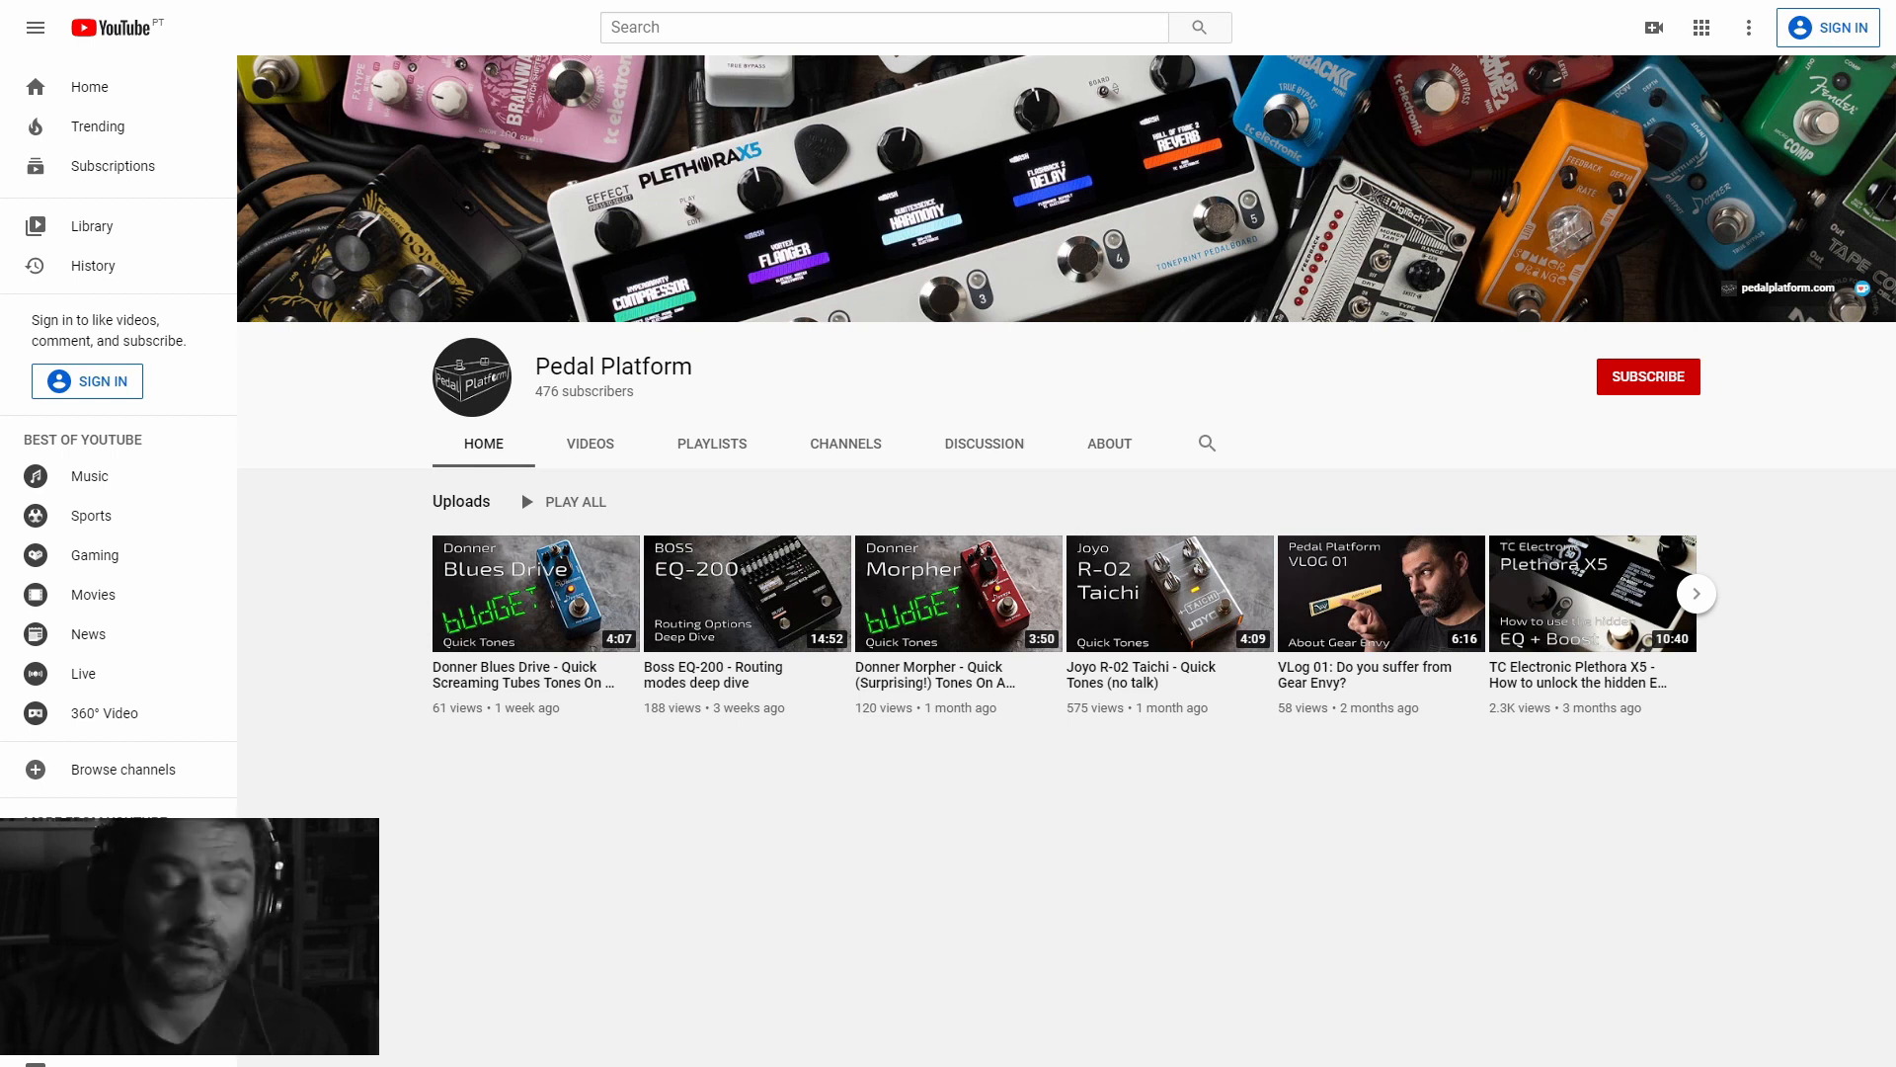
Open the full TC Electronic TonePrint Editor playlist from the Pedal Platform channel's created playlists
click(712, 444)
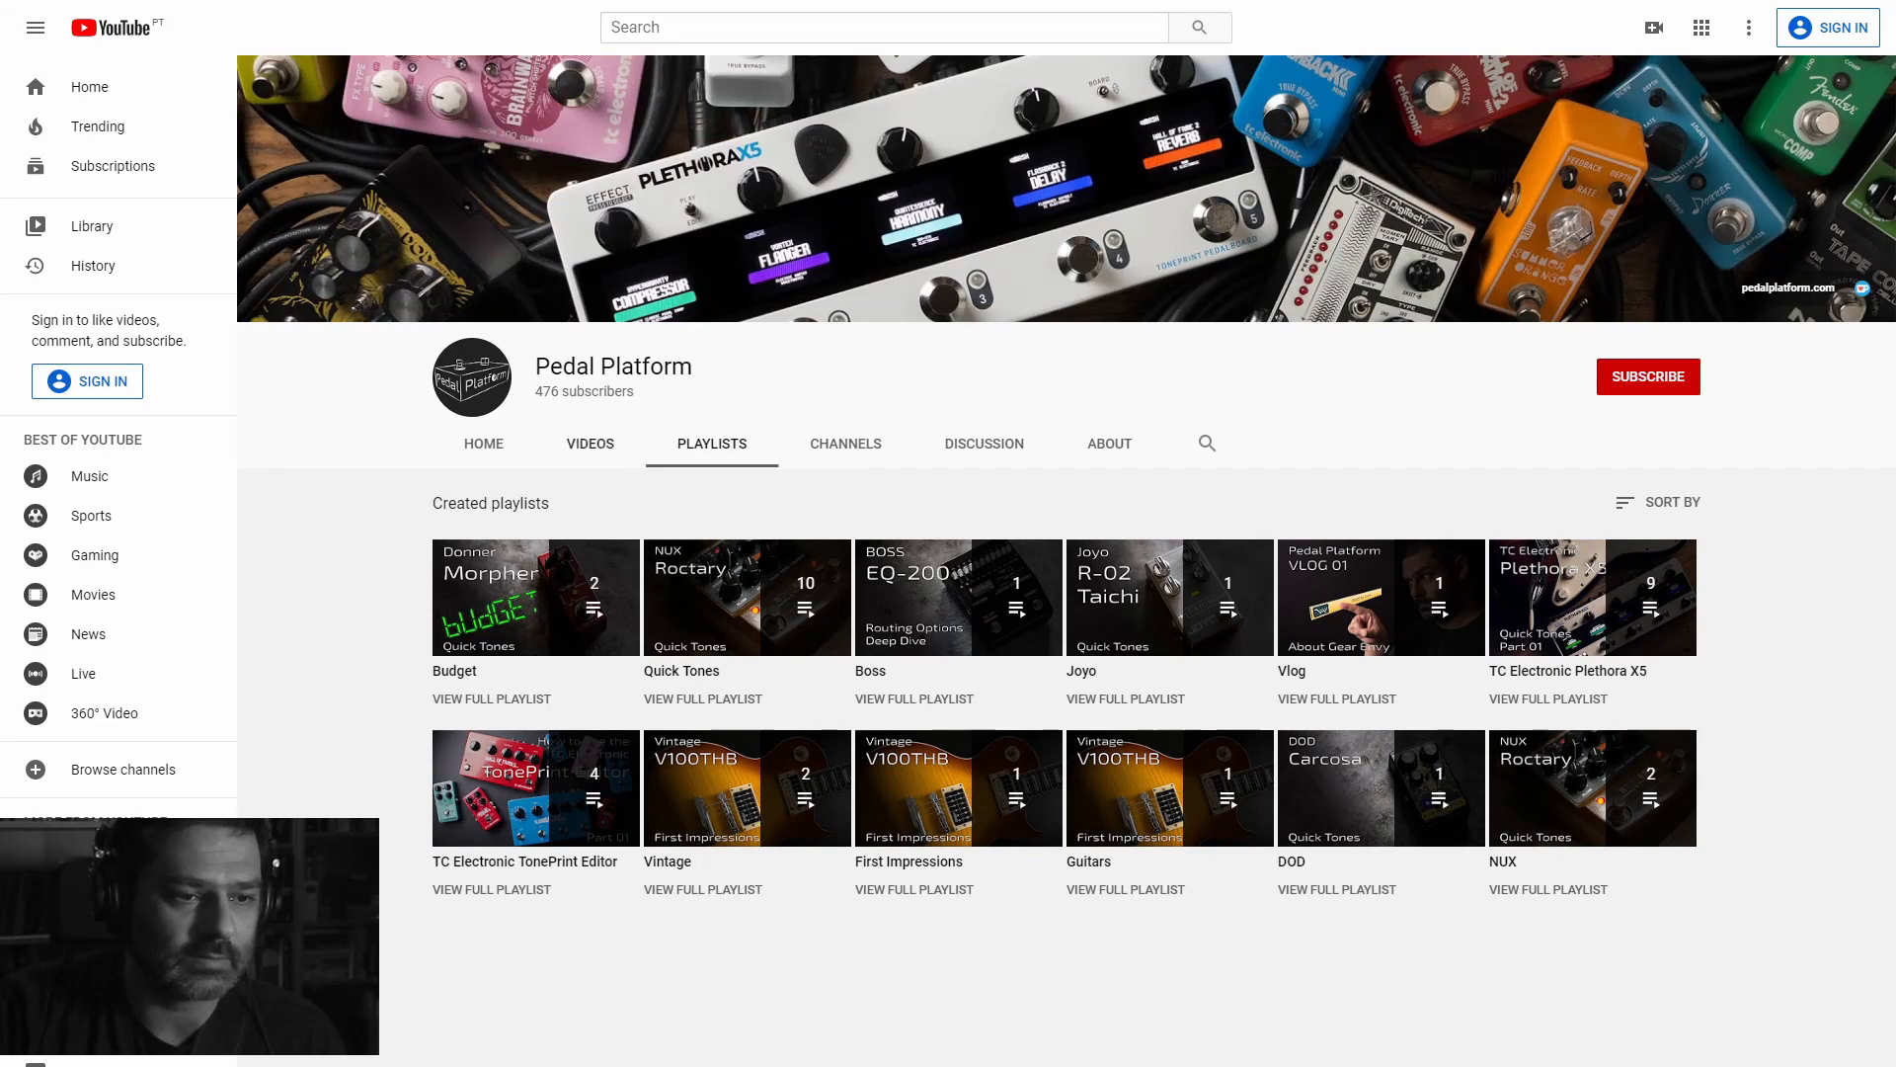
click(492, 890)
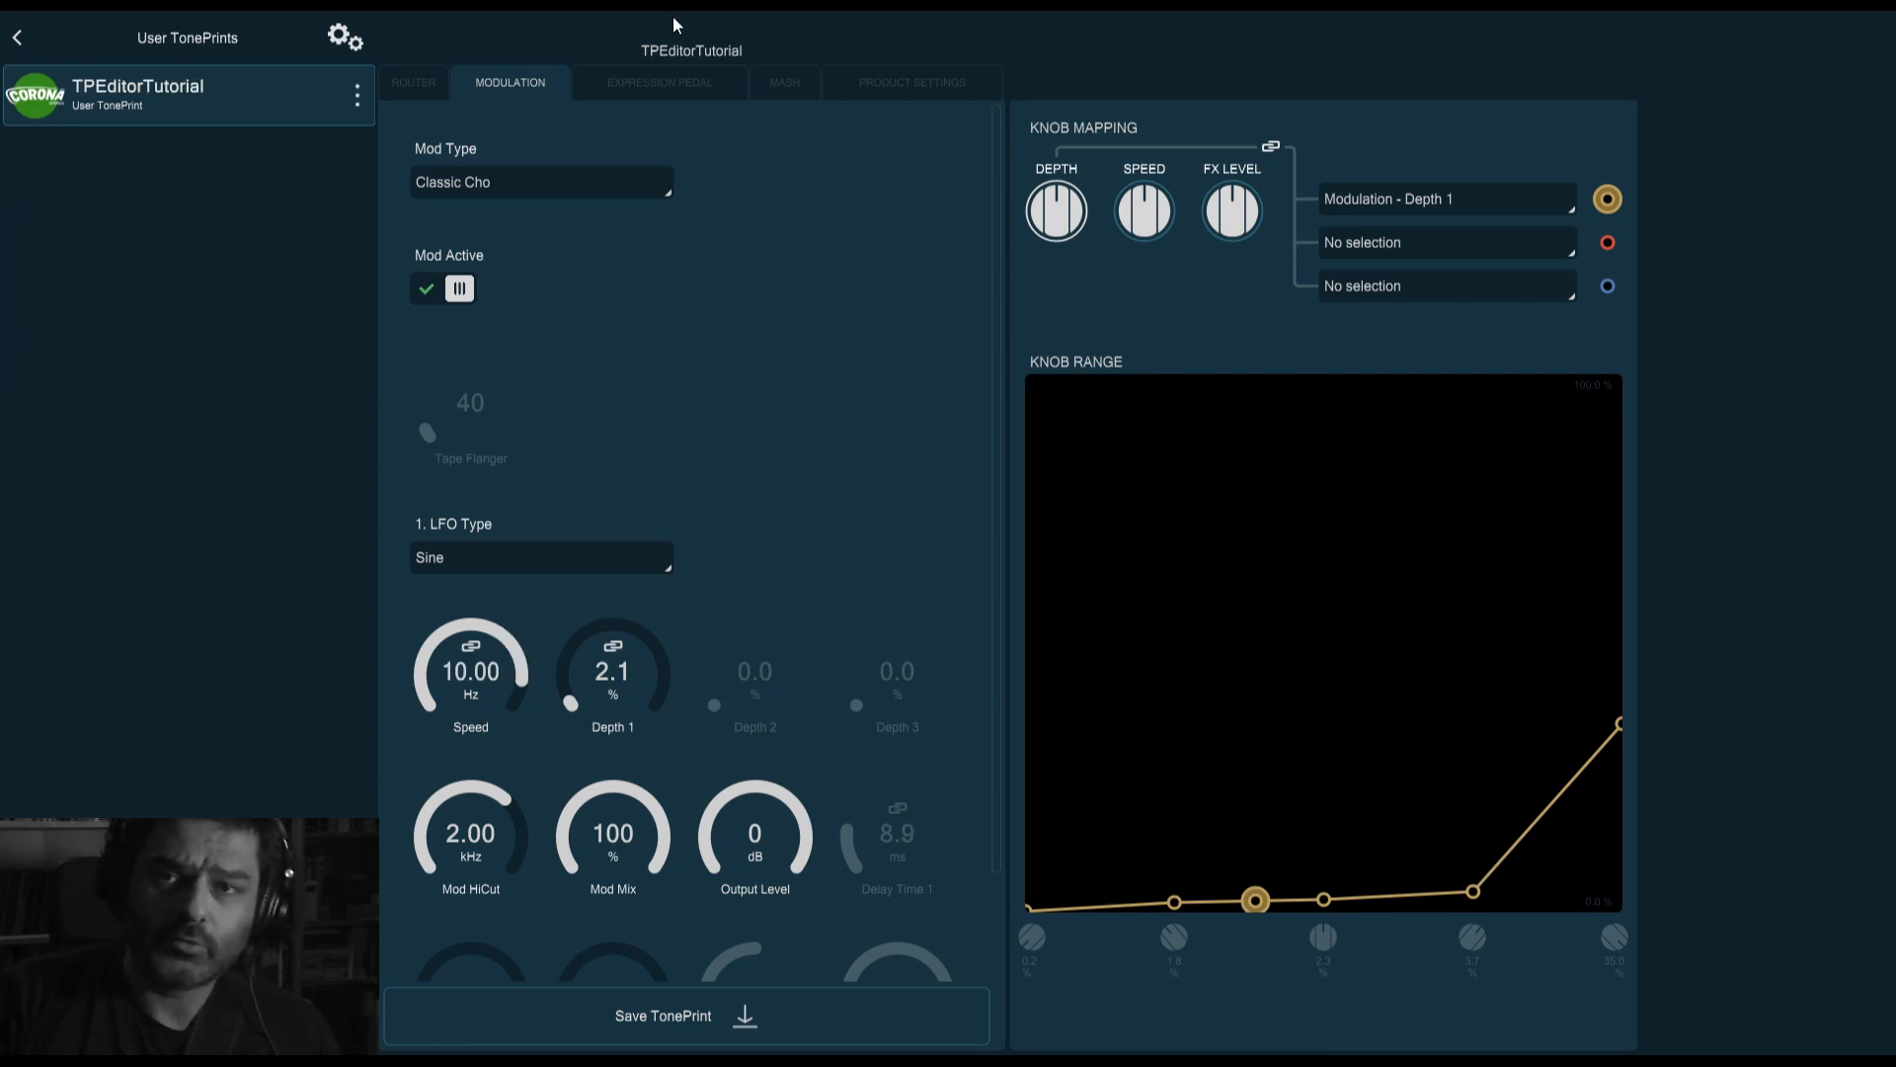
Review the Router, Modulation, Expression Pedal, Mash and Product Settings sections of the TPEditorTutorial TonePrint
click(416, 84)
click(633, 87)
click(790, 83)
click(894, 83)
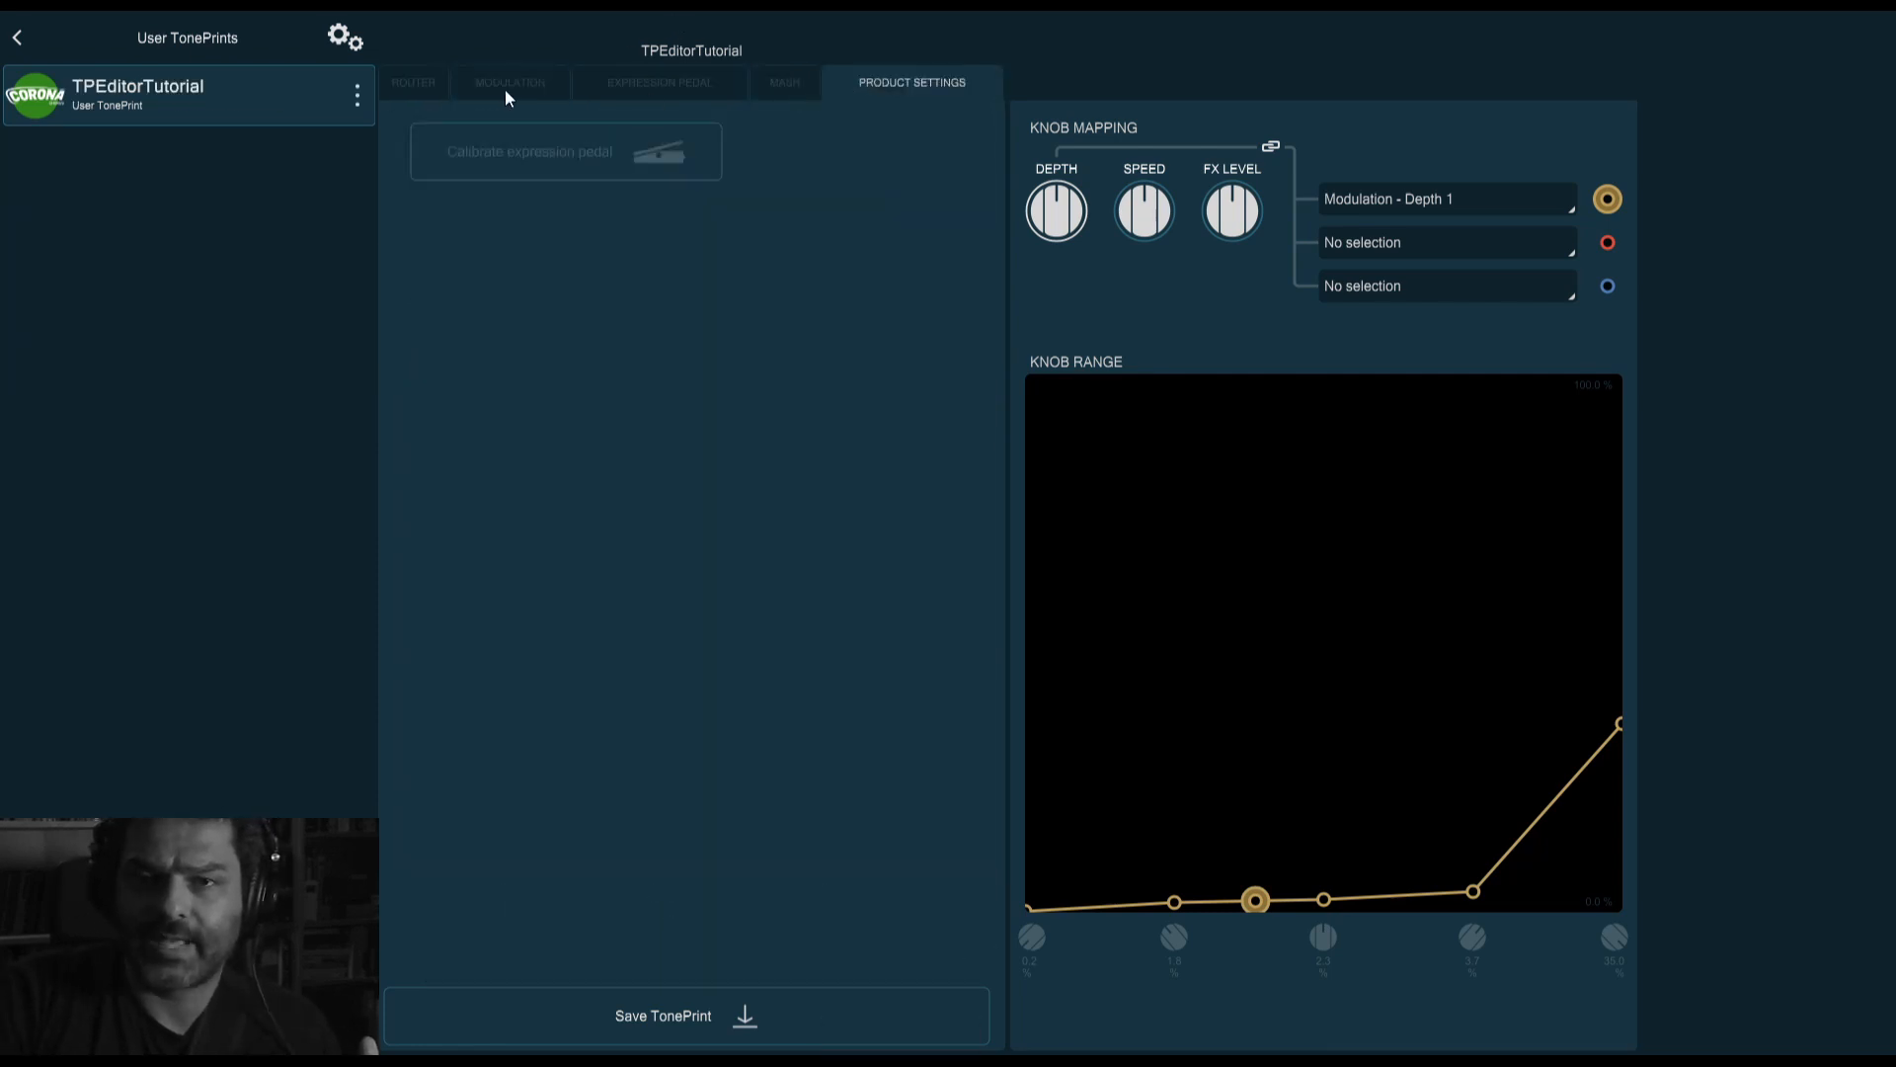
click(412, 87)
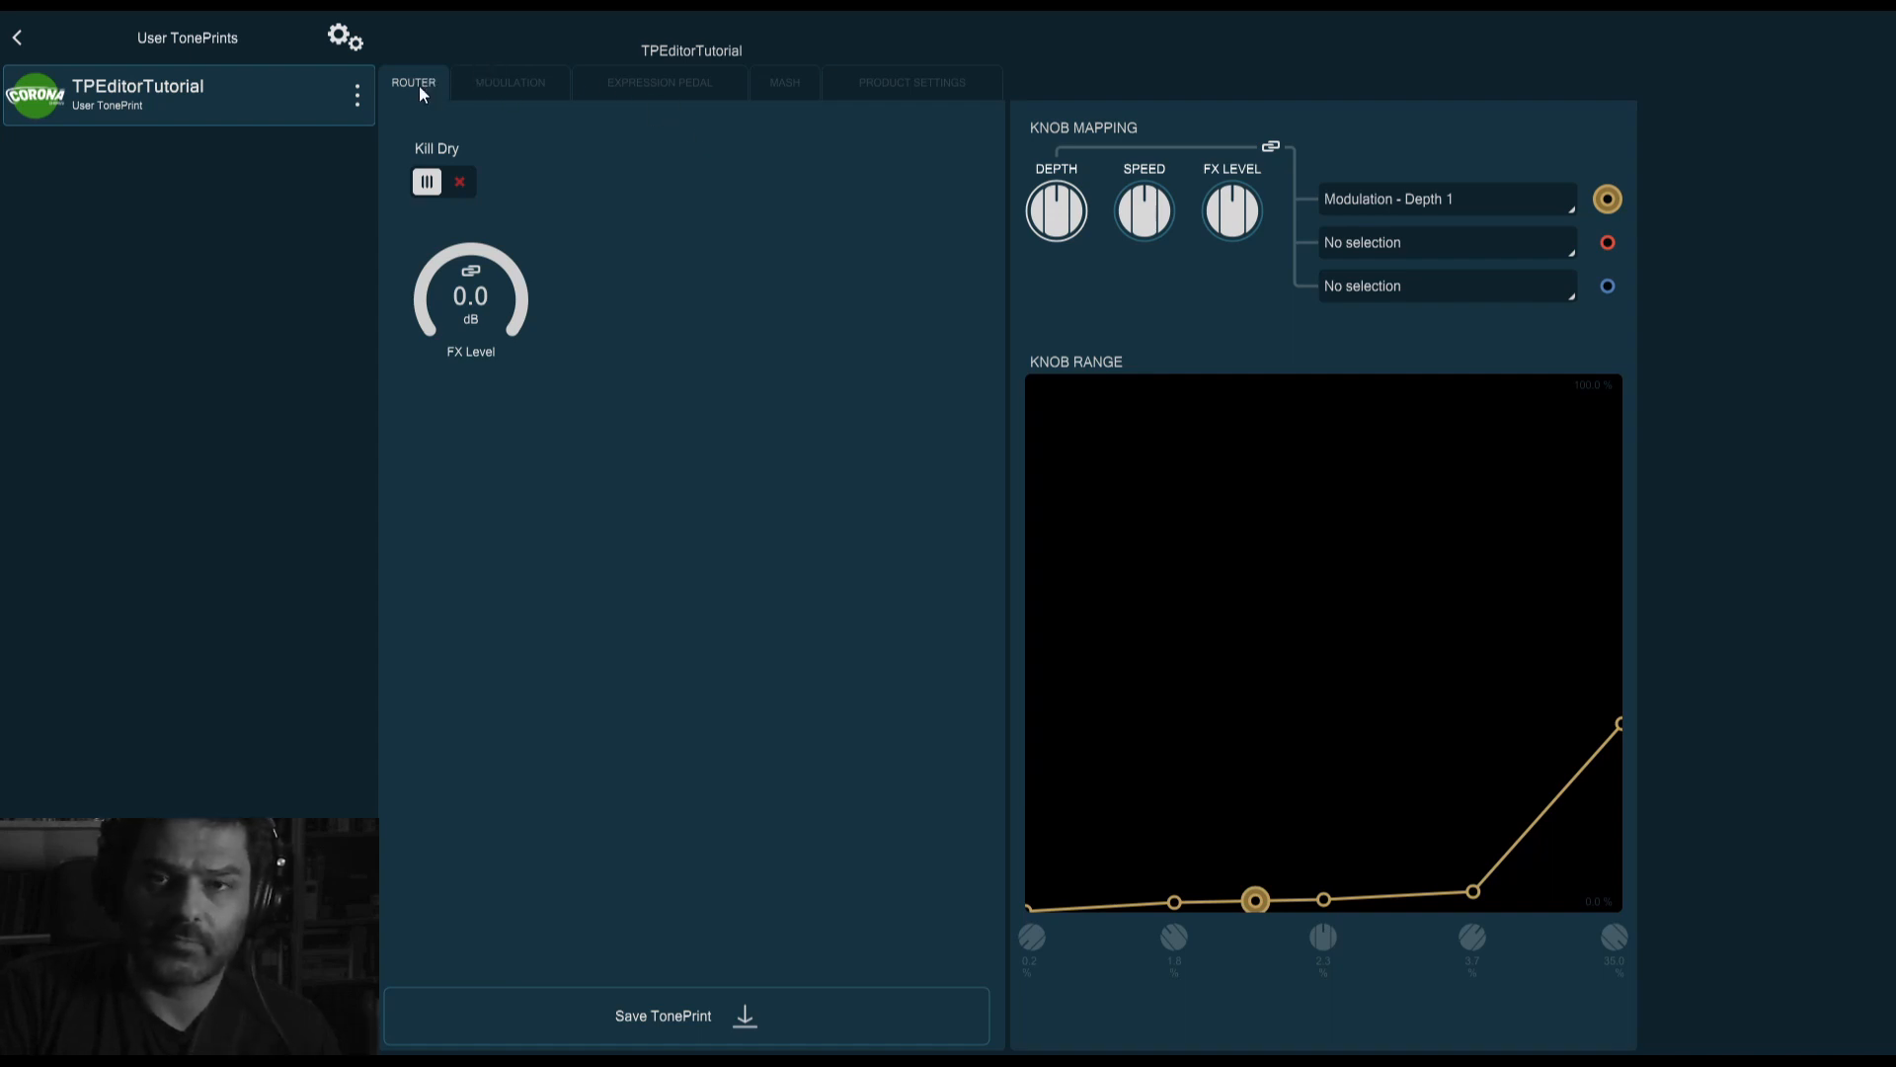
click(476, 85)
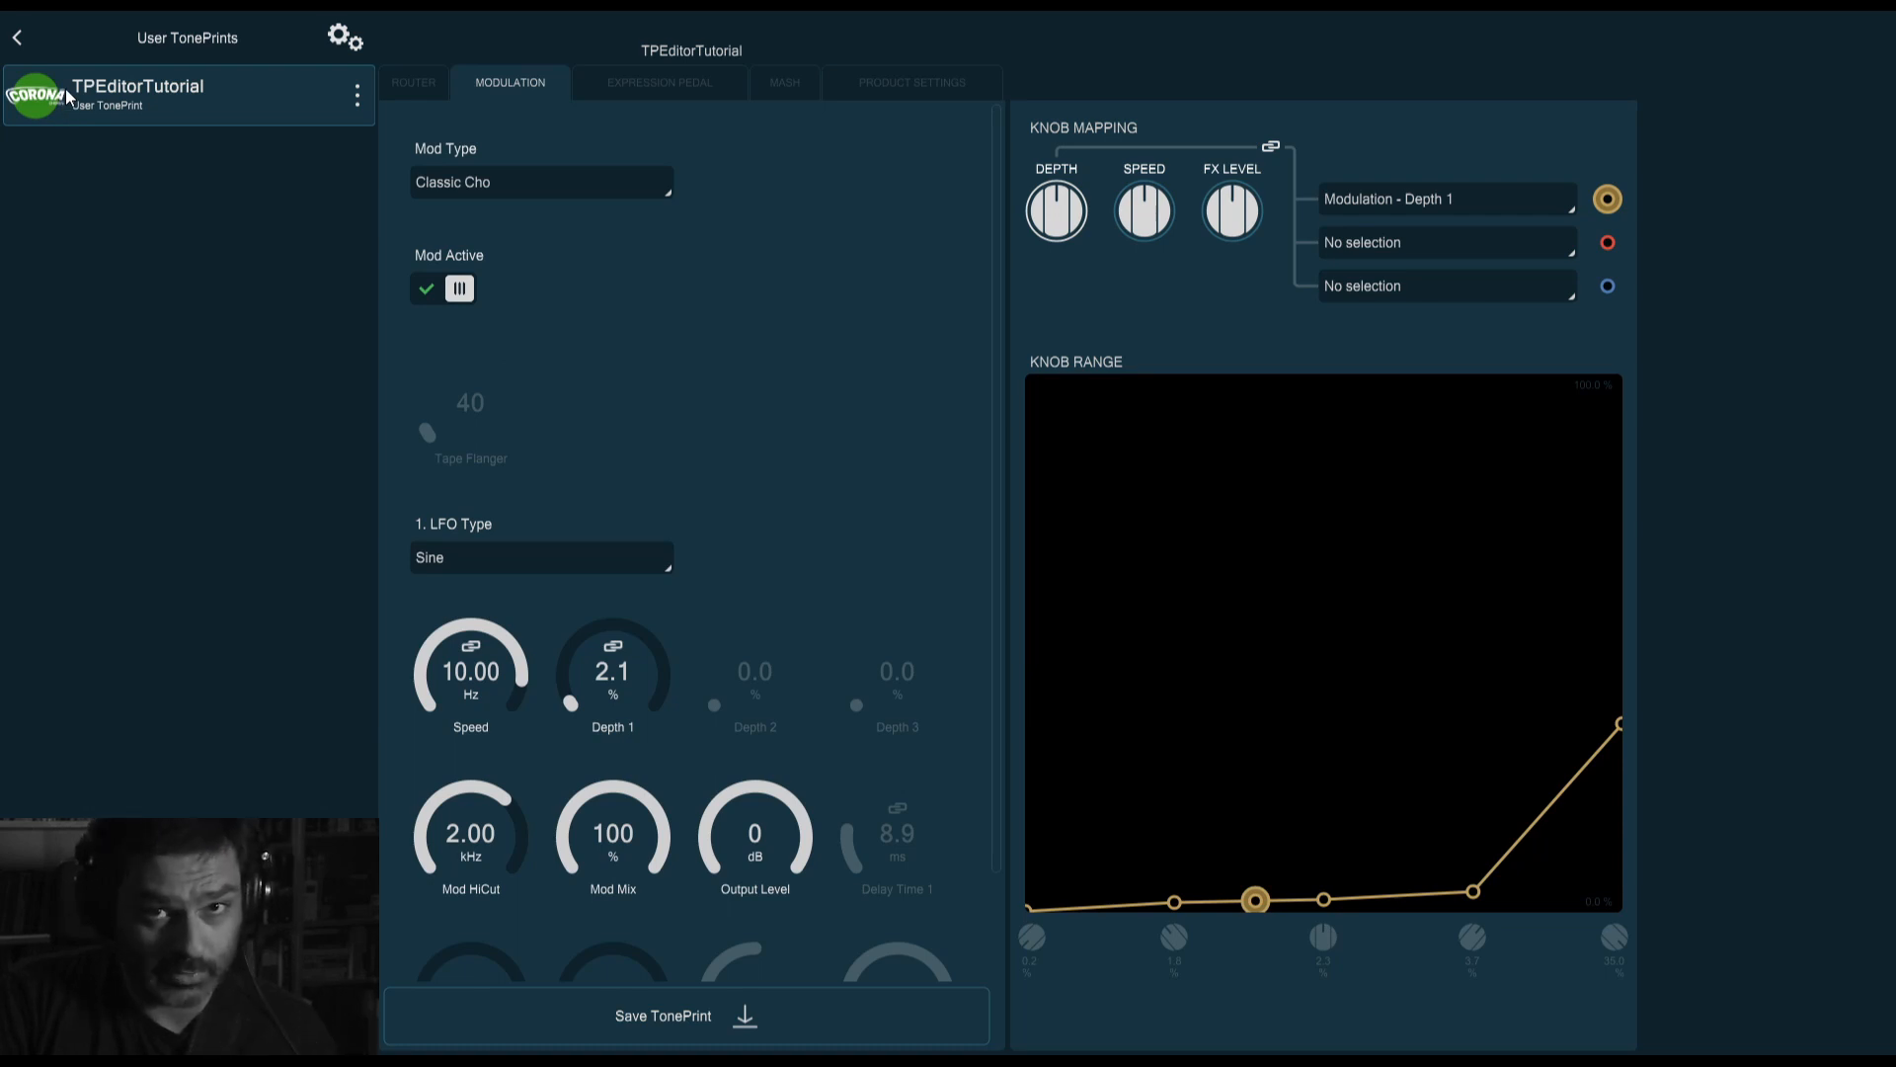
click(414, 82)
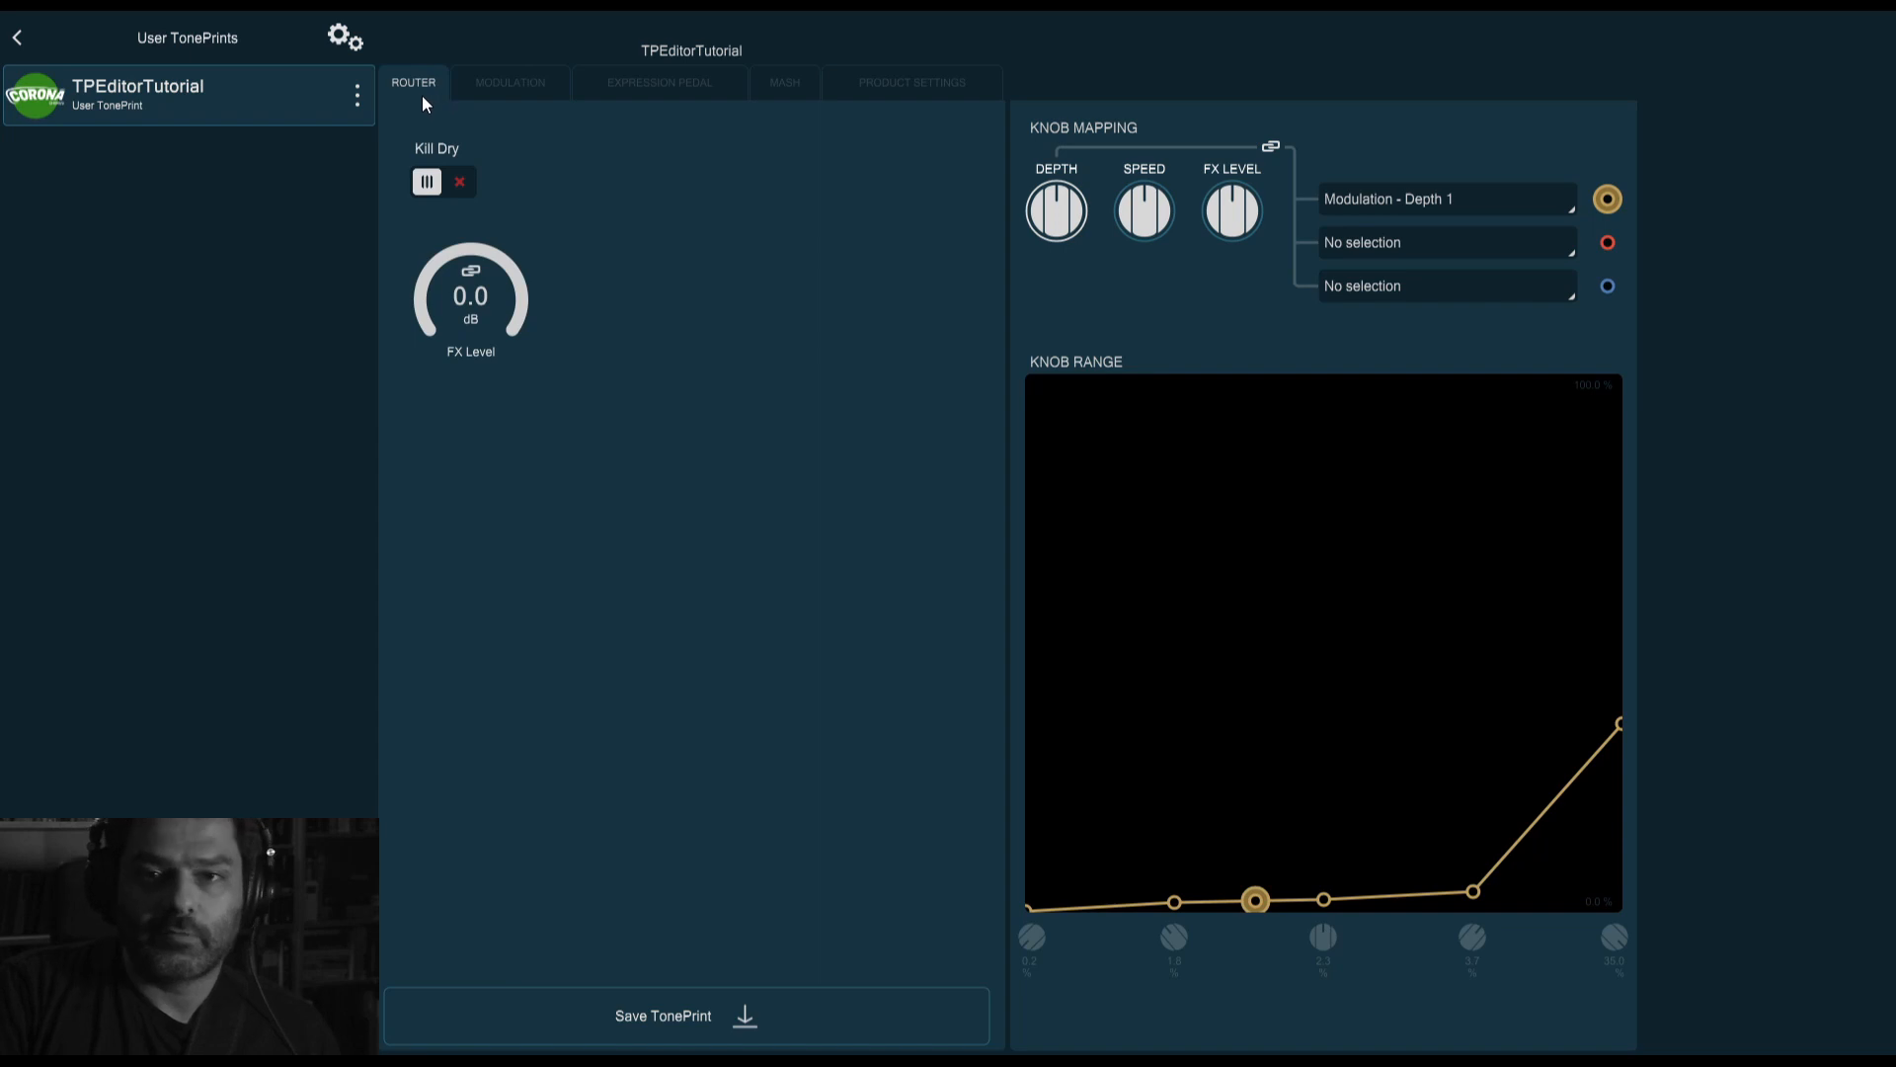
click(459, 87)
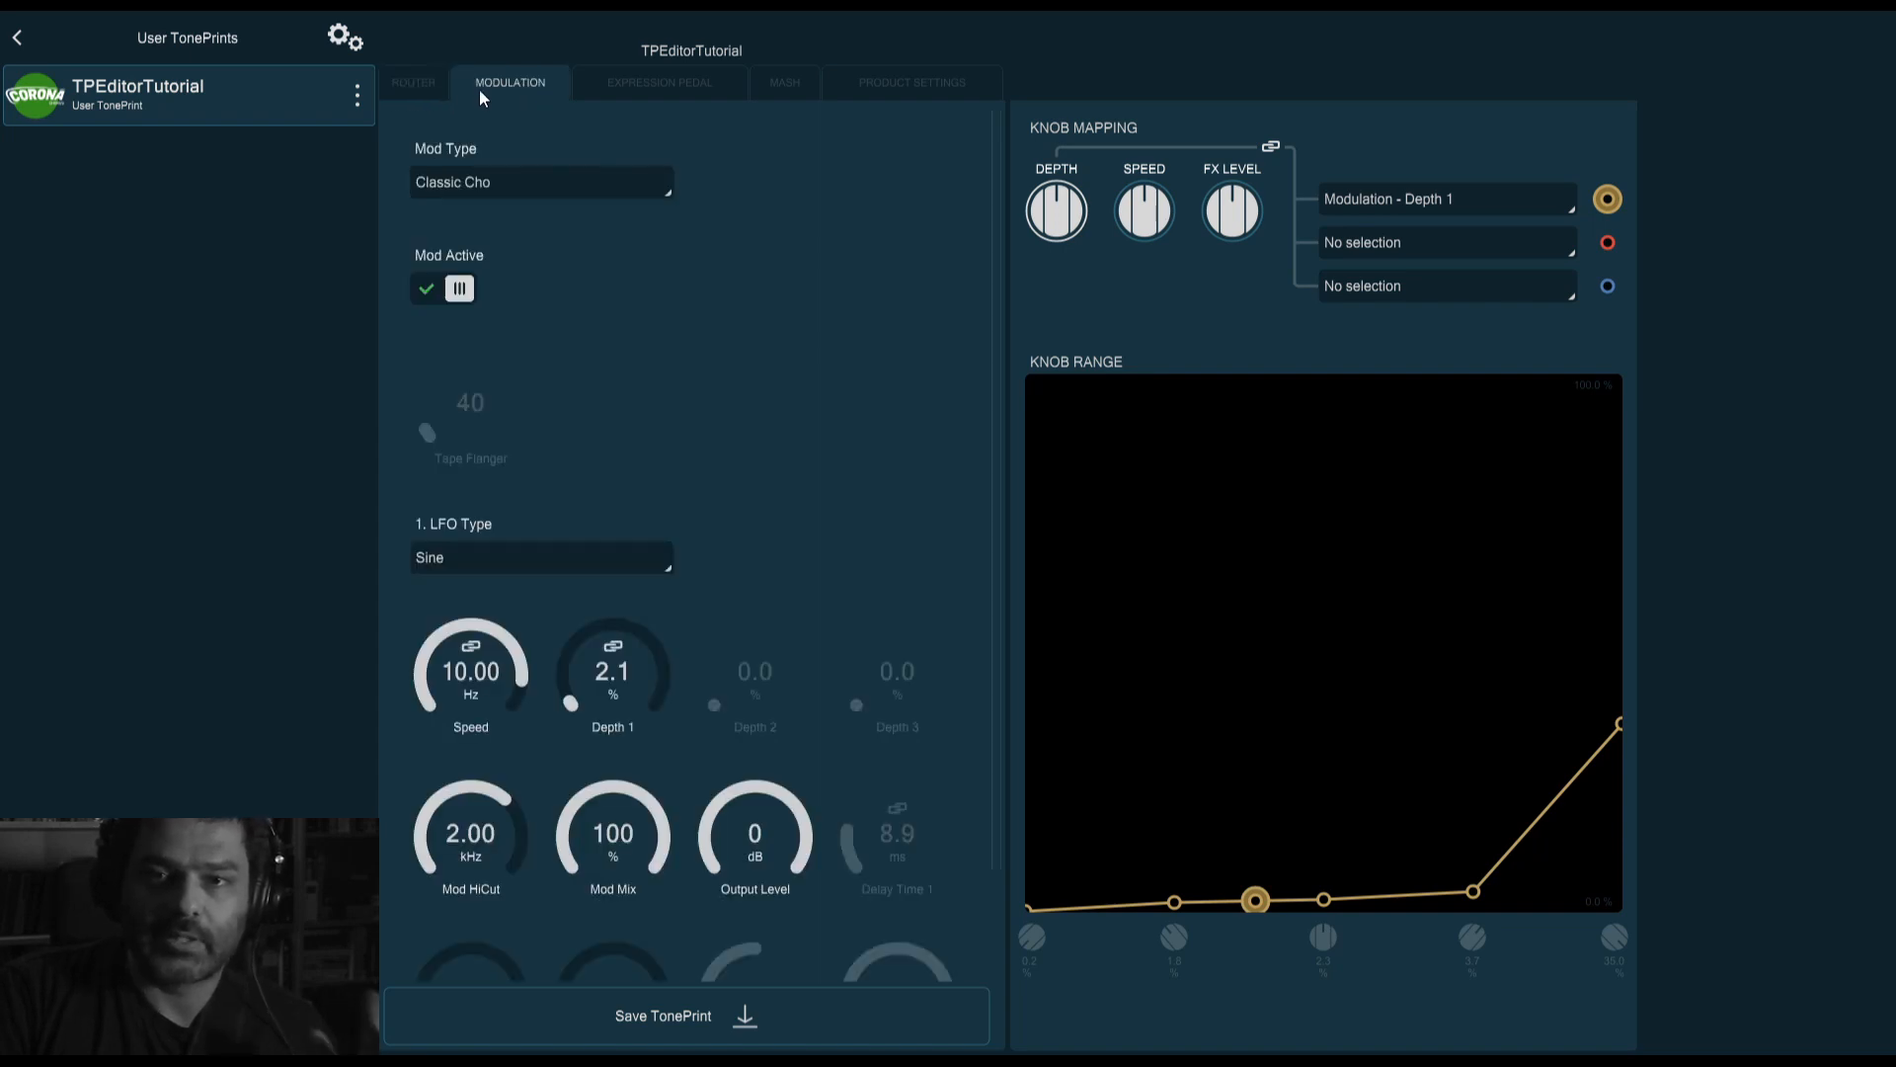
click(640, 83)
click(790, 84)
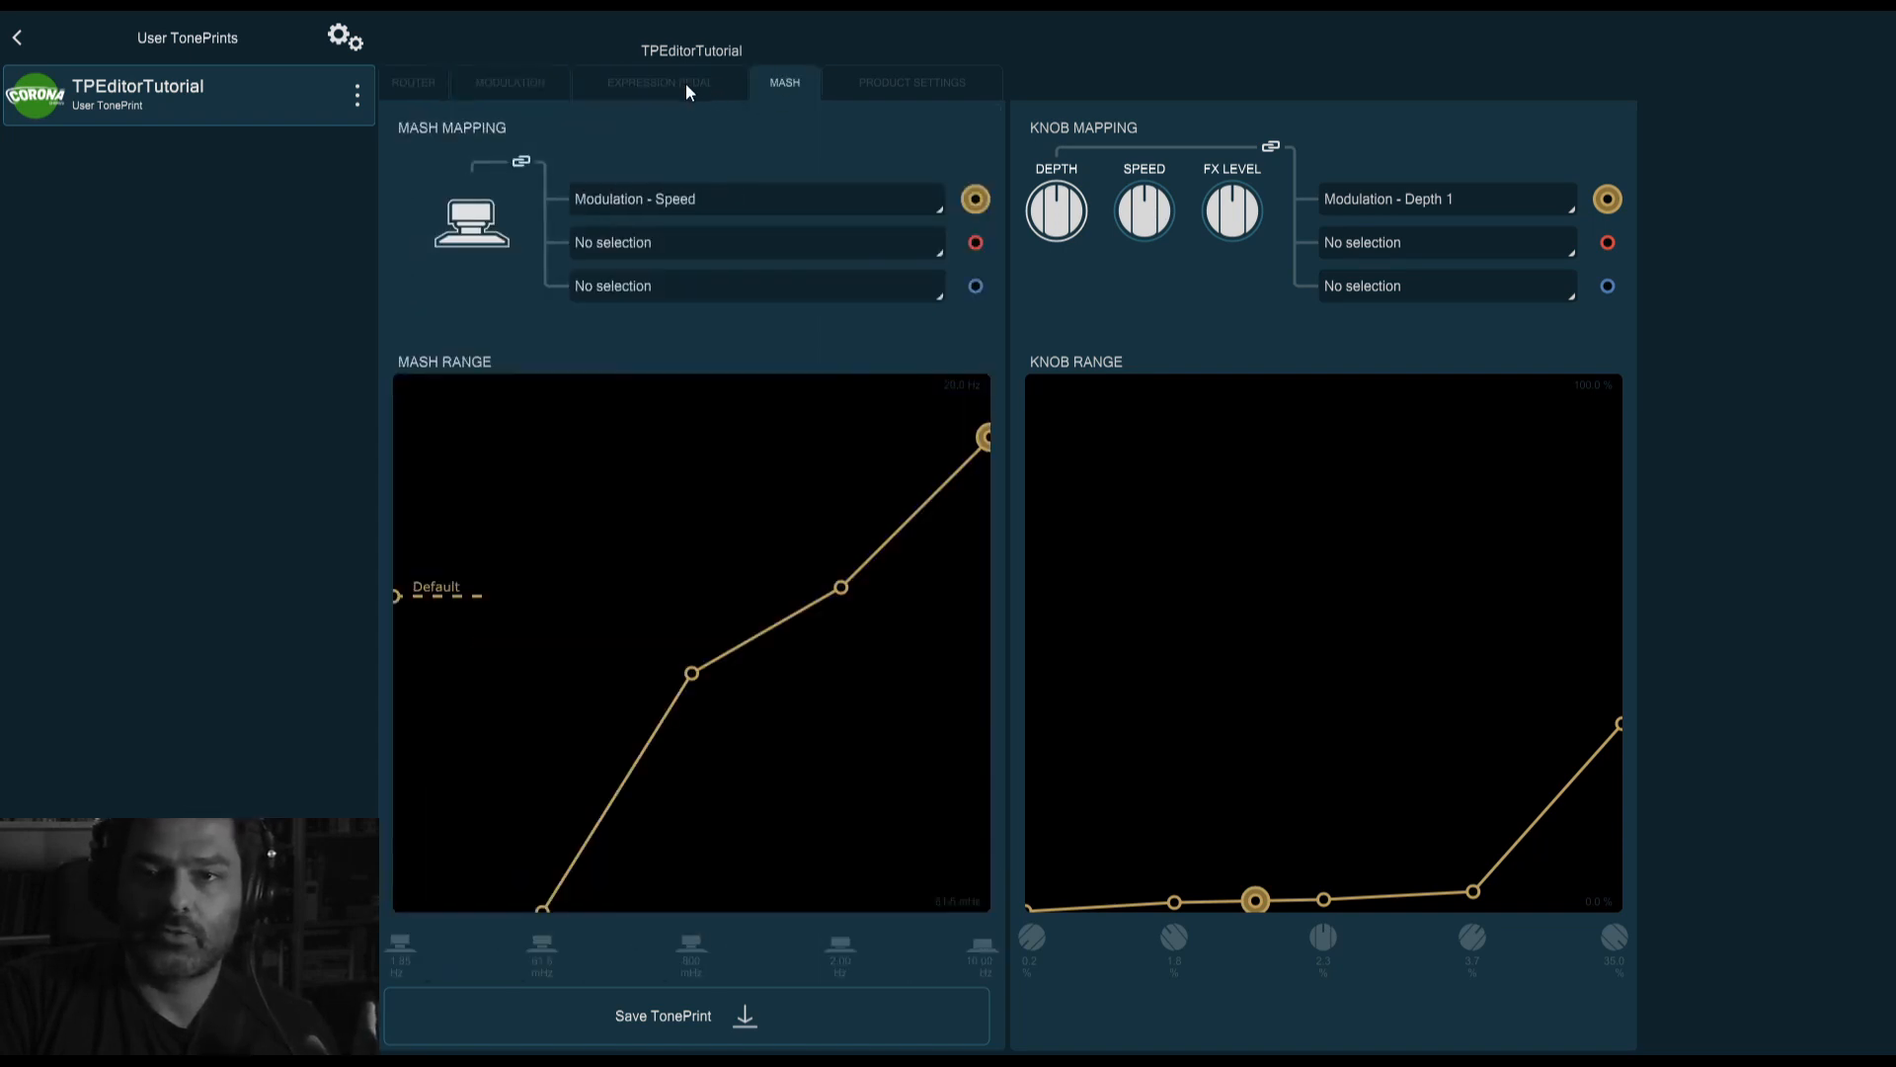
click(685, 83)
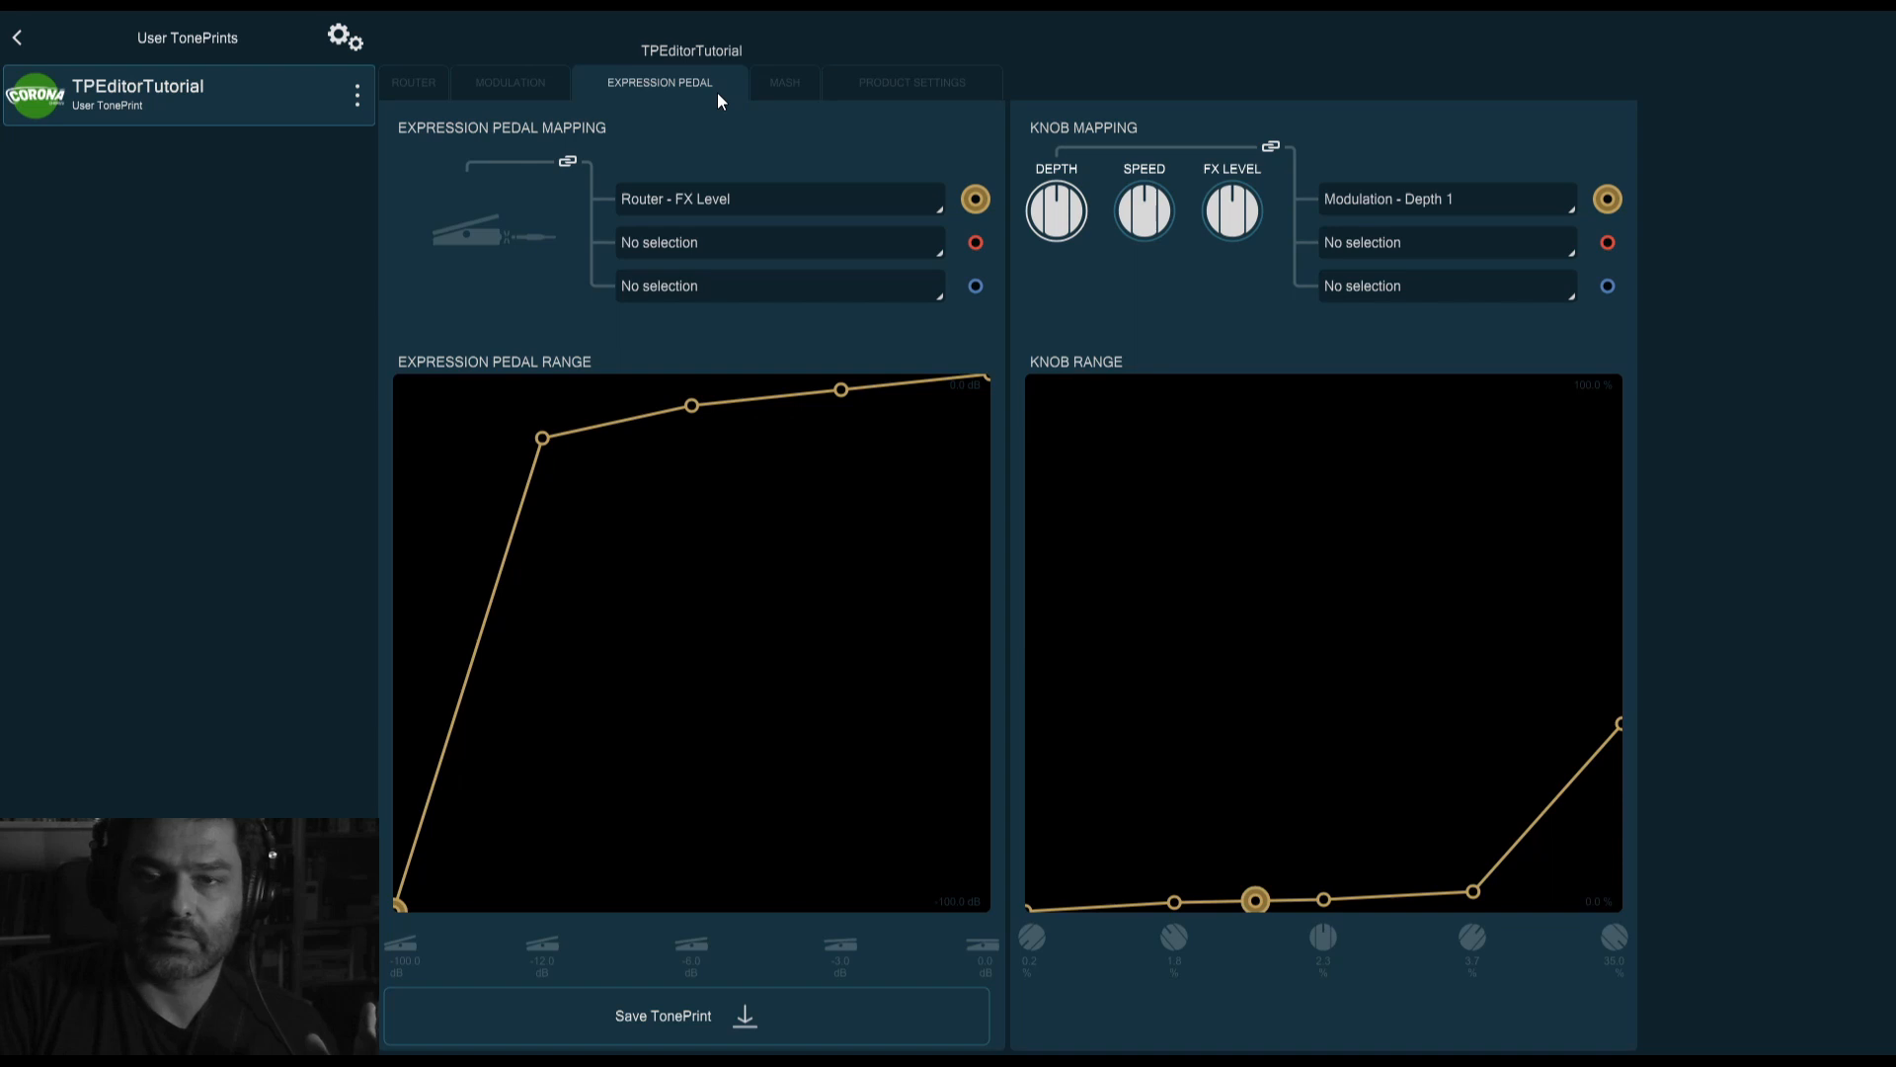
click(784, 89)
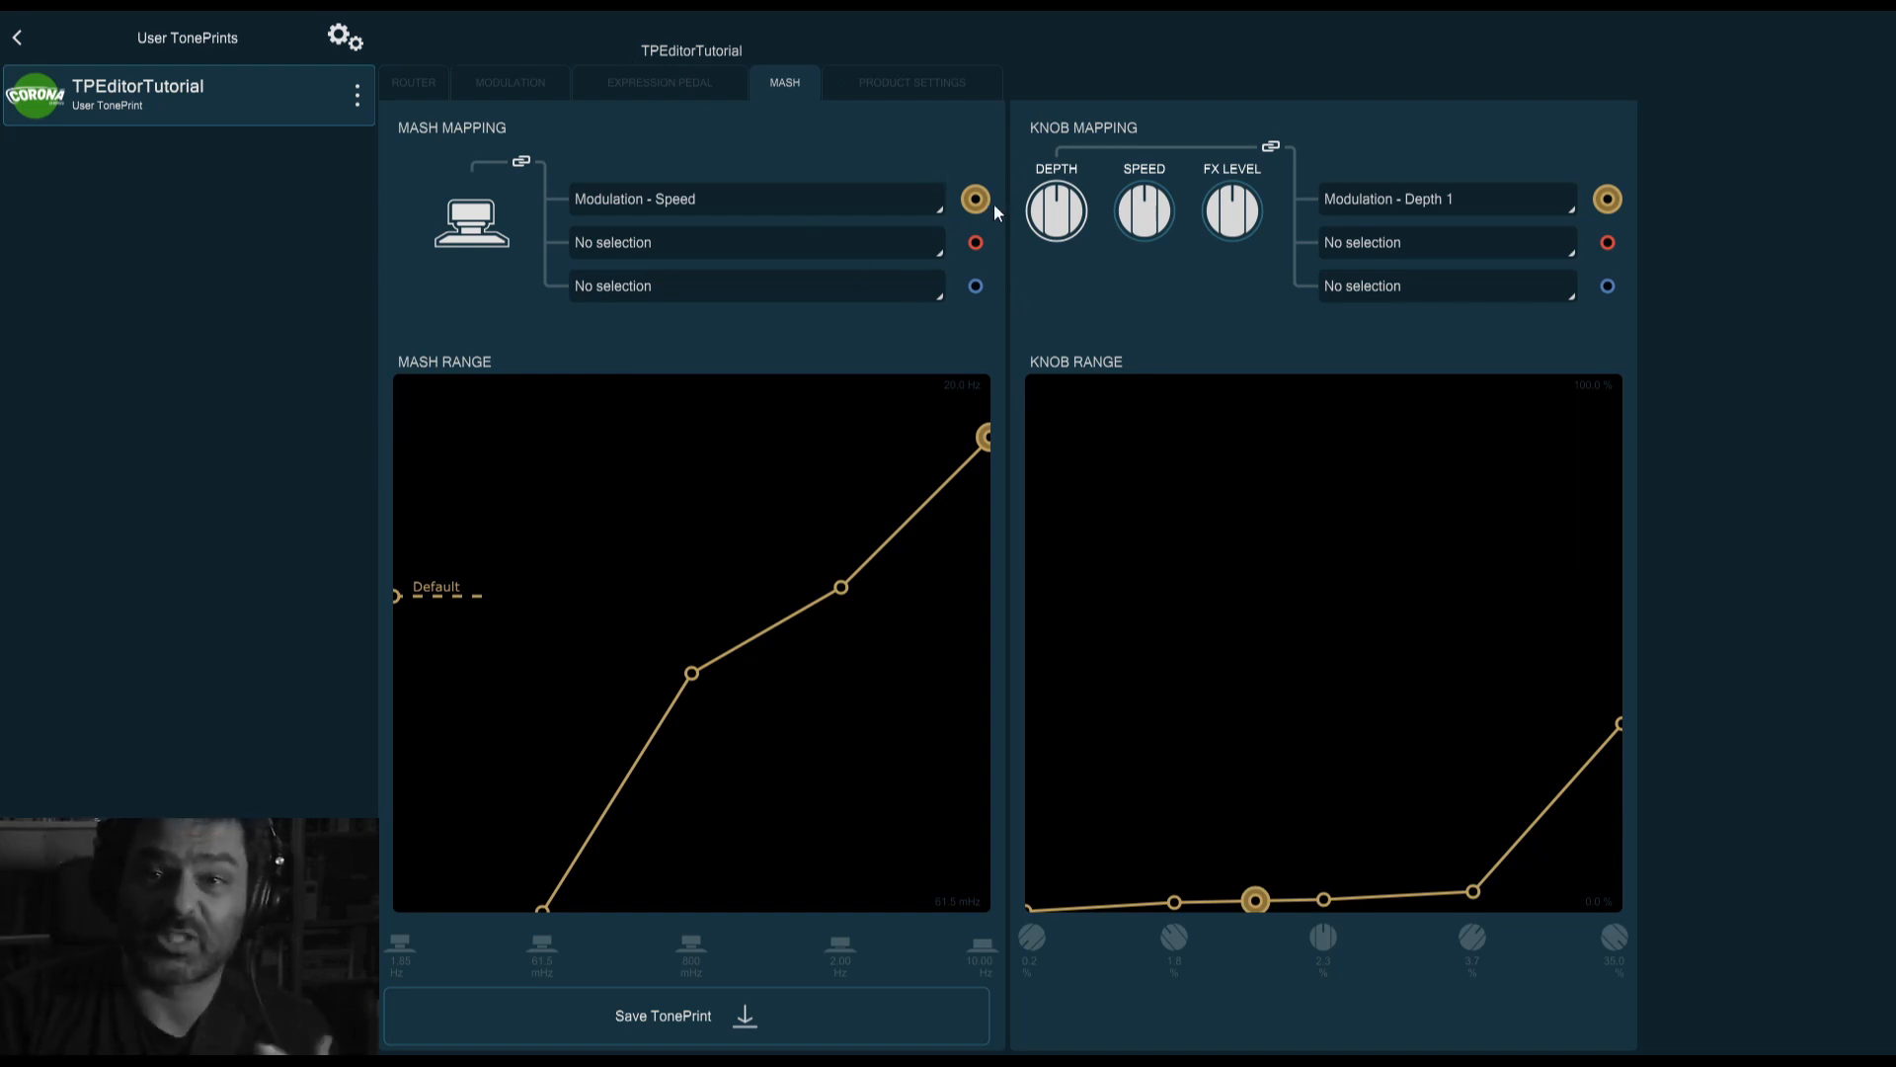
Enable Kill Dry in the router settings, sweeping FX Level down to -100 dB and back up to 0 dB
click(407, 83)
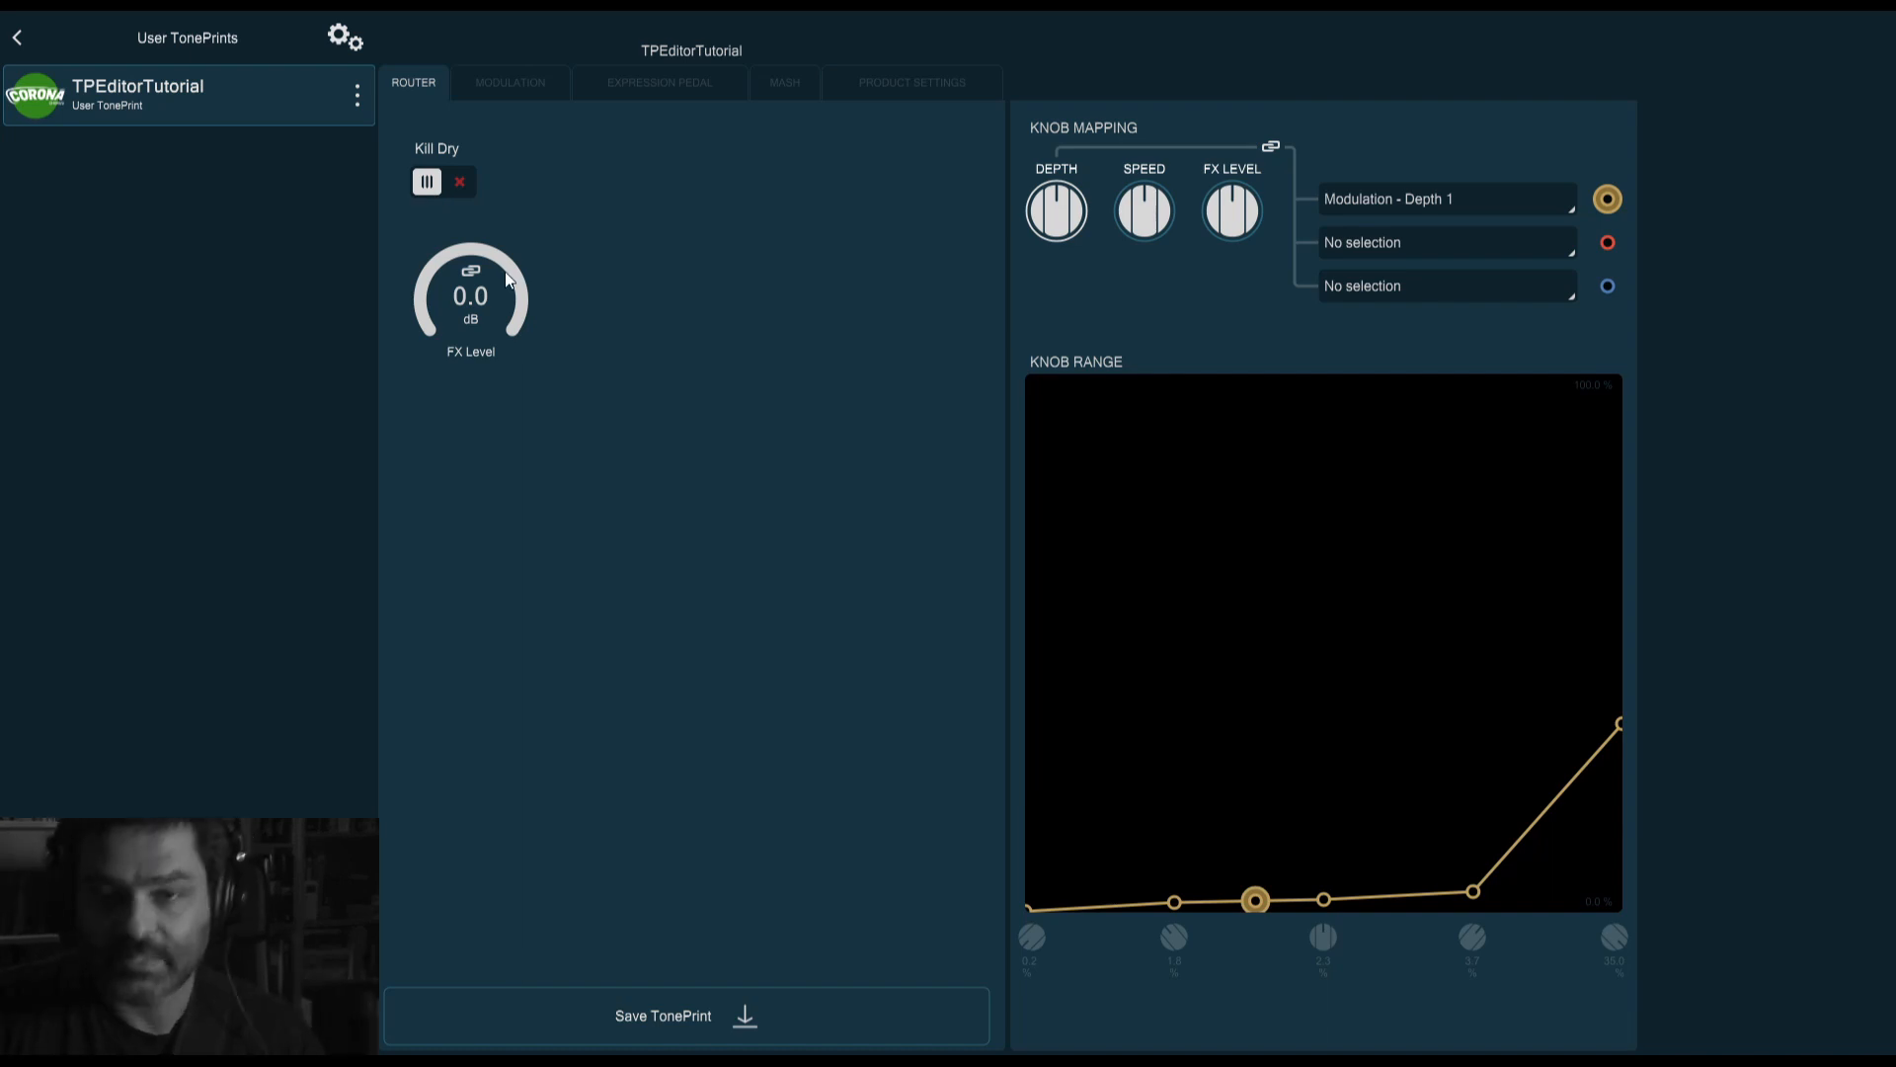
drag(506, 271, 423, 602)
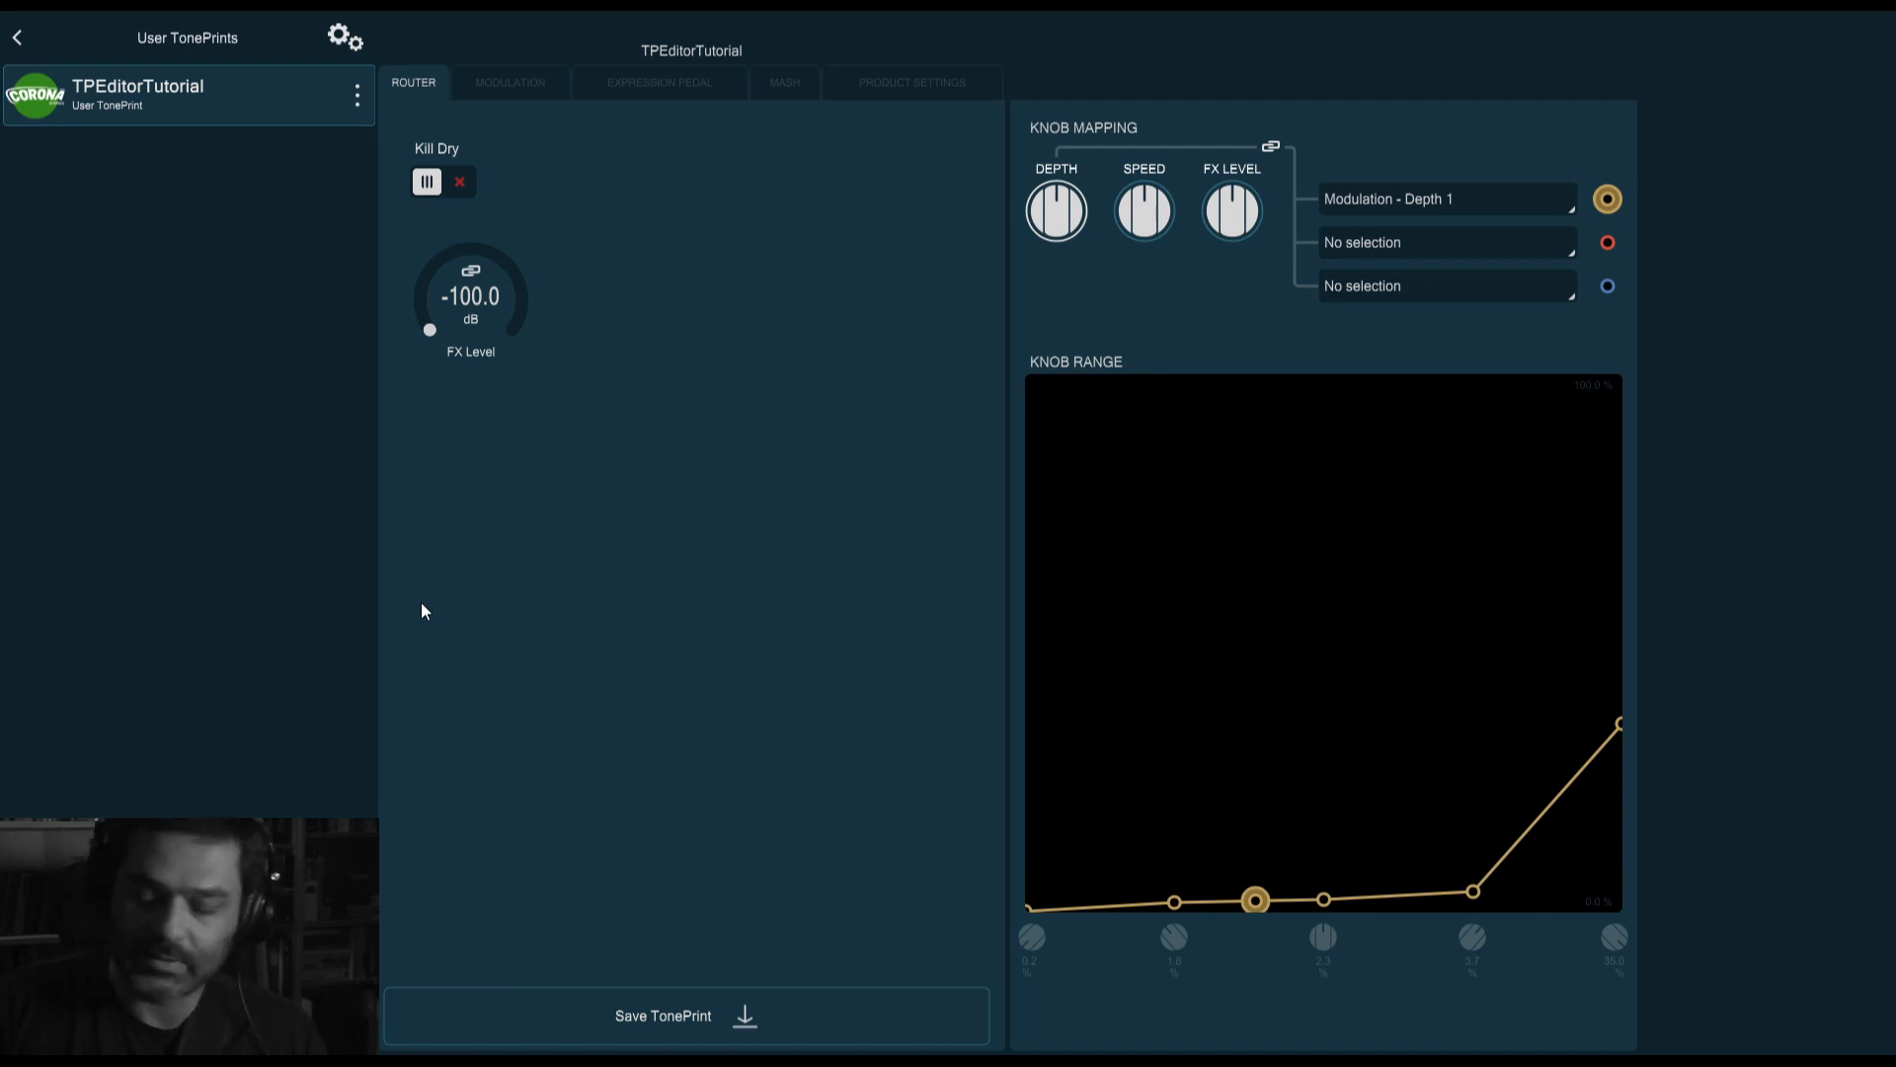
click(443, 183)
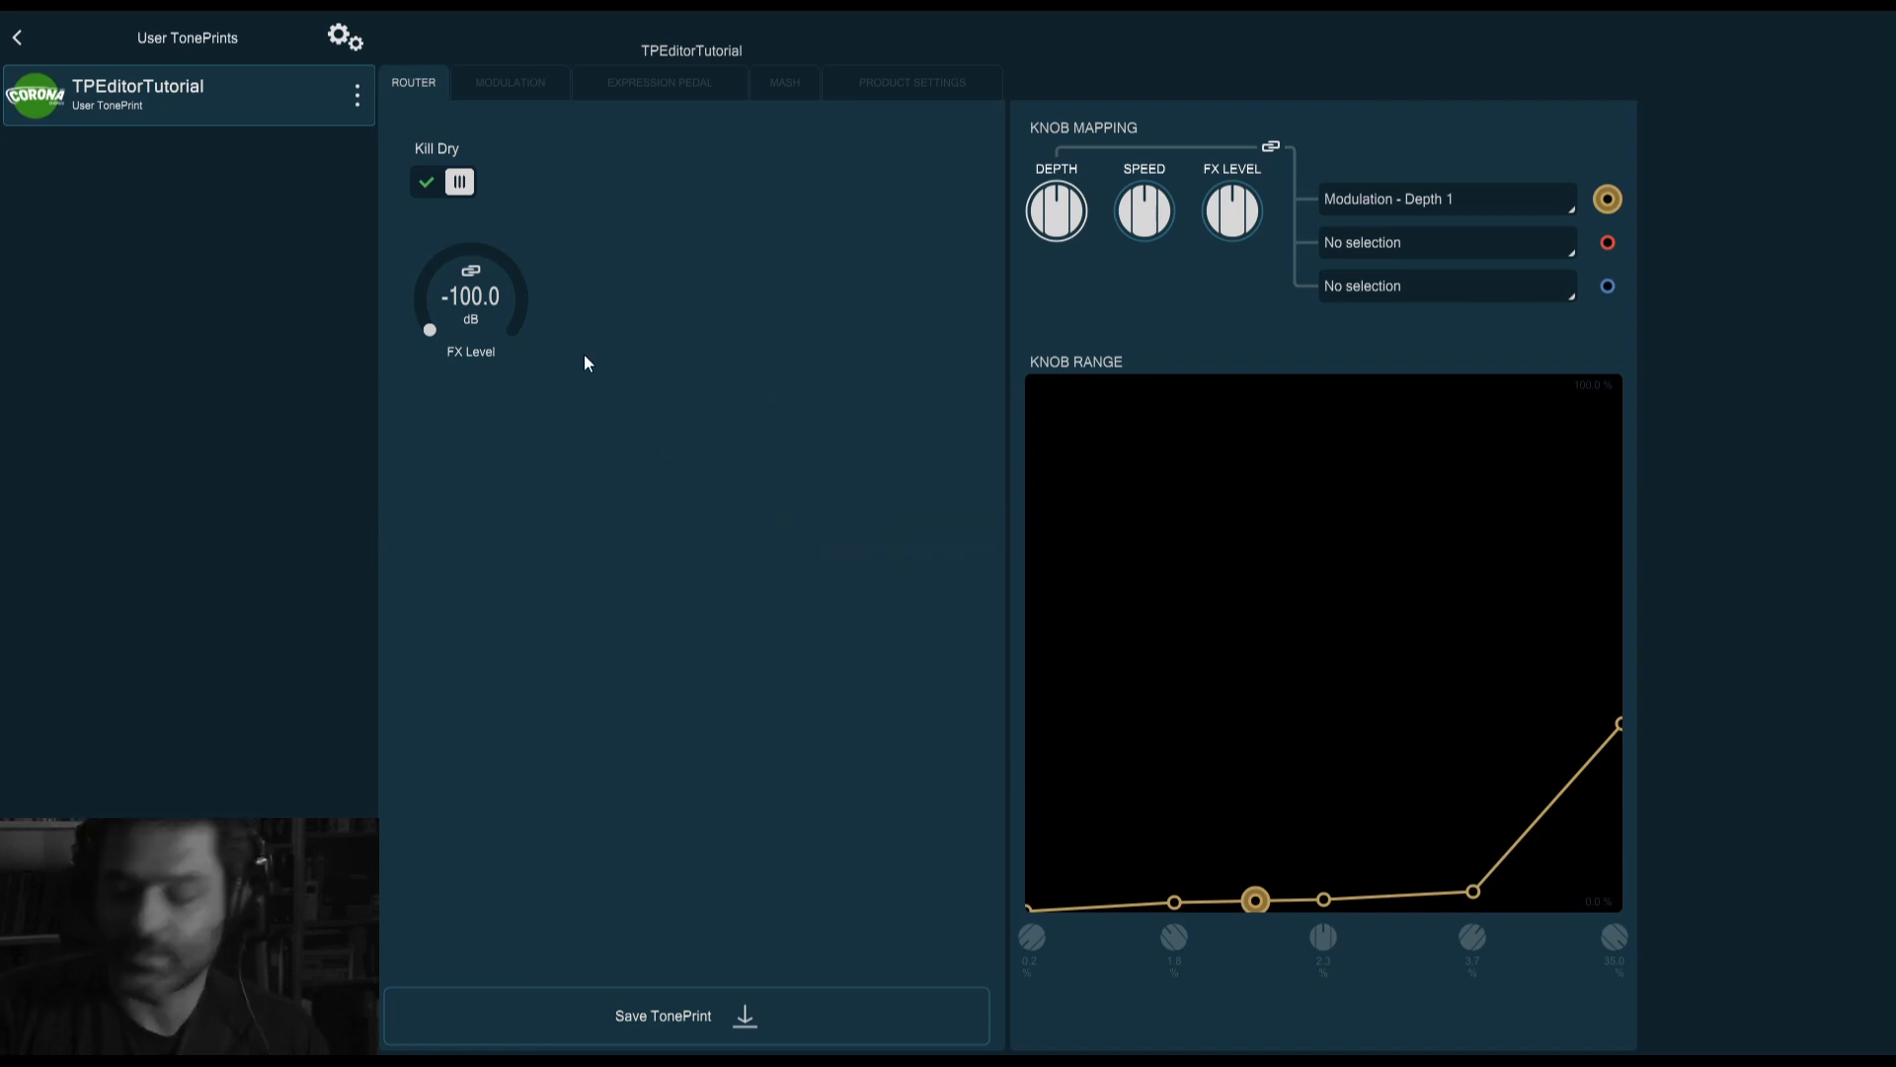
drag(516, 314, 478, 67)
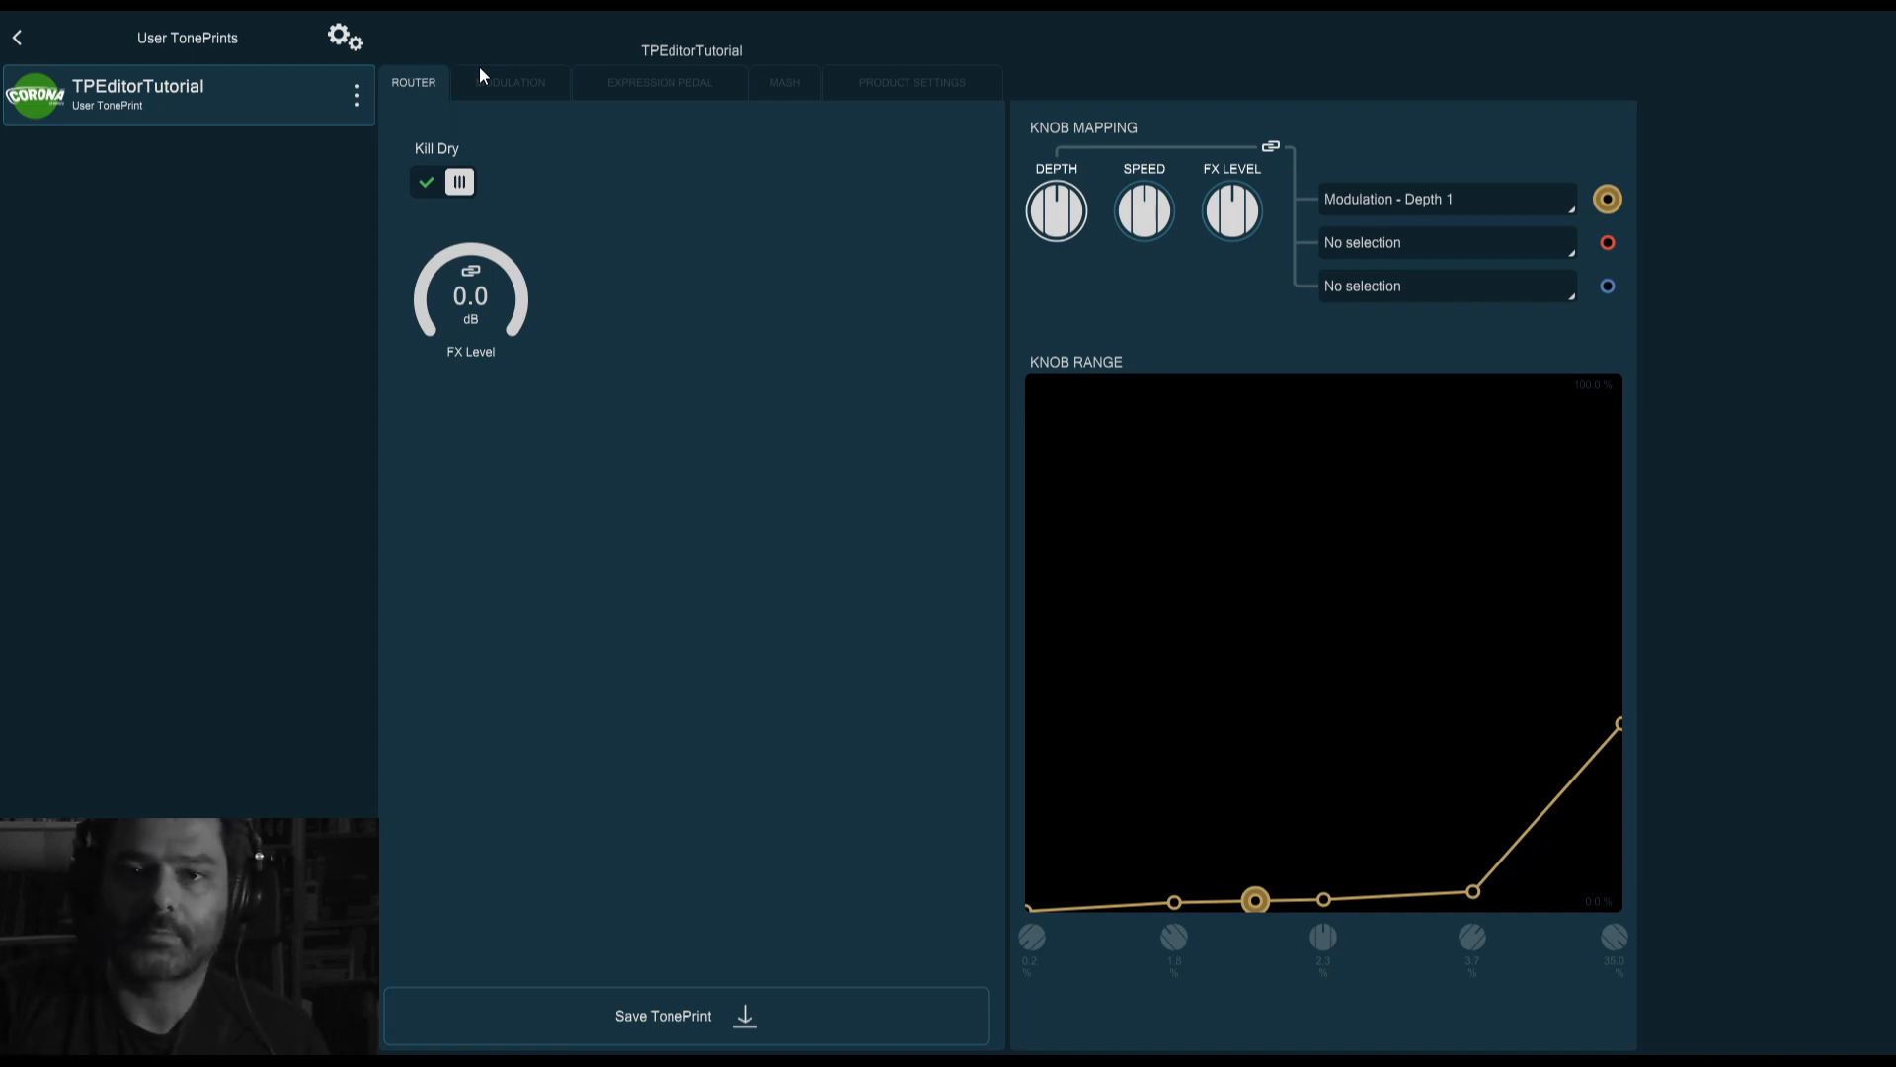
Examine the available modulation types and the full set of modulation parameters for the Classic Cho type
click(500, 87)
click(553, 181)
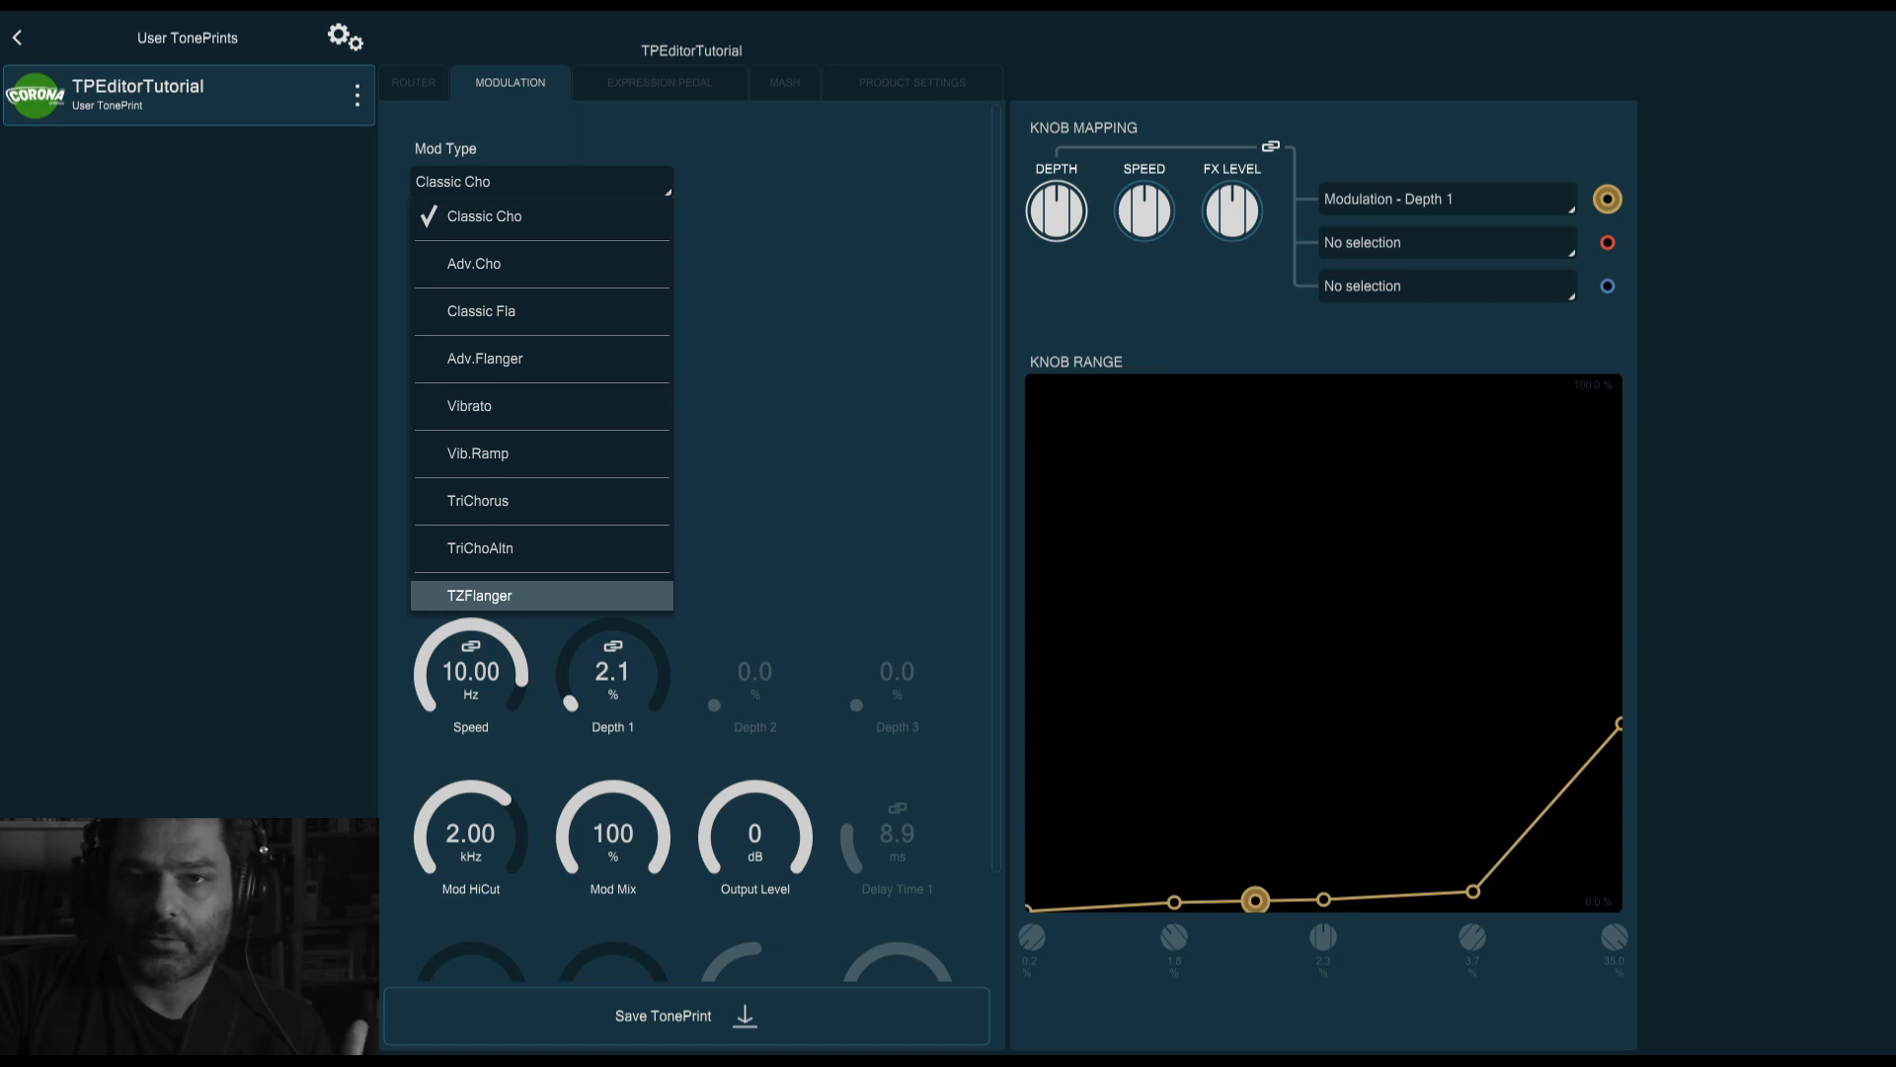
click(707, 419)
scroll(677, 721, down, 2)
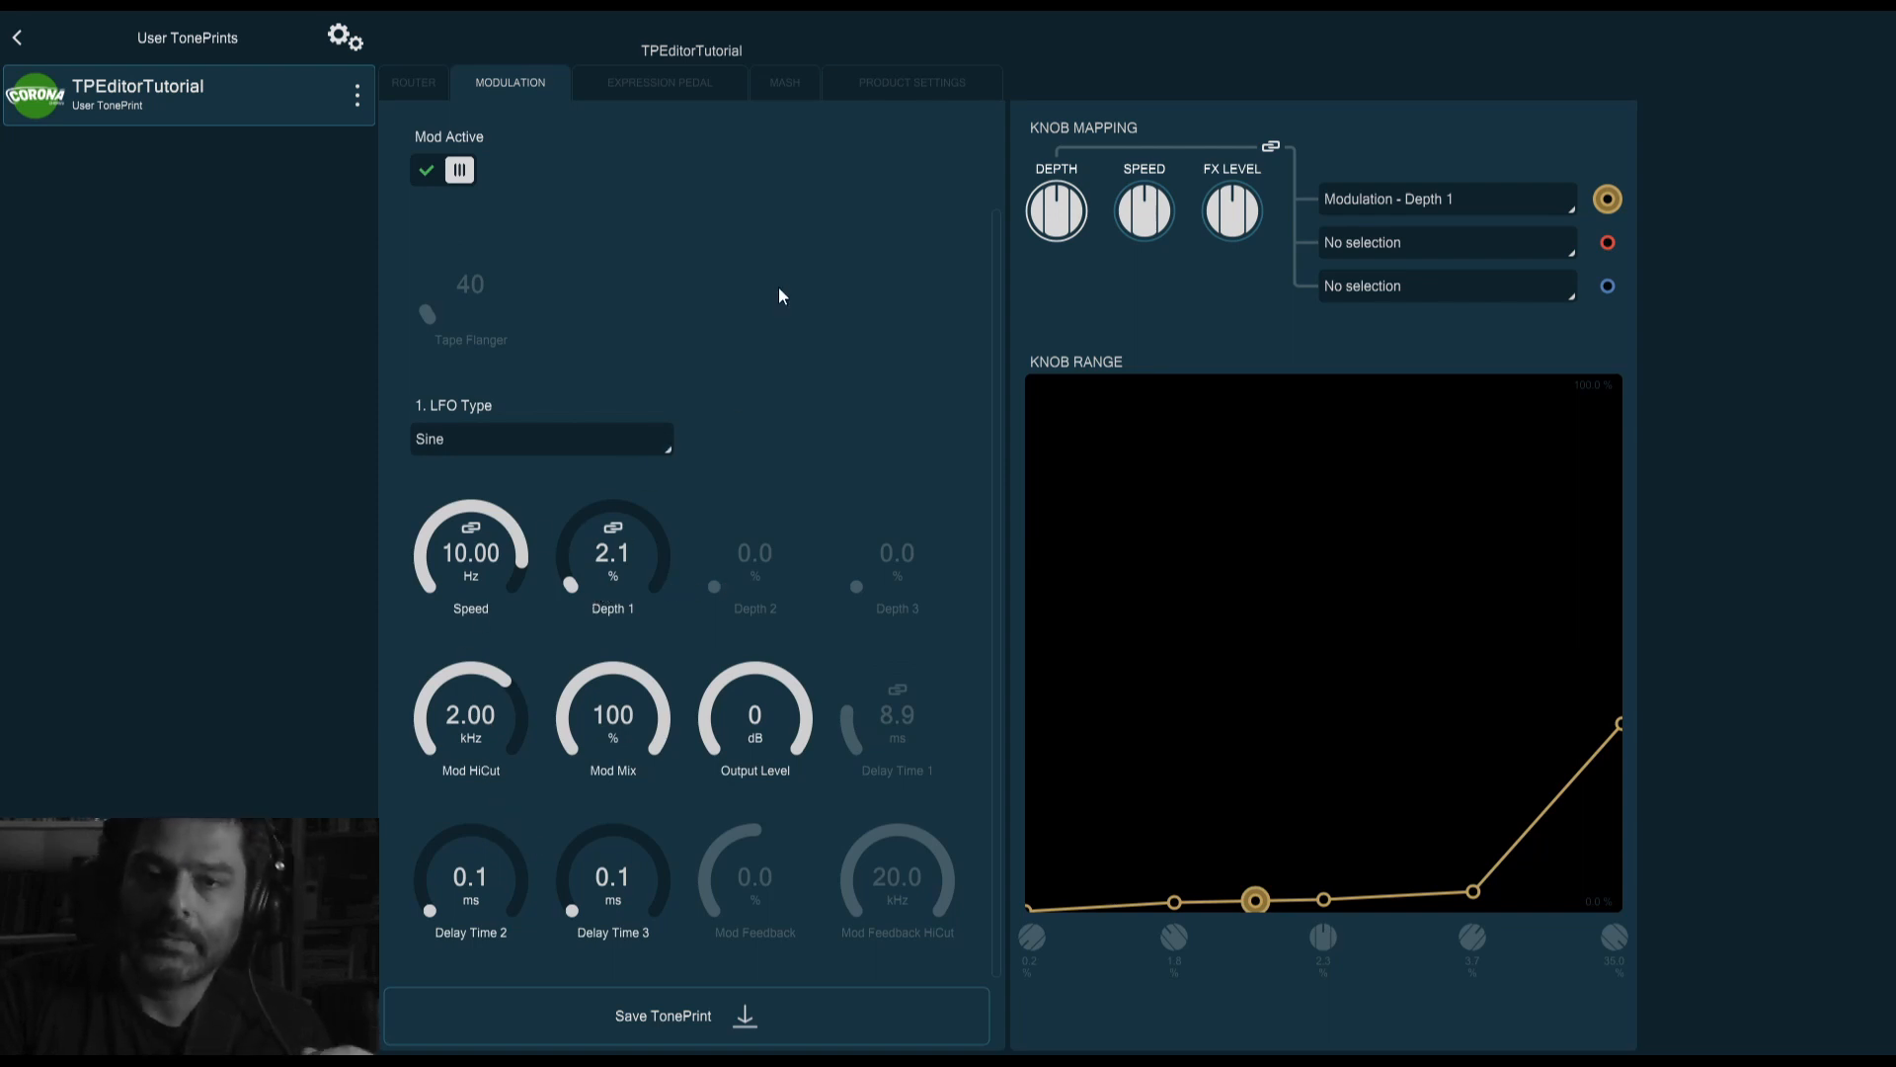
scroll(787, 416, up, 2)
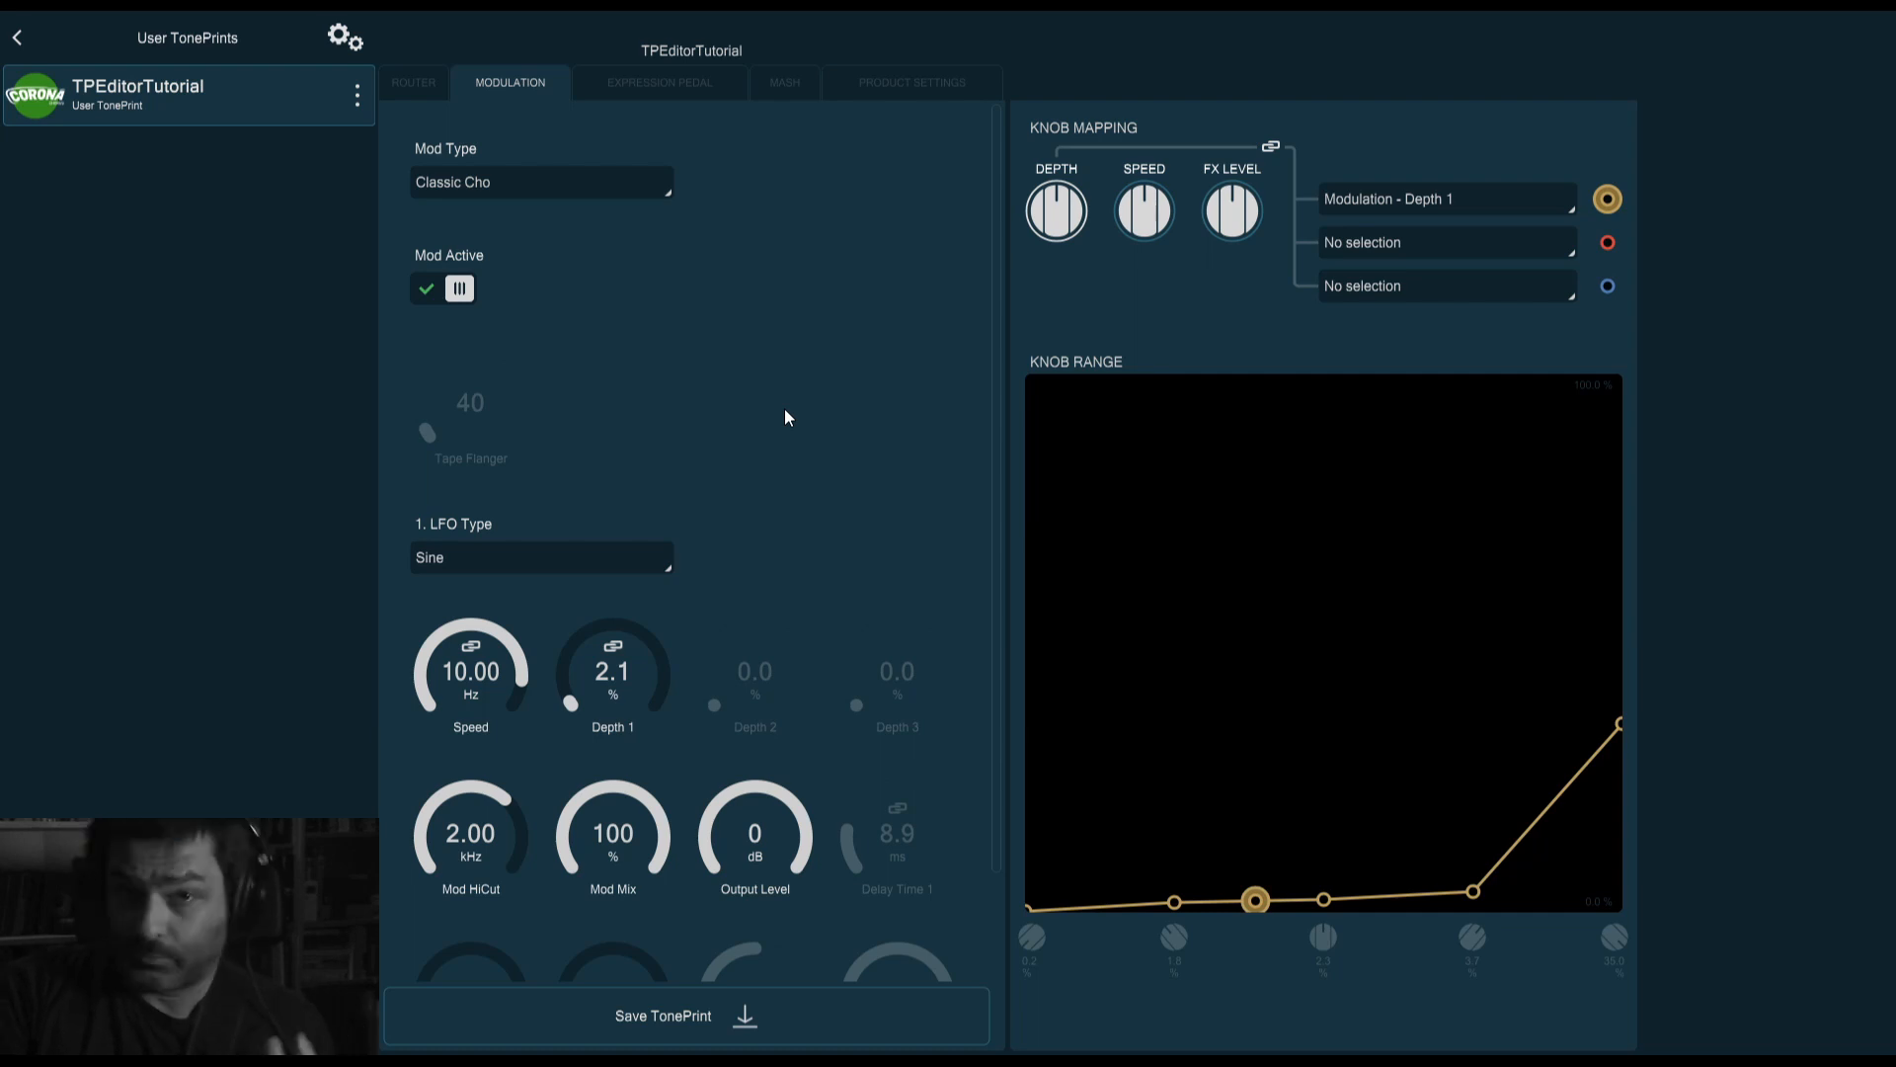
scroll(745, 592, down, 2)
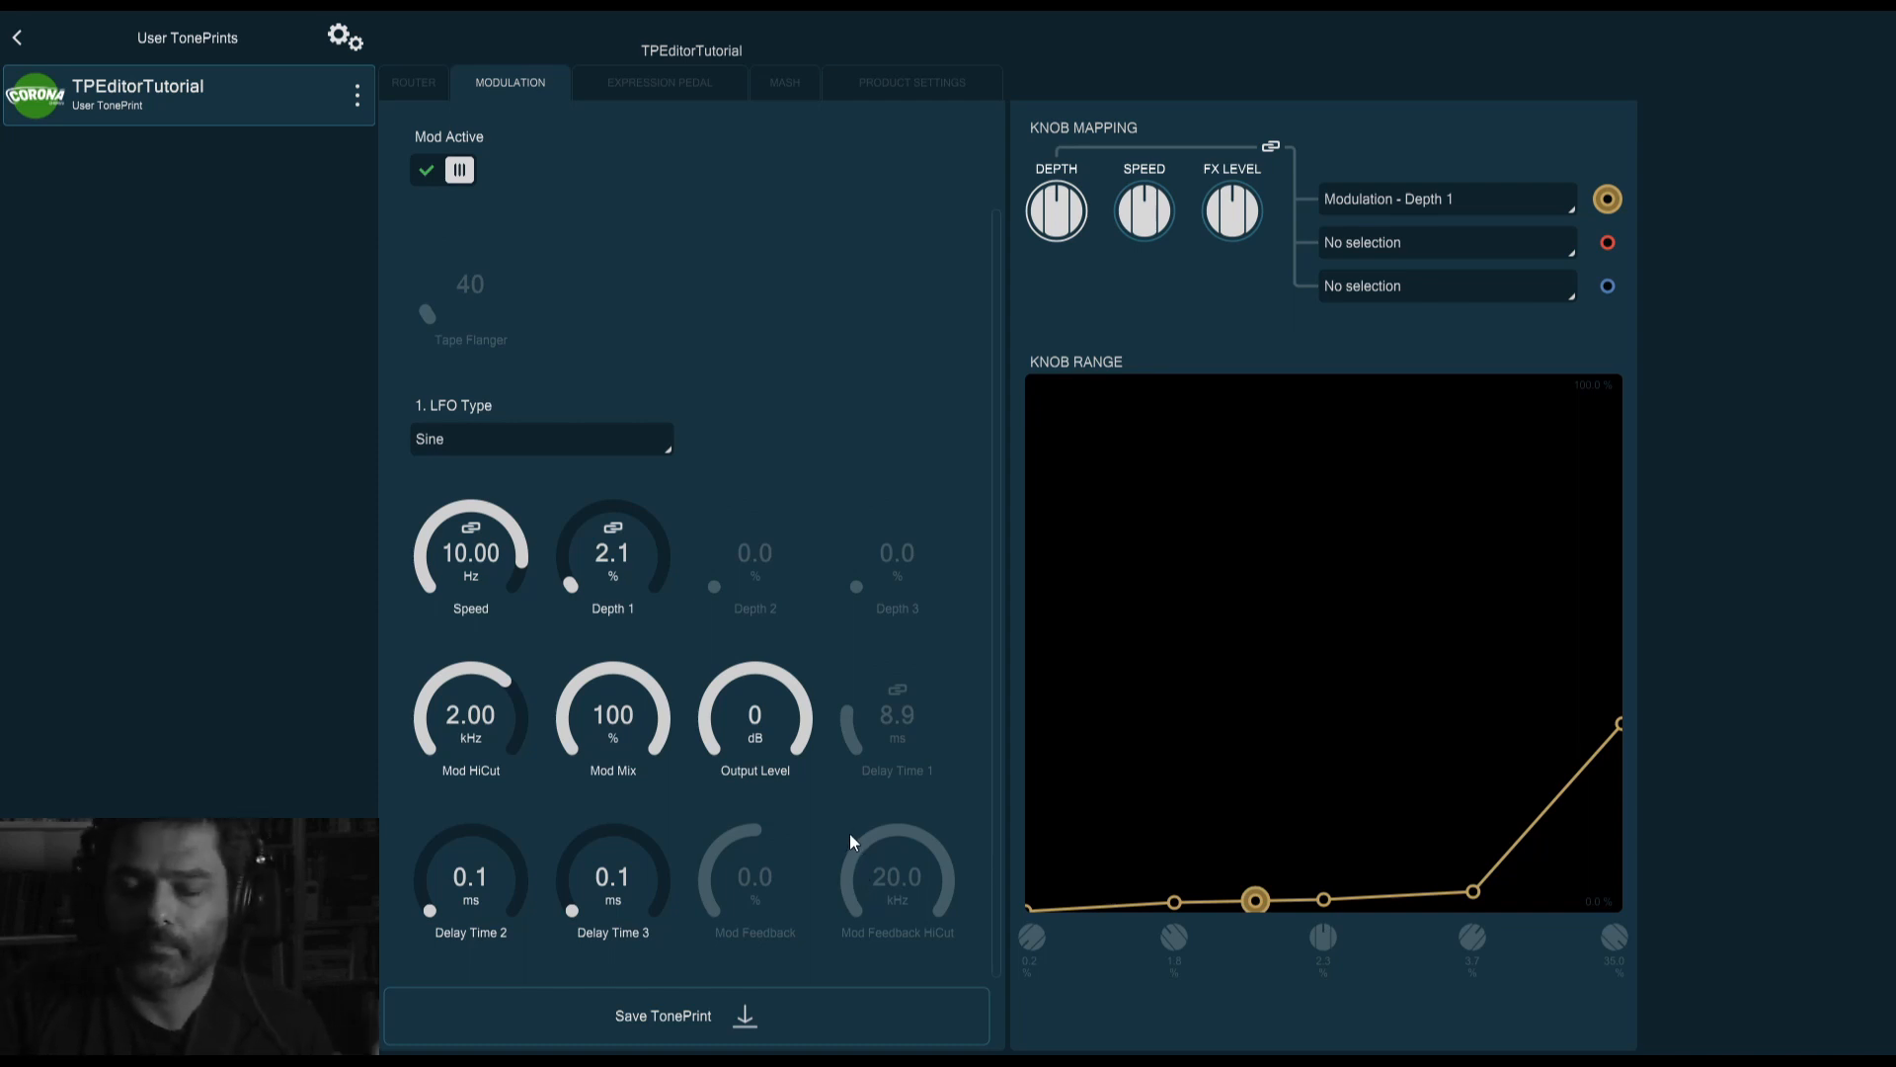
scroll(632, 402, up, 1)
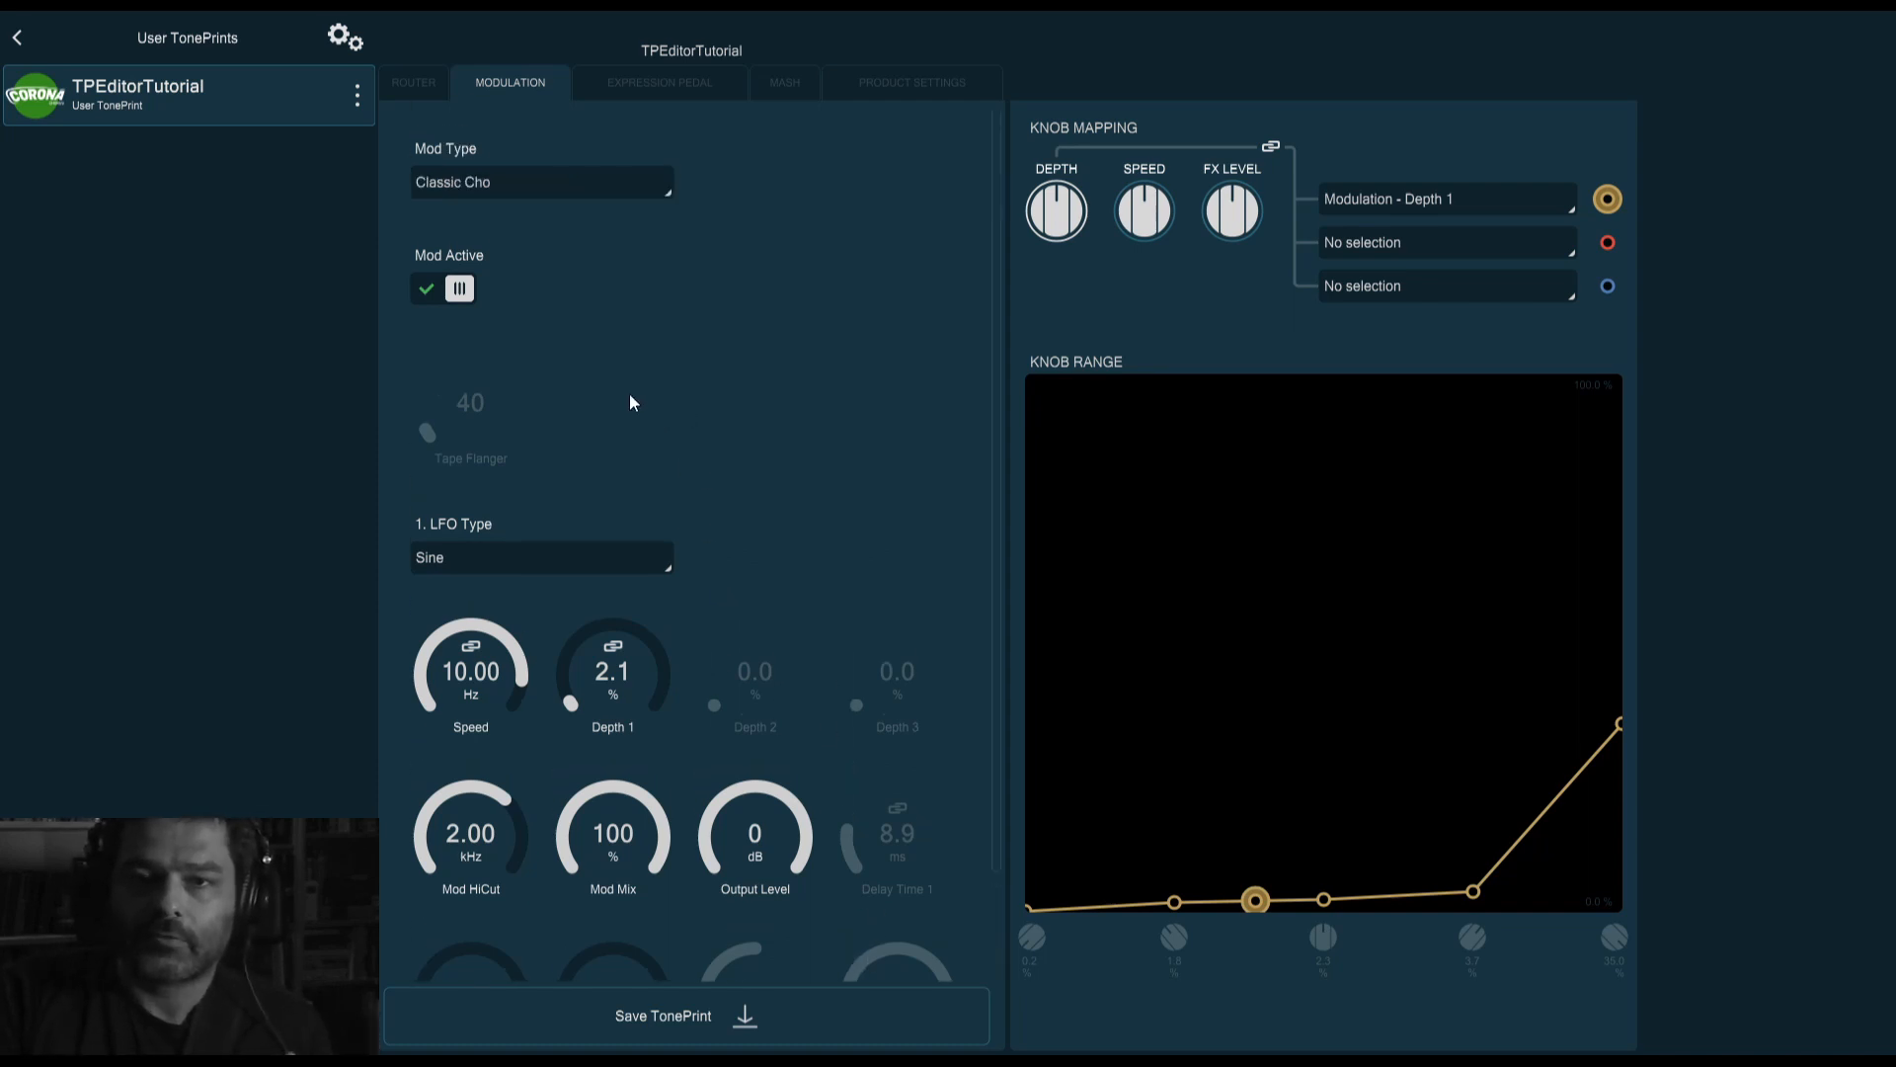
scroll(689, 317, down, 1)
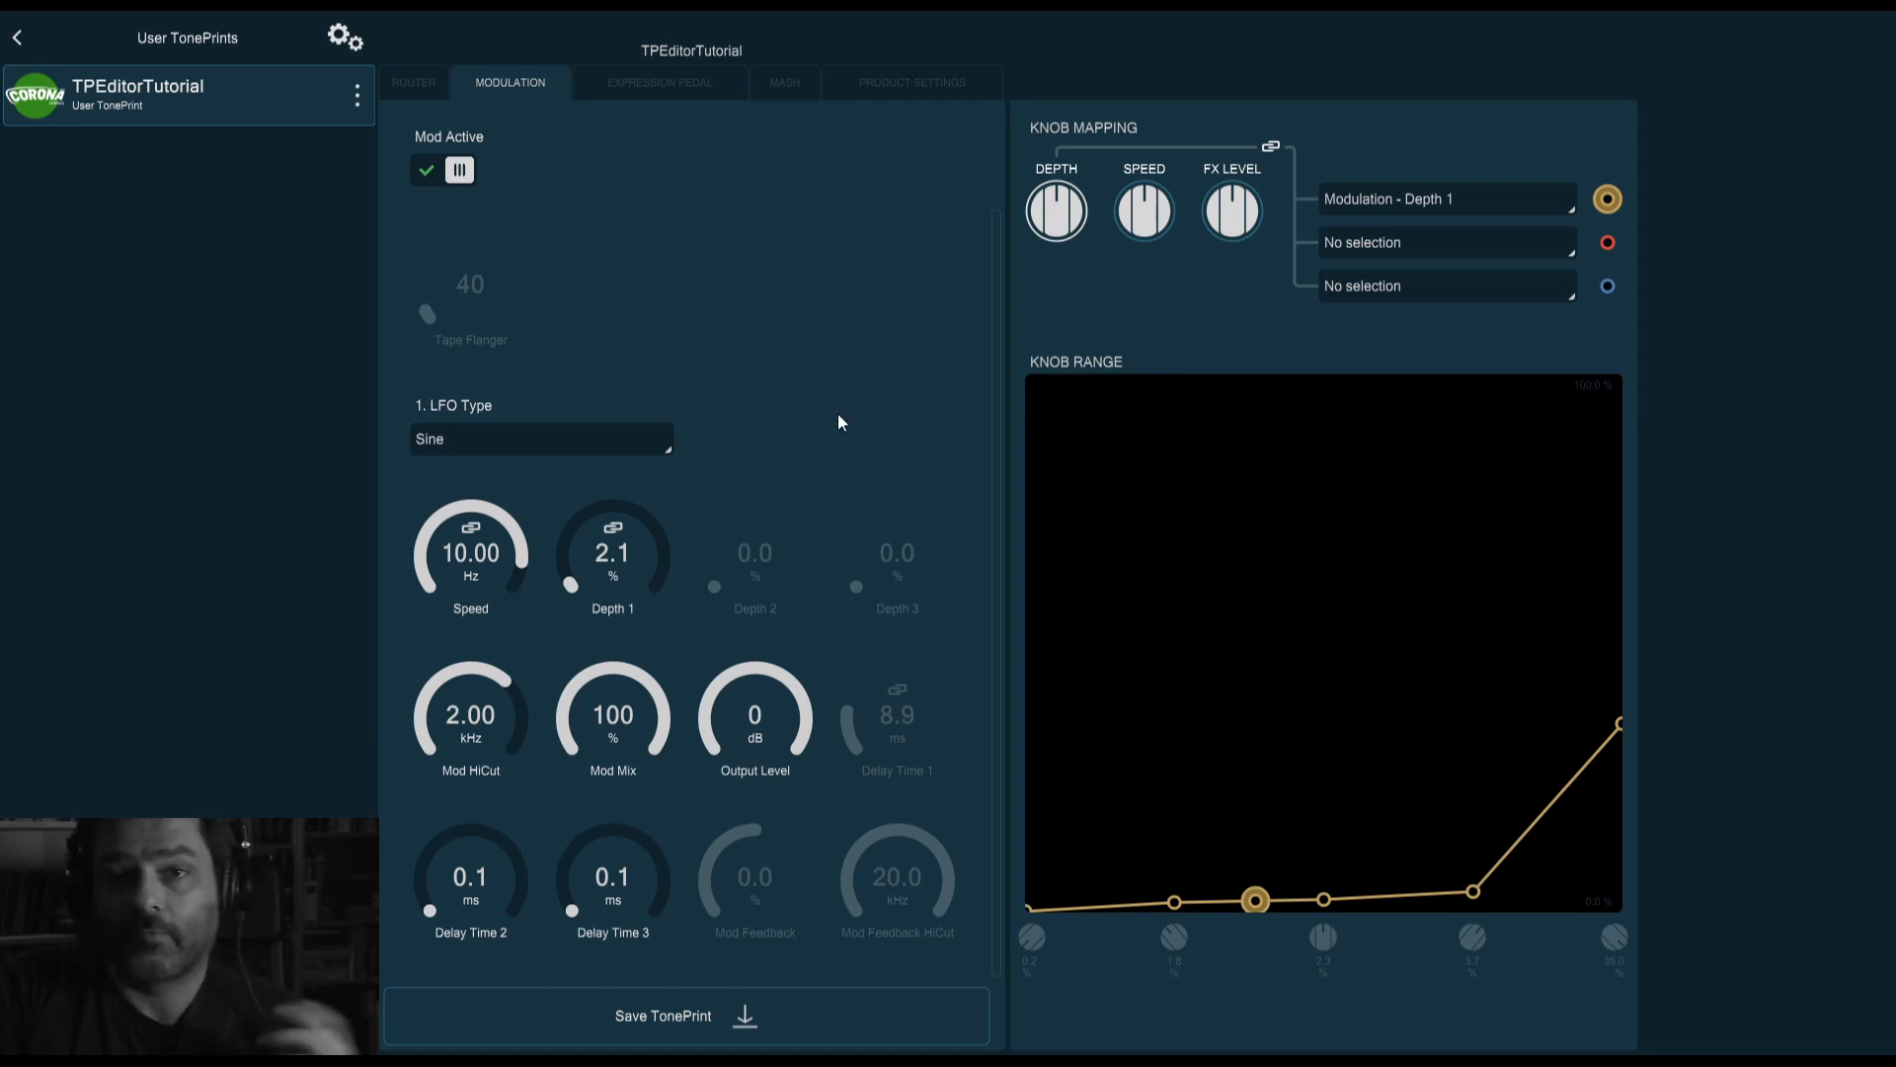
scroll(755, 371, up, 1)
scroll(755, 371, up, 1)
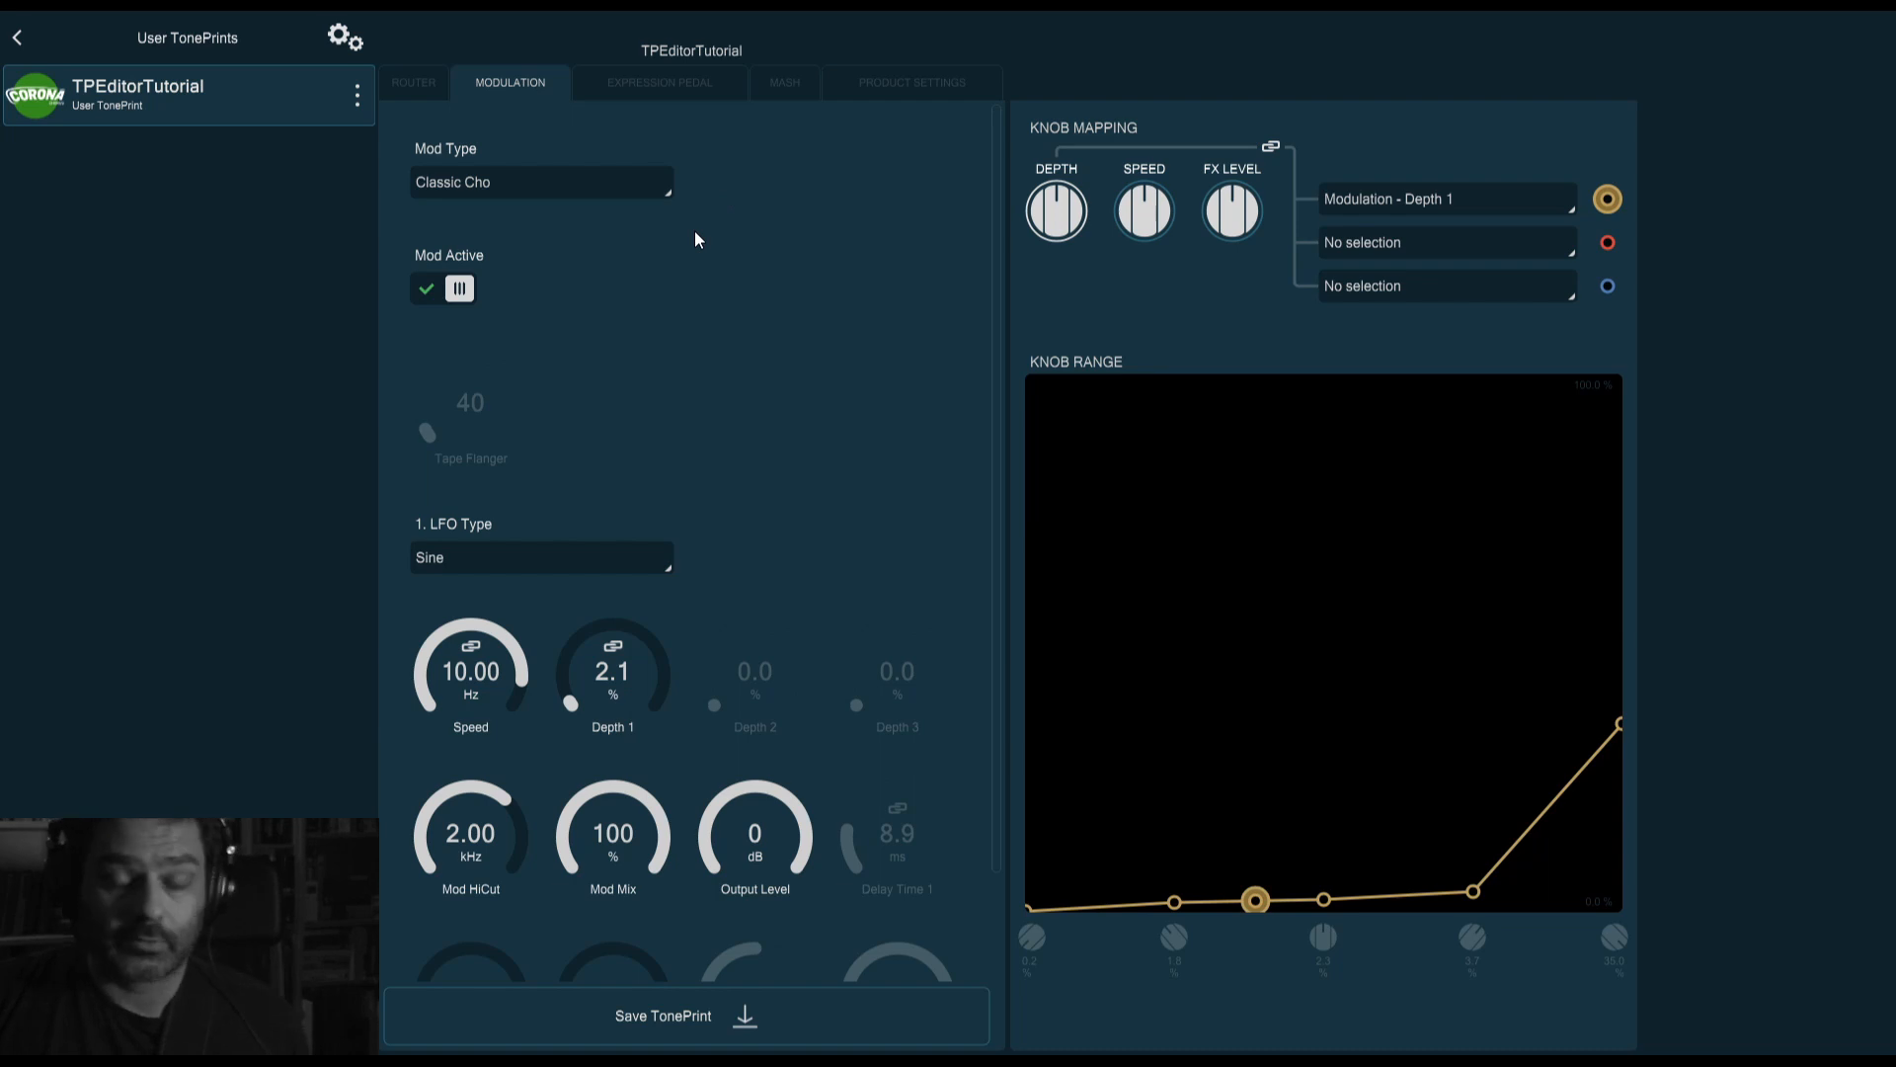
Switch Mod Active off and back on, checking the modulation parameters while it is off
click(448, 294)
click(447, 295)
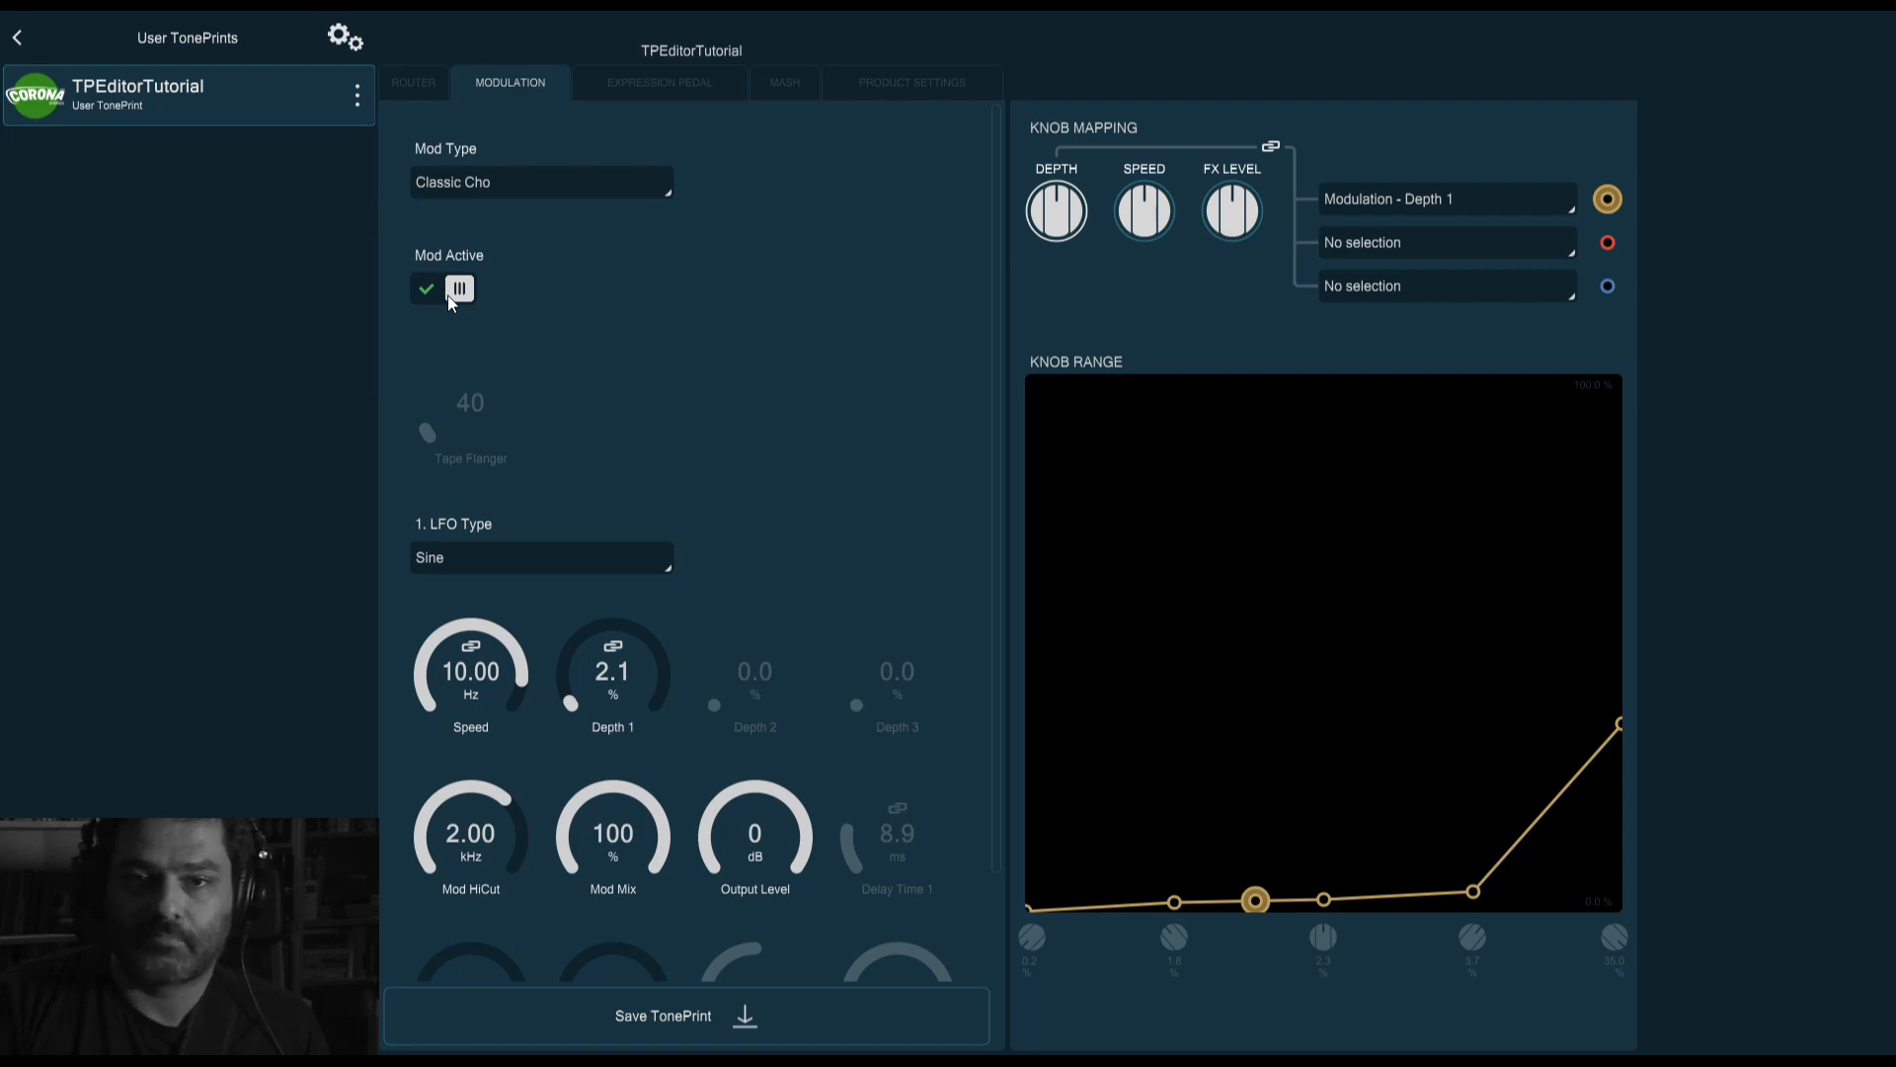
click(447, 295)
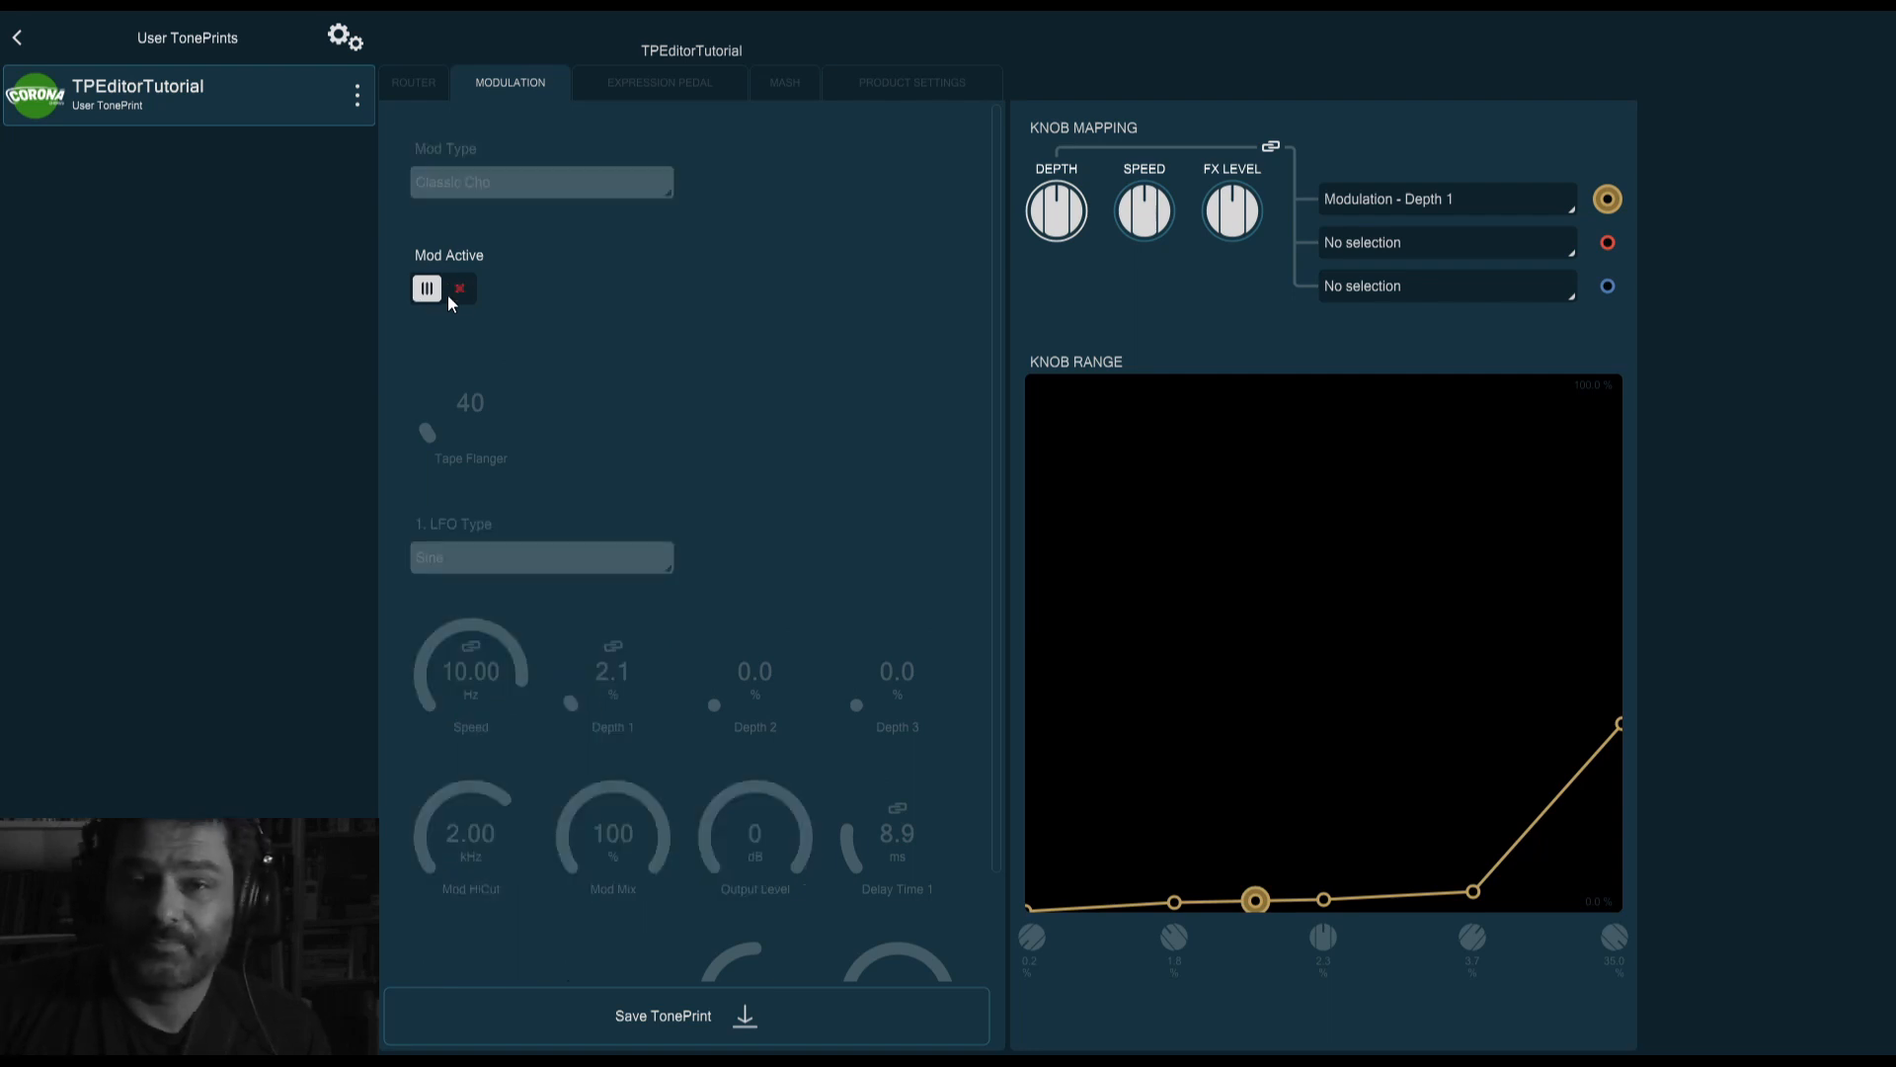
scroll(447, 294, down, 2)
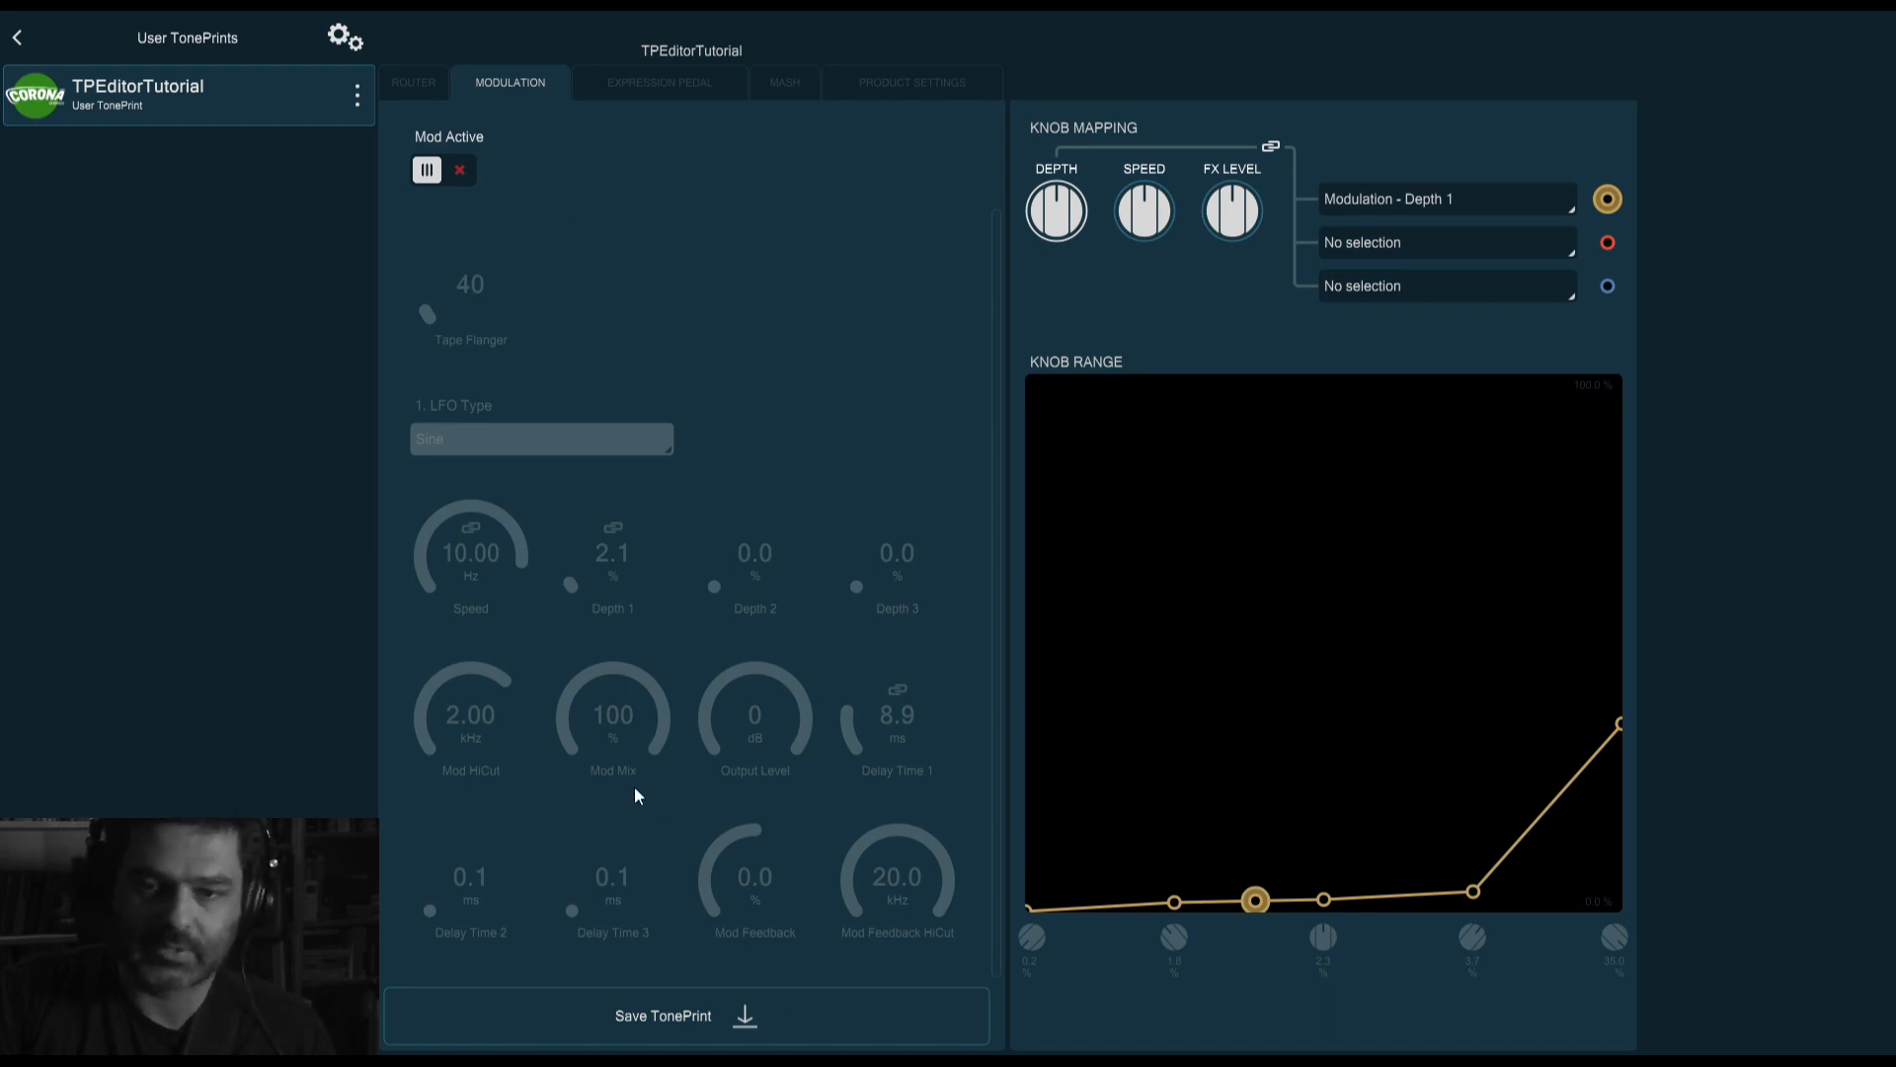
scroll(950, 659, up, 2)
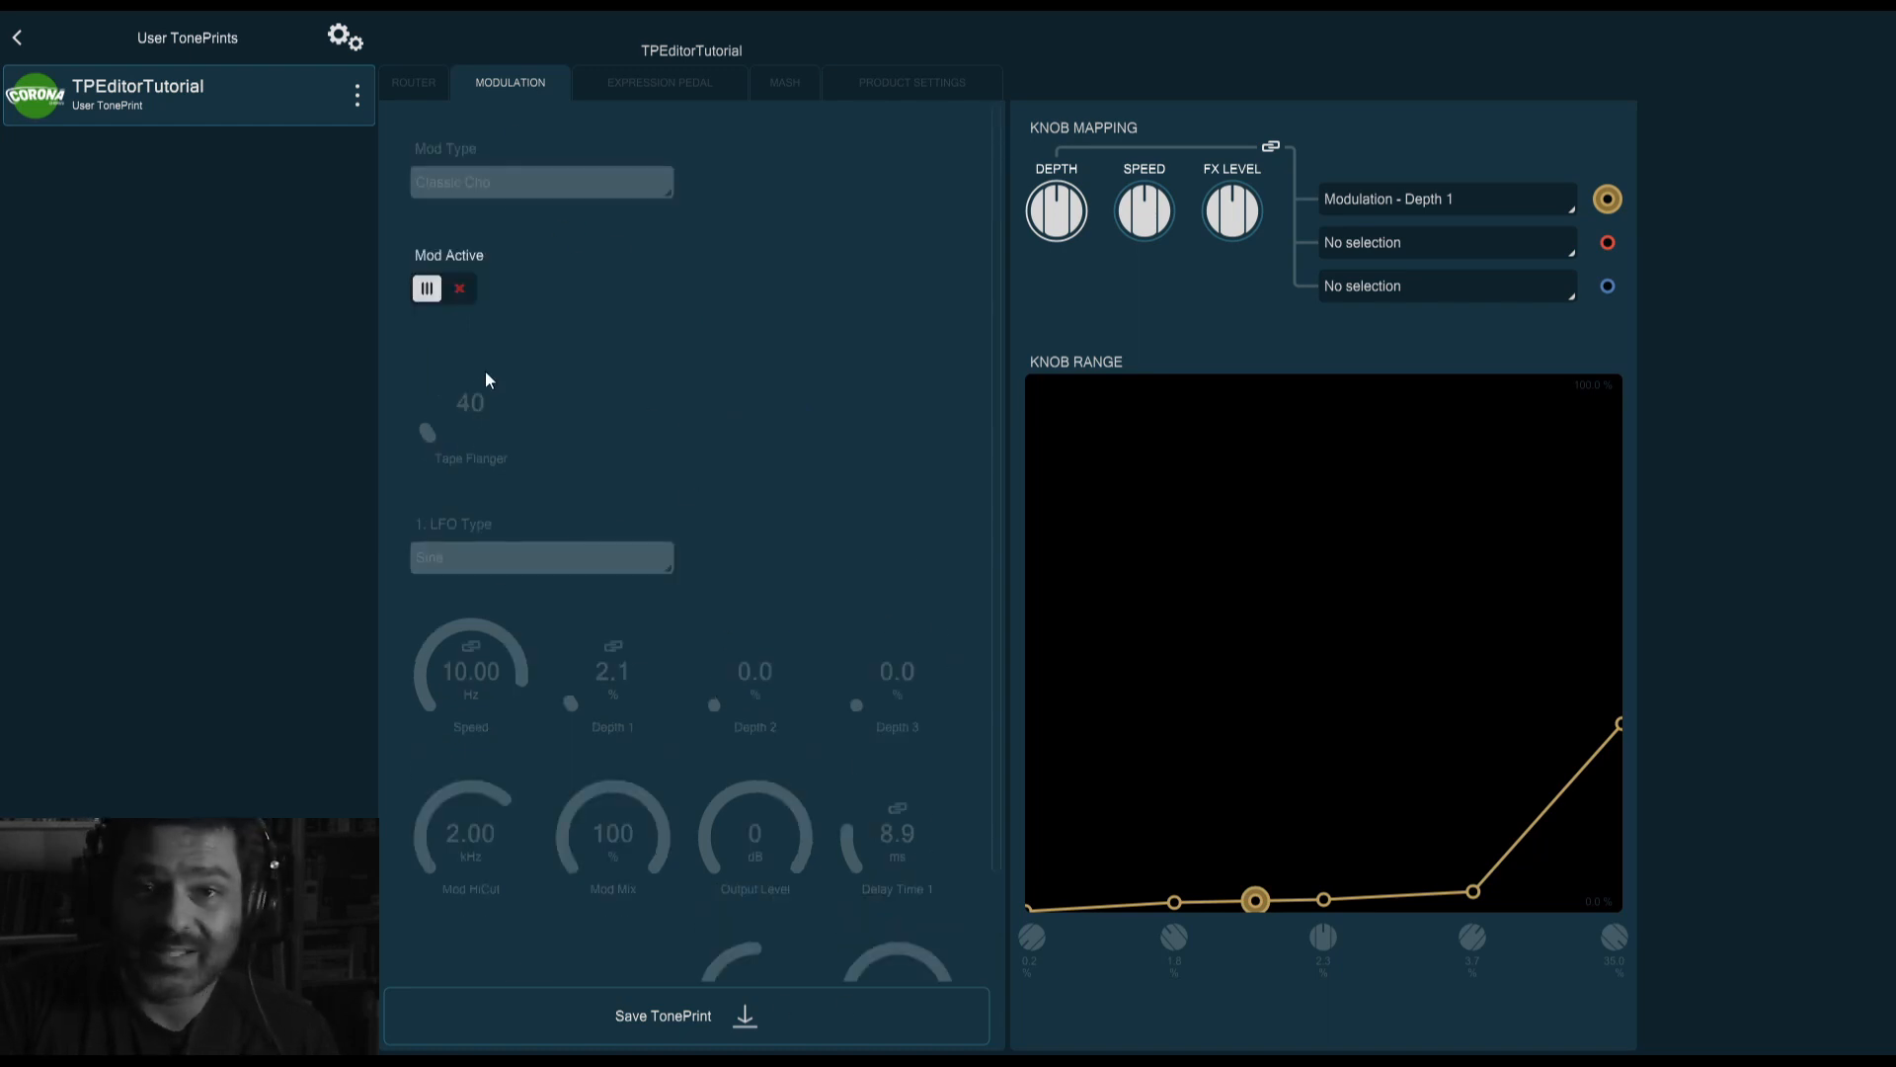
click(450, 295)
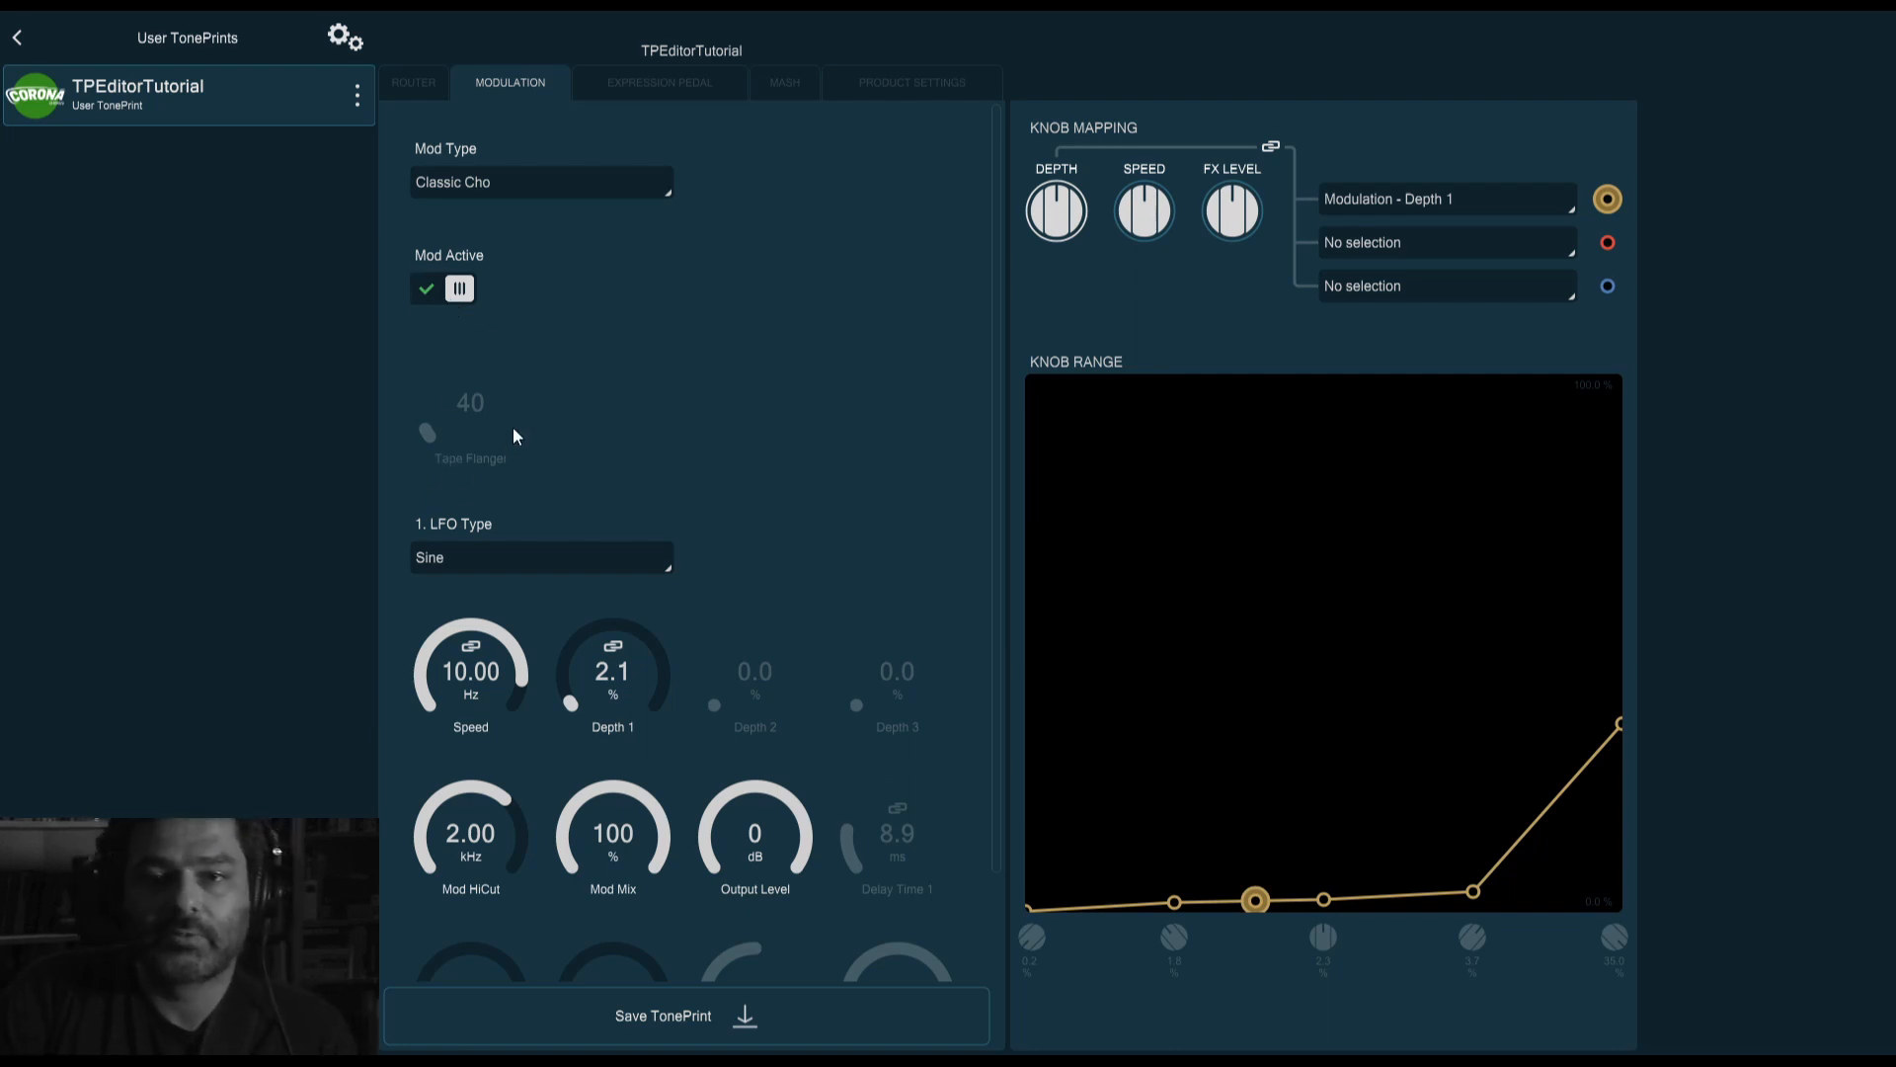
Examine the Mod Type and LFO Type options, keeping Classic Cho and Sine selected
click(538, 192)
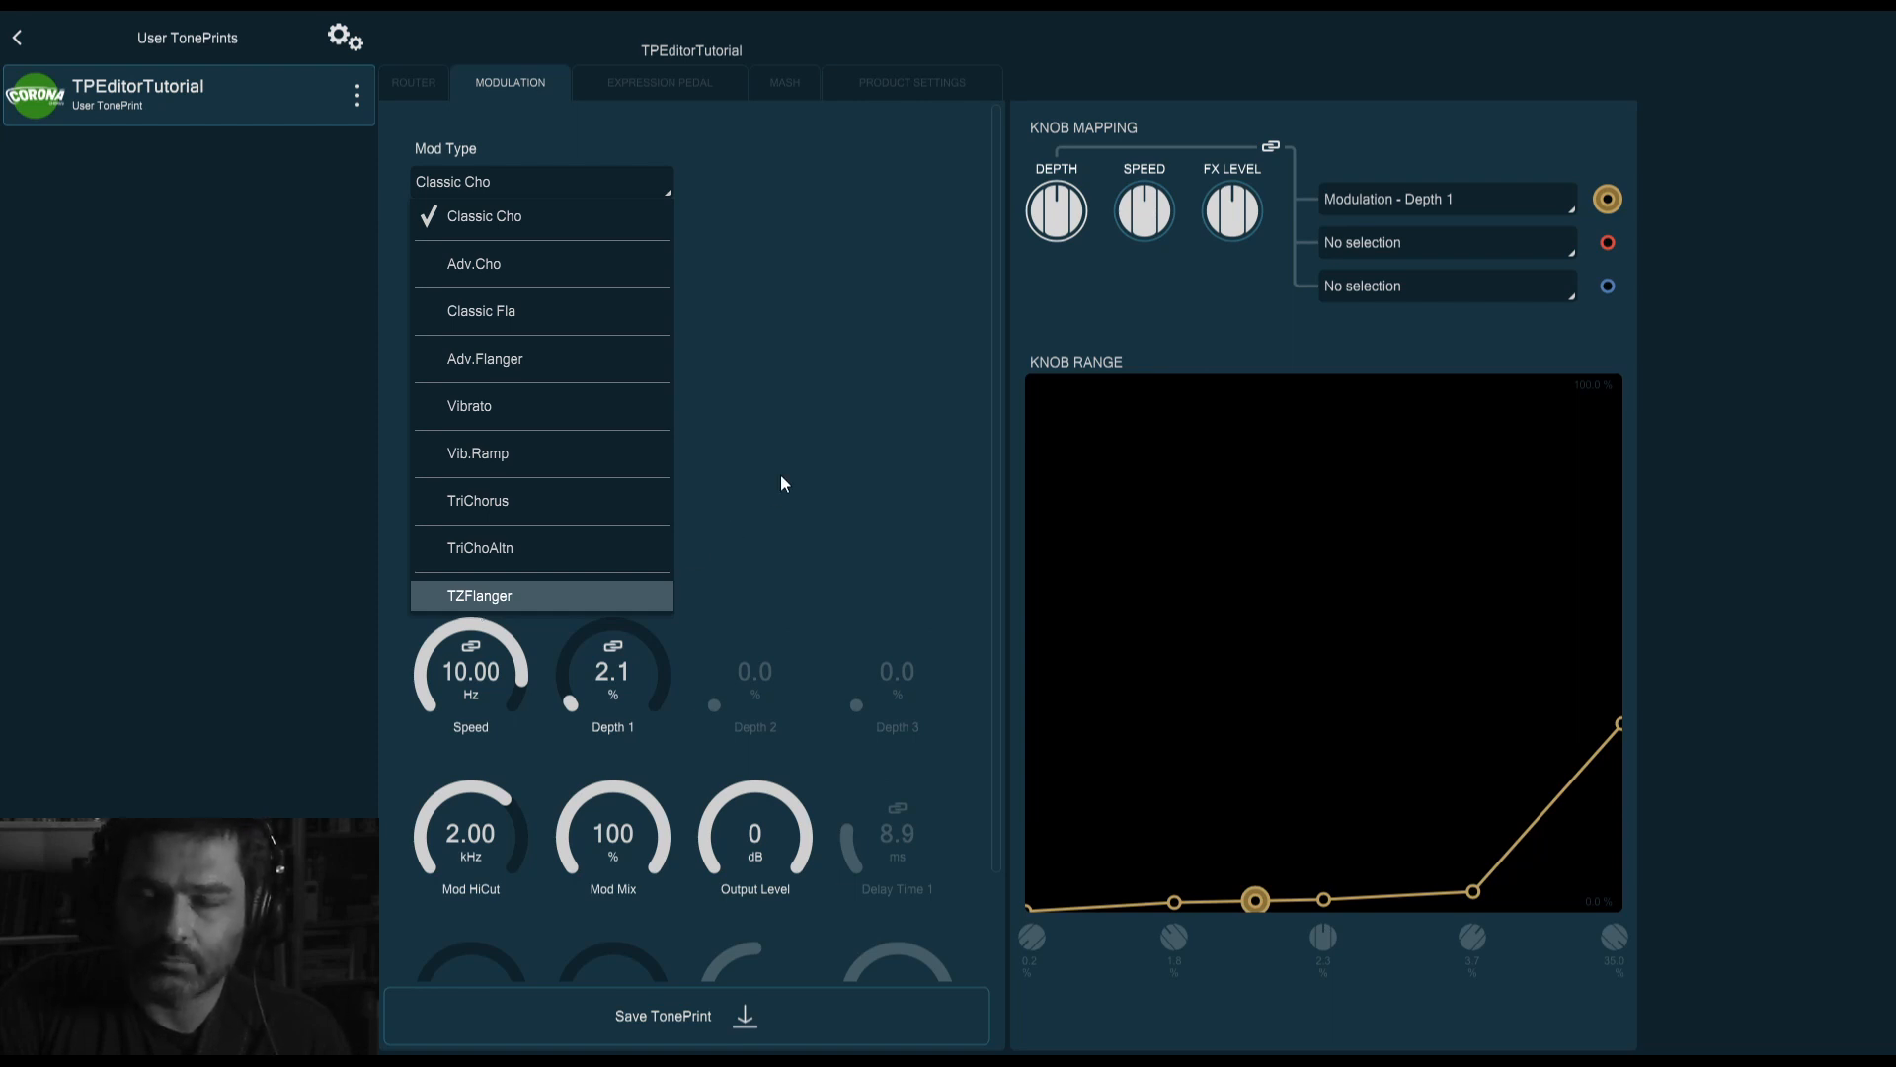
click(735, 331)
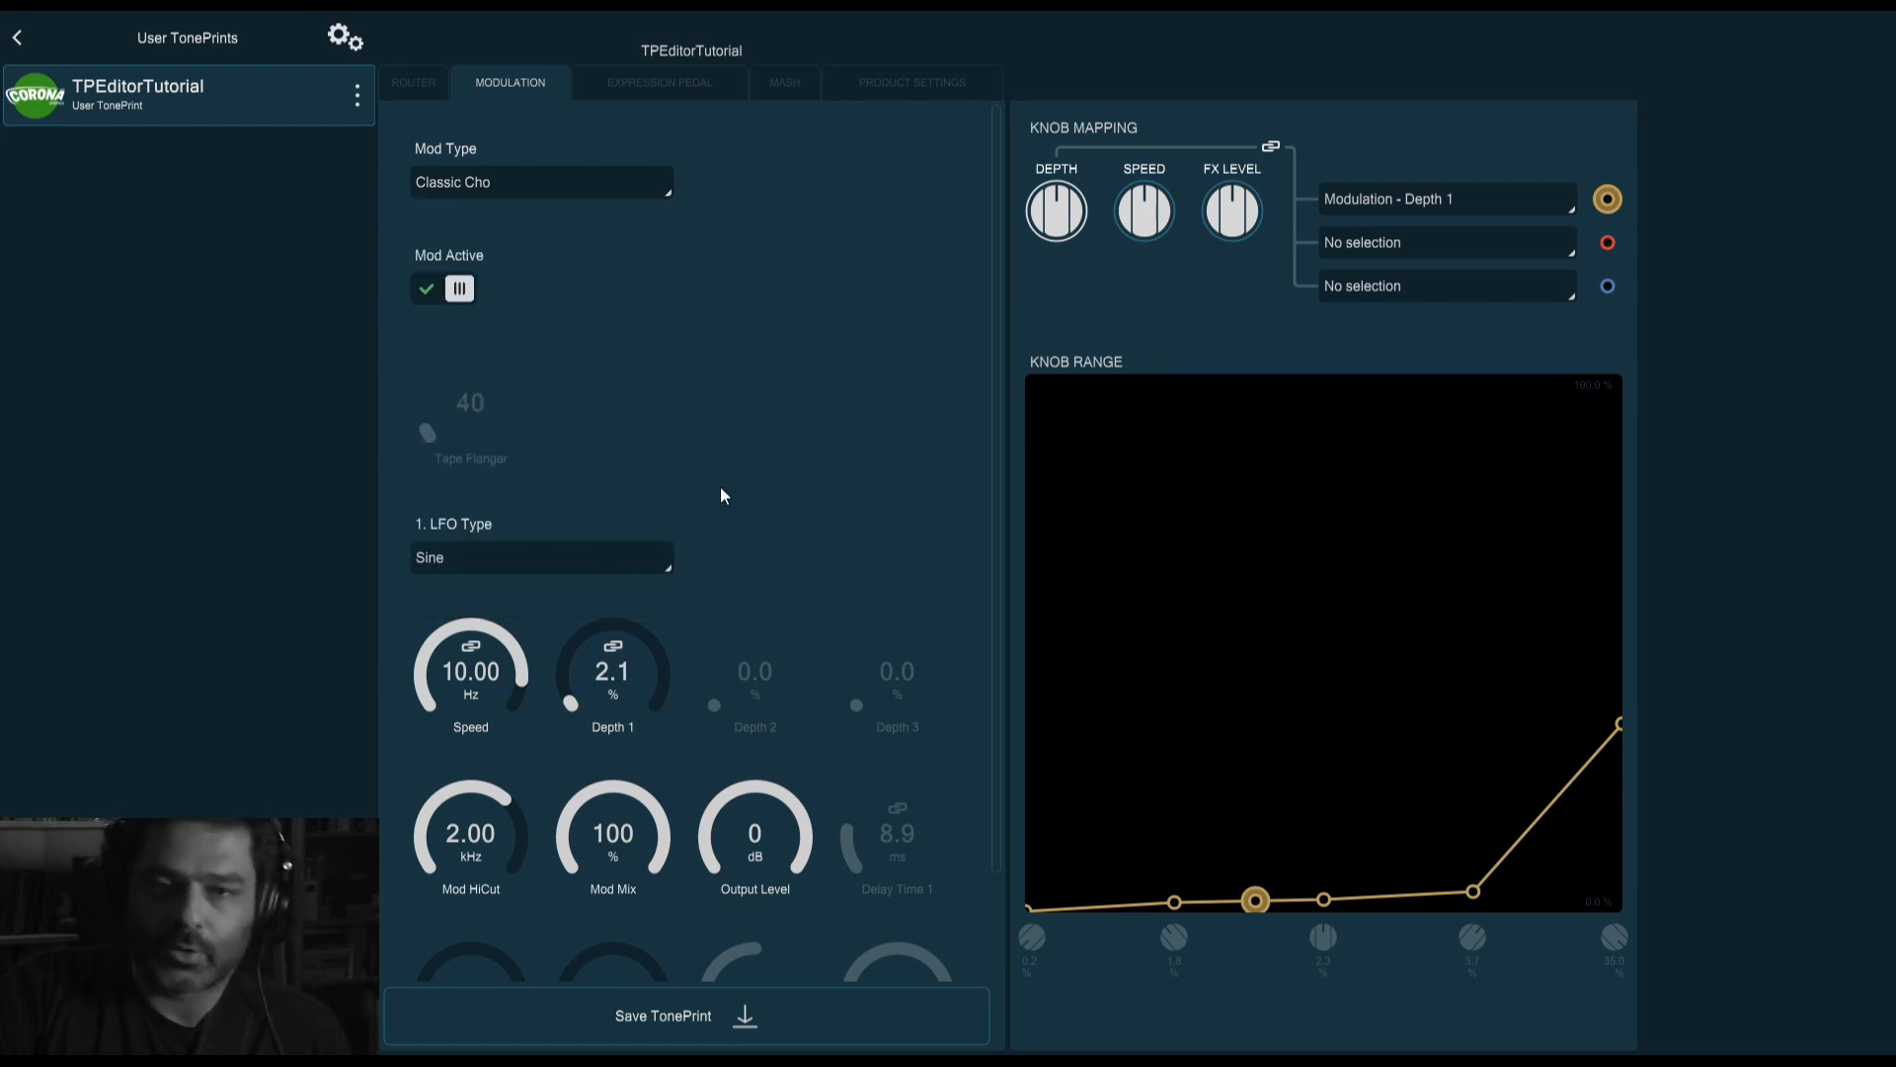
click(593, 558)
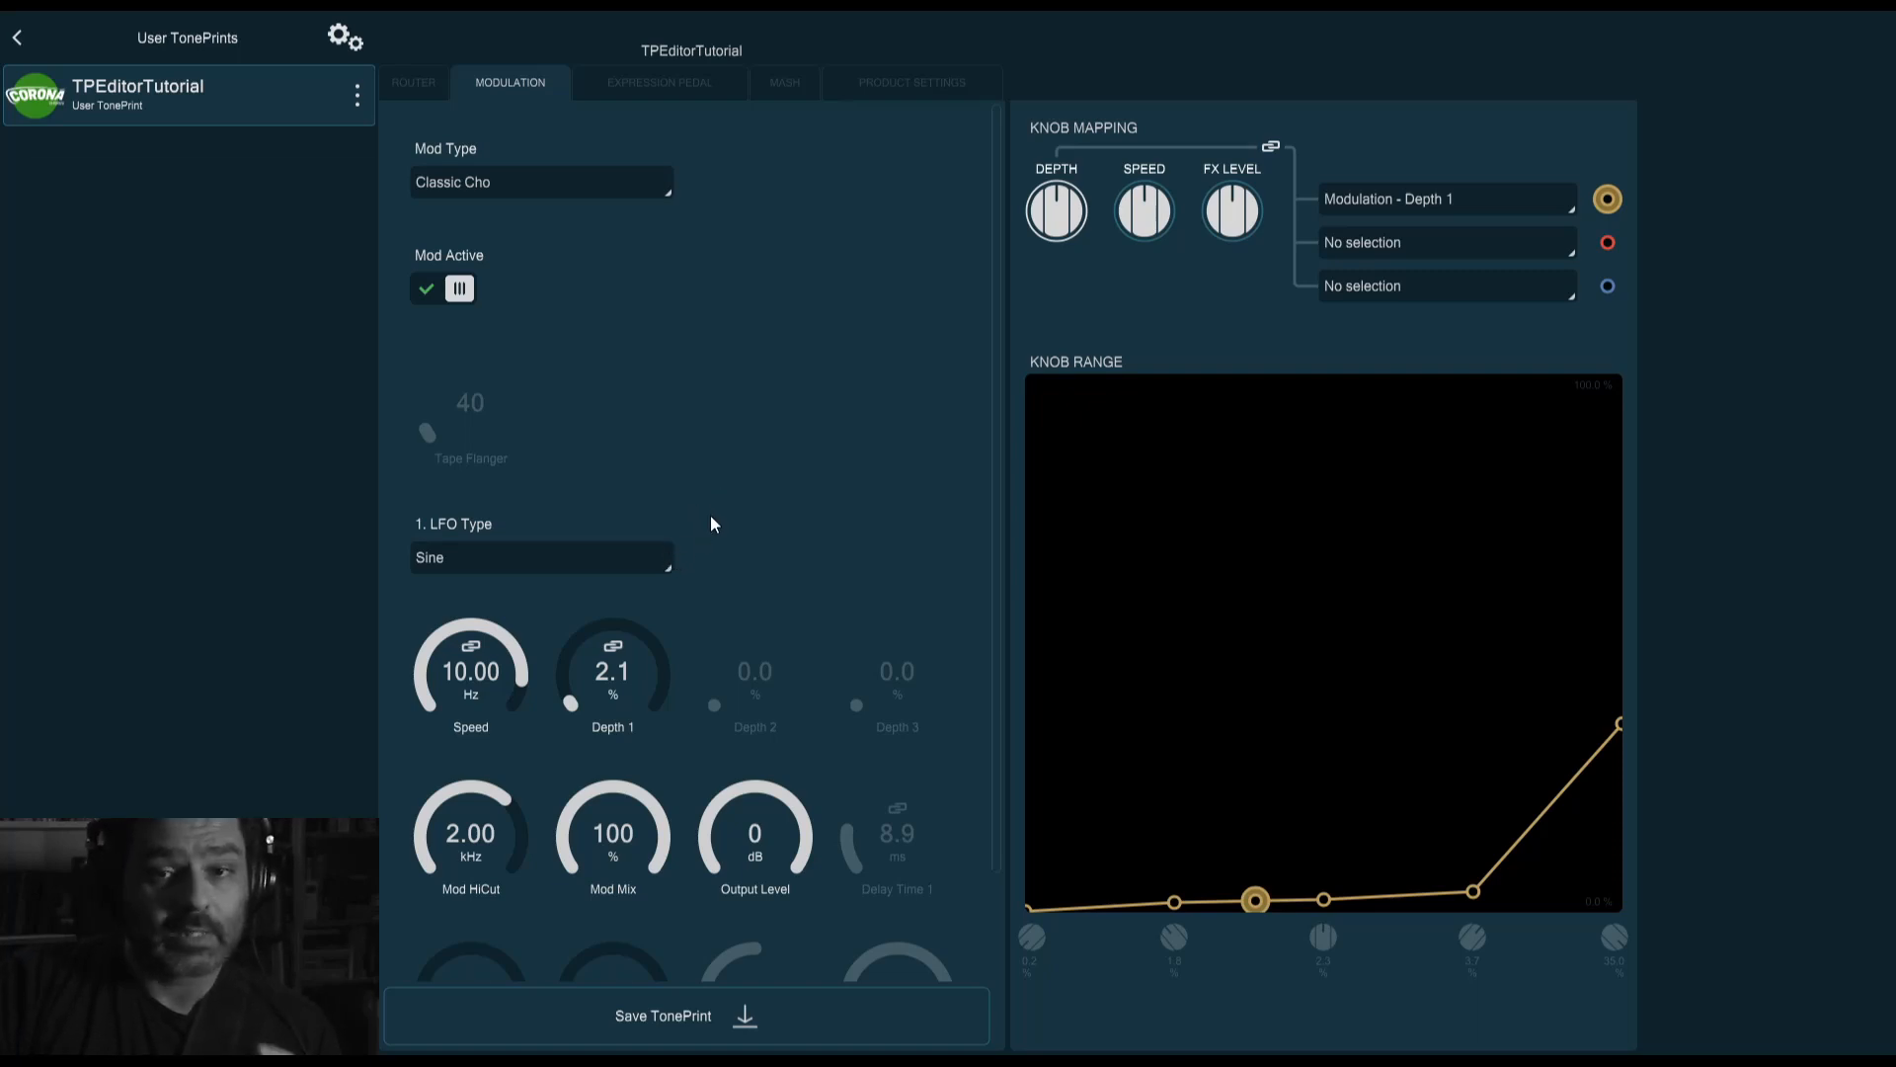
click(633, 555)
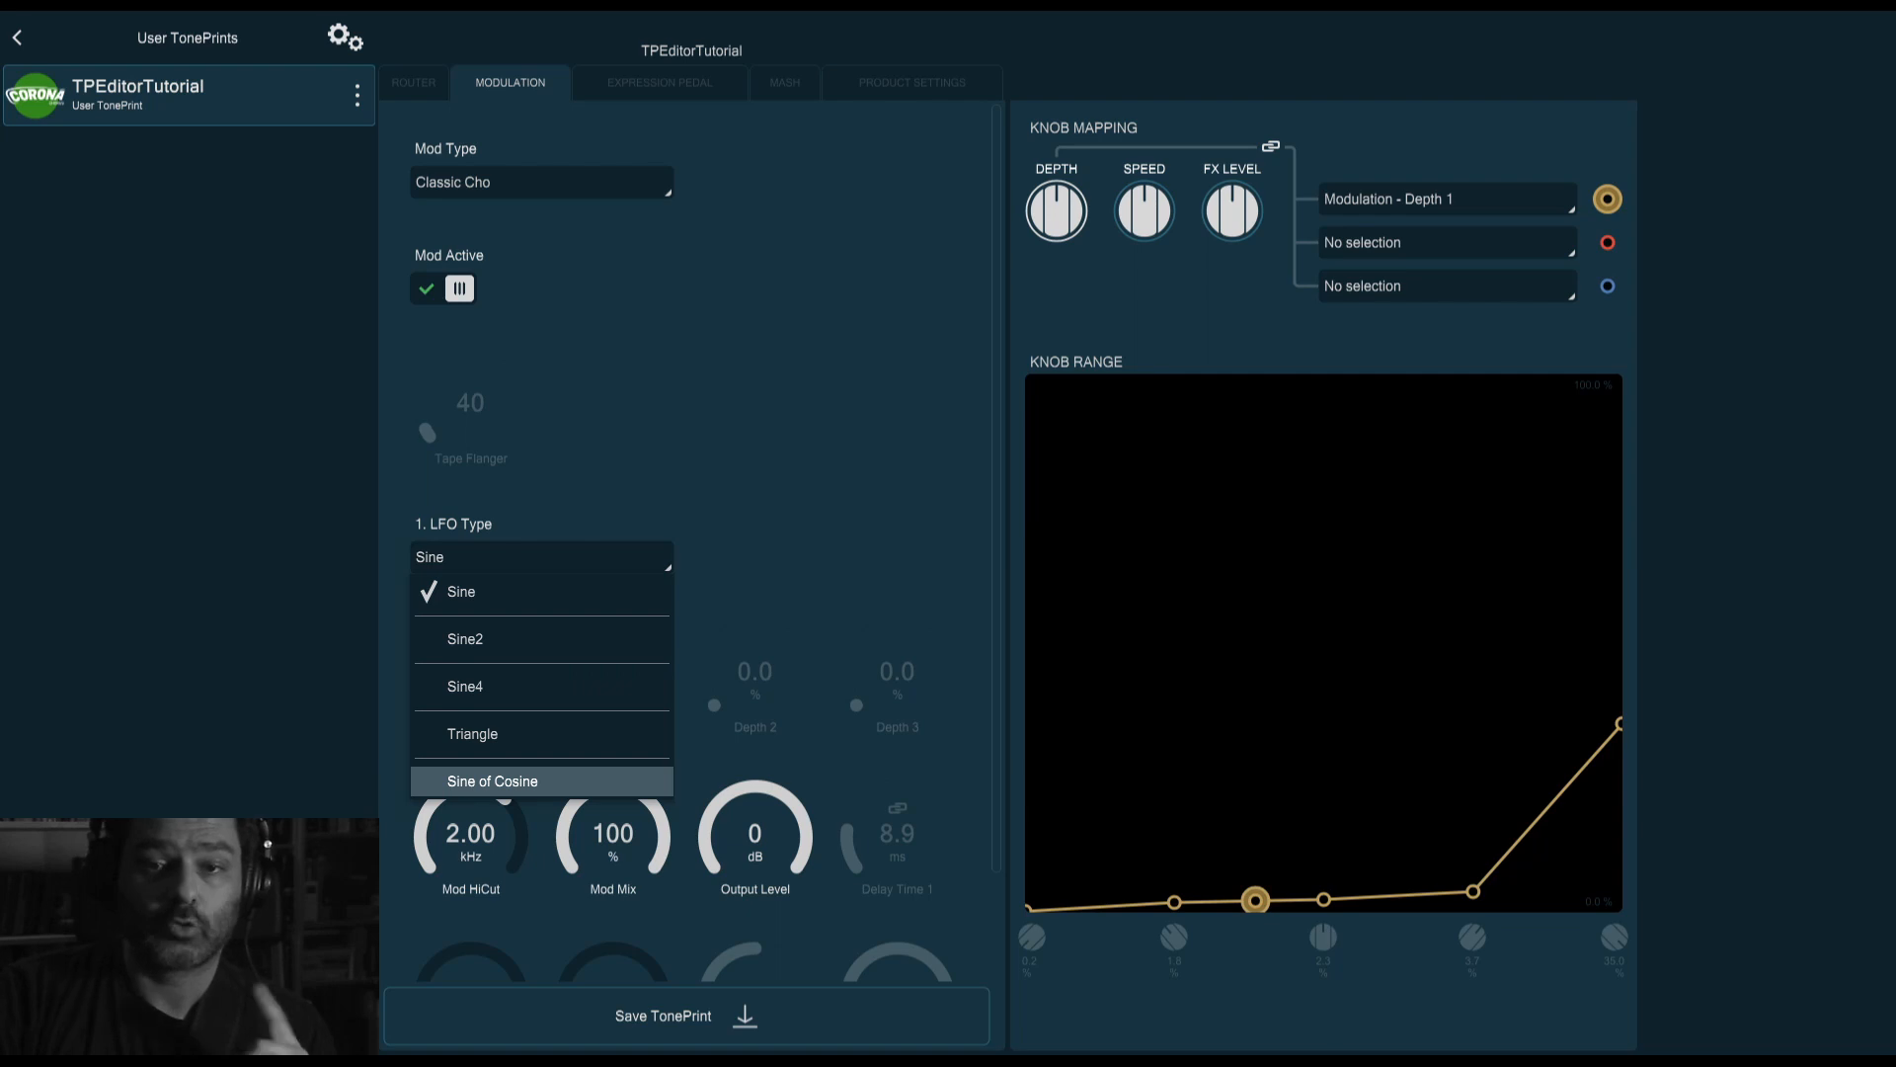
click(590, 229)
click(580, 194)
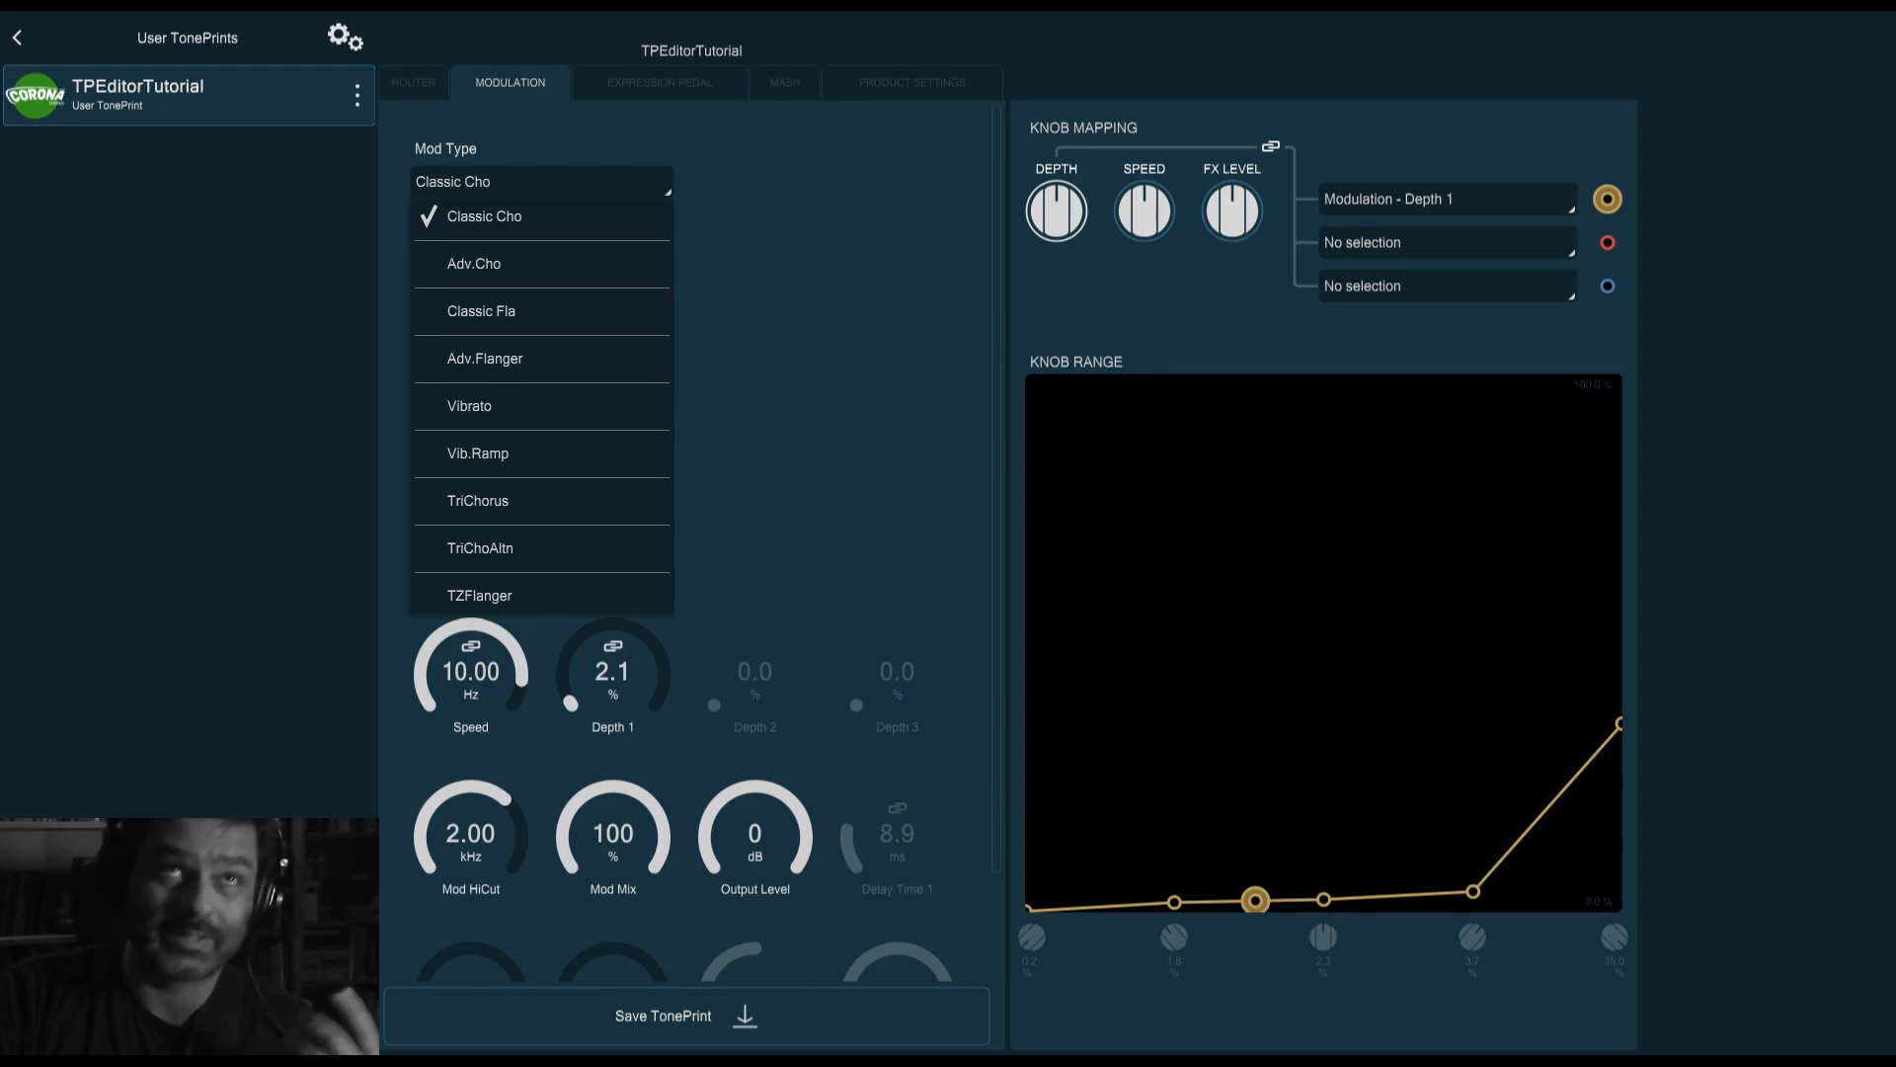
click(560, 536)
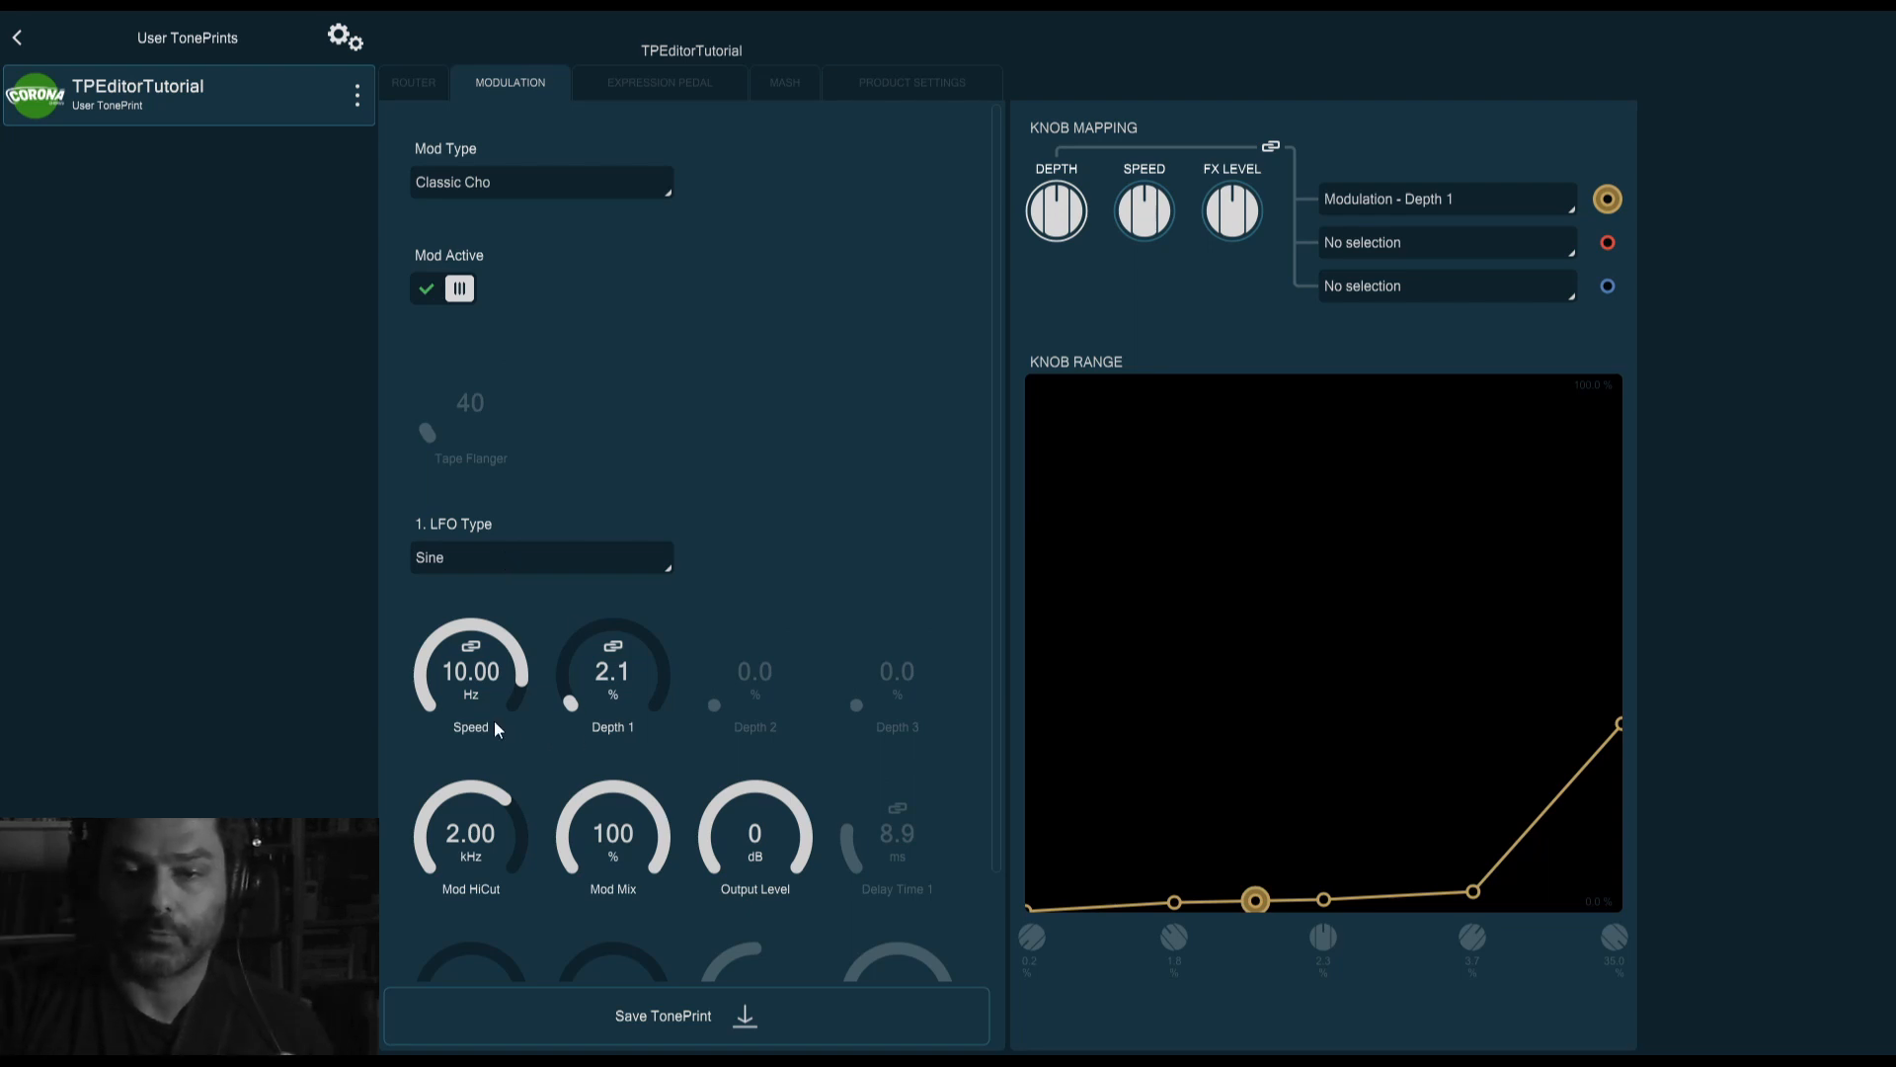
Sweep the modulation Speed down to 92.5 mHz and up to 20 Hz, leaving it at 615 mHz
drag(495, 722, 537, 927)
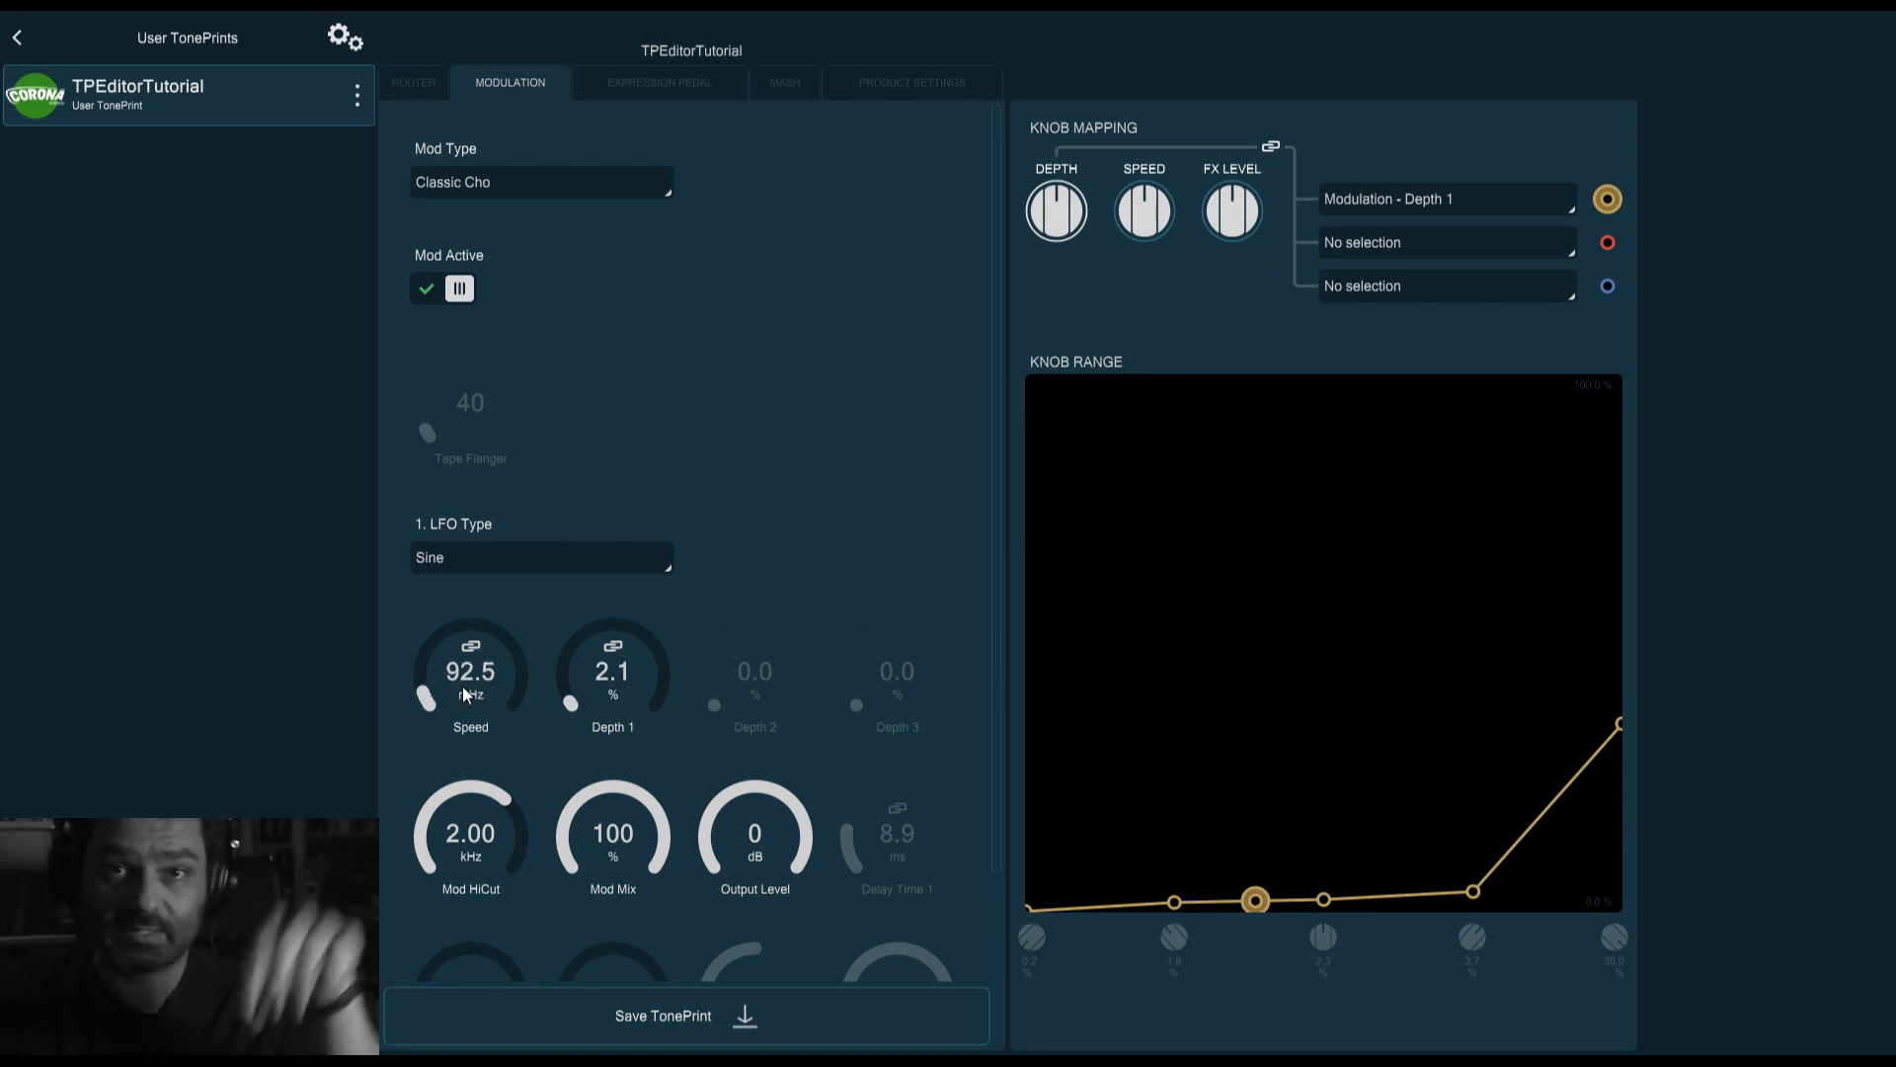
drag(464, 694, 549, 408)
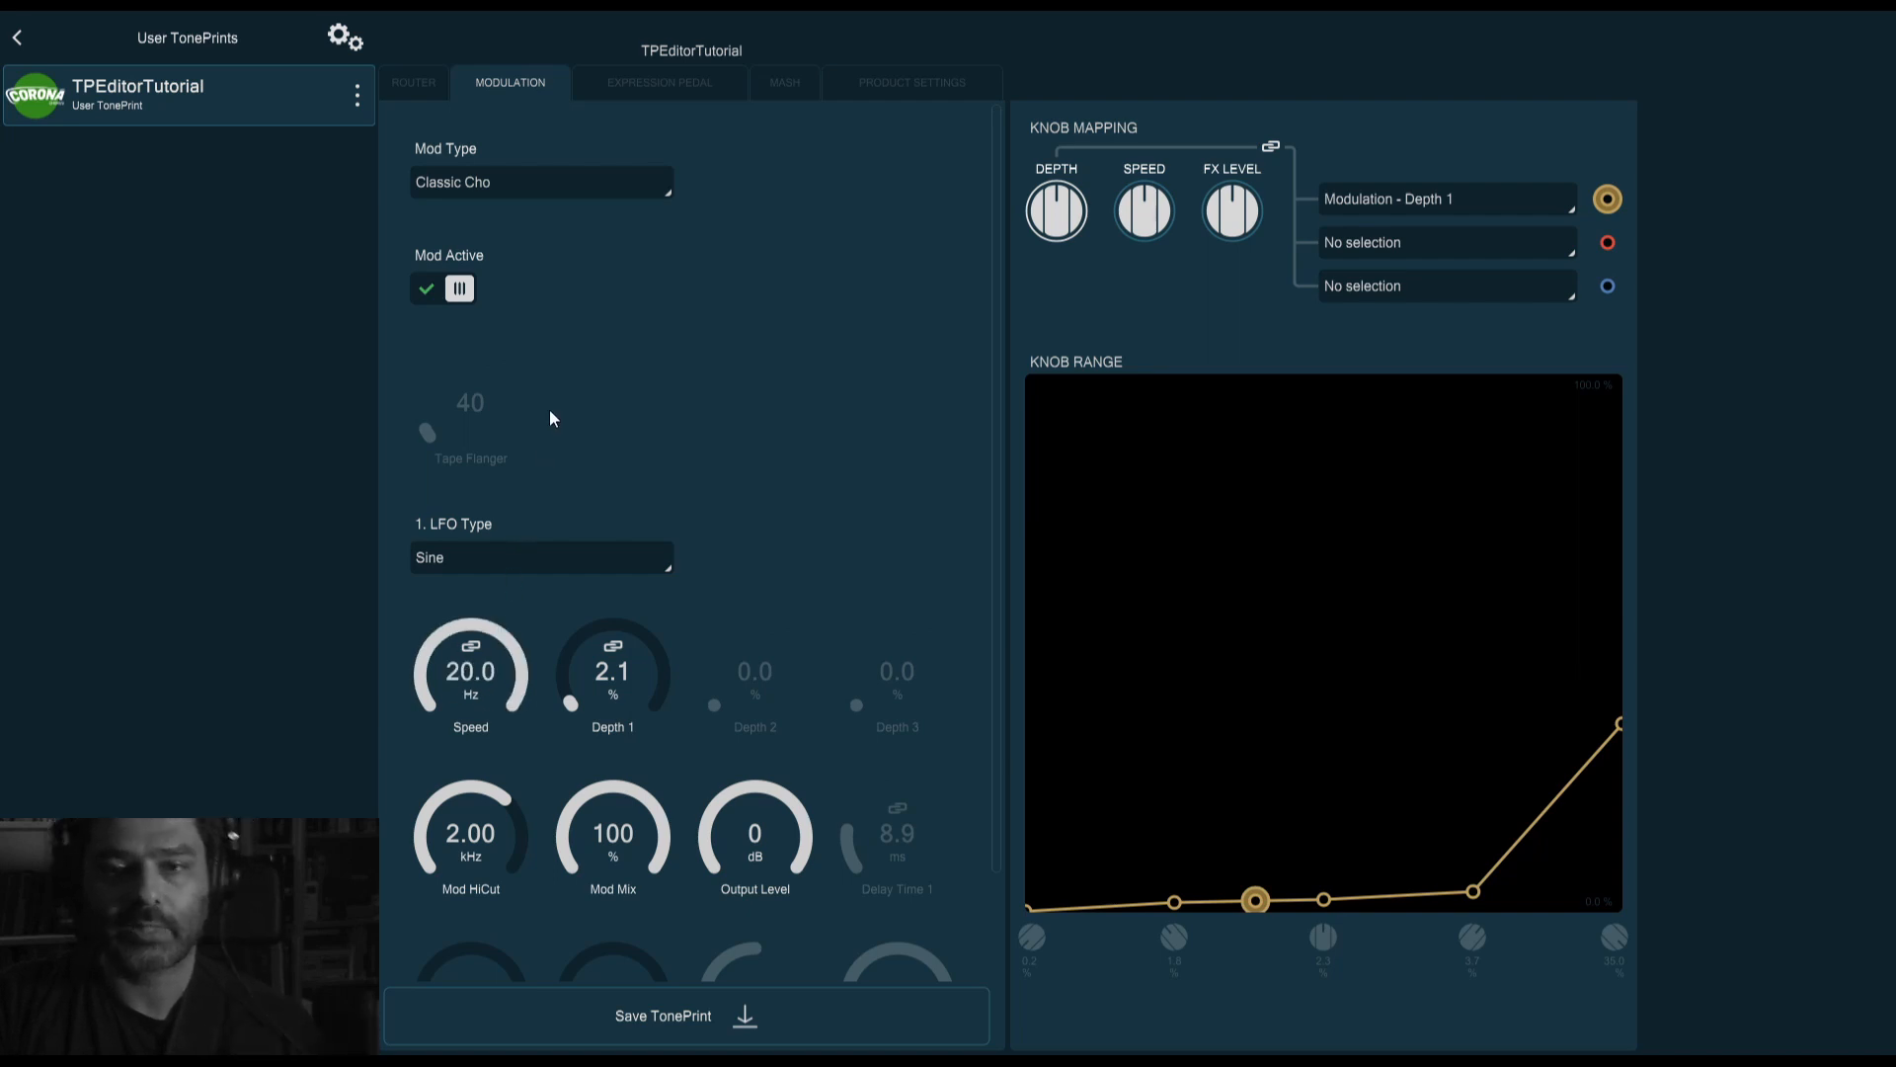
drag(542, 644, 524, 819)
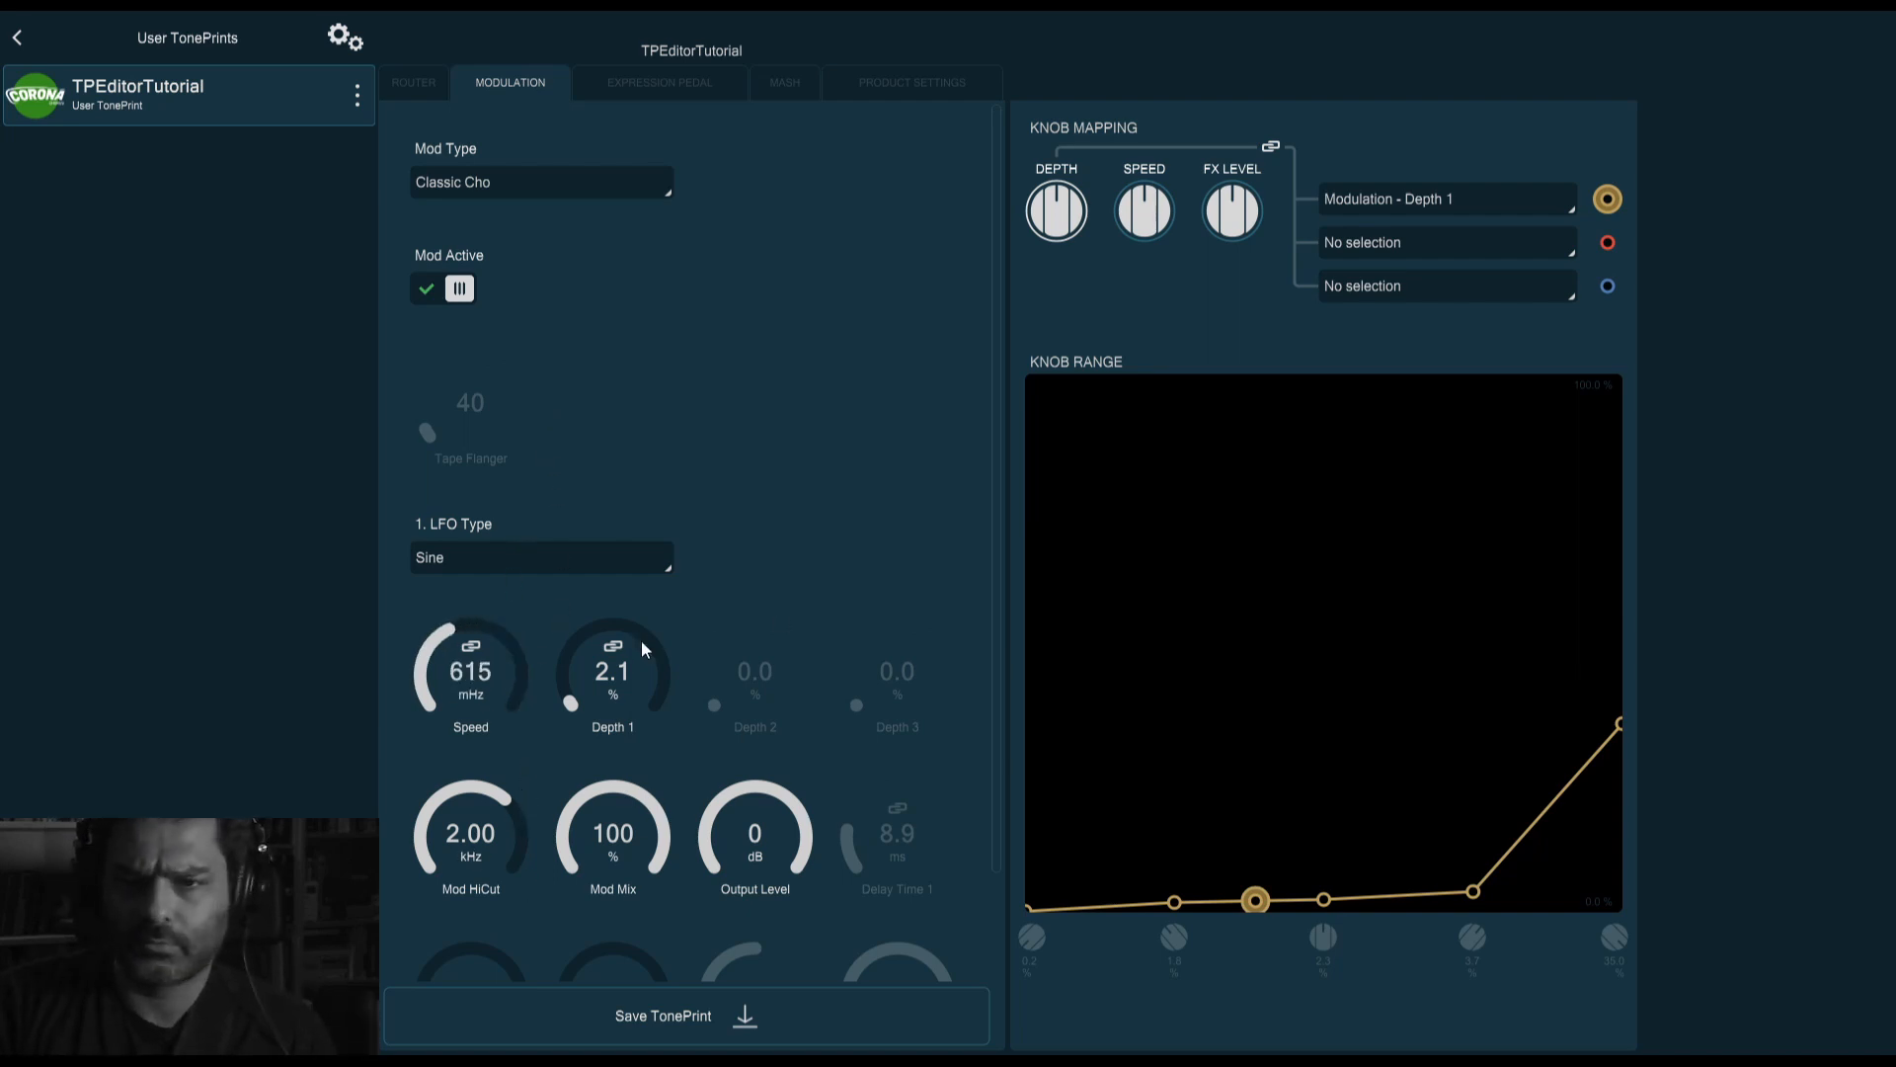
Raise Depth 1 to 10.1 % and sweep the modulation Speed between 61.5 mHz and 20 Hz, leaving it at 2.30 Hz
scroll(643, 648, up, 4)
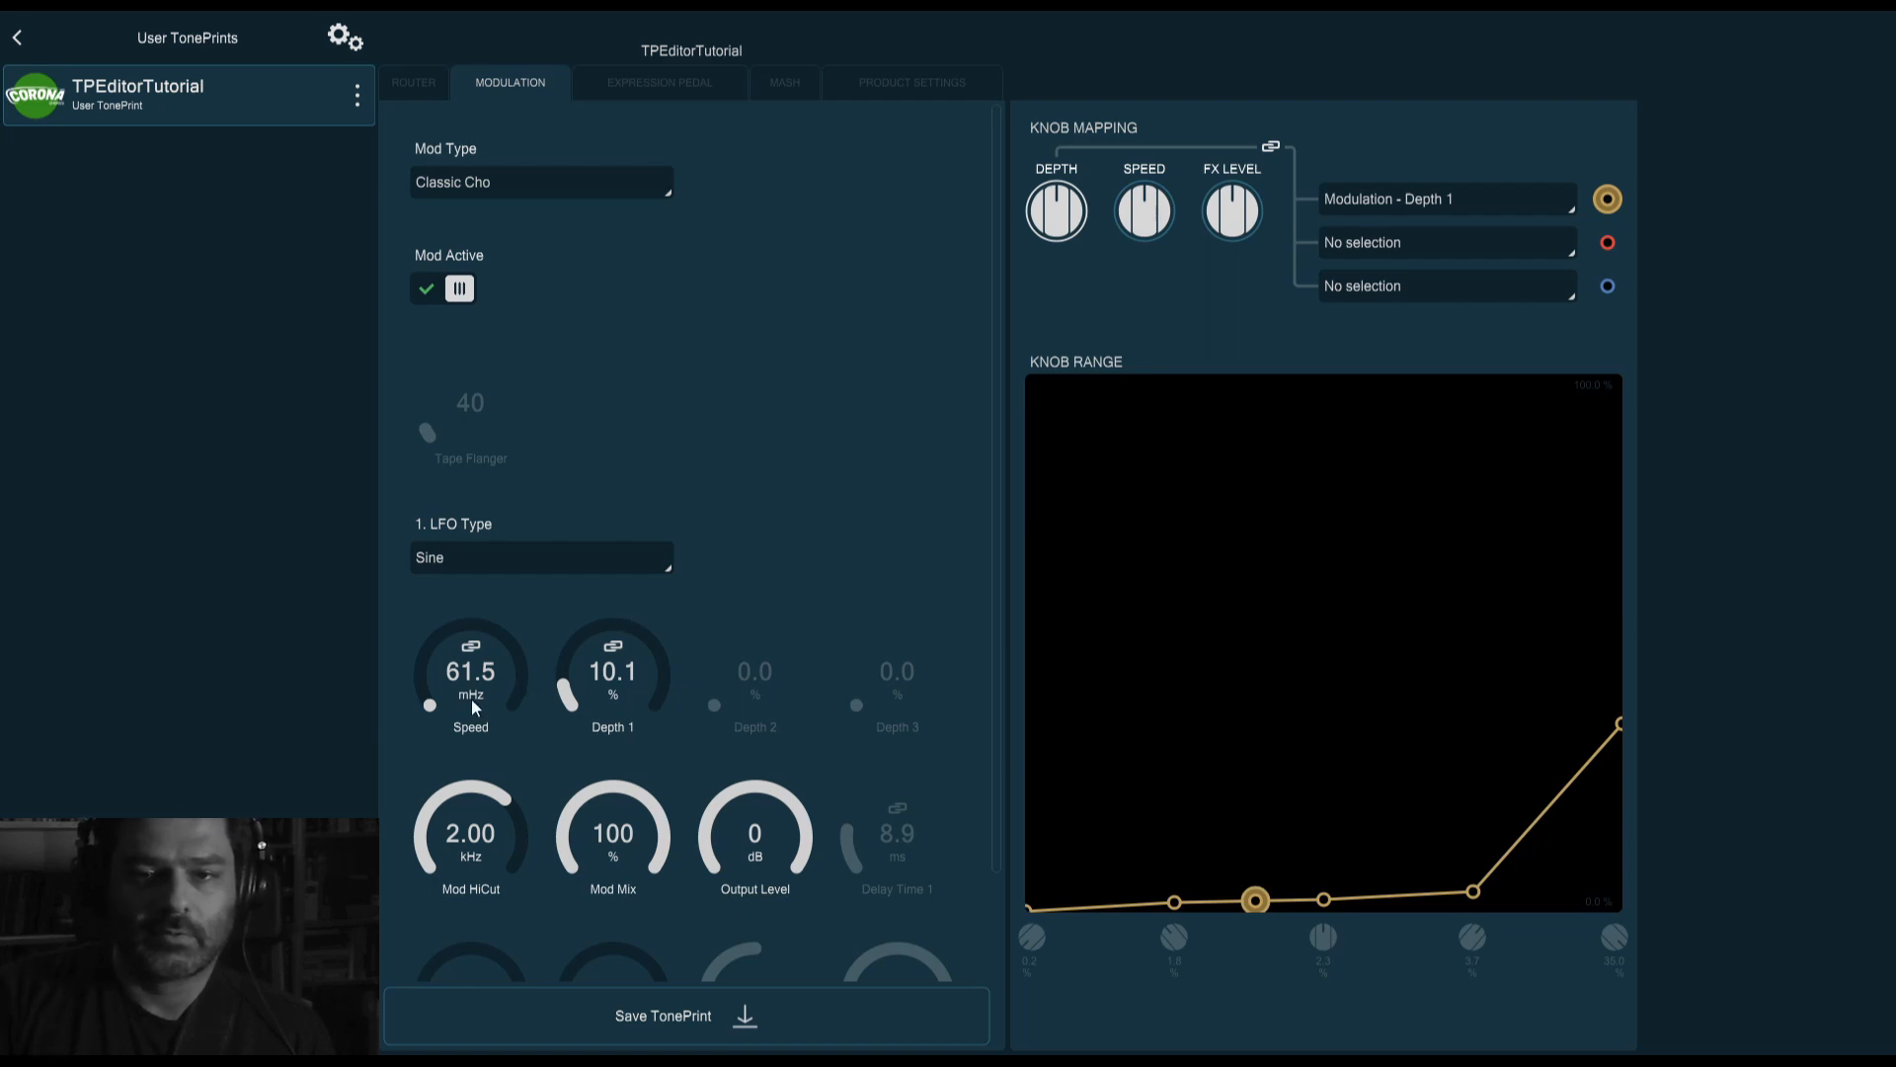
drag(470, 701, 494, 239)
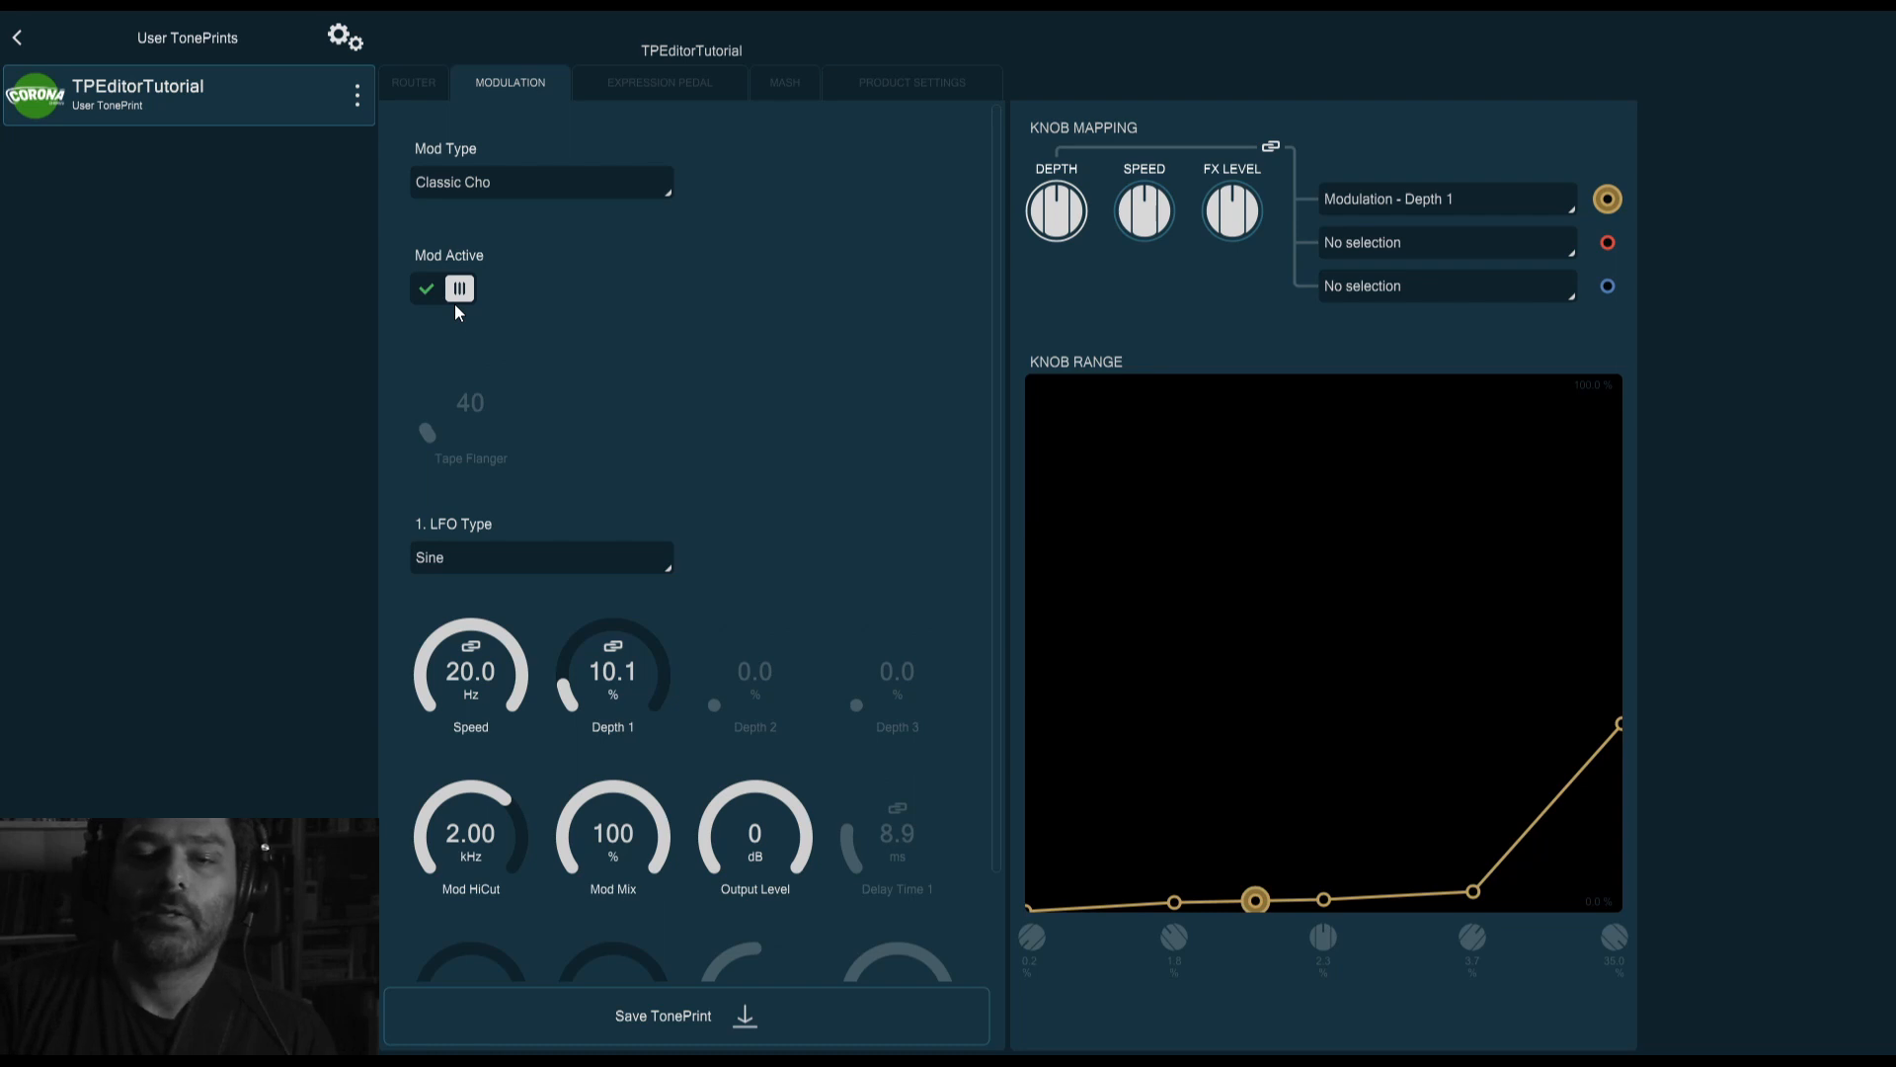
drag(470, 677, 535, 828)
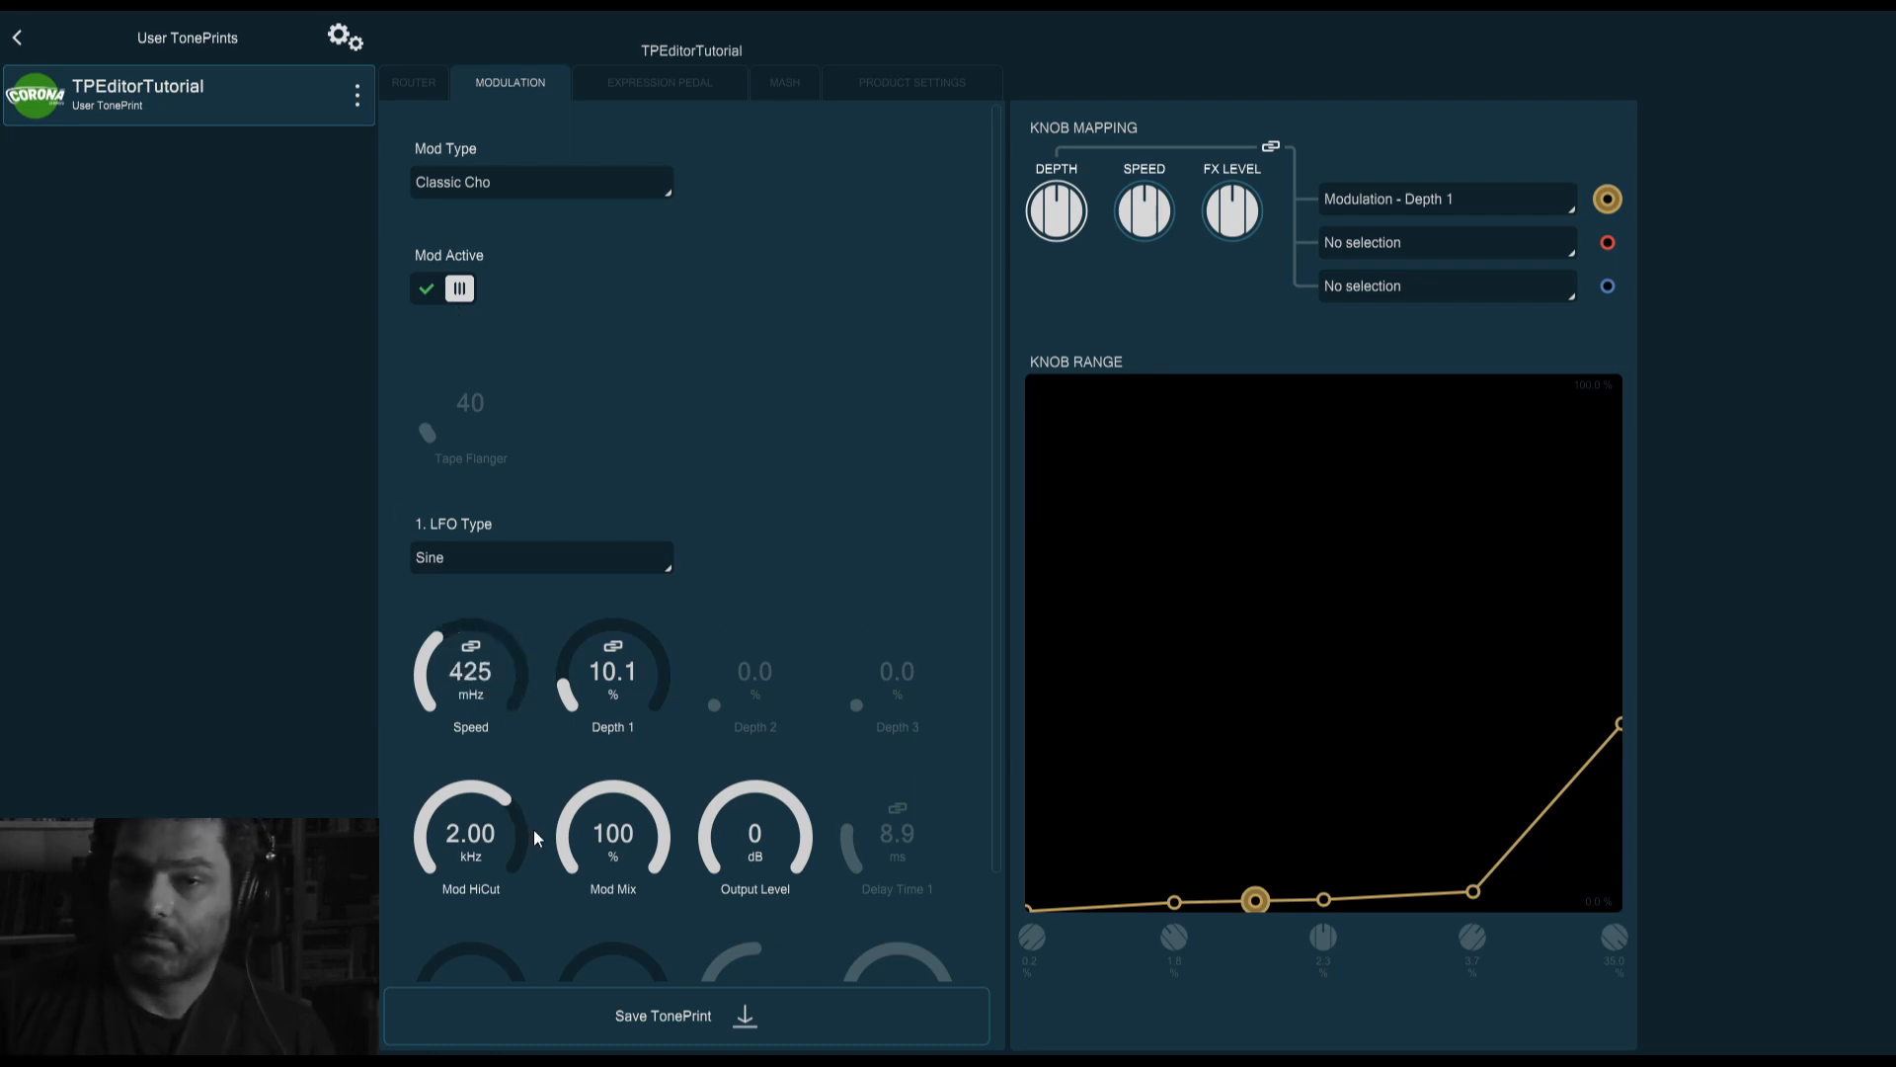
drag(462, 676, 461, 652)
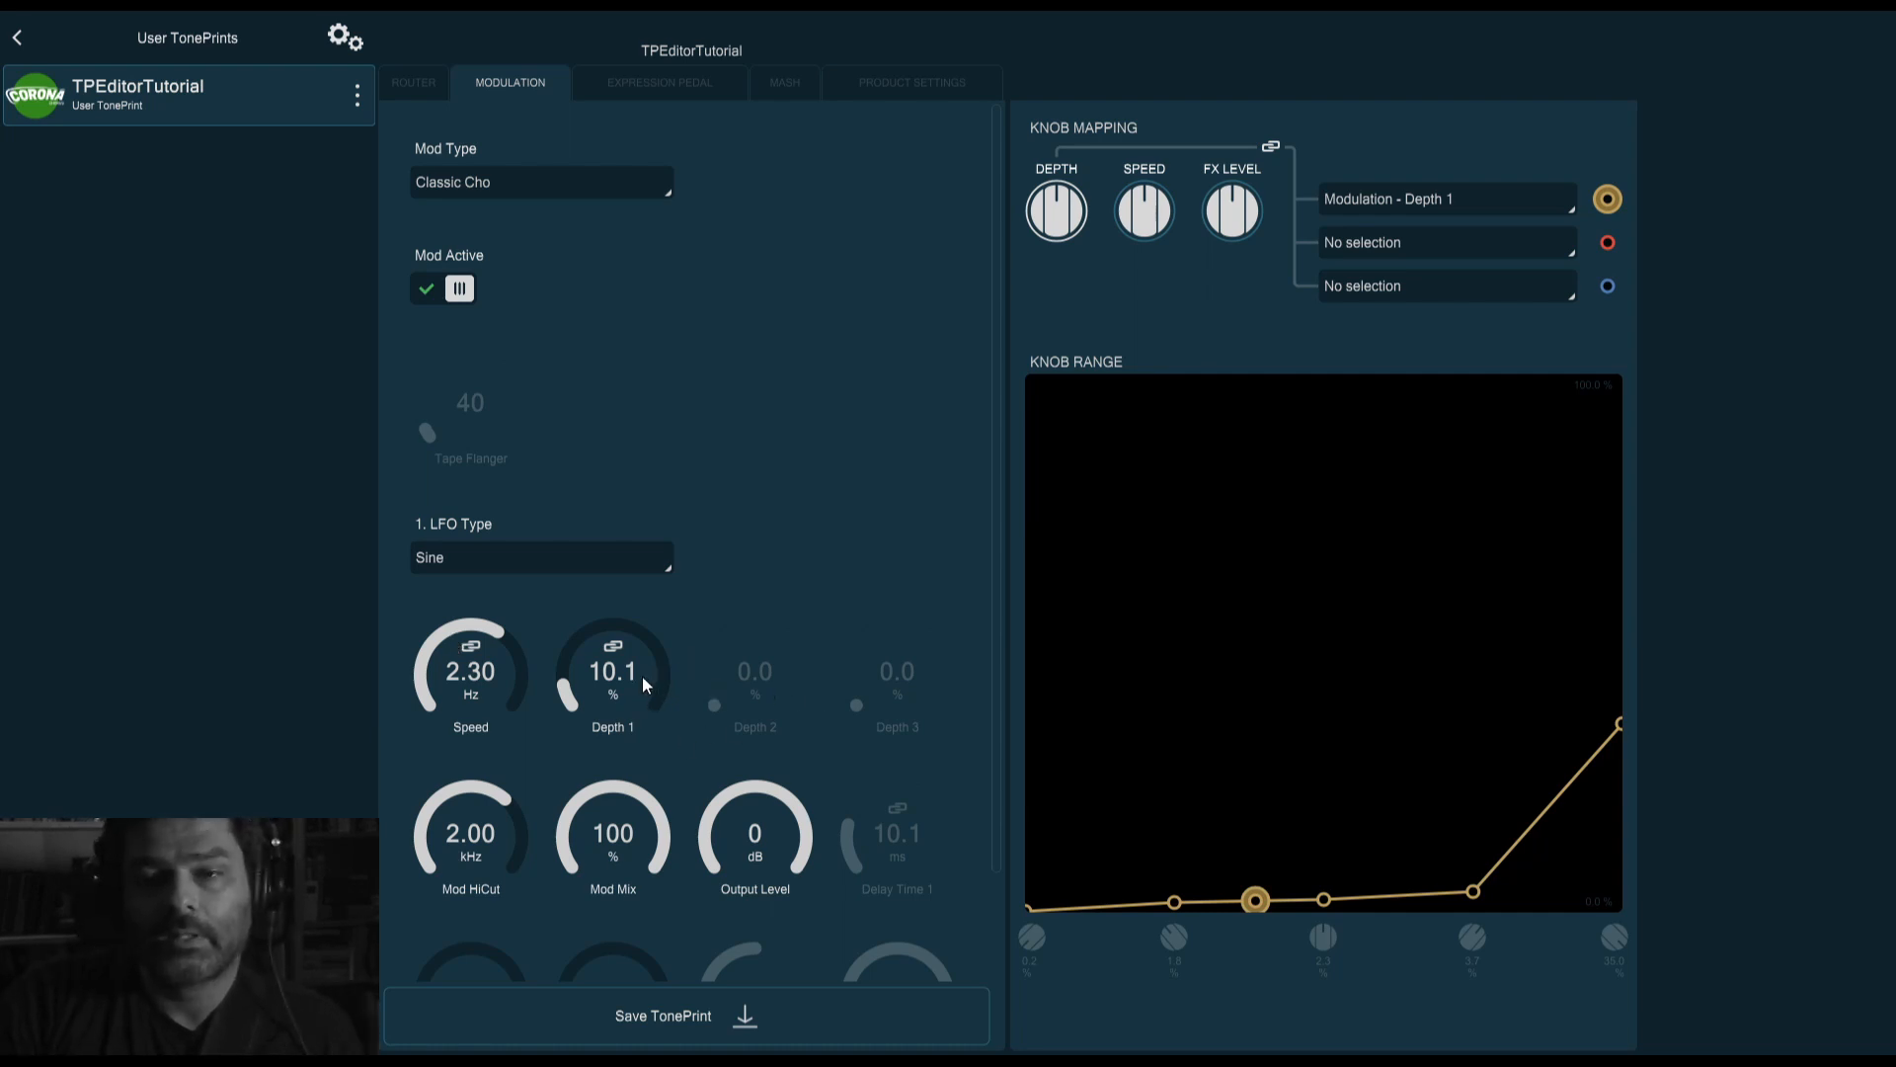
Lower the modulation Speed to 61.5 mHz and change Depth 1 to 9.3 %, finishing at 100 %
drag(642, 675, 638, 695)
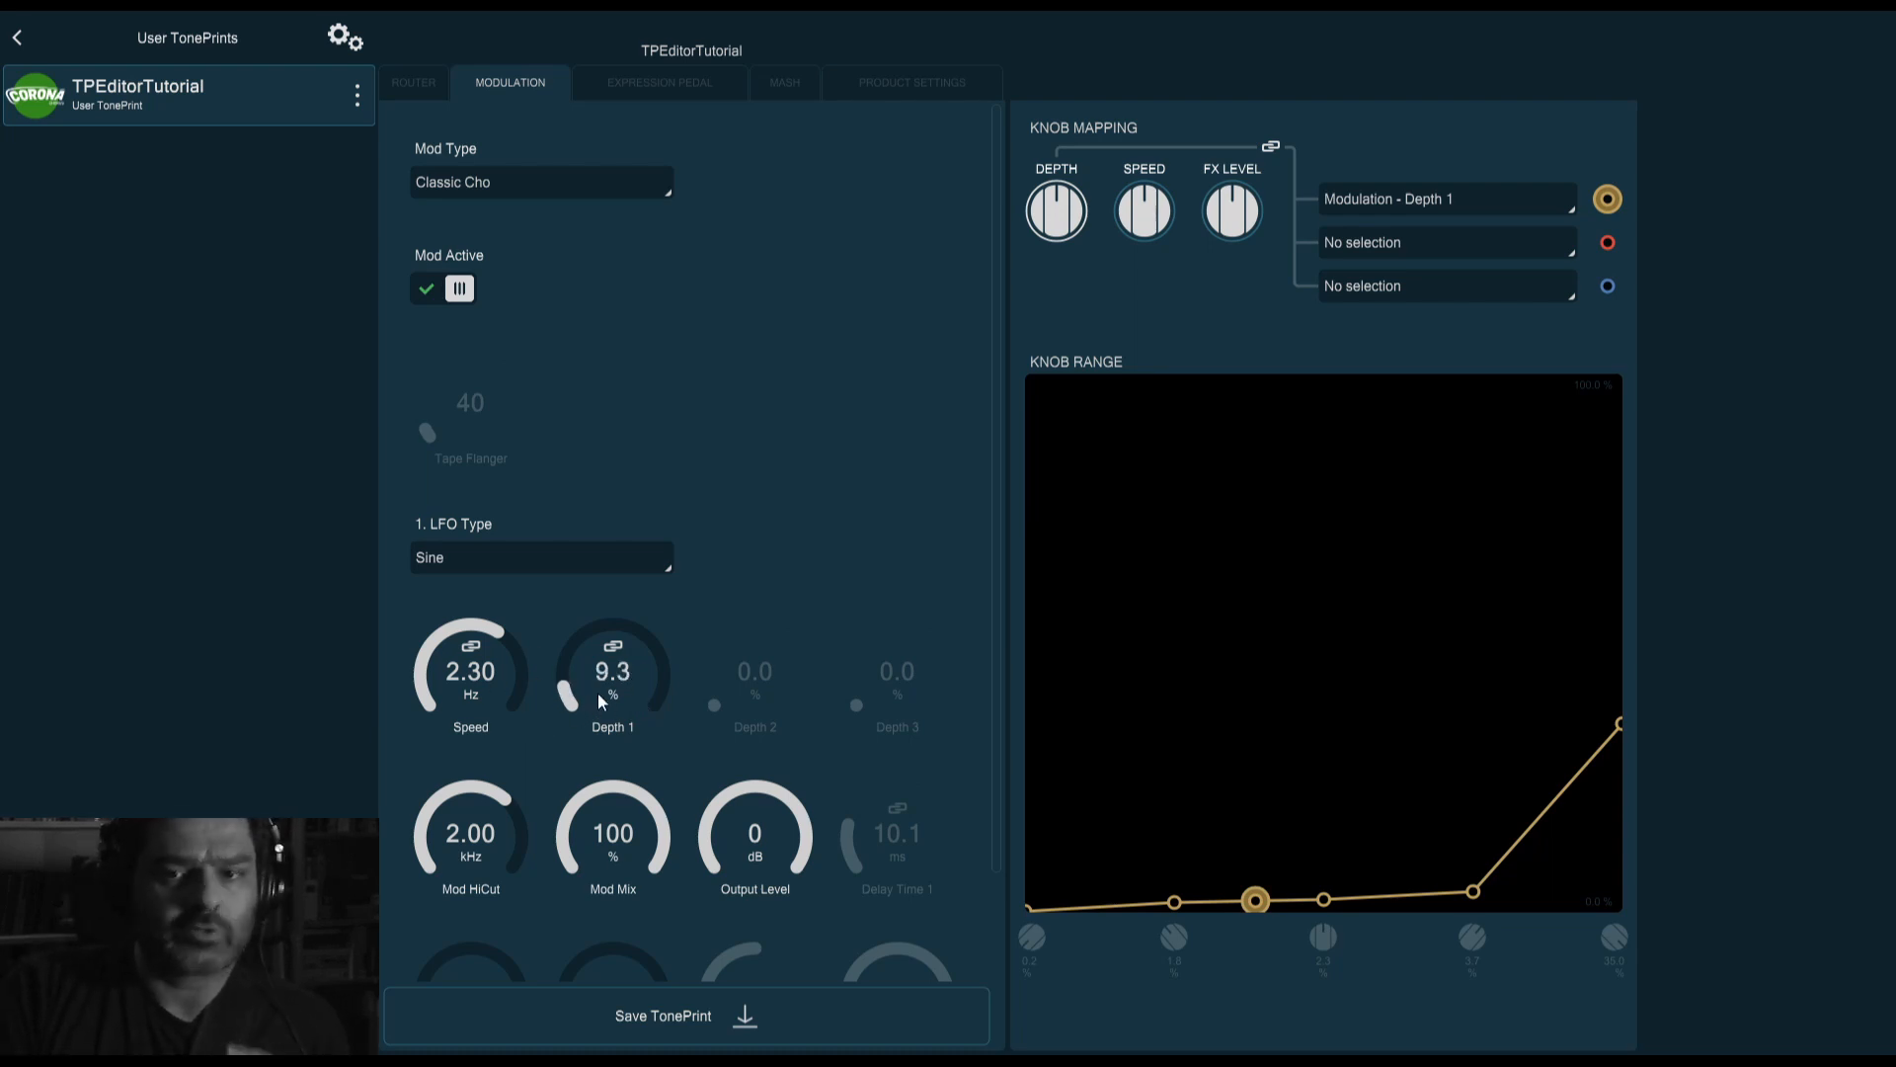
drag(512, 669, 504, 849)
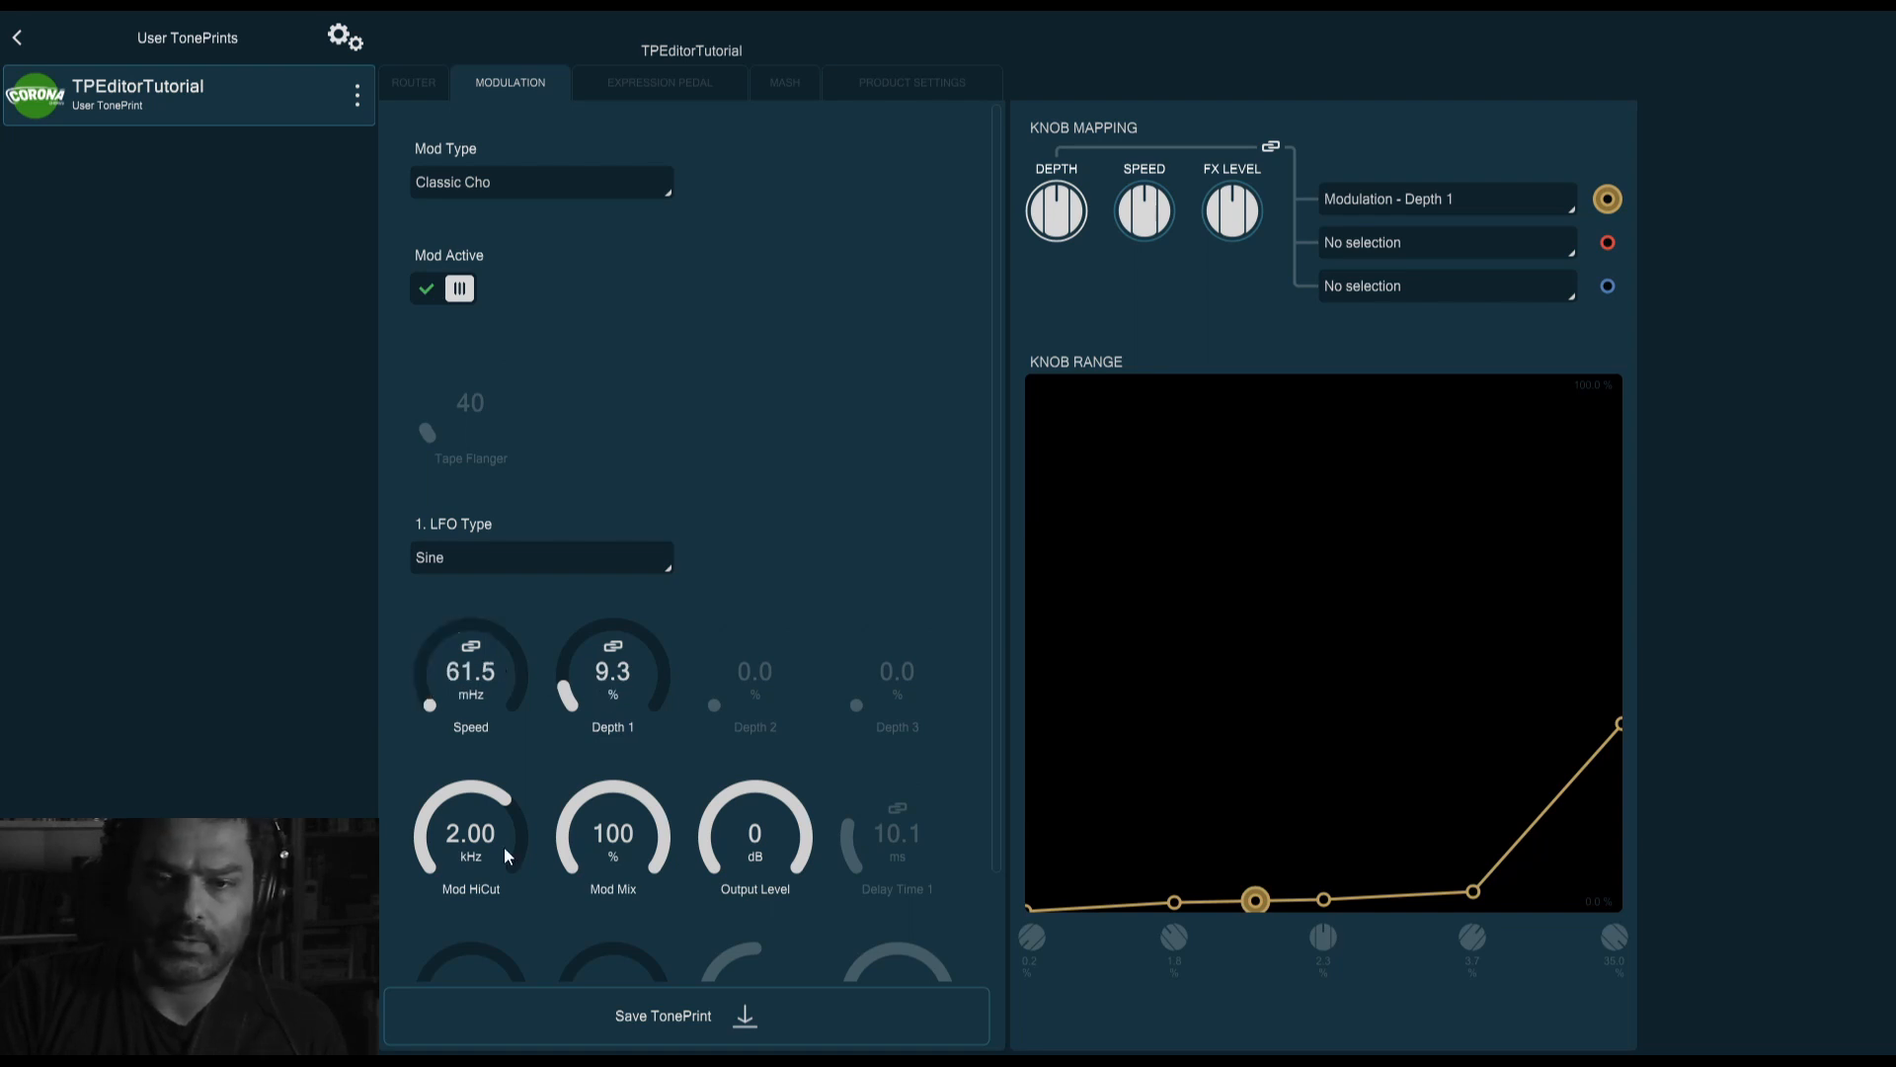
drag(622, 676, 666, 593)
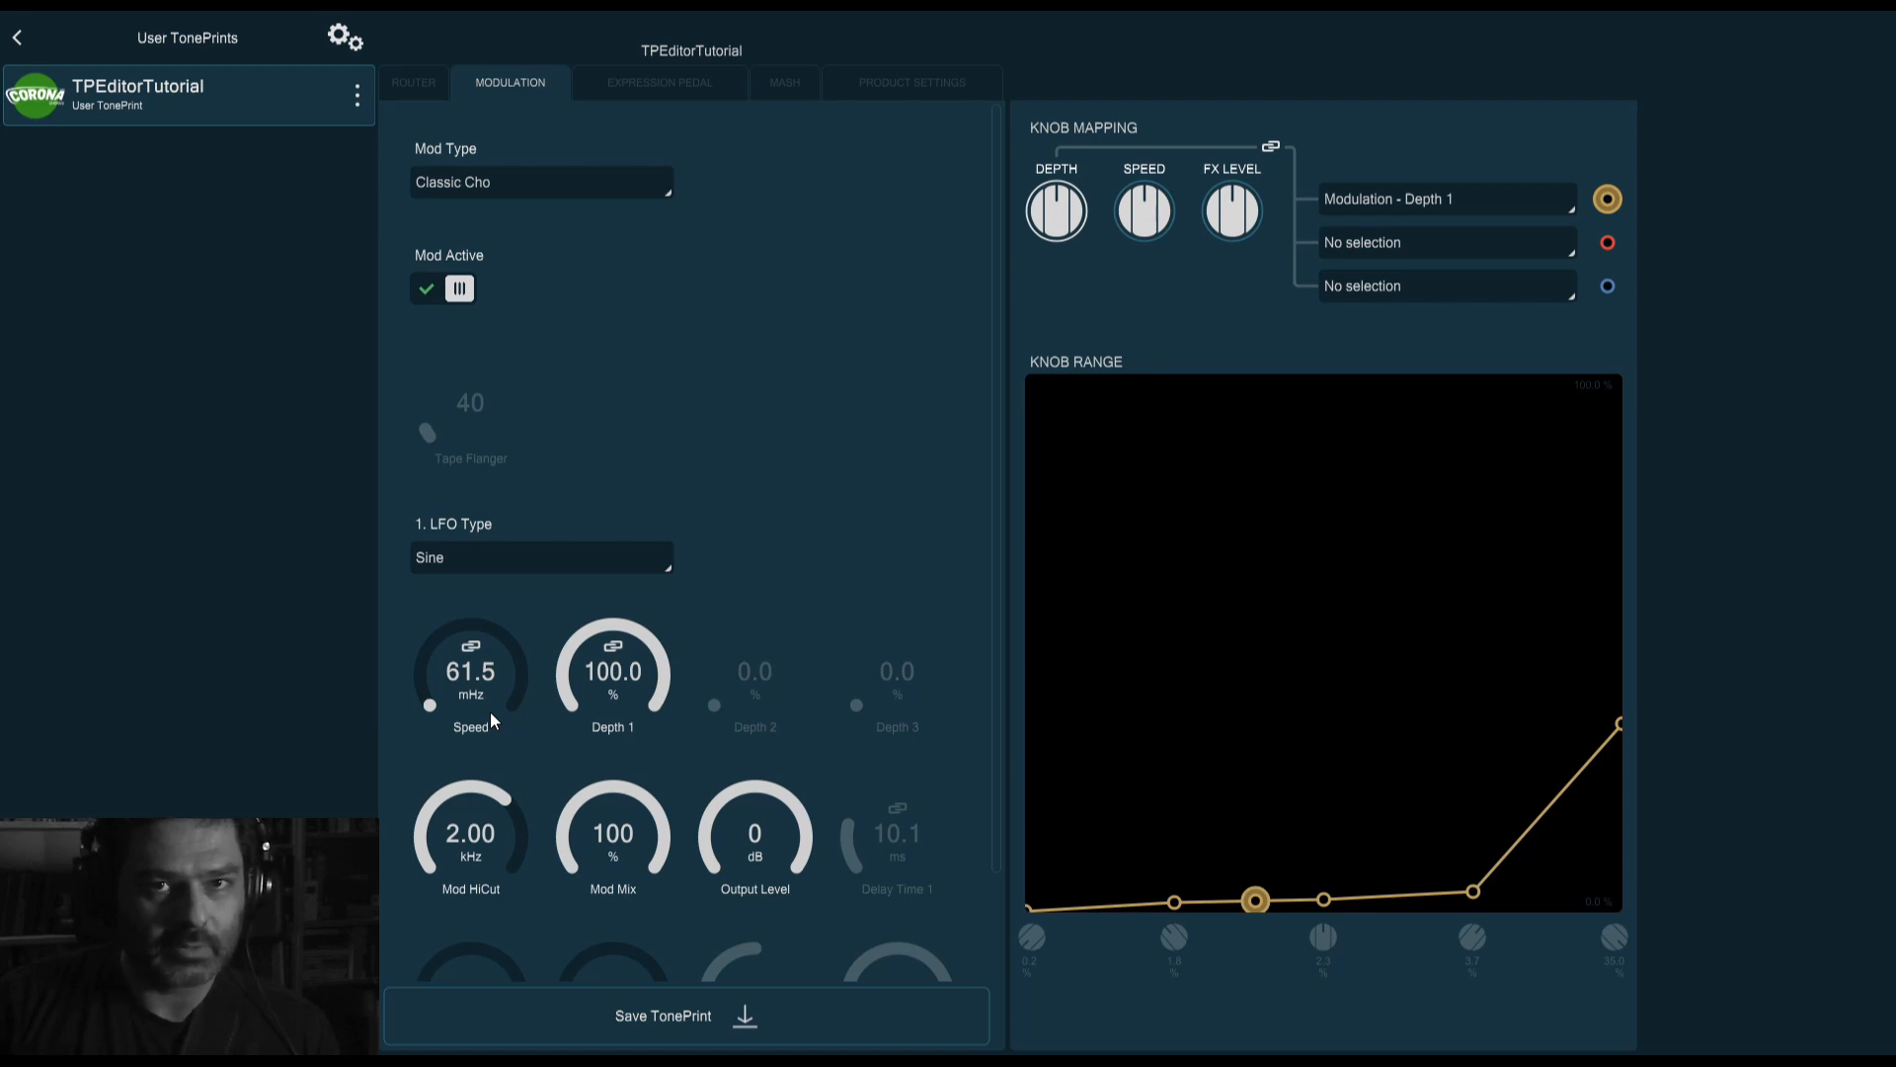
Raise the modulation Speed in stages through 103 mHz, 400 mHz and 4.00 Hz to 10.9 Hz
drag(489, 711, 484, 689)
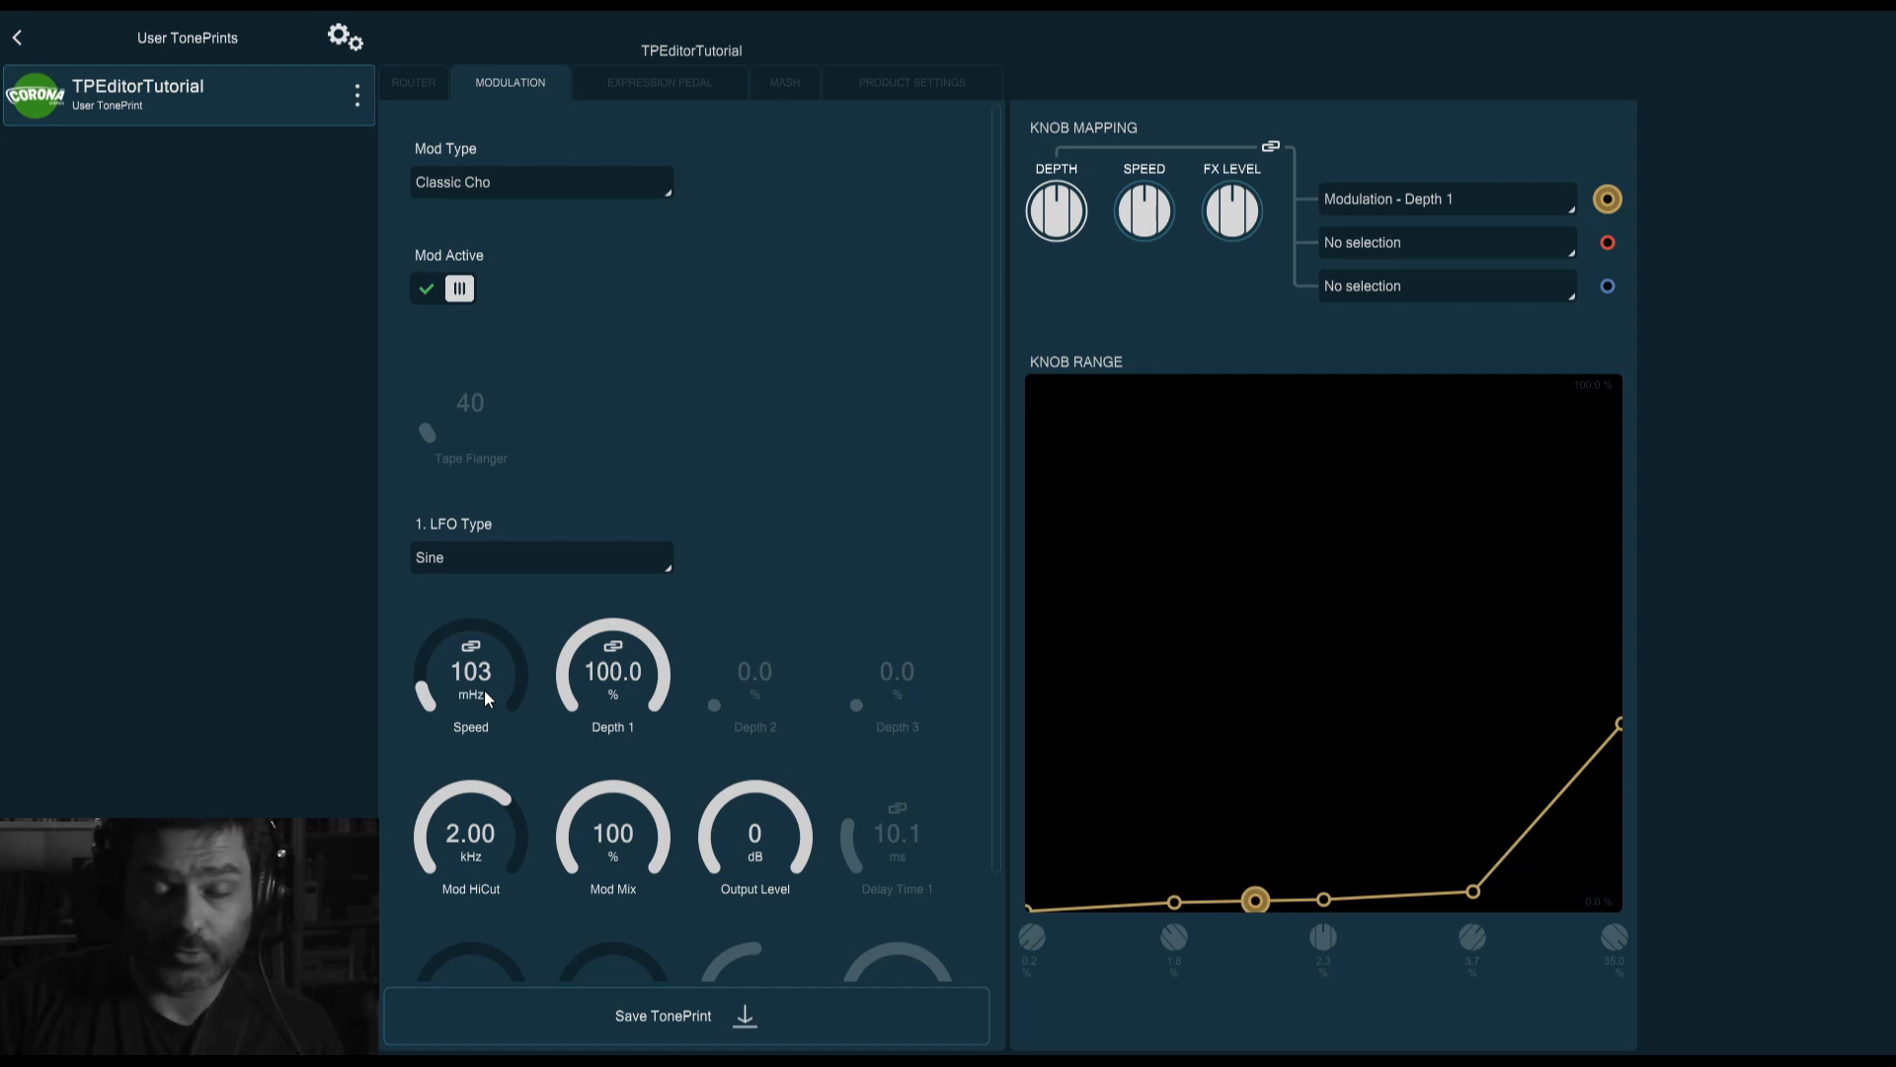
drag(484, 689, 496, 632)
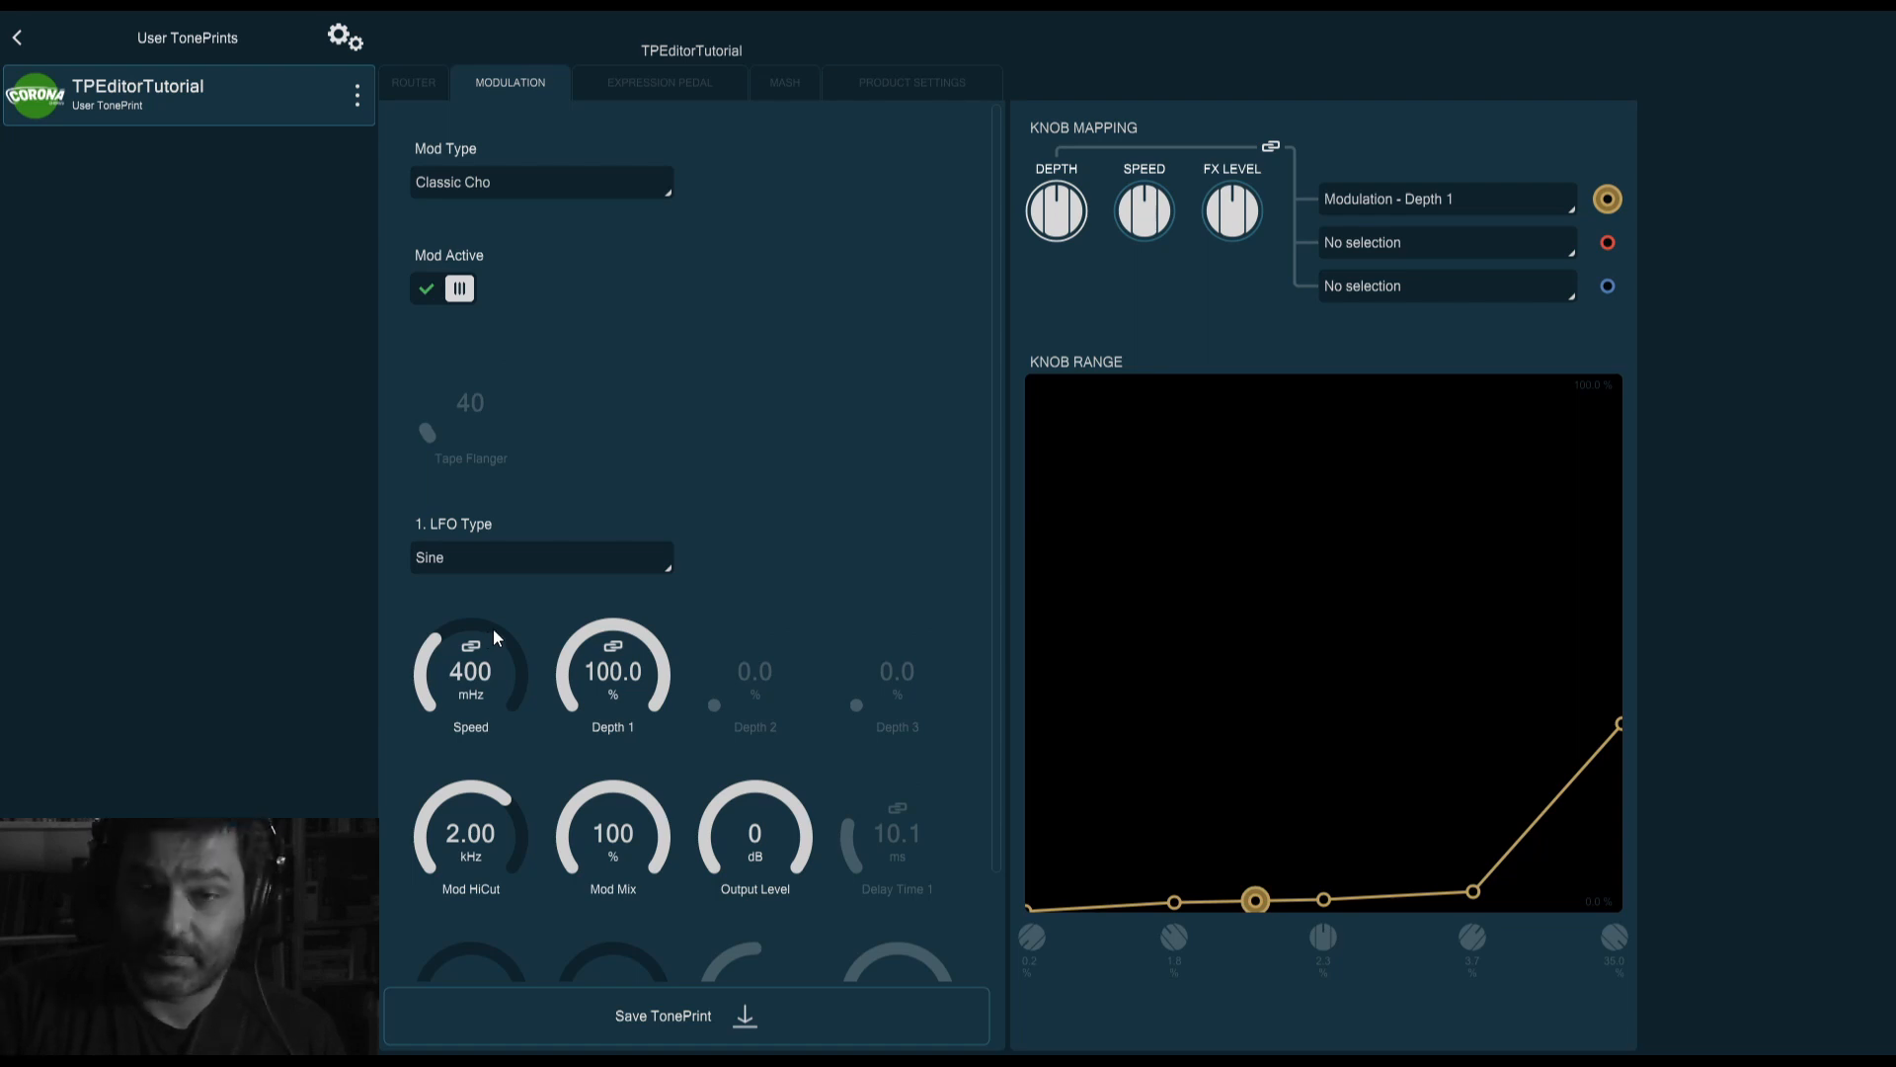
drag(494, 635, 500, 612)
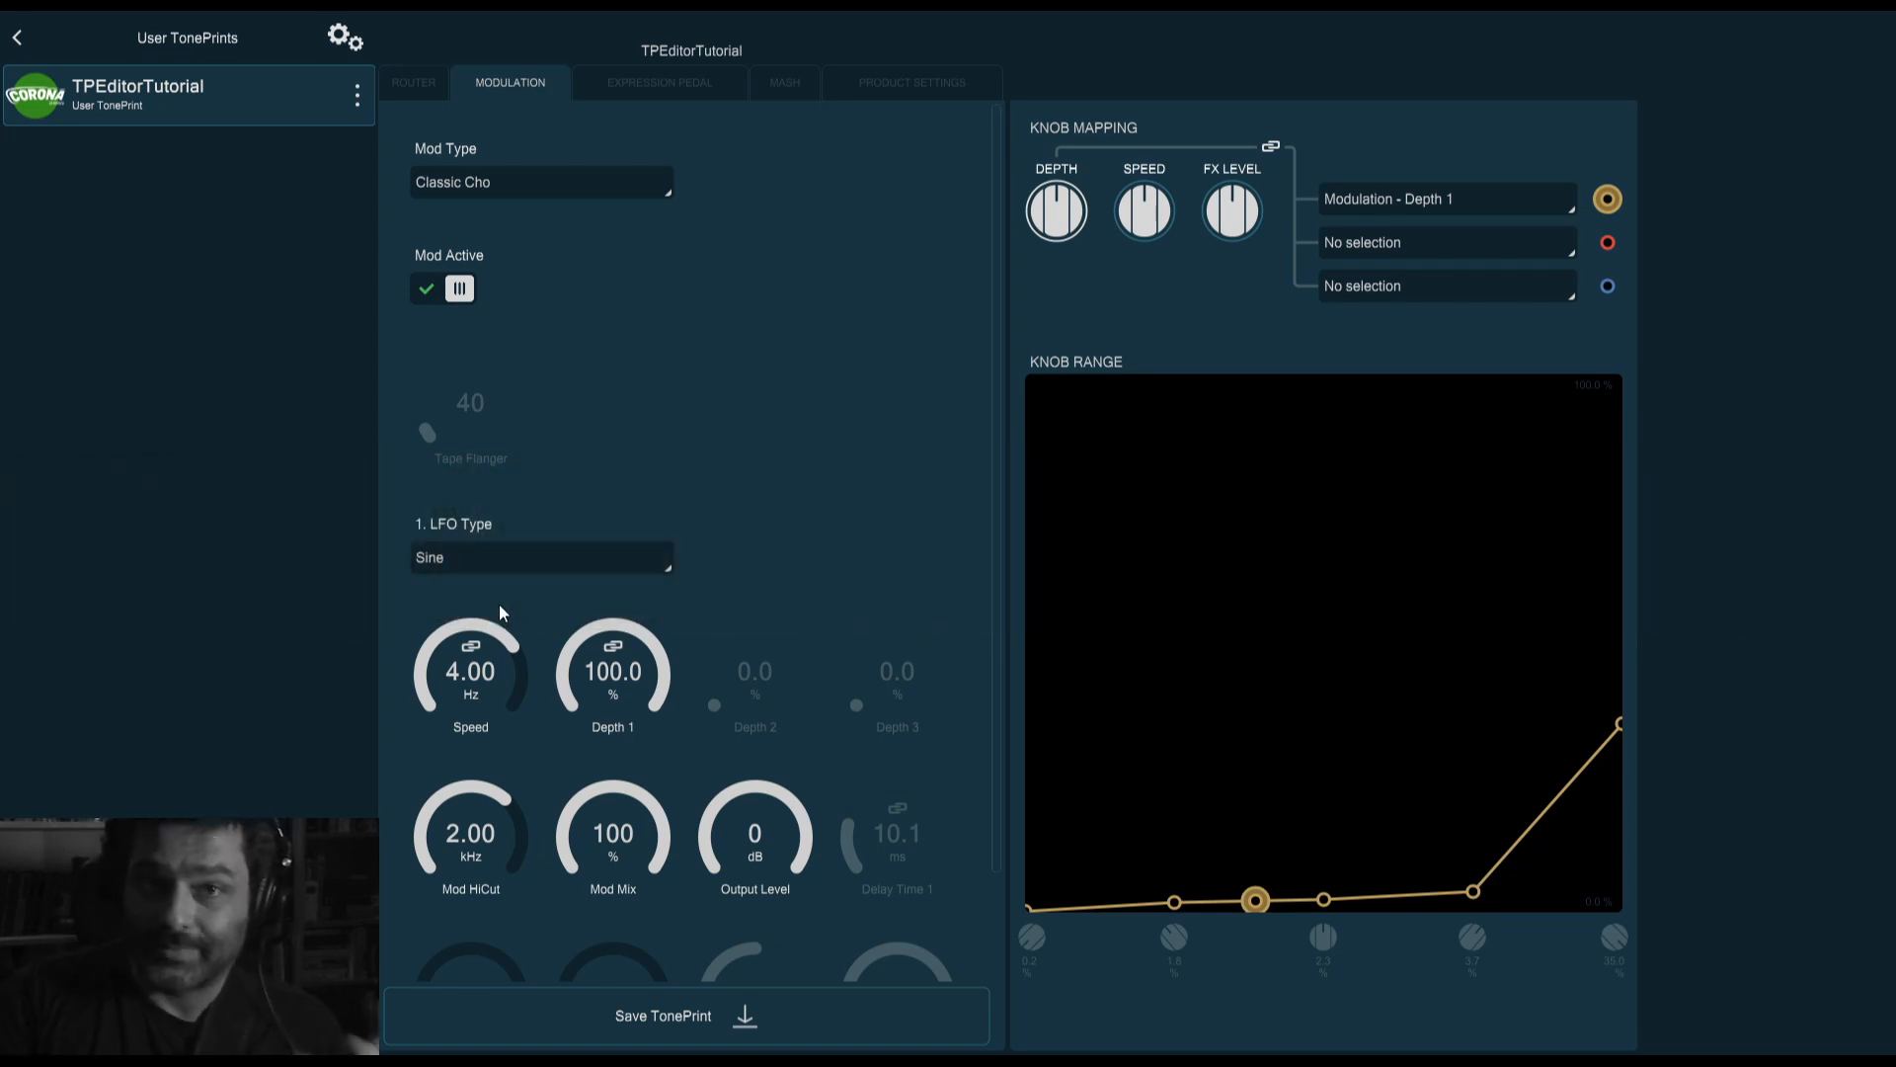
drag(485, 679, 478, 637)
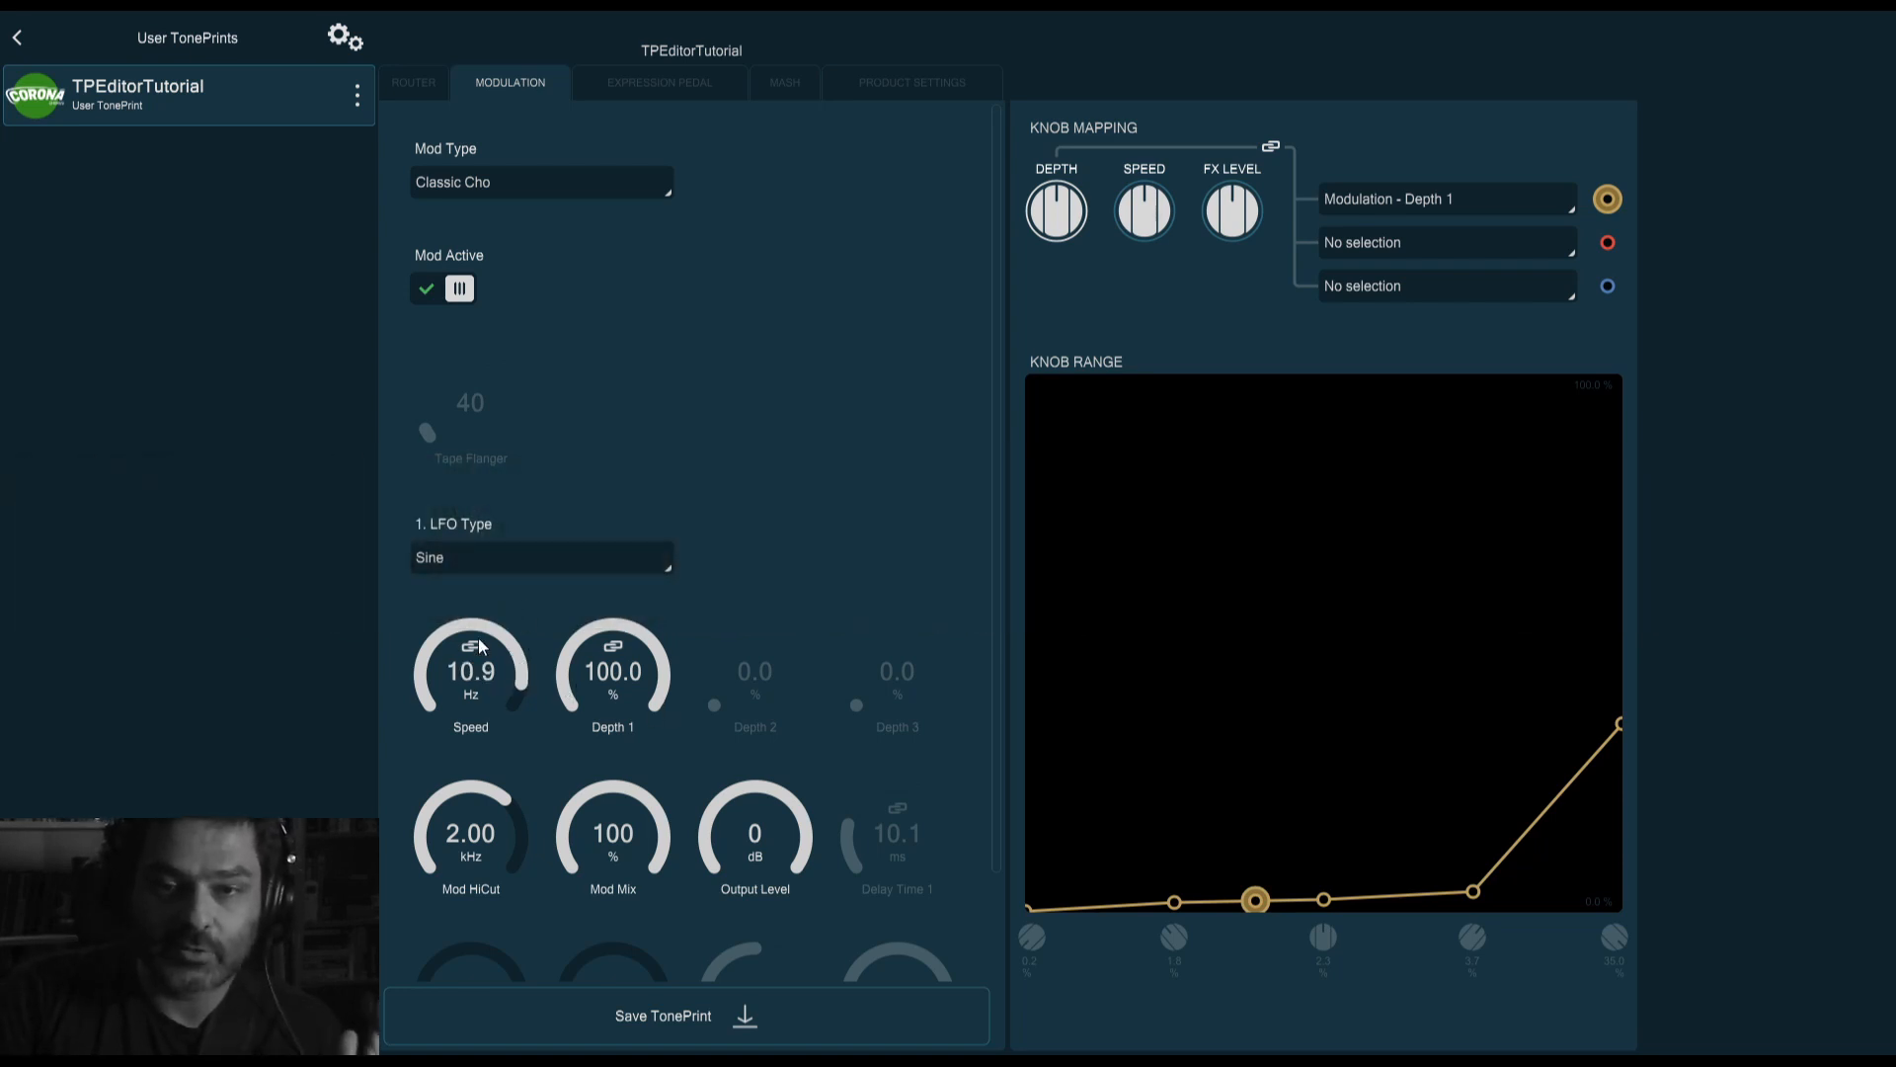
Vary Depth 1 between 2 % and 100 %, and set it to 0.5 %
drag(613, 676, 626, 908)
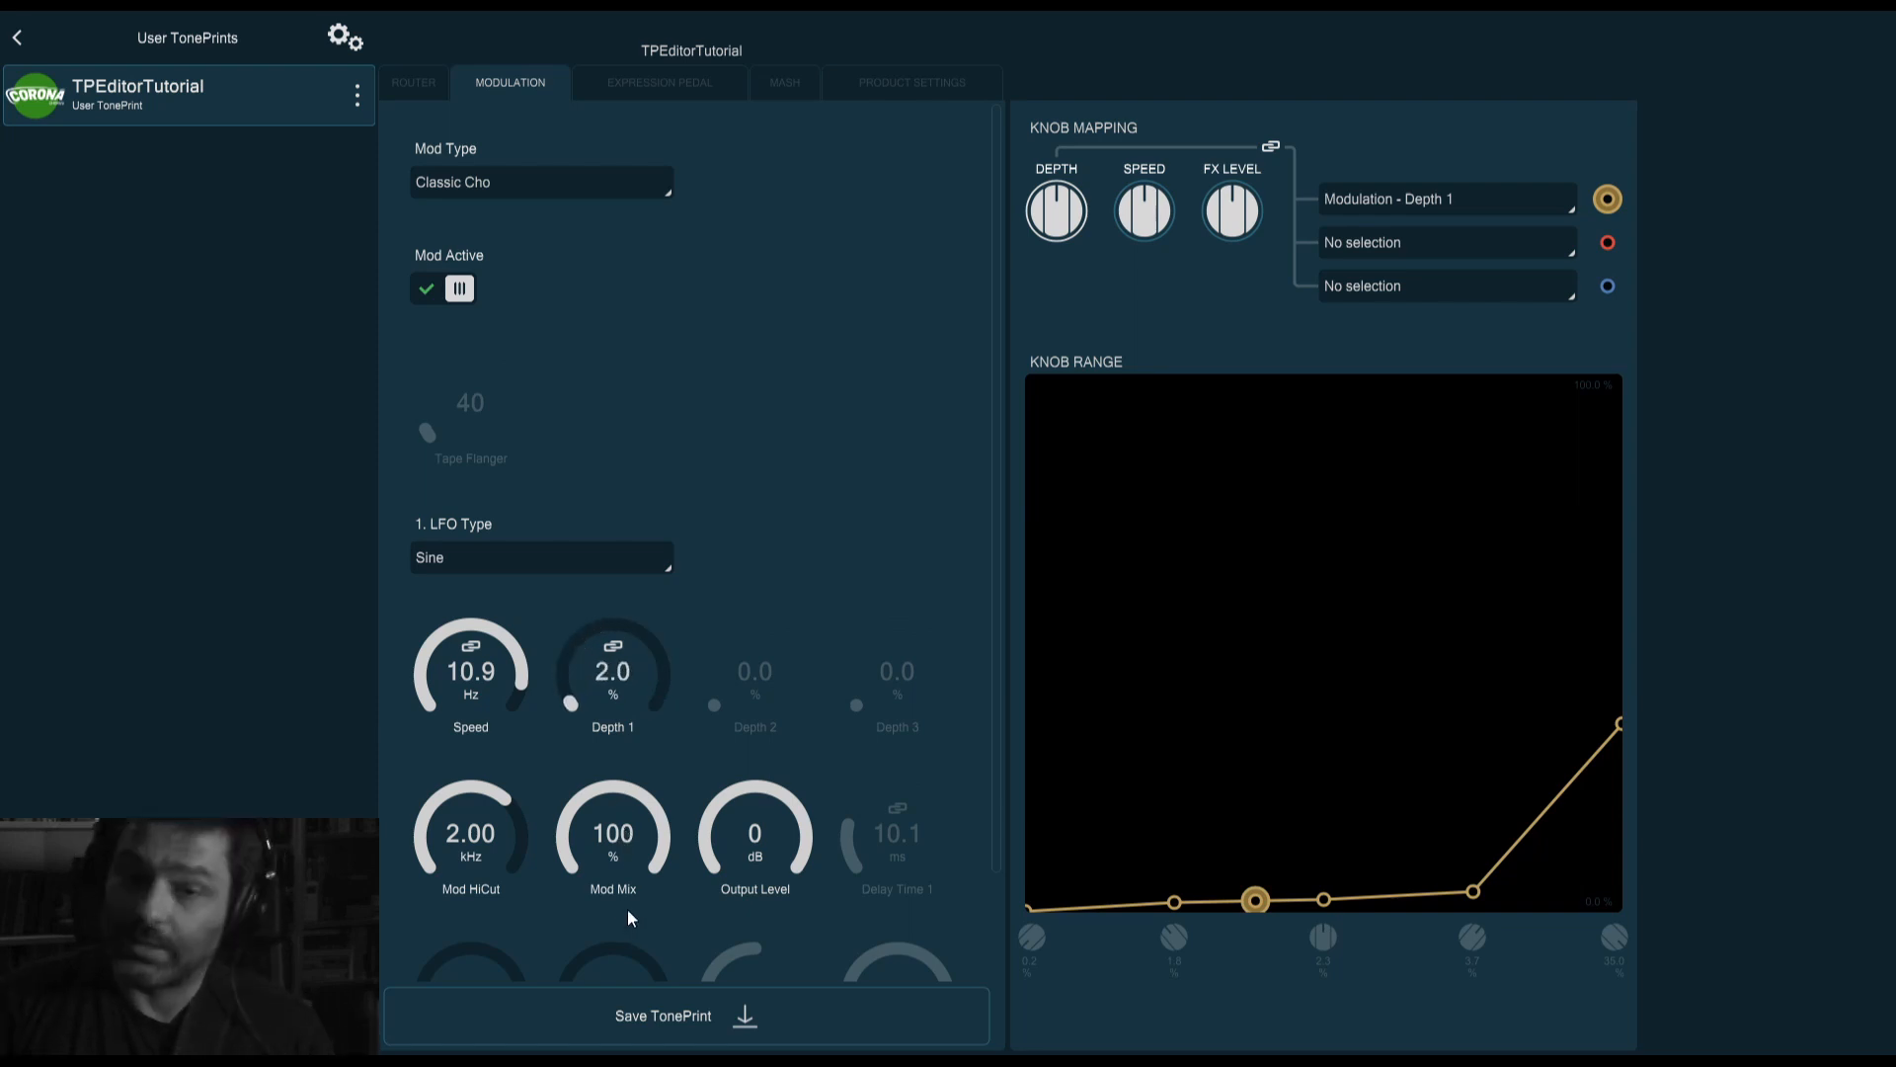
drag(678, 695, 561, 472)
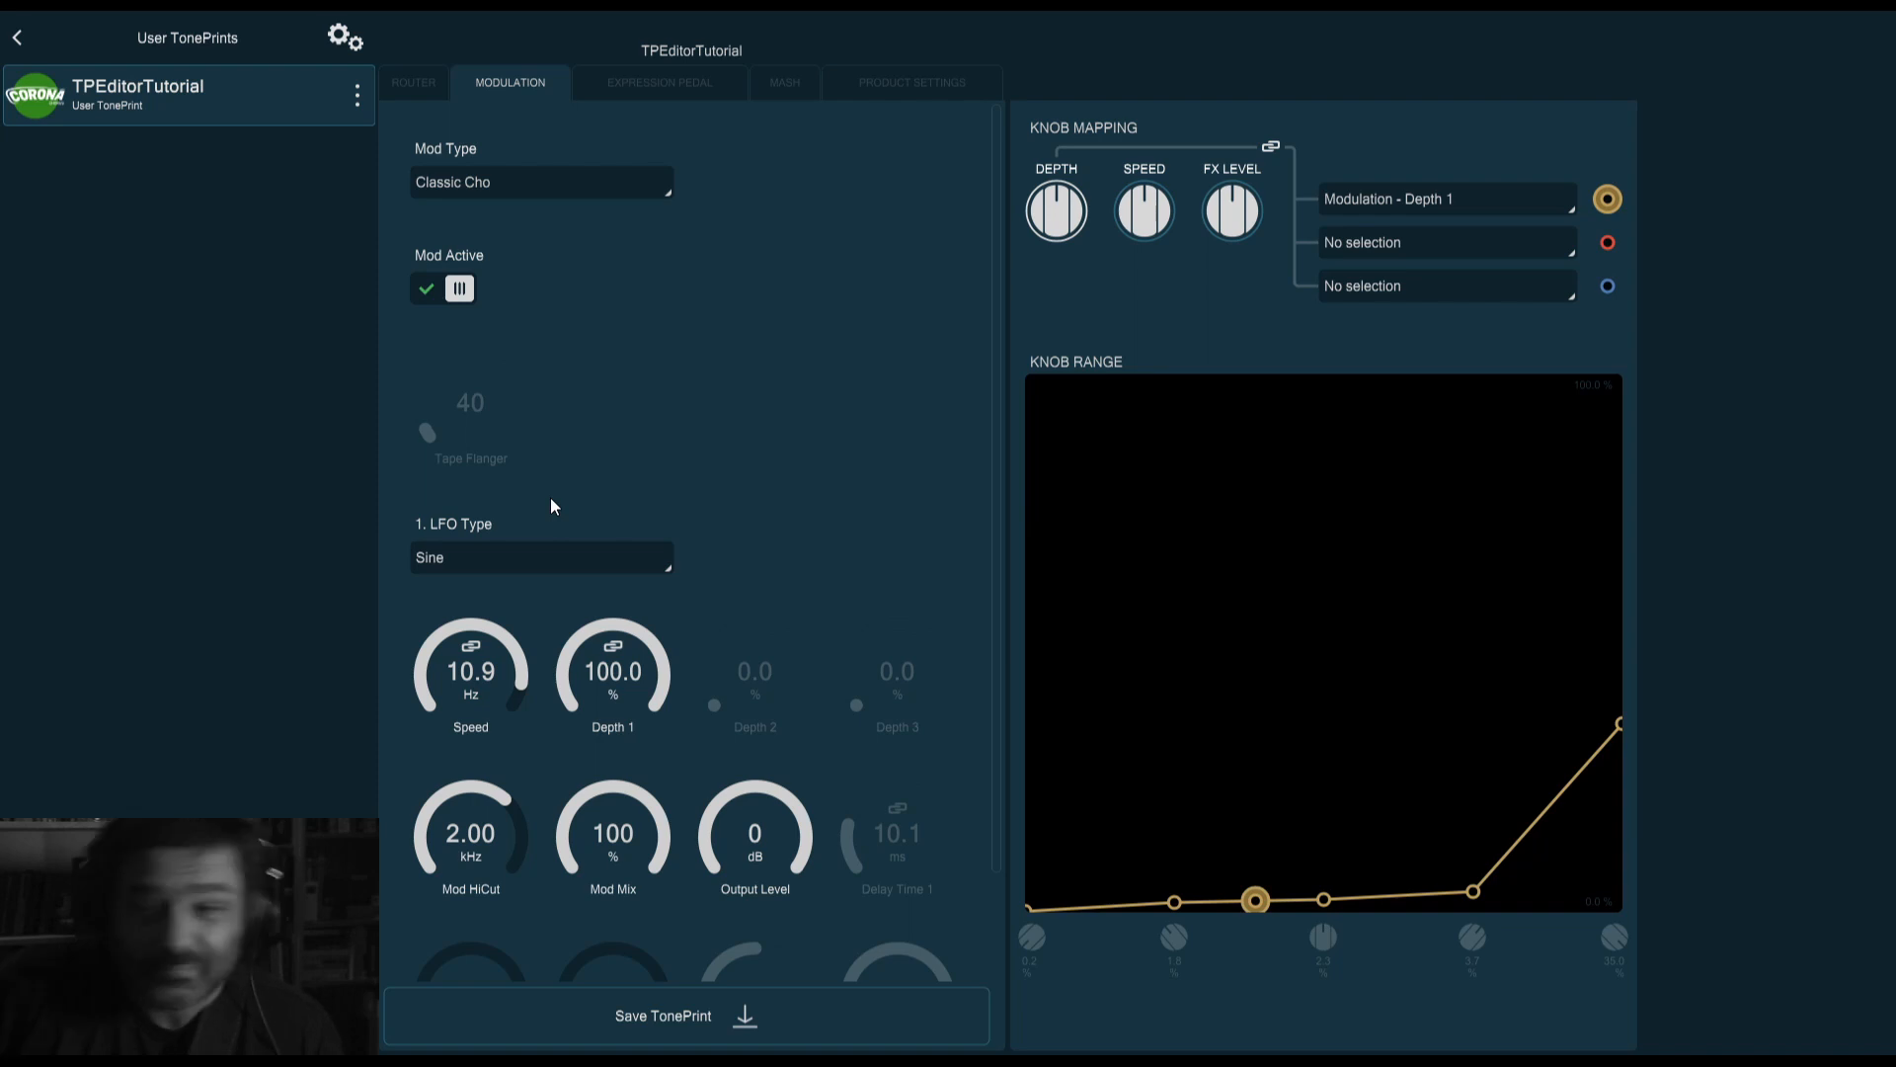
drag(659, 742, 636, 936)
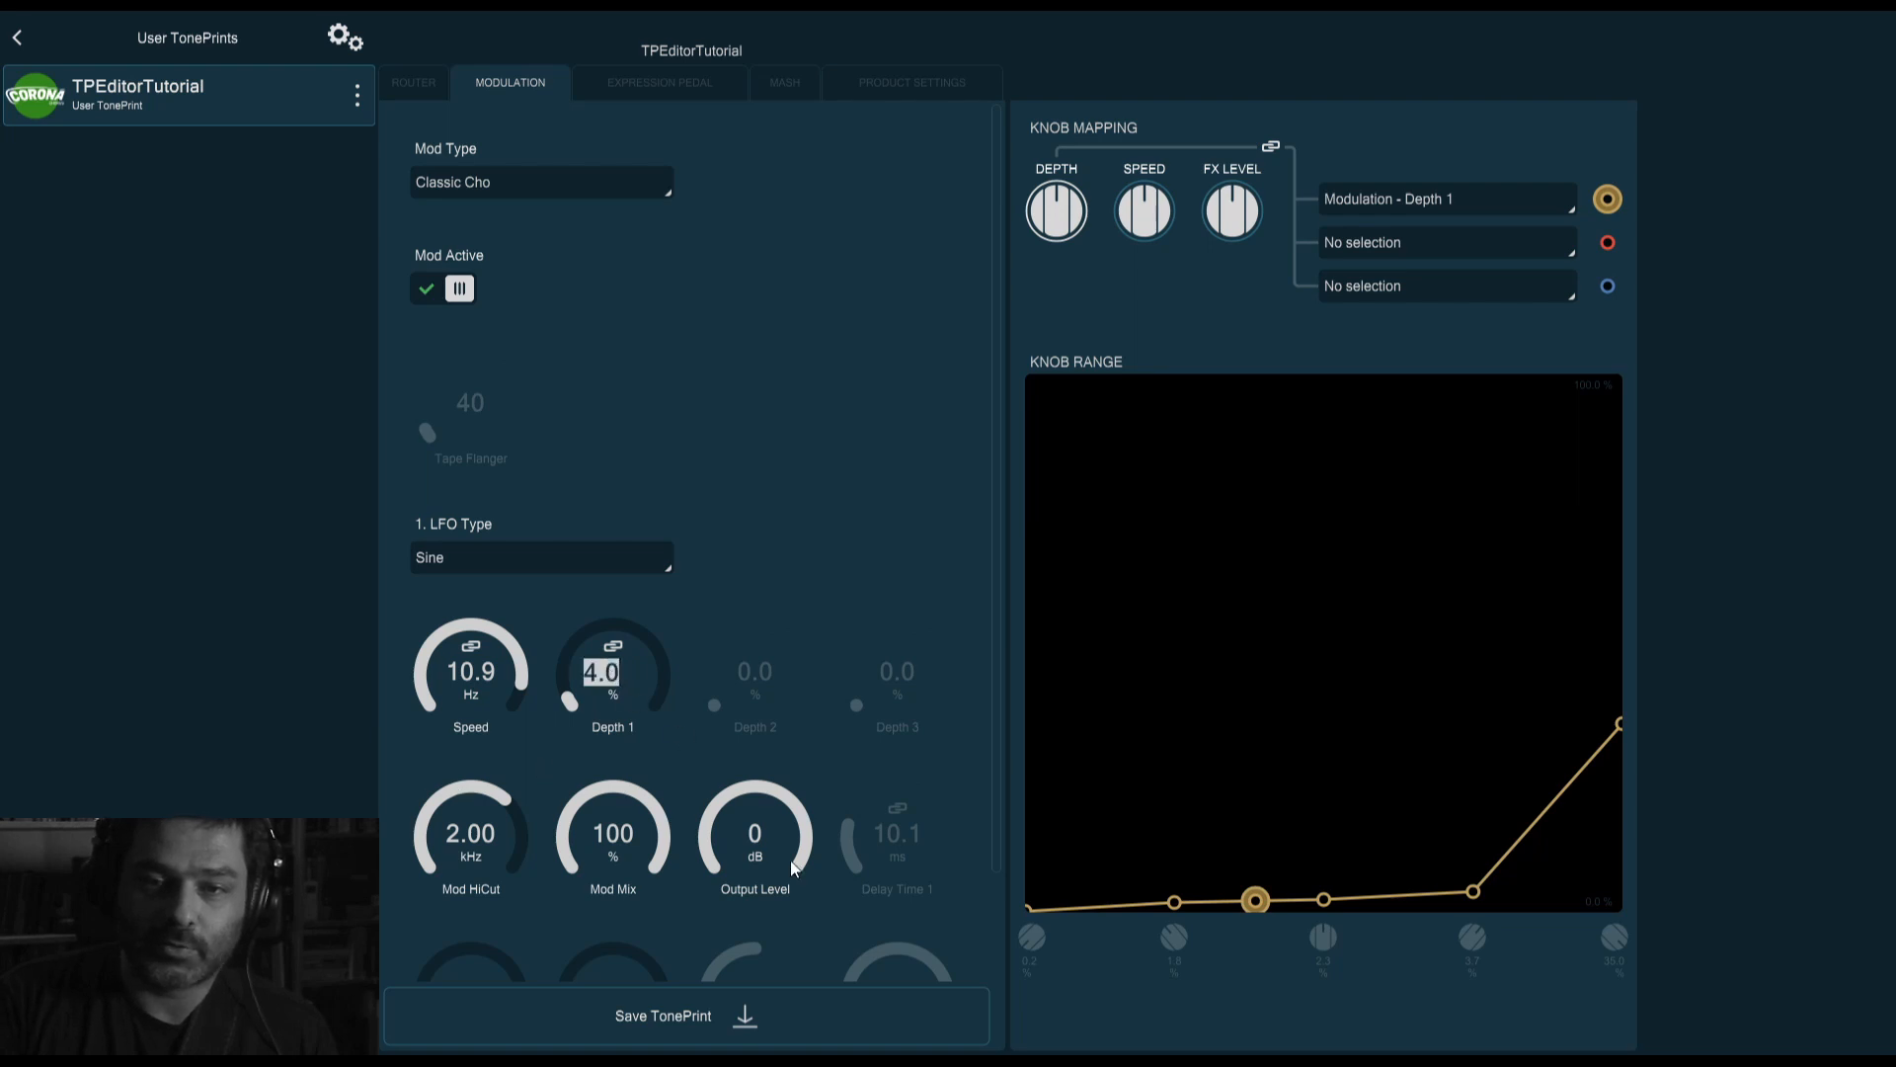
text(0.5)
key(Return)
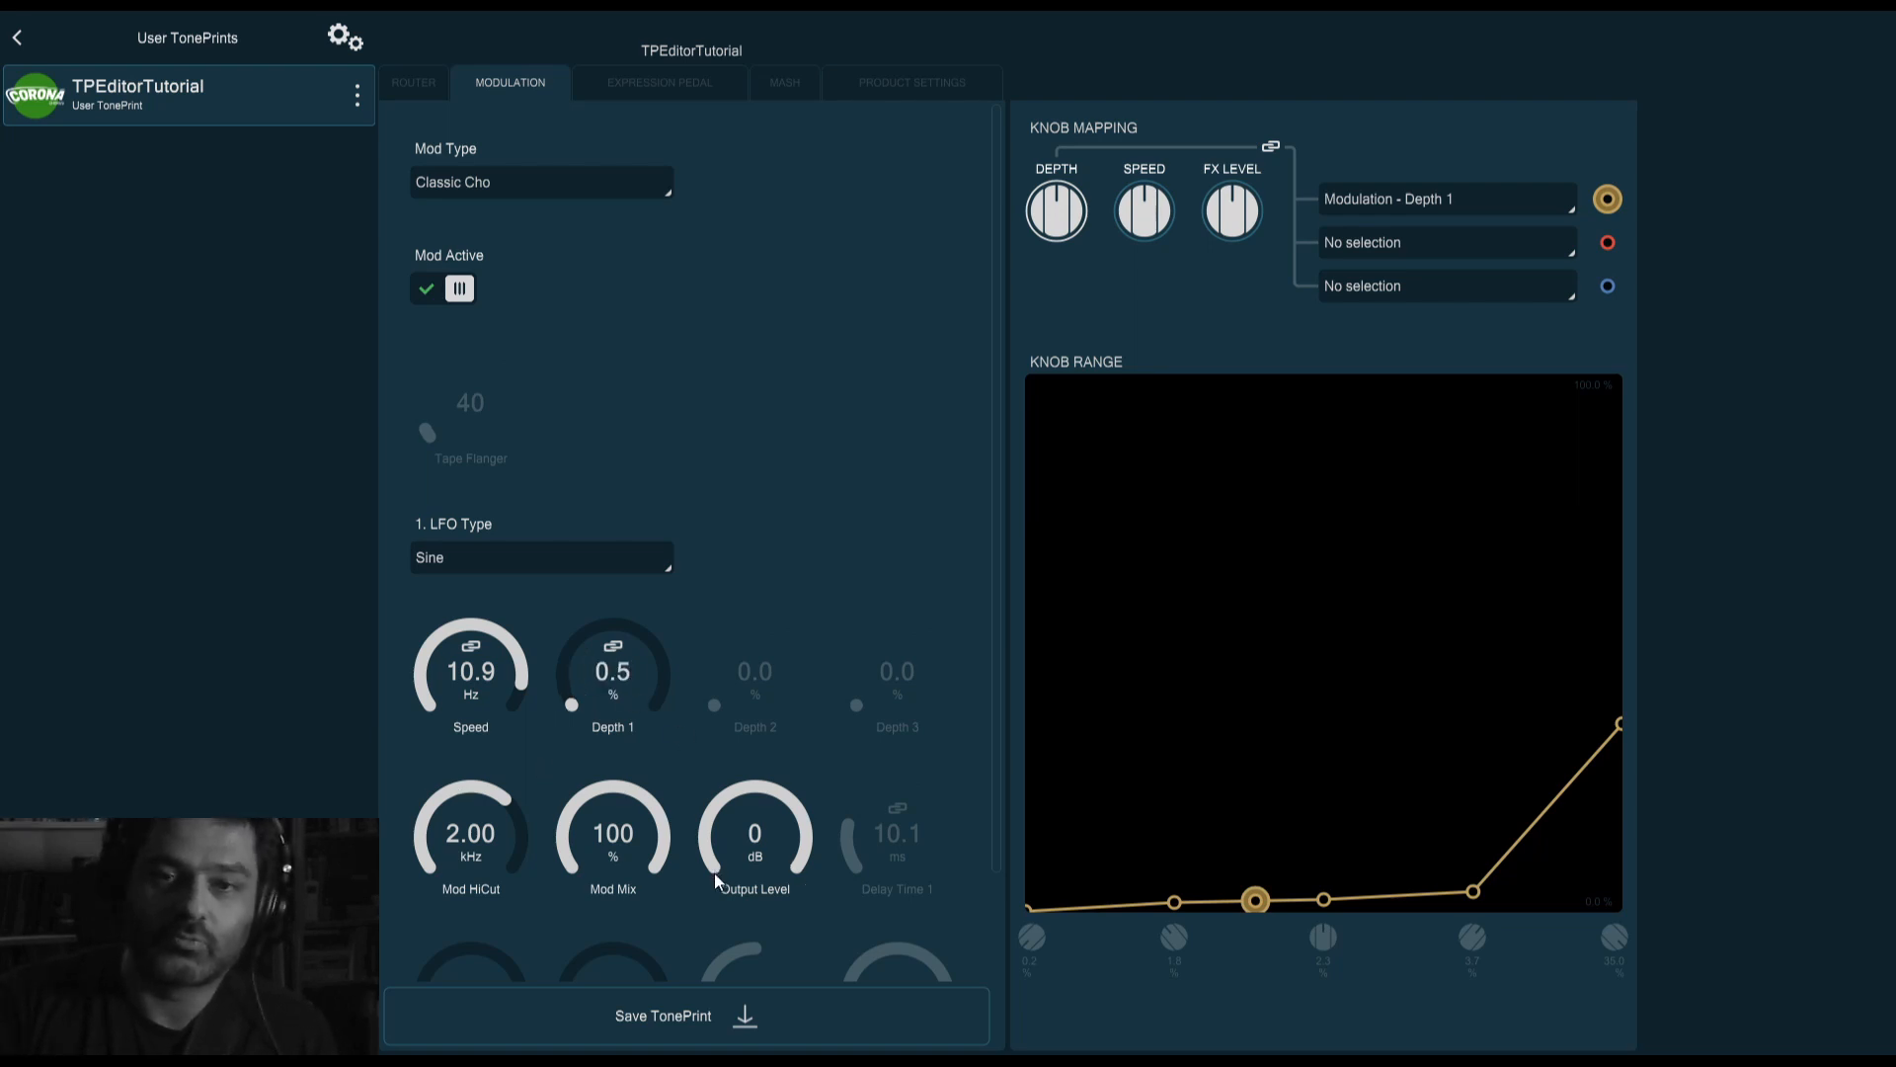
Compare a 20 Hz Speed with slow settings at 100 % Depth 1, leaving Speed at 125 mHz and checking Kill Dry in between
drag(496, 673, 460, 491)
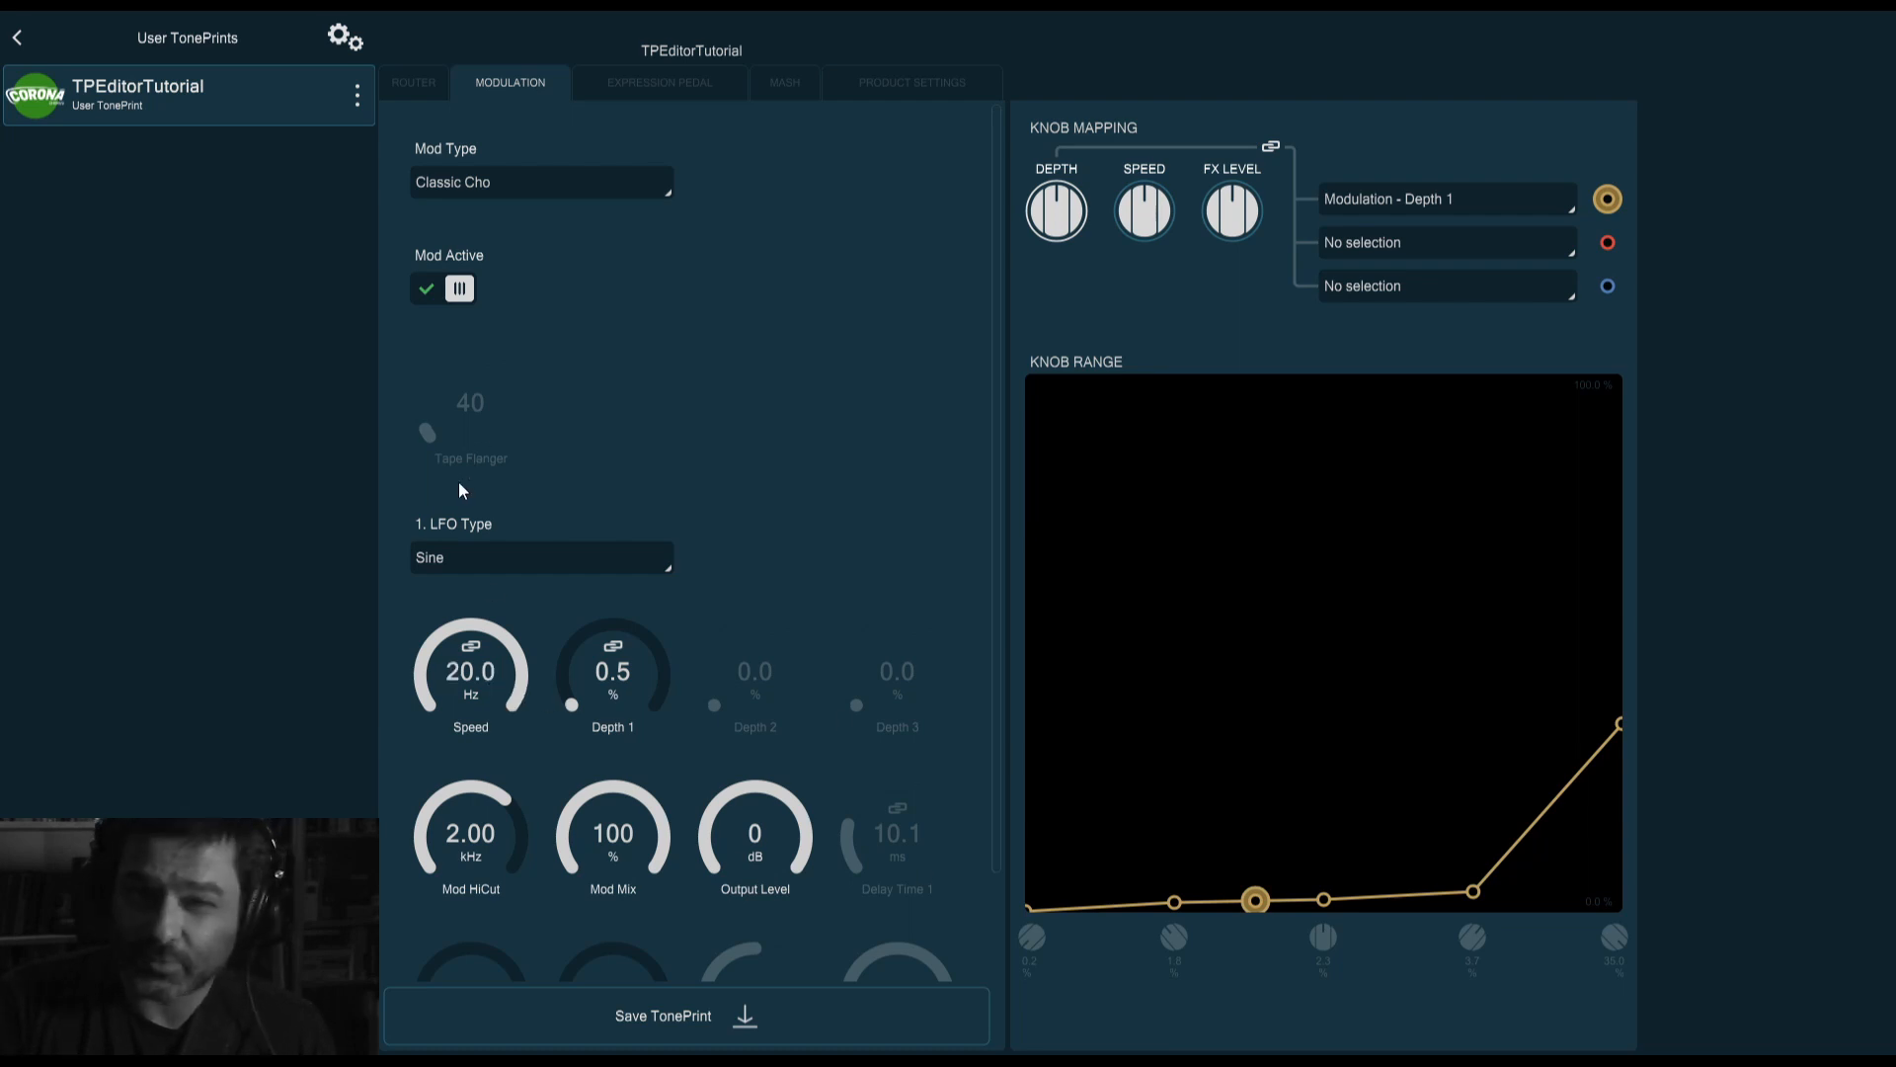
drag(503, 678, 647, 411)
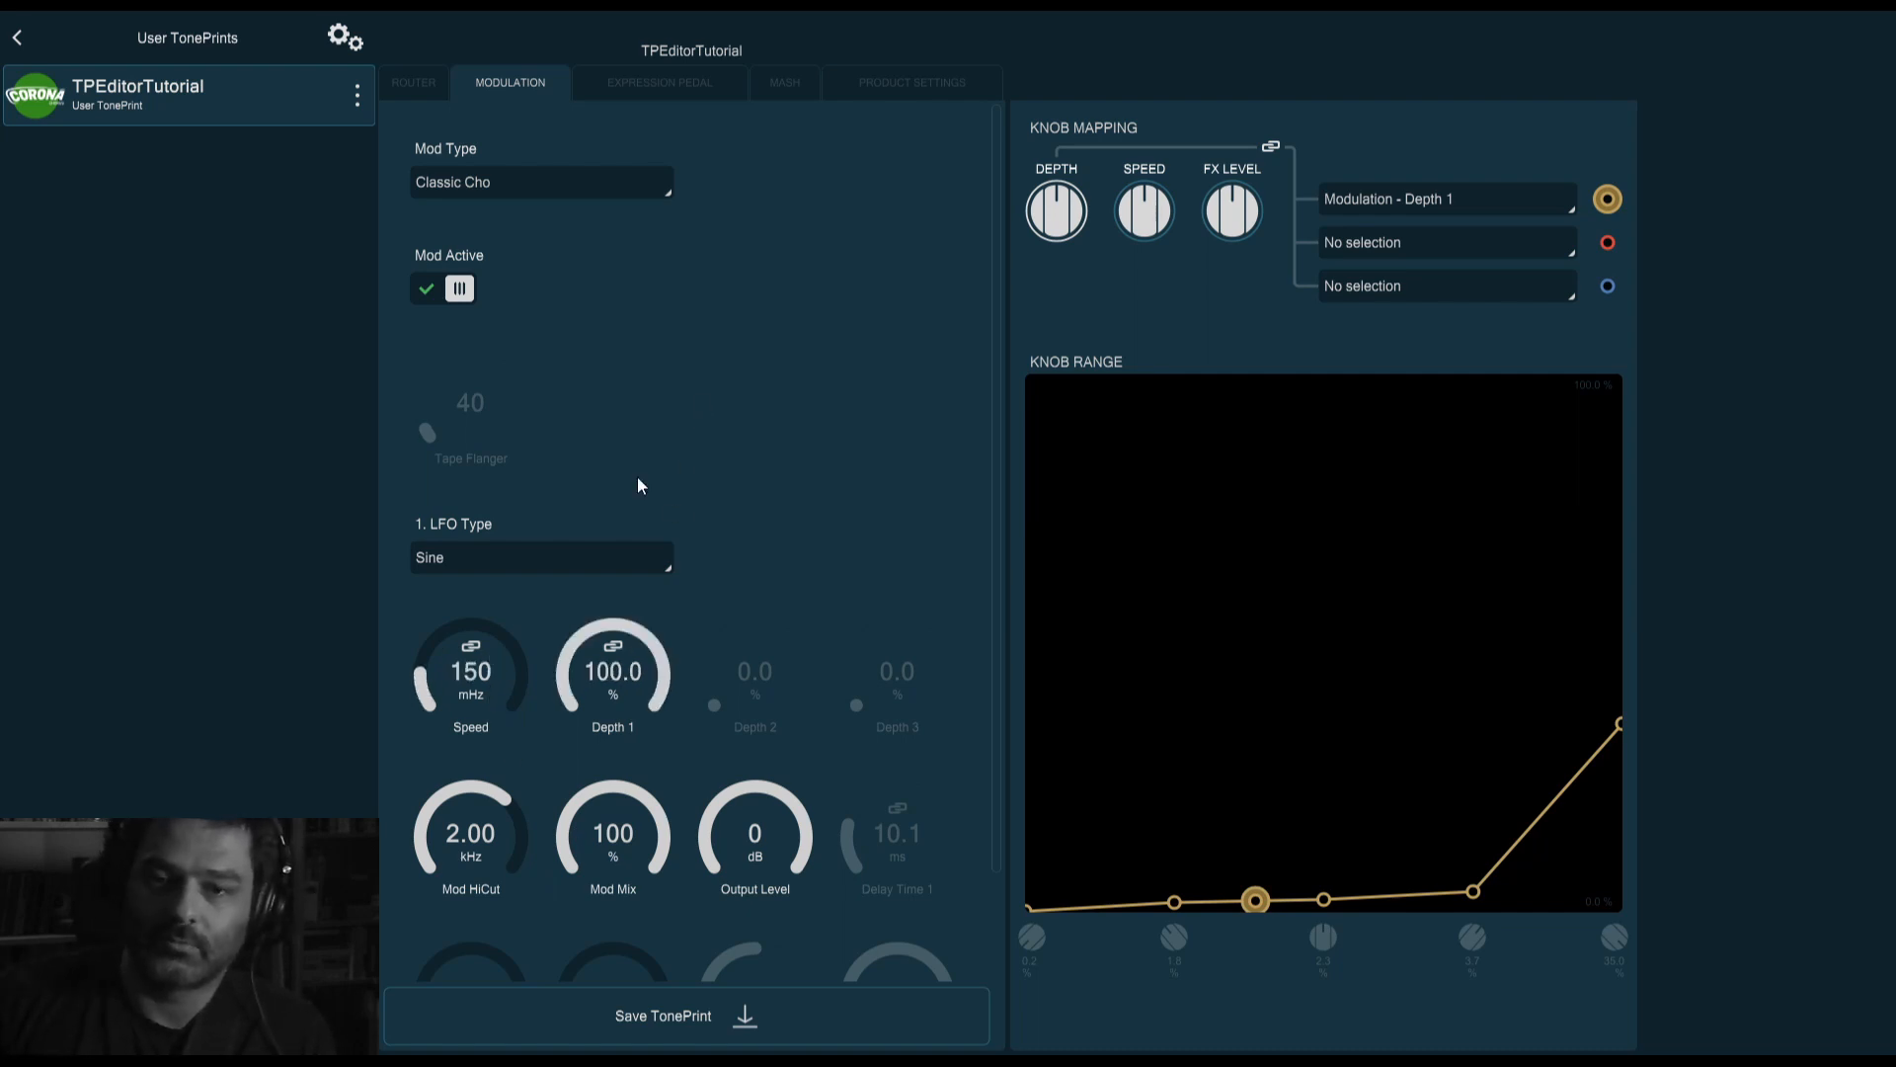
click(413, 83)
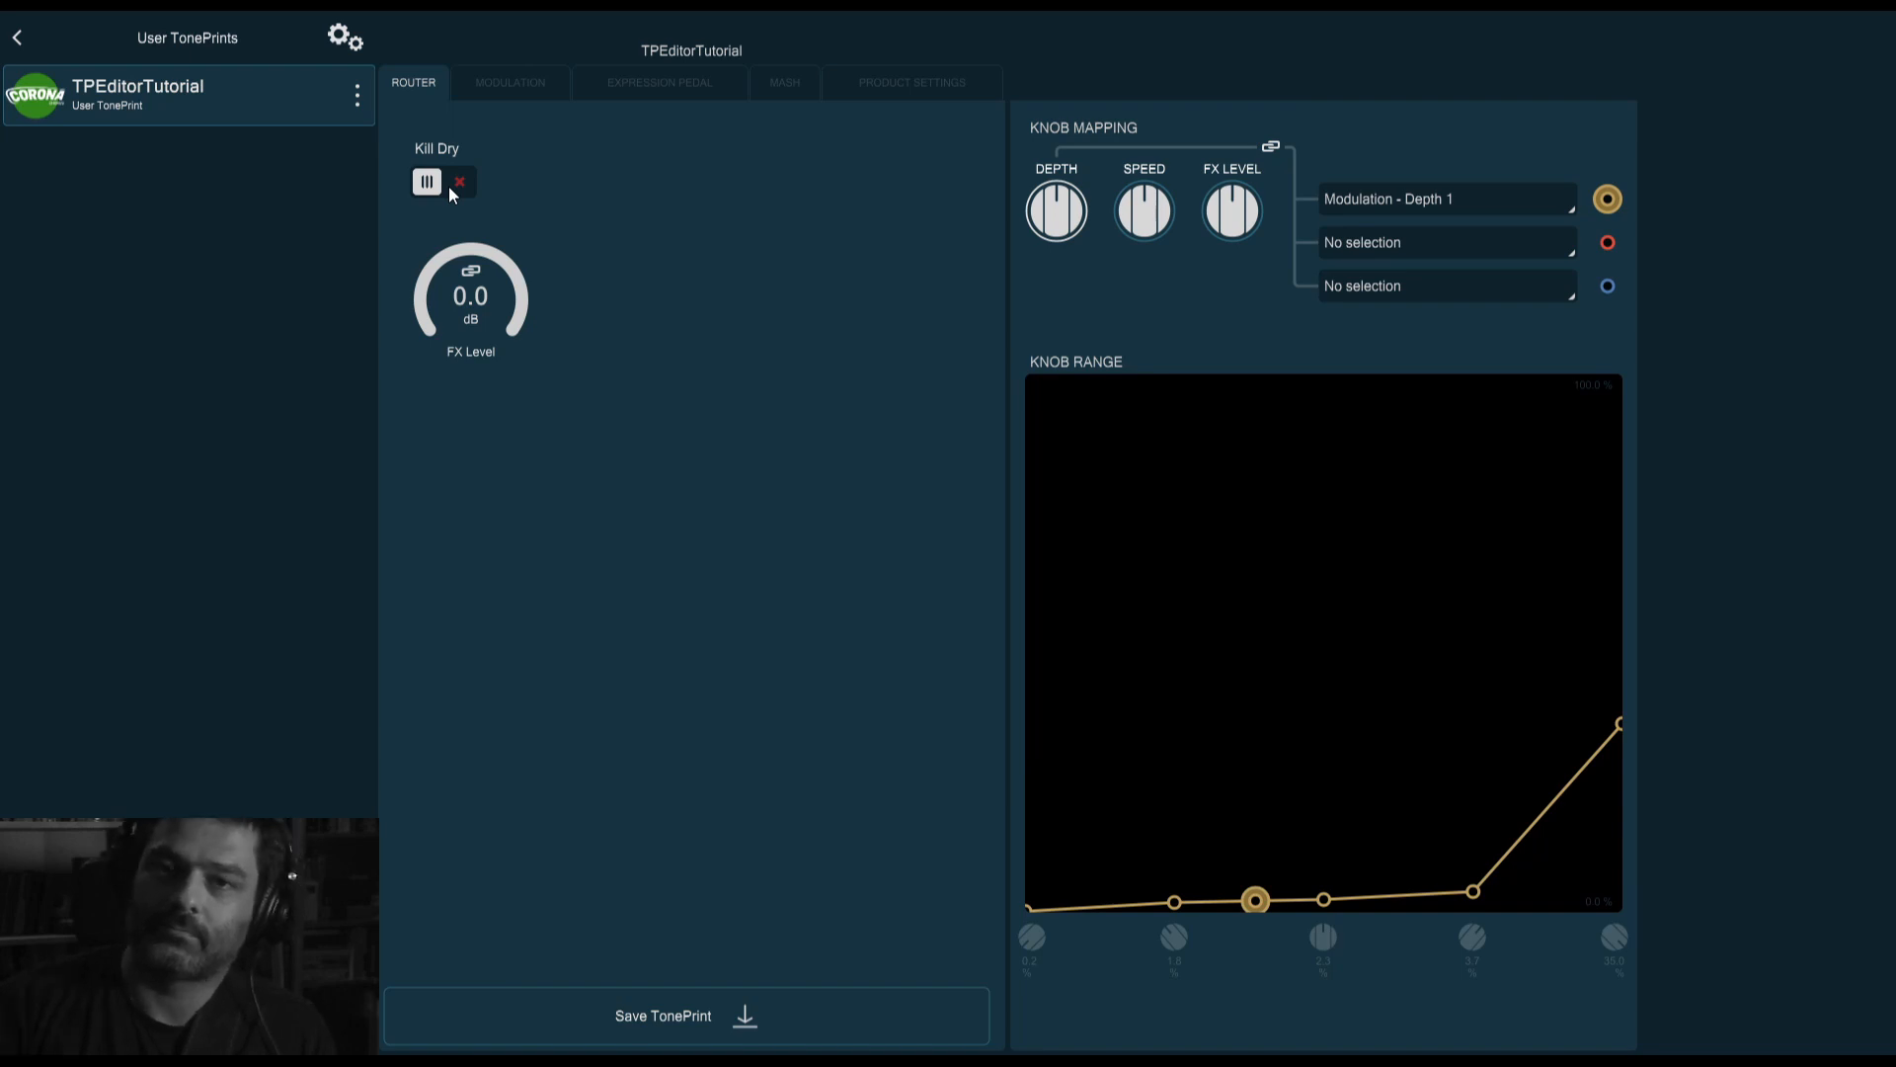
click(564, 86)
drag(500, 666, 498, 685)
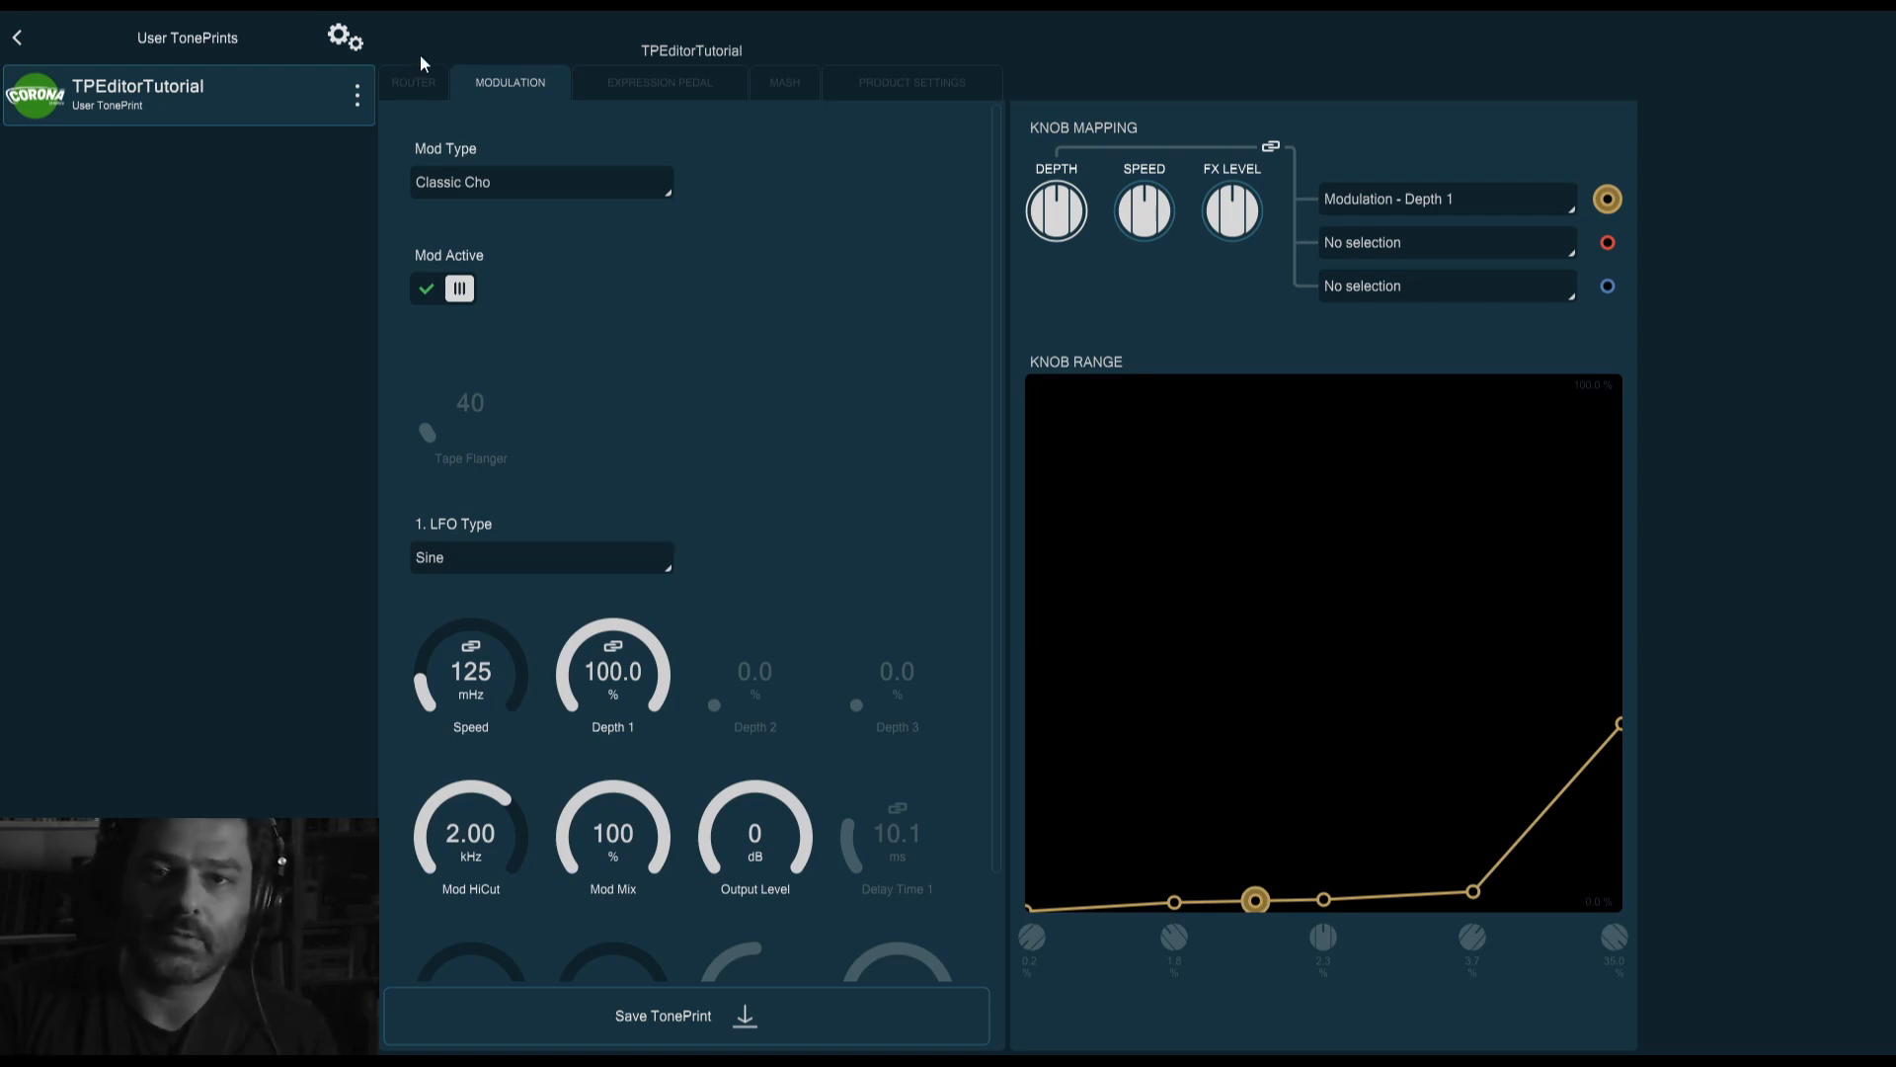
Toggle Kill Dry in the router, and set the modulation Speed to 615 mHz and Depth 1 to 10 %
click(426, 87)
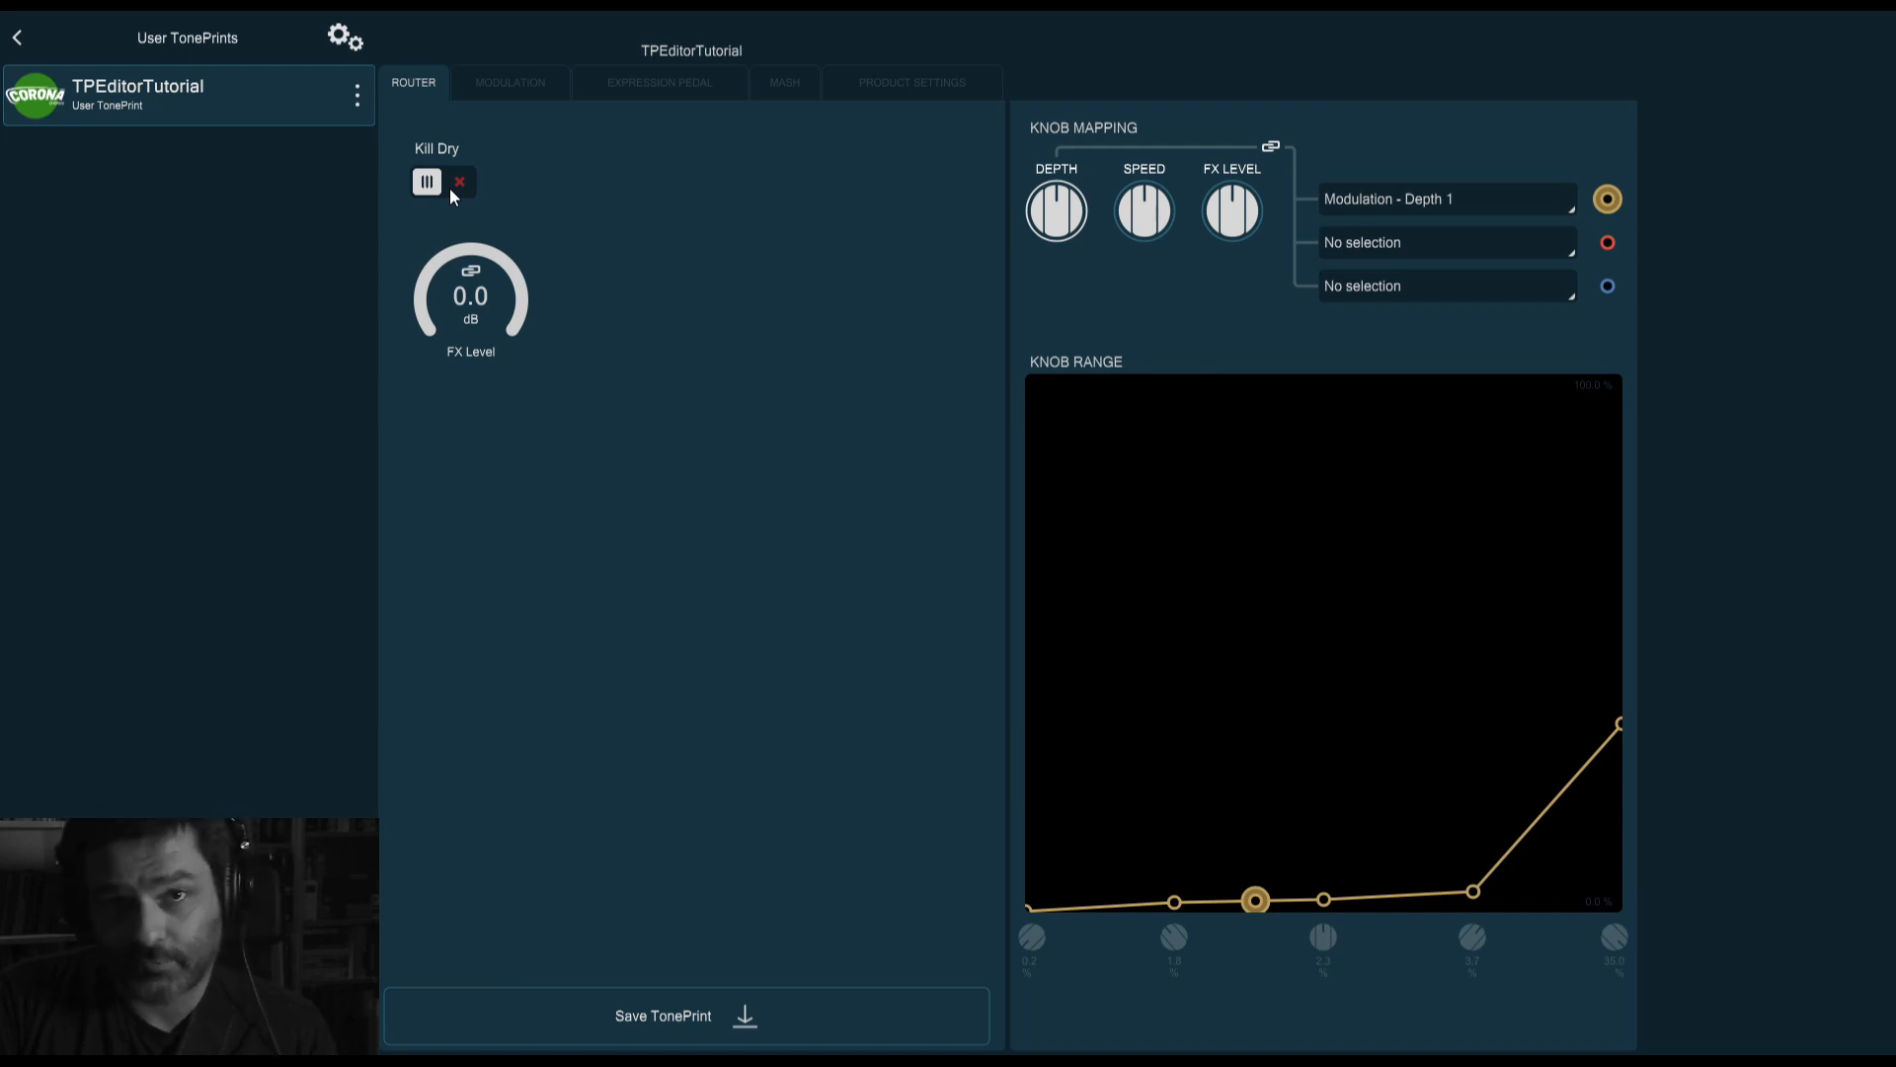
click(451, 183)
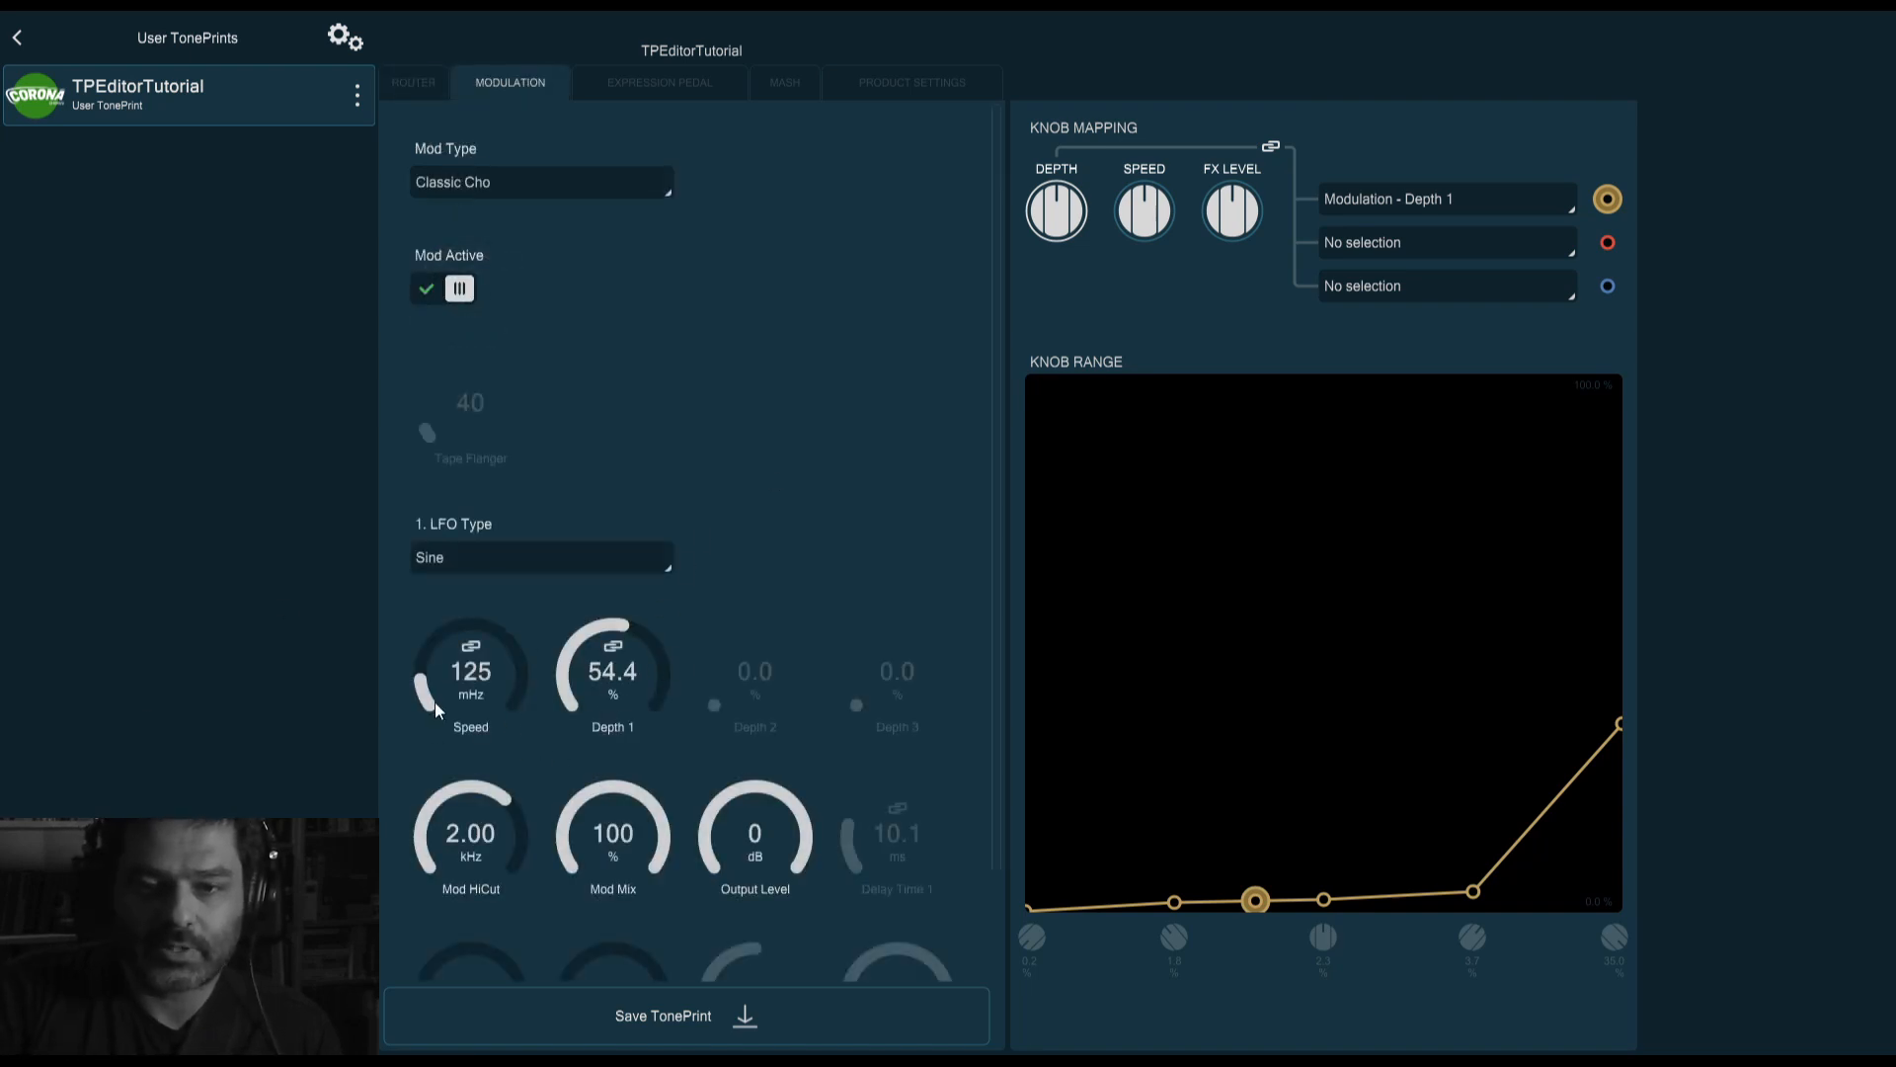
scroll(751, 509, down, 2)
drag(481, 575, 626, 655)
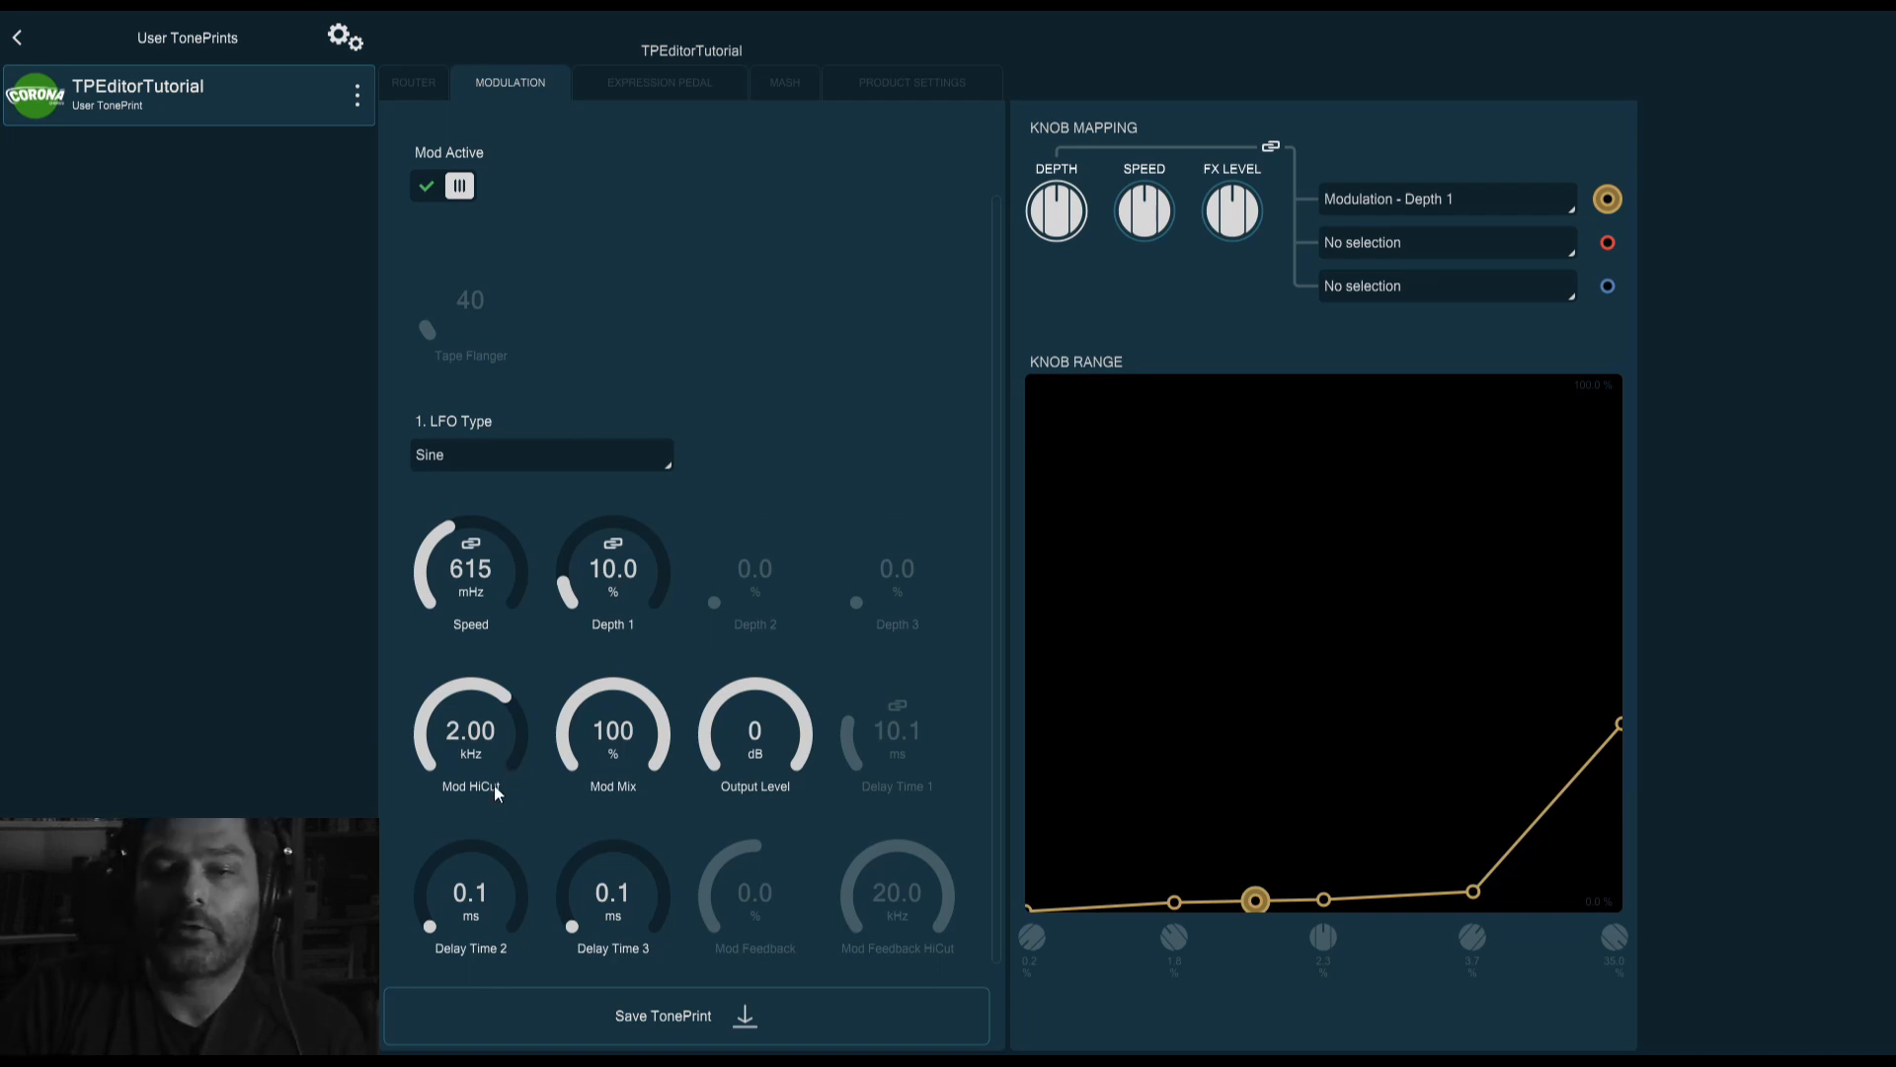
Sweep Mod HiCut up to 20 kHz and down through 1.40 kHz to 630 Hz, returning it to 20 kHz
drag(481, 745, 484, 664)
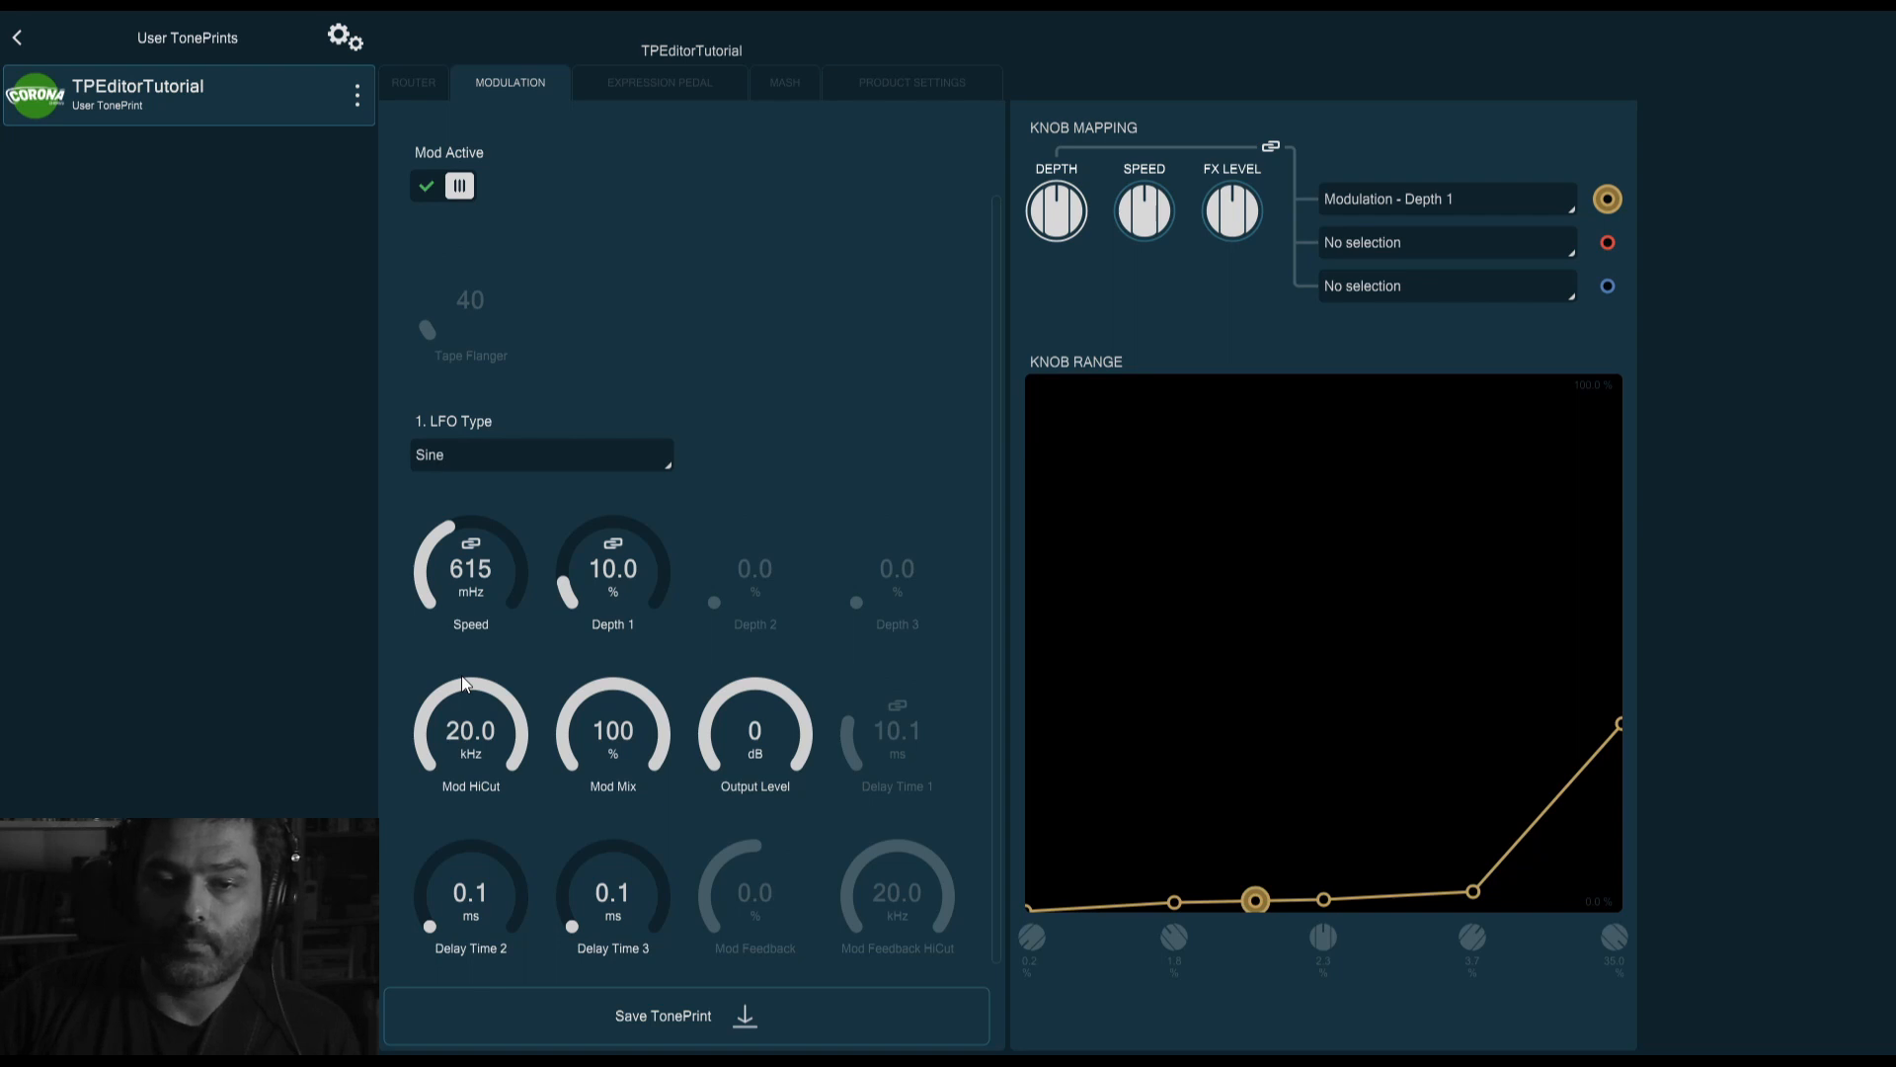
drag(464, 683, 474, 710)
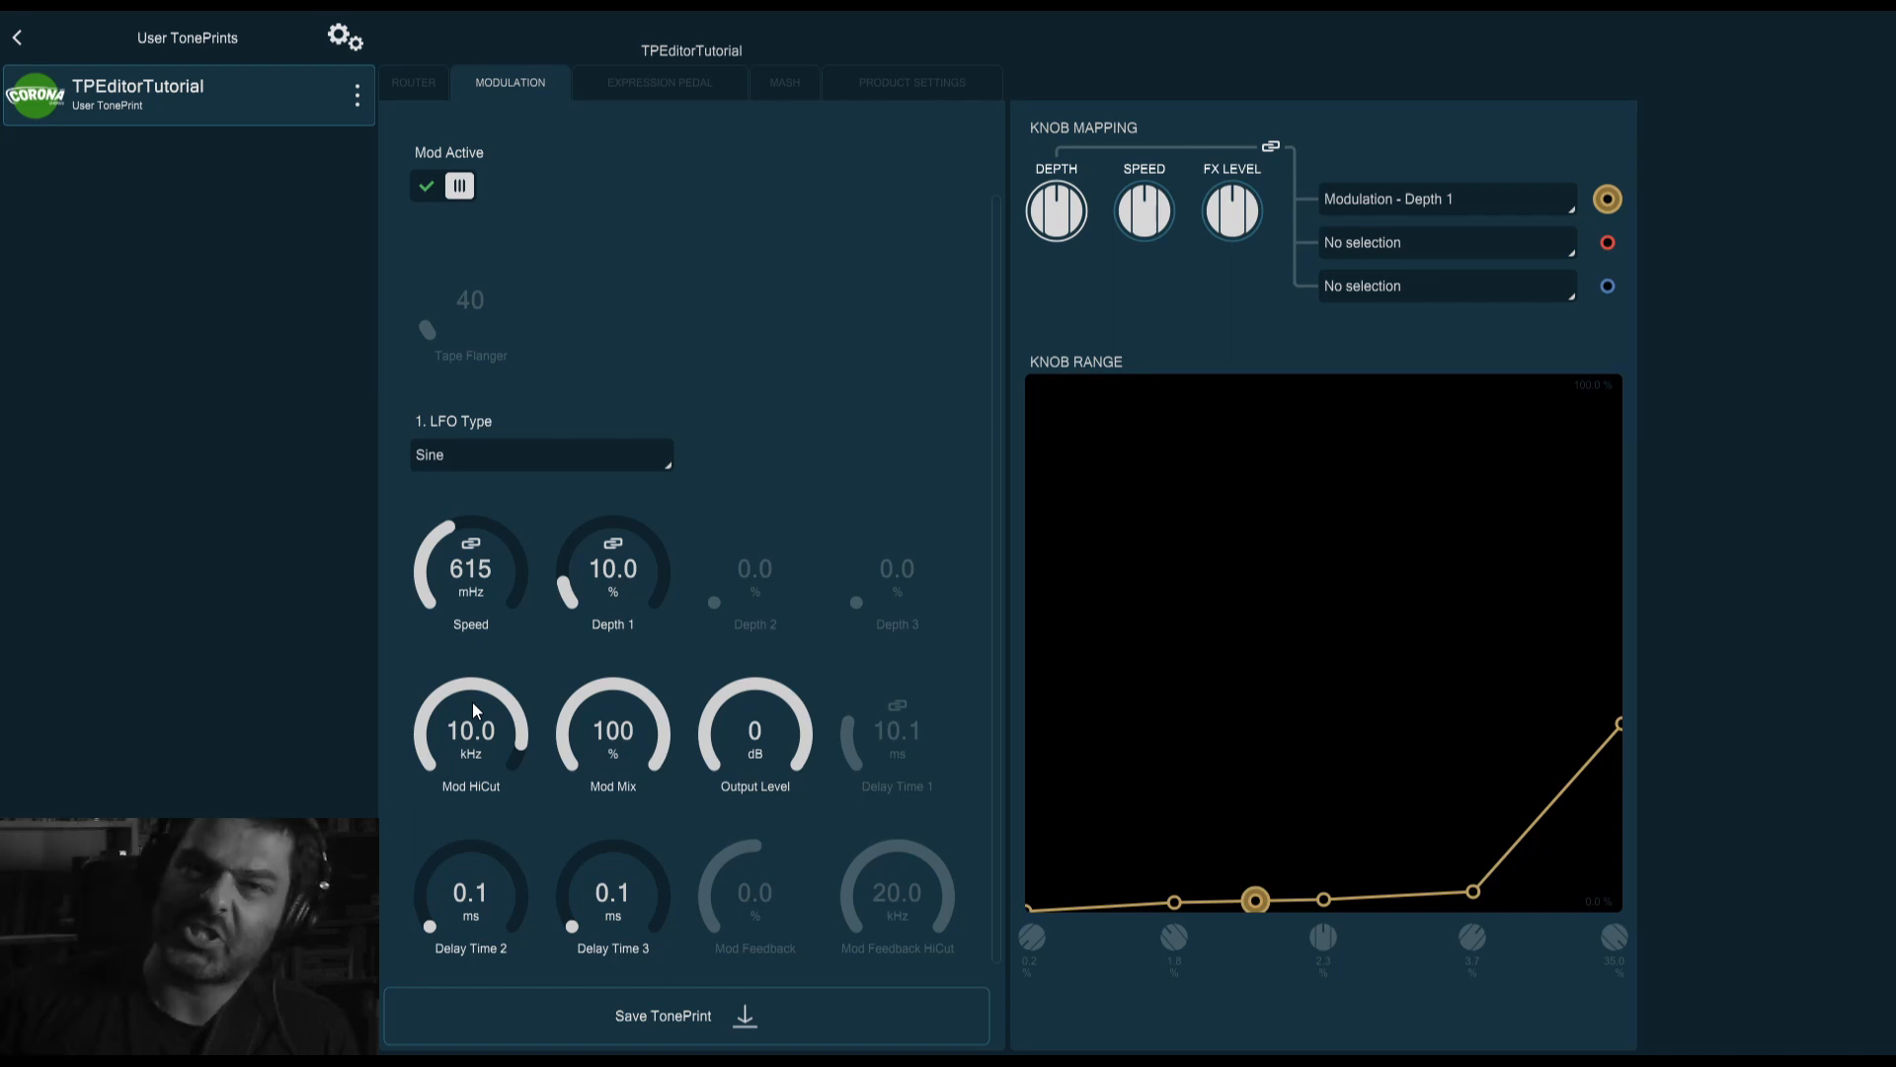
drag(494, 732, 488, 710)
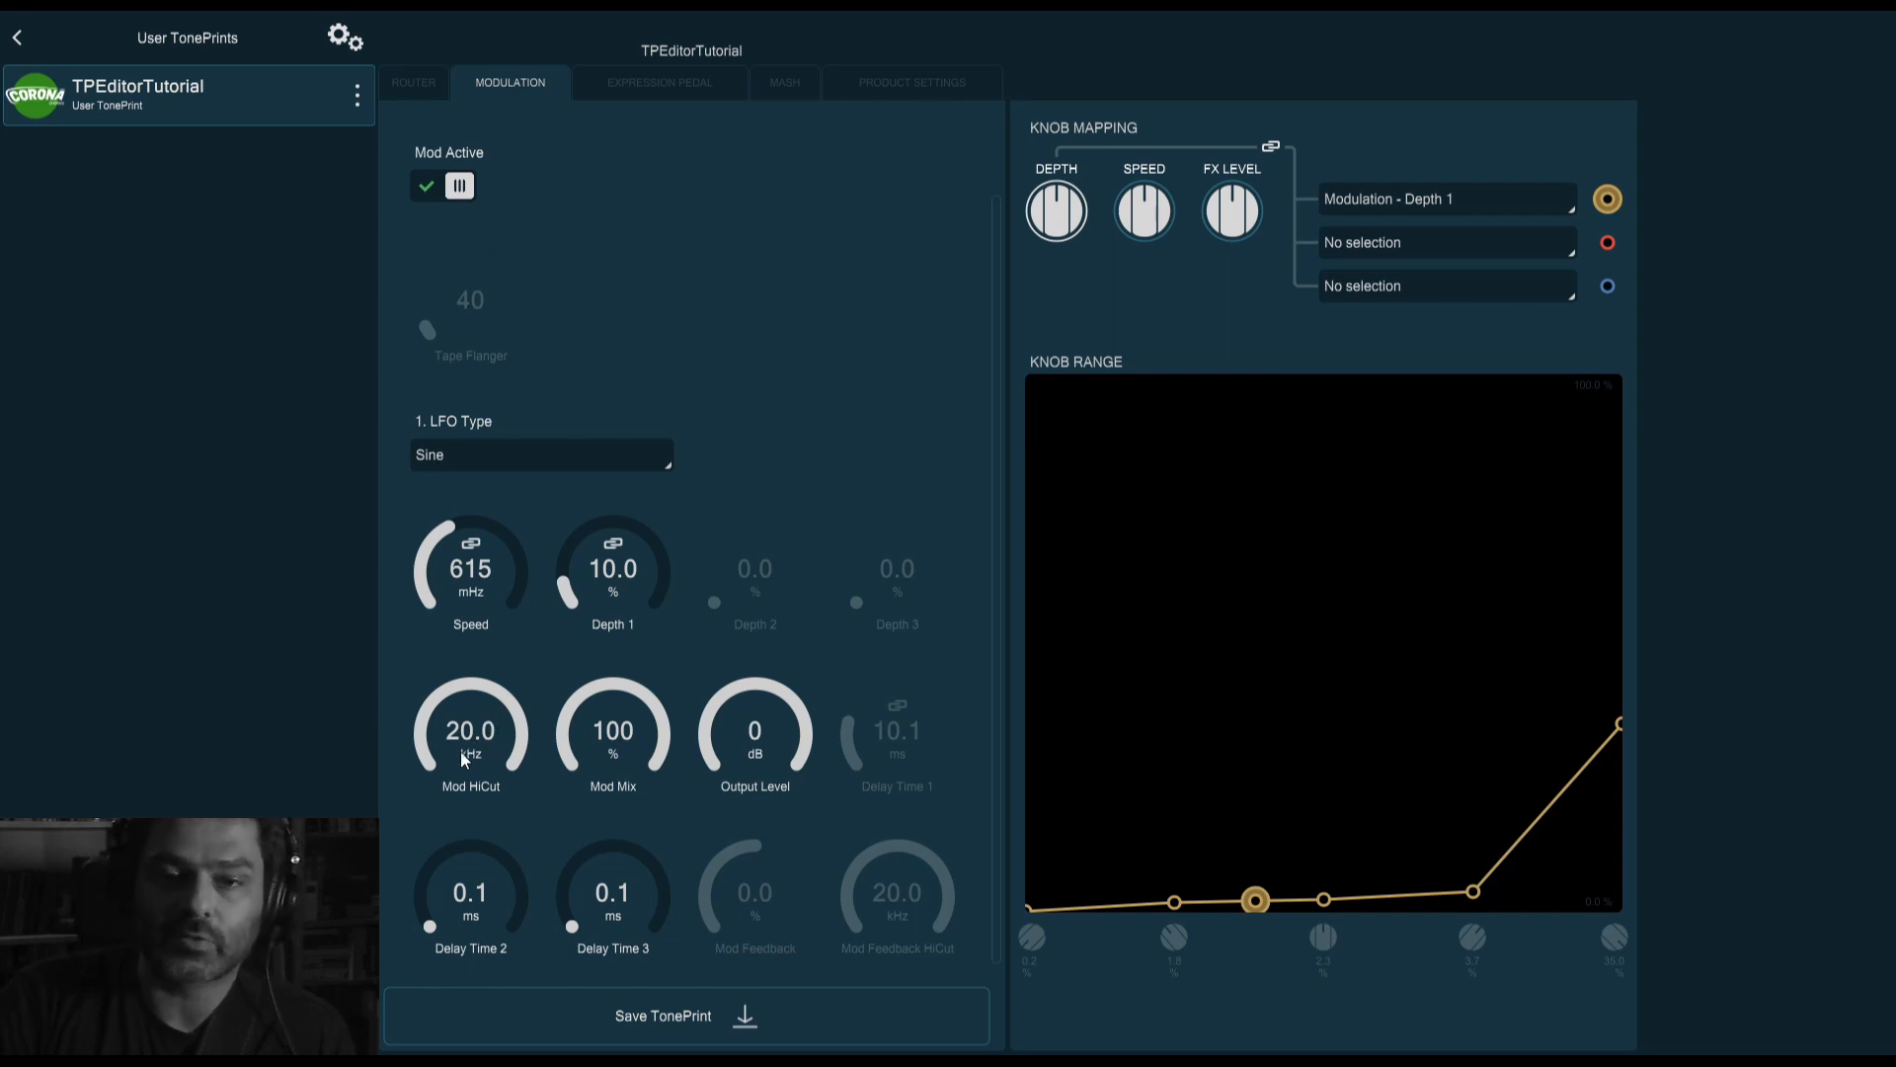
drag(466, 758, 482, 838)
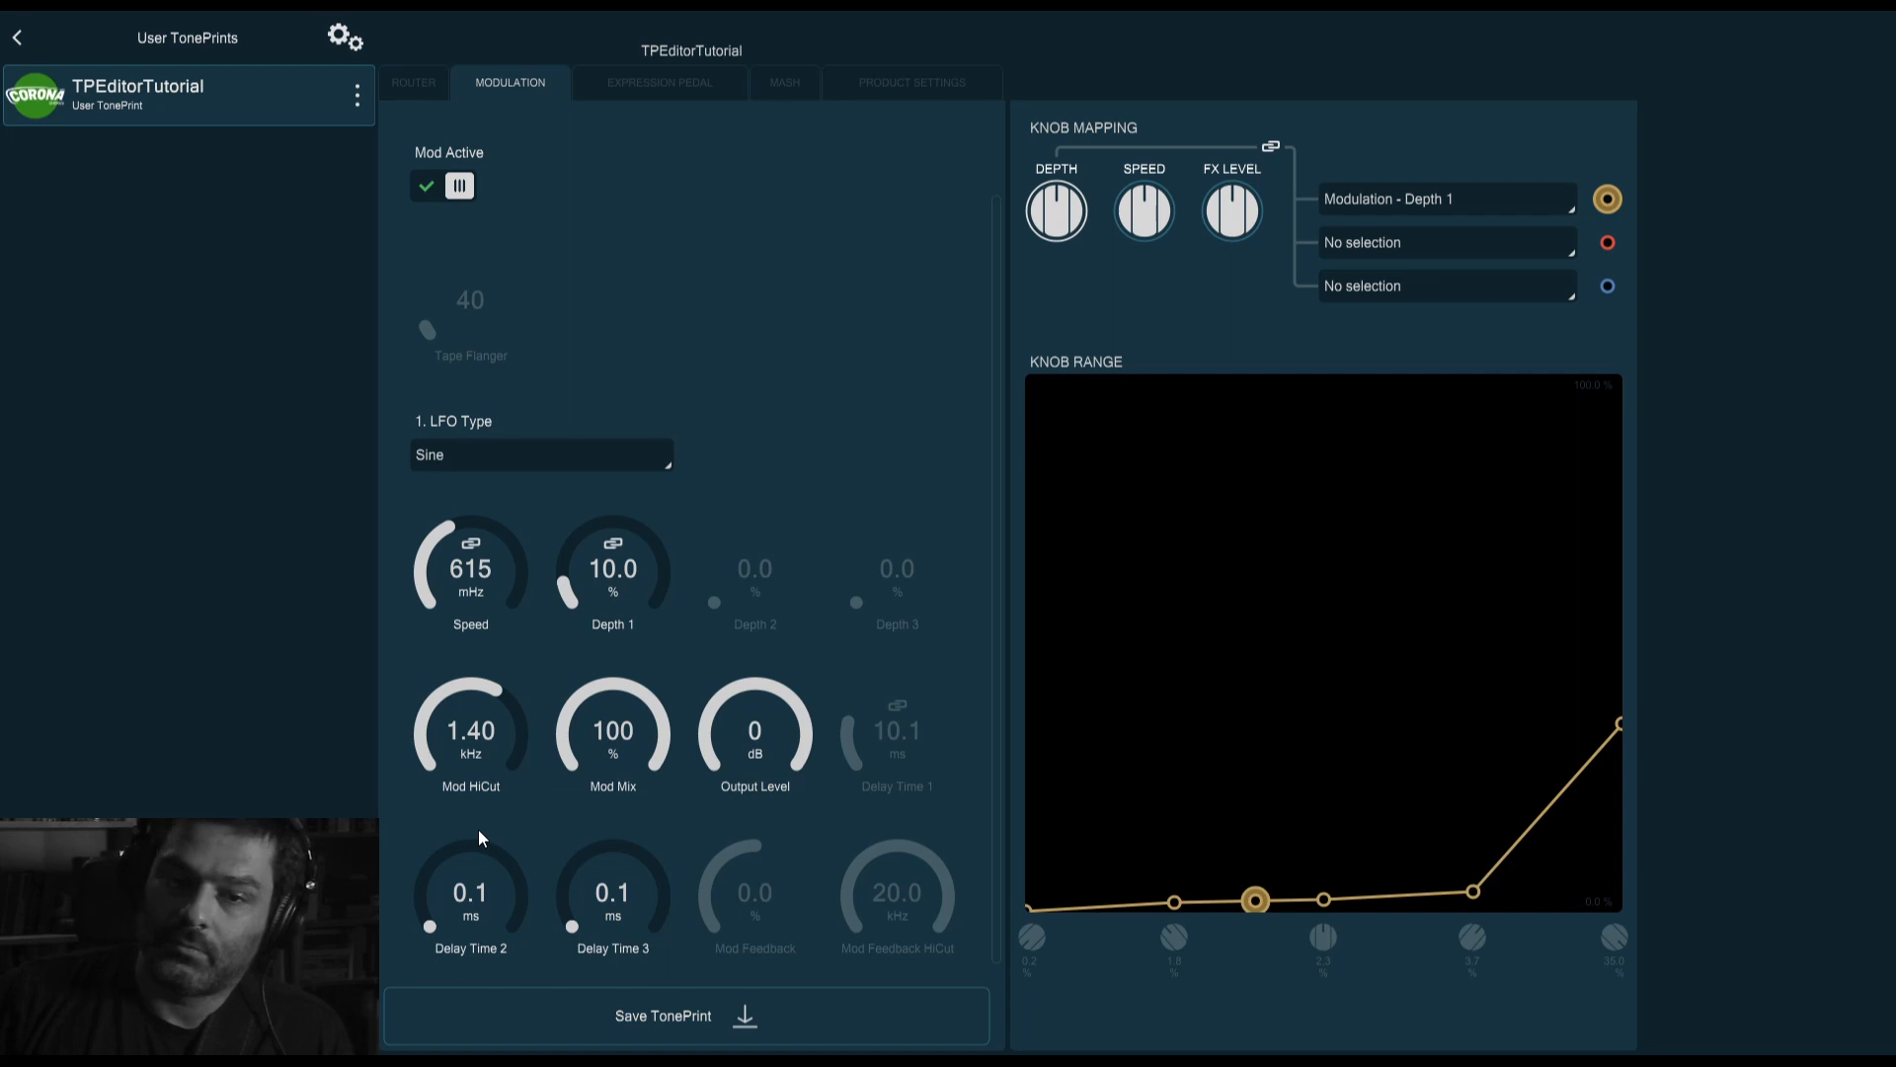
drag(448, 753, 417, 762)
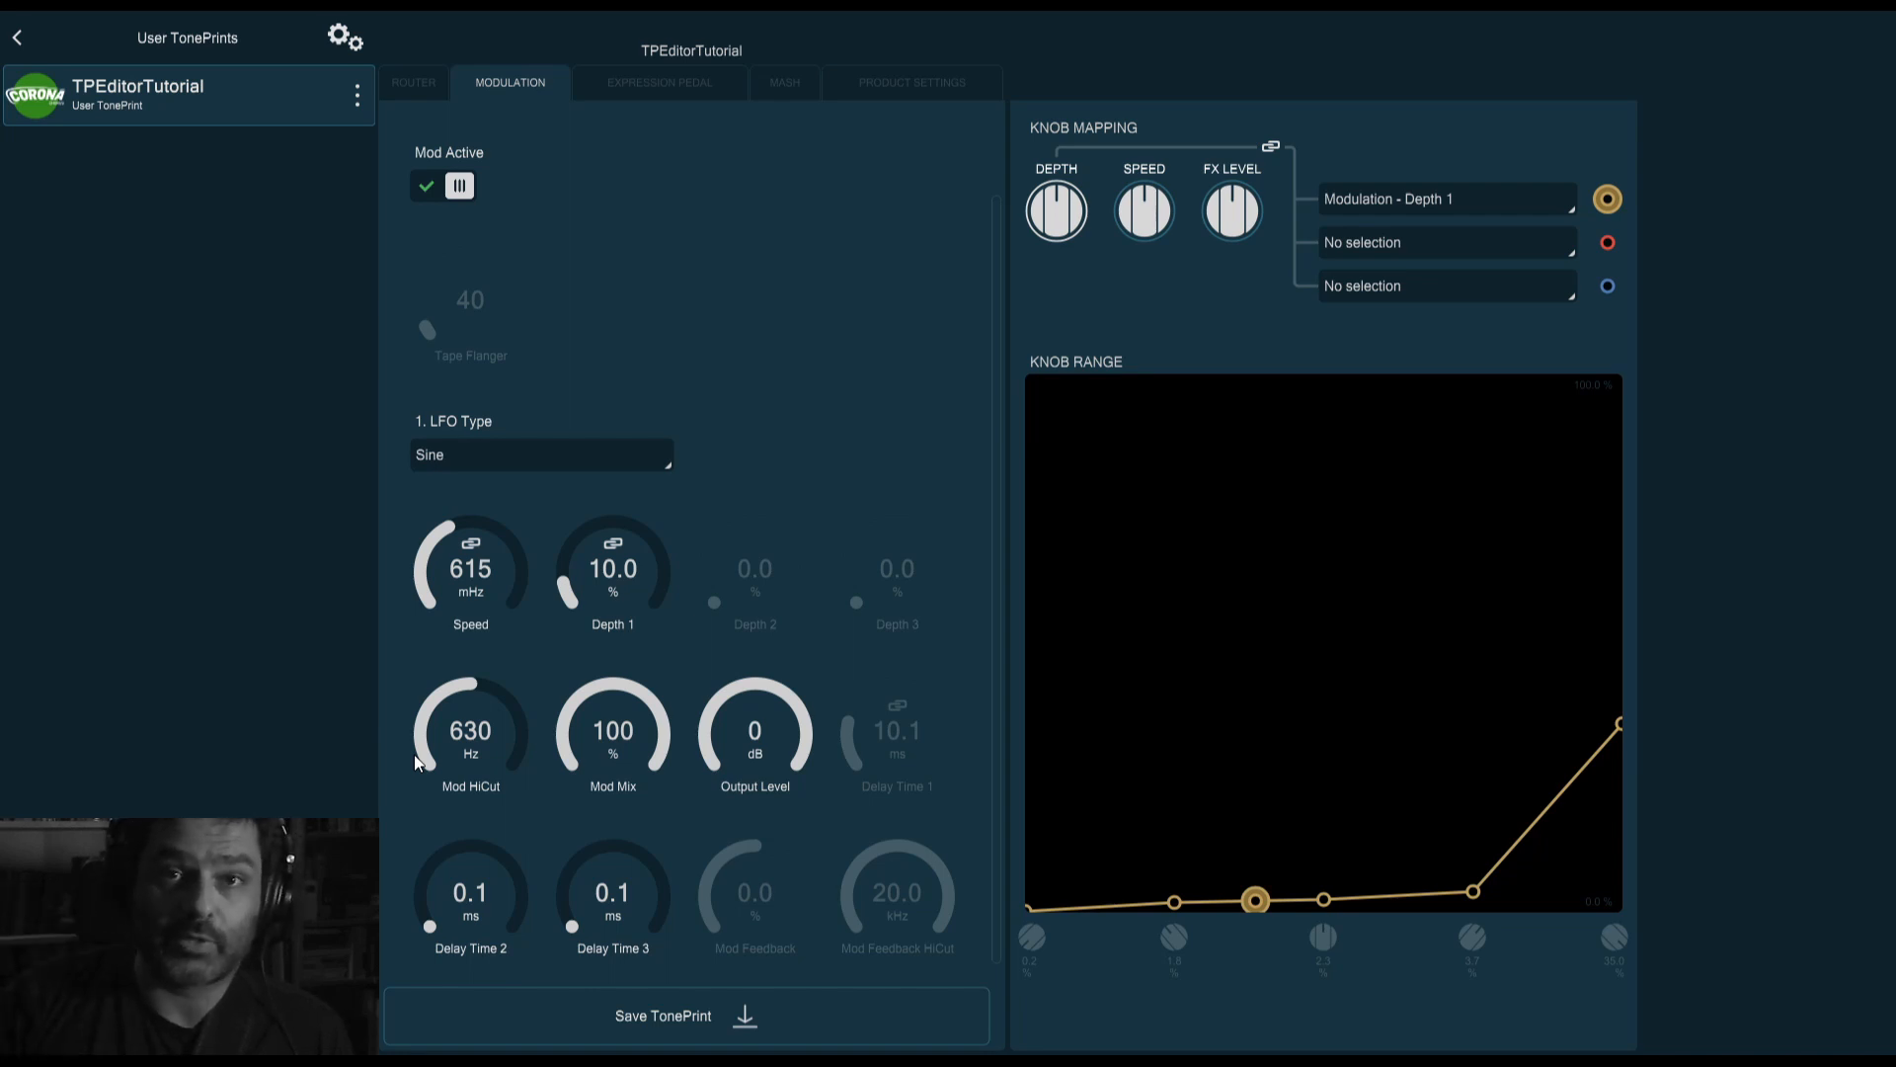
click(503, 760)
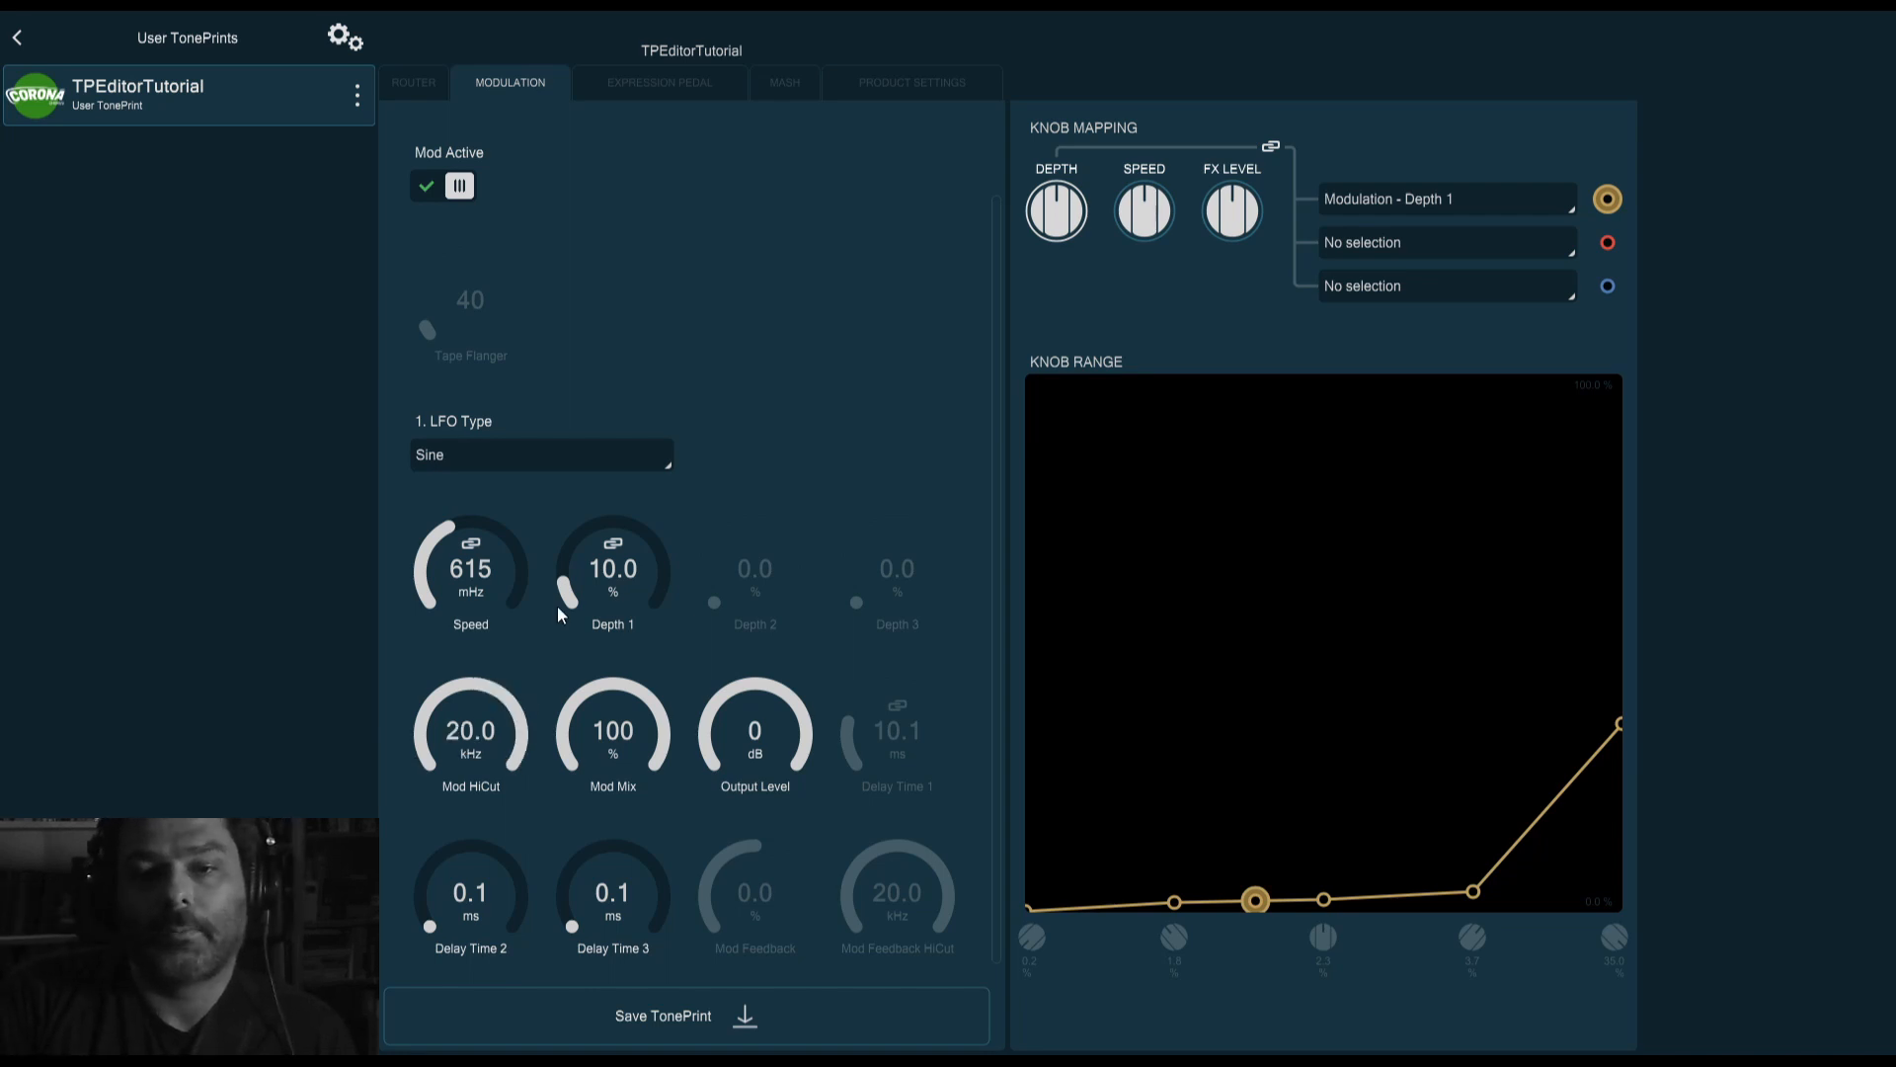
Check the router's Kill Dry setting and lower Mod HiCut to 630 Hz
click(427, 94)
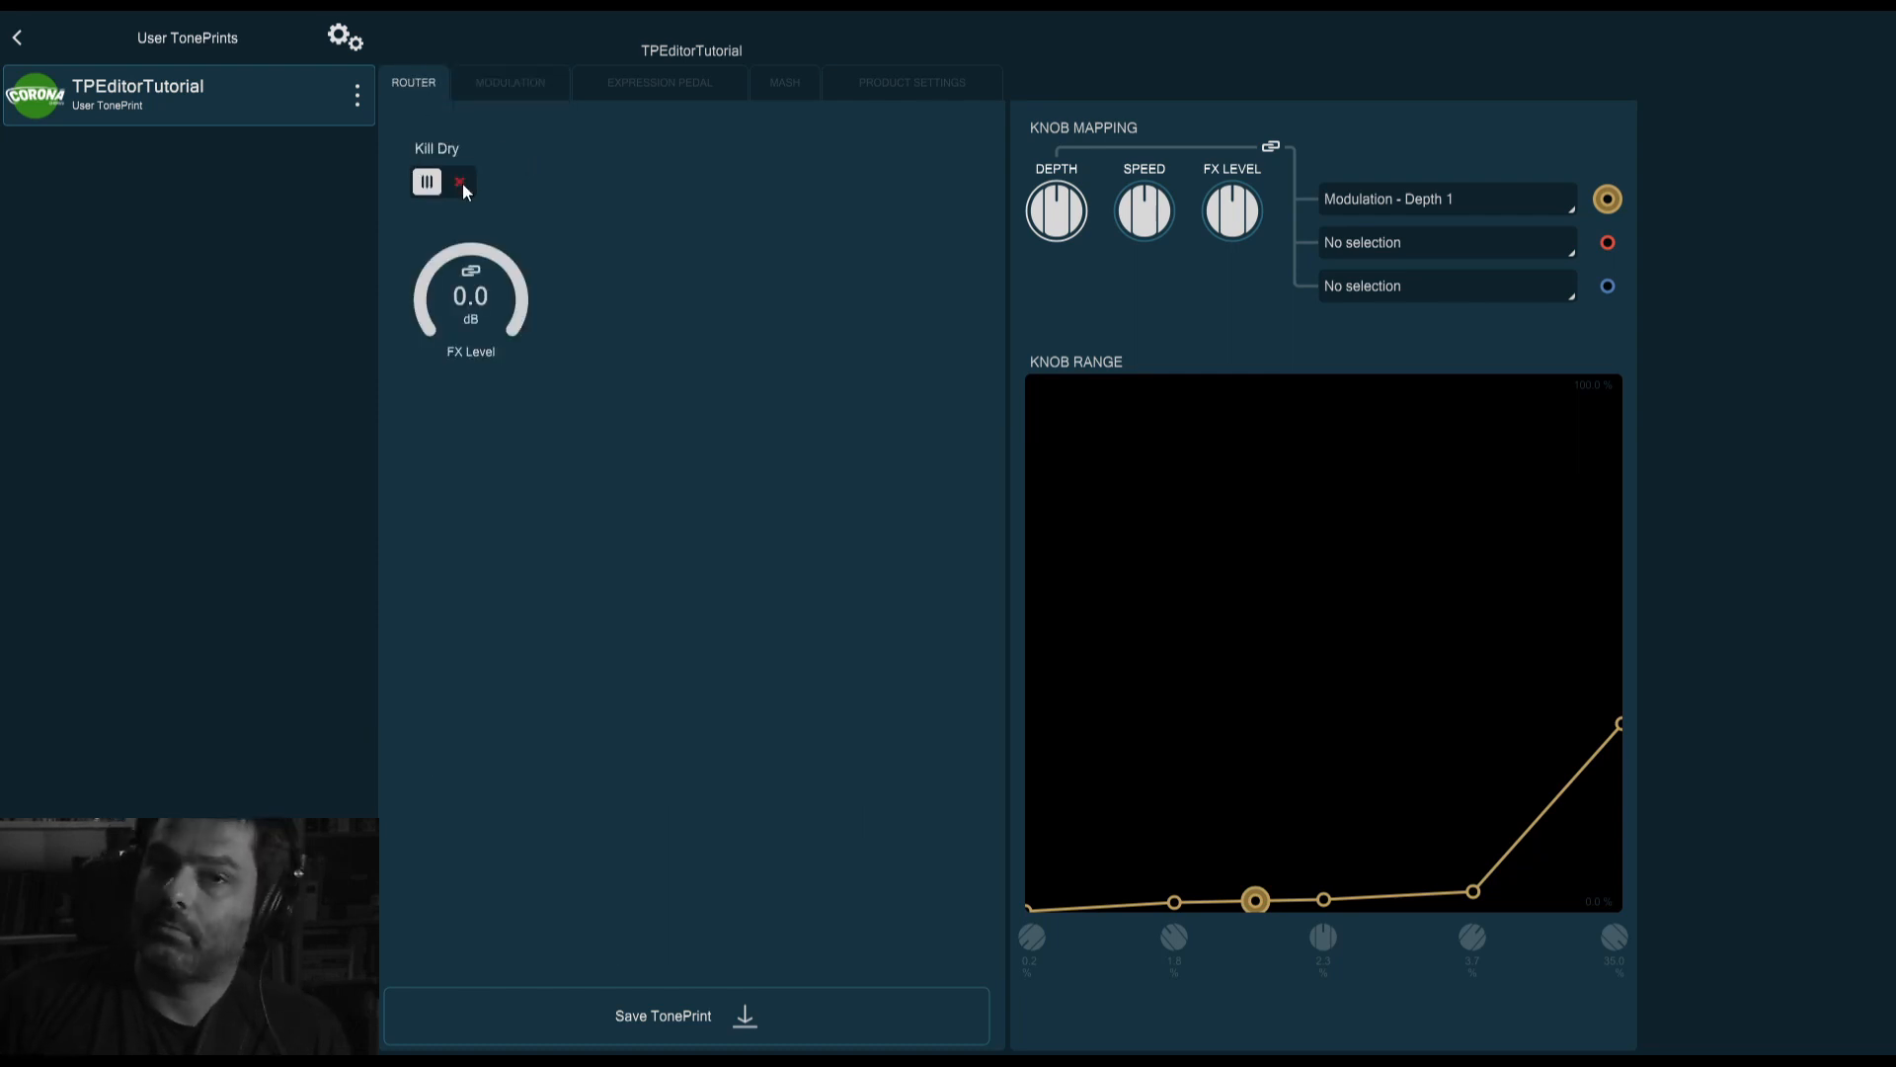
click(469, 83)
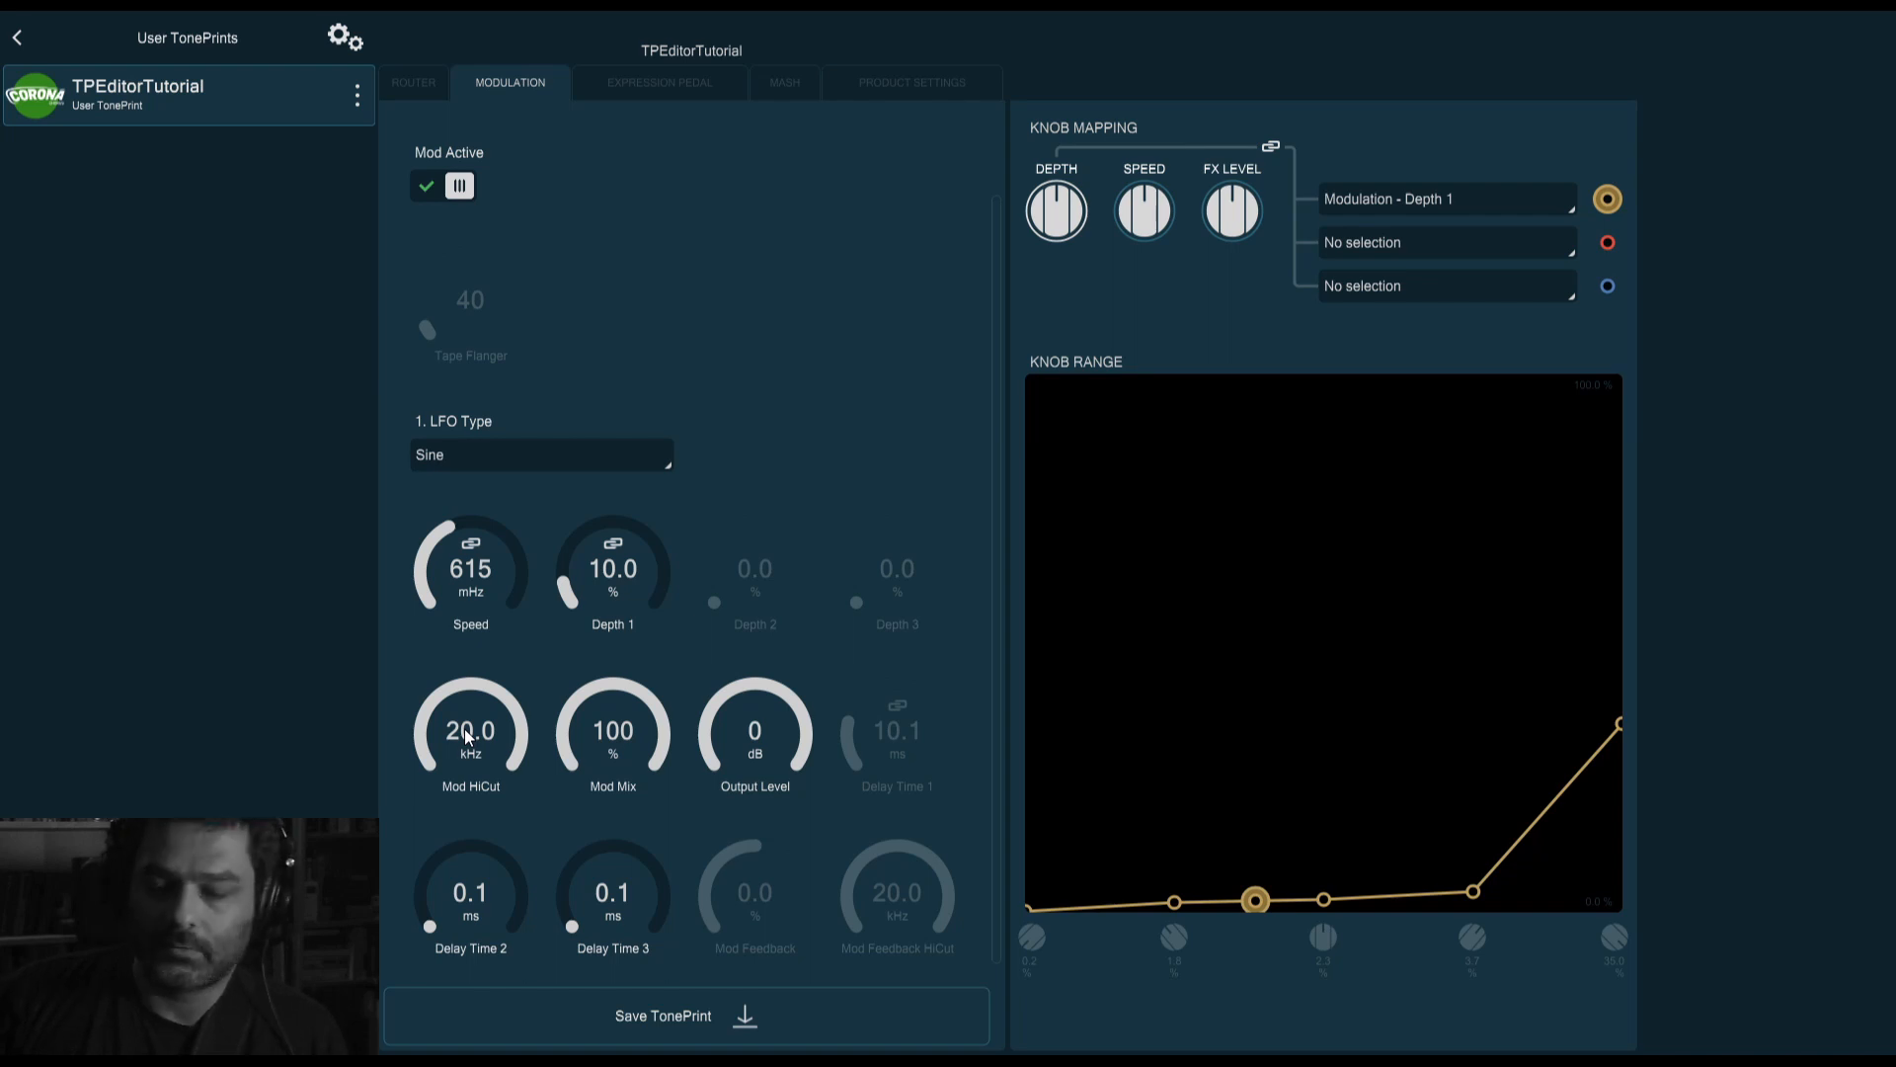
drag(468, 734, 531, 852)
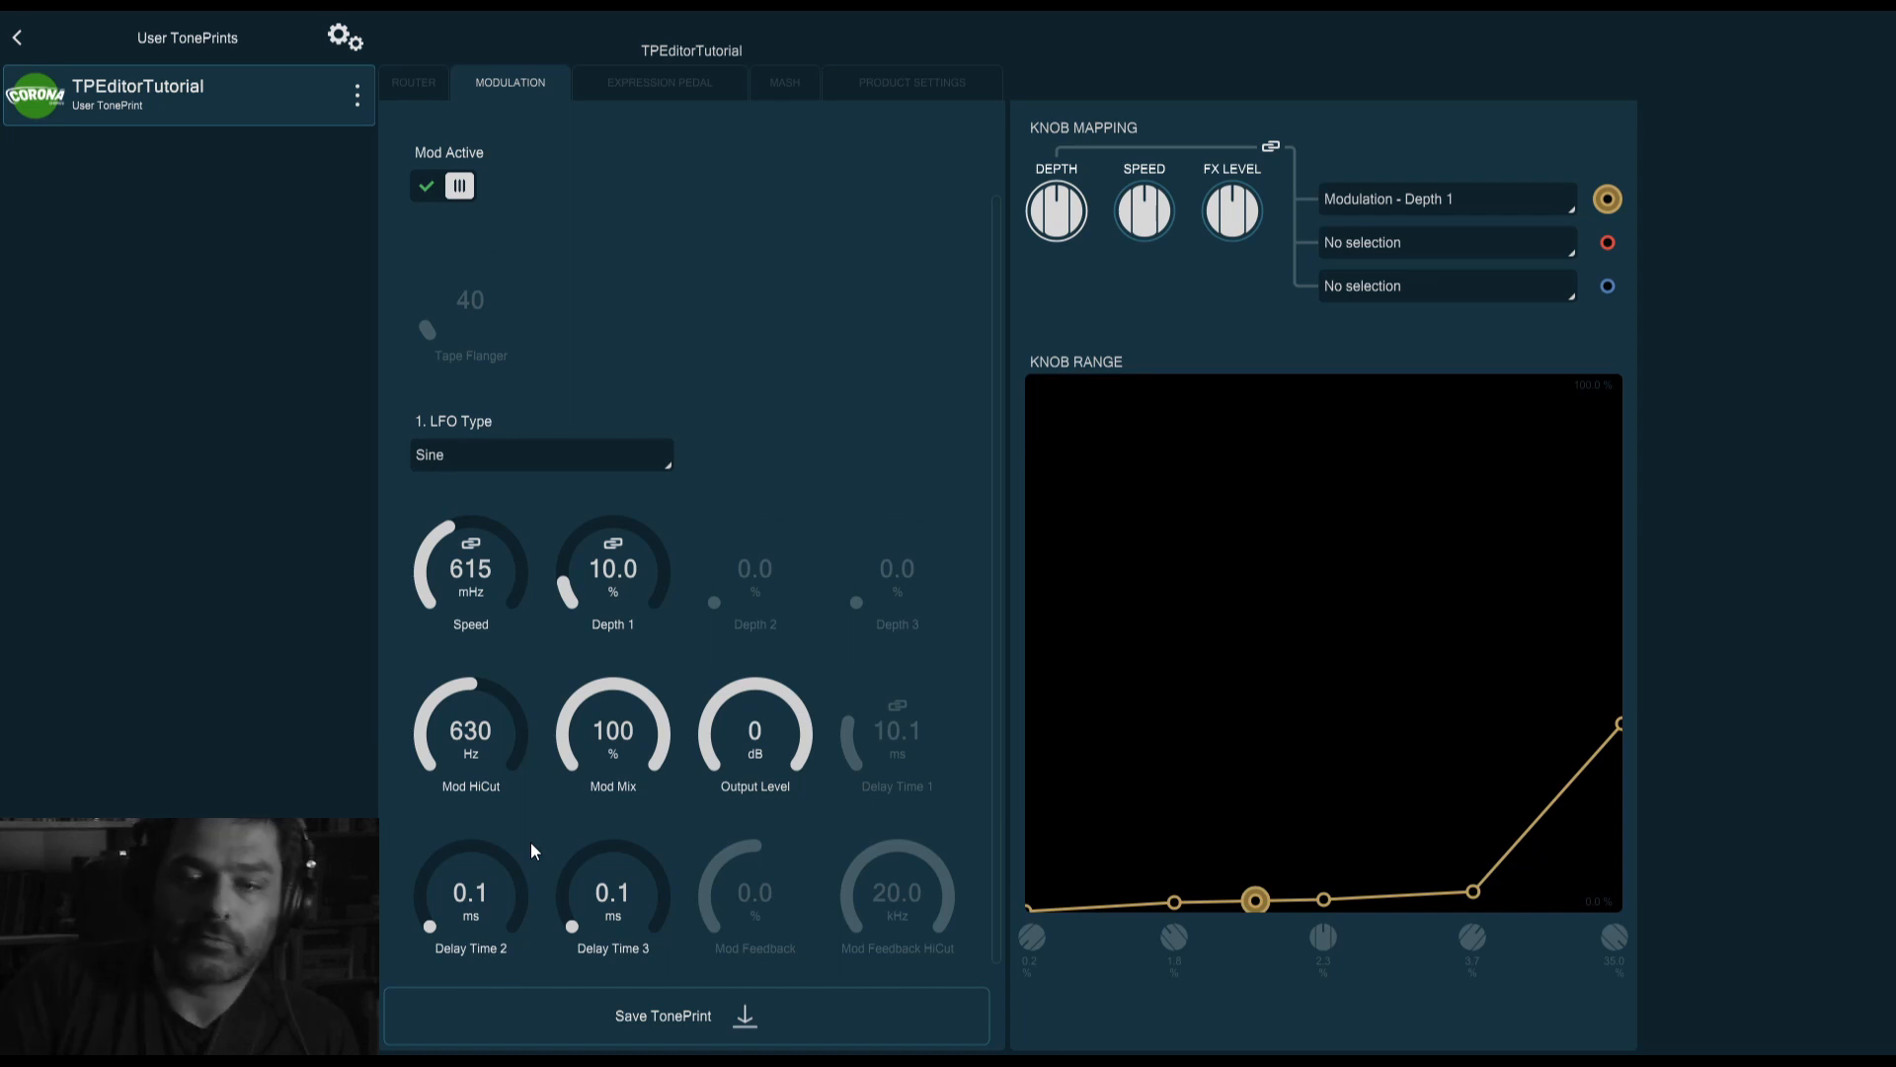
Recheck the router's Kill Dry setting, and compare Mod HiCut at 20 kHz and 22.4 Hz, leaving it at 22.4 Hz
click(435, 79)
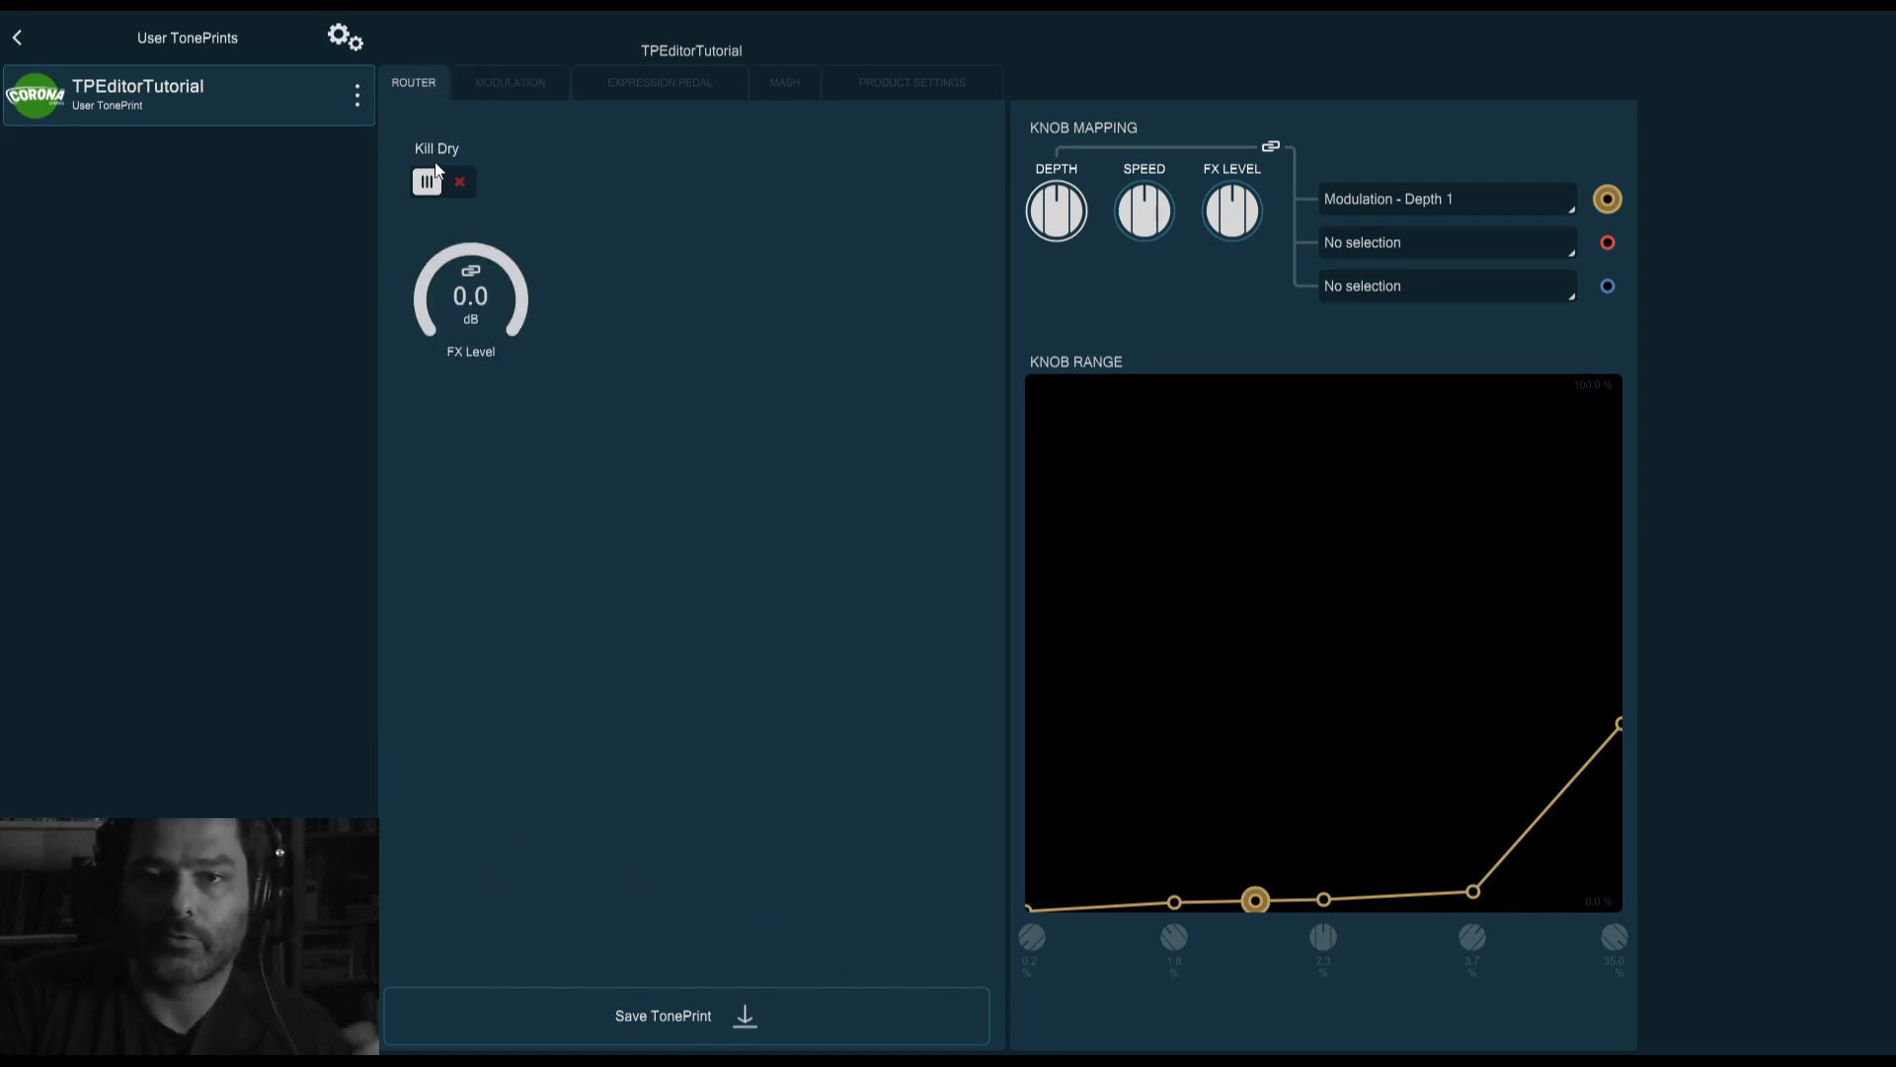
click(506, 82)
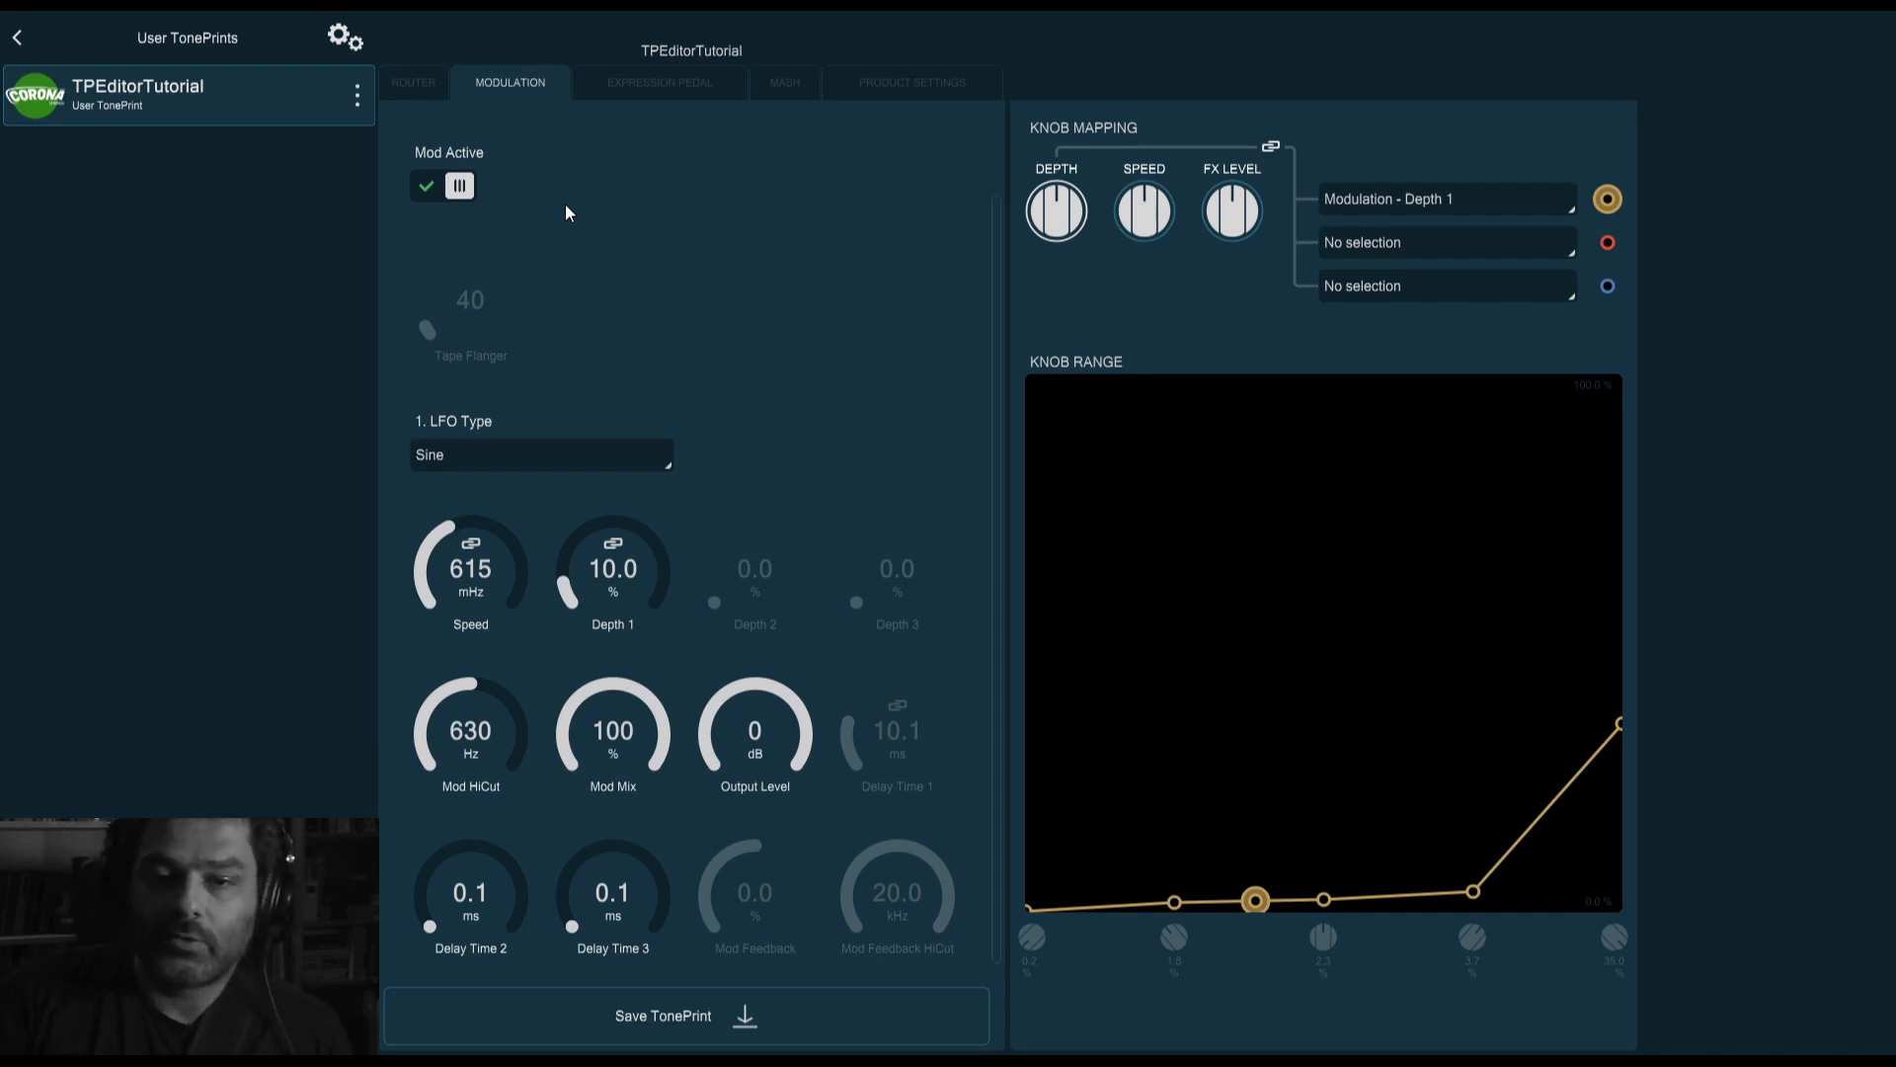
drag(484, 752, 585, 367)
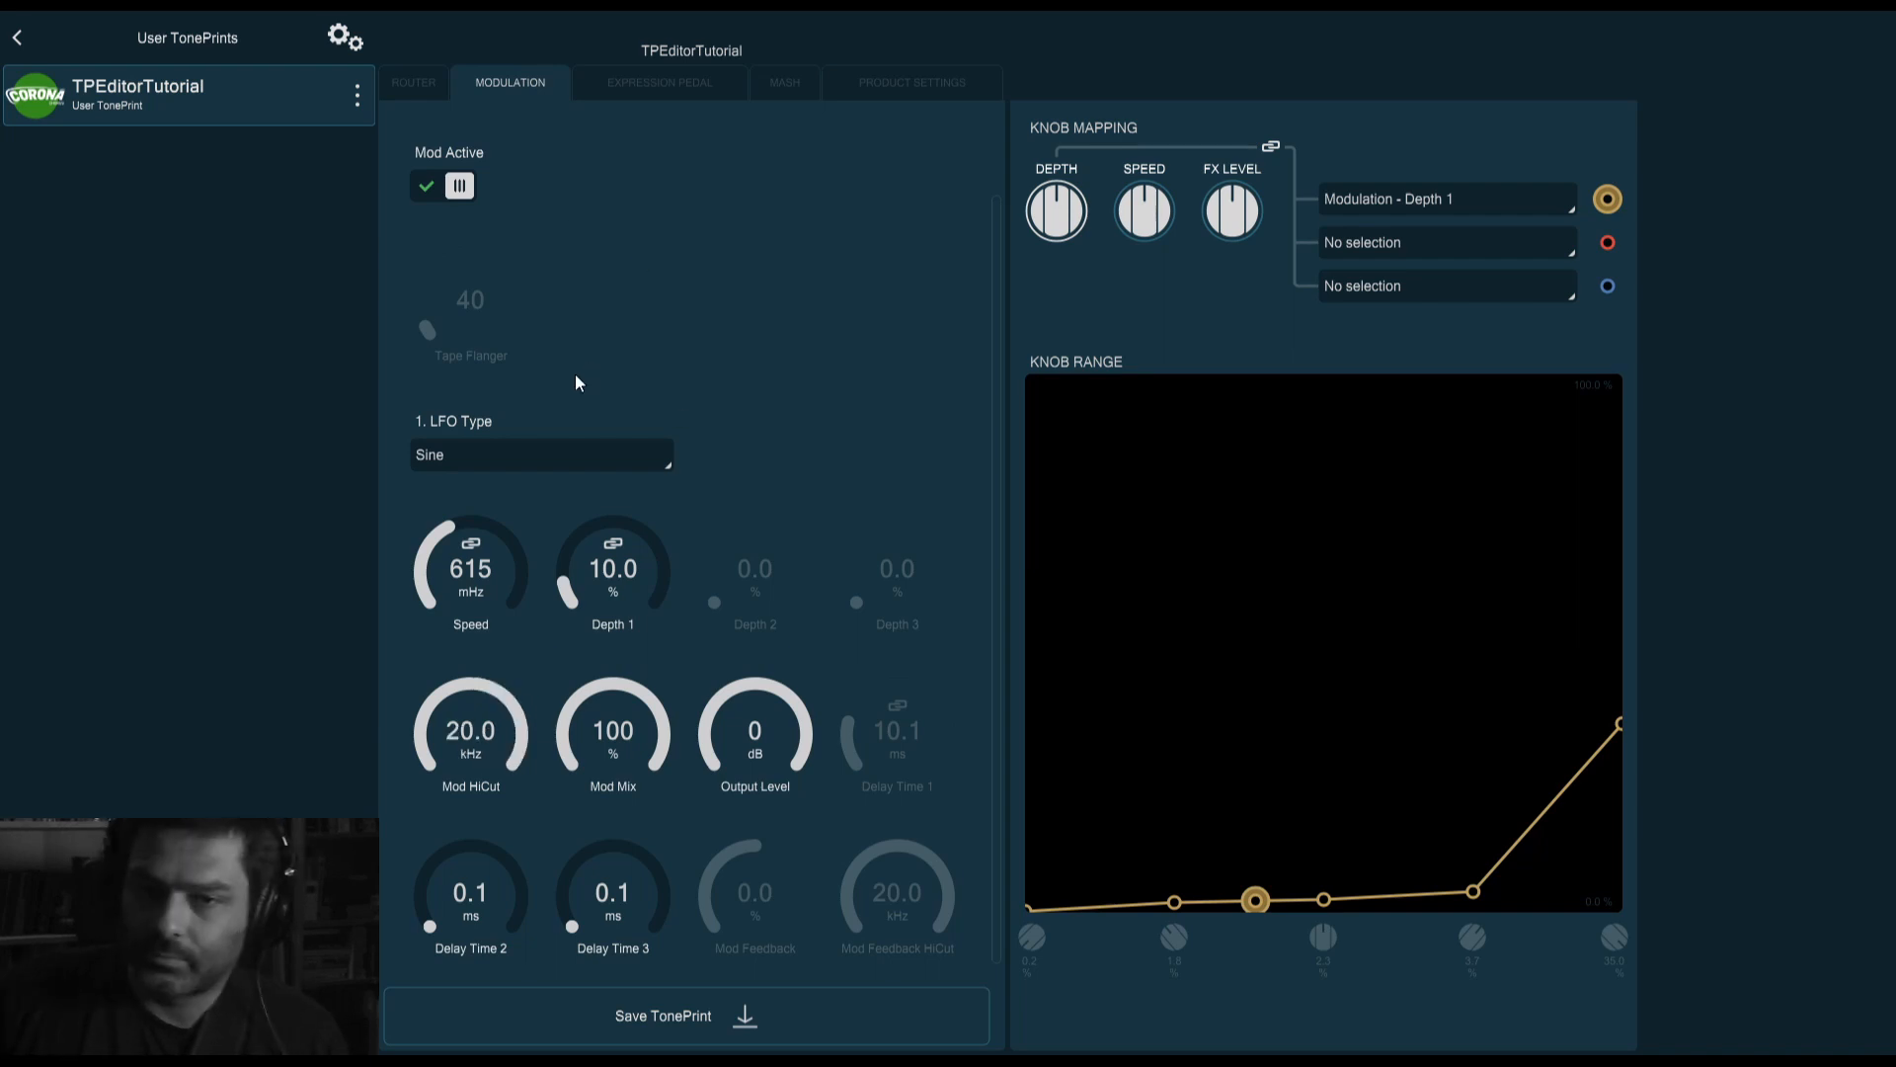
drag(498, 780, 518, 1020)
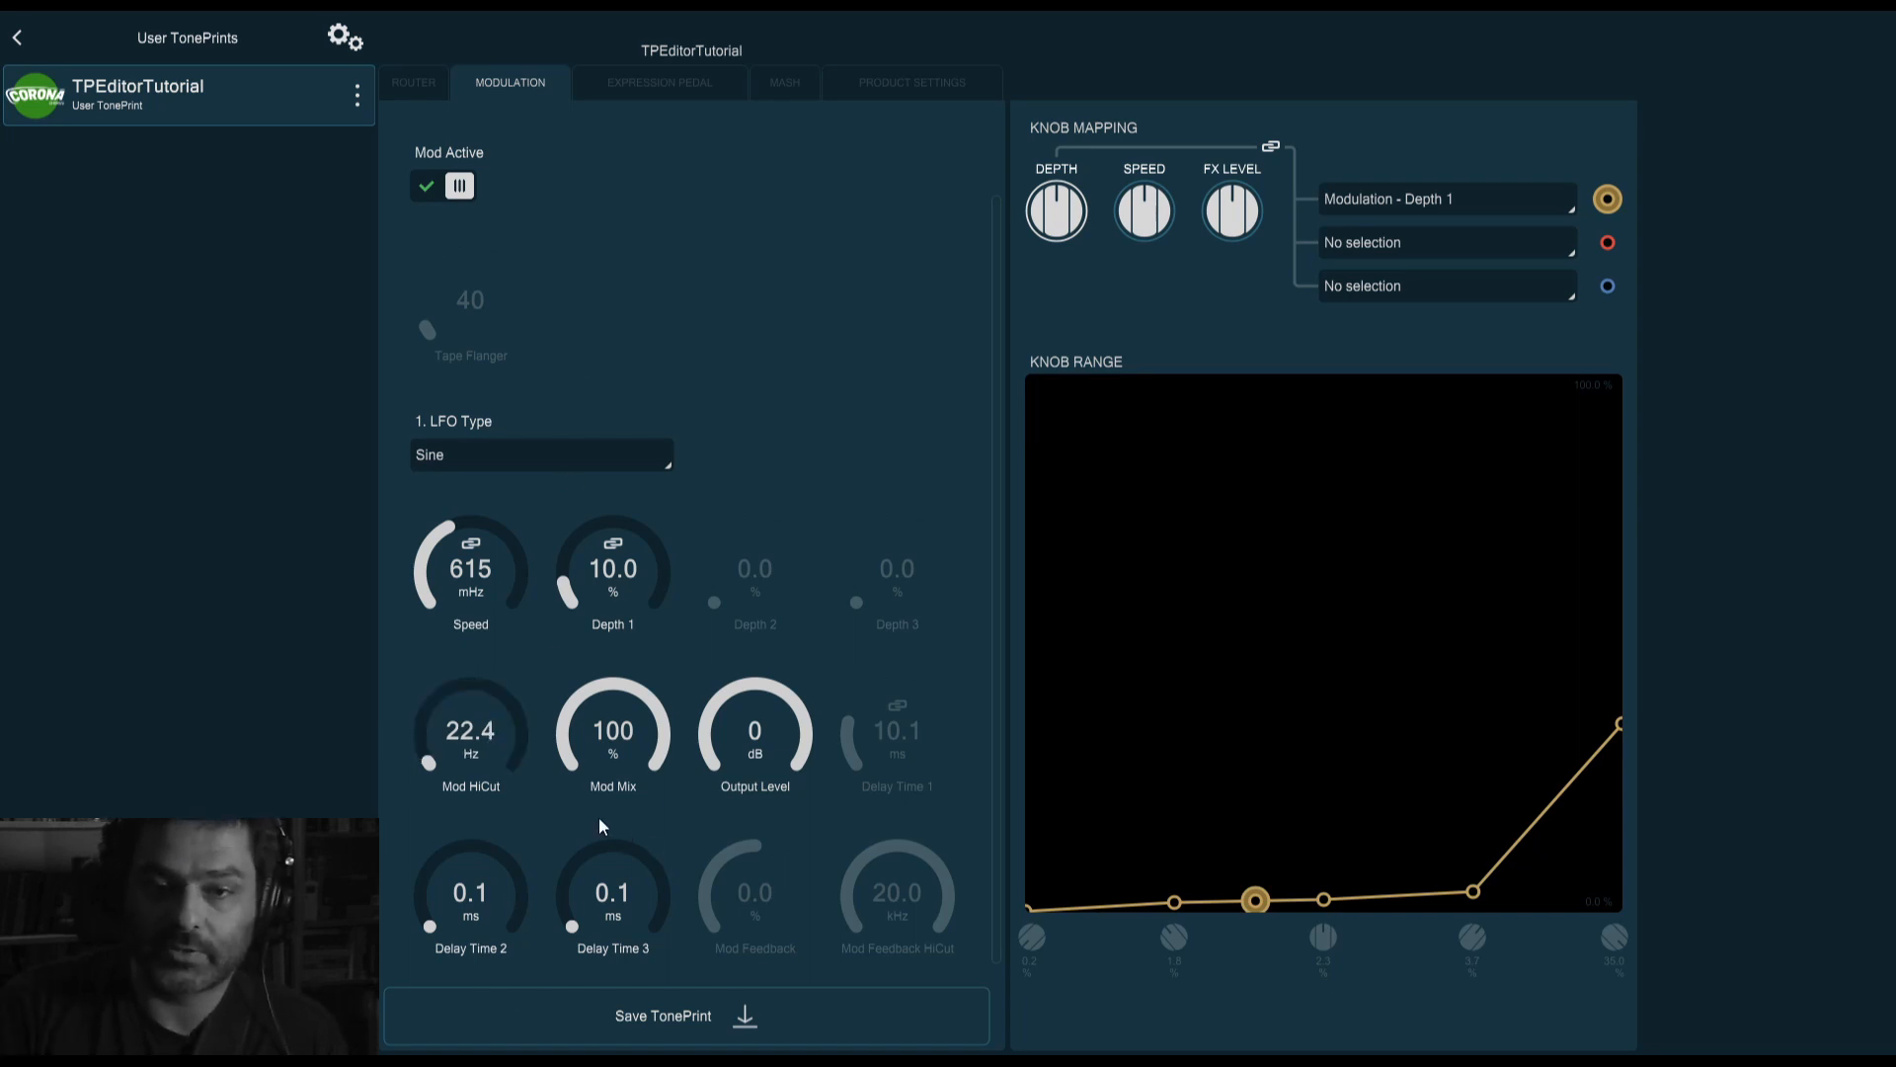
Lower Mod HiCut to 20 Hz, restore it to 20 kHz, and check the router's FX Level
drag(429, 759, 426, 810)
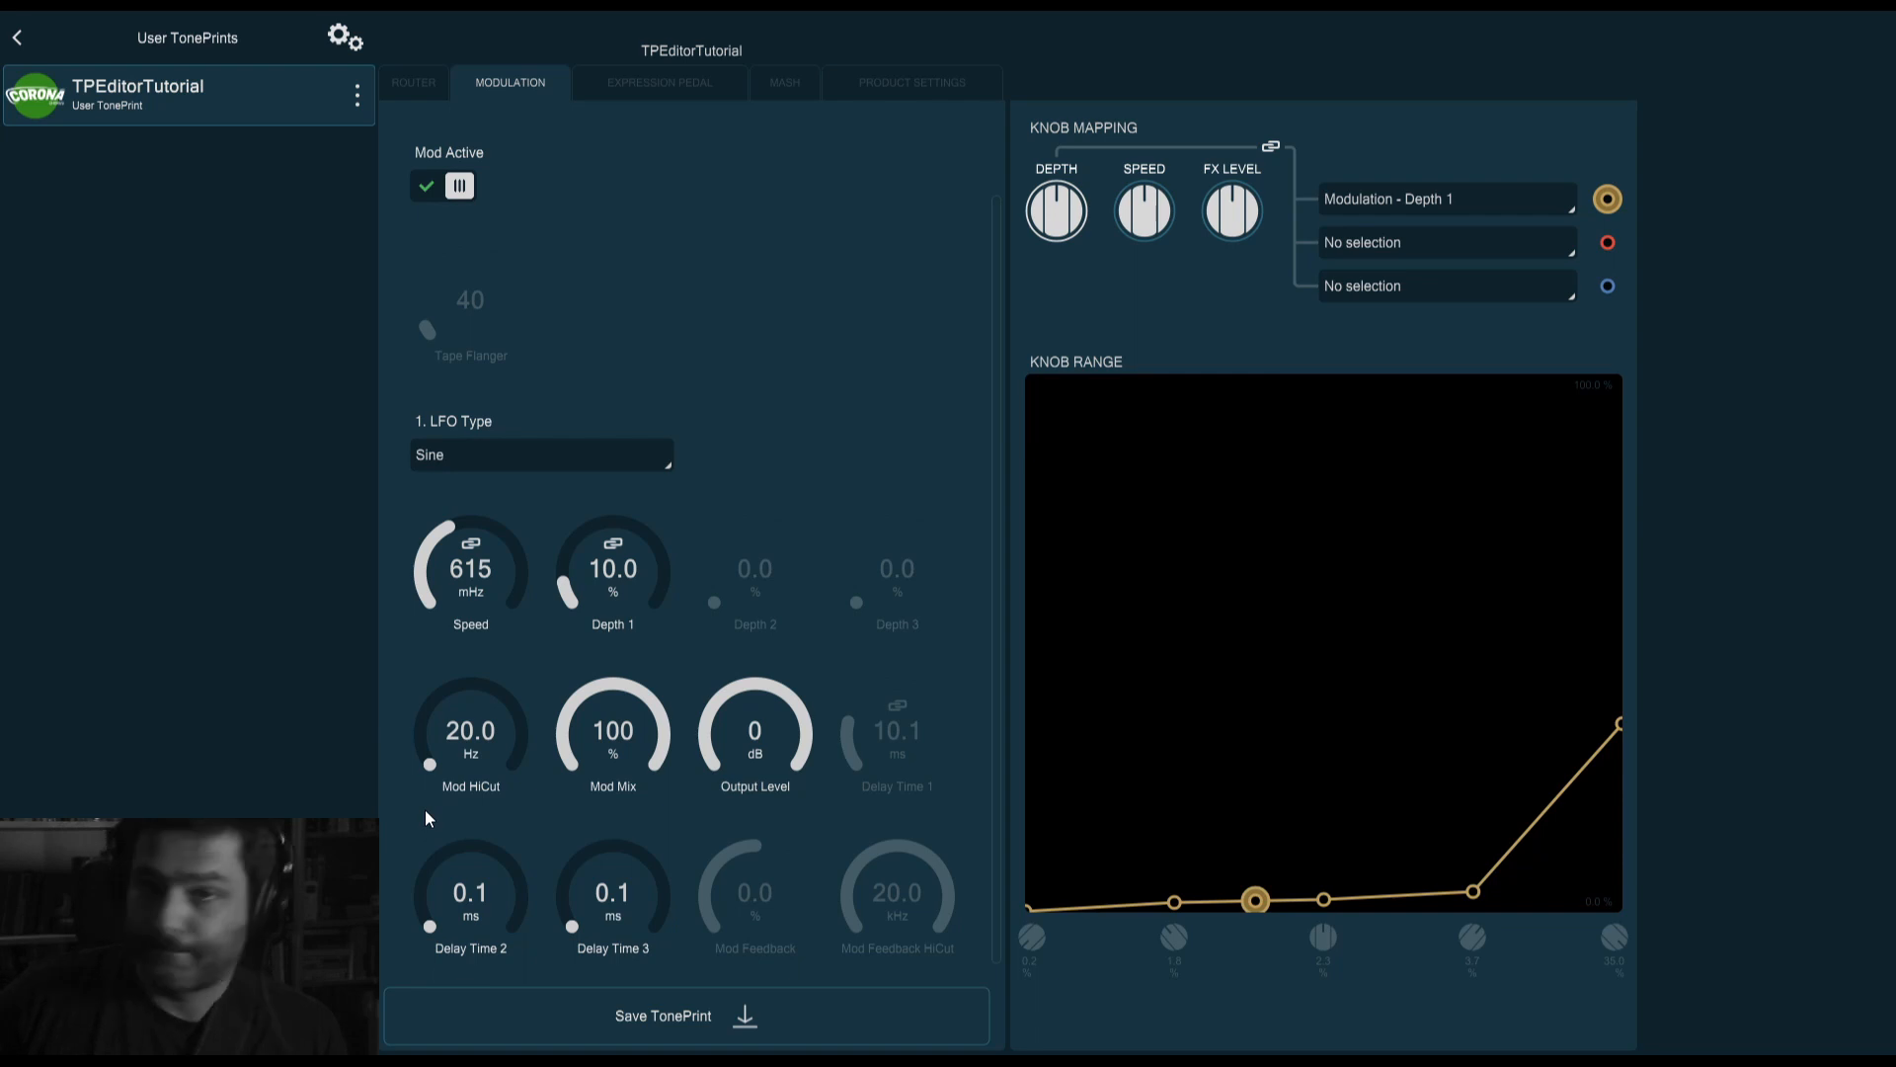
drag(475, 762, 583, 273)
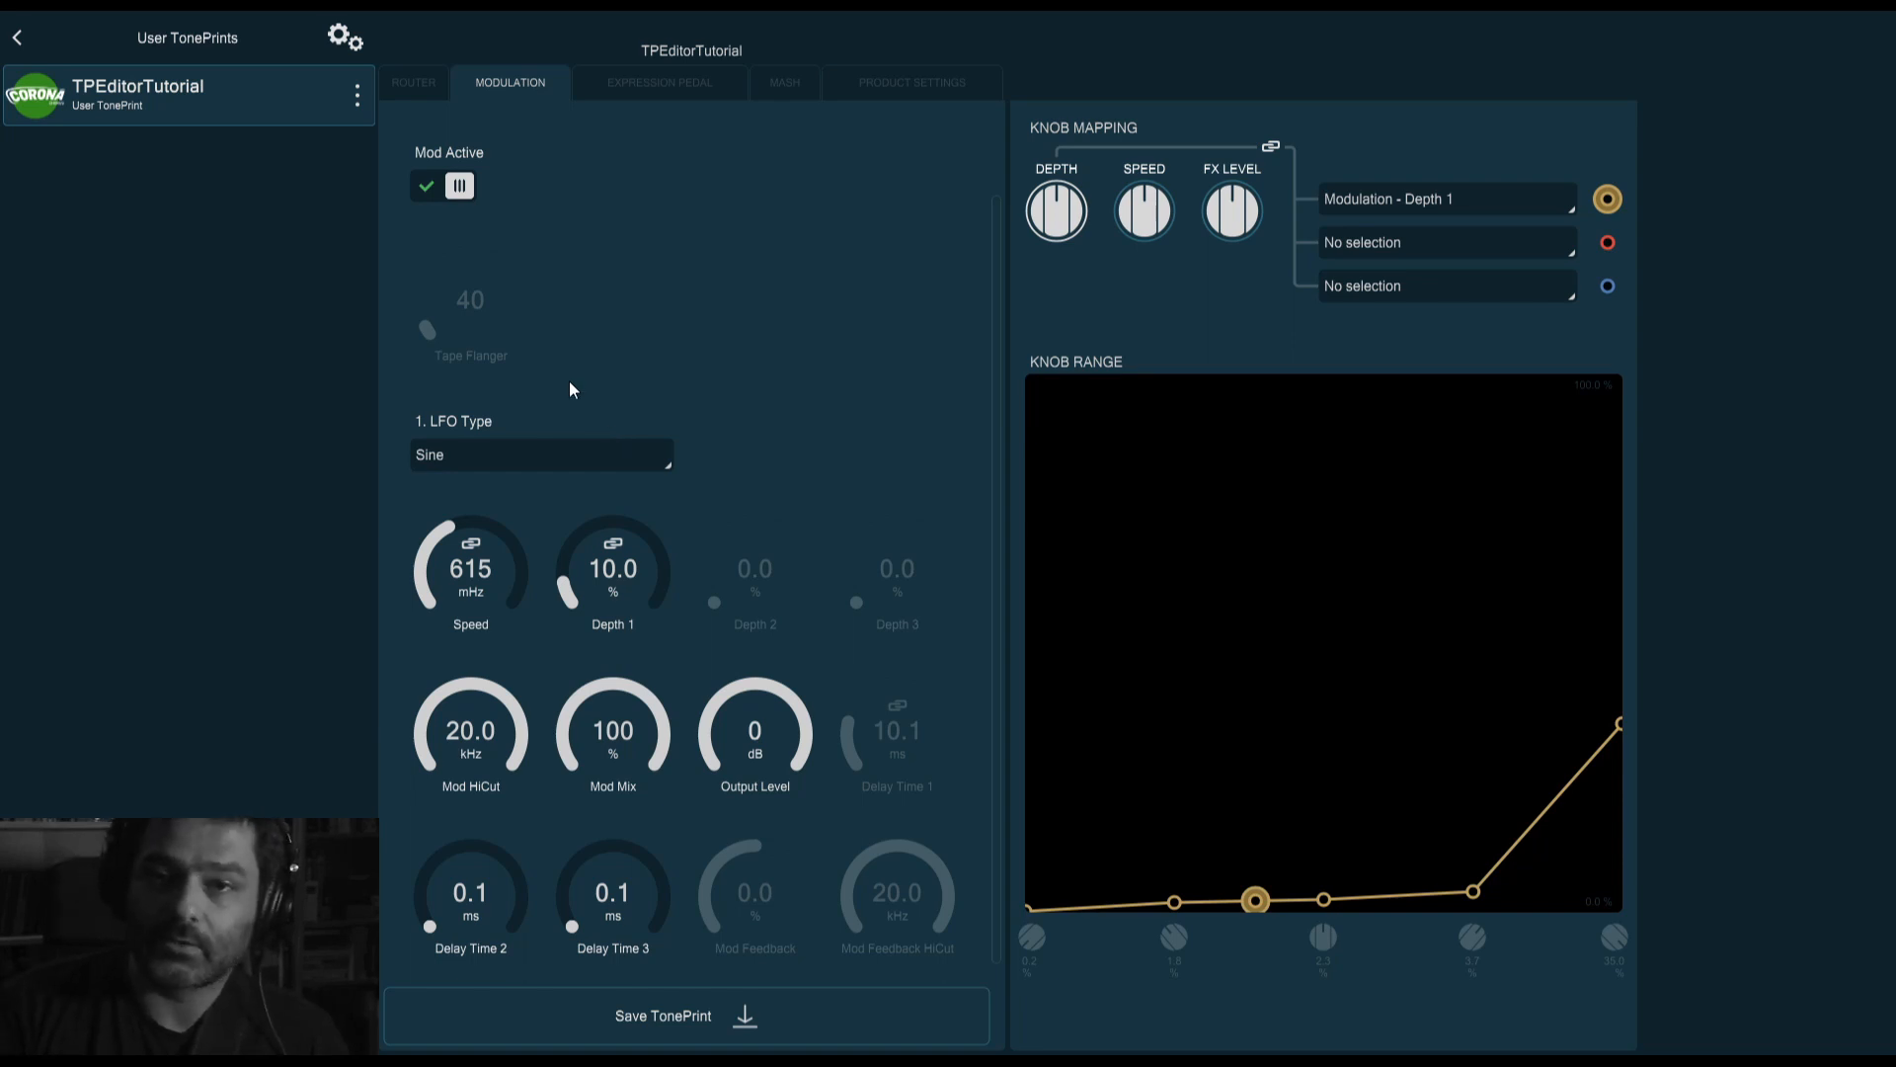
click(414, 89)
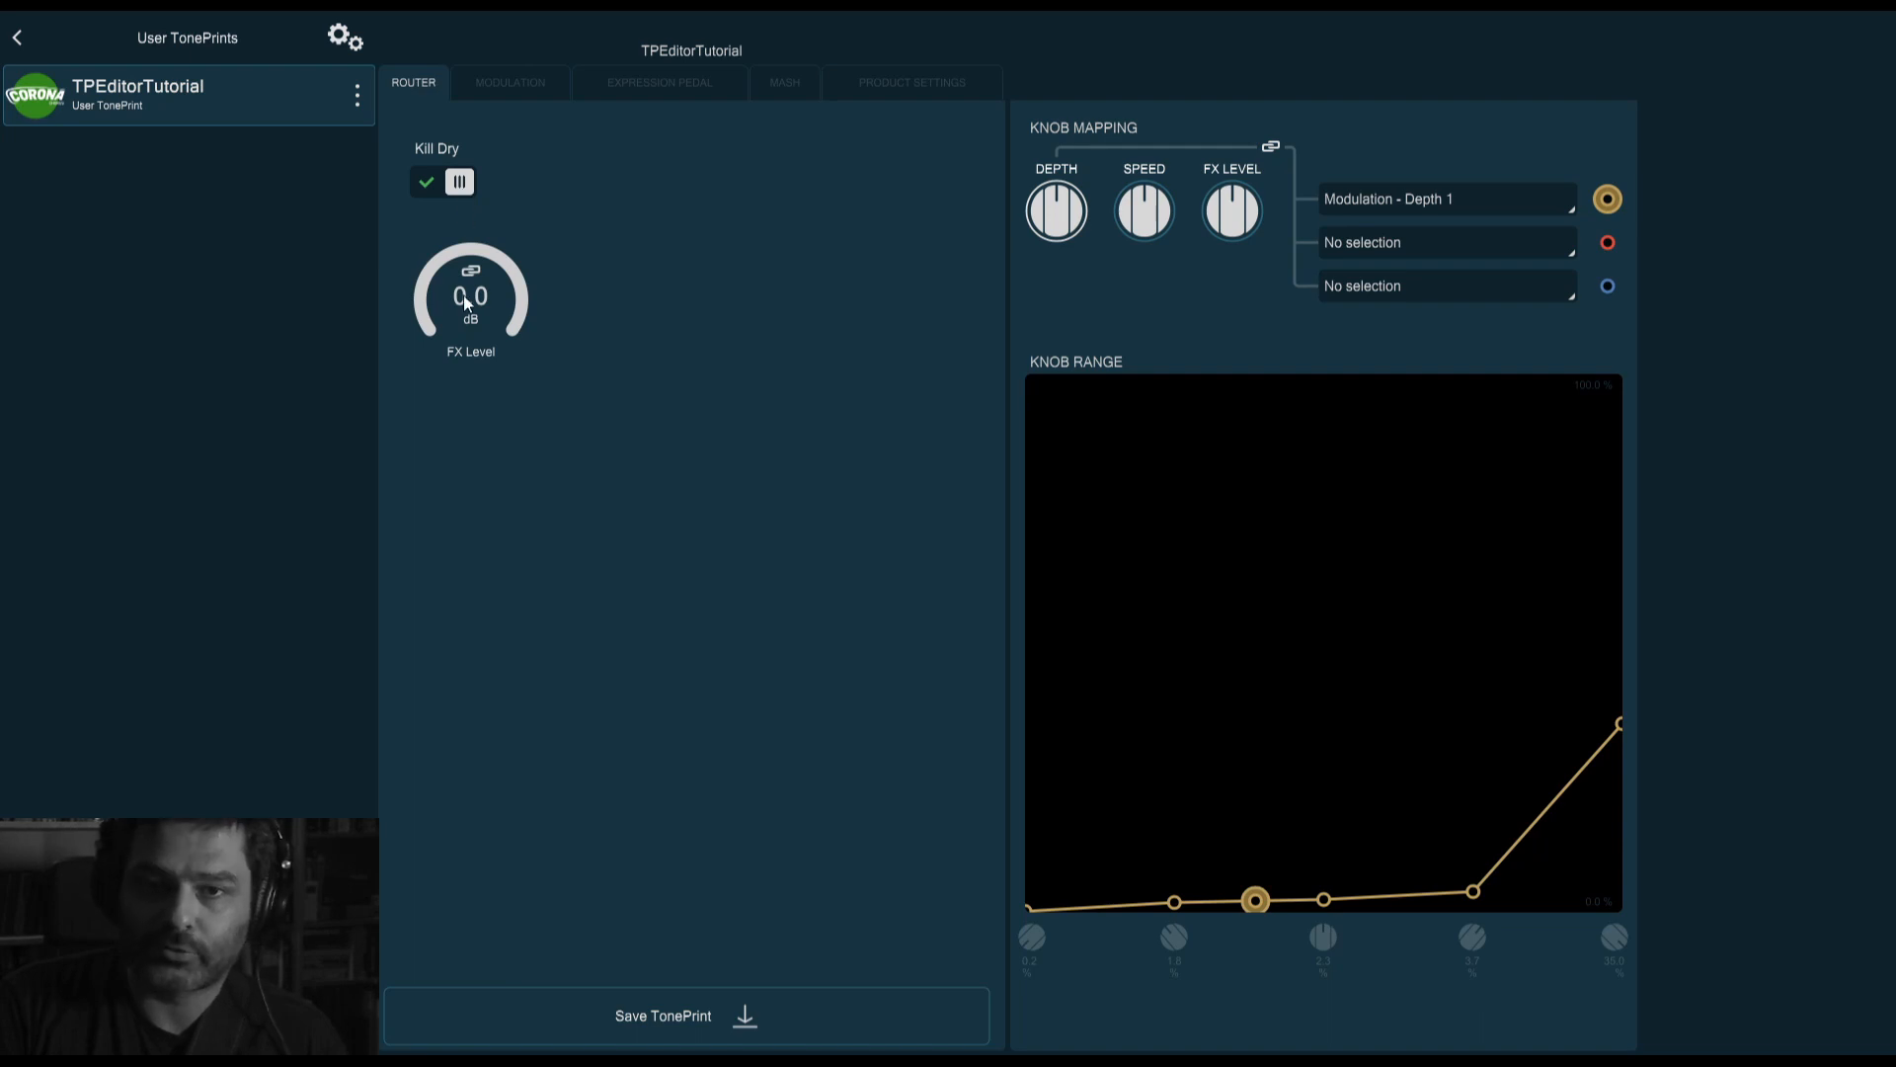
Raise the modulation Depth 1 to 56.4 % and Speed to 1.25 Hz
click(513, 83)
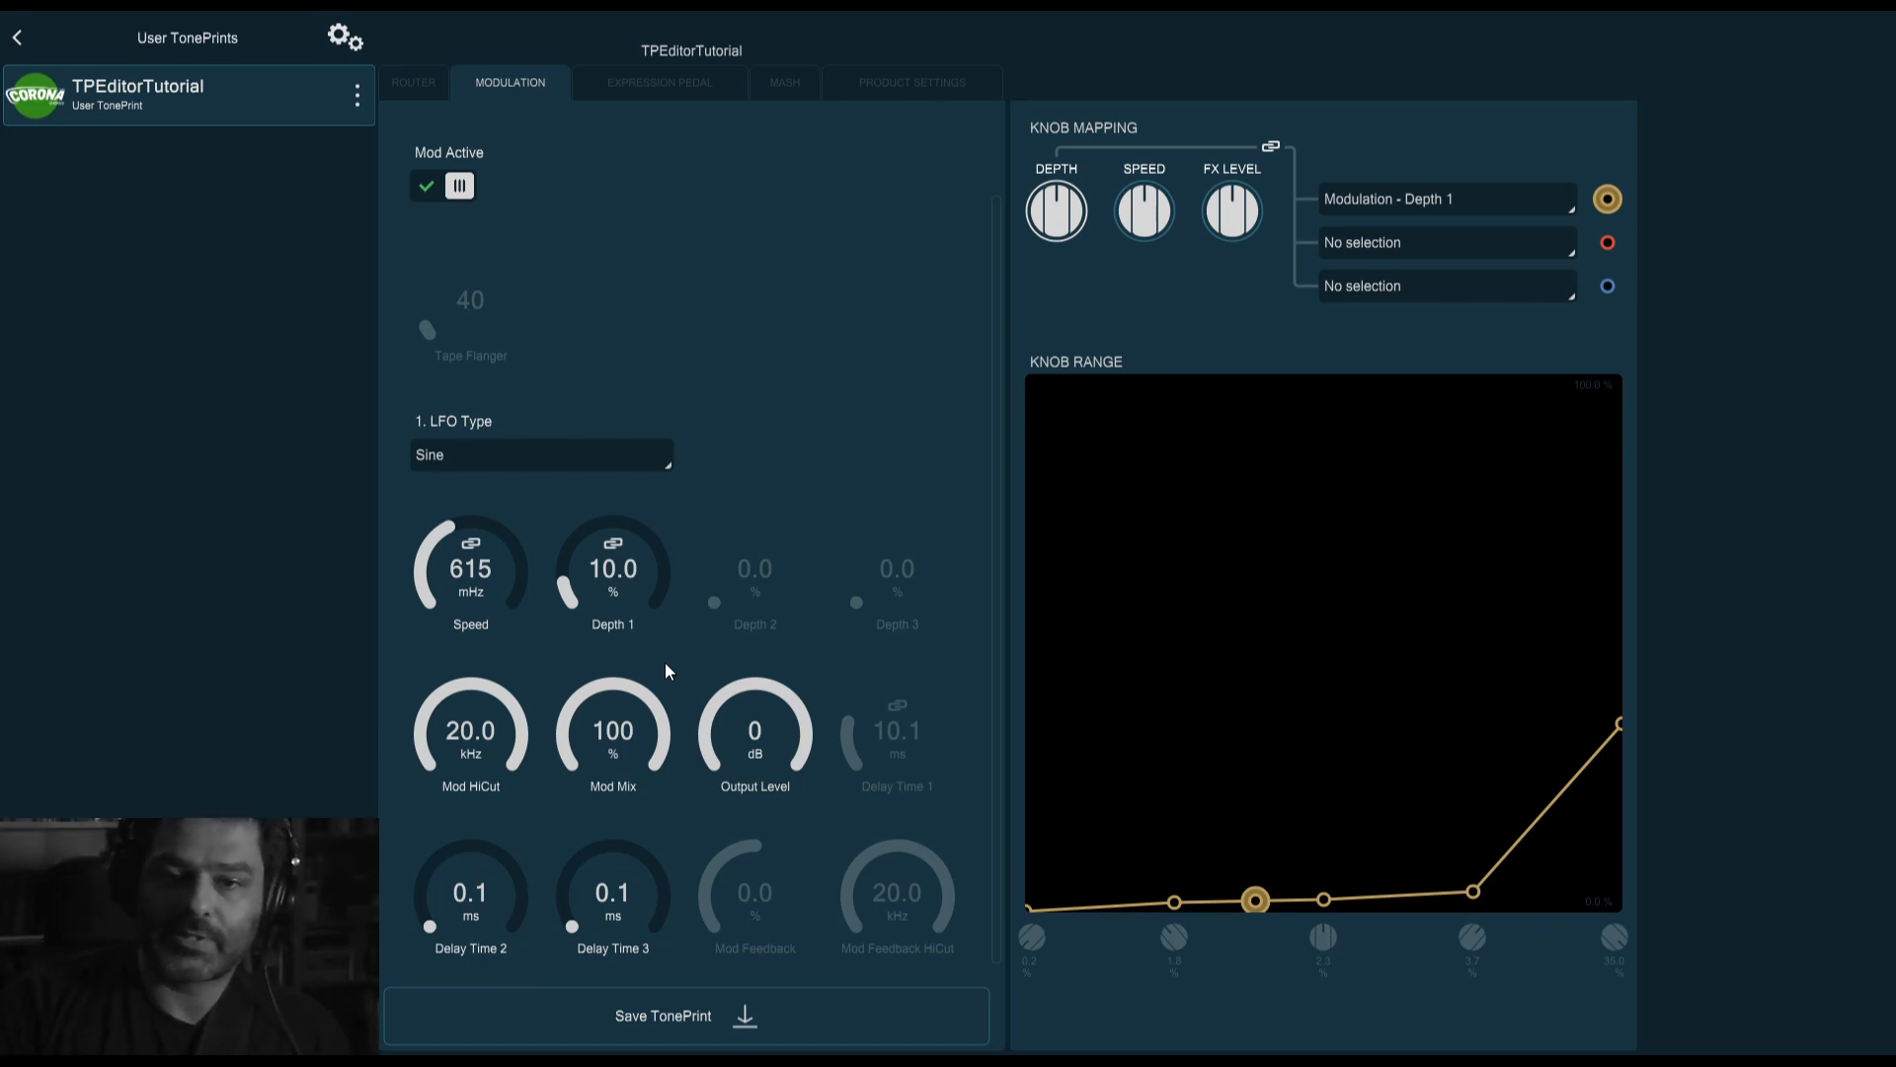
drag(620, 576, 620, 475)
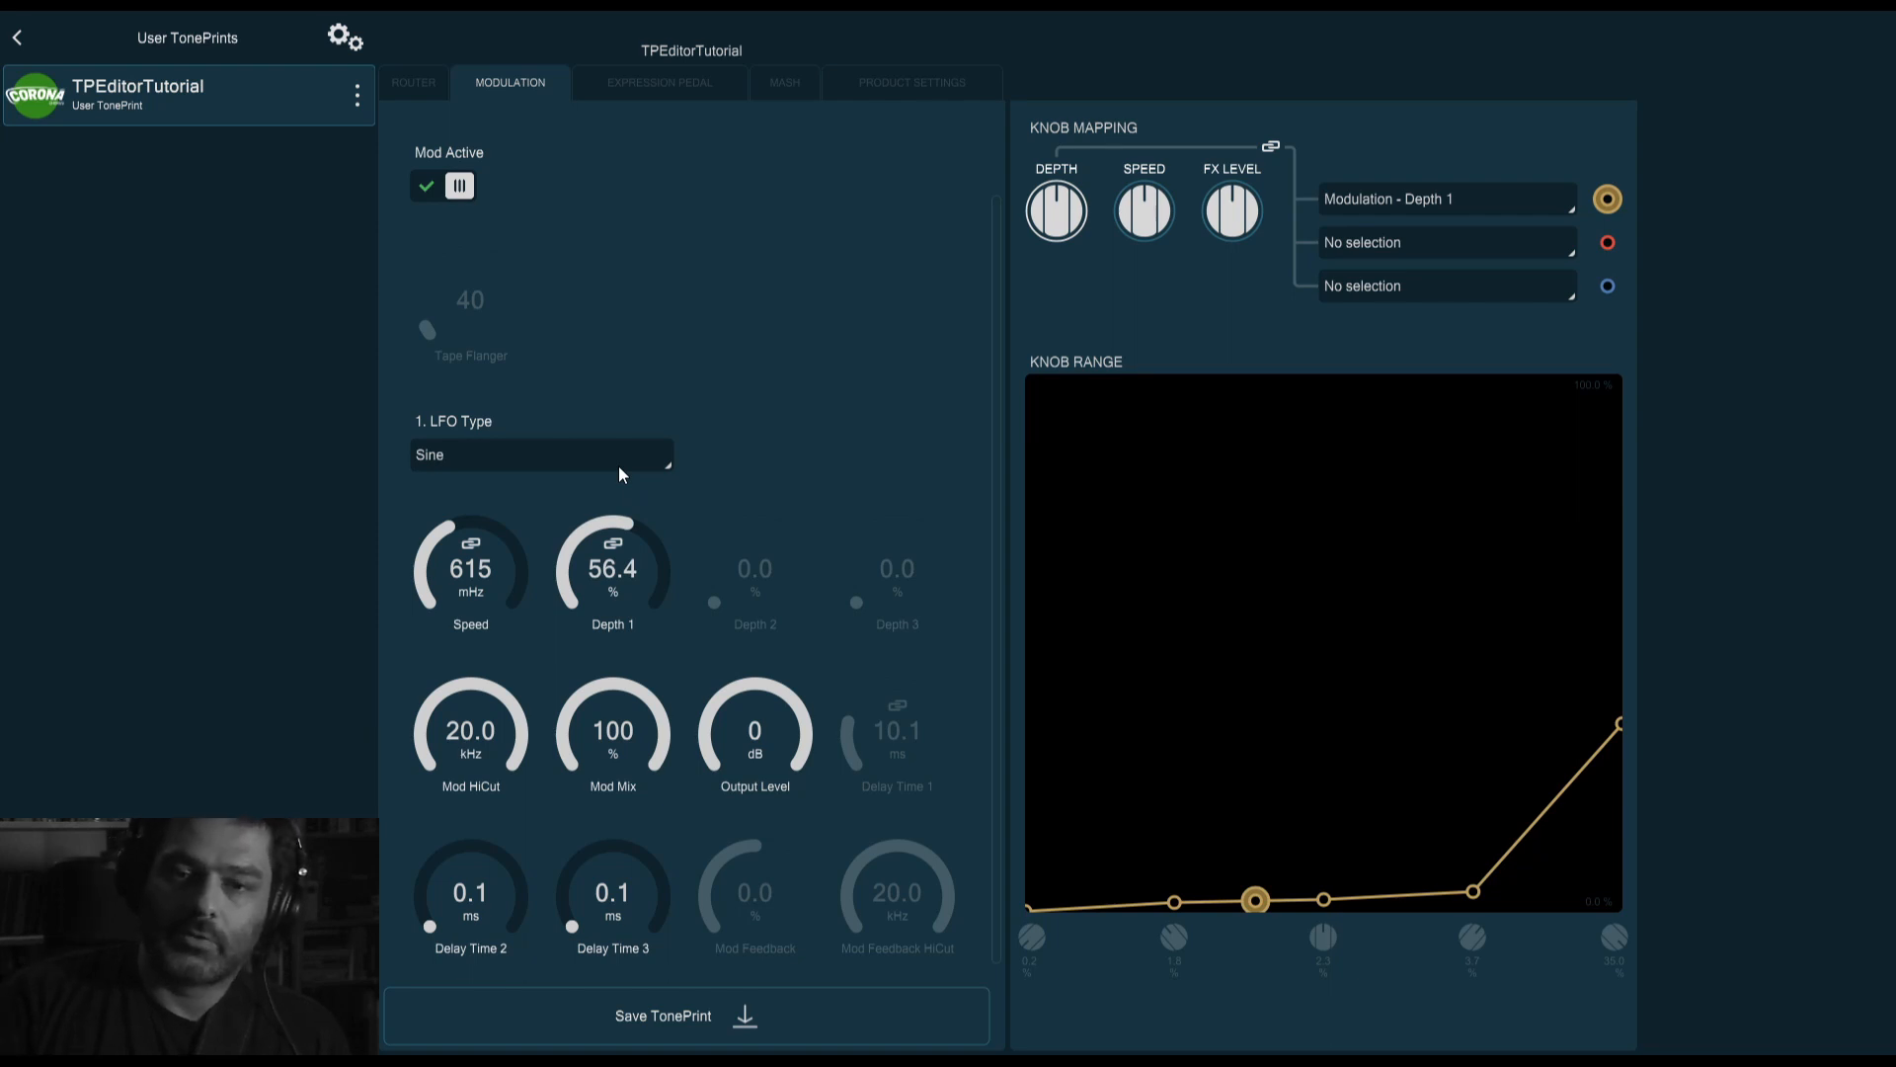
drag(509, 557, 514, 524)
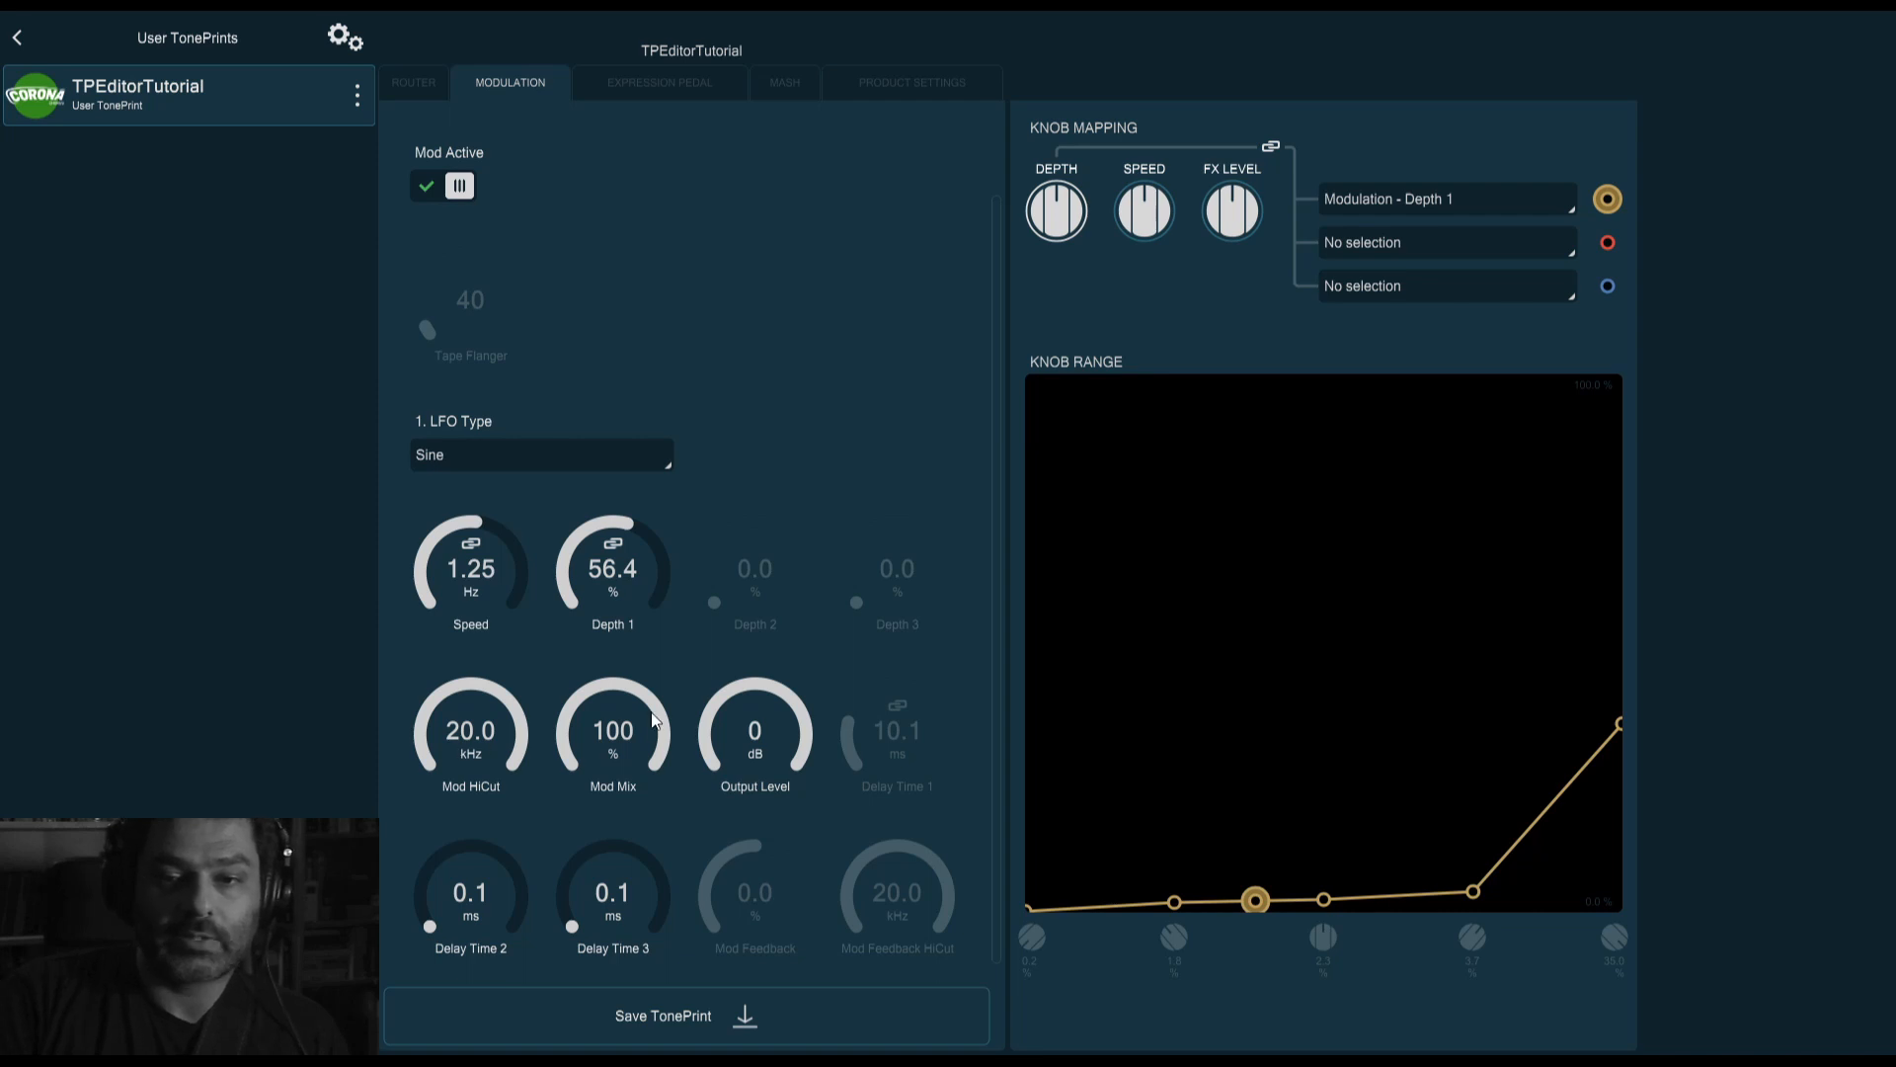
Lower Mod Mix to 50 % and Depth 1 to 10 %, and return Mod Mix to 100 %
drag(656, 721, 632, 849)
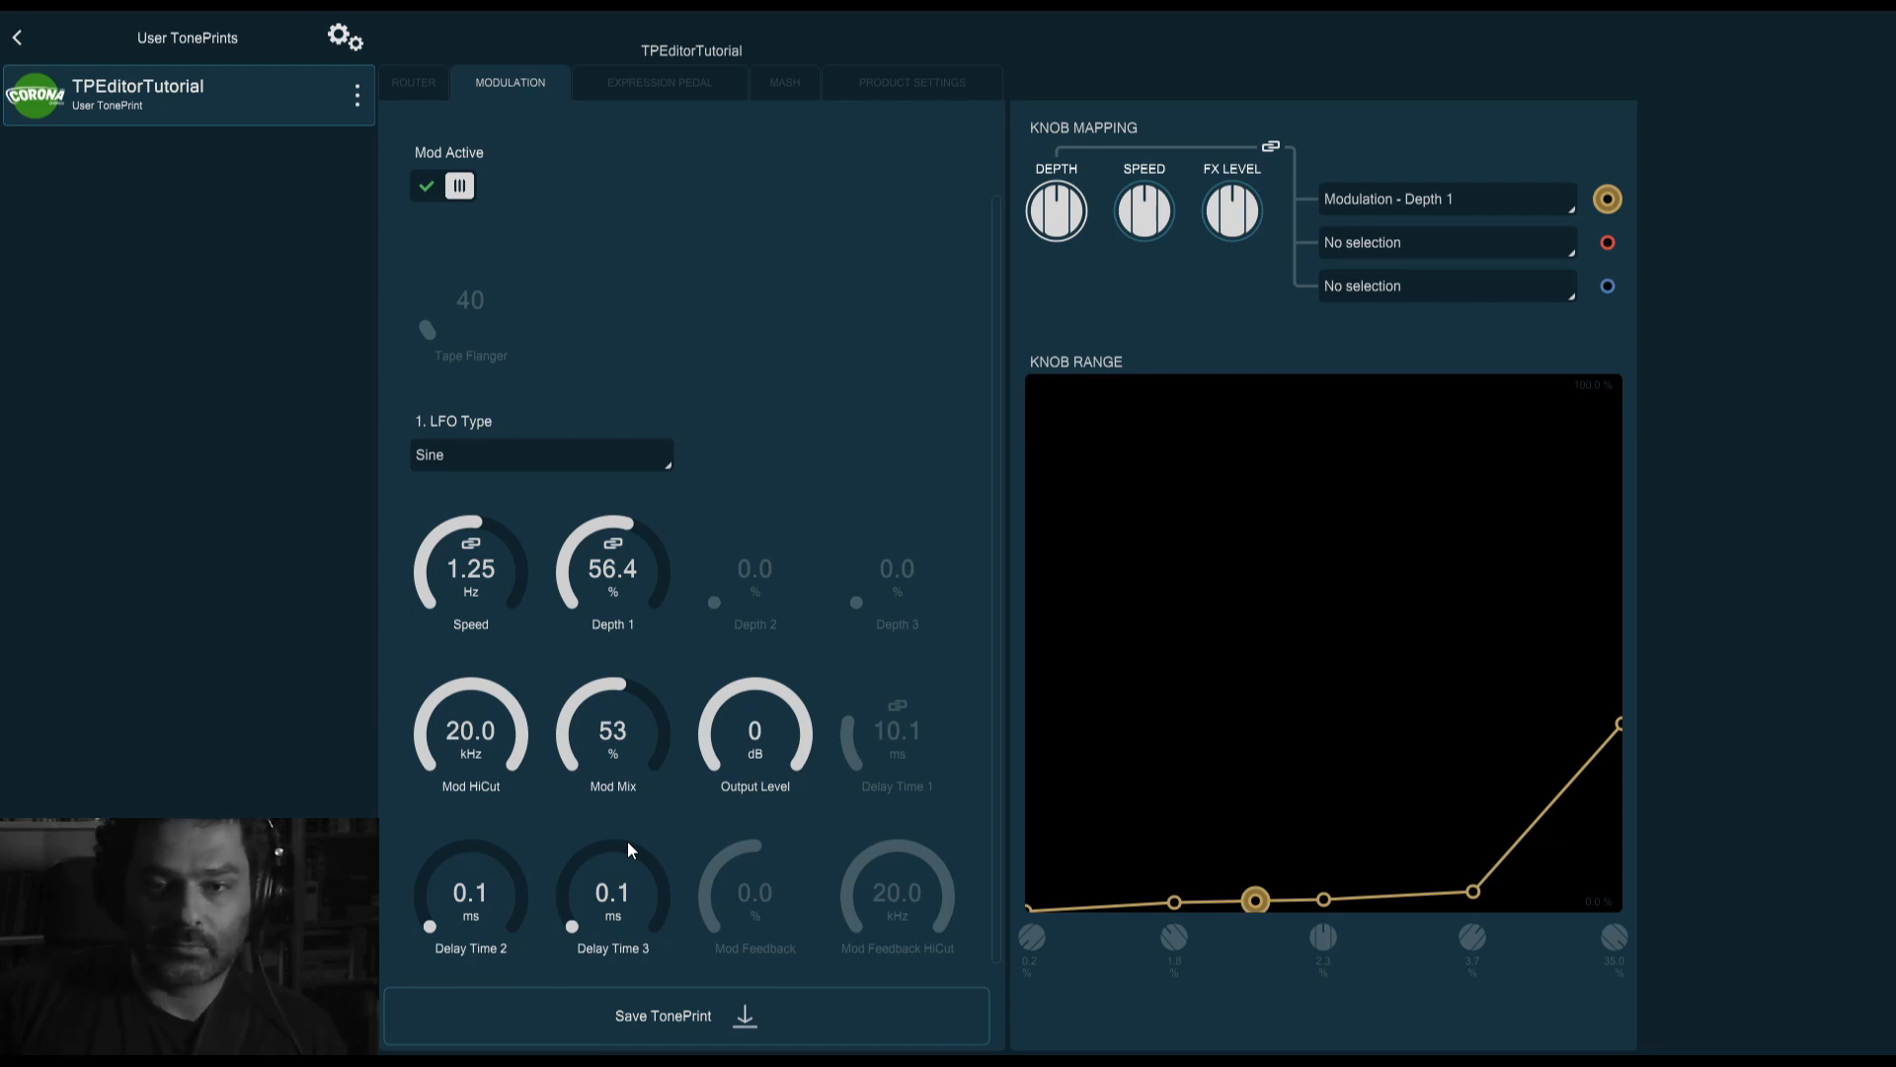
scroll(615, 754, down, 3)
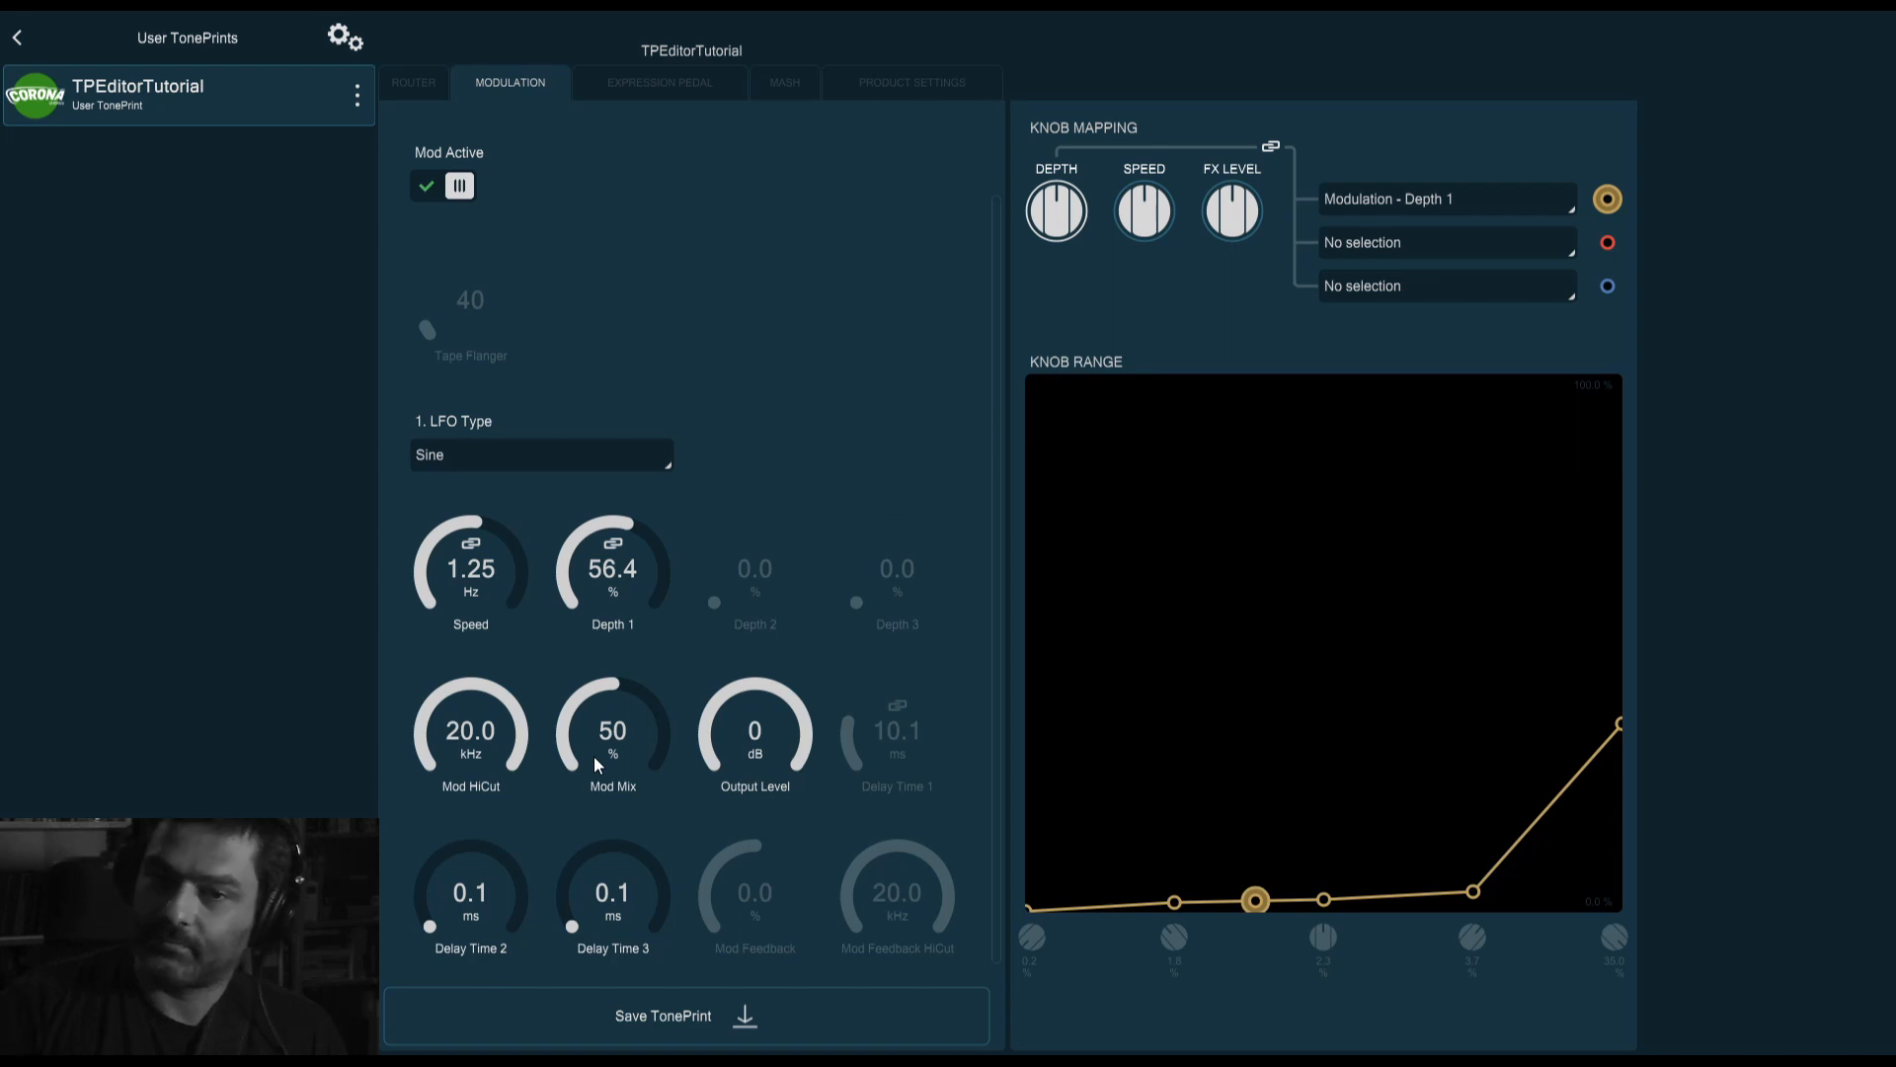
drag(612, 571, 619, 679)
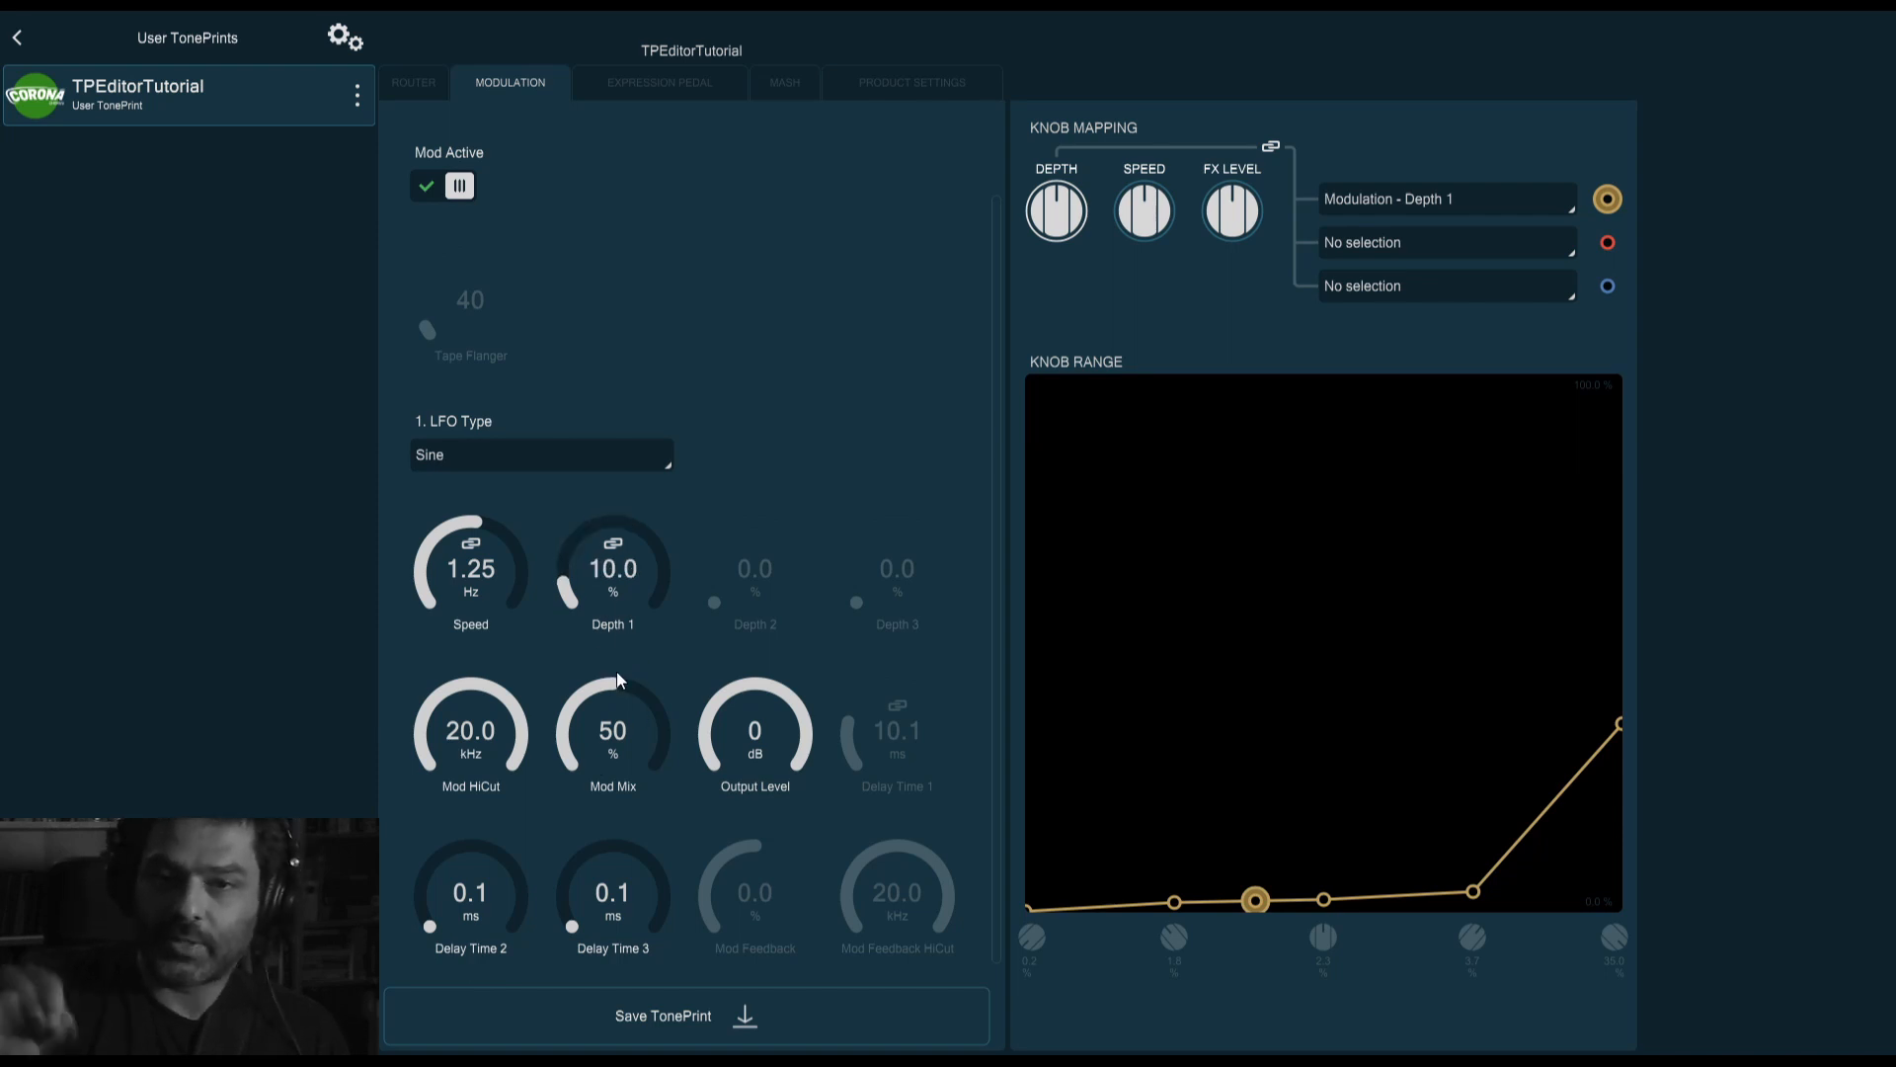
drag(619, 679, 674, 544)
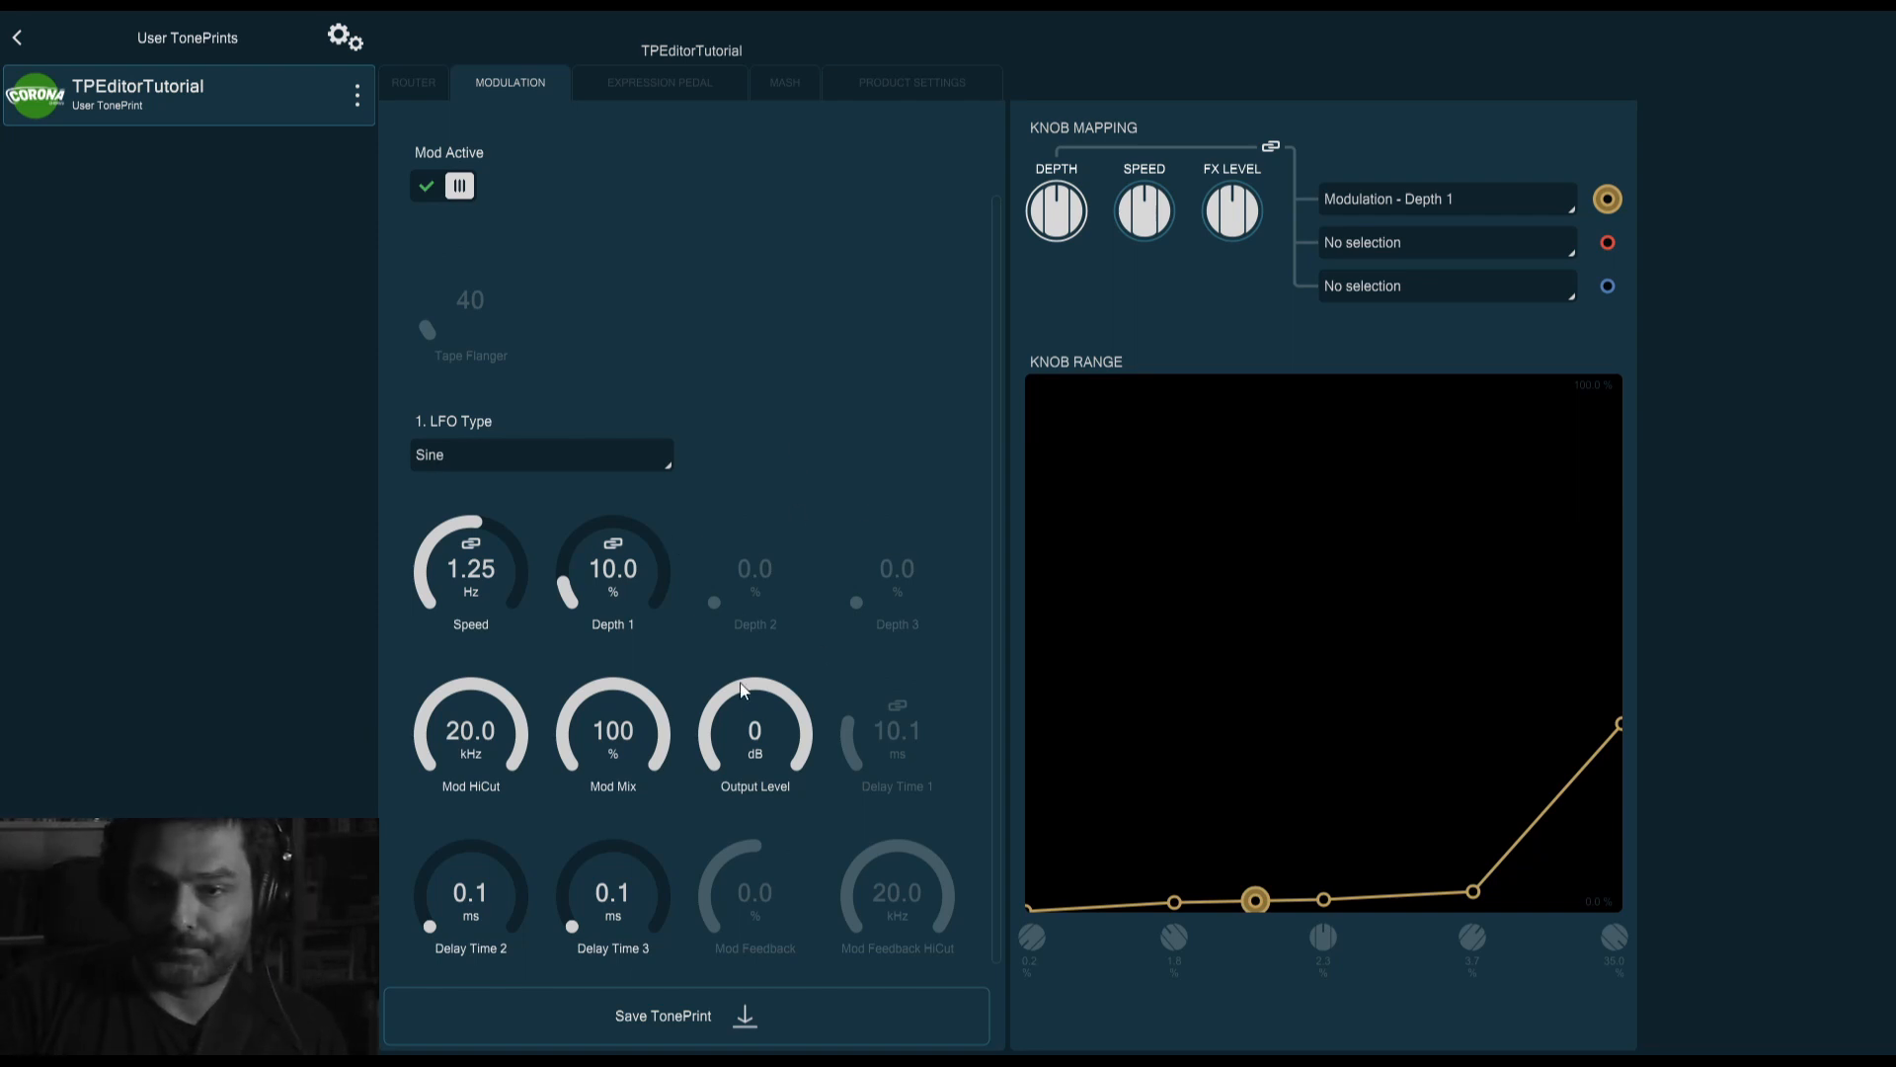
Drop the modulation Output Level to -100 dB, return it to 0 dB, and recheck the router's FX Level
drag(790, 731, 800, 1048)
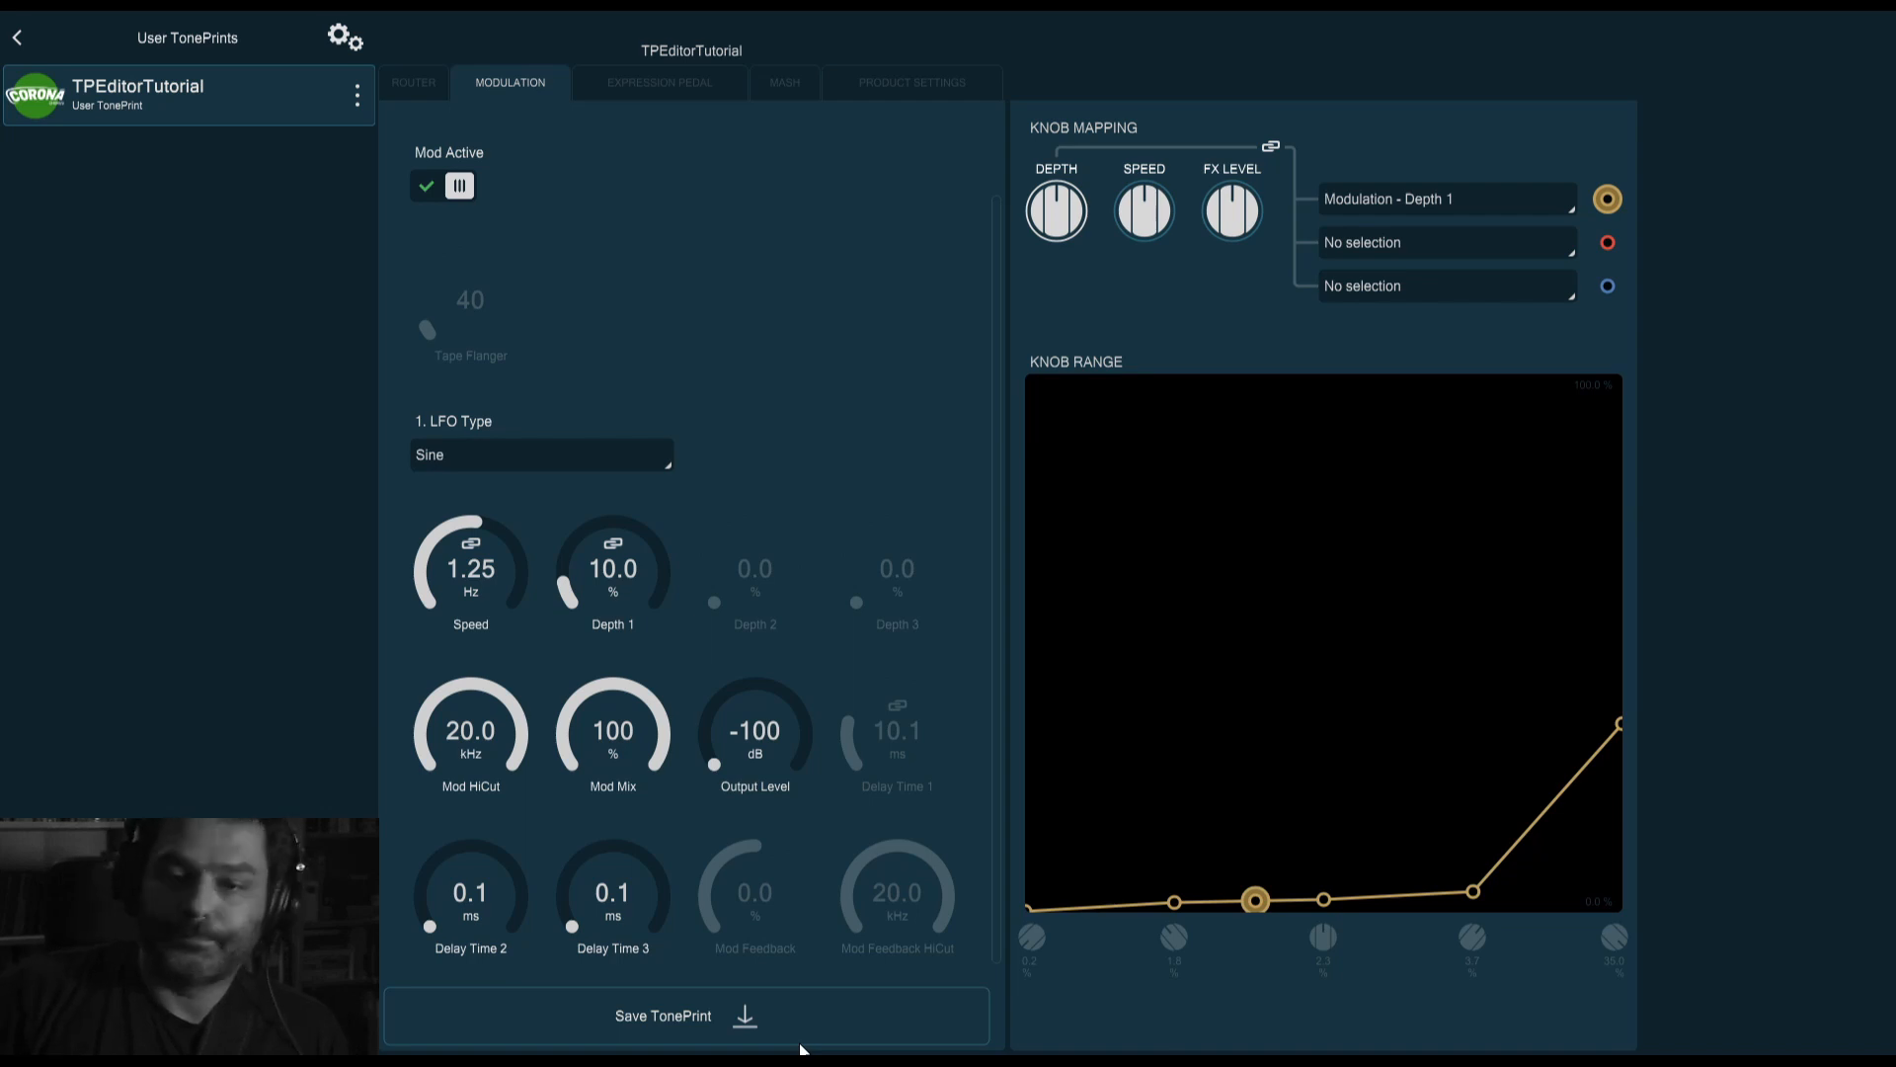
drag(742, 753, 833, 352)
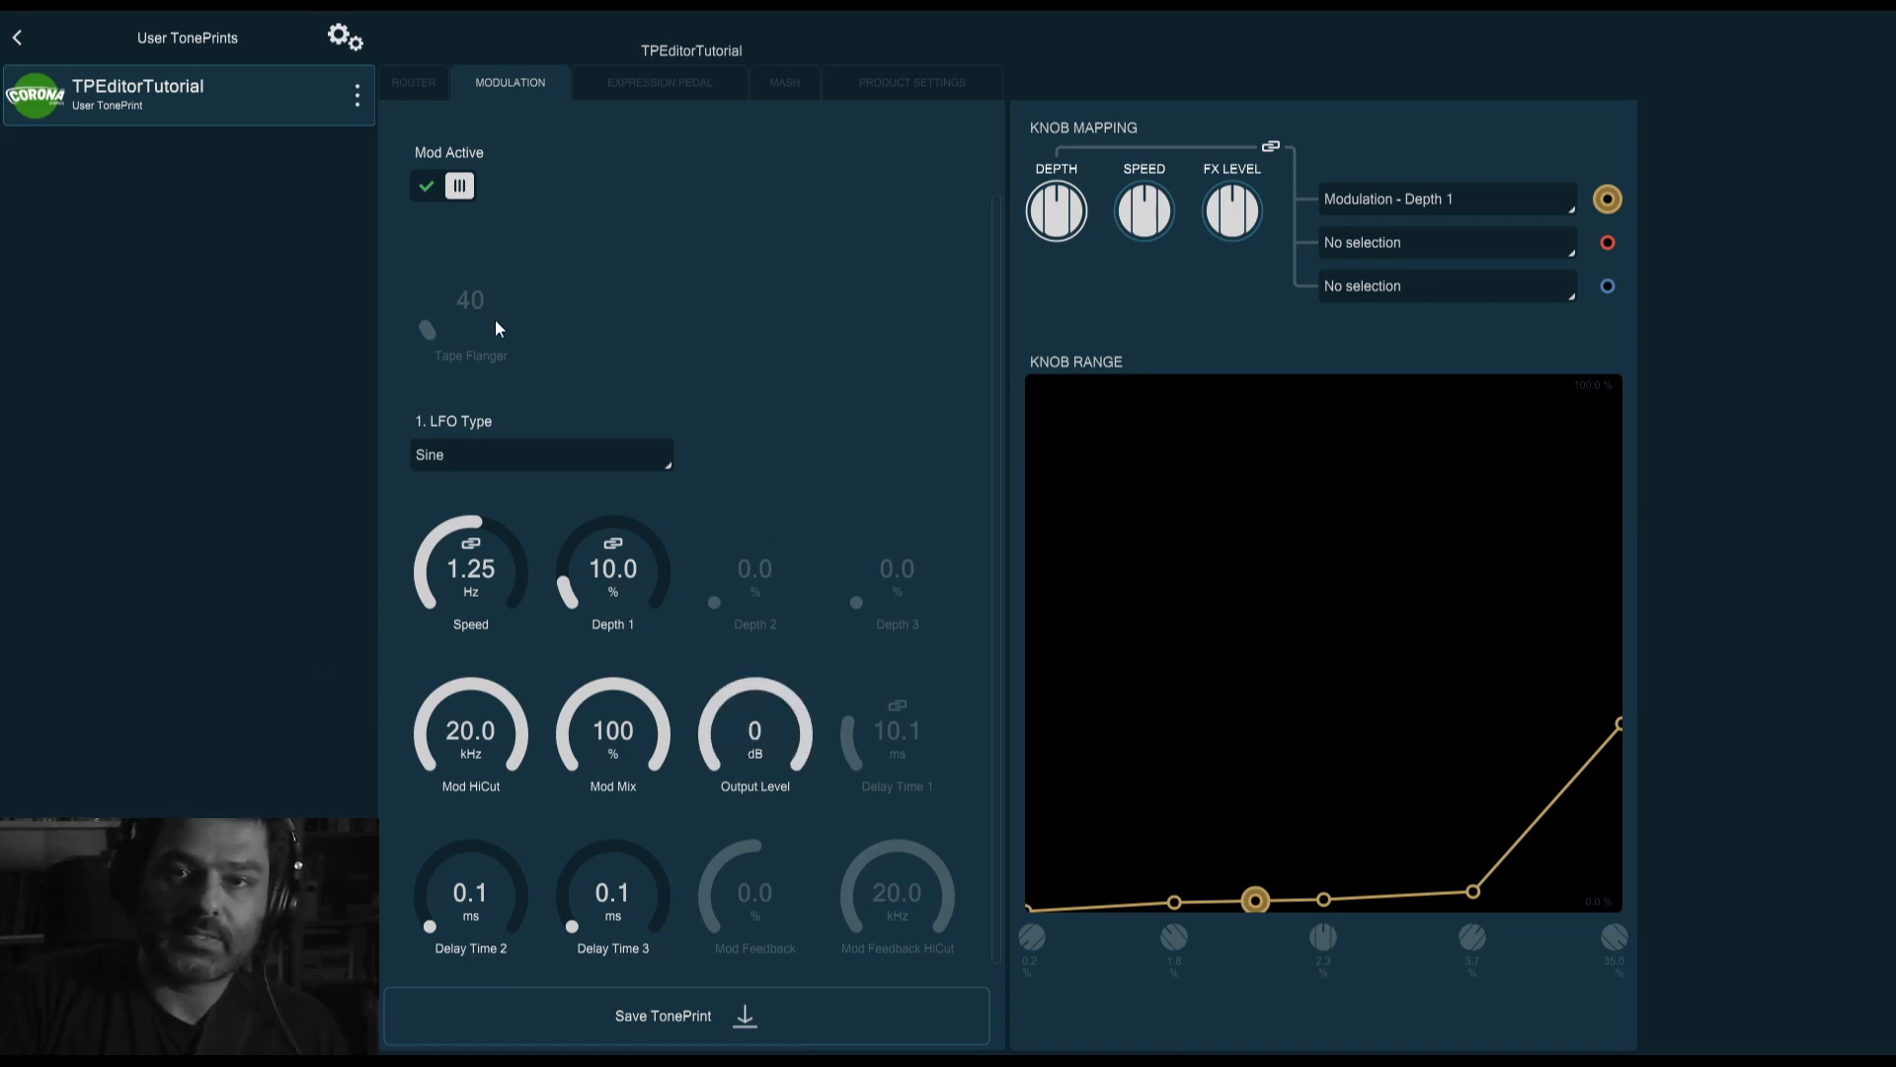
click(416, 87)
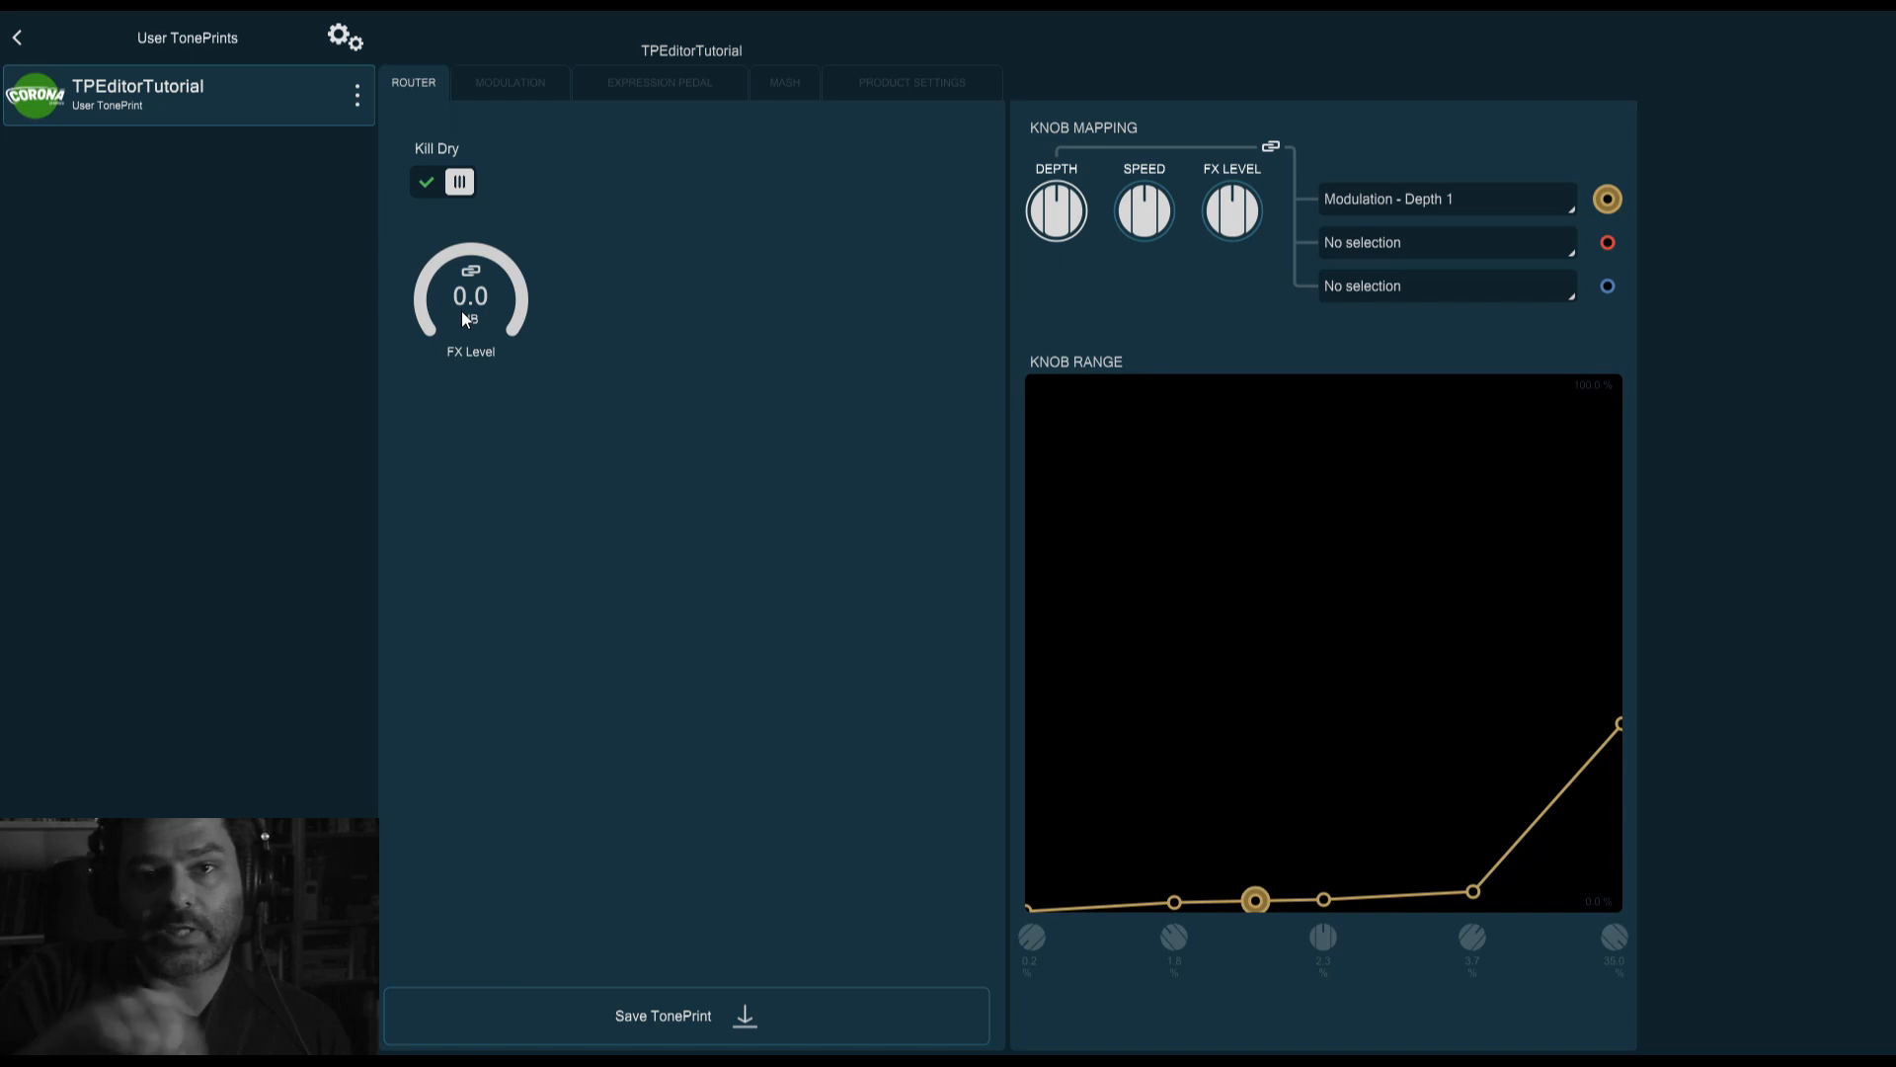
Raise the modulation Delay Time 2 to 23.1 ms and bring it back down to 0.1 ms
click(555, 93)
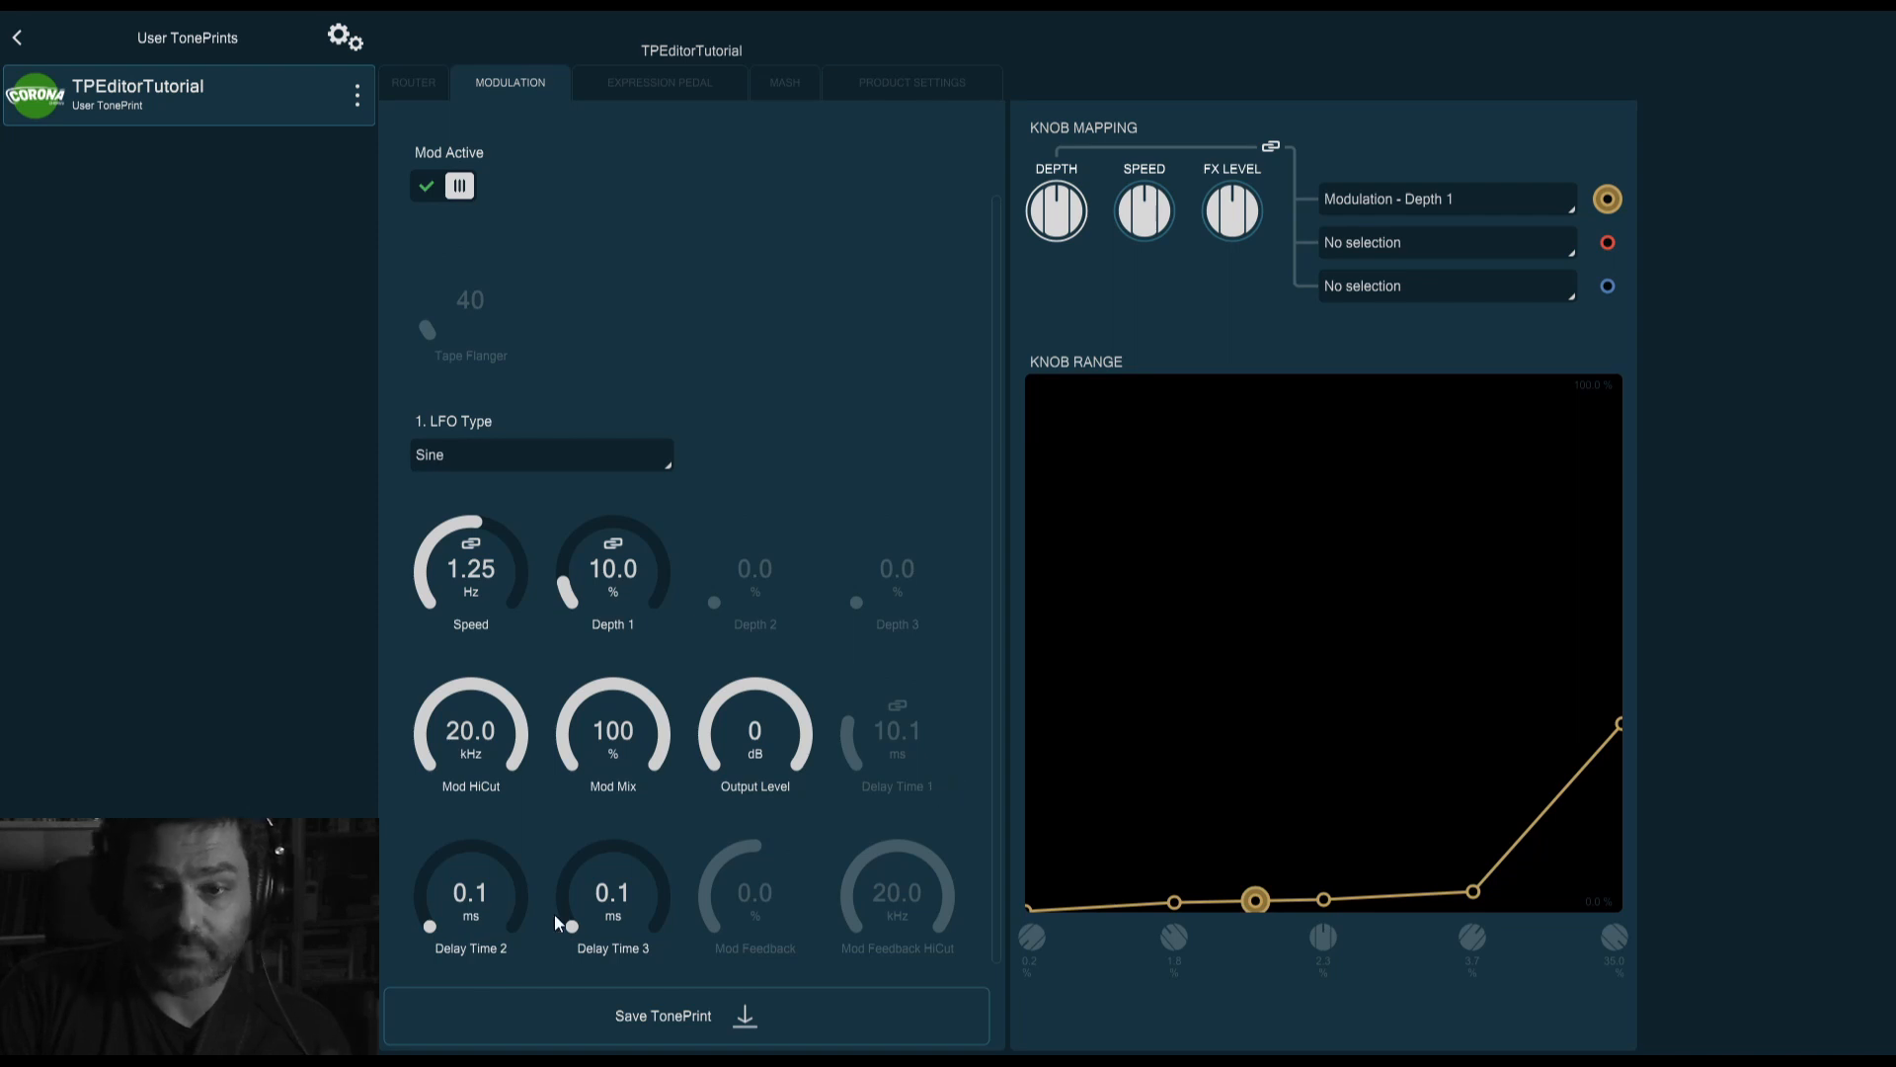
drag(509, 906, 513, 785)
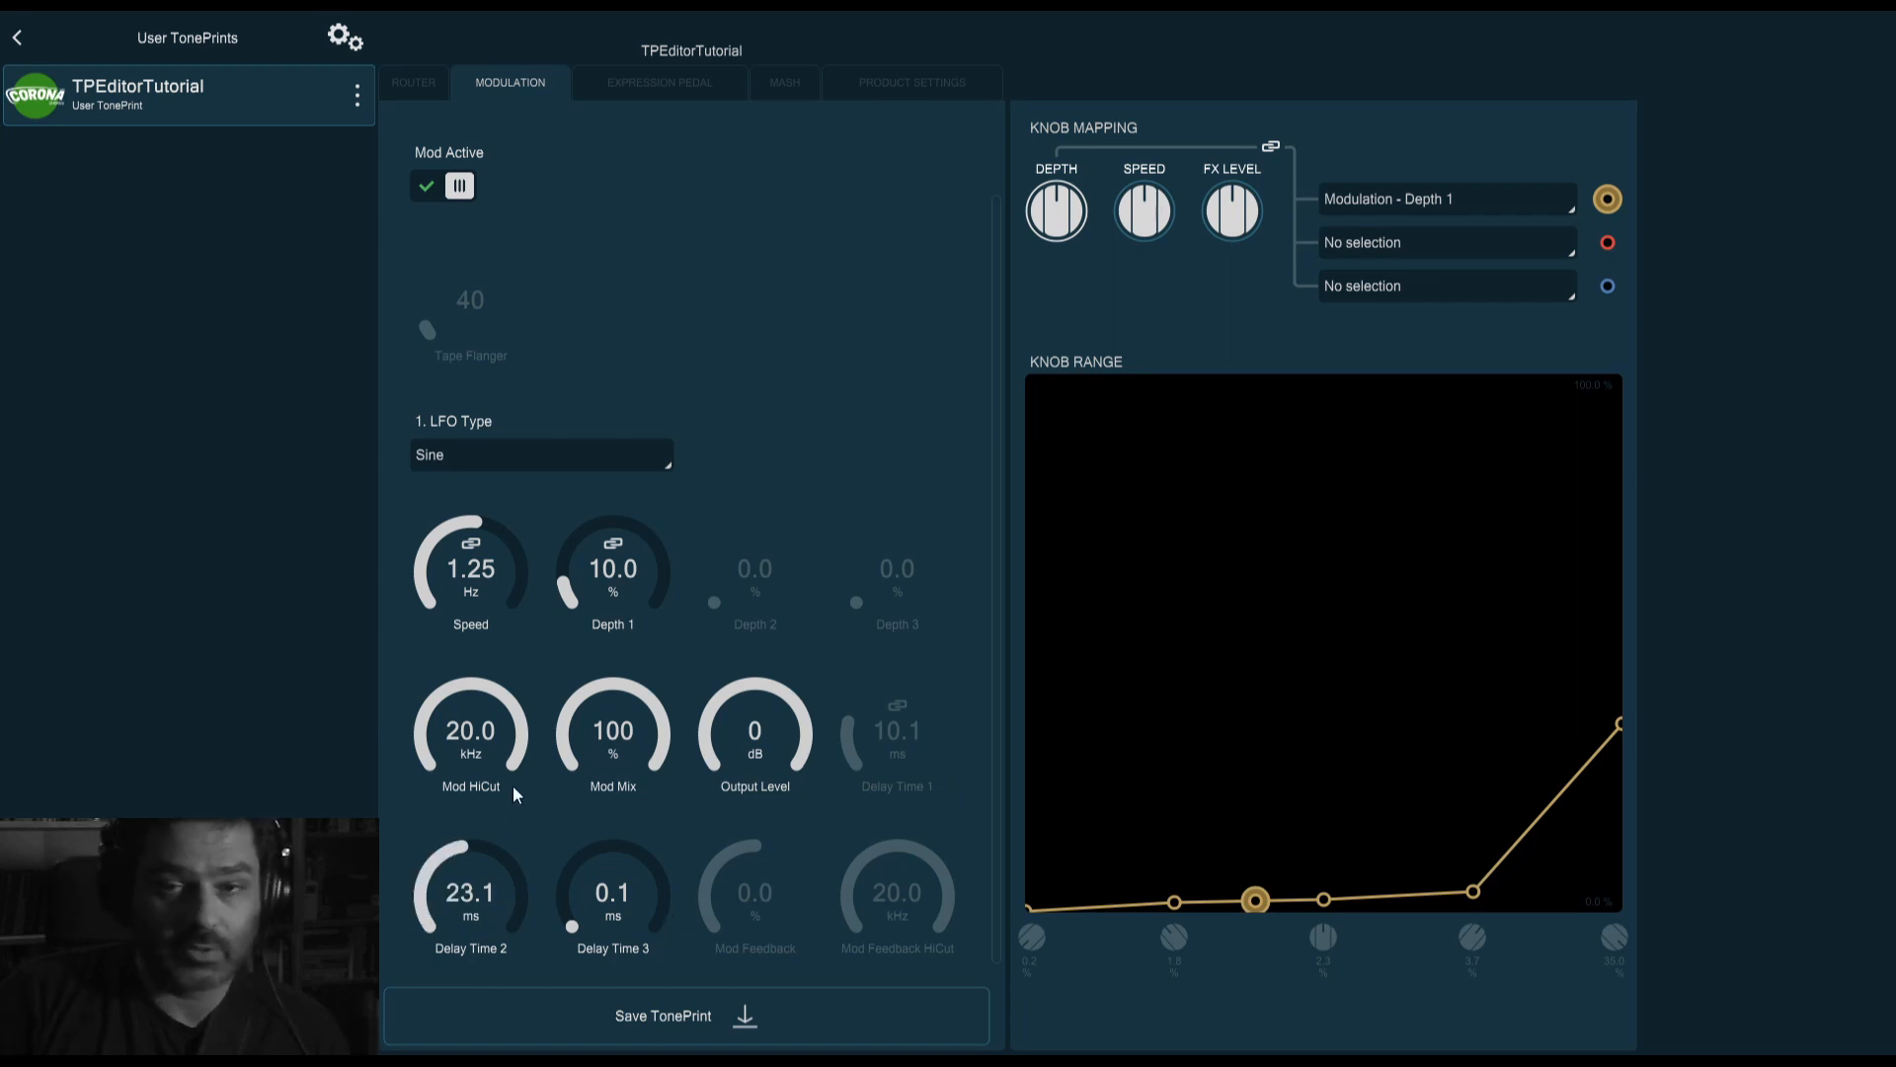
drag(476, 861, 466, 970)
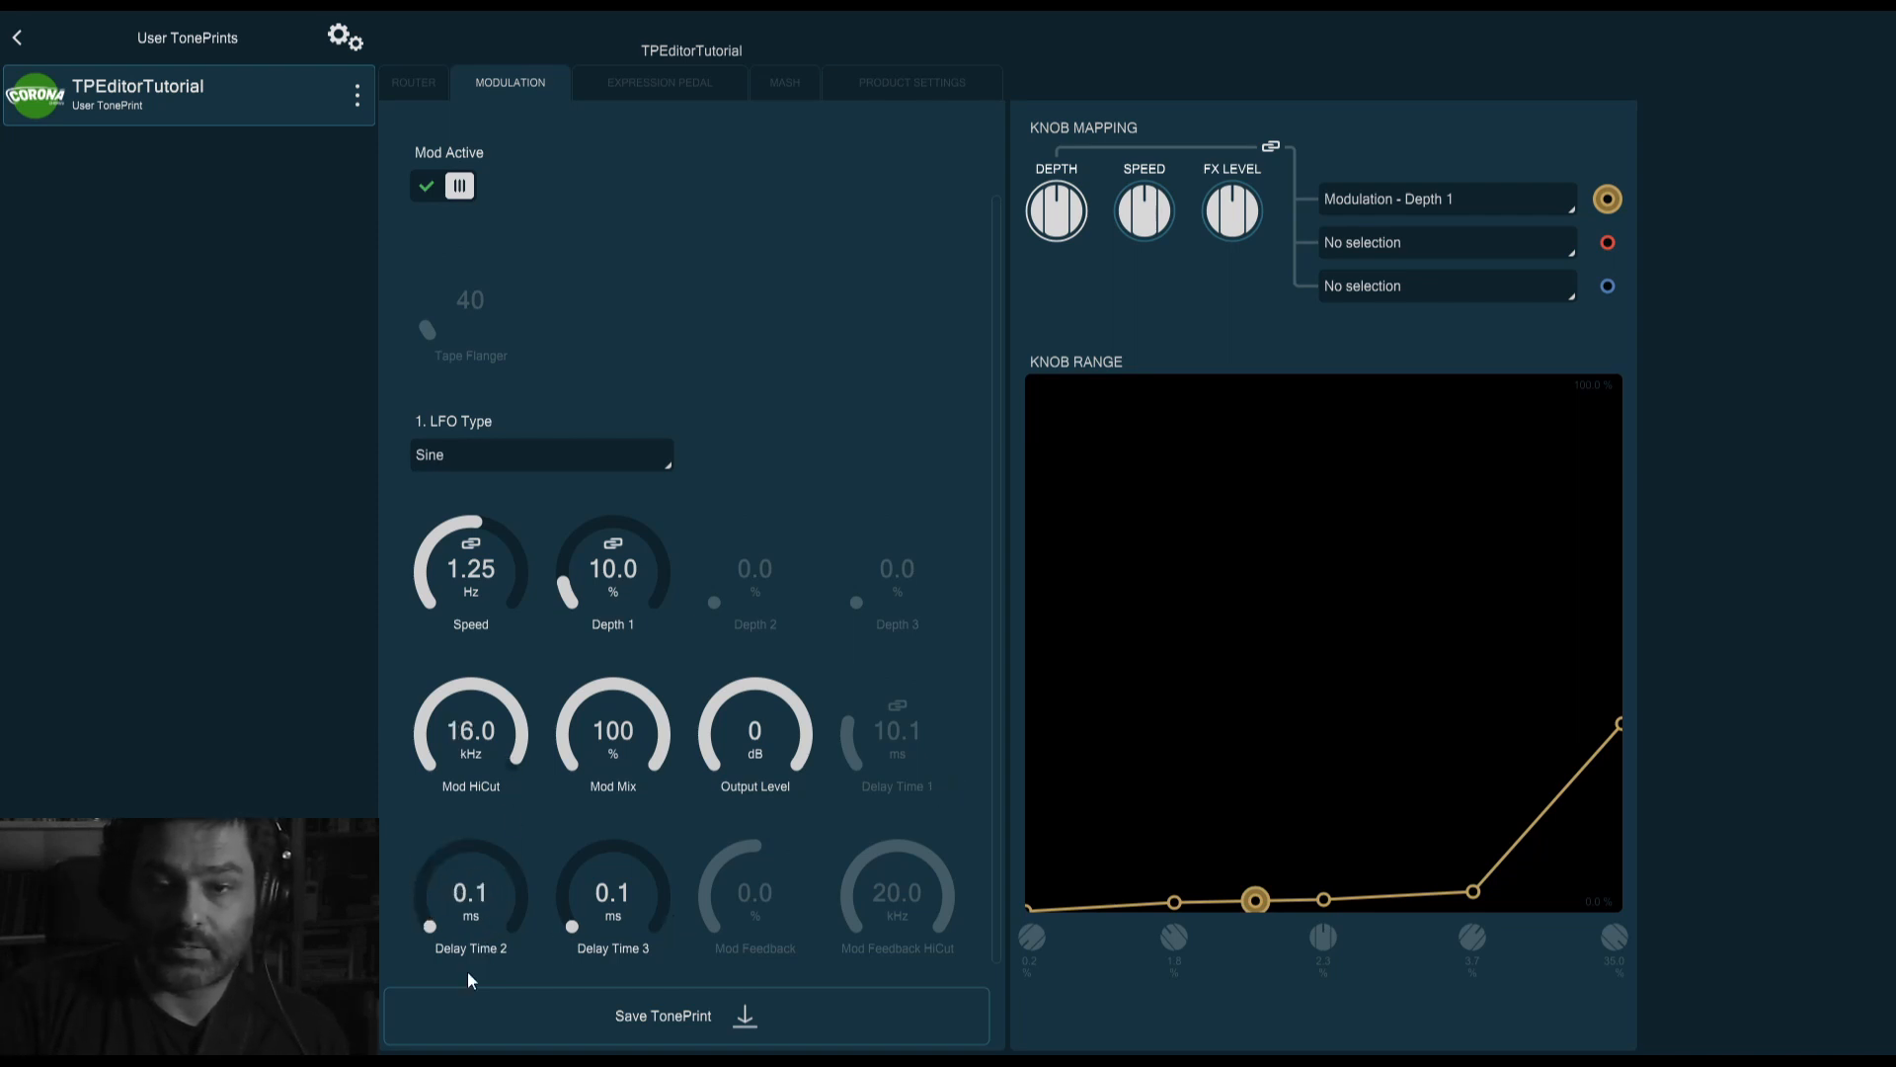
Change the modulation type to Adv.Cho
scroll(786, 347, up, 2)
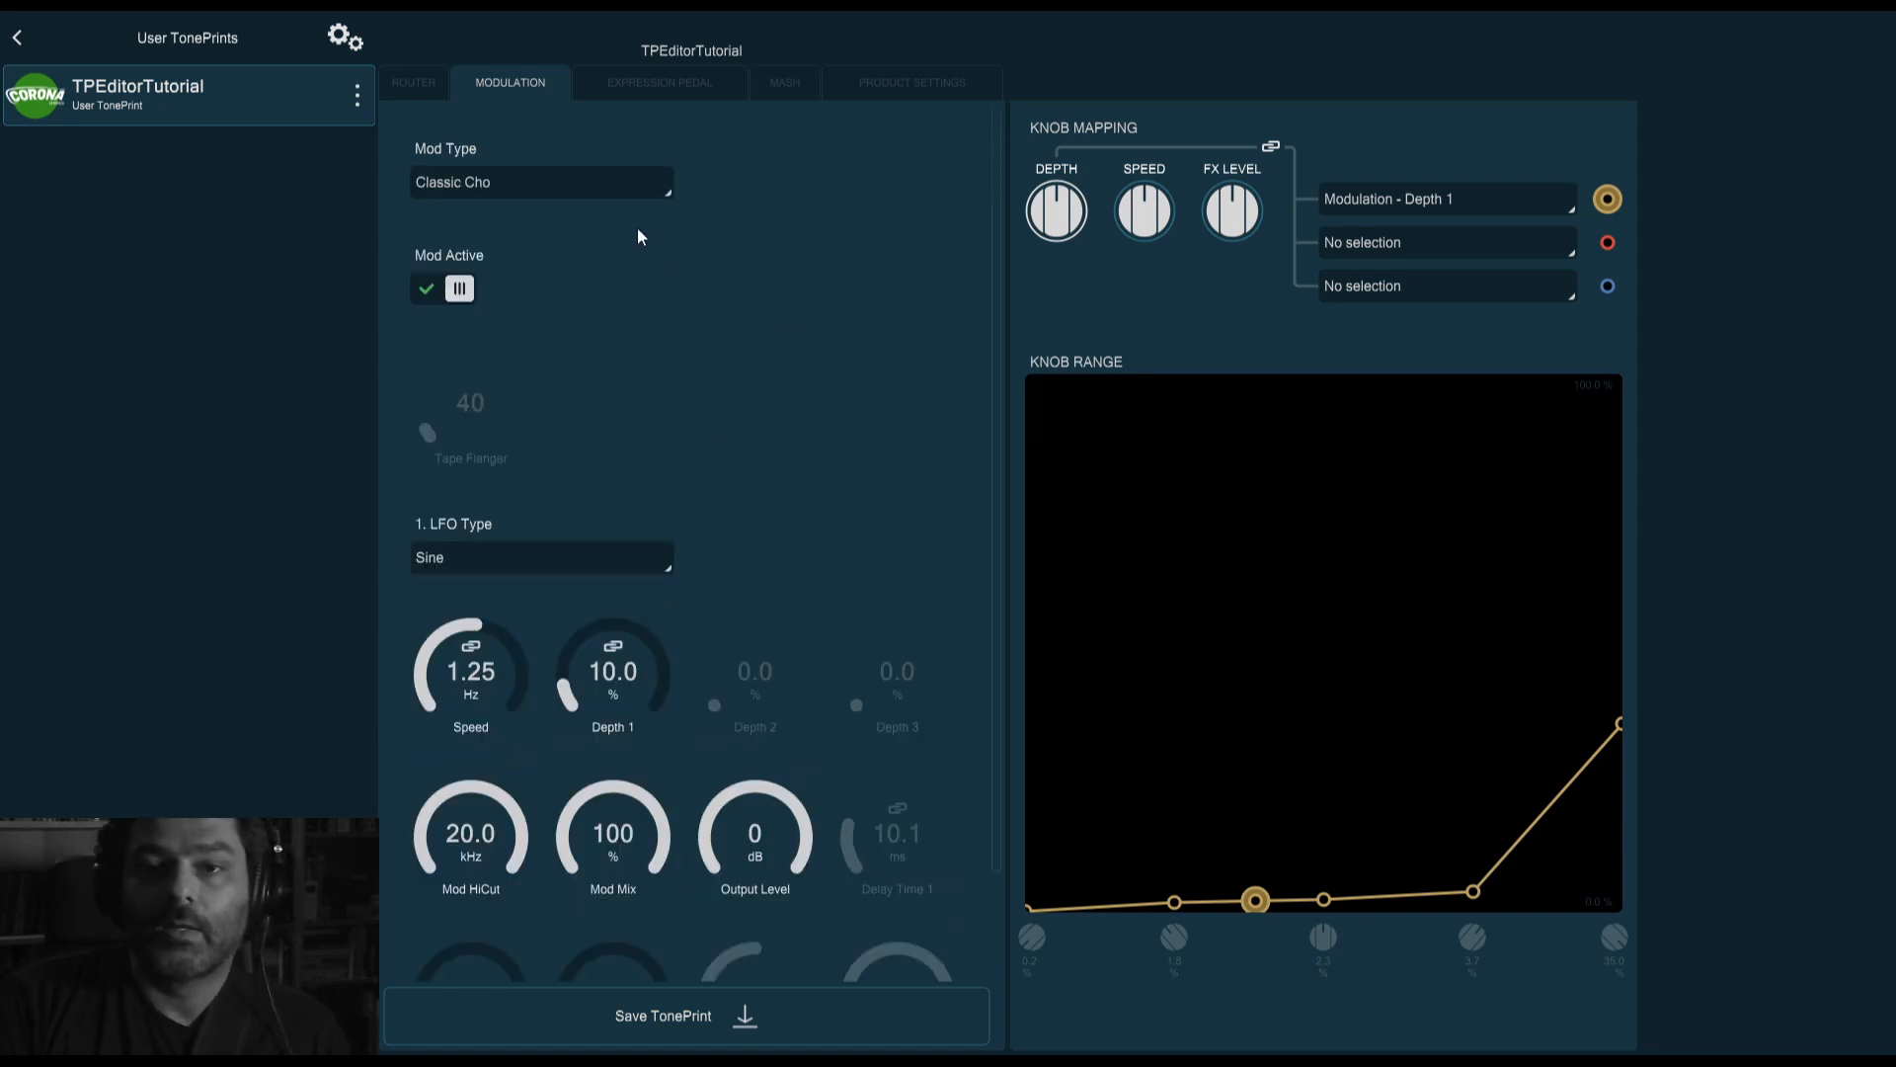
click(622, 182)
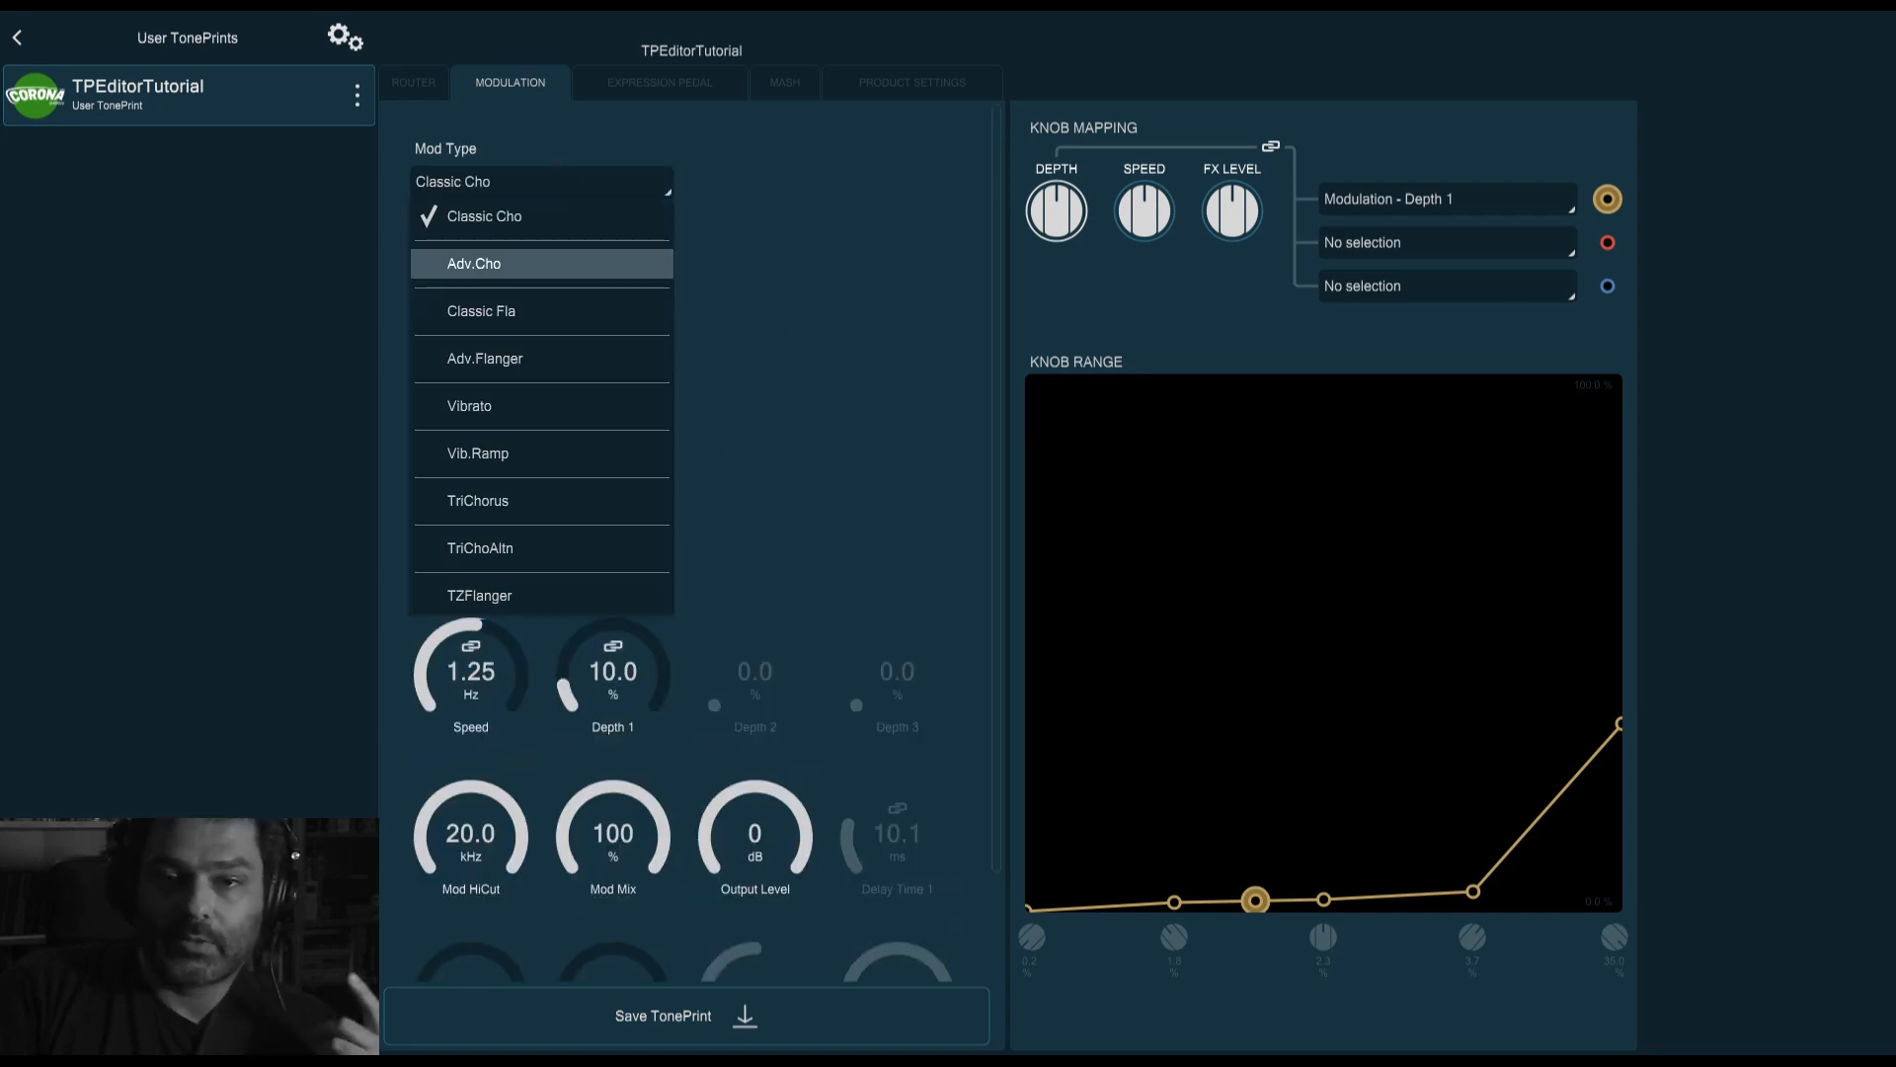
click(543, 264)
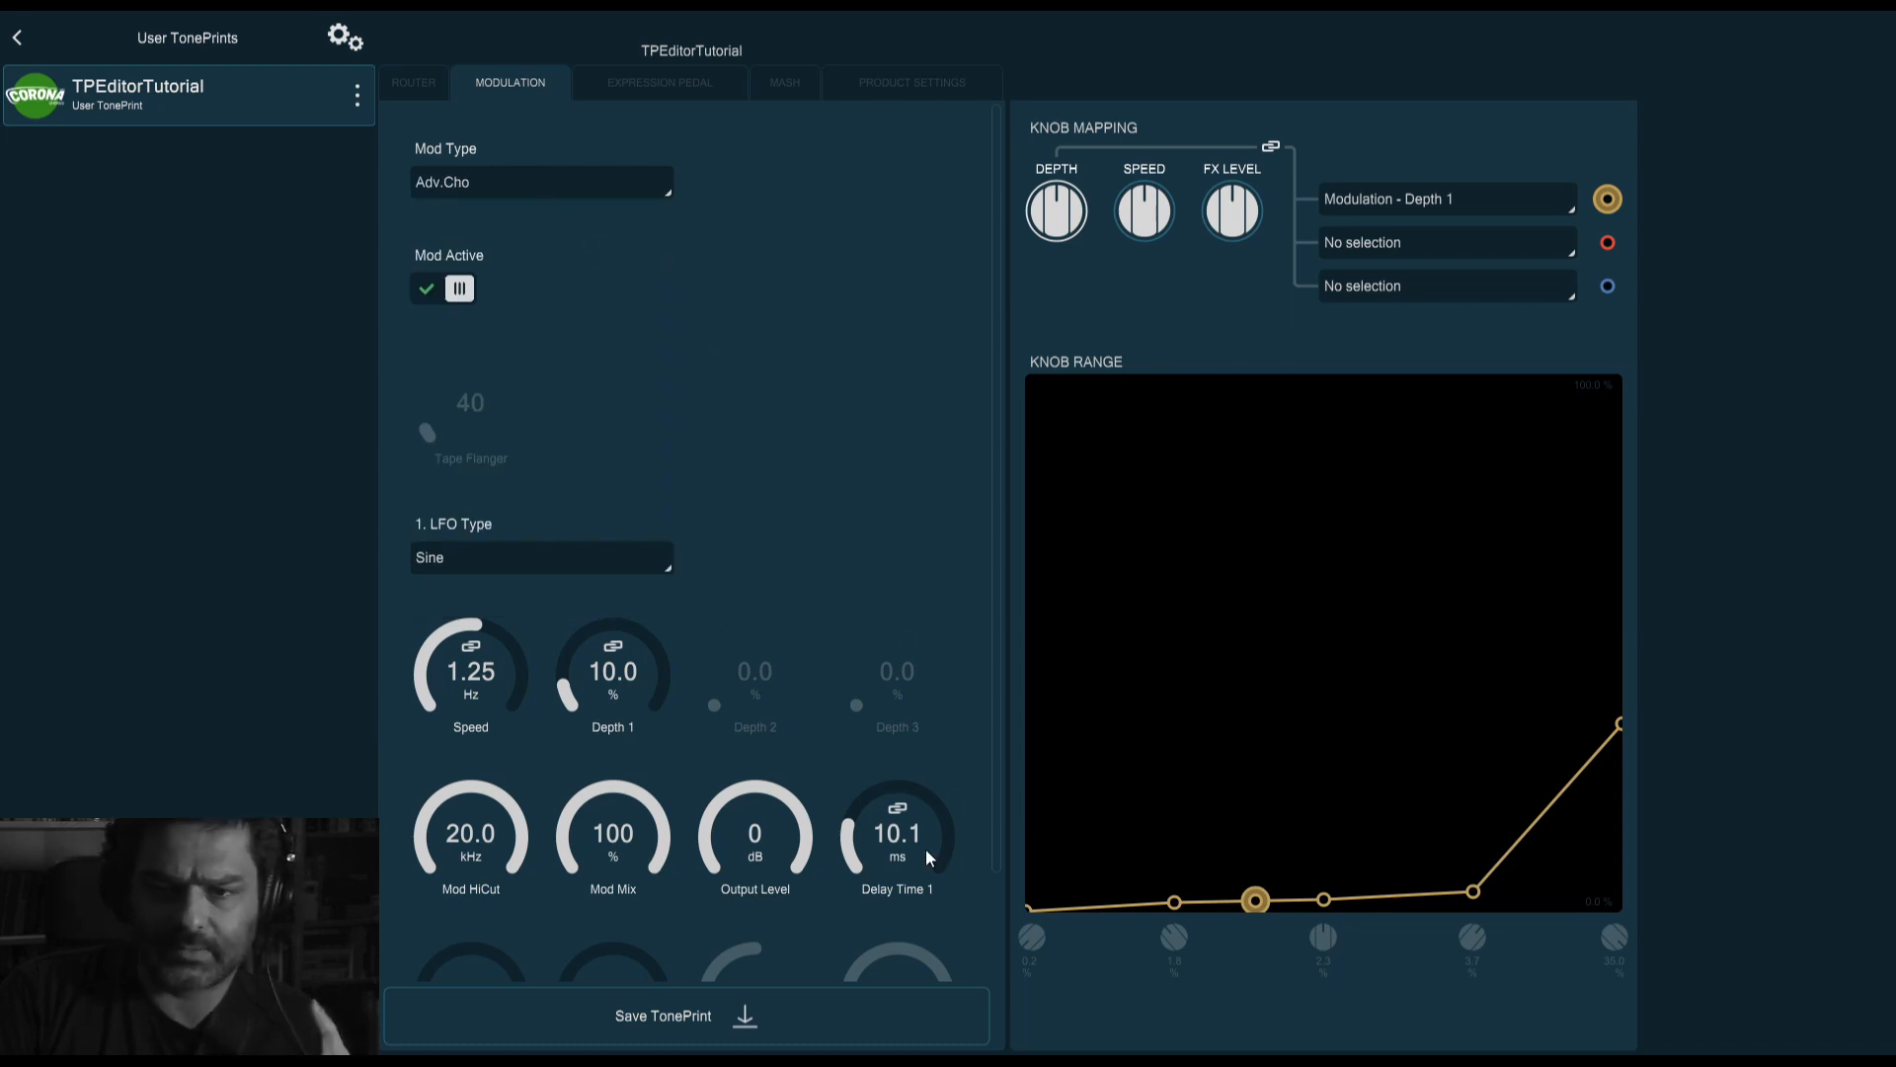
Sweep Delay Time 1 from 0.1 ms through 34.1 ms up to 50 ms, and leave it at 13.1 ms
scroll(921, 622, down, 1)
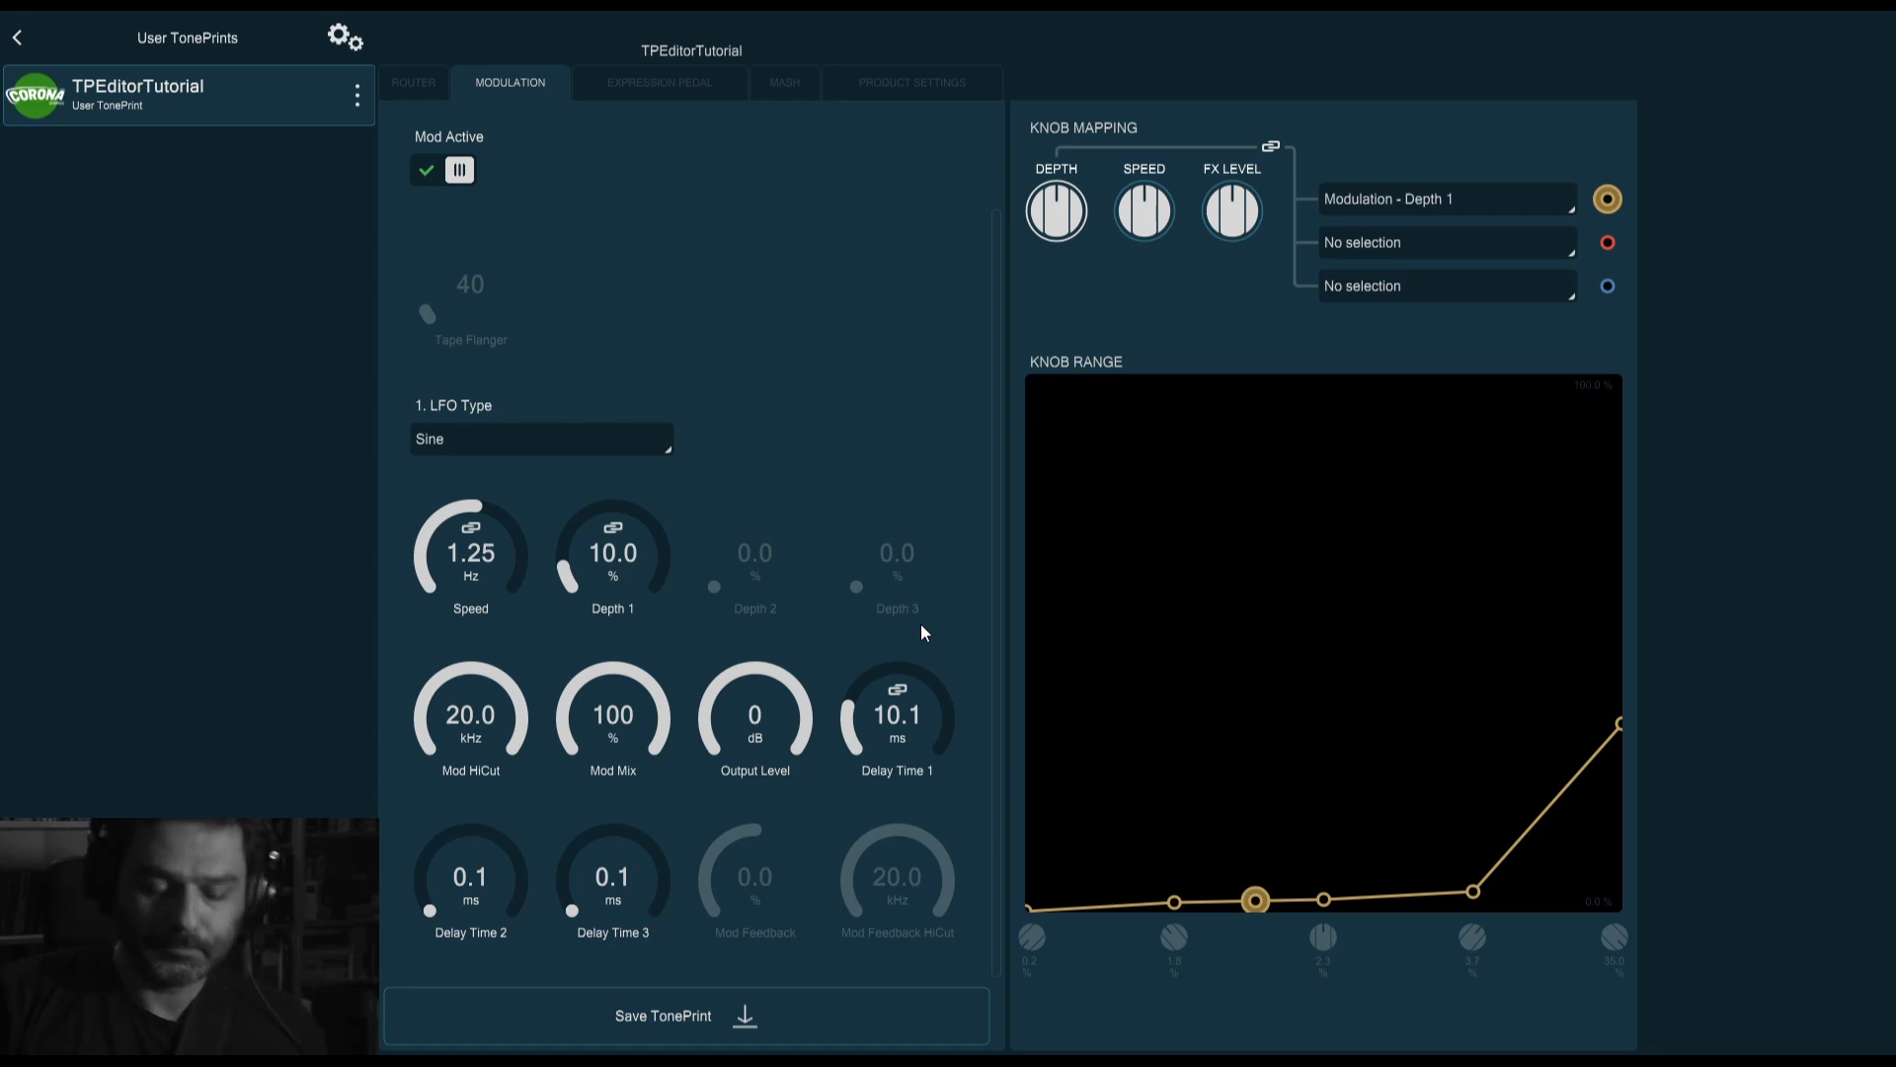
drag(950, 715, 895, 895)
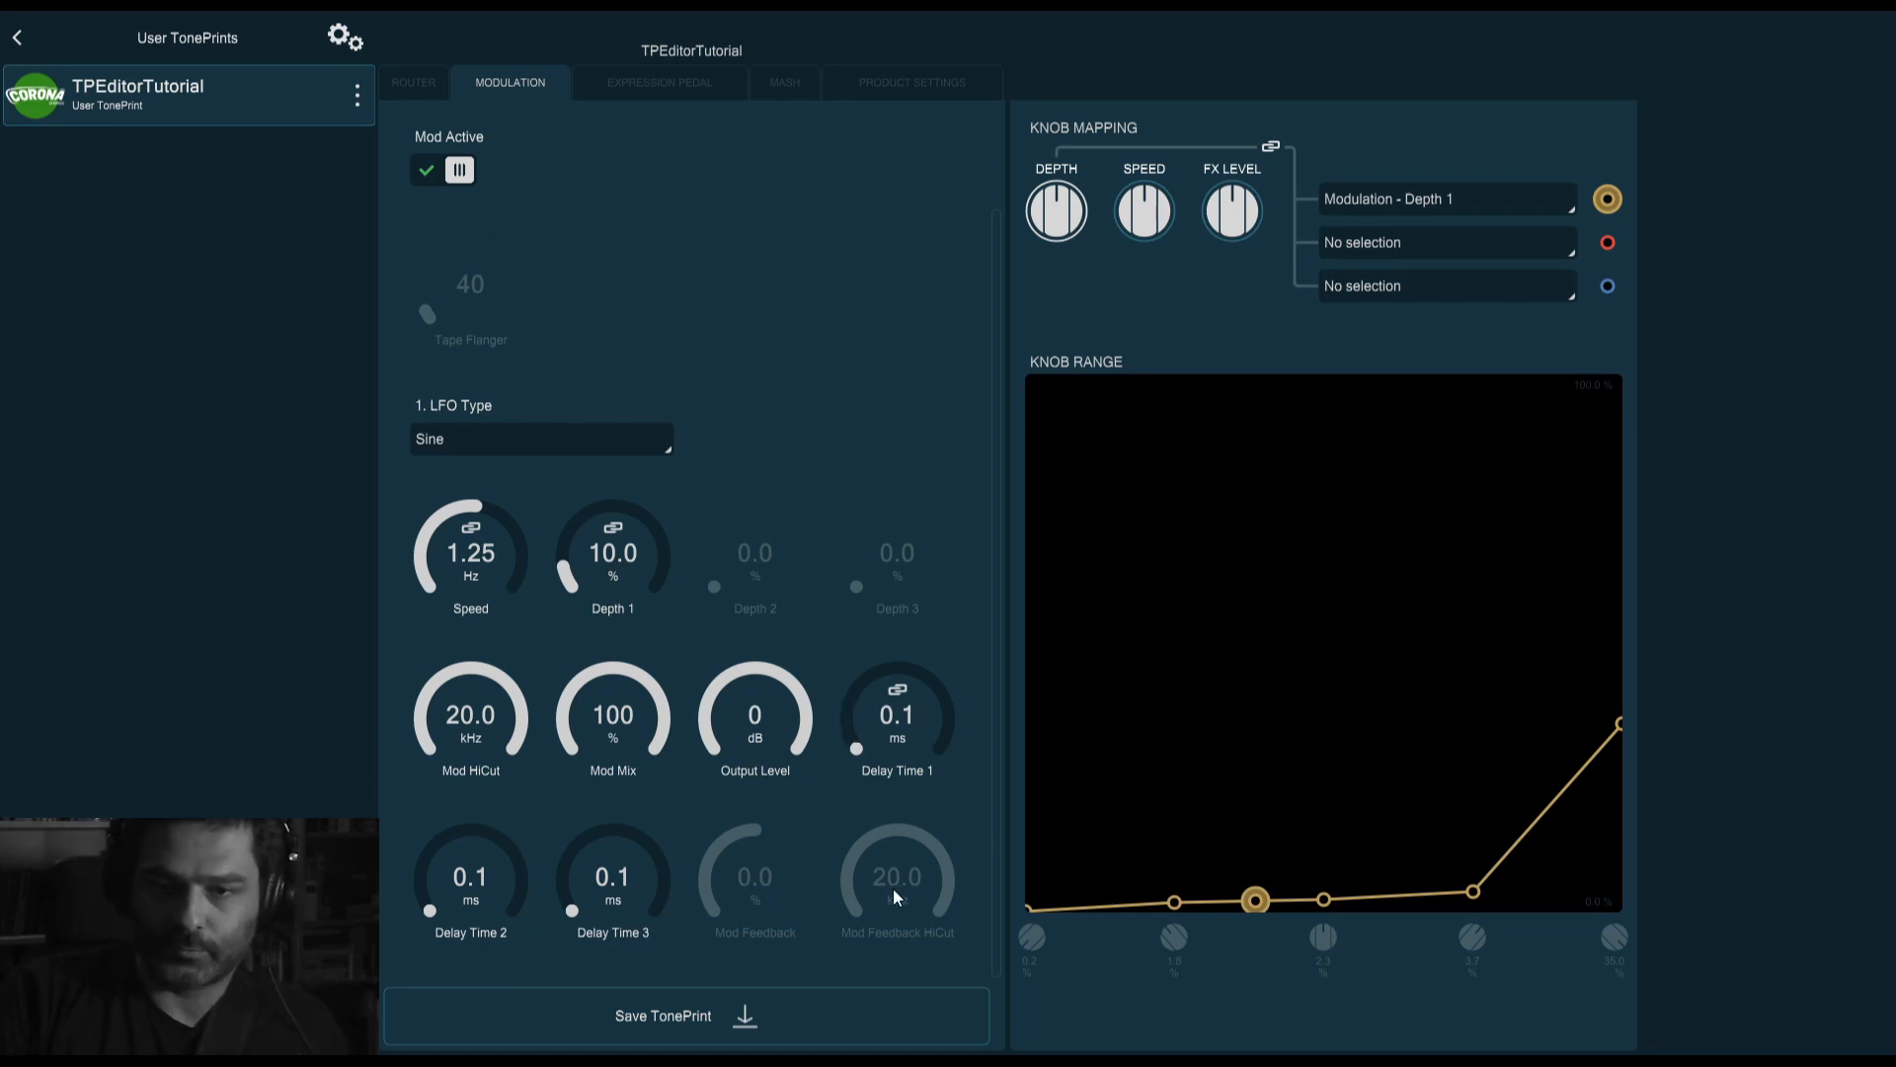
drag(899, 715, 930, 602)
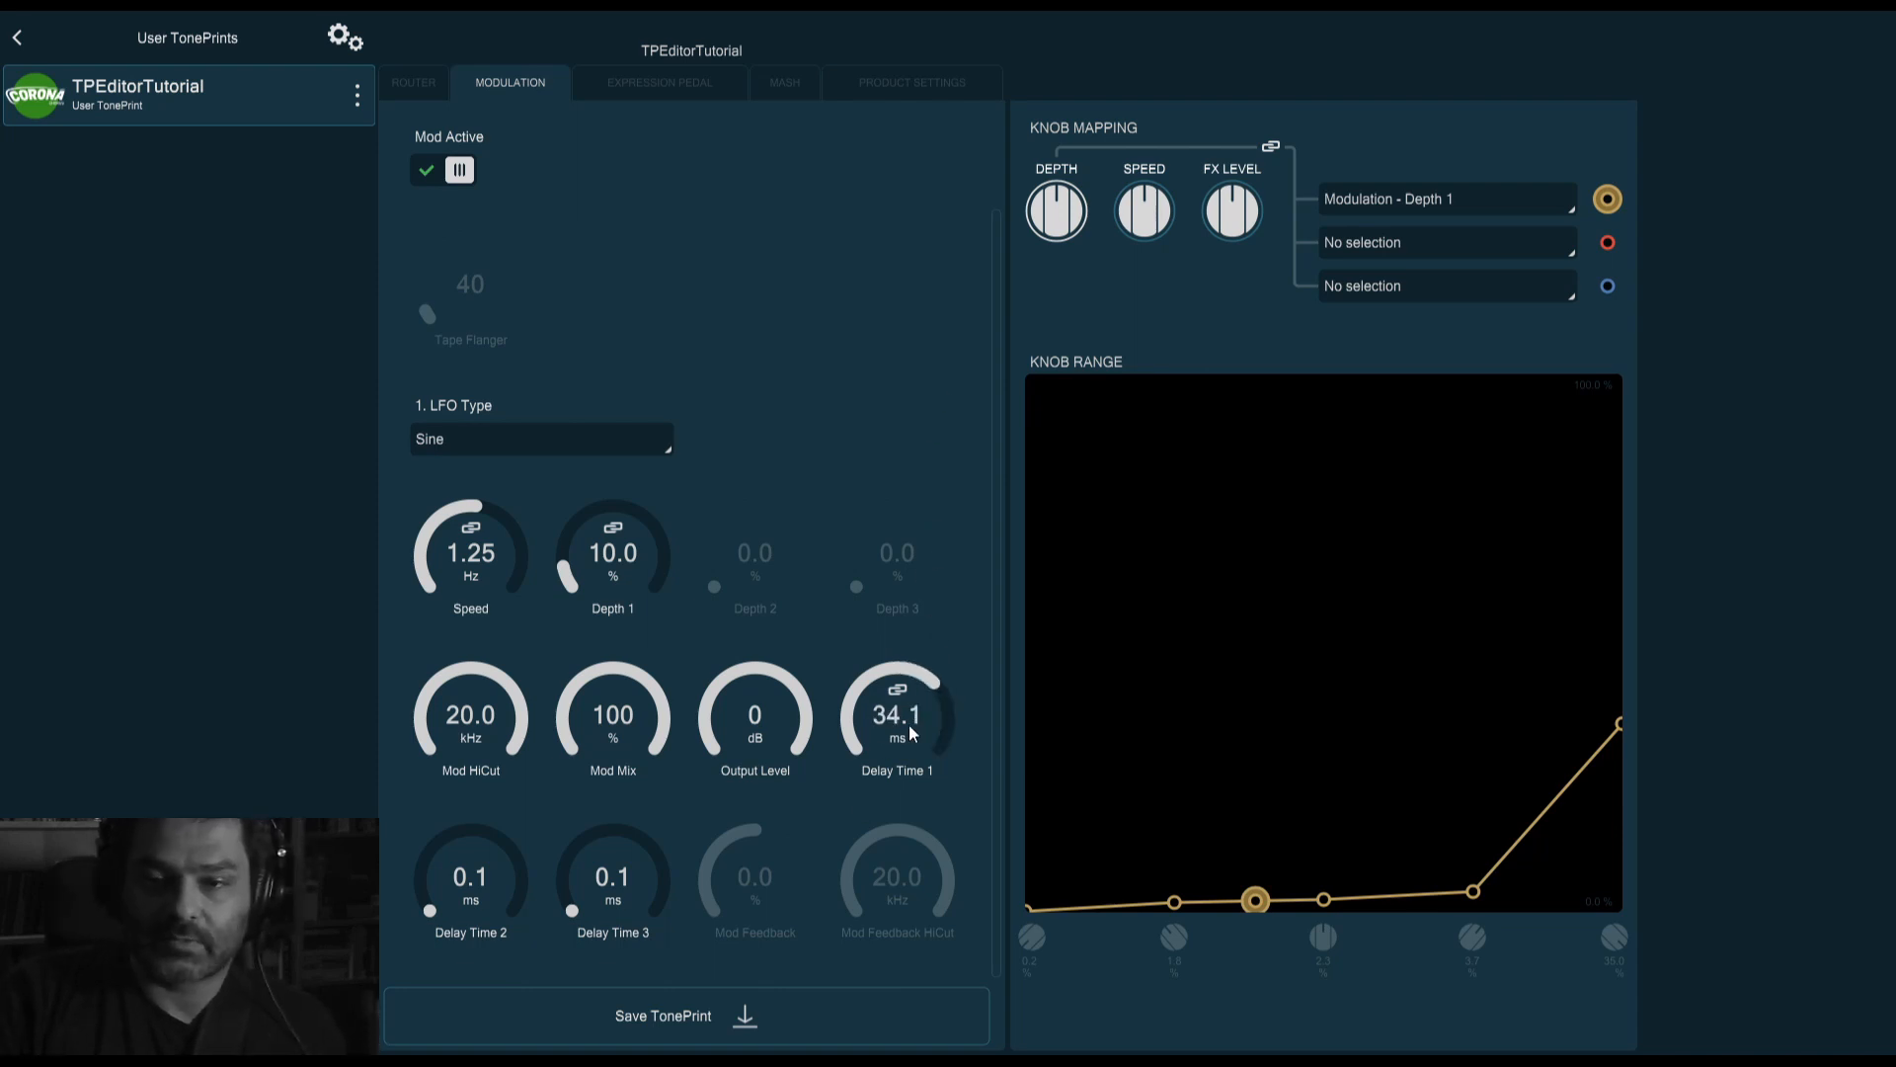
drag(909, 732, 909, 748)
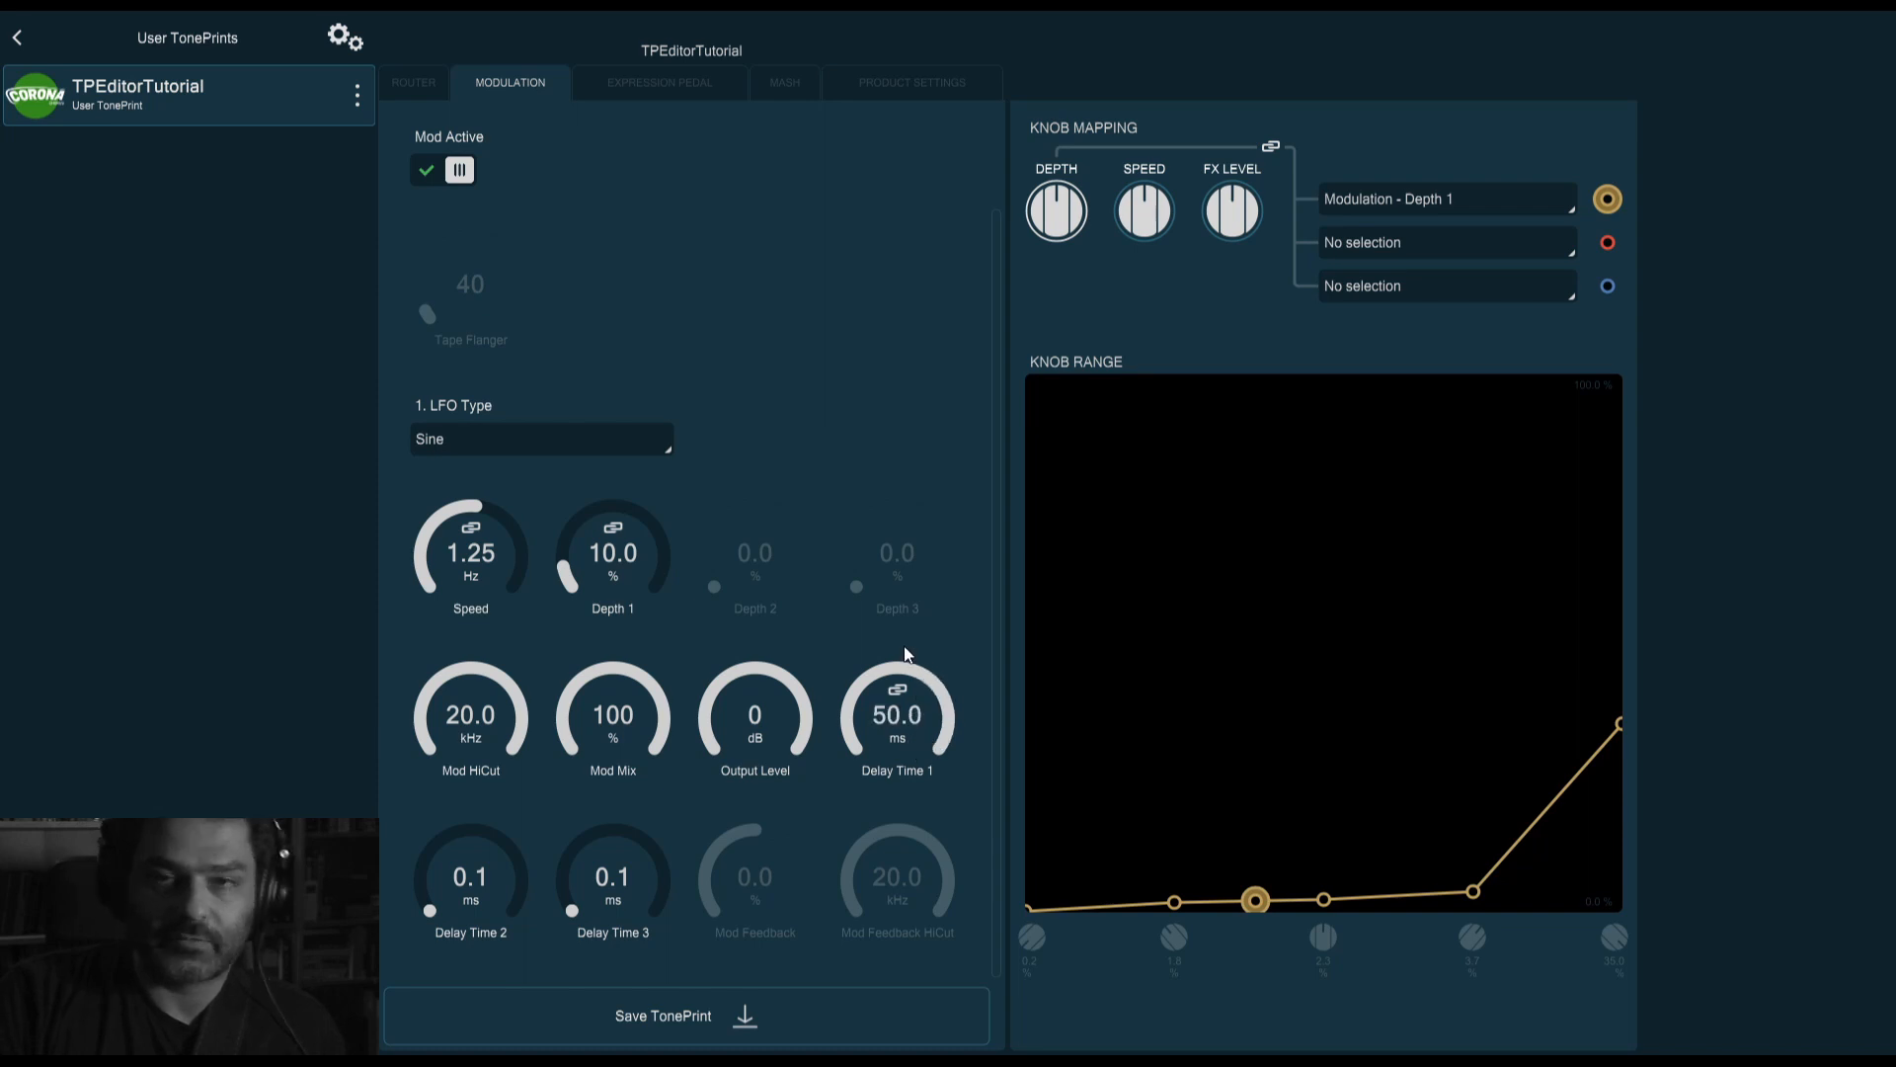
drag(906, 648, 901, 681)
drag(904, 761, 921, 847)
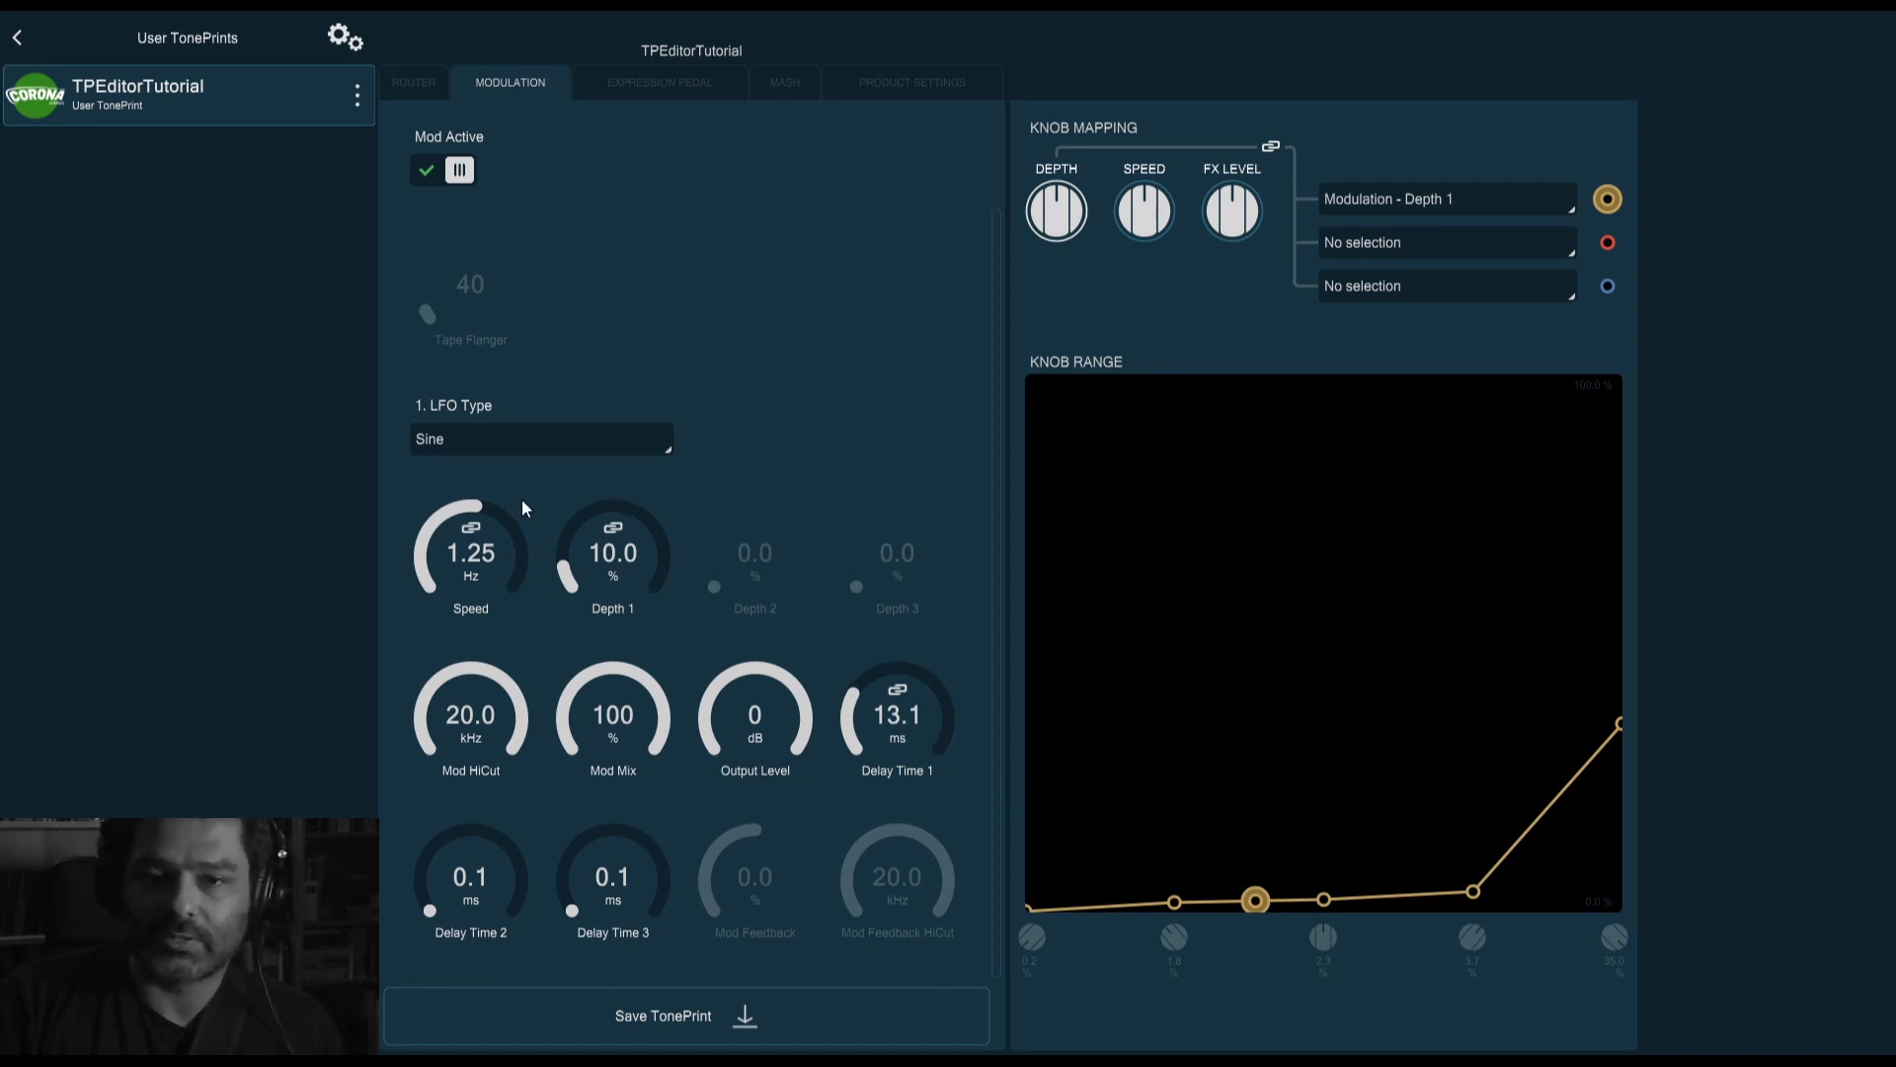
Set Speed to 2.00 Hz, Depth 1 to 12 % and Delay Time 1 to 0.1 ms, and briefly recheck the router
drag(487, 536, 584, 561)
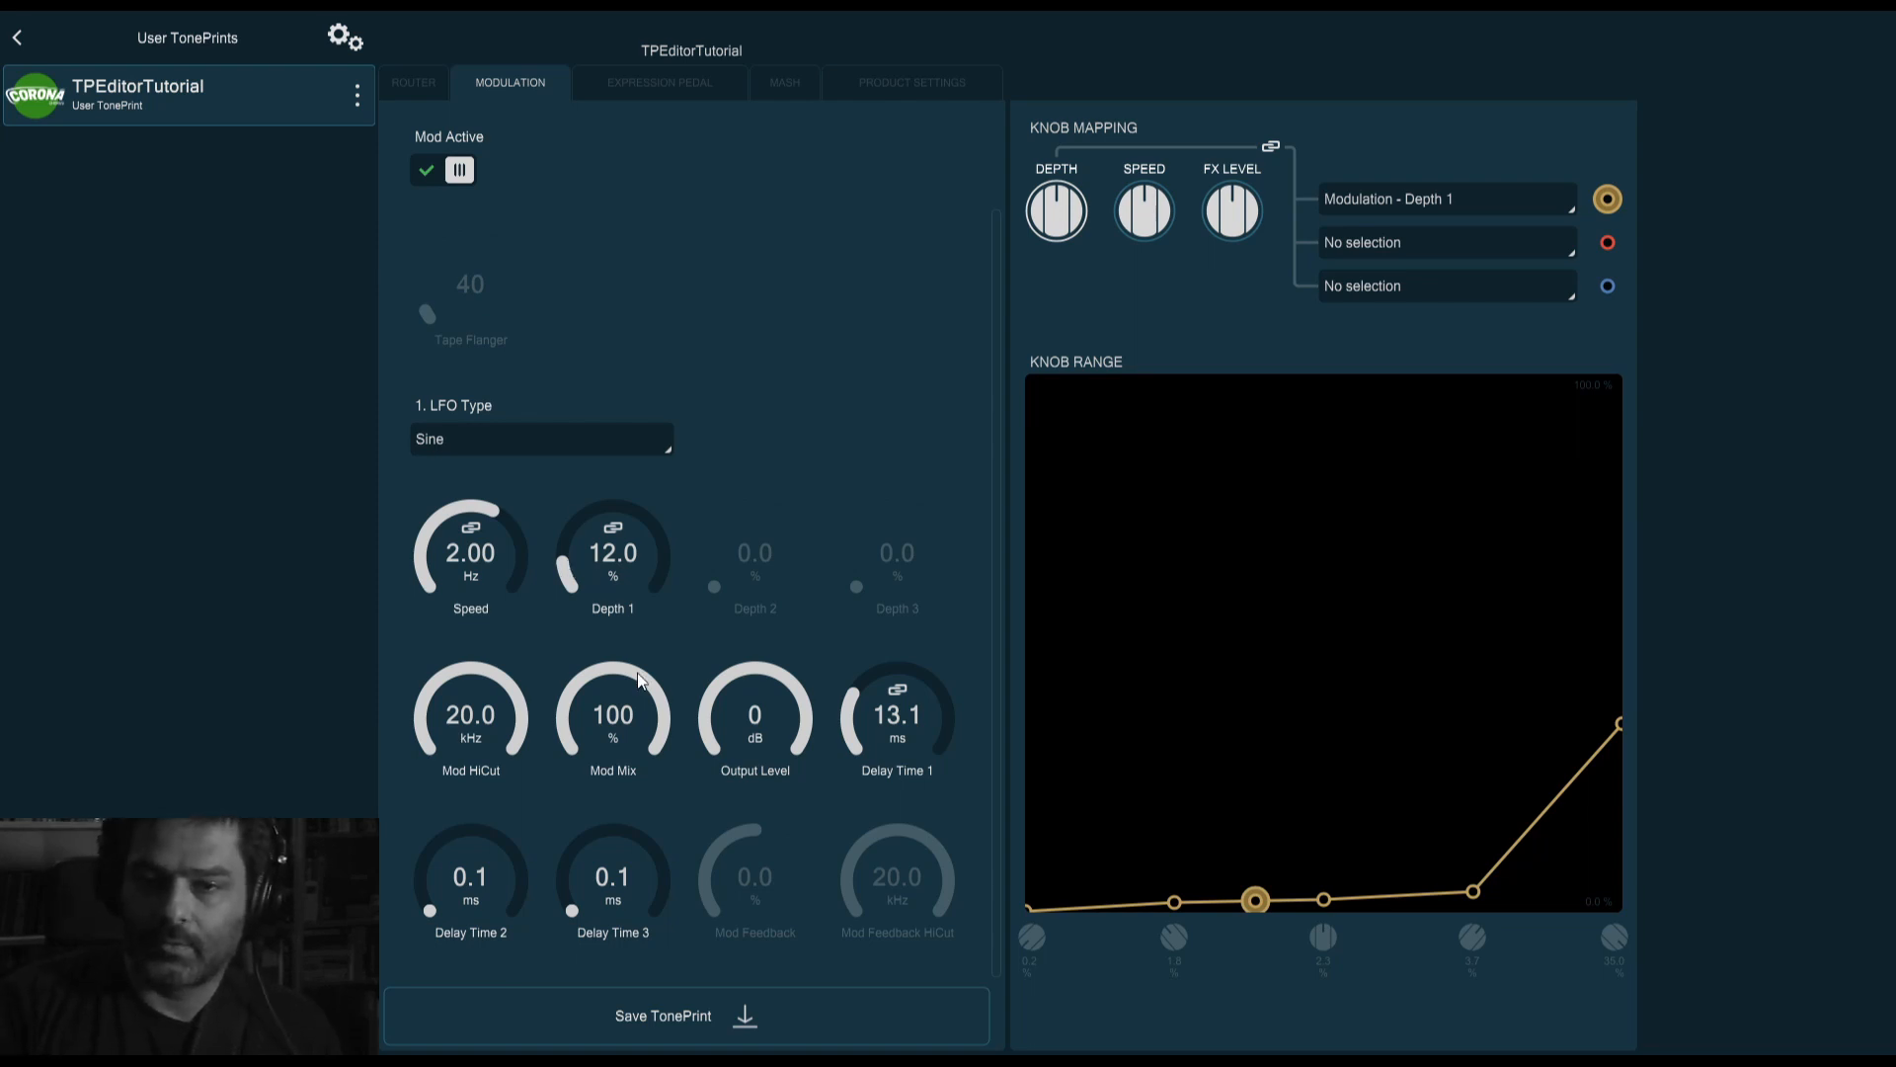
drag(913, 710, 843, 788)
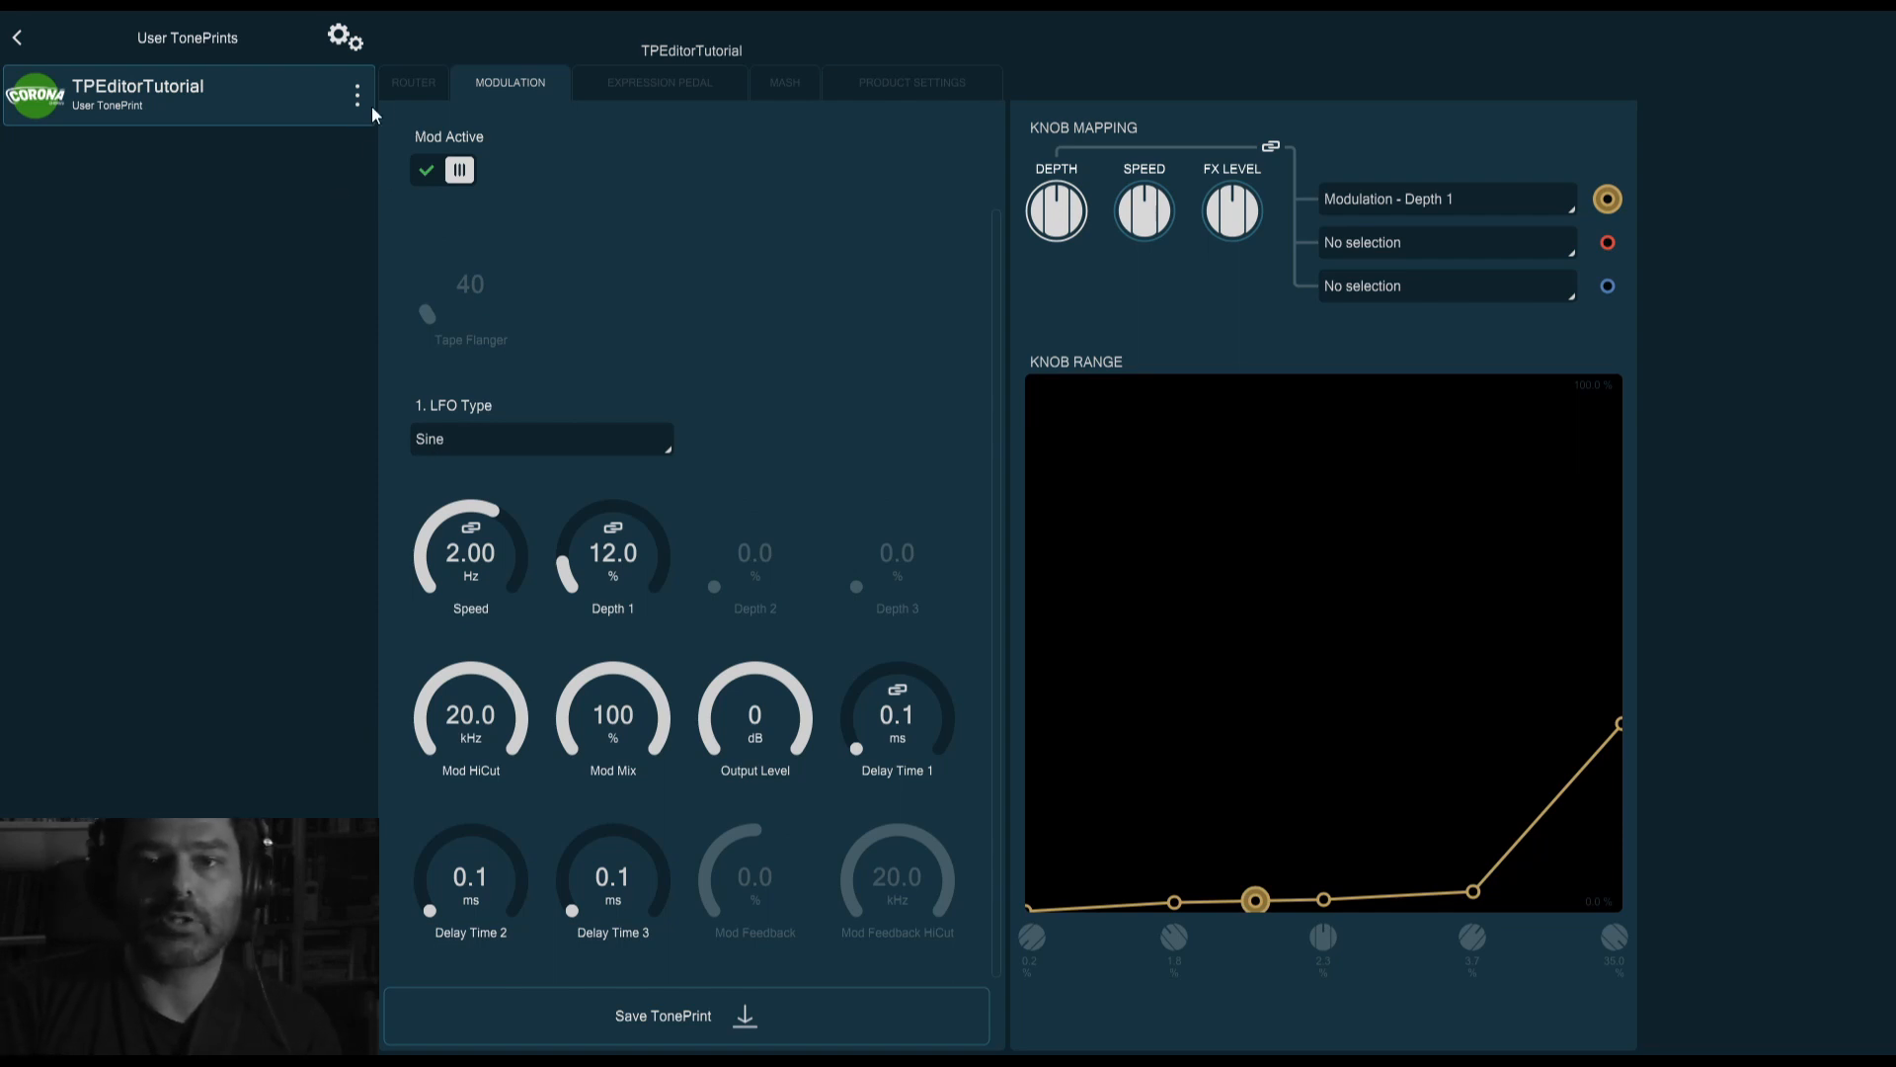
click(412, 83)
click(510, 85)
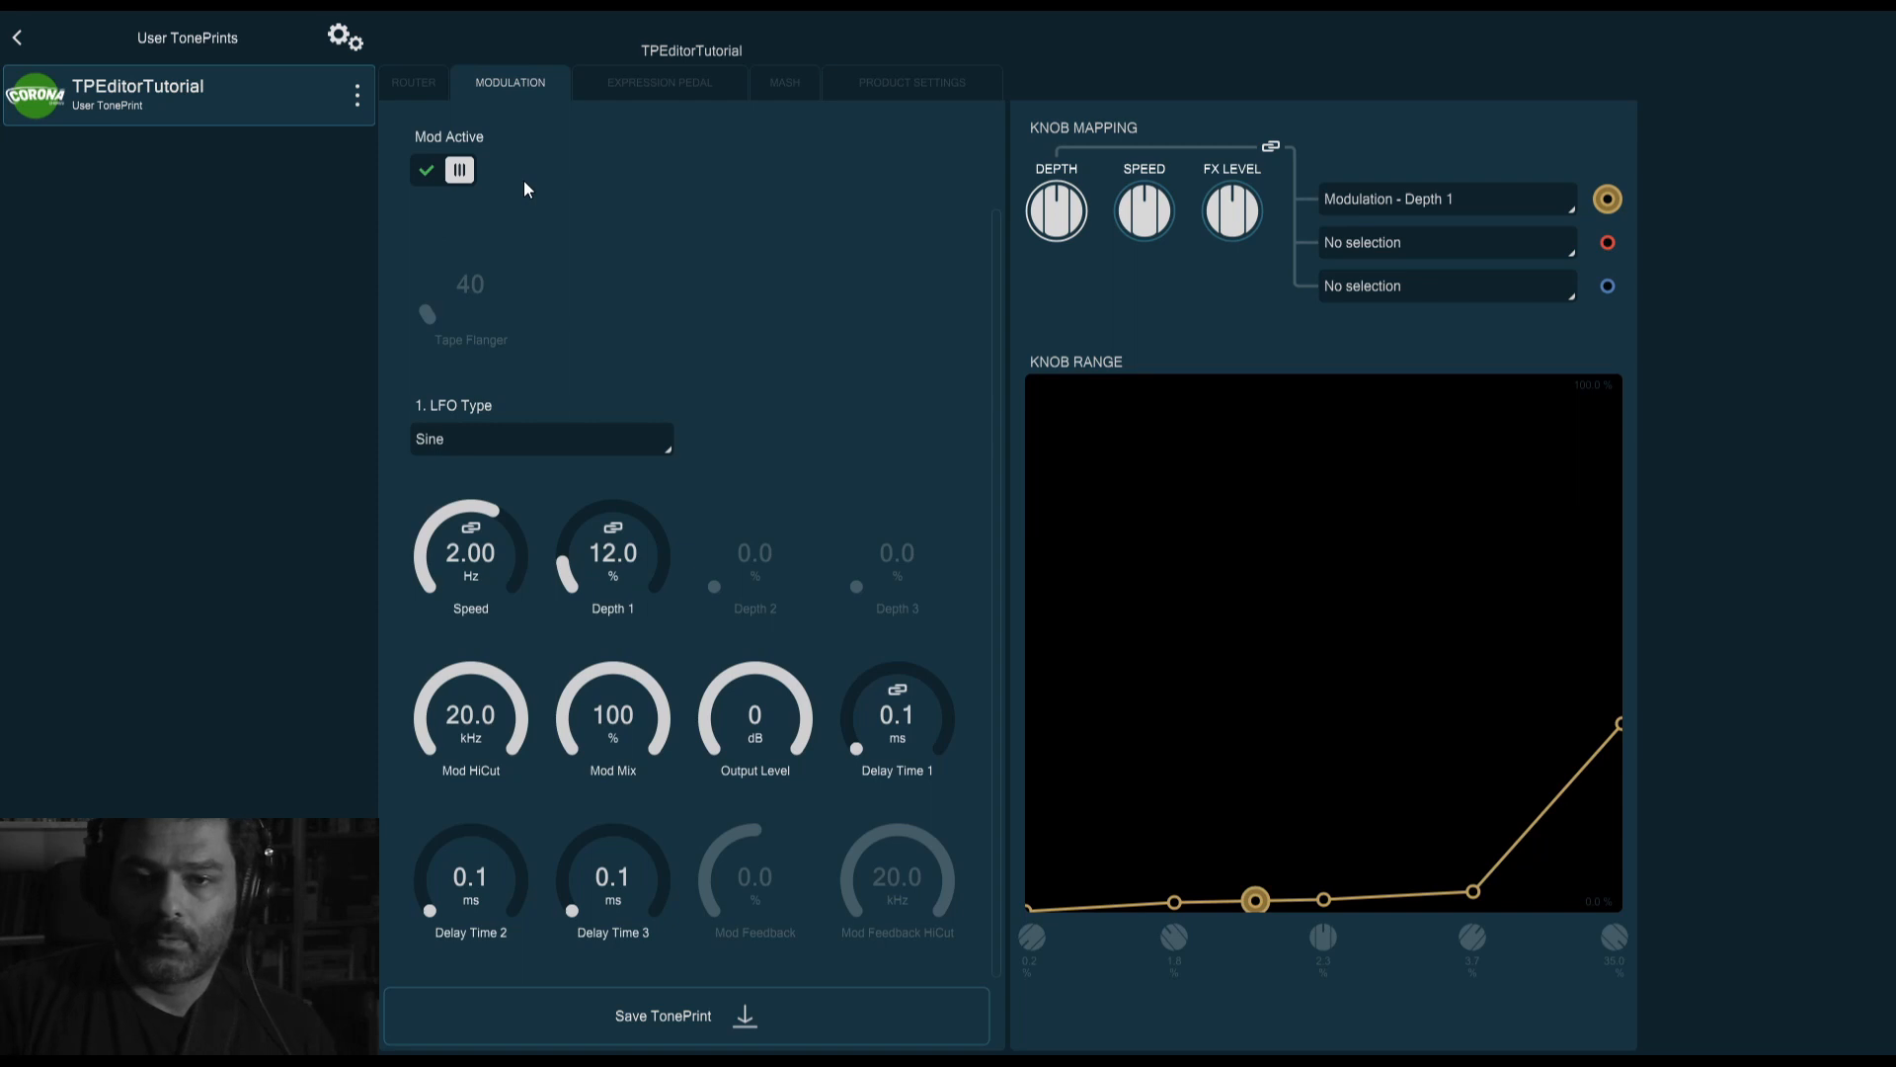
Reduce Depth 1 to 4.4 % and raise Delay Time 1 through 17.1 ms to 28.5 ms
drag(594, 602, 632, 577)
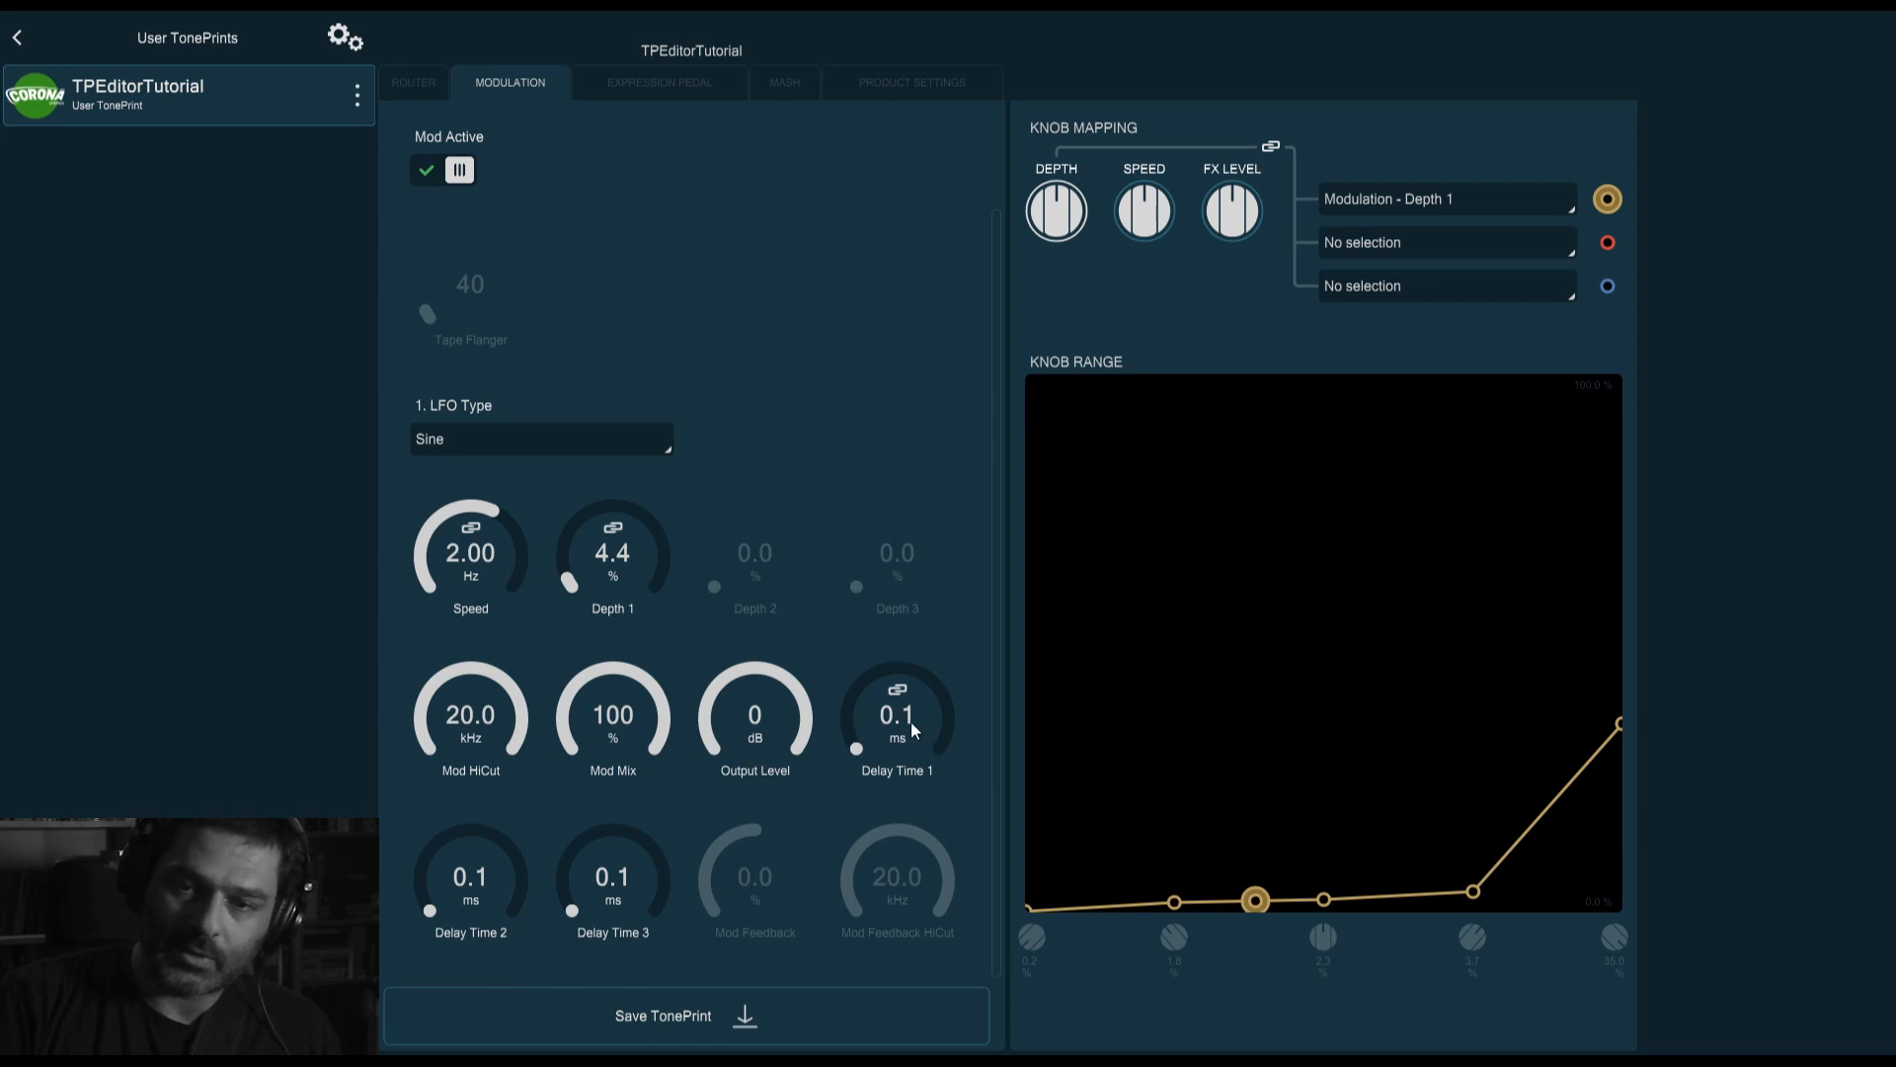
mouse_move(910, 720)
mouse_down()
mouse_move(916, 740)
mouse_move(927, 679)
mouse_move(915, 713)
mouse_up()
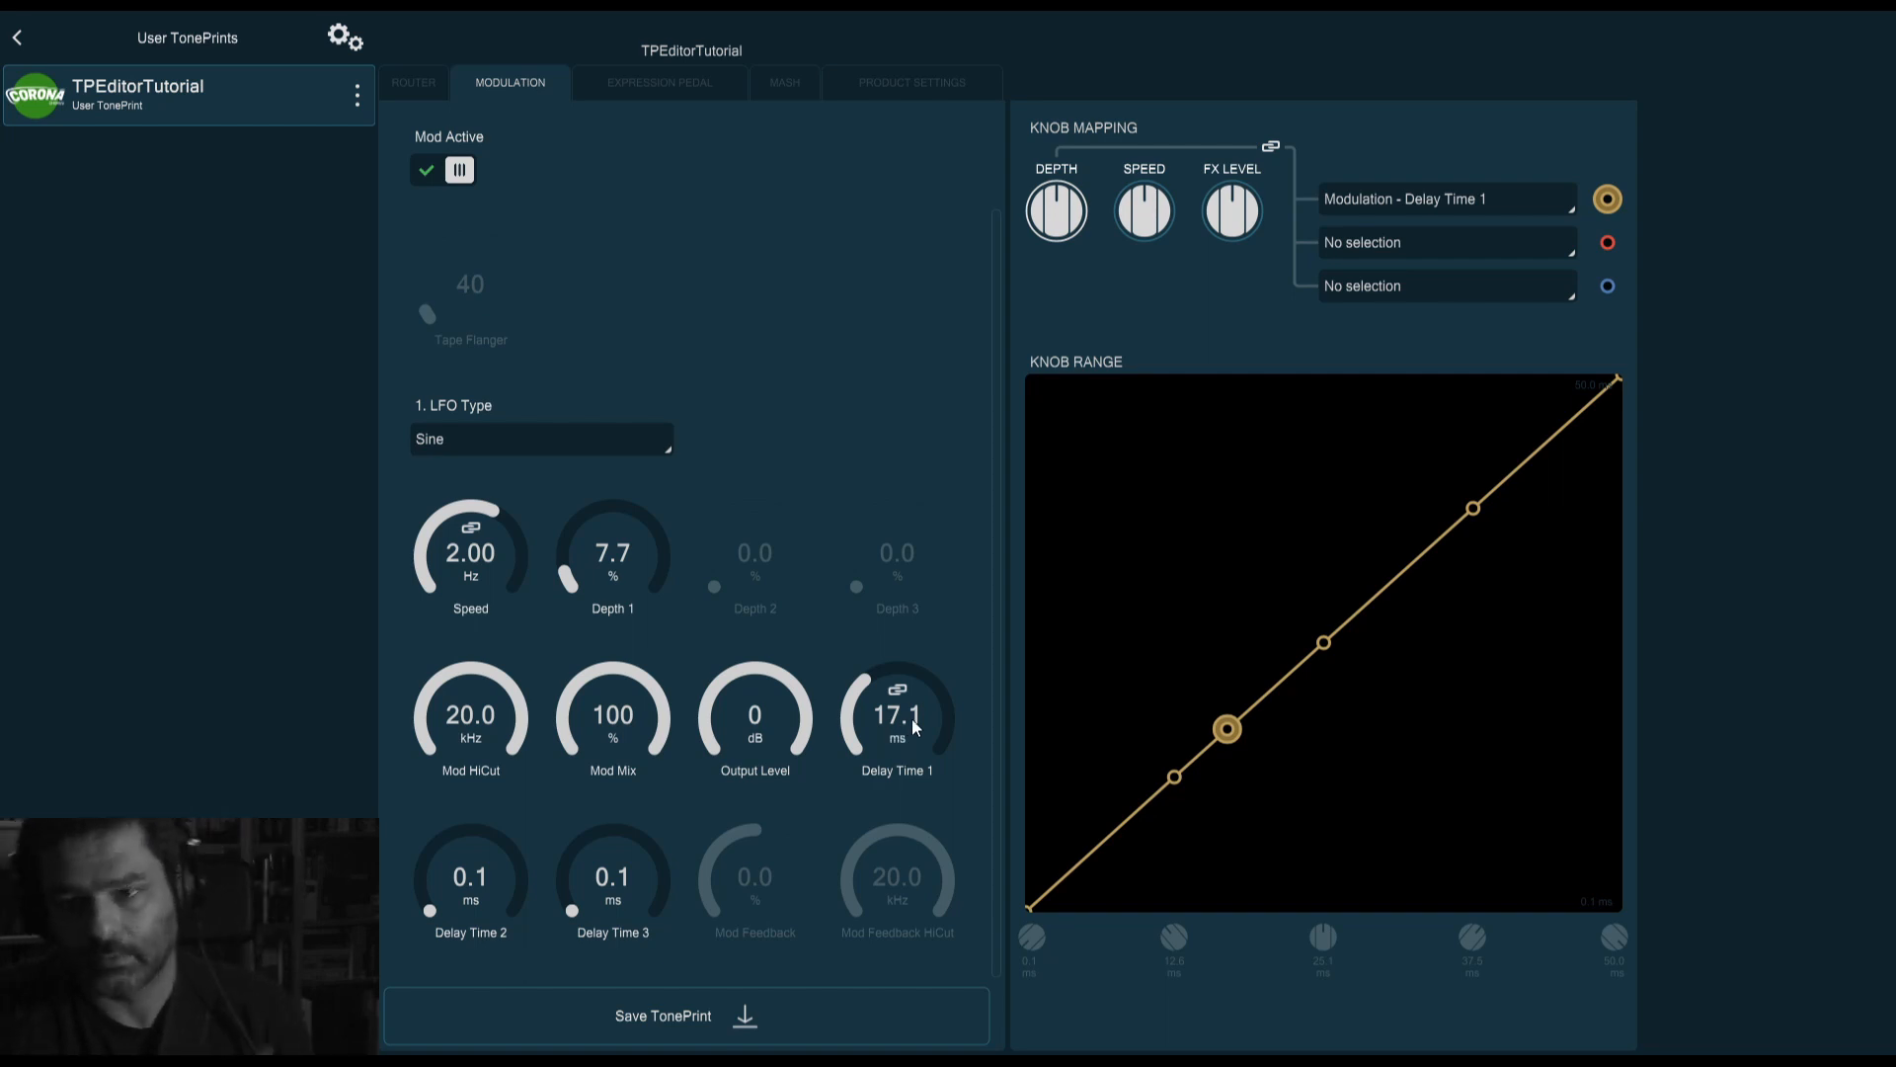
drag(887, 731, 915, 650)
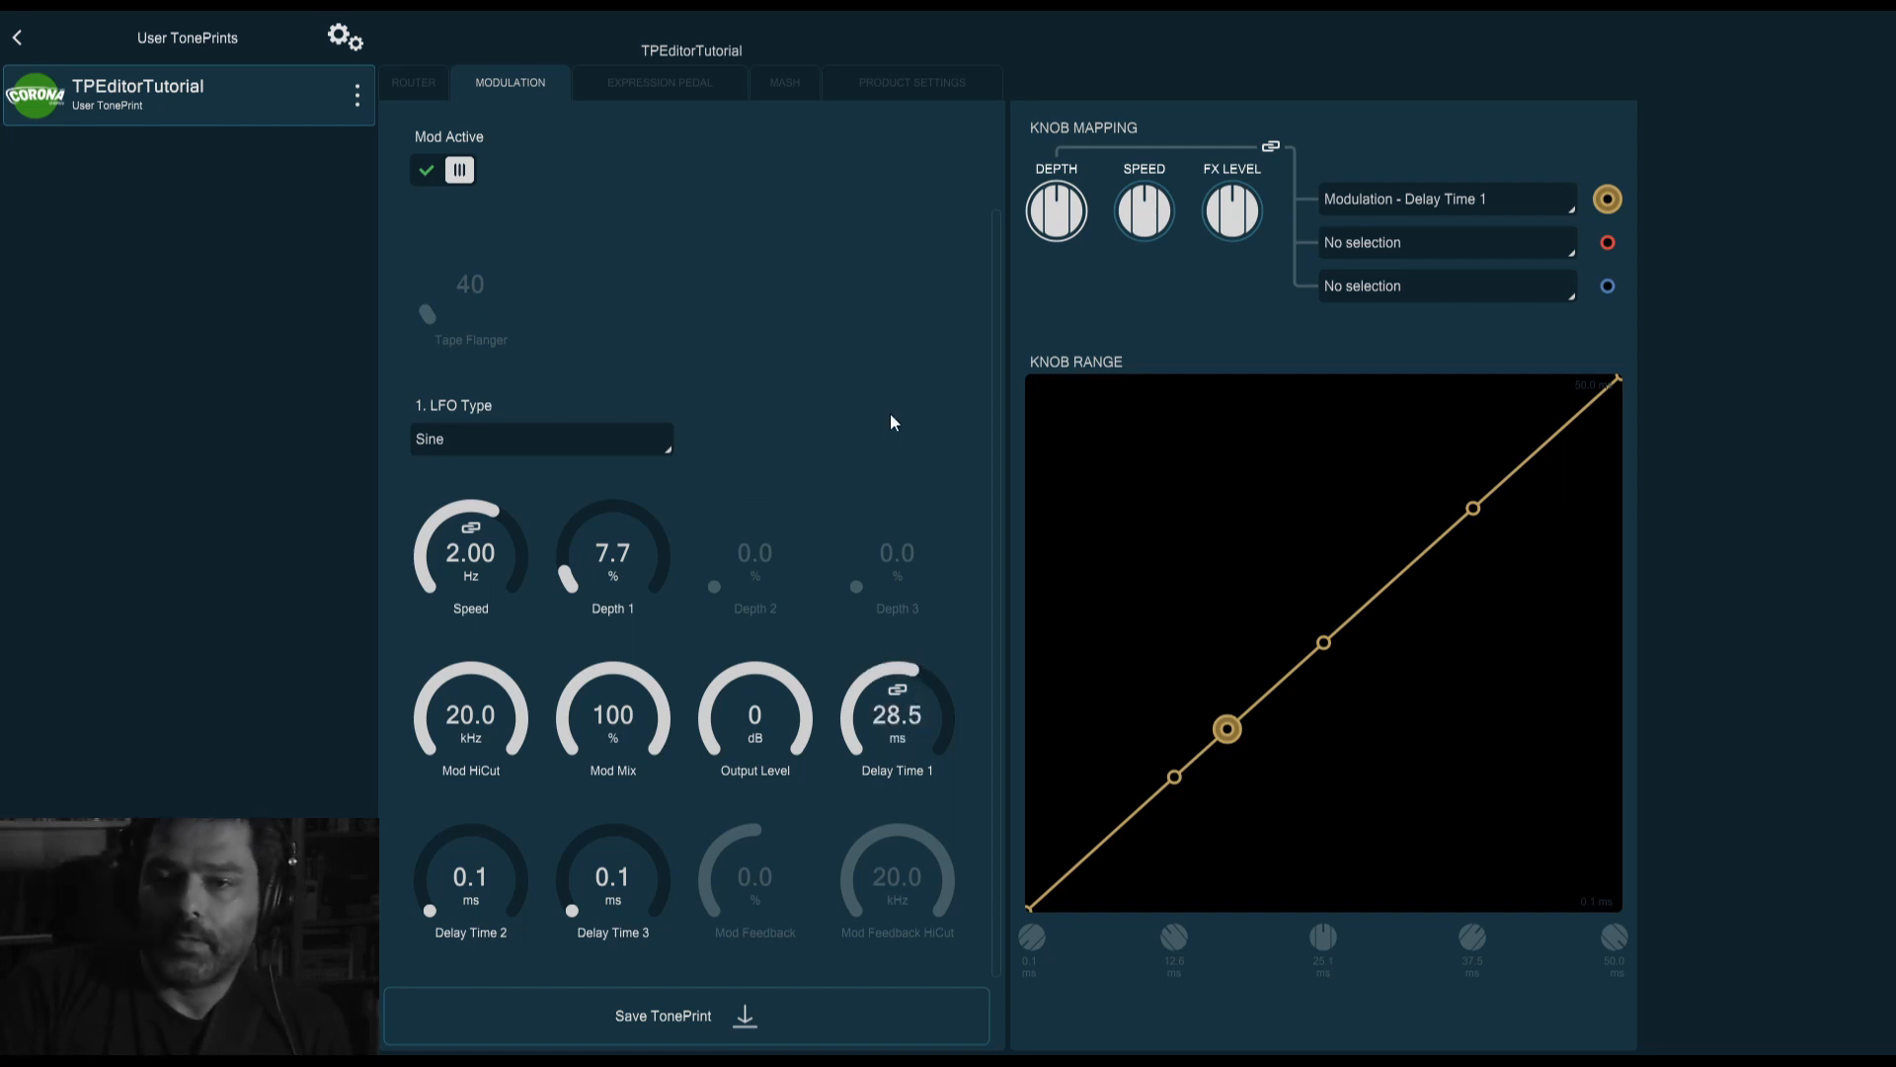
scroll(849, 407, up, 2)
scroll(817, 492, down, 2)
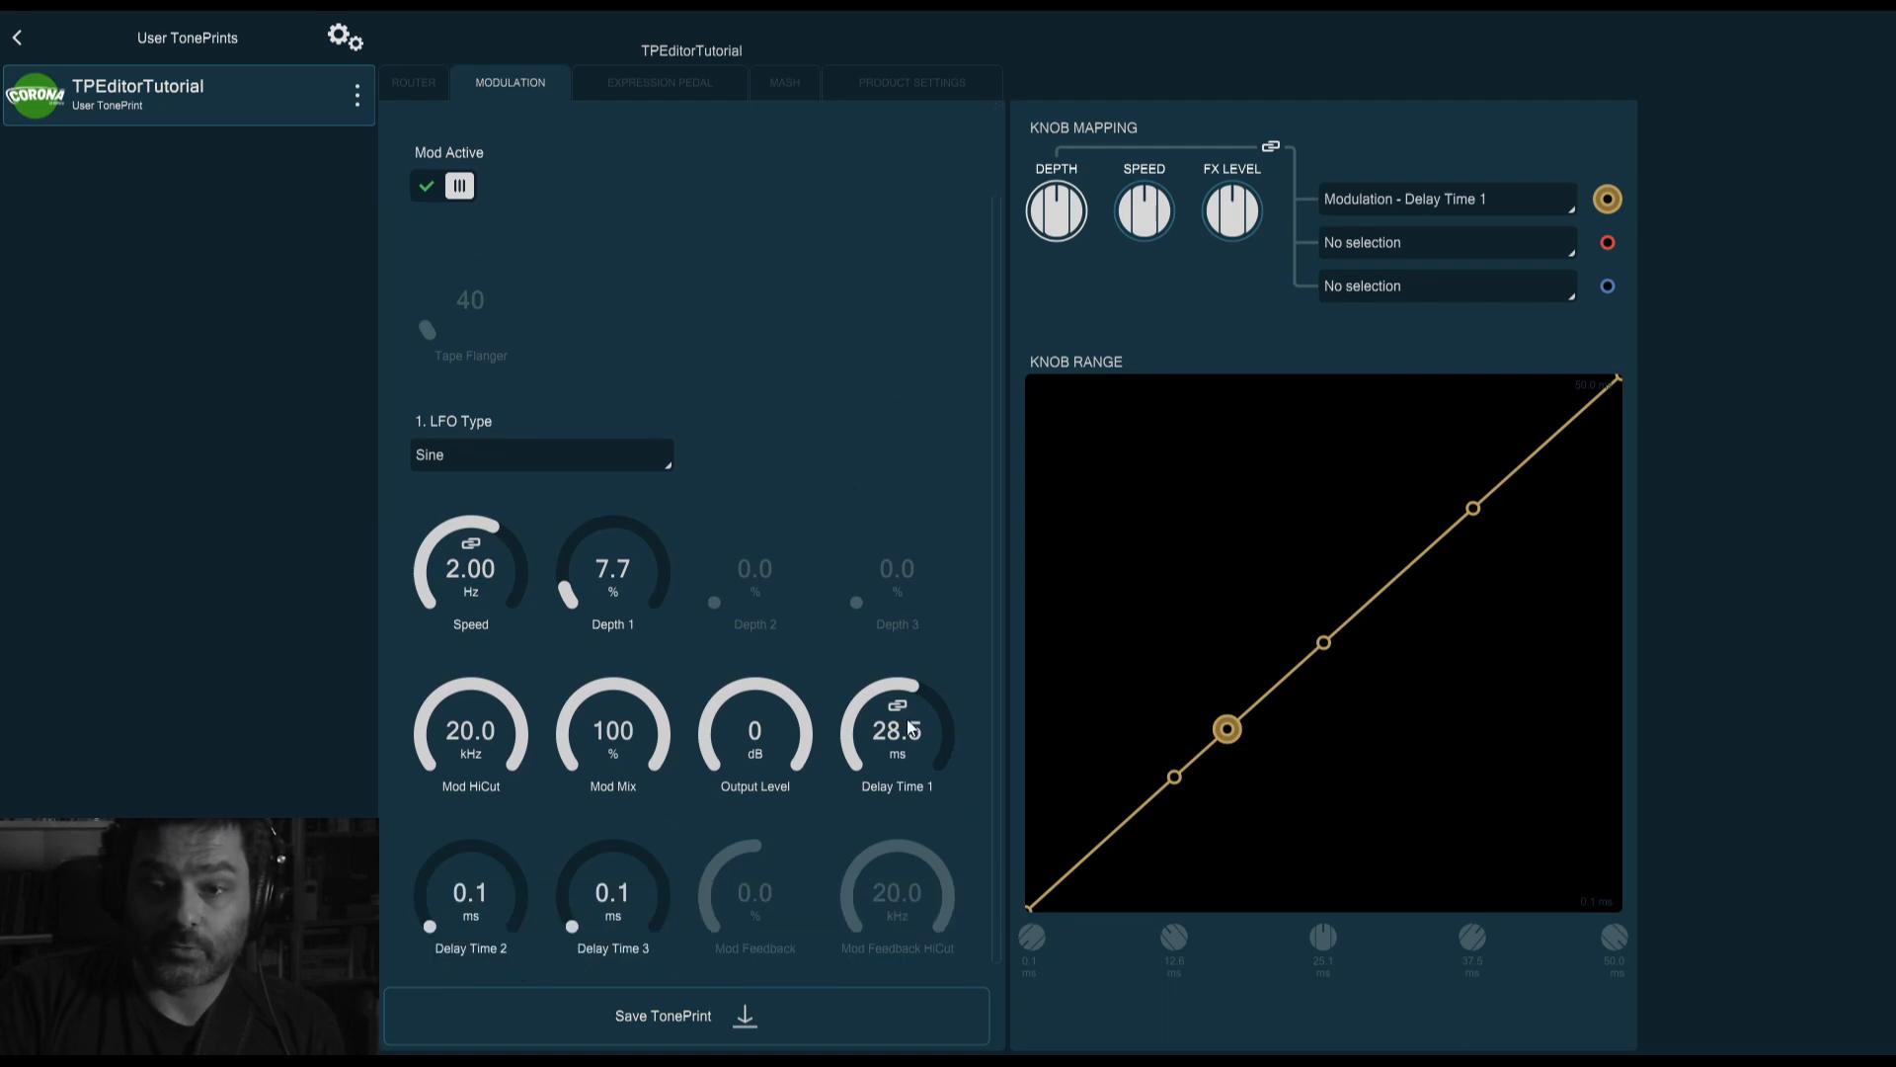
Change the modulation type to TriChorus and review its Depth 2 and Depth 3 parameters
scroll(636, 251, up, 2)
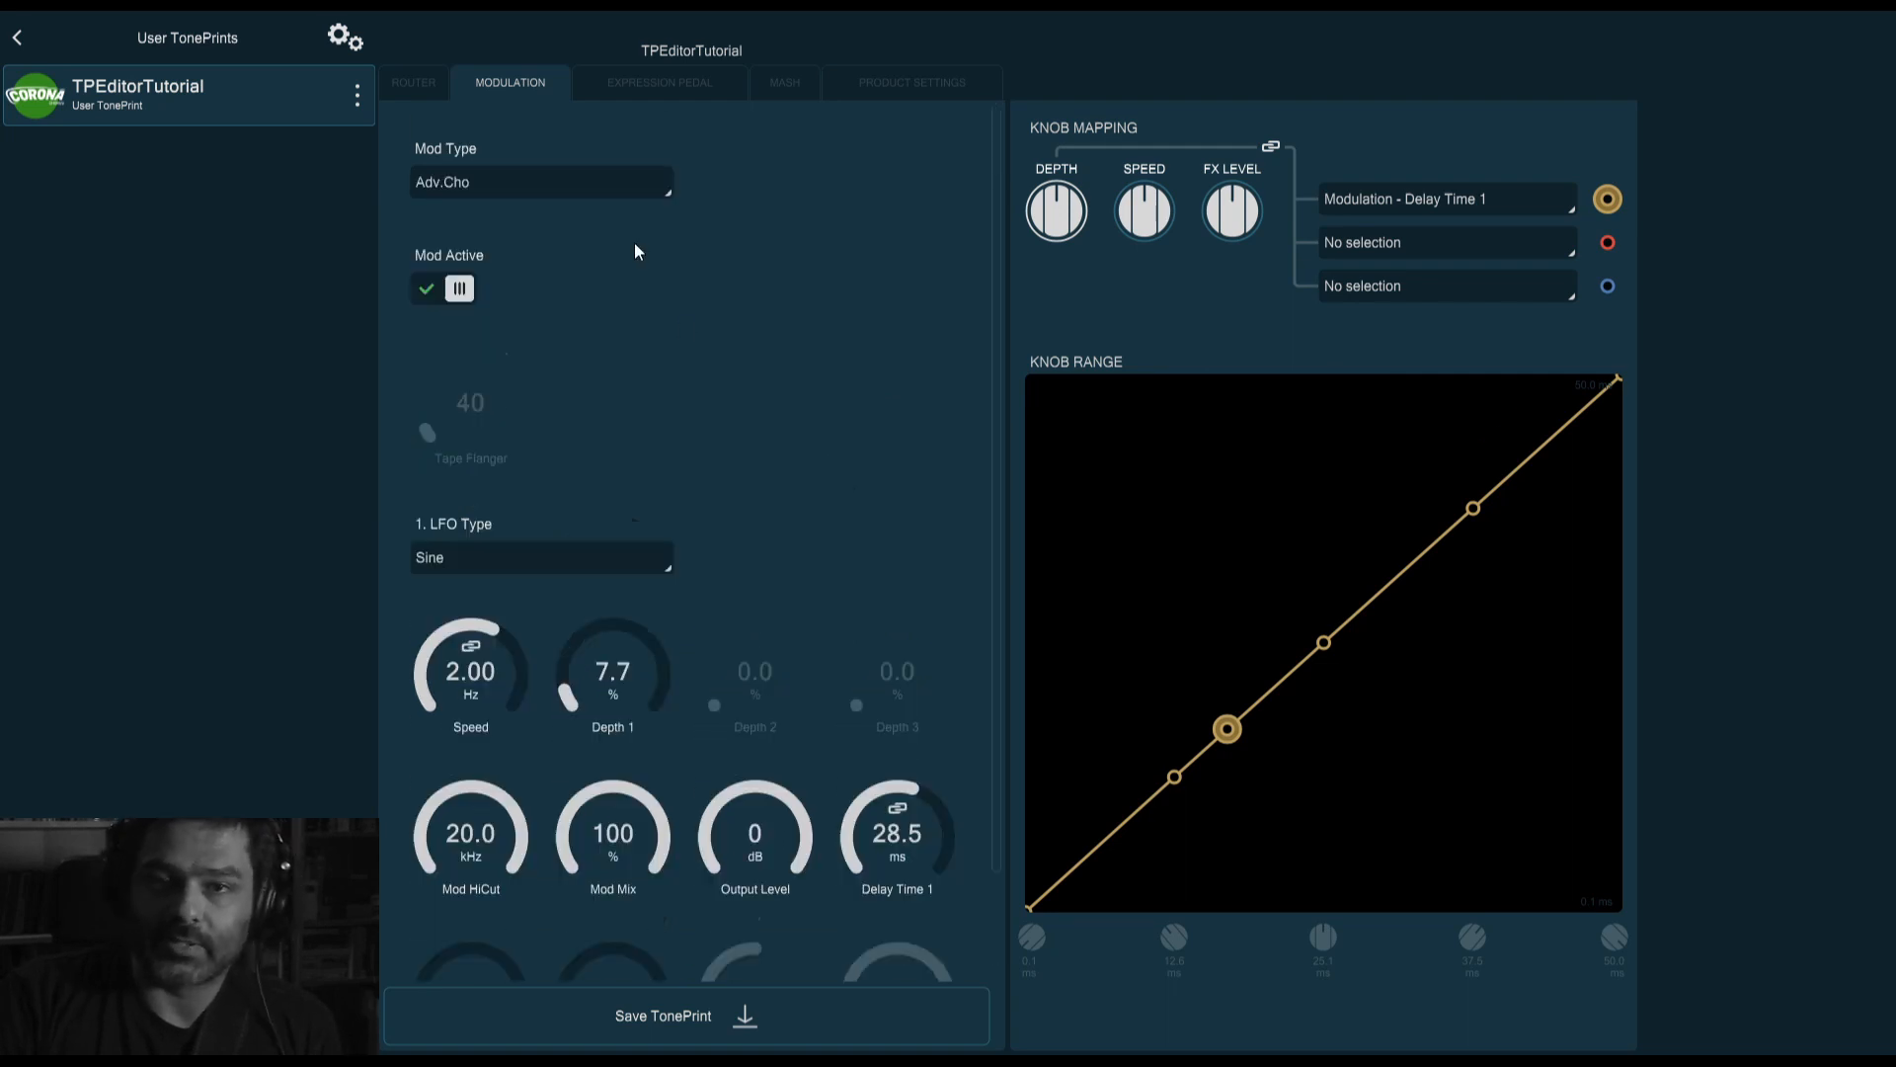
click(580, 193)
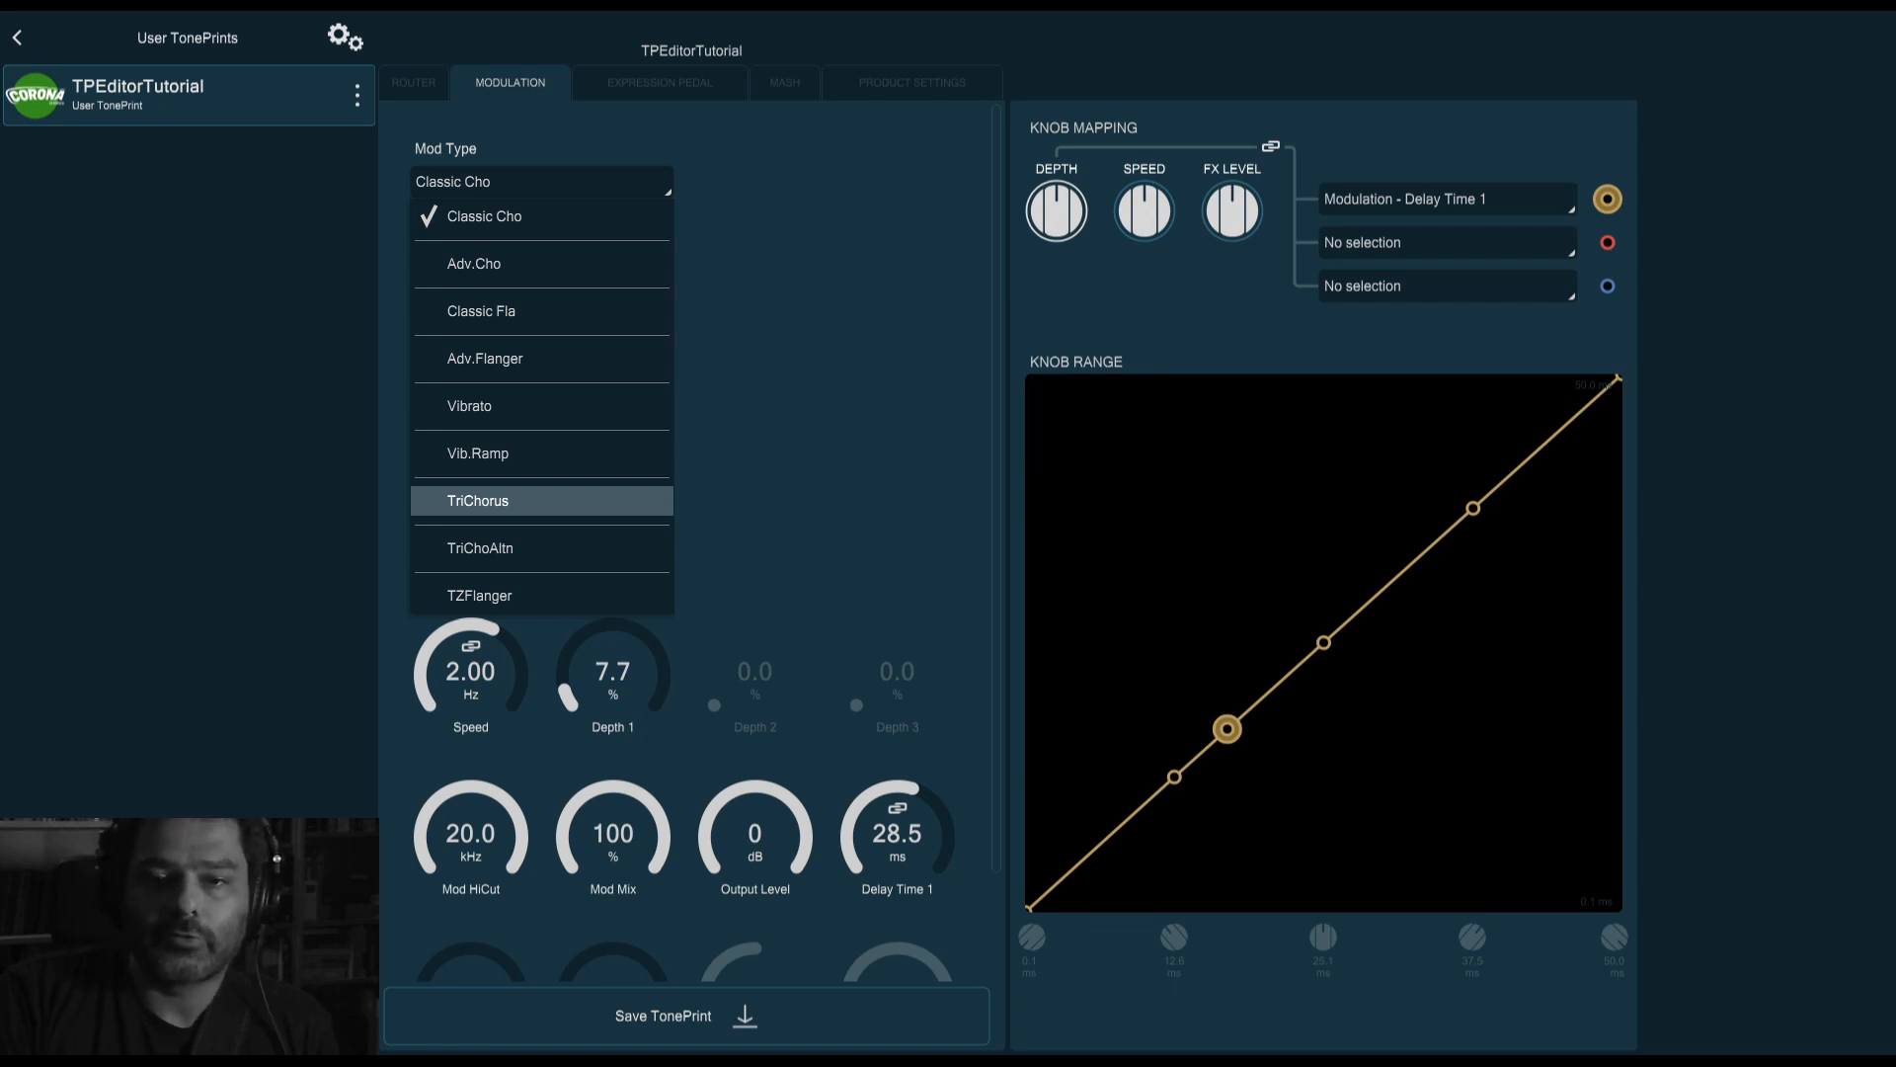
click(542, 501)
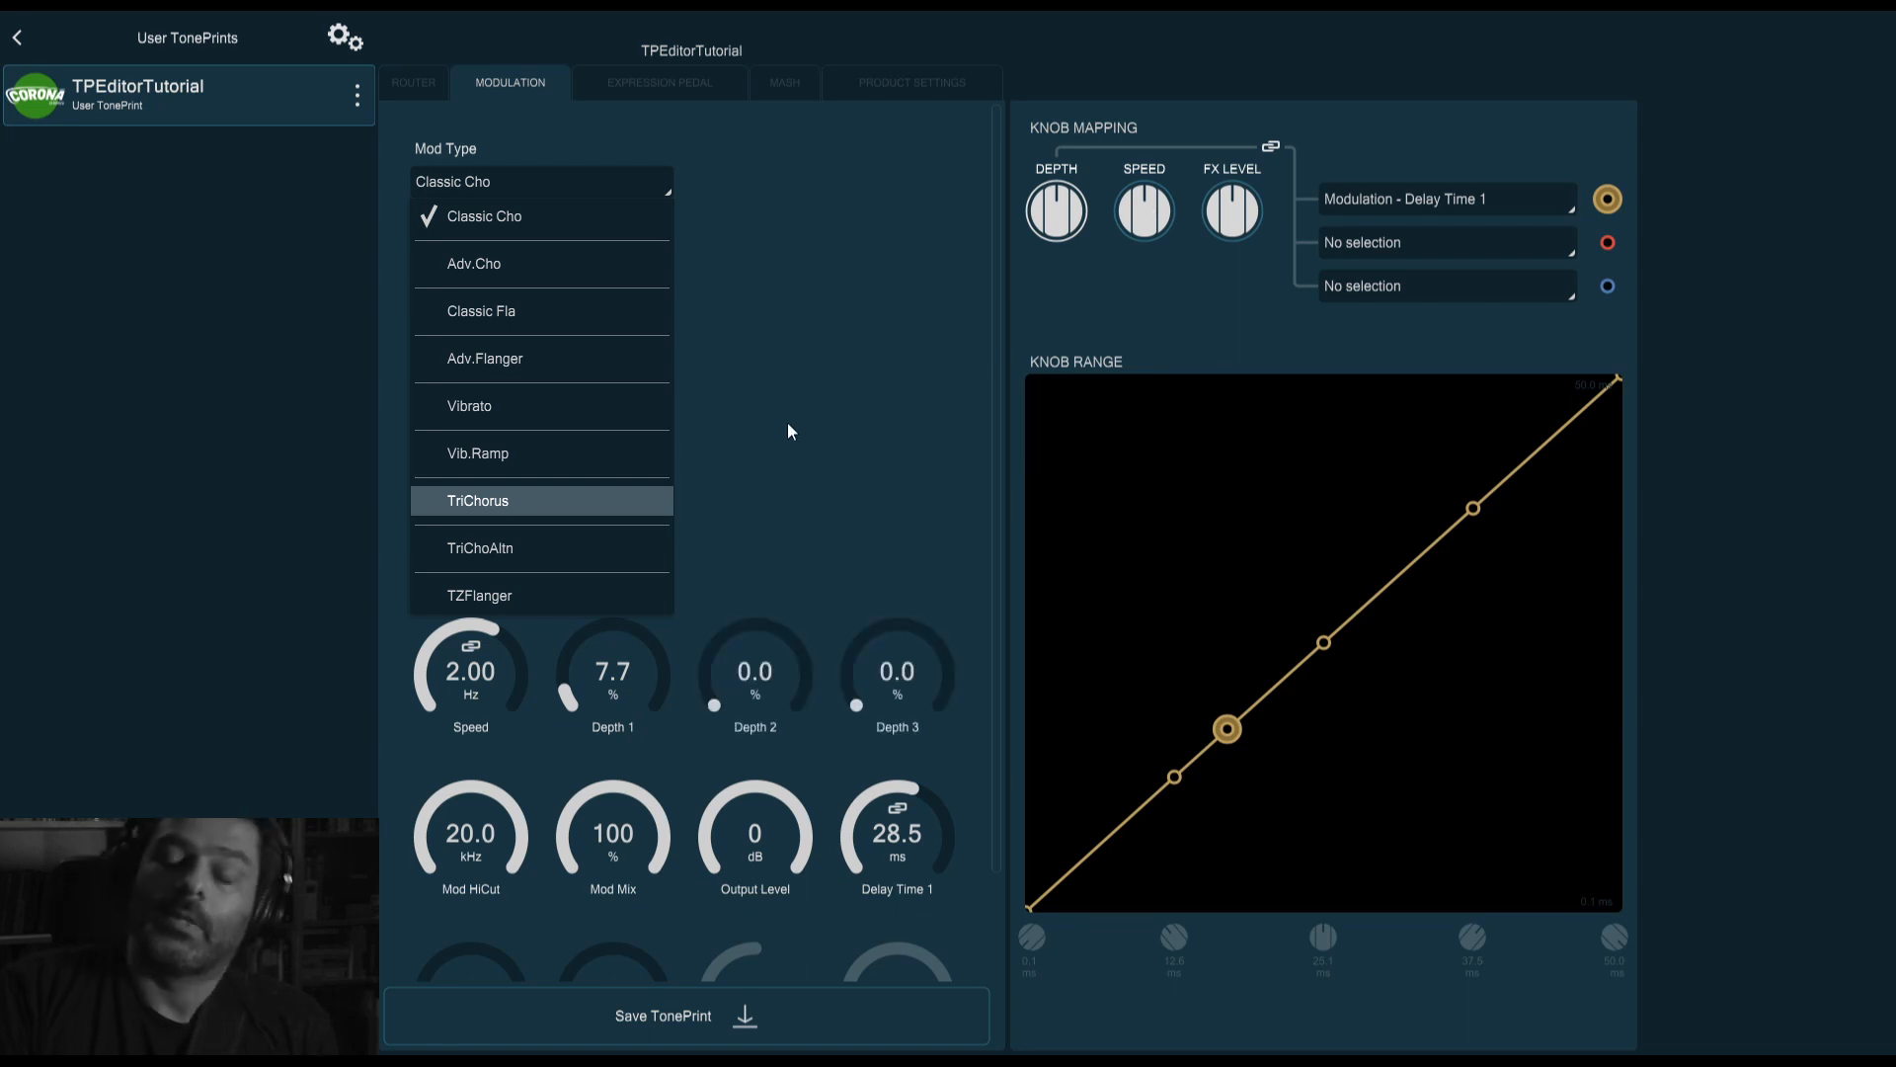
scroll(790, 430, down, 2)
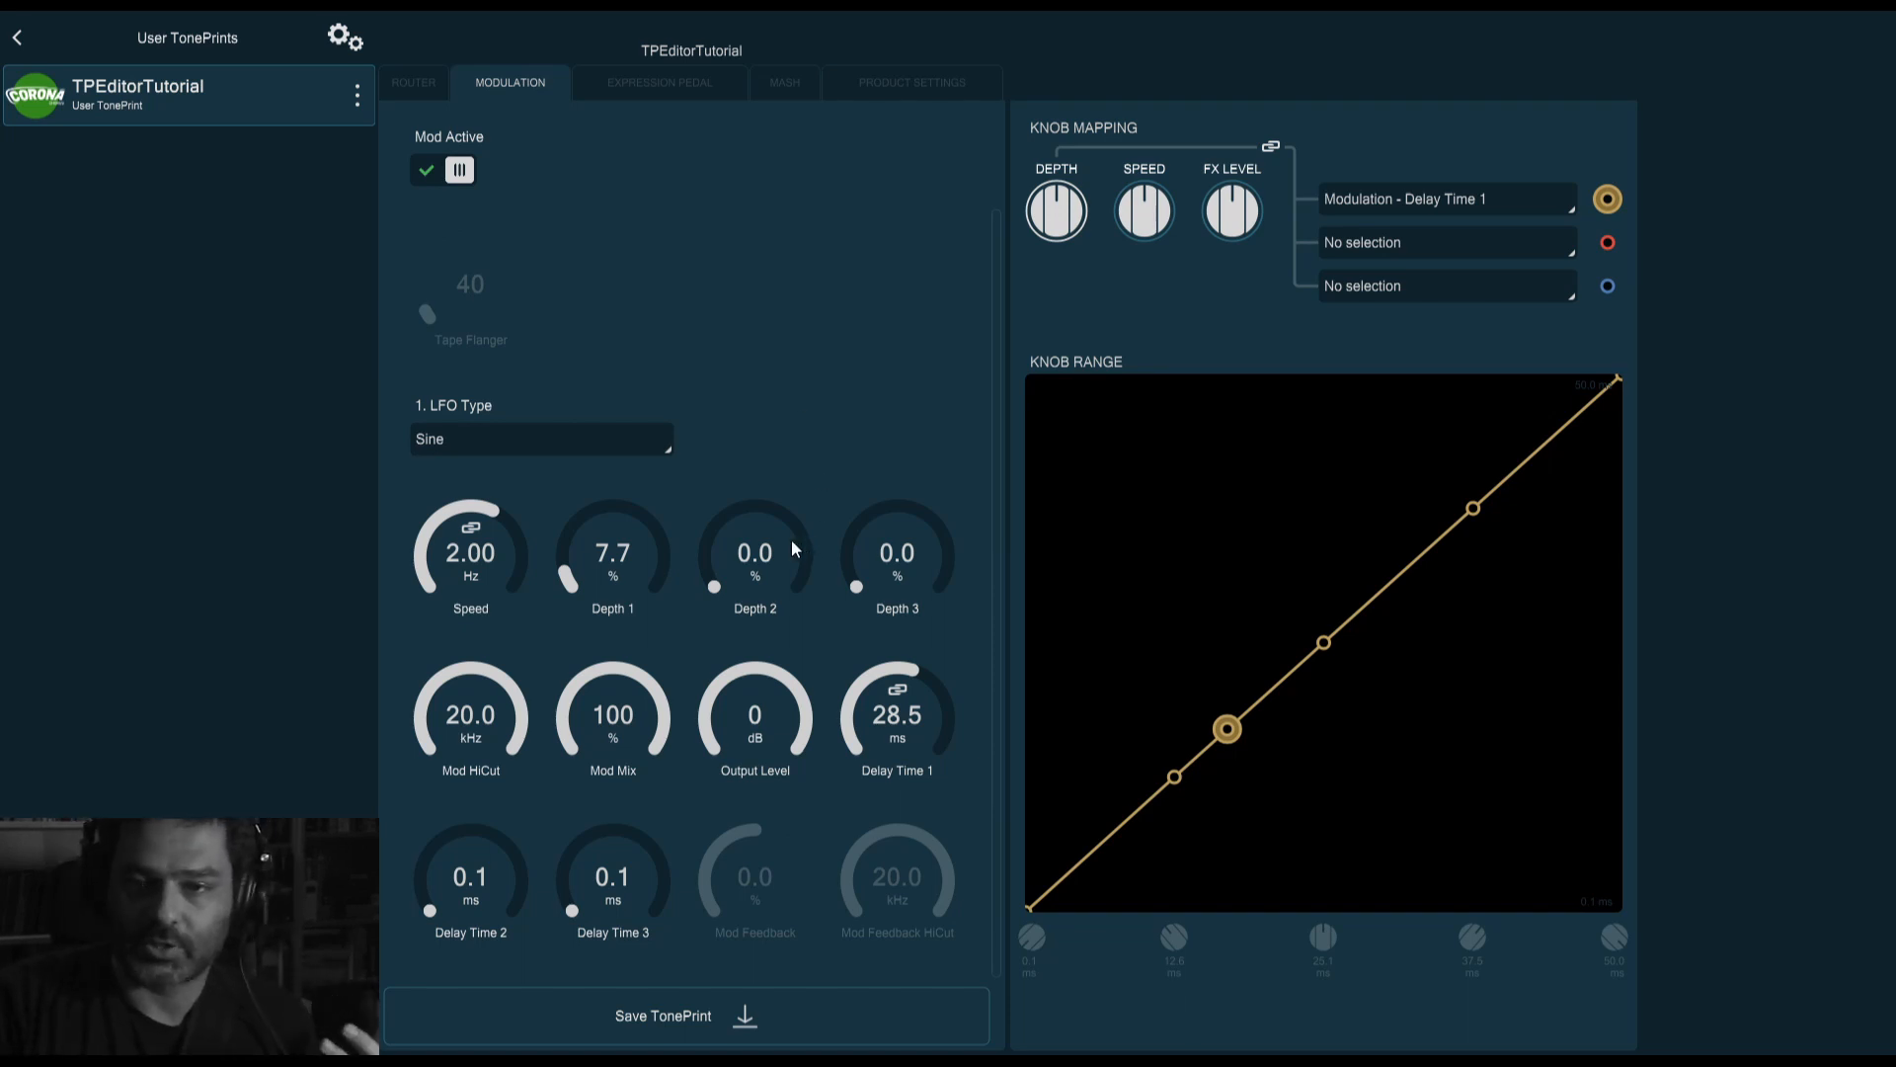
Set Depth 2 to 4.8 %, Depth 3 to 6.4 %, Delay Time 2 to 30.0 ms and Delay Time 3 to 32.2 ms
drag(770, 542, 769, 529)
drag(898, 568, 906, 556)
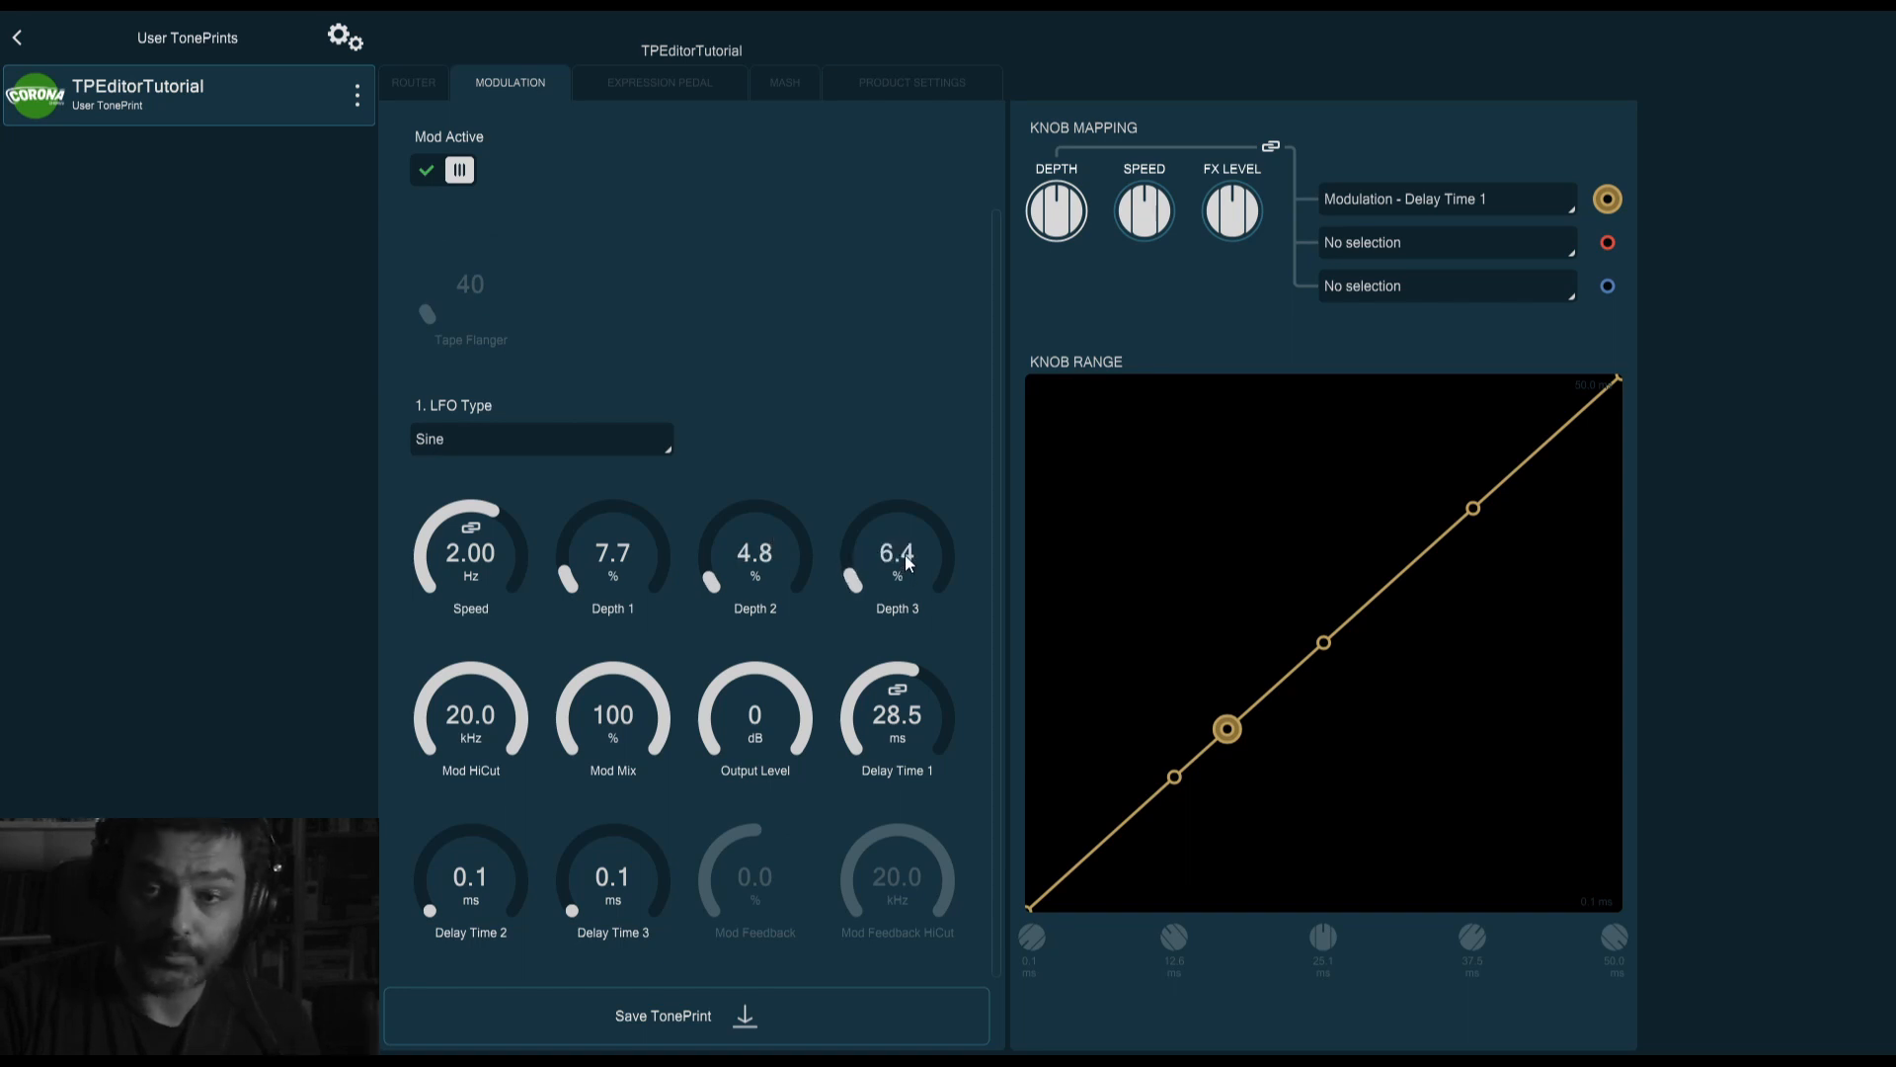
drag(439, 933, 462, 819)
drag(624, 889, 660, 755)
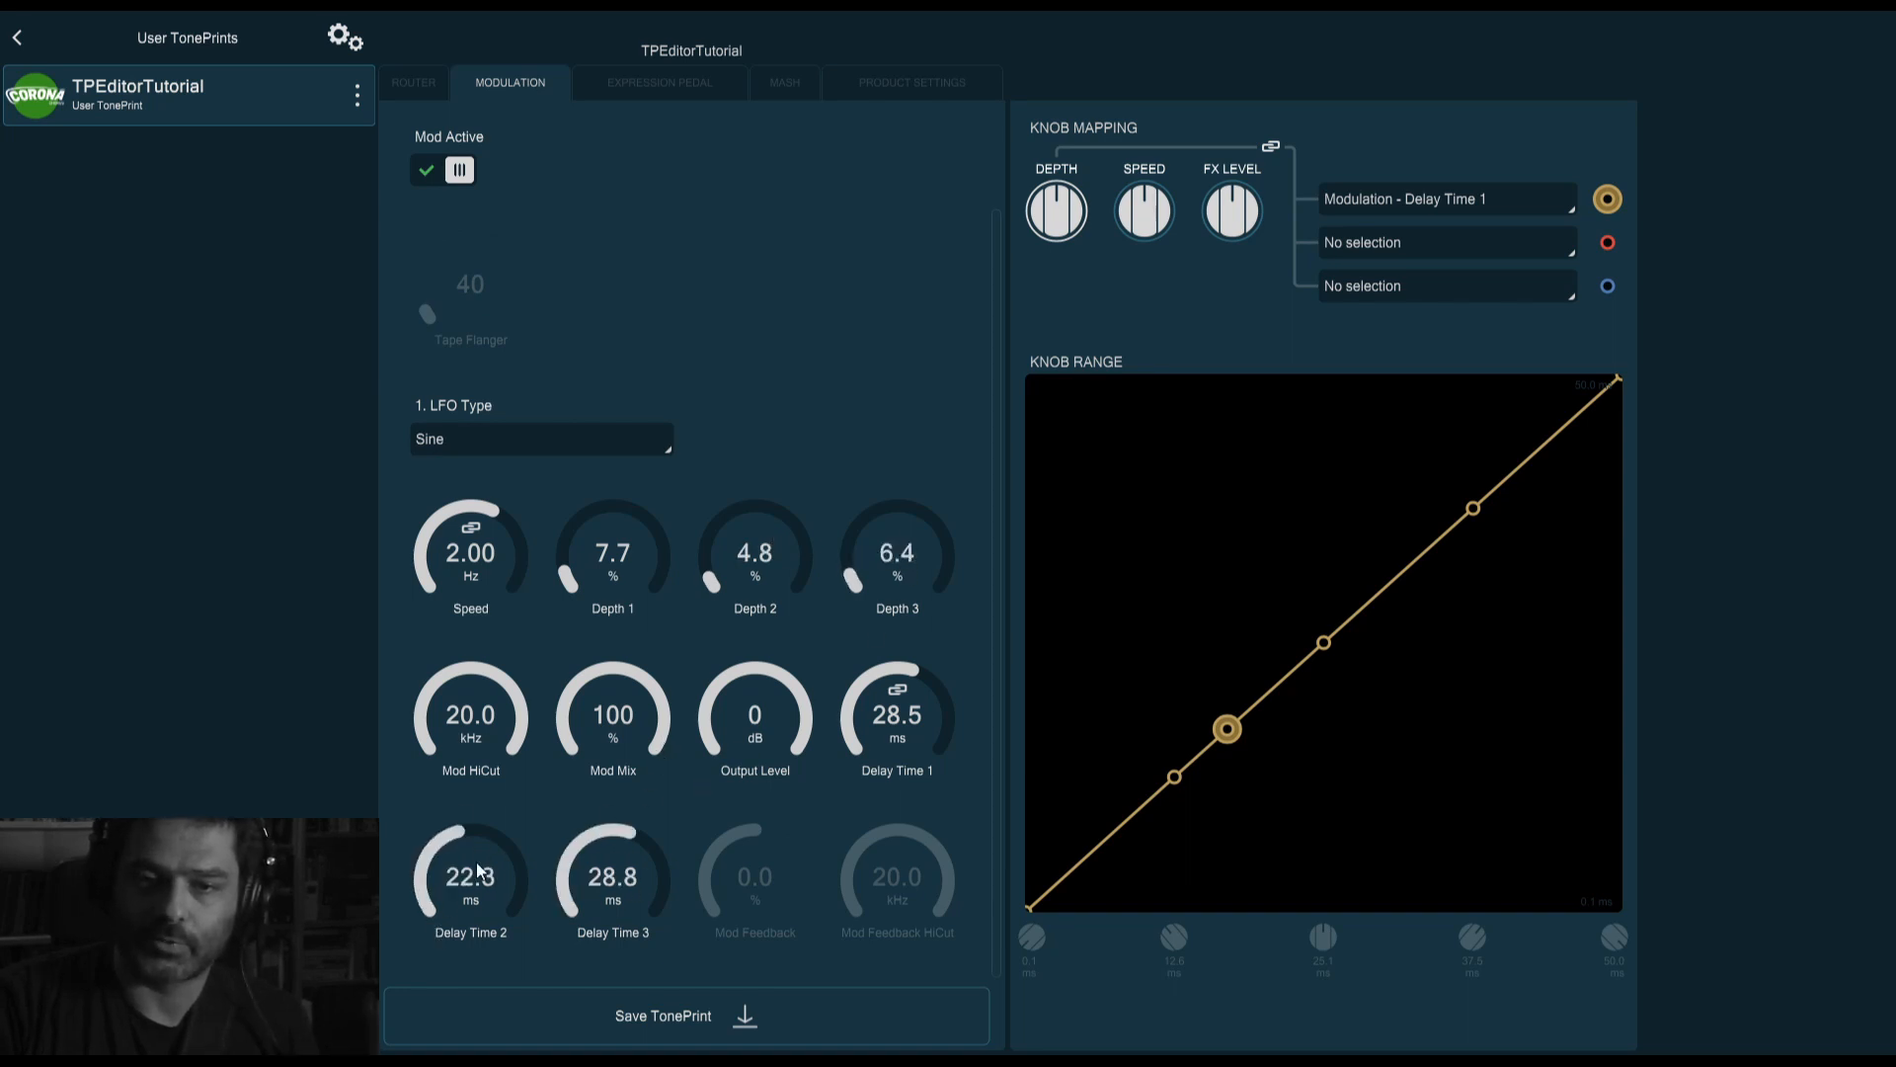
drag(477, 863, 484, 831)
drag(607, 873, 614, 857)
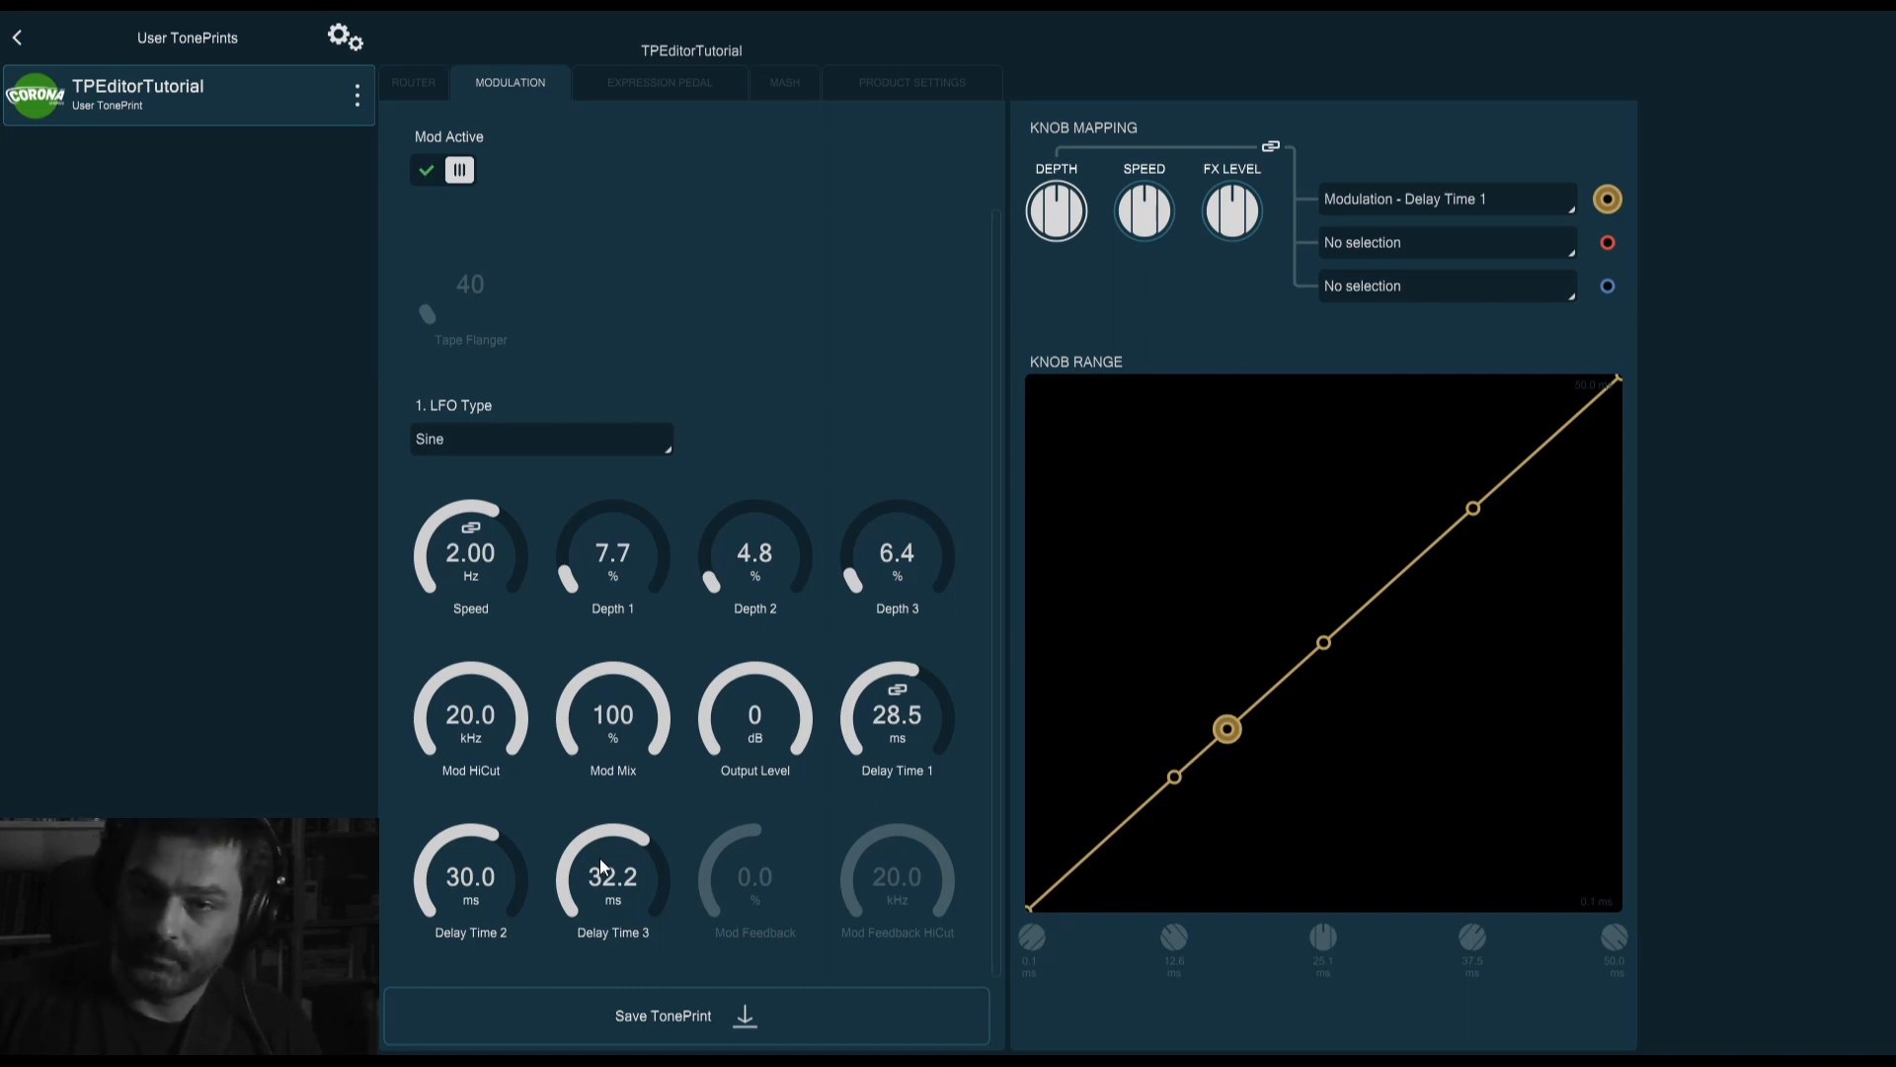
Raise Depth 2 to 24.8 %, reduce it to 8.8 %, and lower Speed to 1.25 Hz
scroll(756, 512, up, 5)
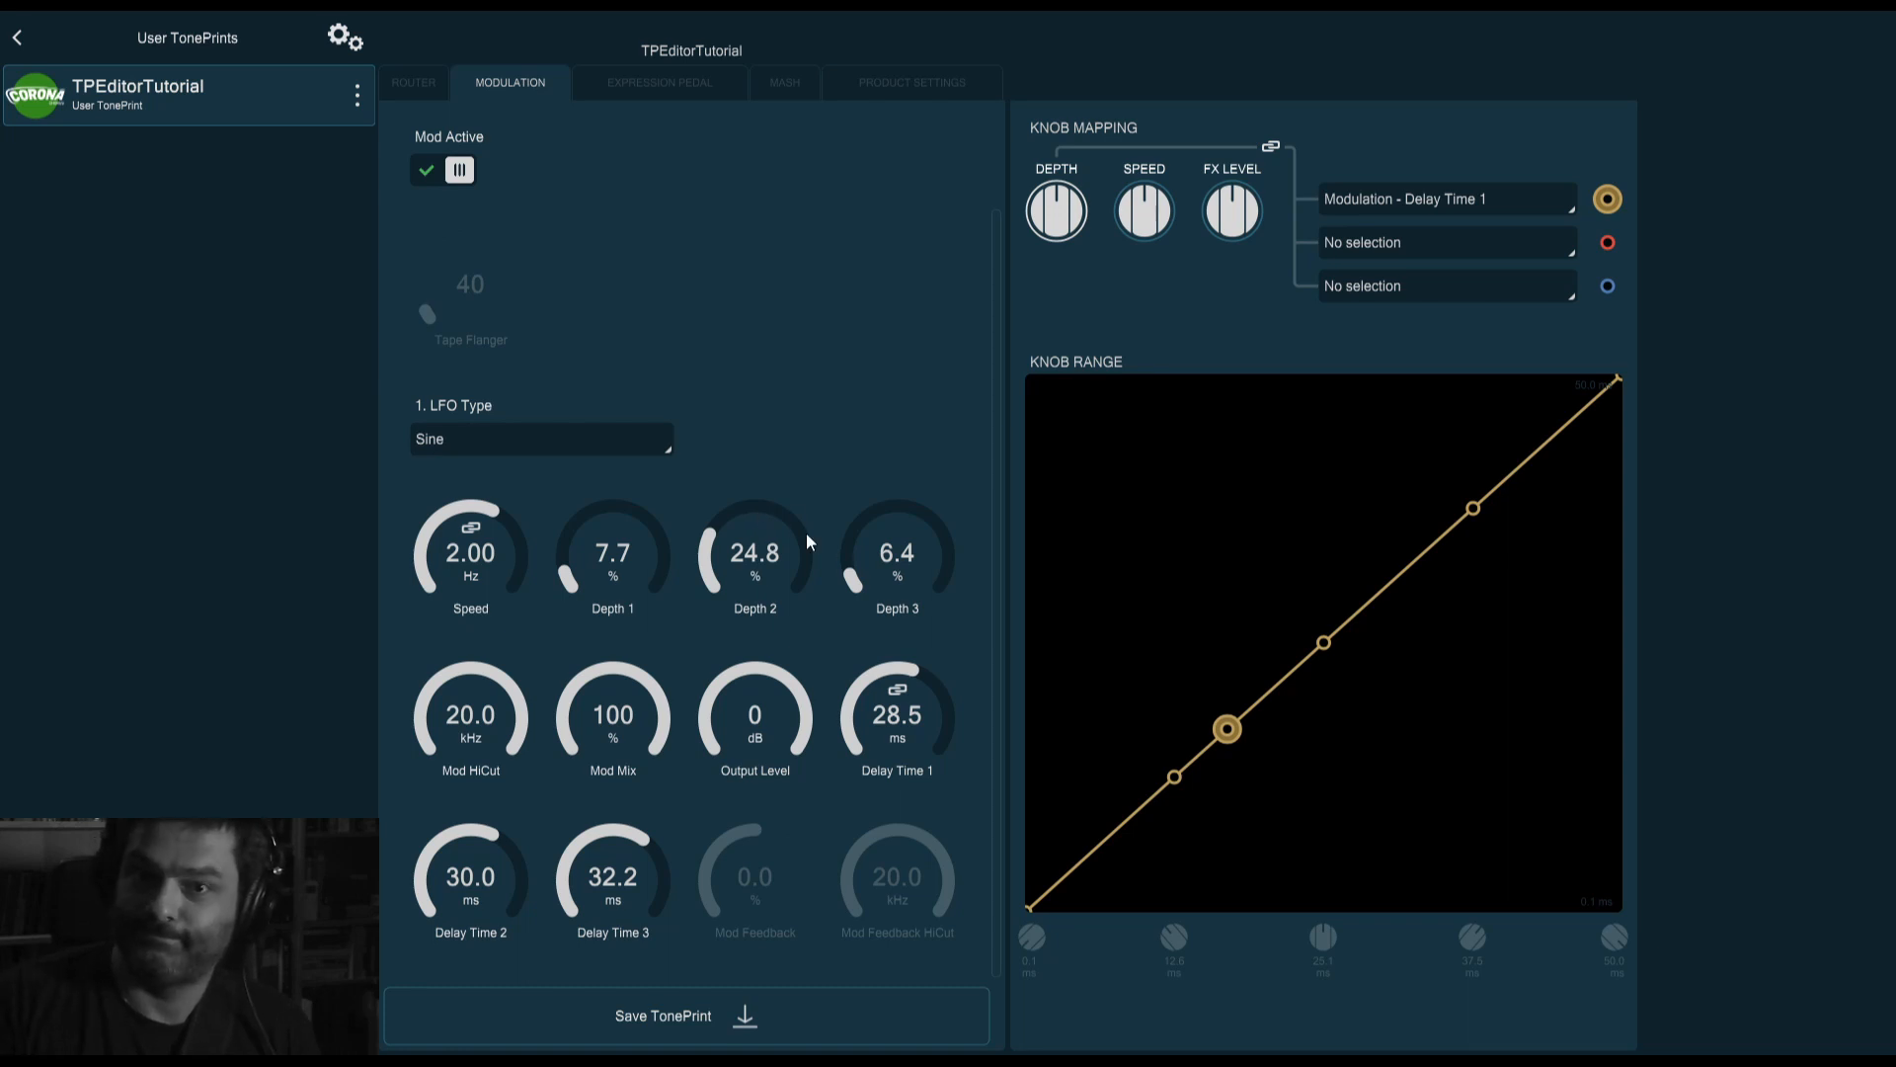
drag(806, 532, 776, 571)
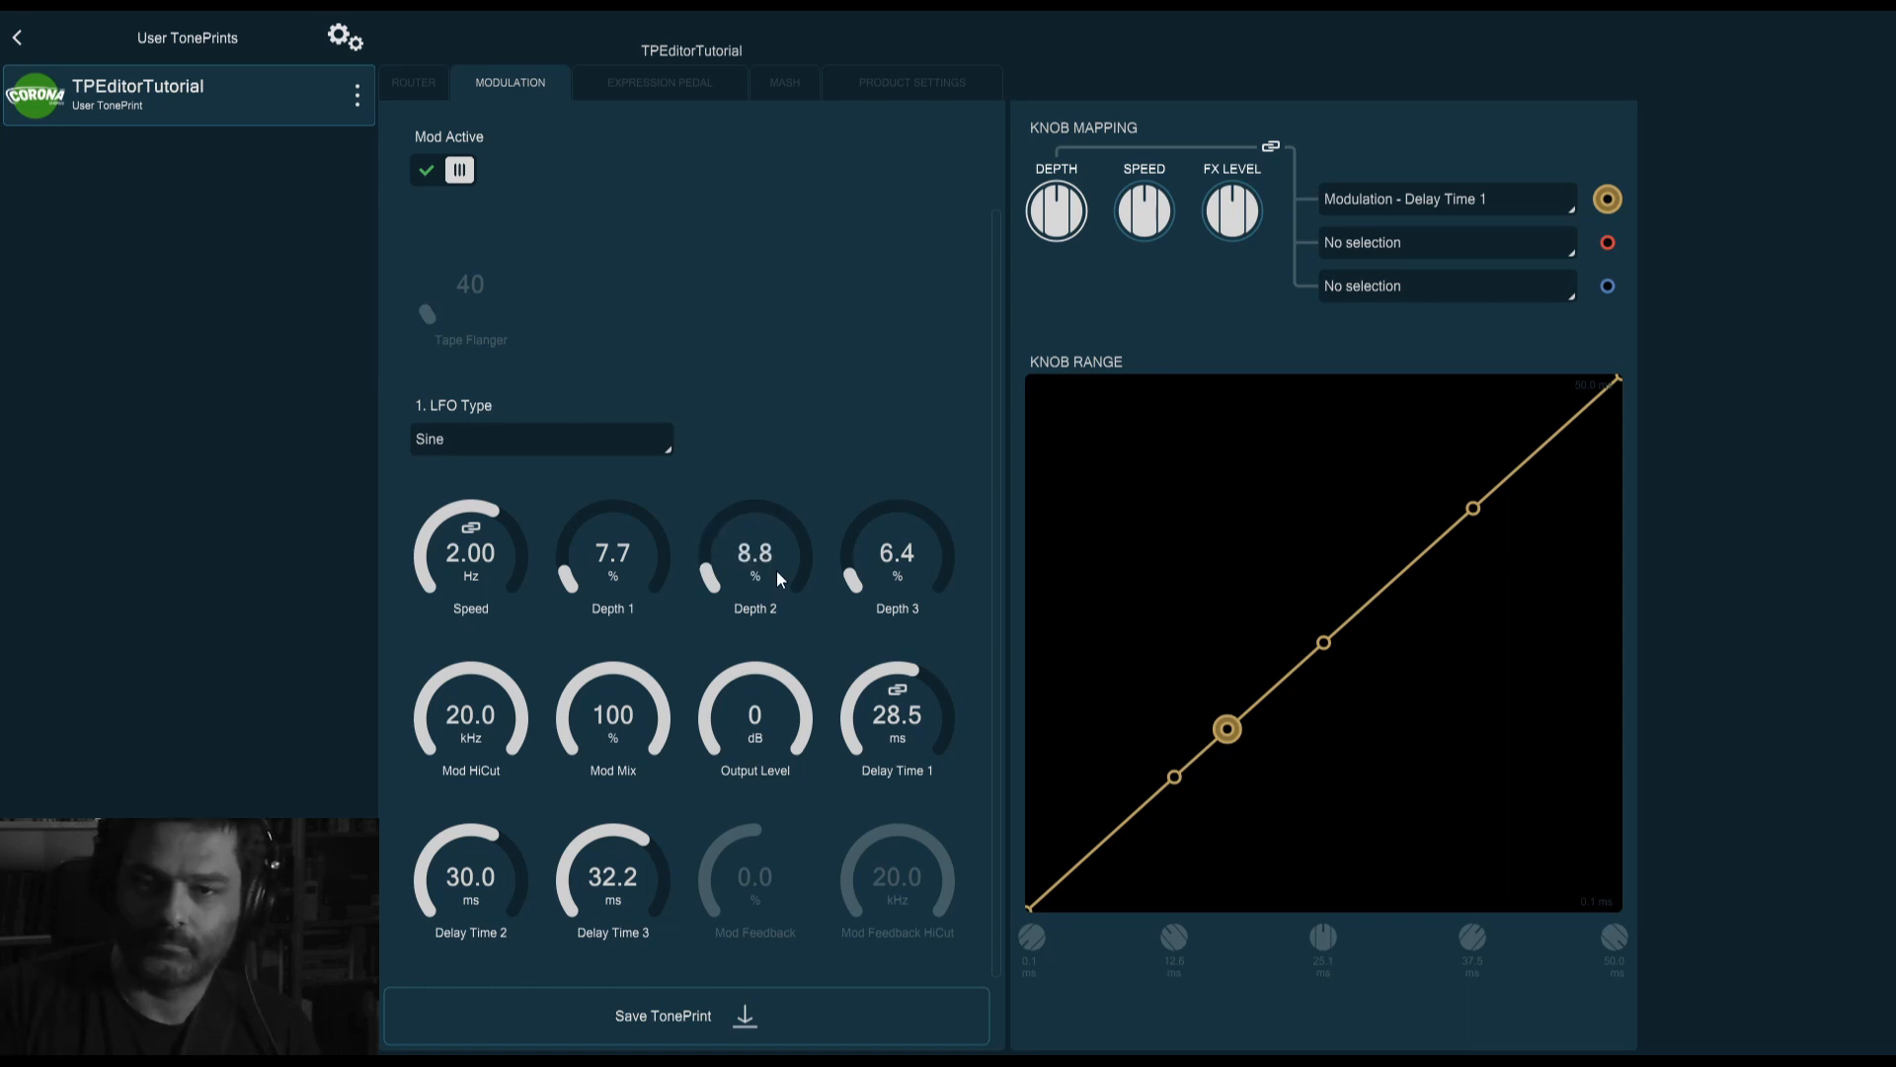
scroll(472, 561, down, 3)
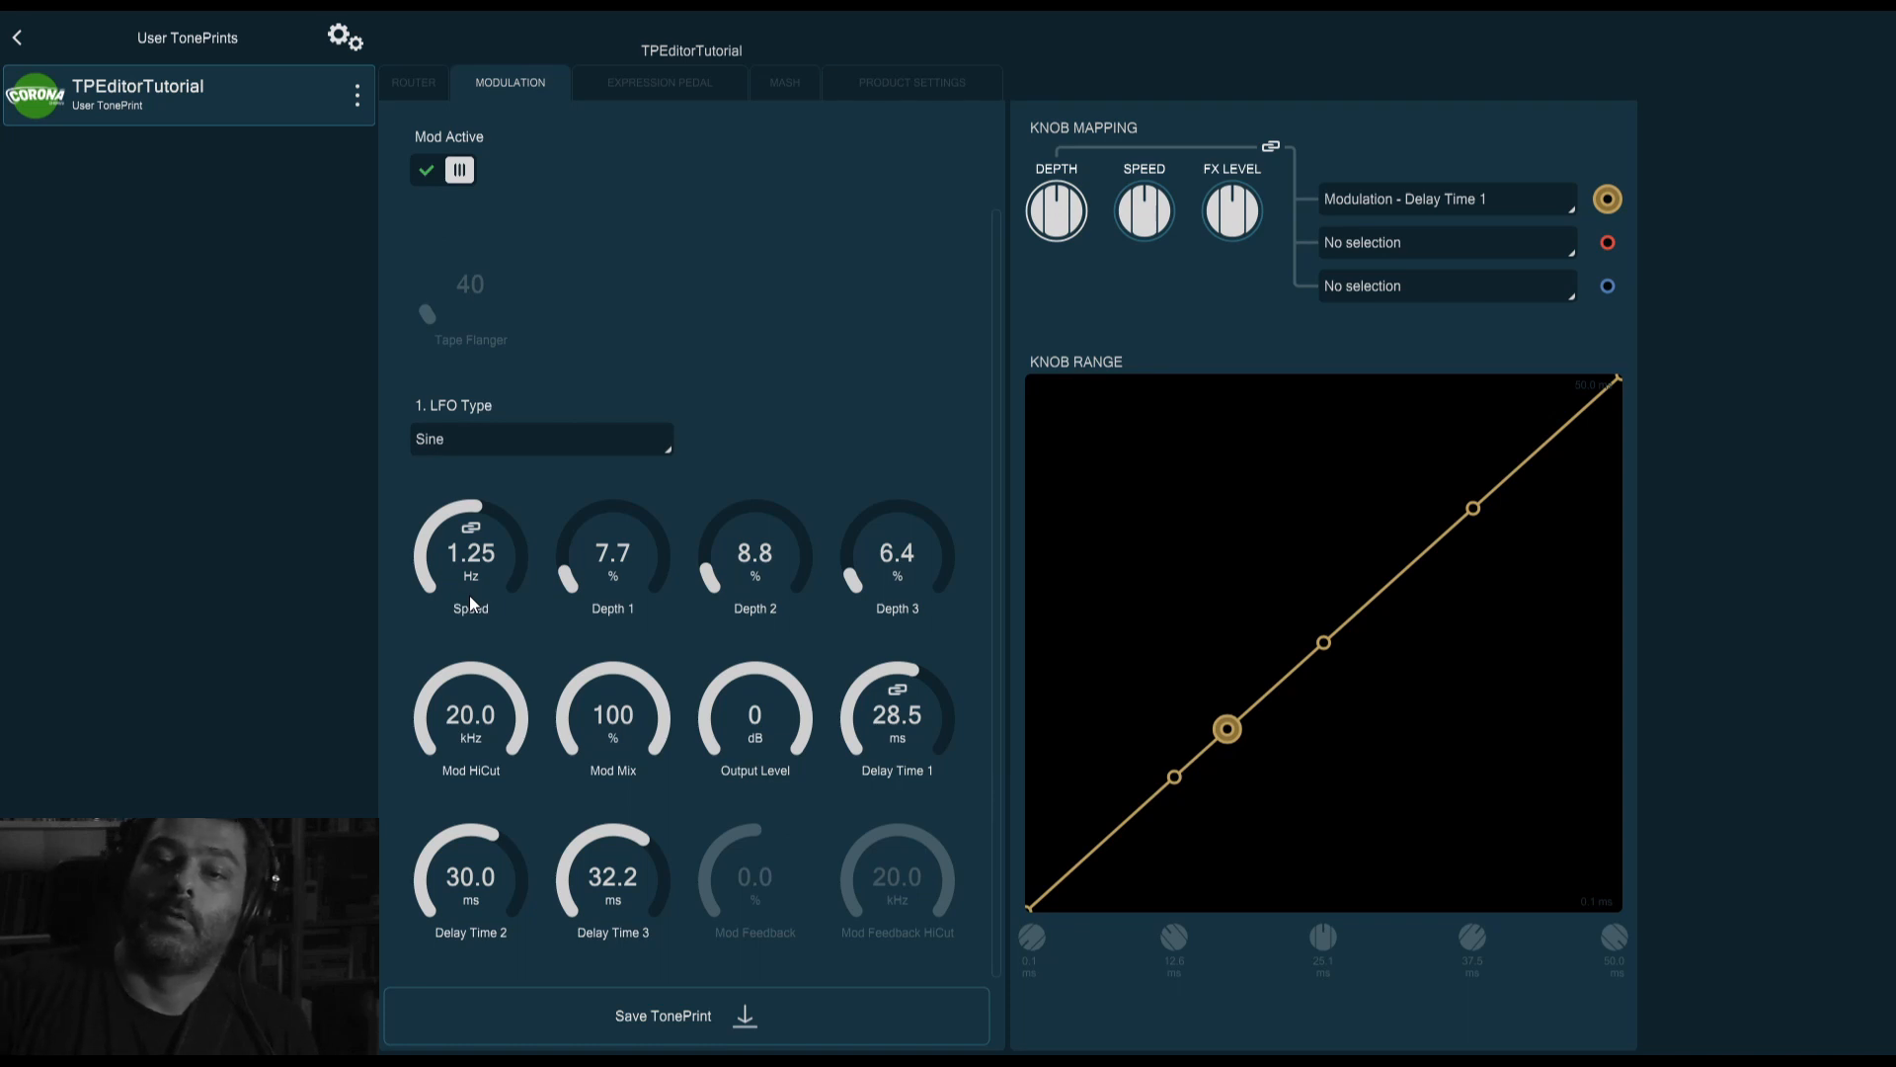
Try the Sine of Cosine LFO type, and switch back to Sine
click(565, 437)
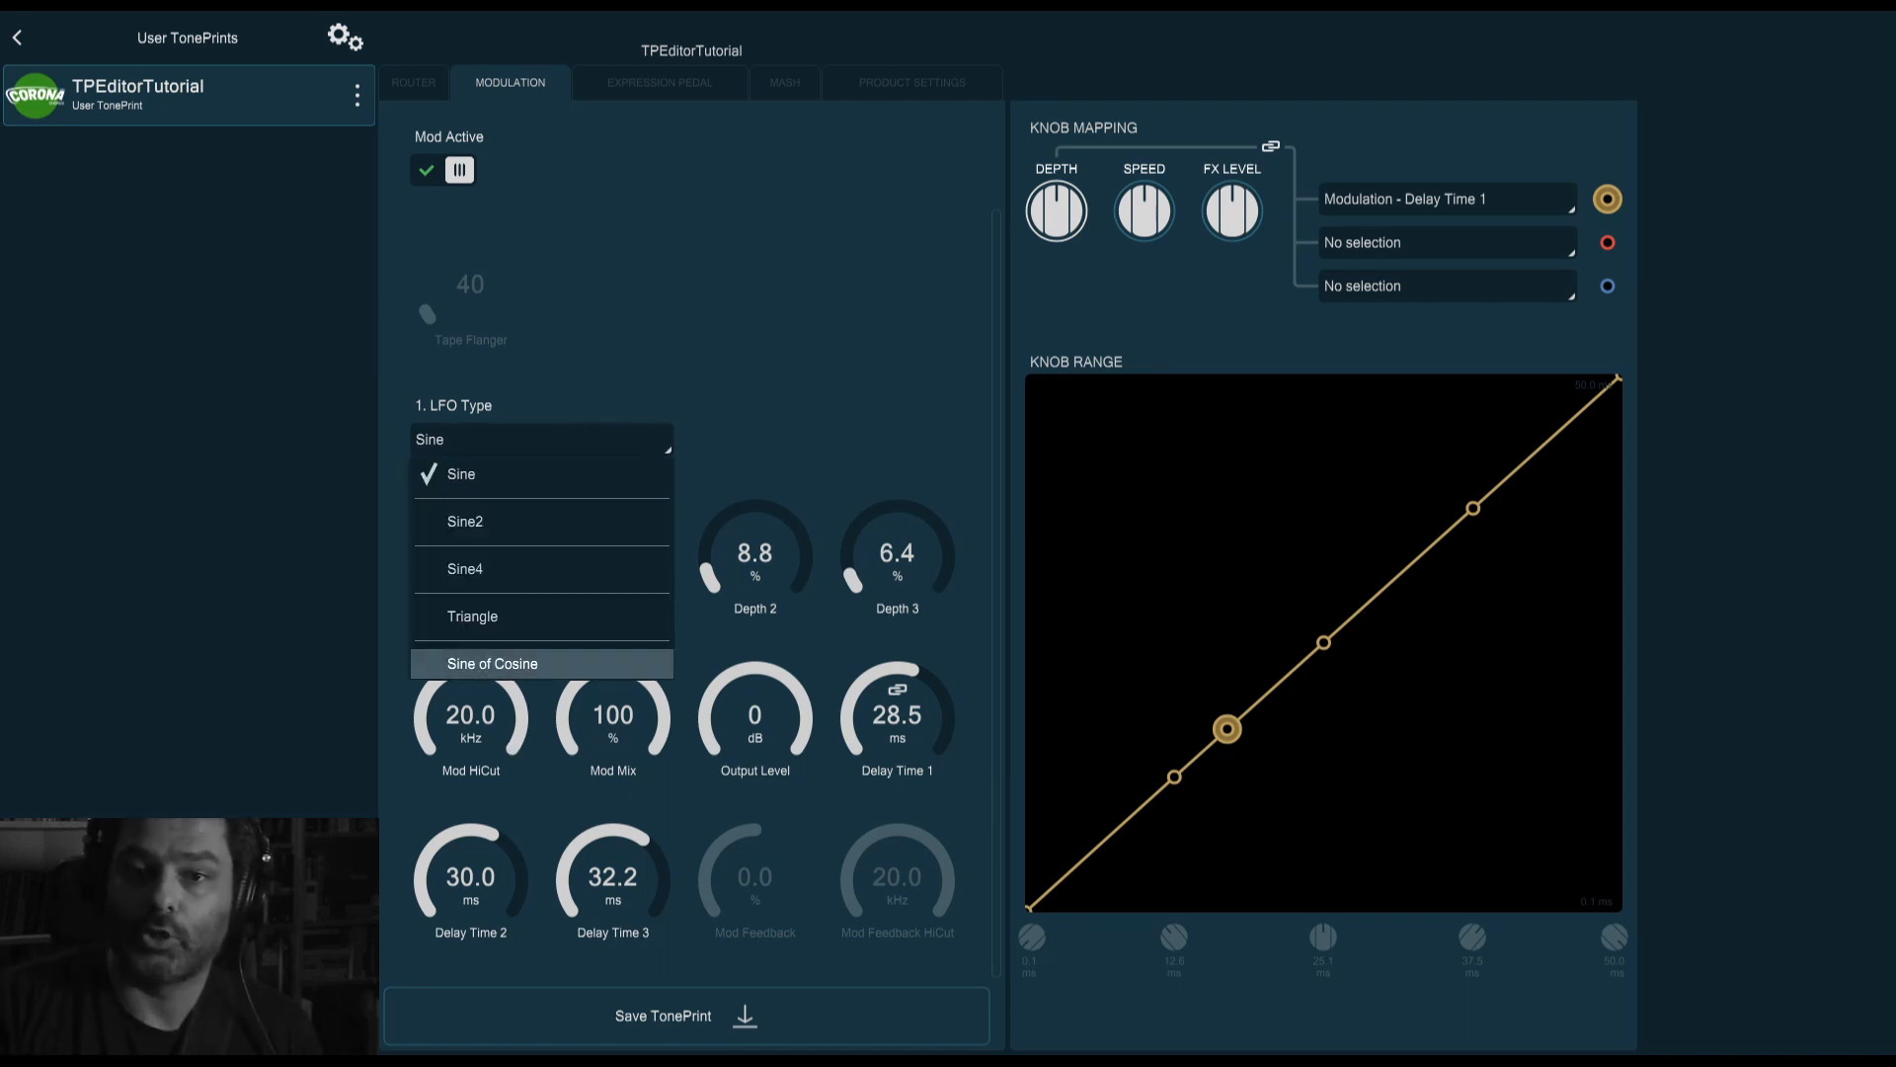
click(581, 660)
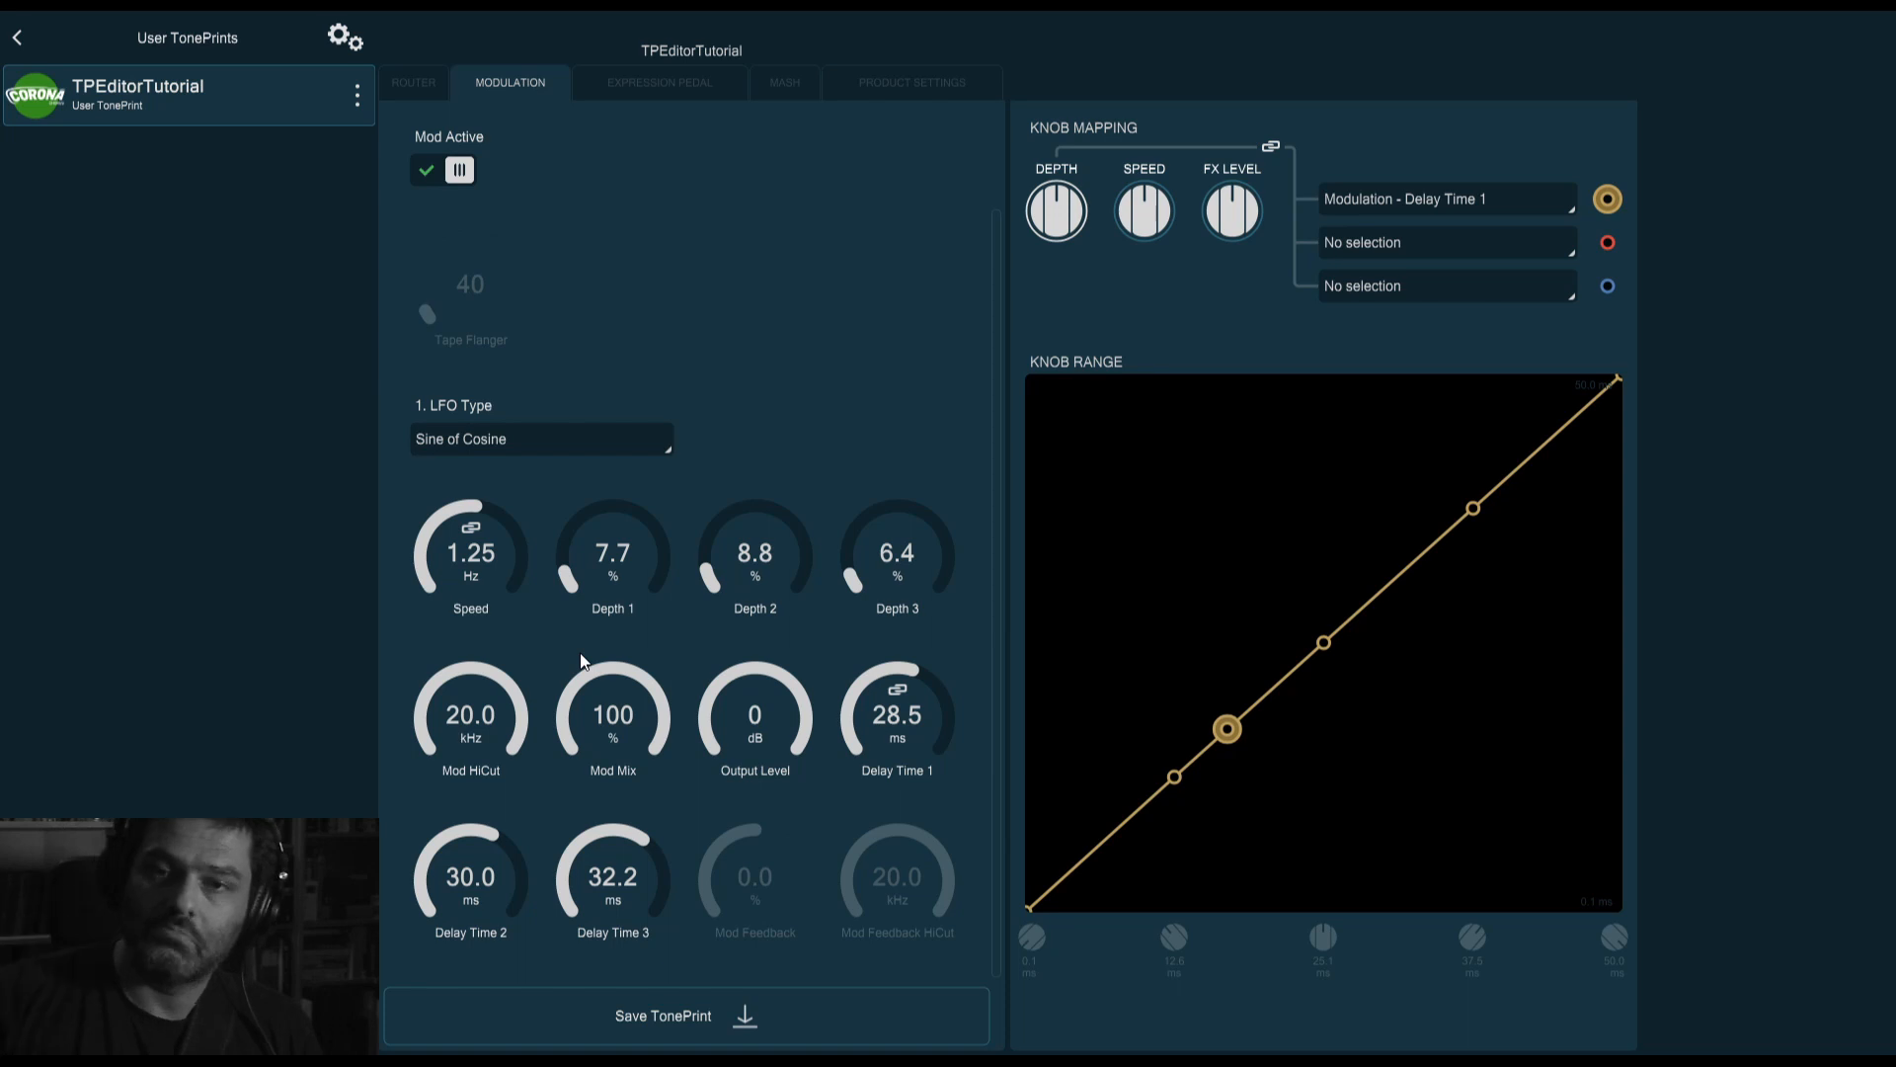
click(610, 462)
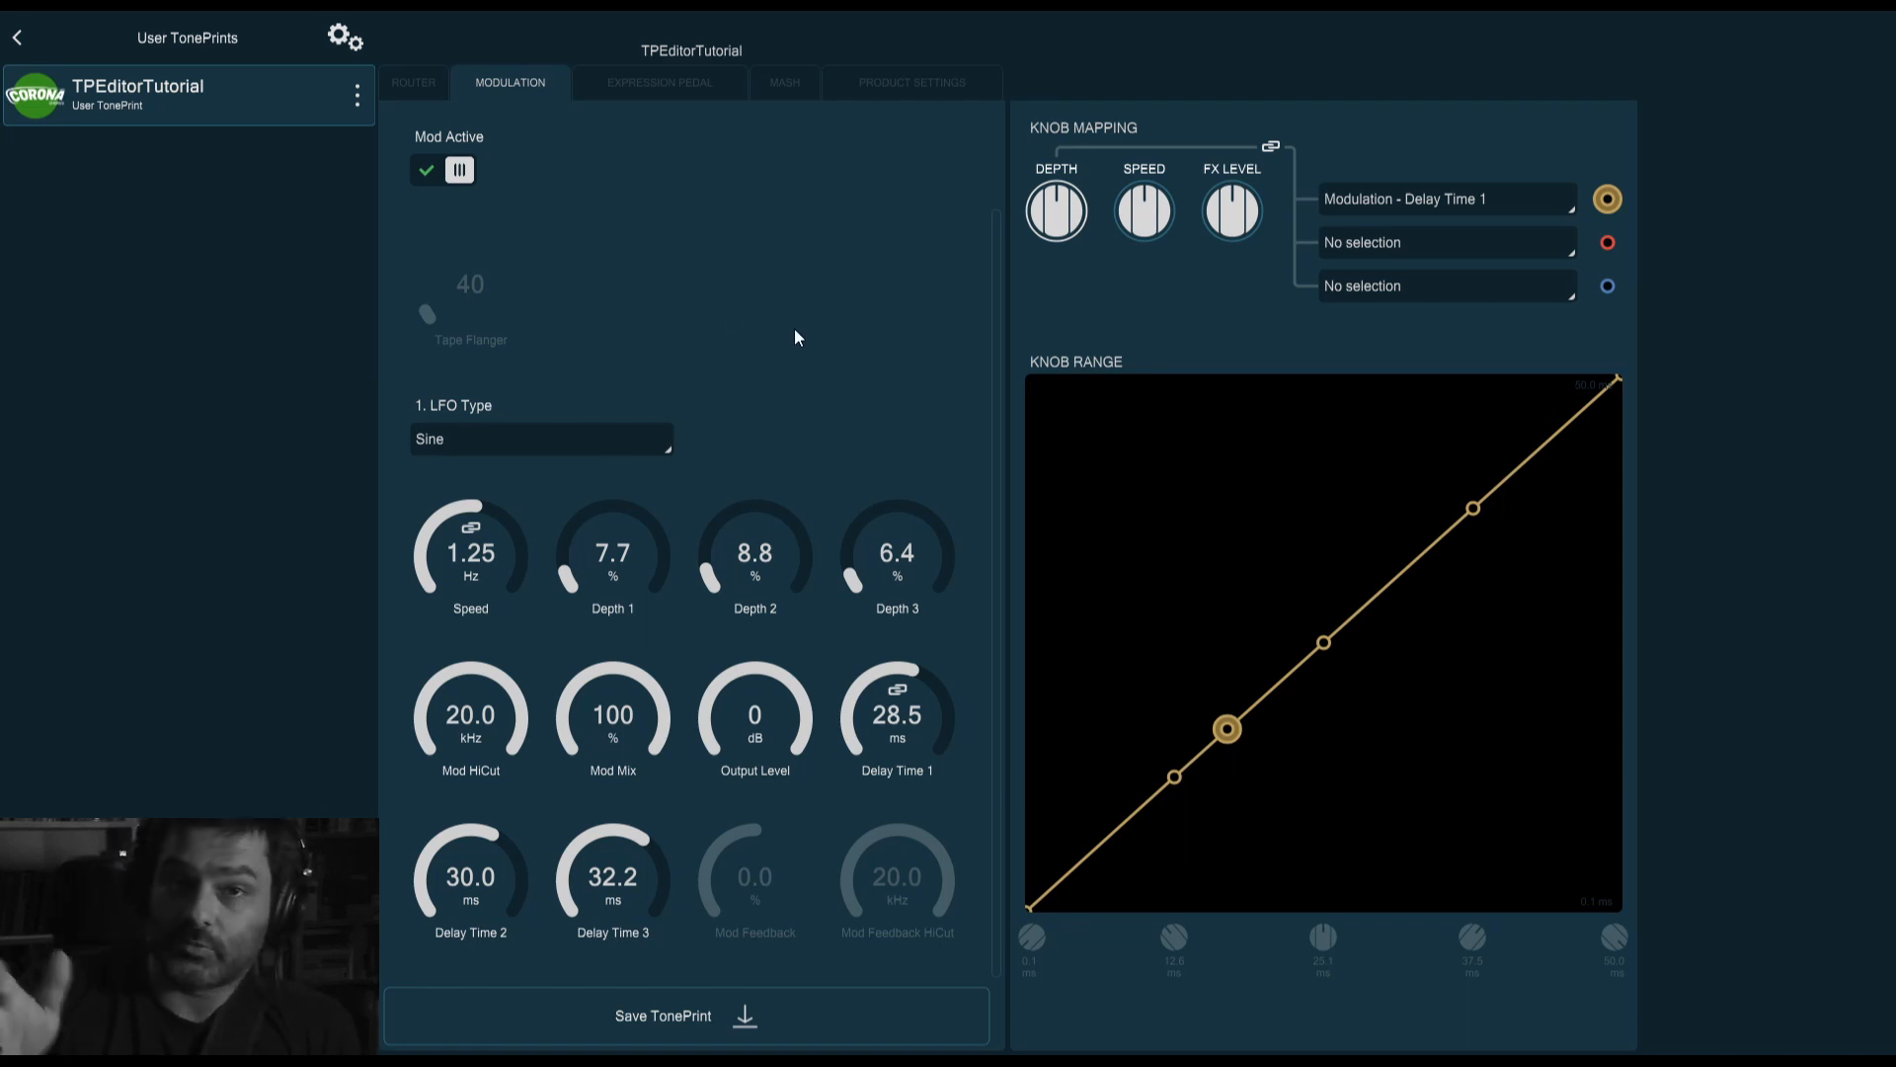
Try the TriChoAltn modulation type for comparison, and switch back to TriChorus
scroll(688, 311, up, 2)
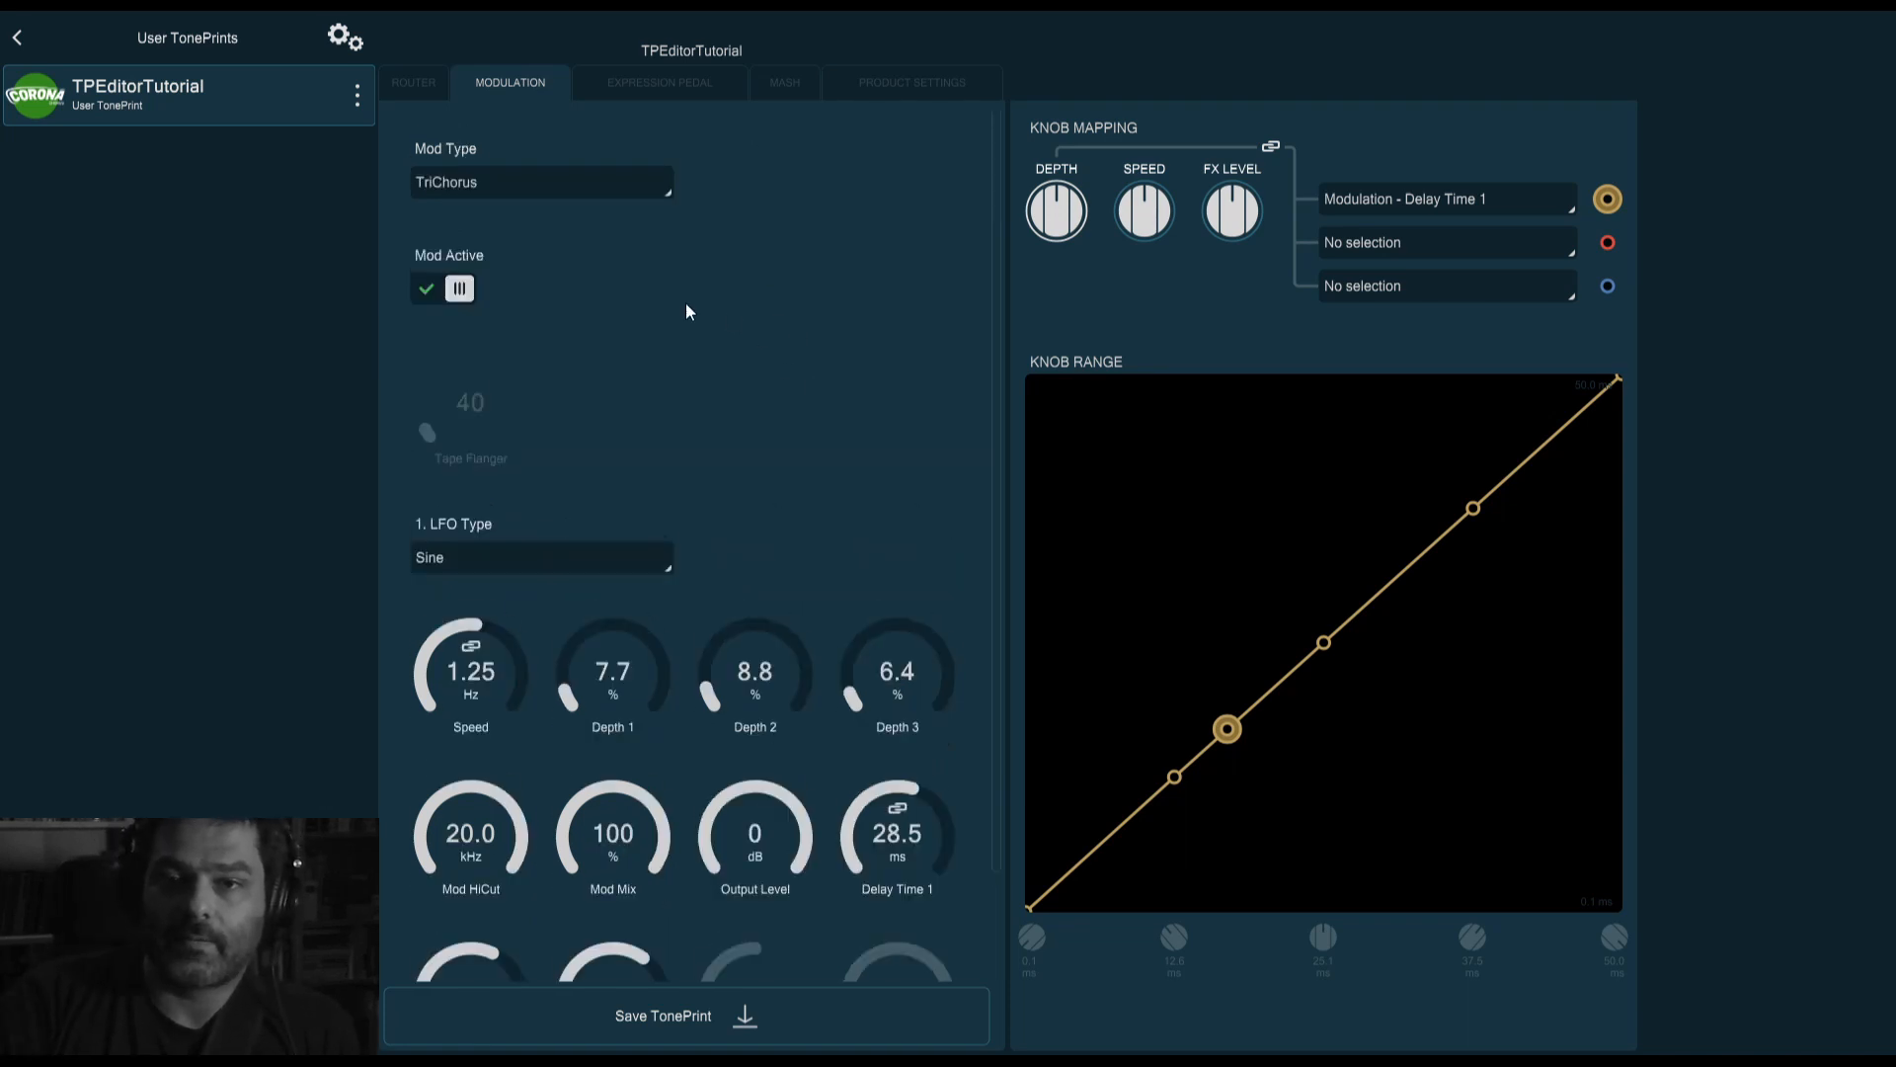
click(578, 181)
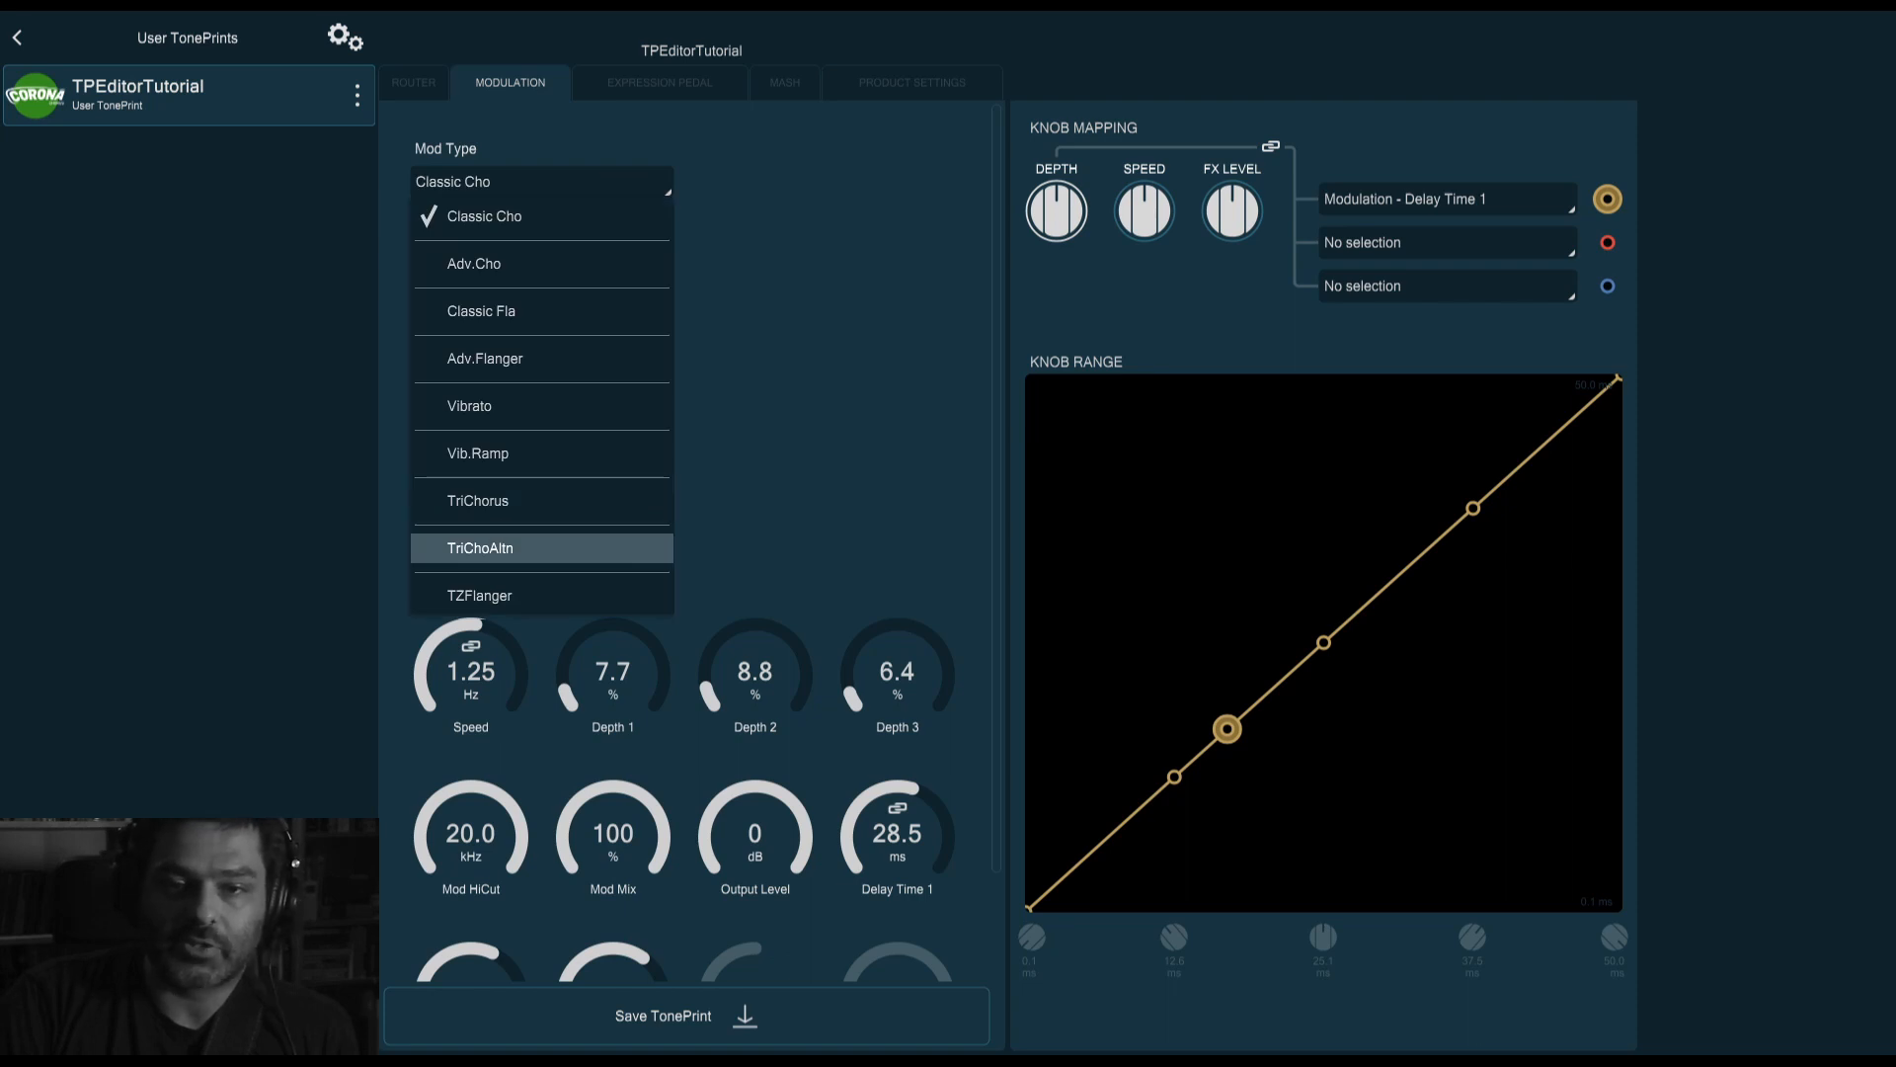
click(555, 549)
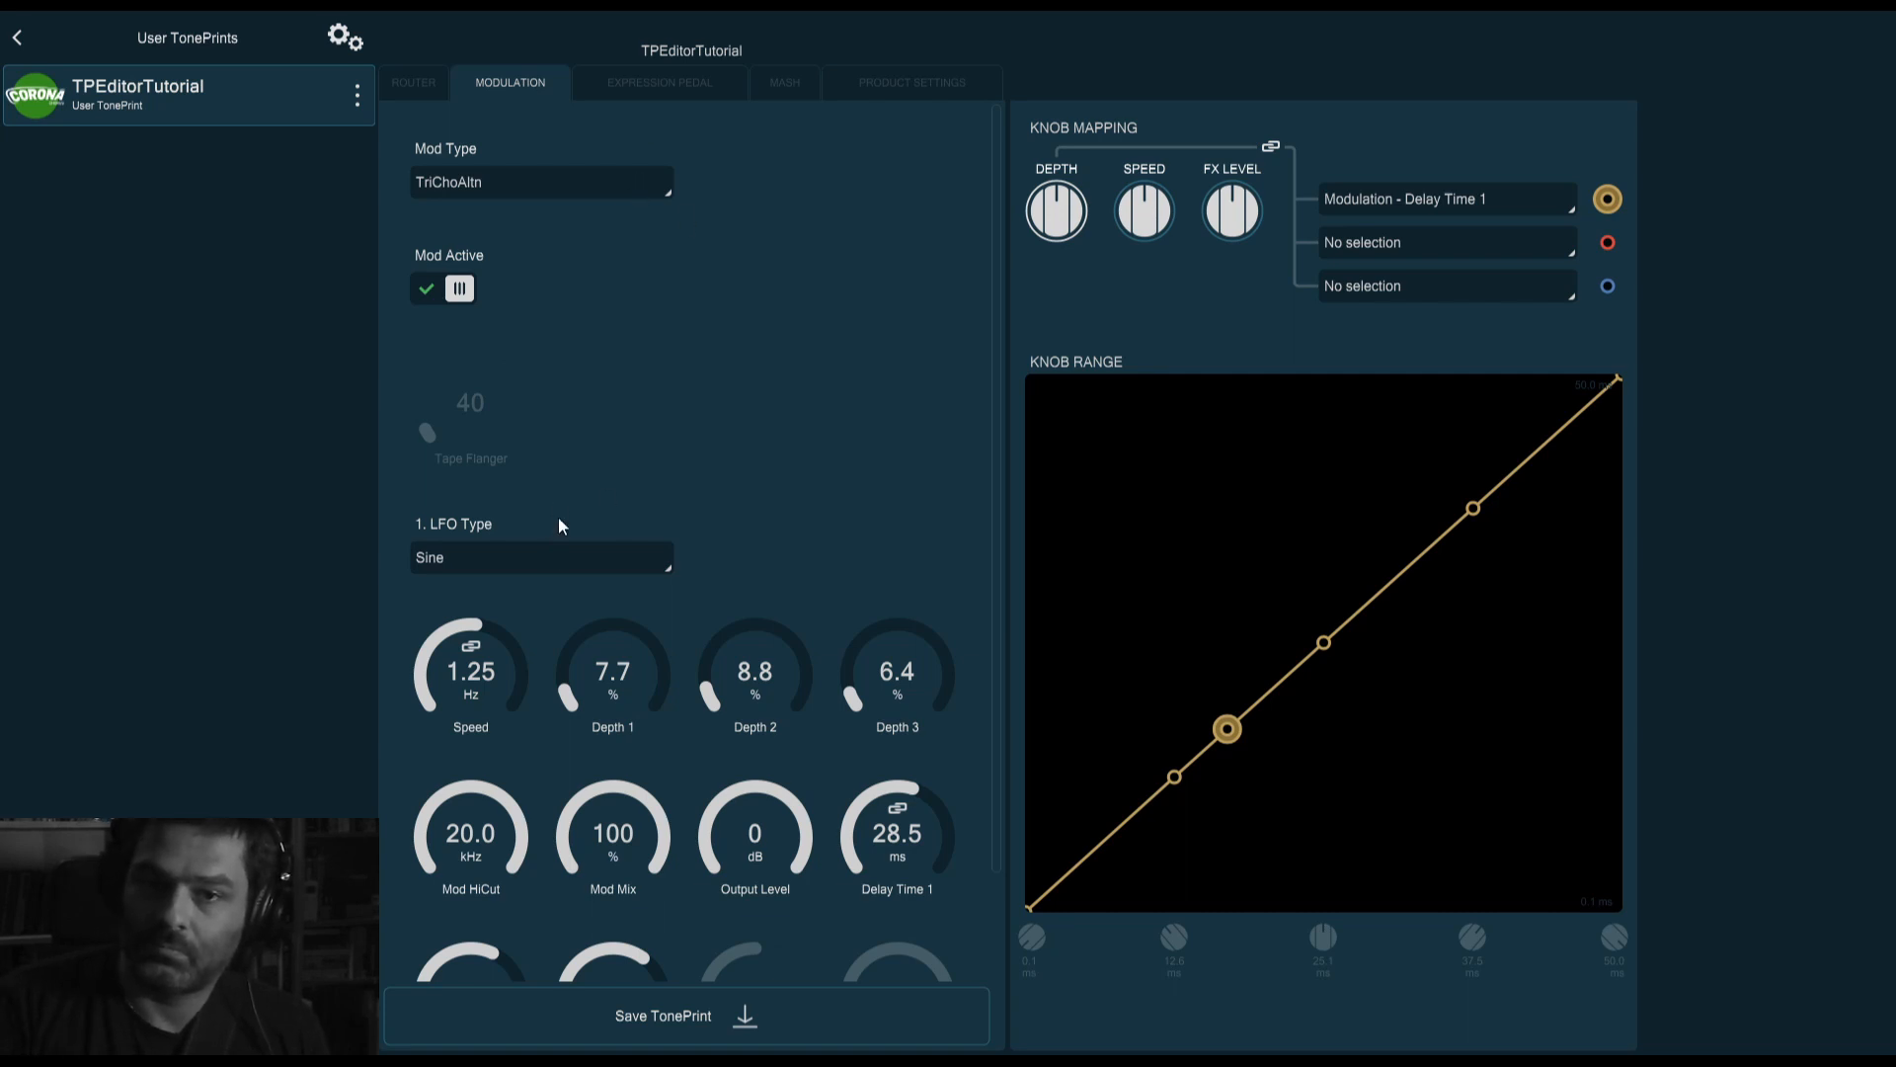
click(564, 504)
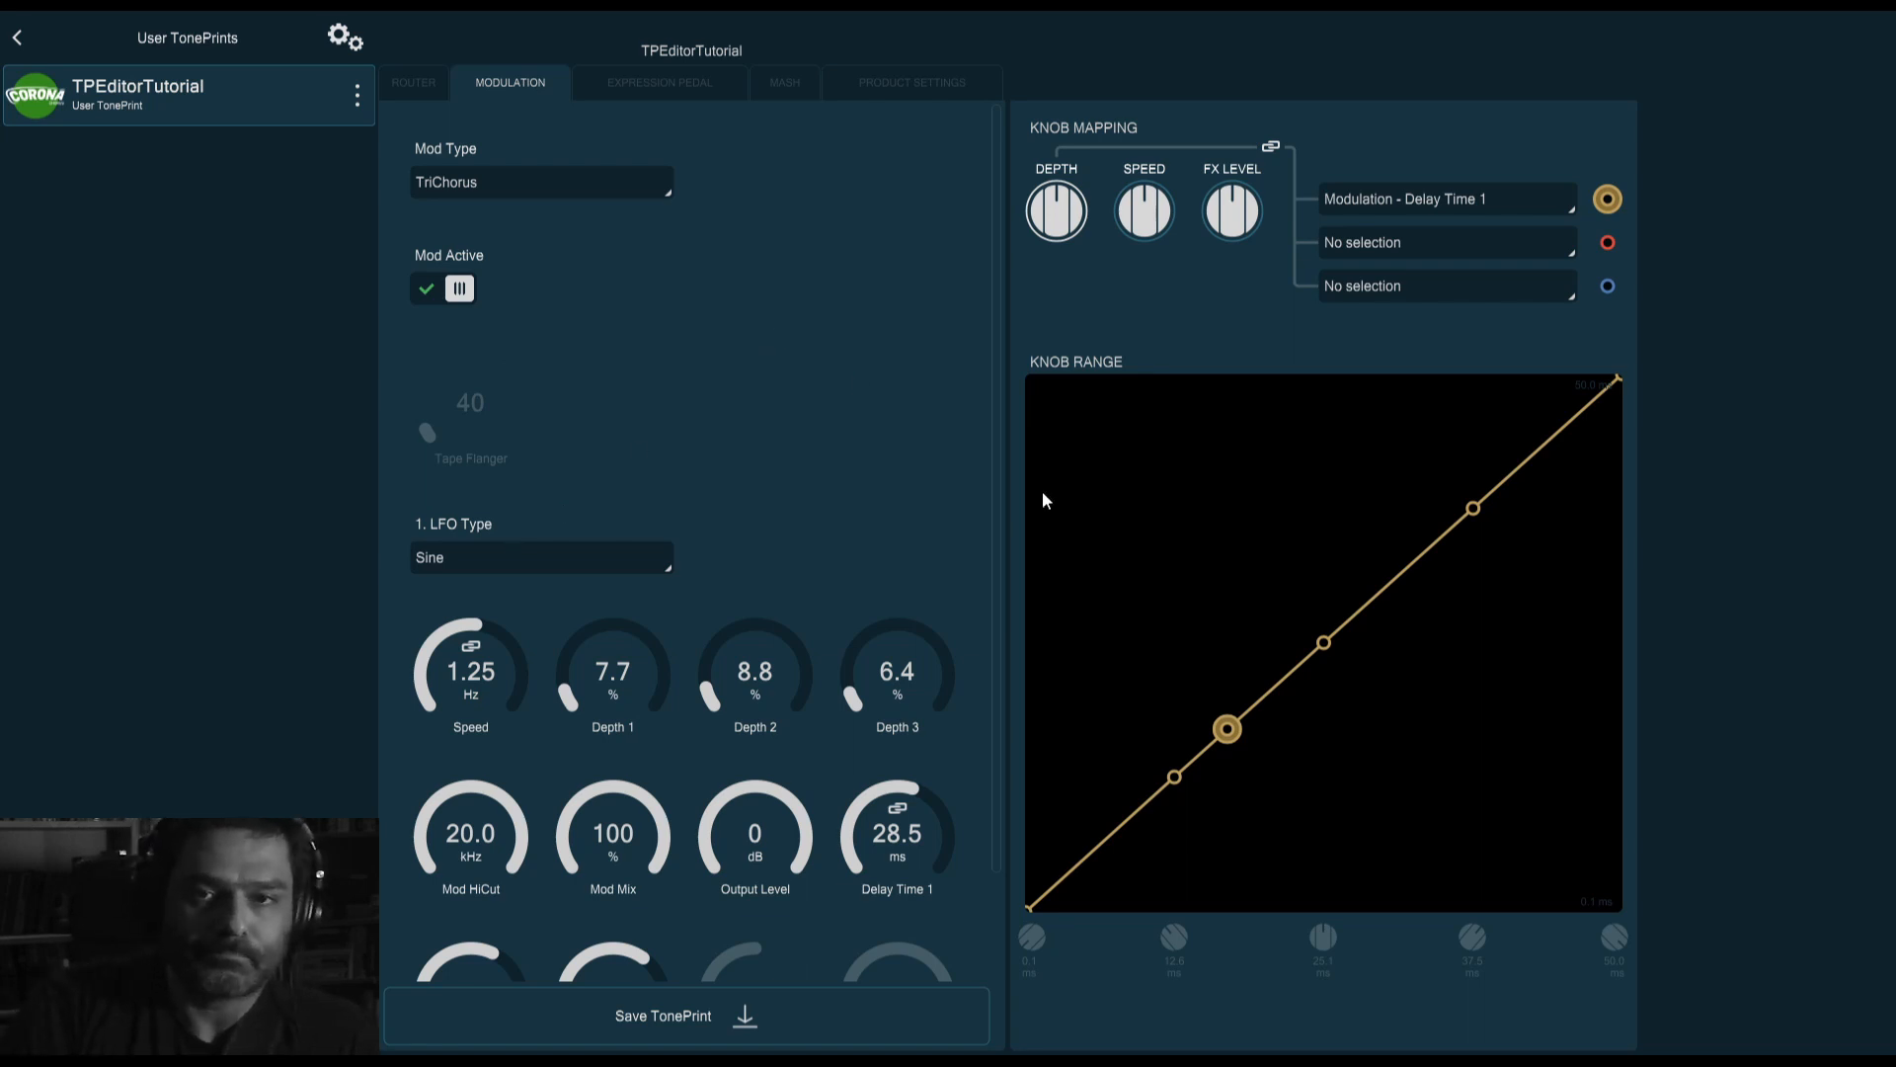
Change the modulation type to Classic Fla, review its feedback parameters, and briefly recheck the router
click(632, 184)
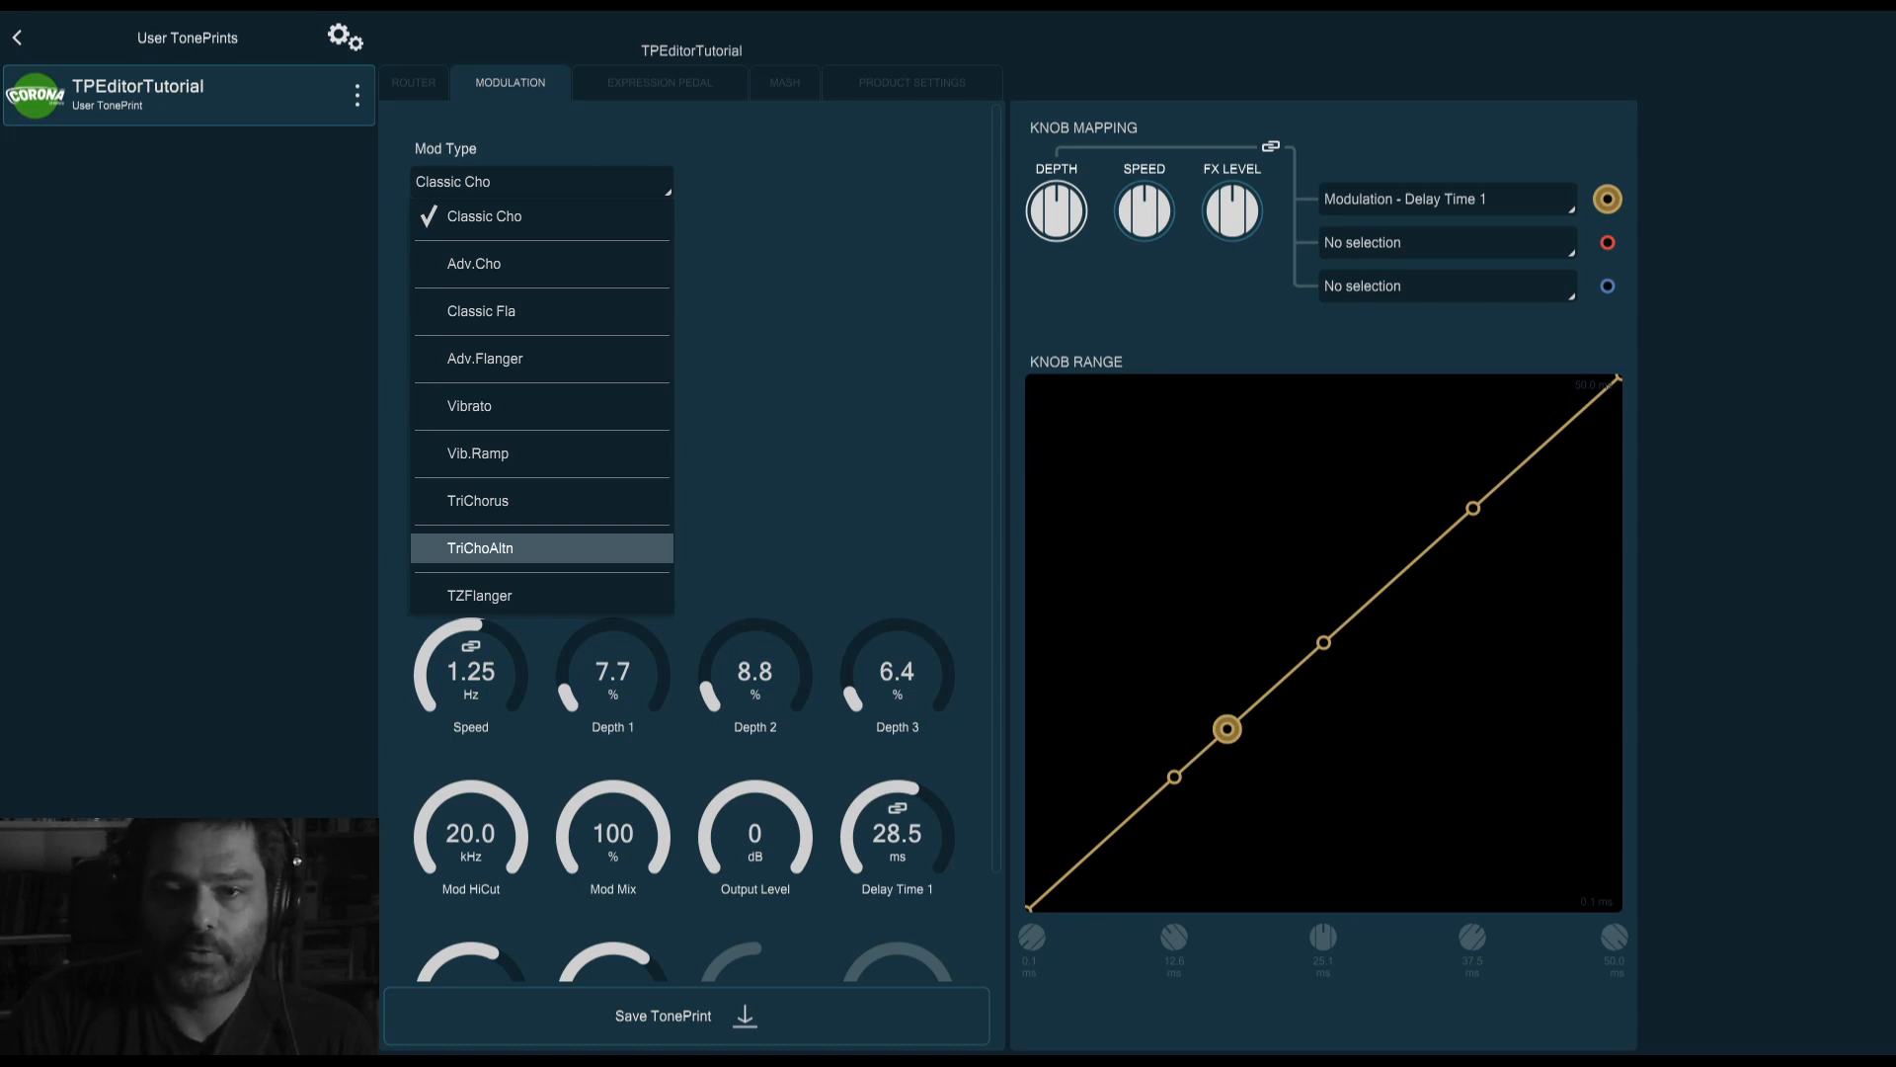
click(649, 312)
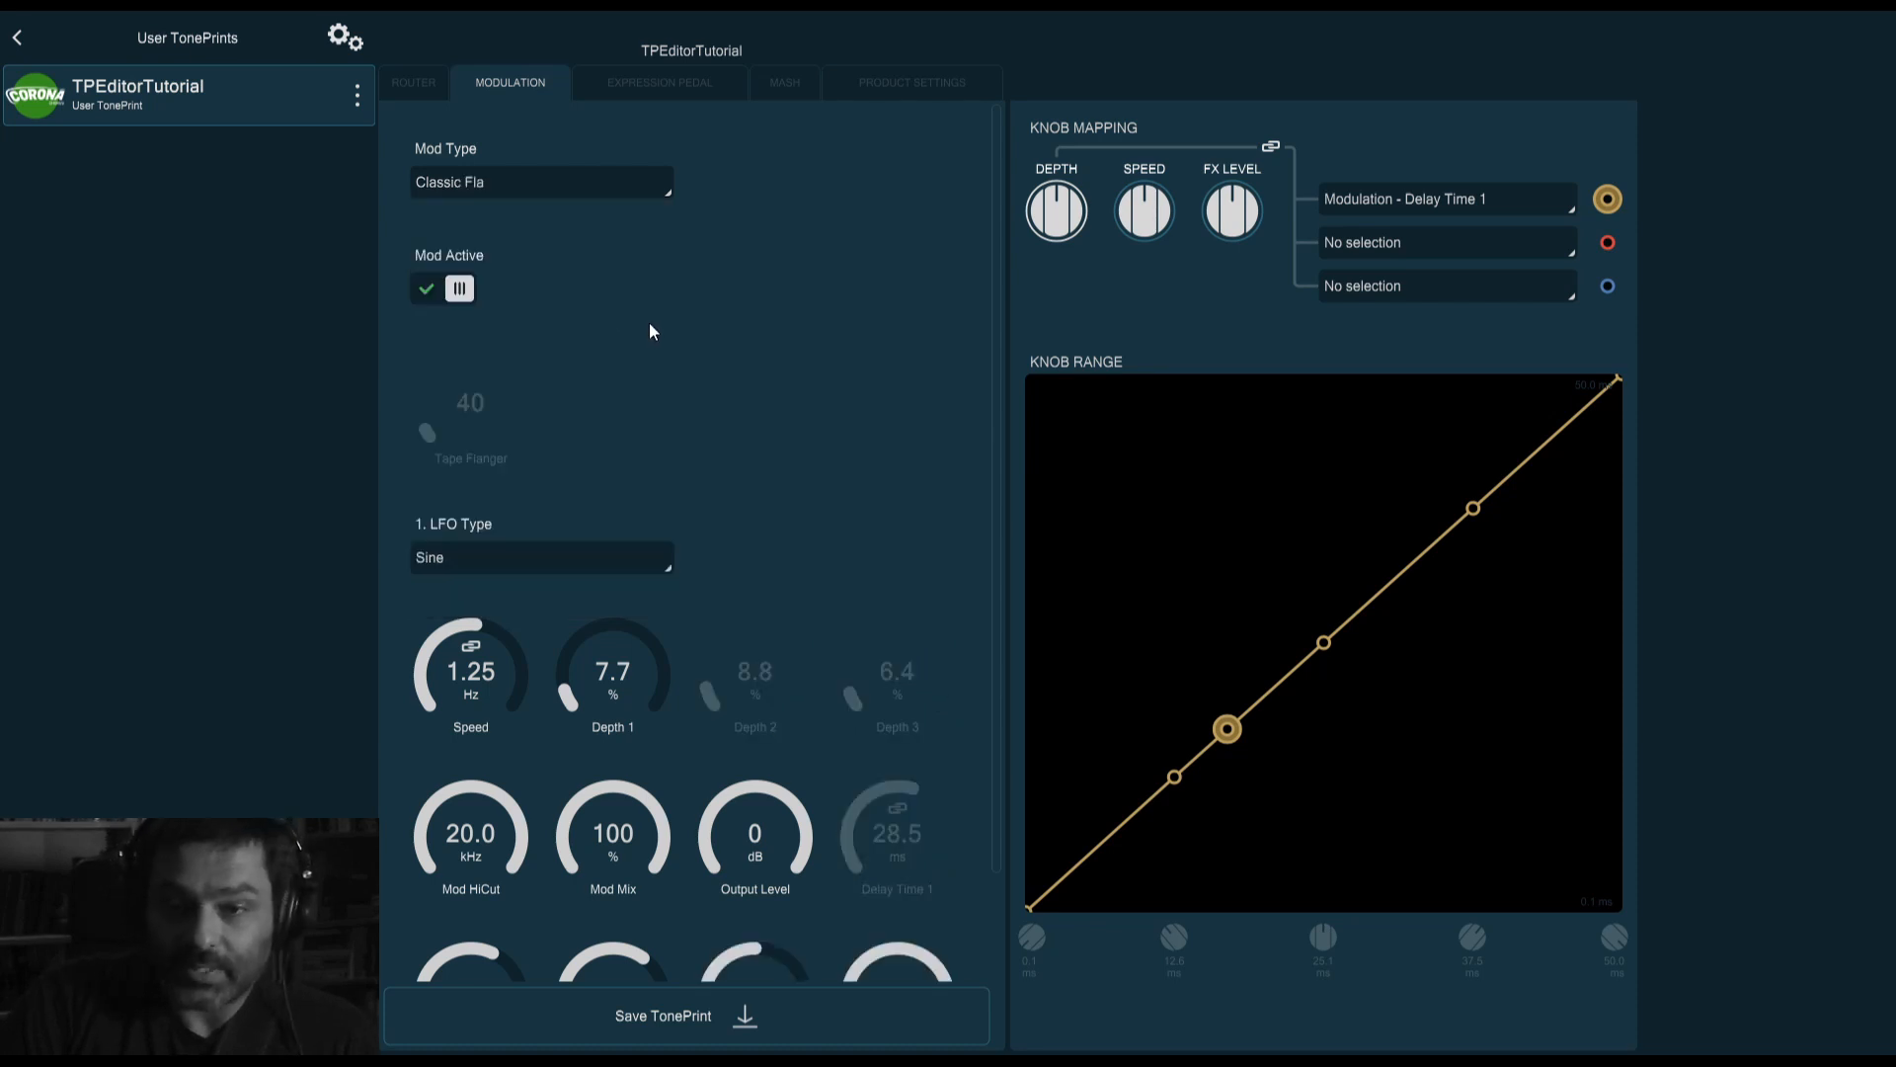
scroll(803, 383, down, 2)
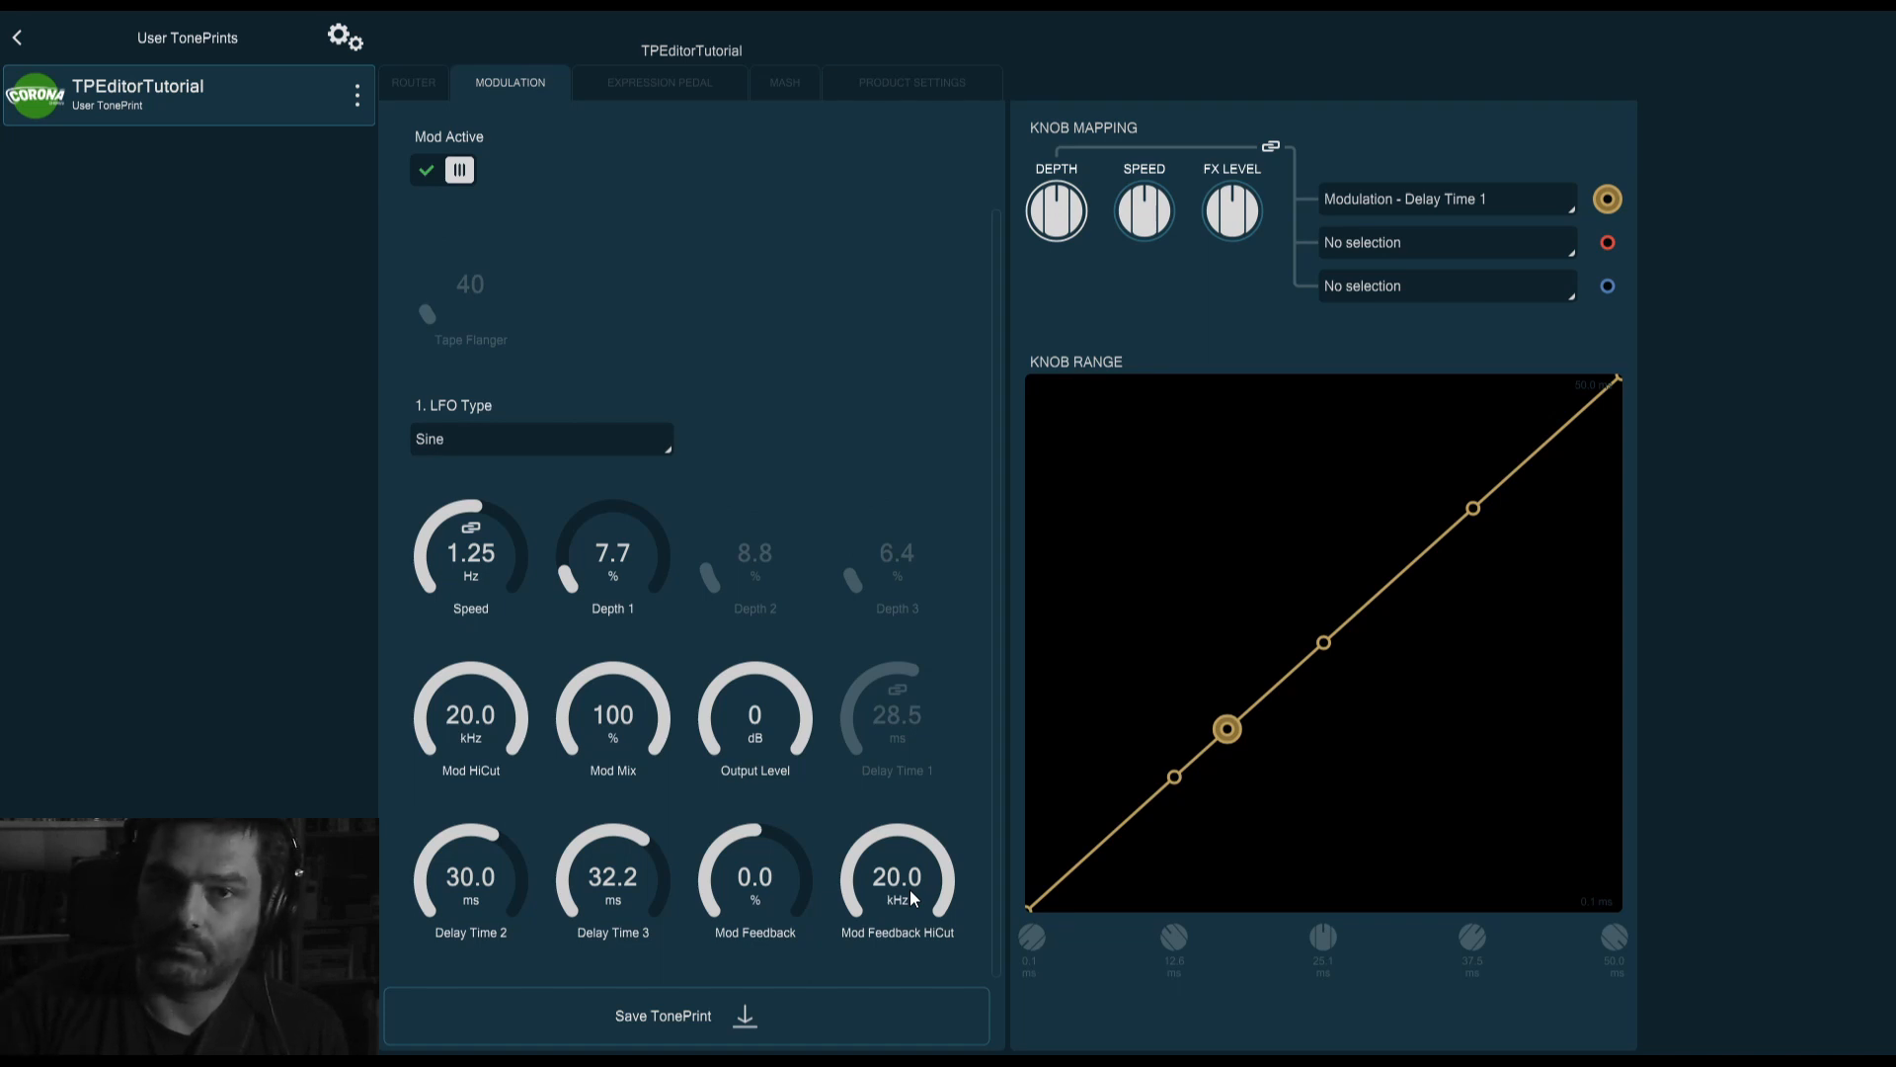
click(439, 89)
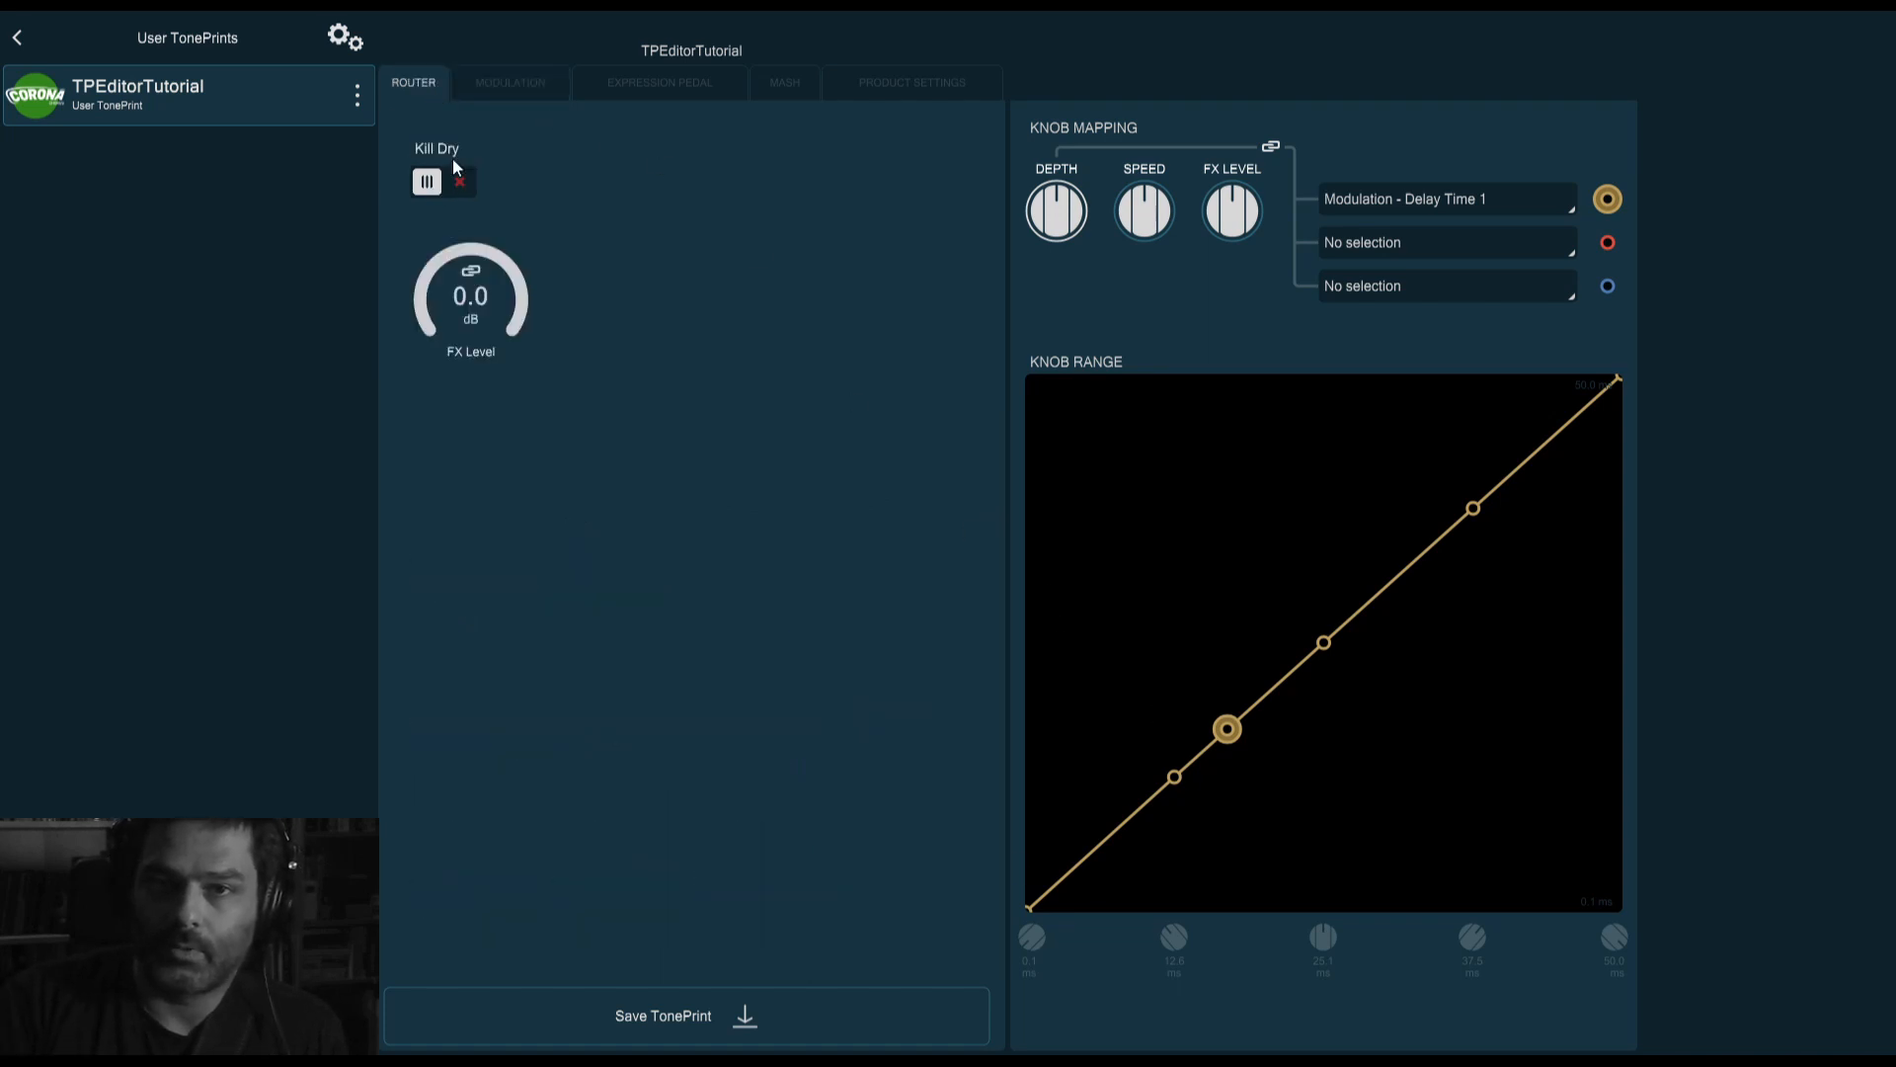
click(476, 94)
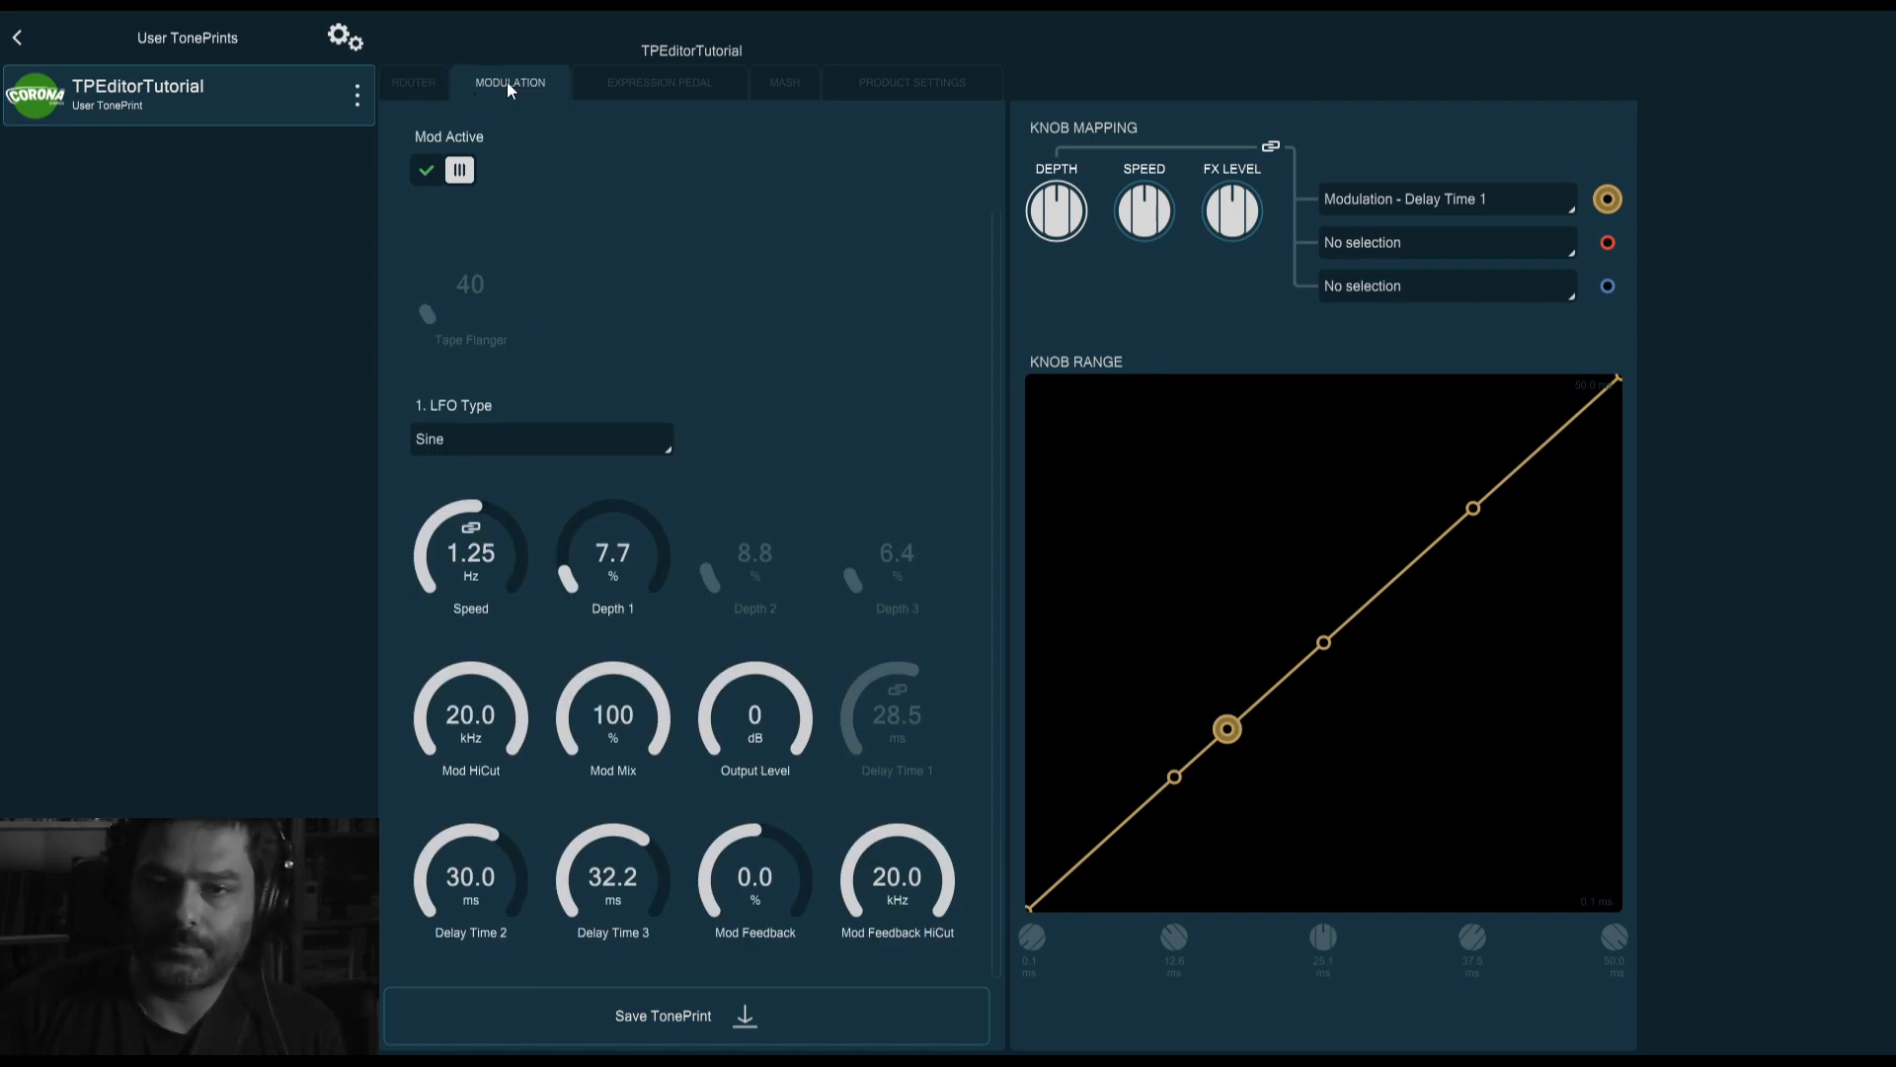
Set Speed to 190 mHz and Depth 1 to 38.9 %, and sweep Mod Feedback through 80.0, -33.6 and 72.8 % to 48.0 %
drag(479, 561, 482, 631)
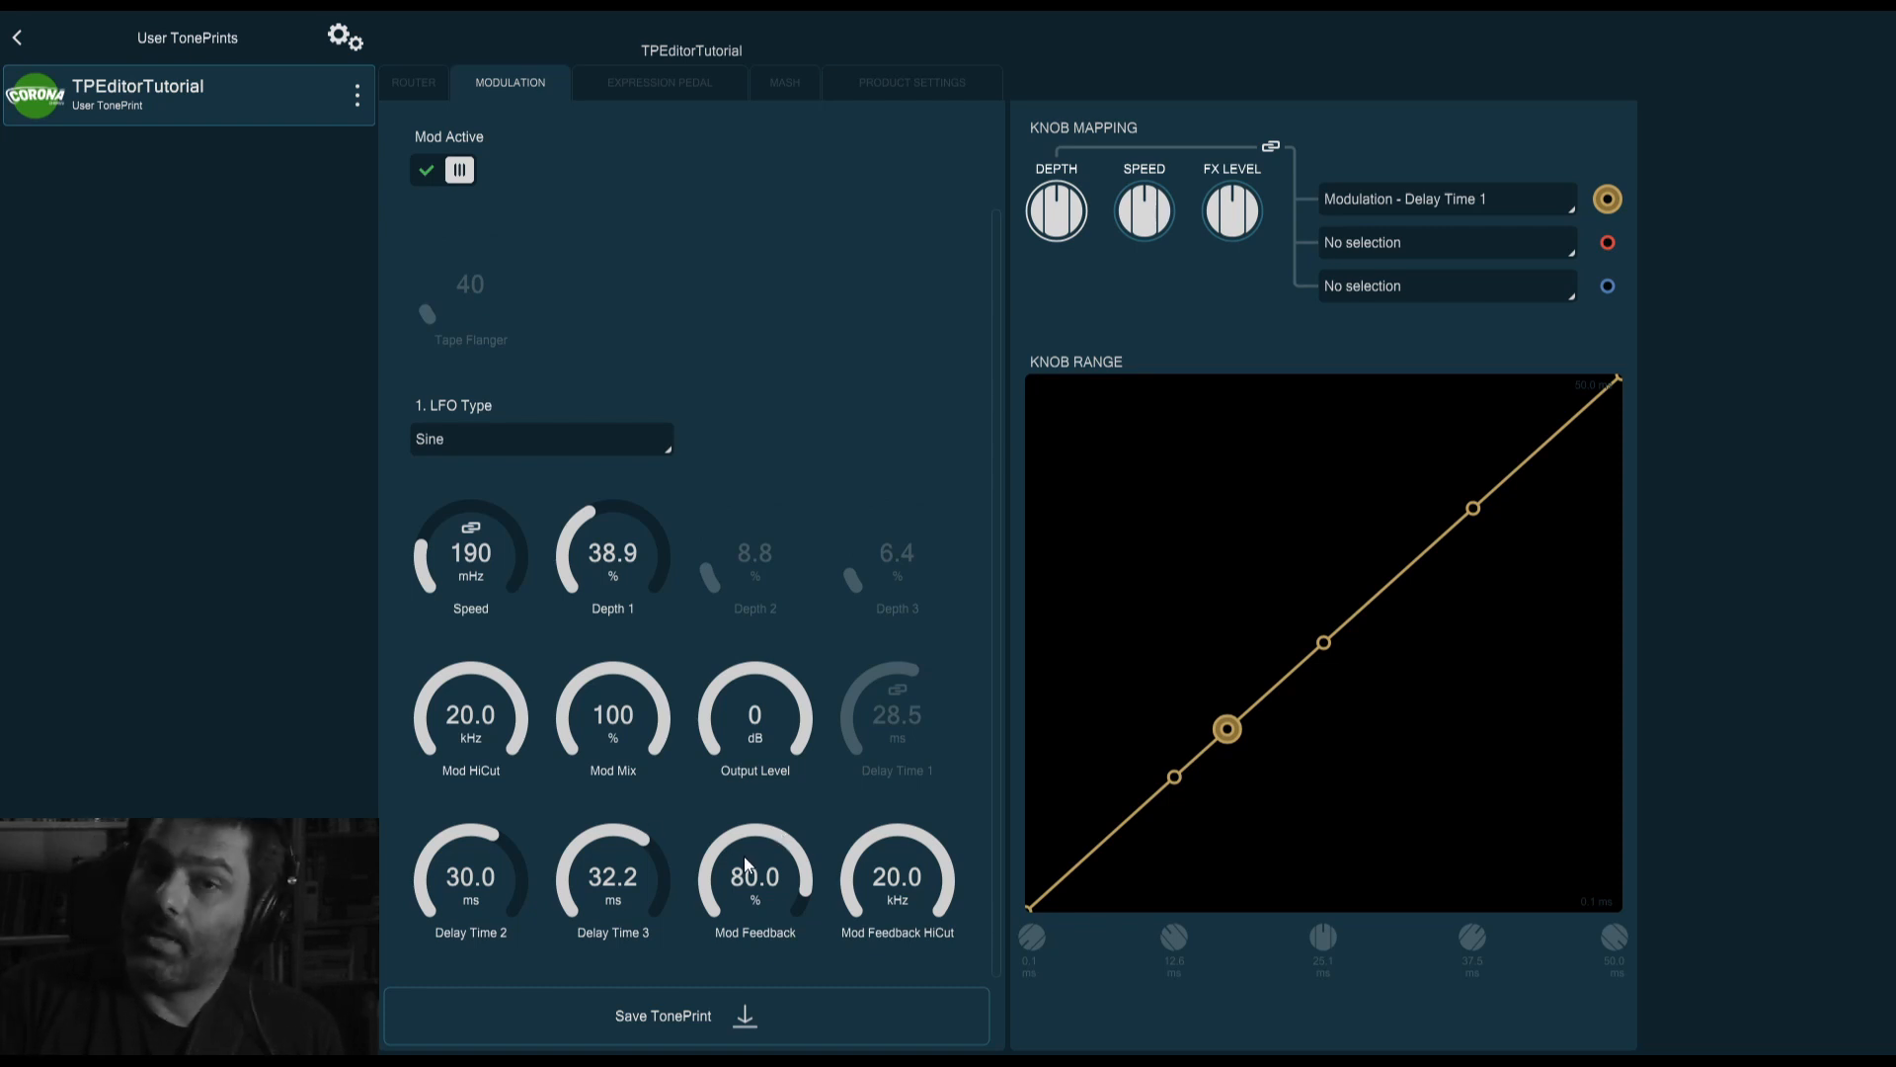
drag(770, 869, 787, 966)
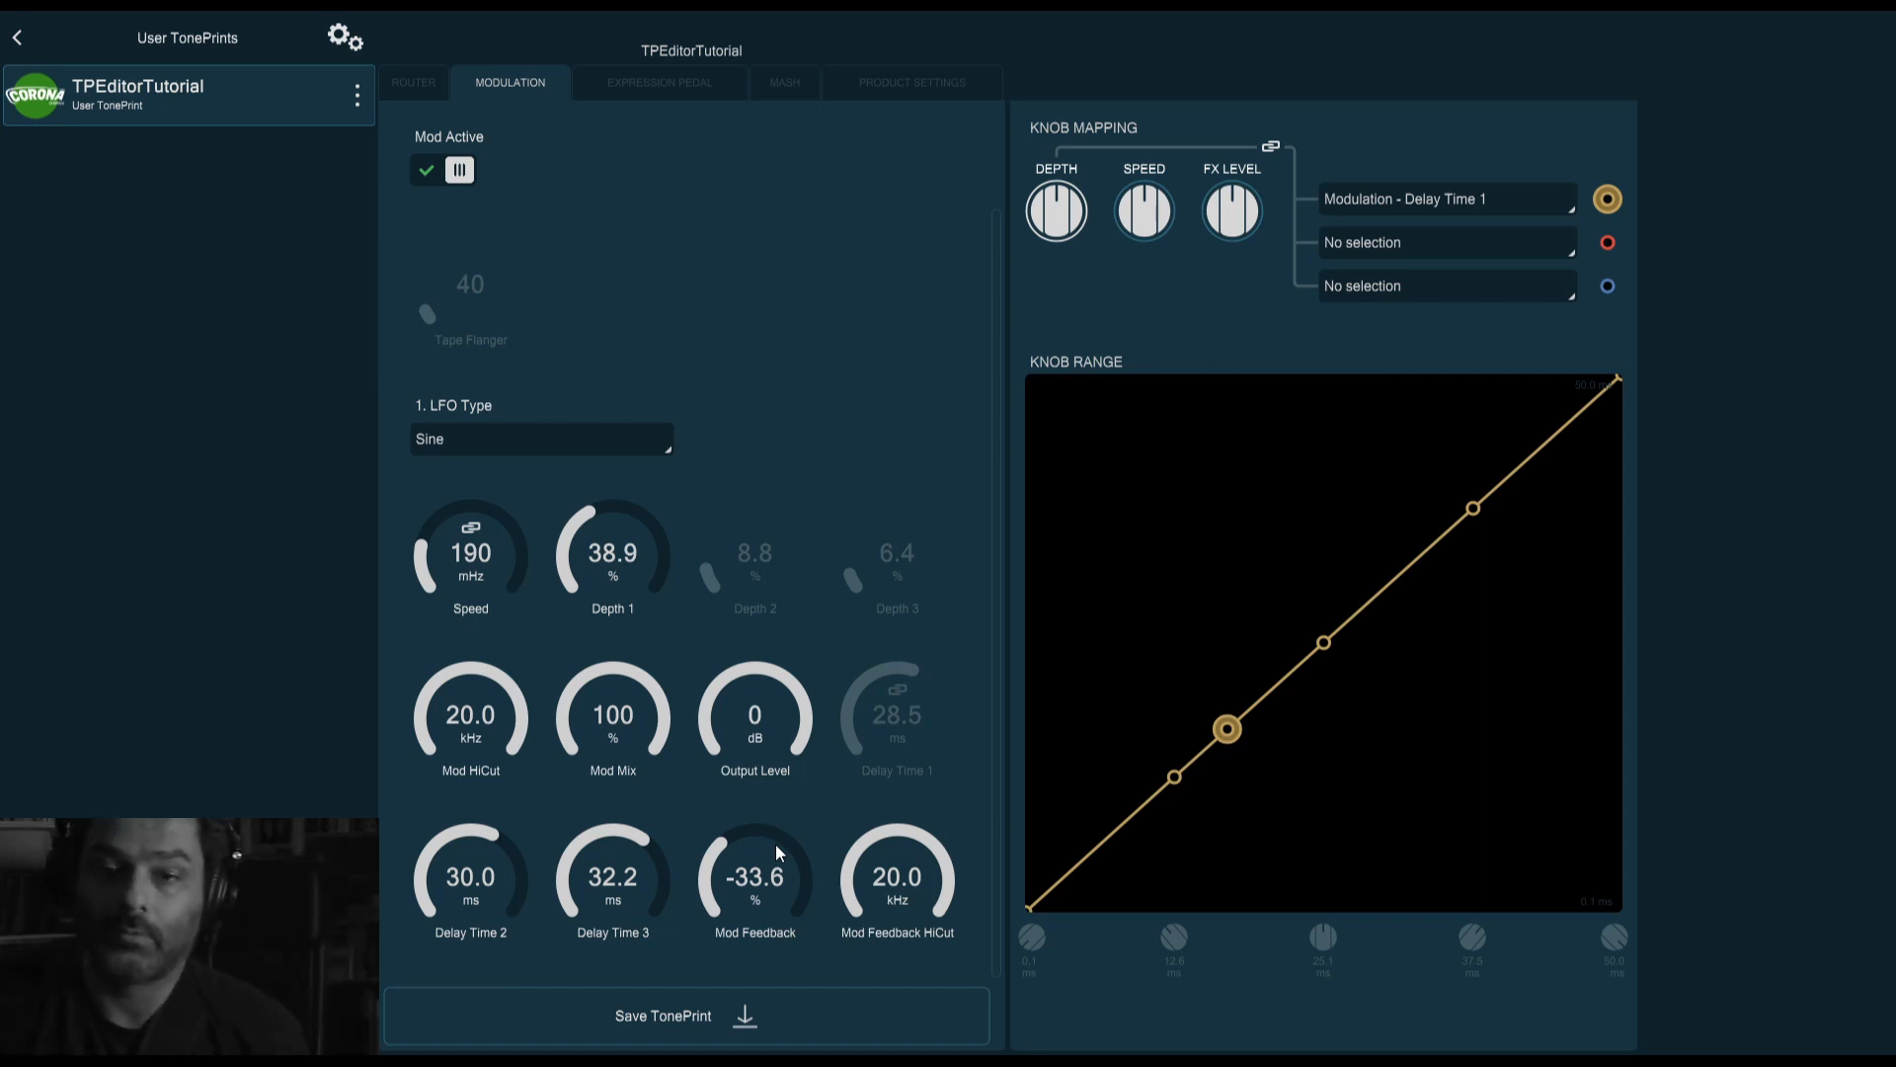
drag(774, 843, 835, 764)
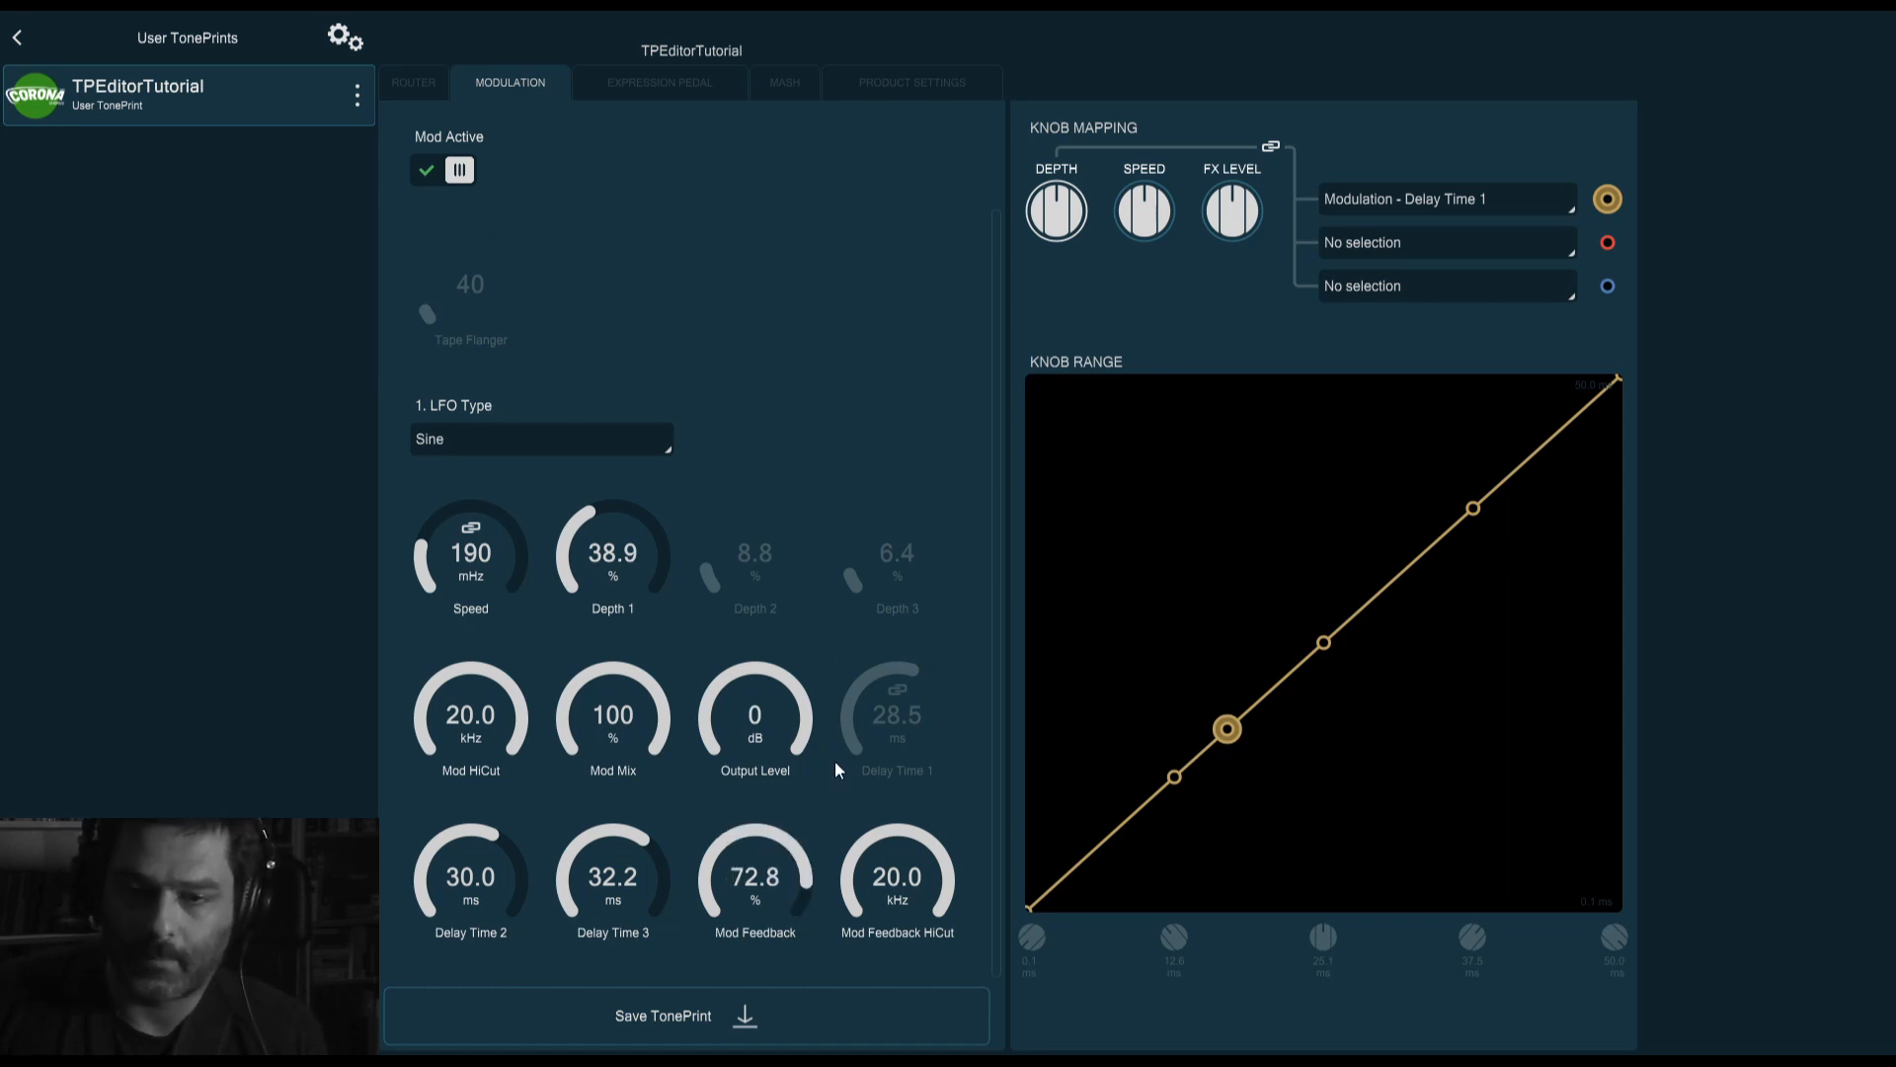
drag(742, 852, 744, 881)
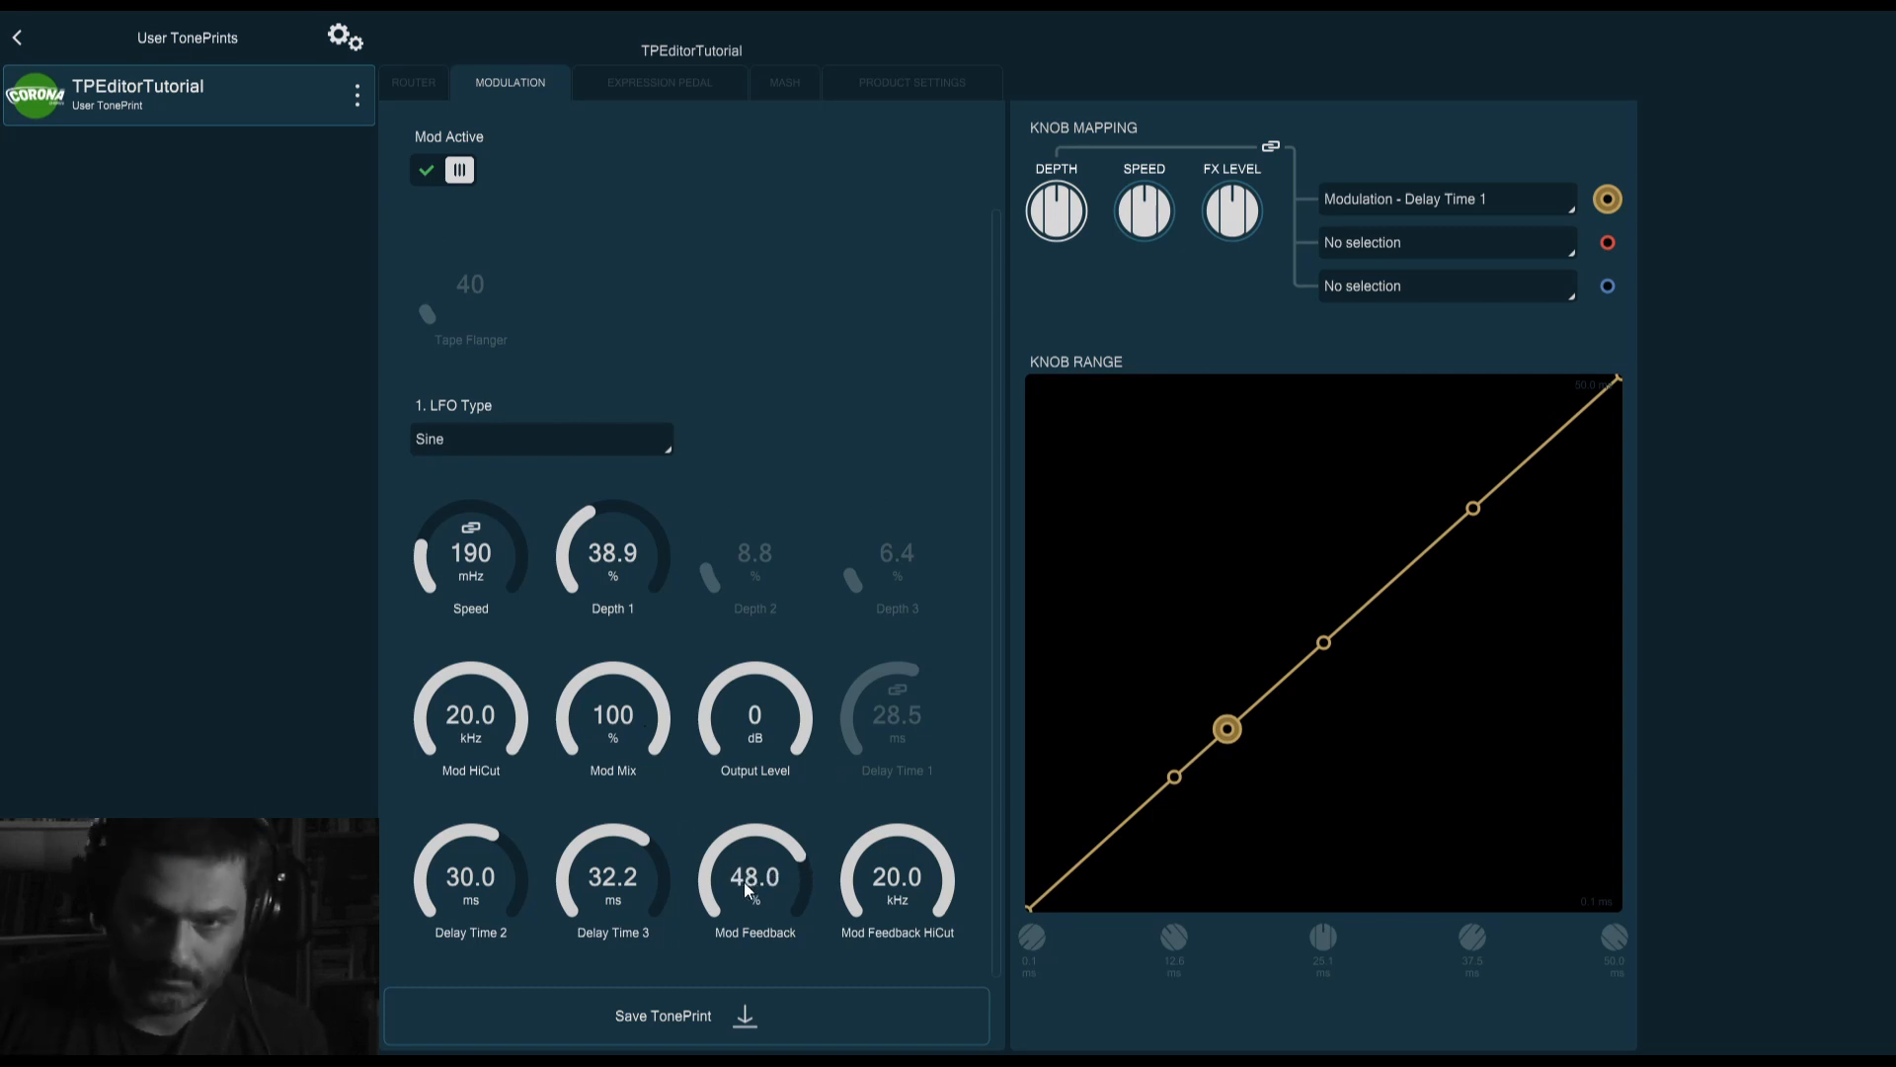
Set Speed to 2.00 Hz, reduce Depth 1 through 17.7 % to 0.5 %, and raise Mod Feedback to 81.6 %
drag(612, 558, 614, 586)
drag(454, 597, 466, 496)
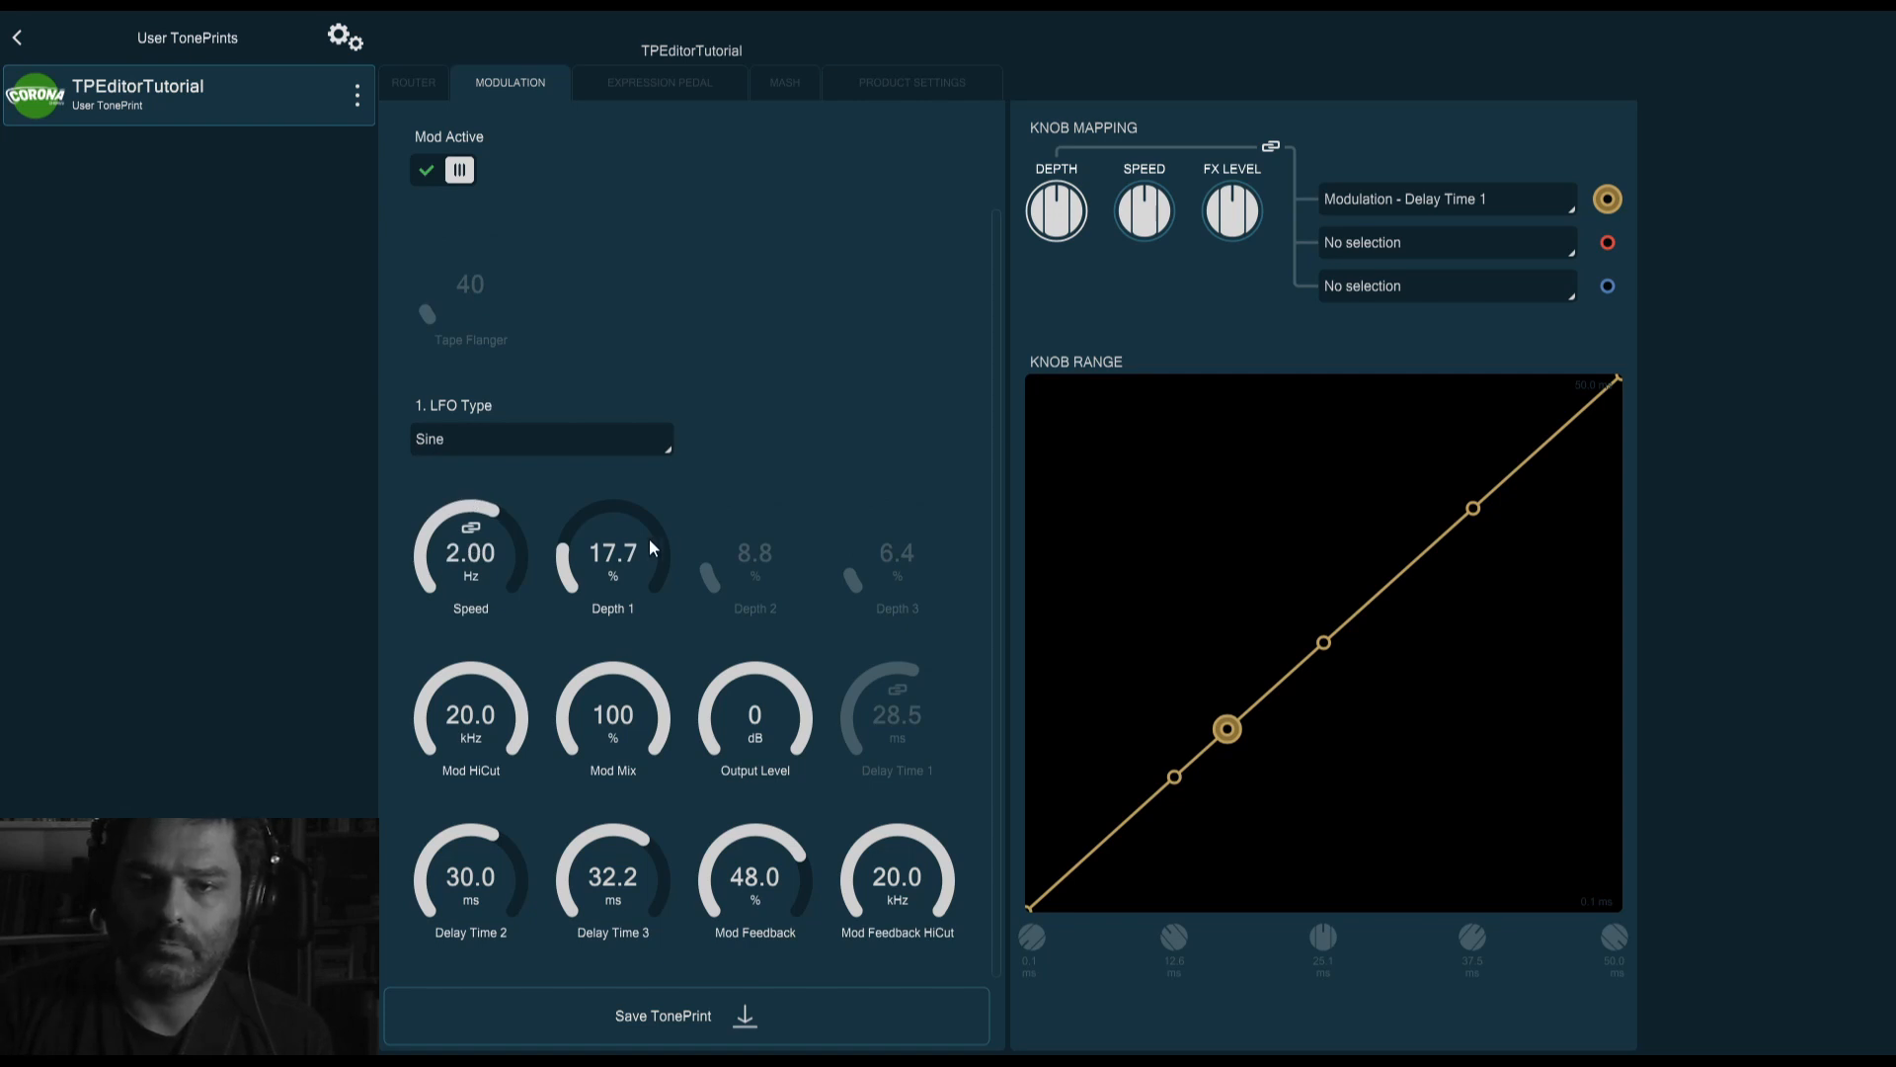
drag(649, 538, 650, 589)
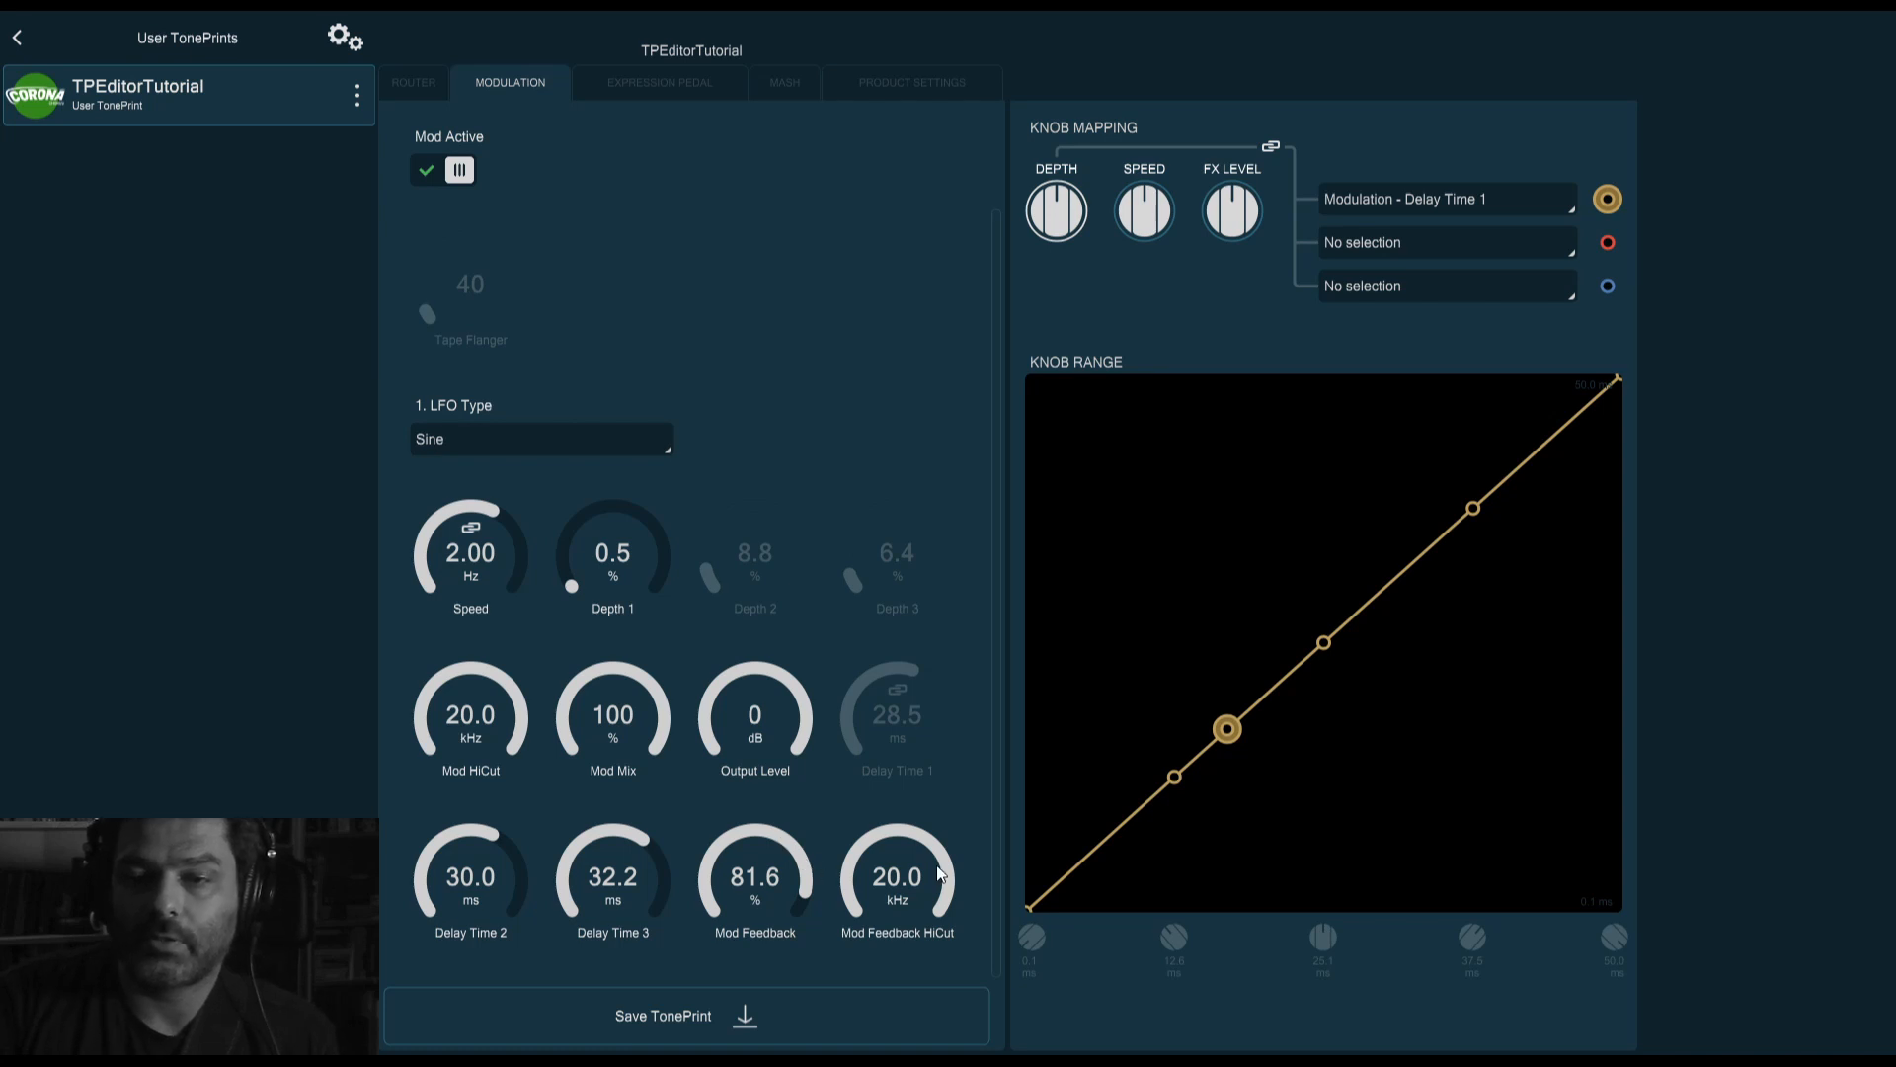
Lower Mod Feedback HiCut to 7.10 kHz and further to 2.80 kHz
drag(942, 871, 931, 887)
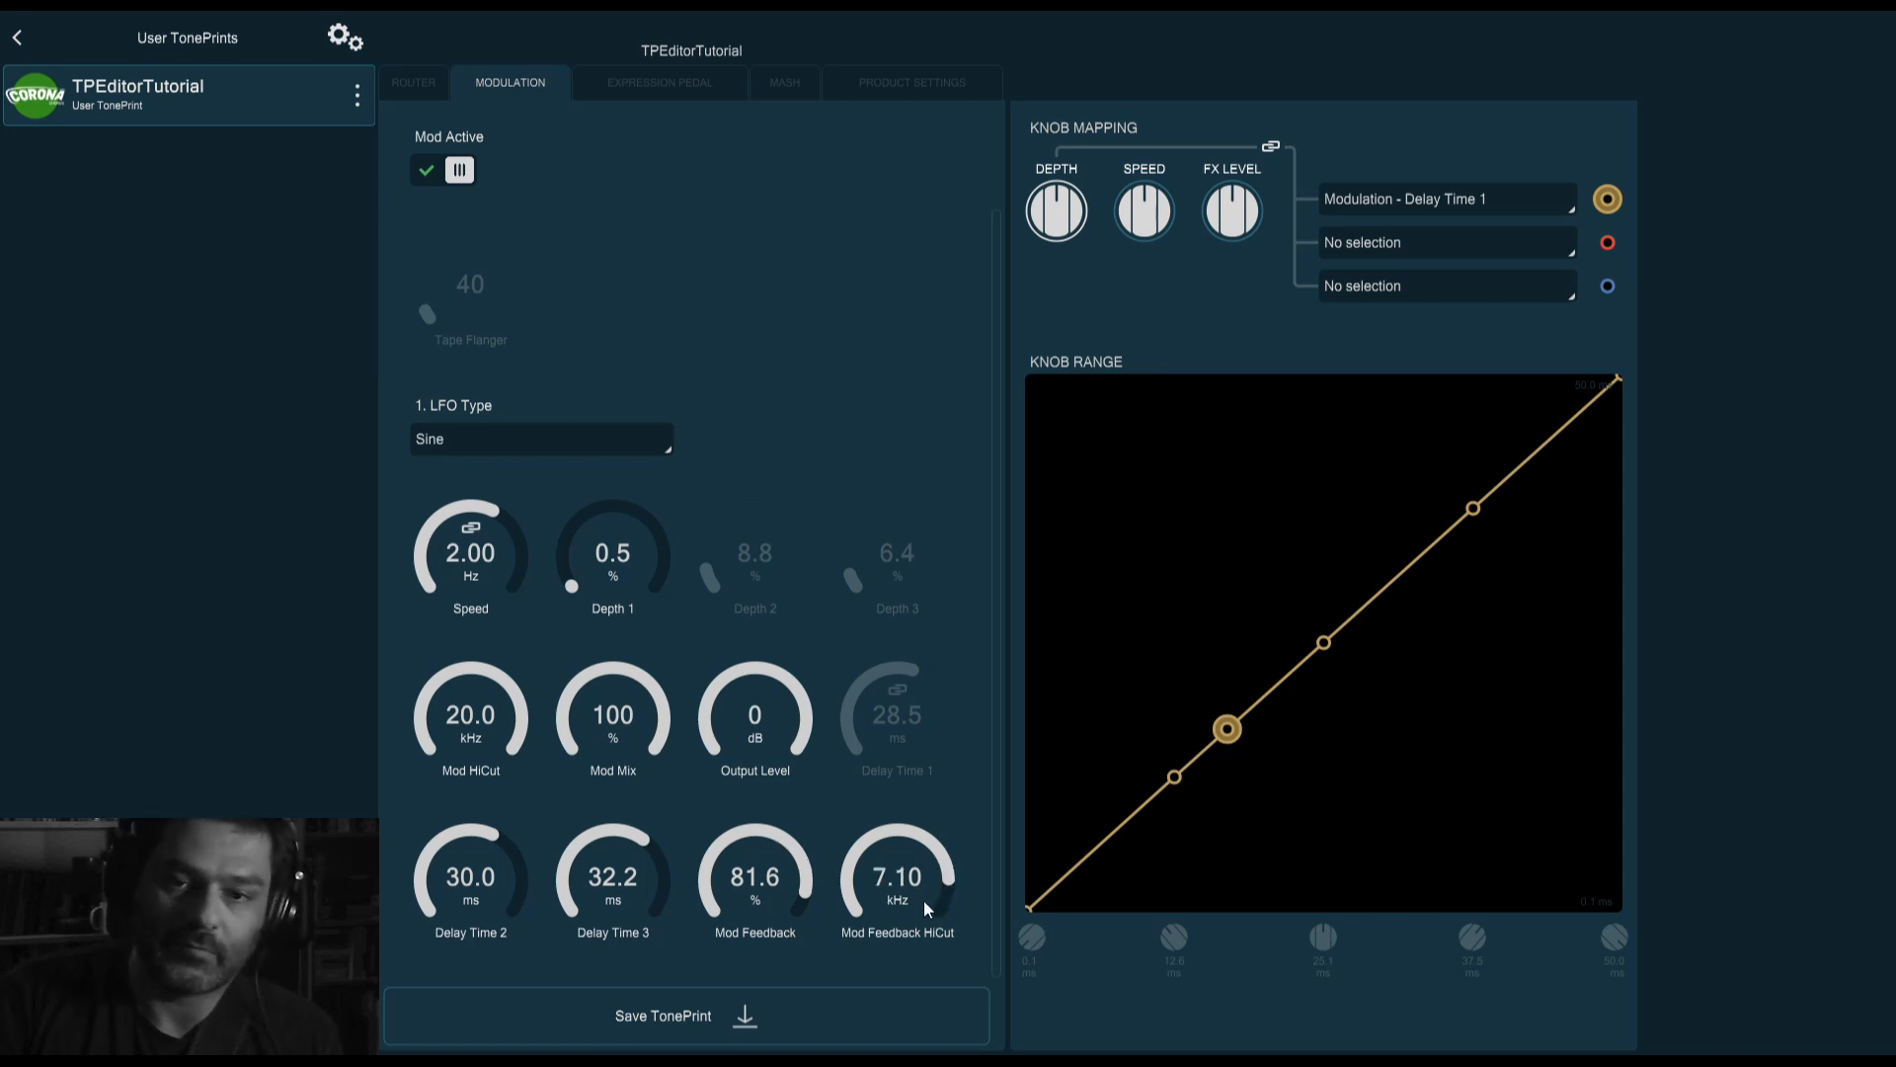
drag(512, 738, 514, 733)
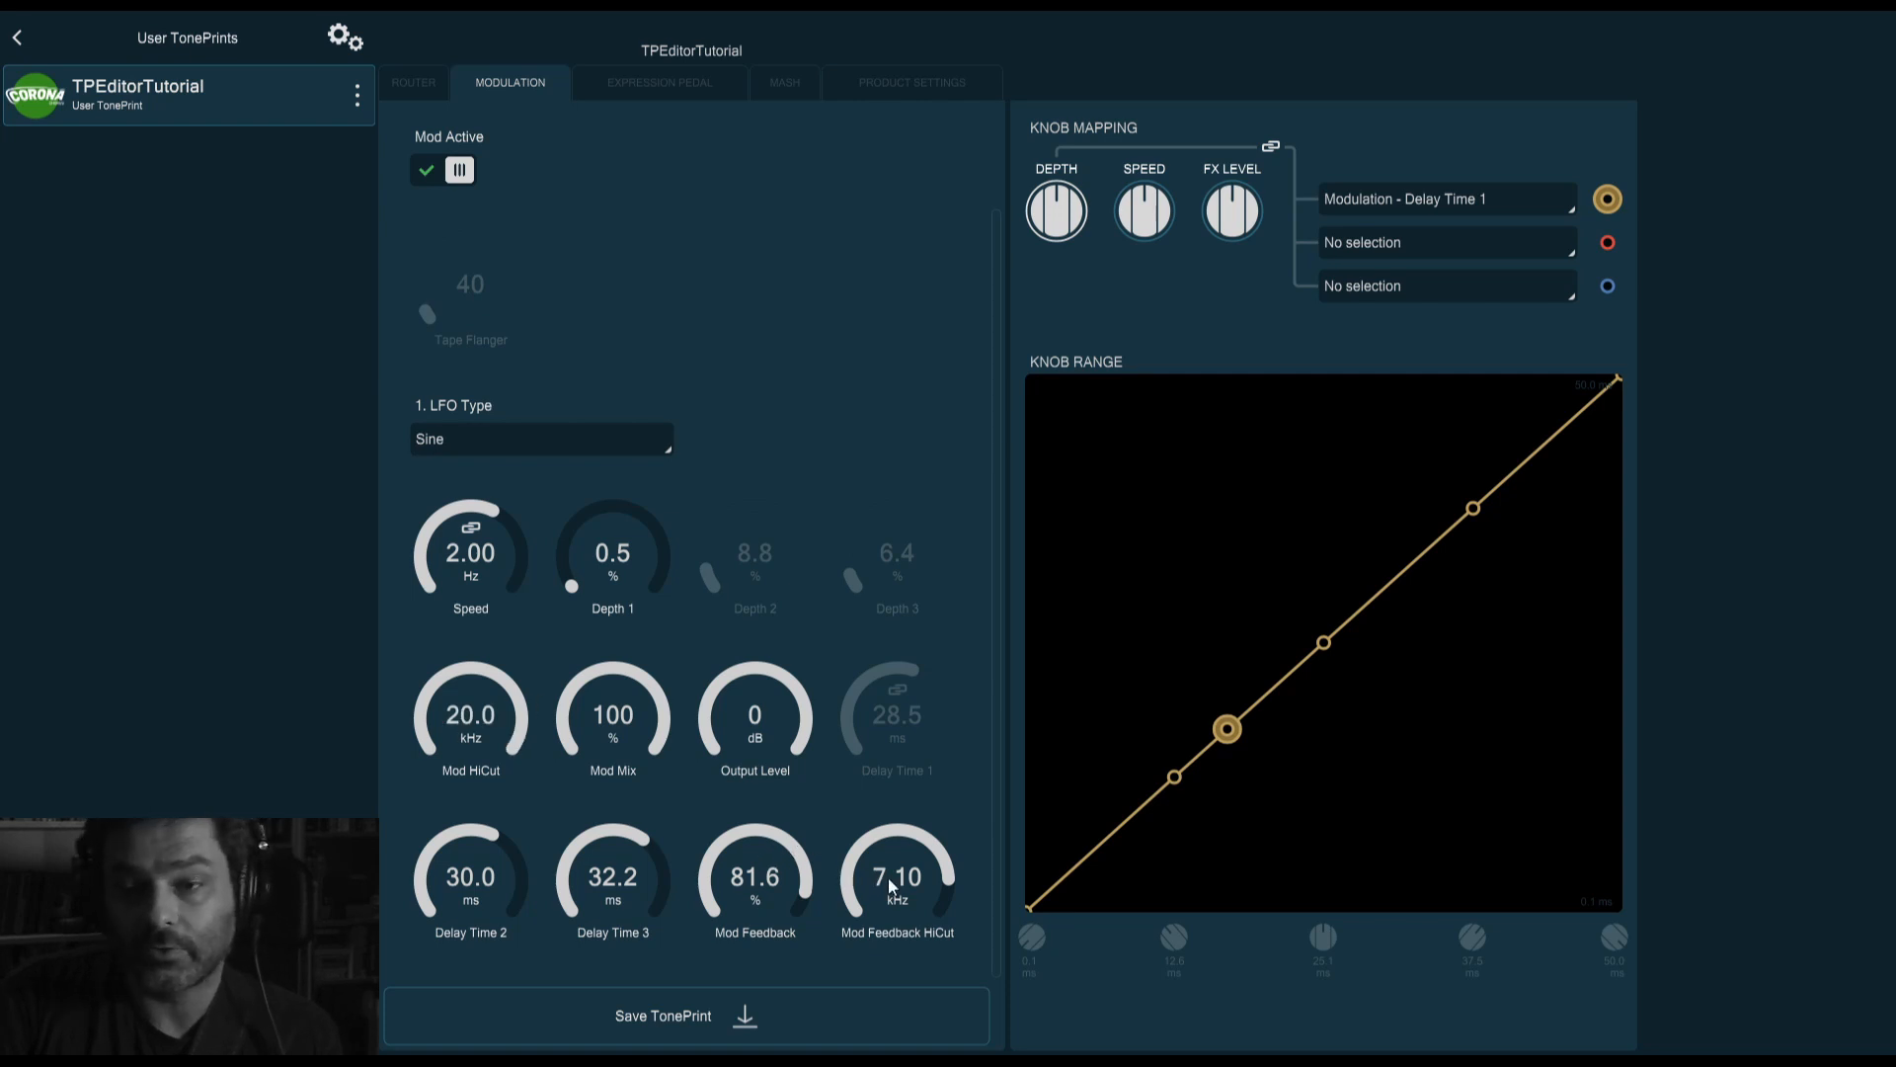
drag(887, 877, 891, 899)
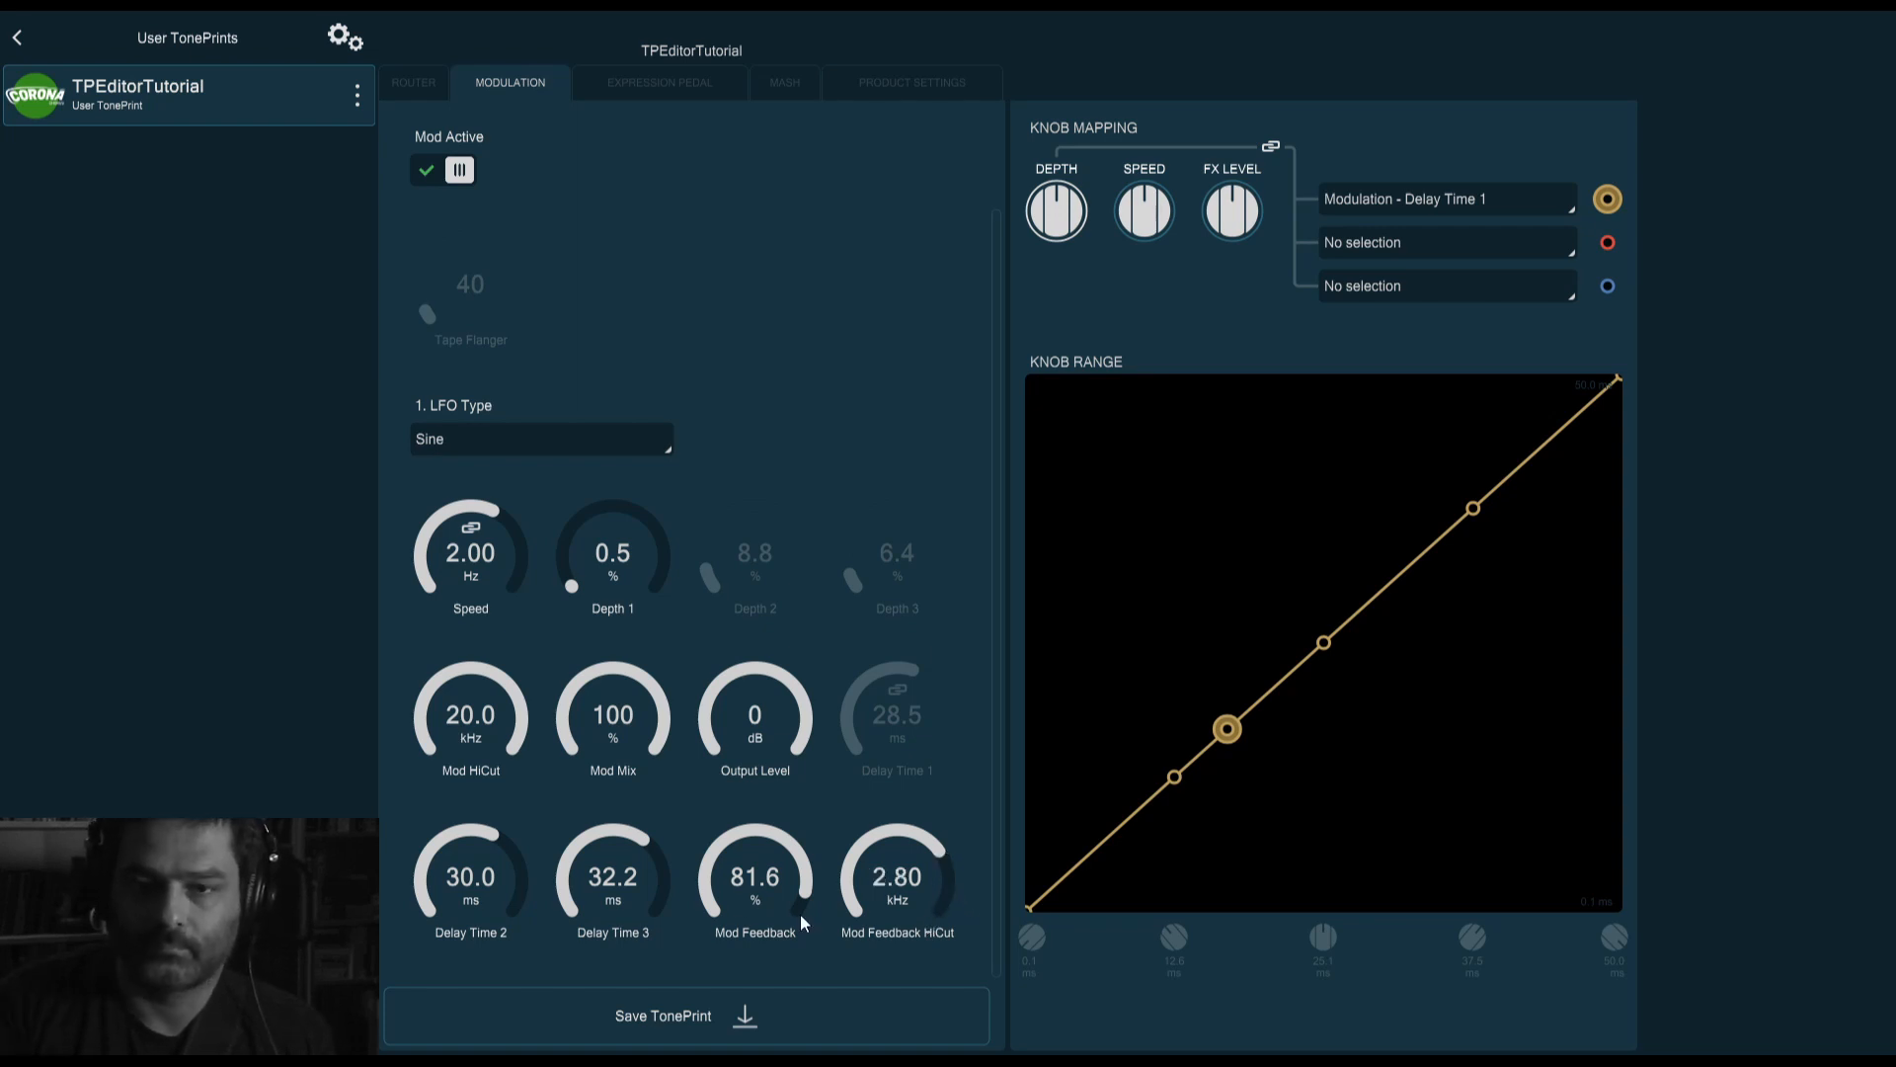
Reduce Speed to 412 mHz, raise Mod Feedback to 90.4 %, and reset the feedback to 0 %
drag(477, 539, 480, 606)
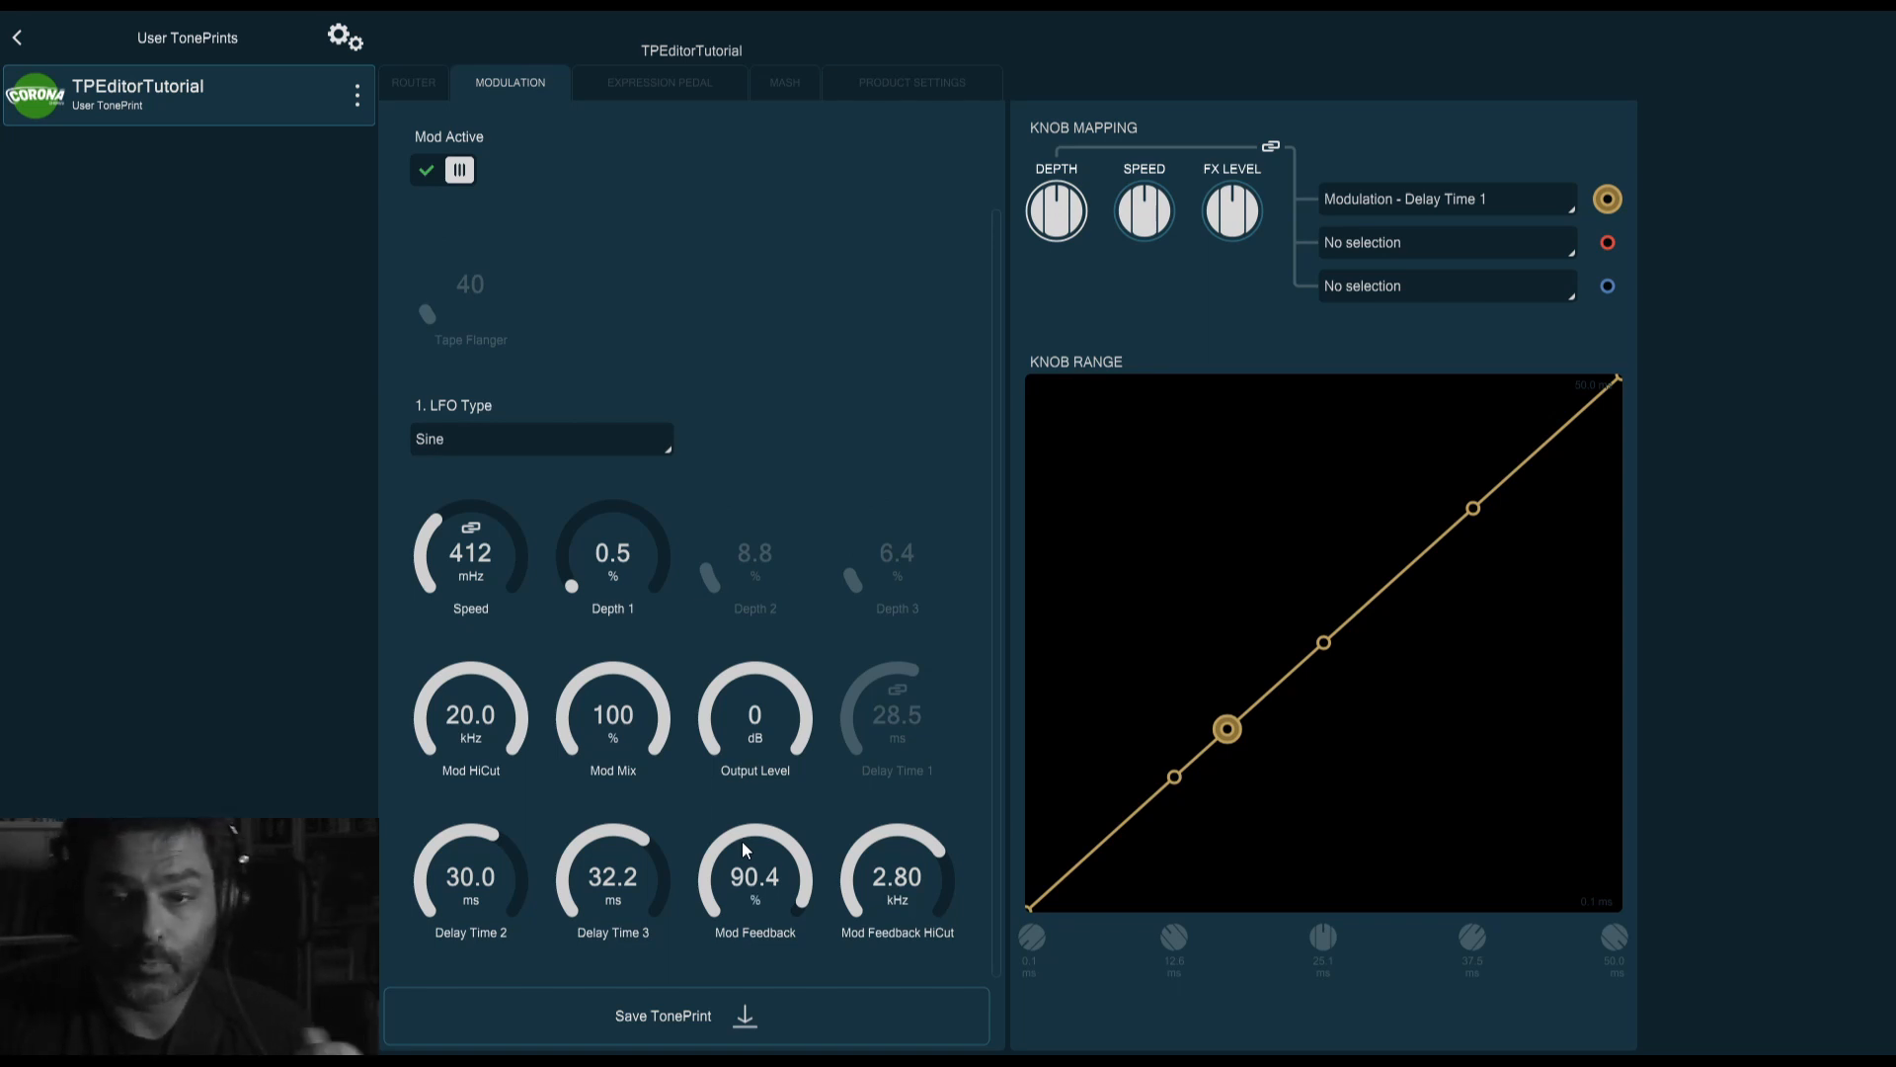
double_click(743, 845)
text(0)
key(Return)
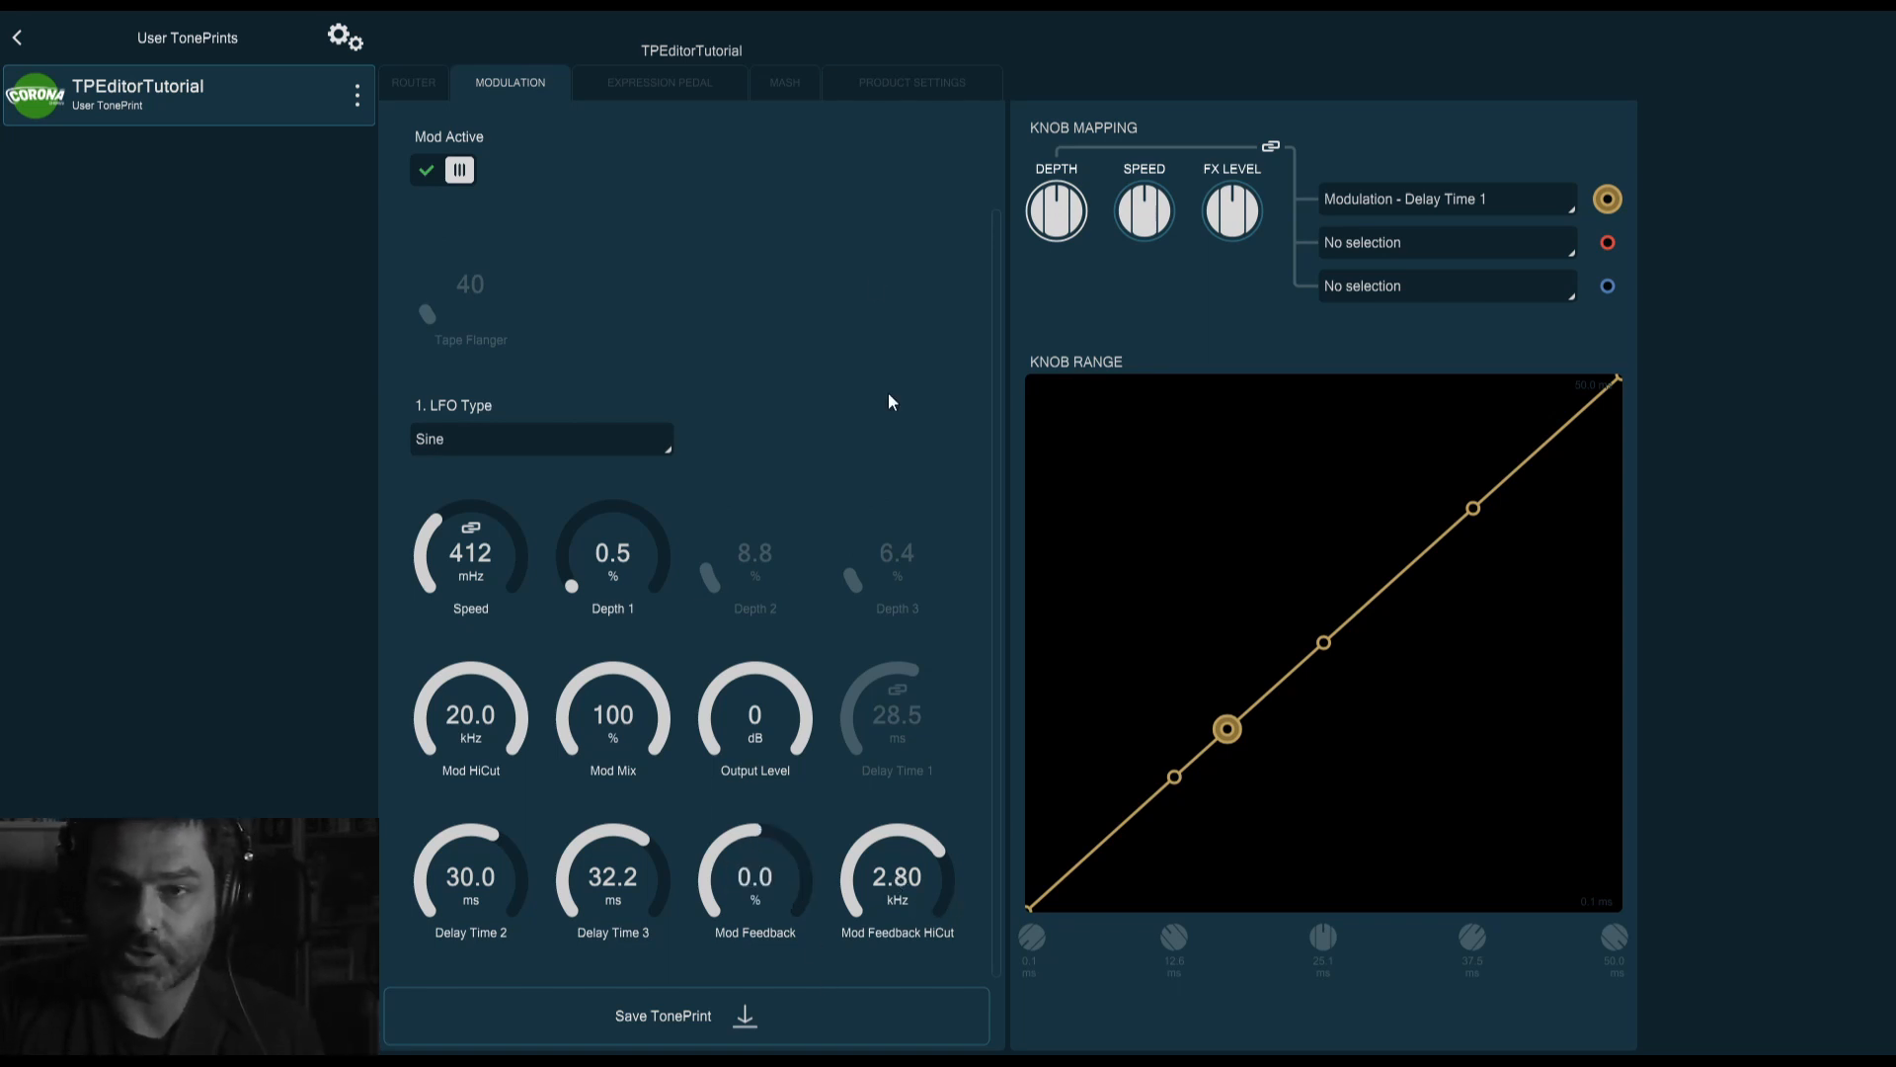
Change the modulation type to Adv.Flanger and raise Mod Feedback HiCut to 20.0 kHz
scroll(799, 281, up, 2)
click(593, 182)
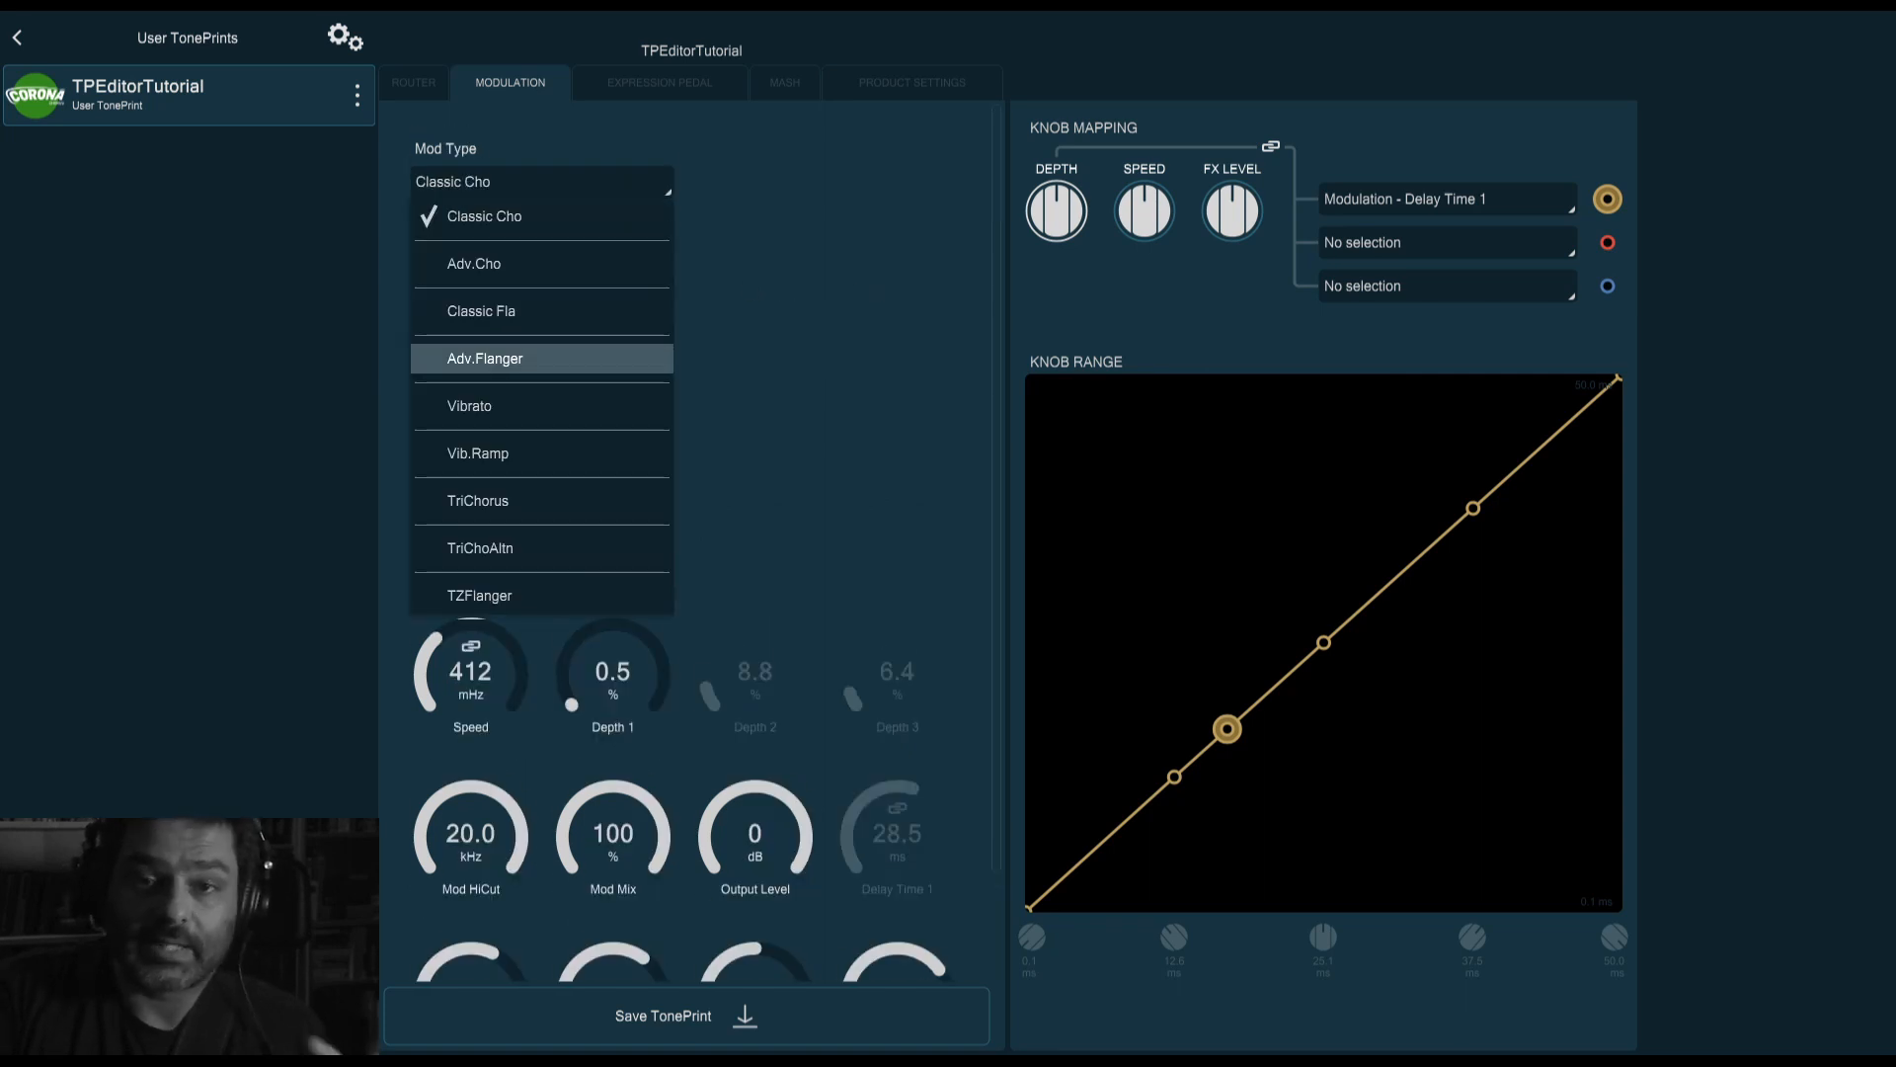
click(642, 360)
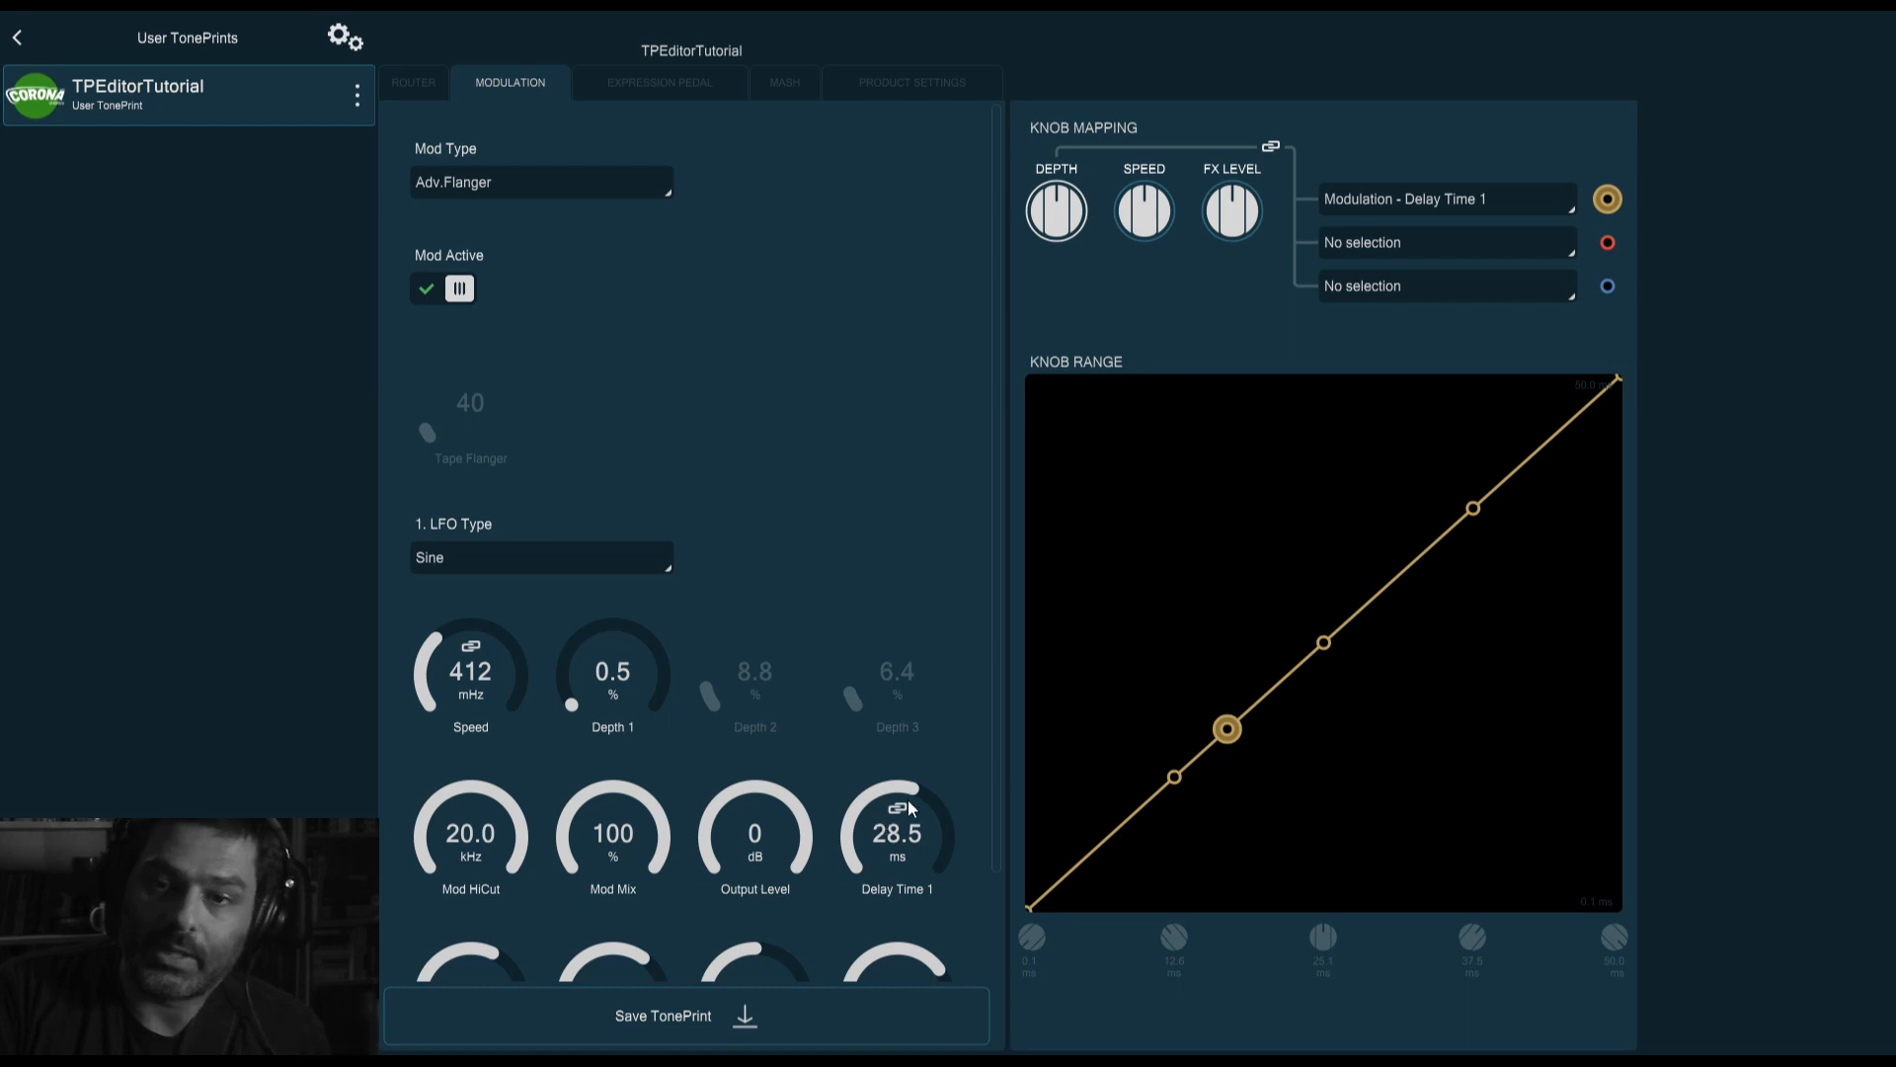
scroll(879, 428, down, 2)
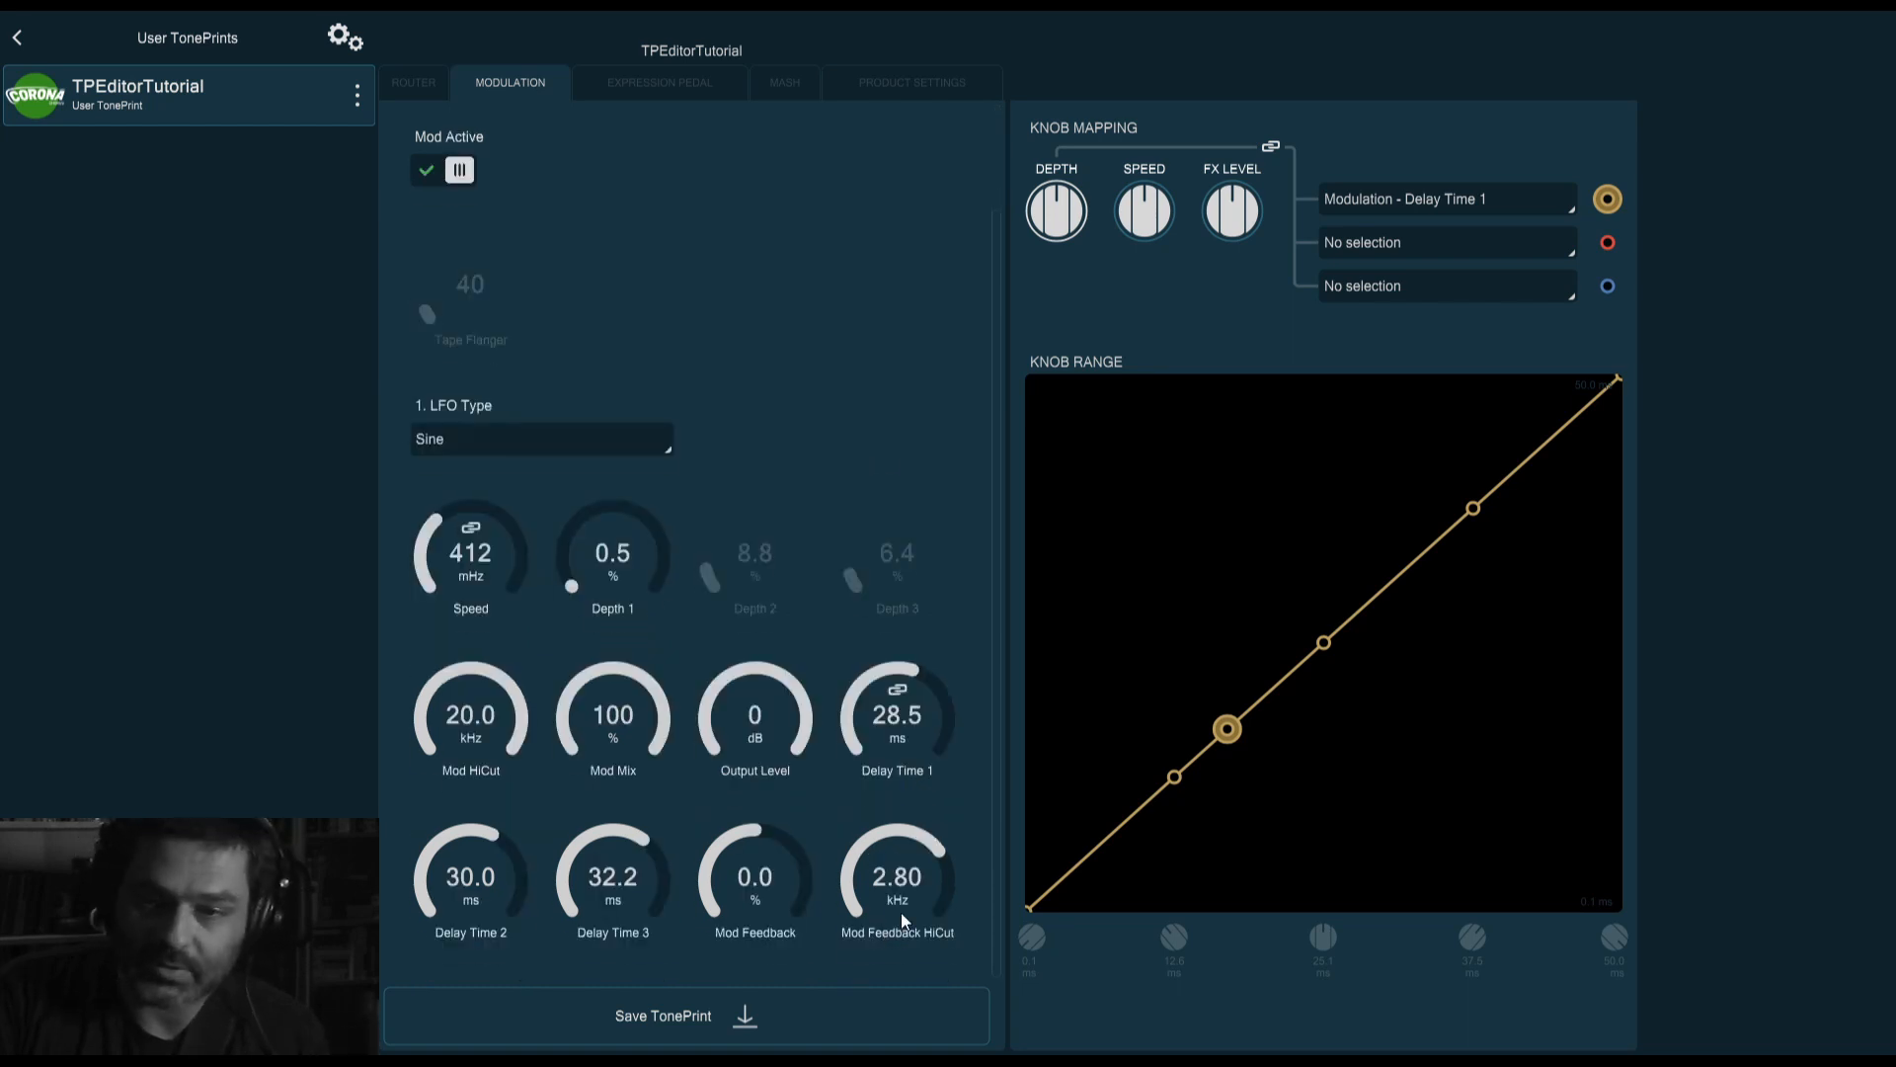
drag(889, 861, 863, 665)
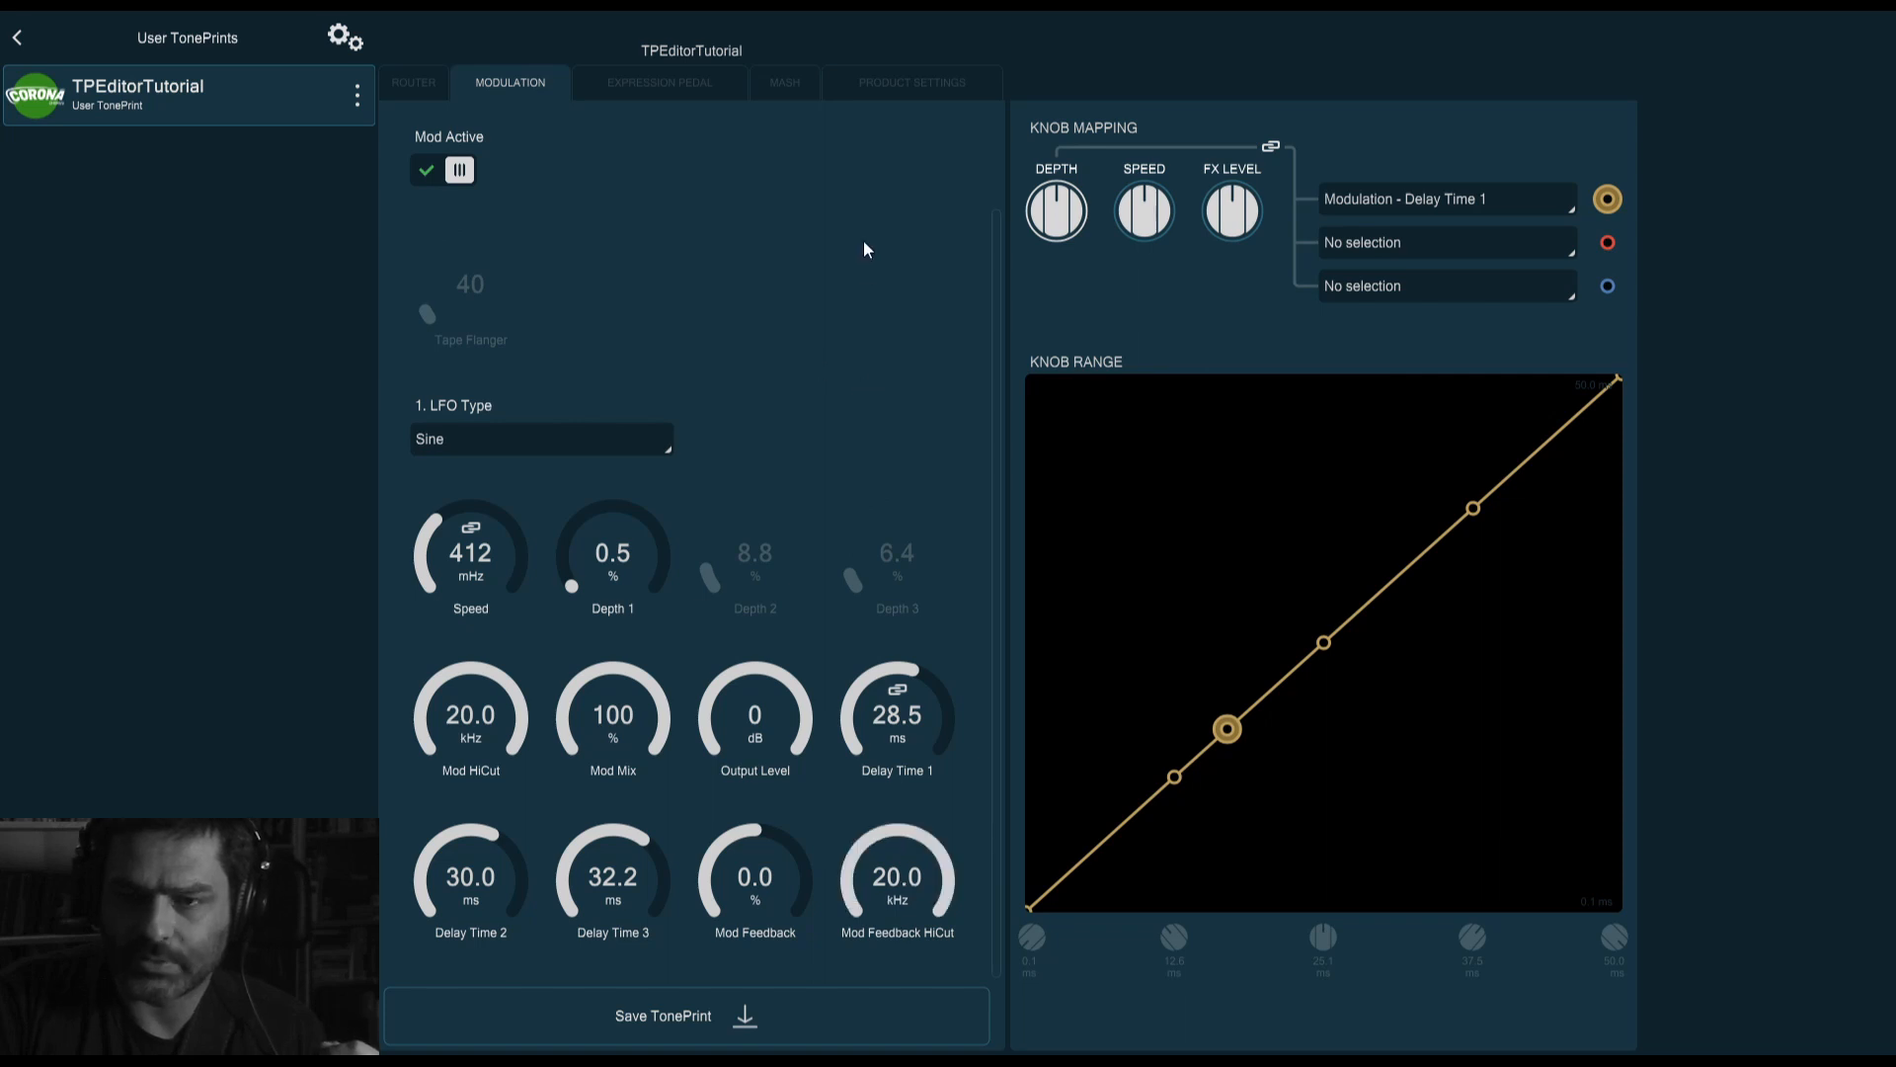
Change the modulation type to Vibrato
scroll(866, 262, up, 2)
click(602, 184)
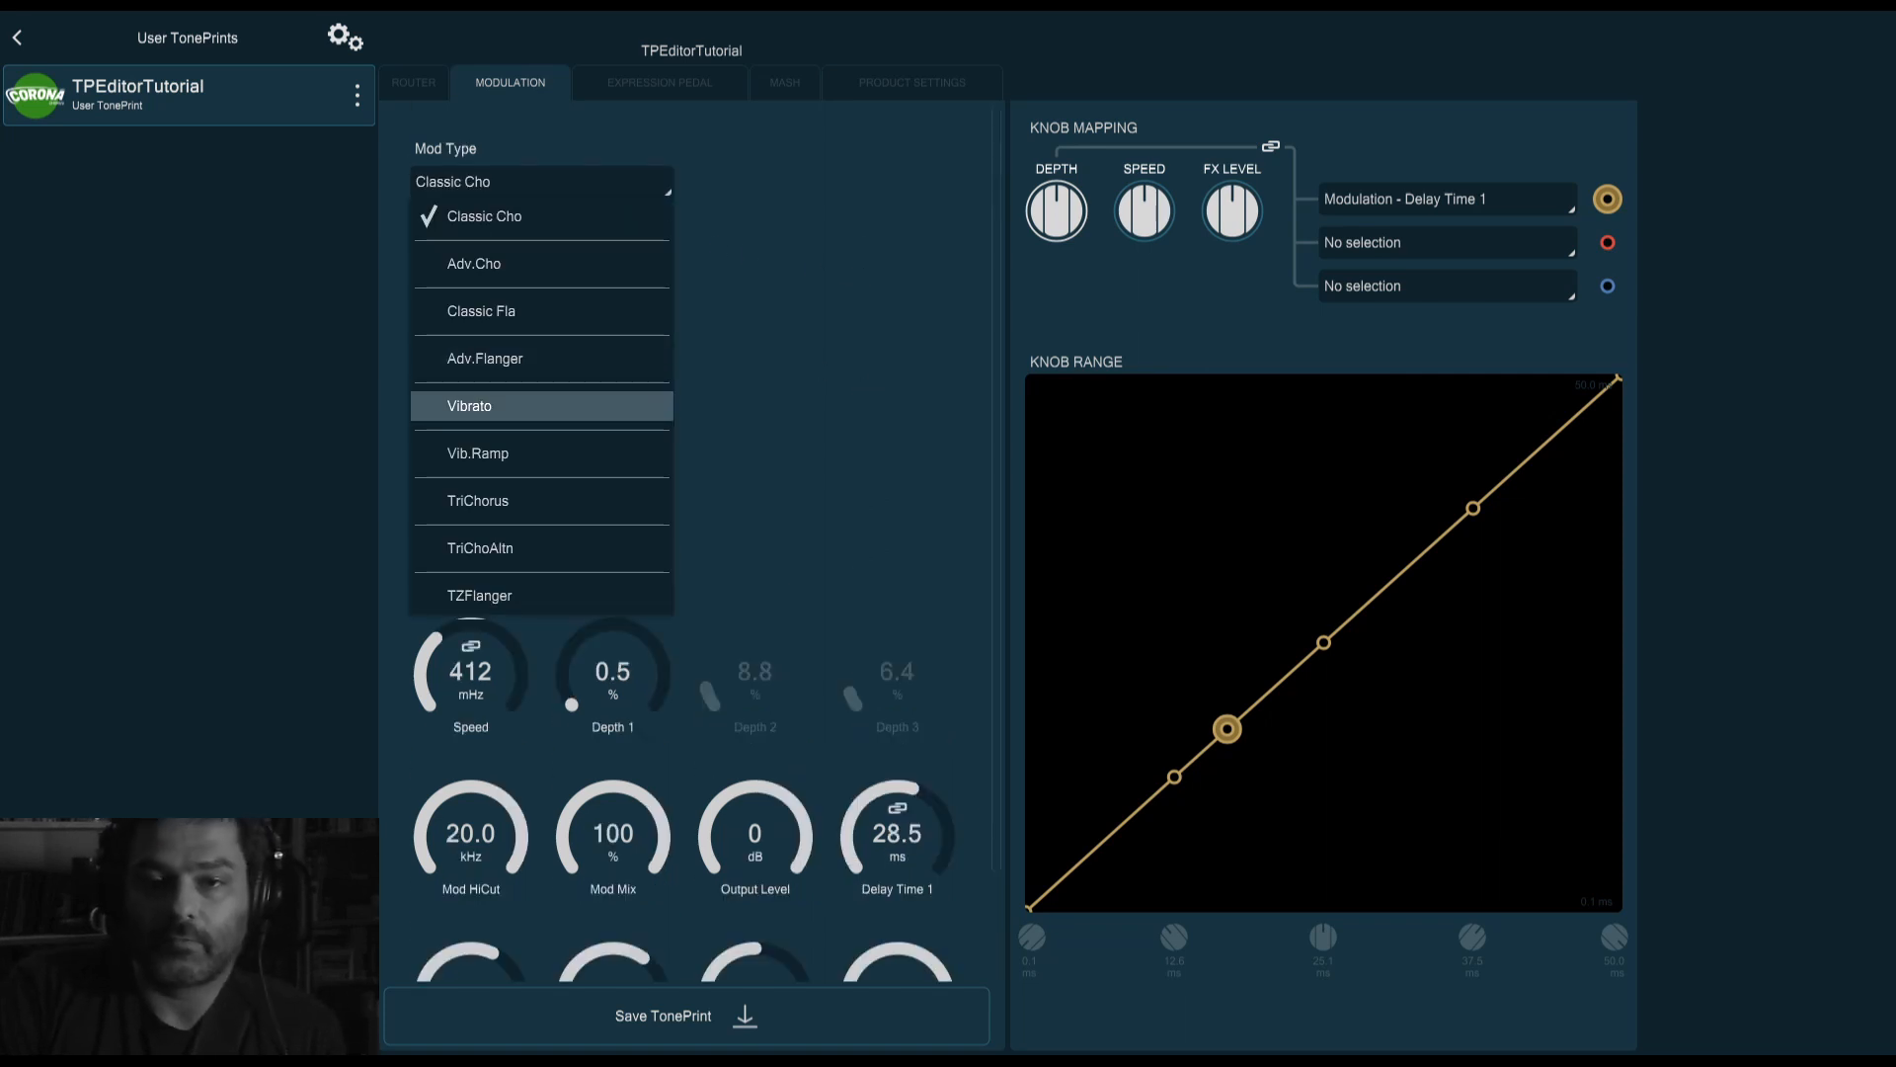
click(648, 403)
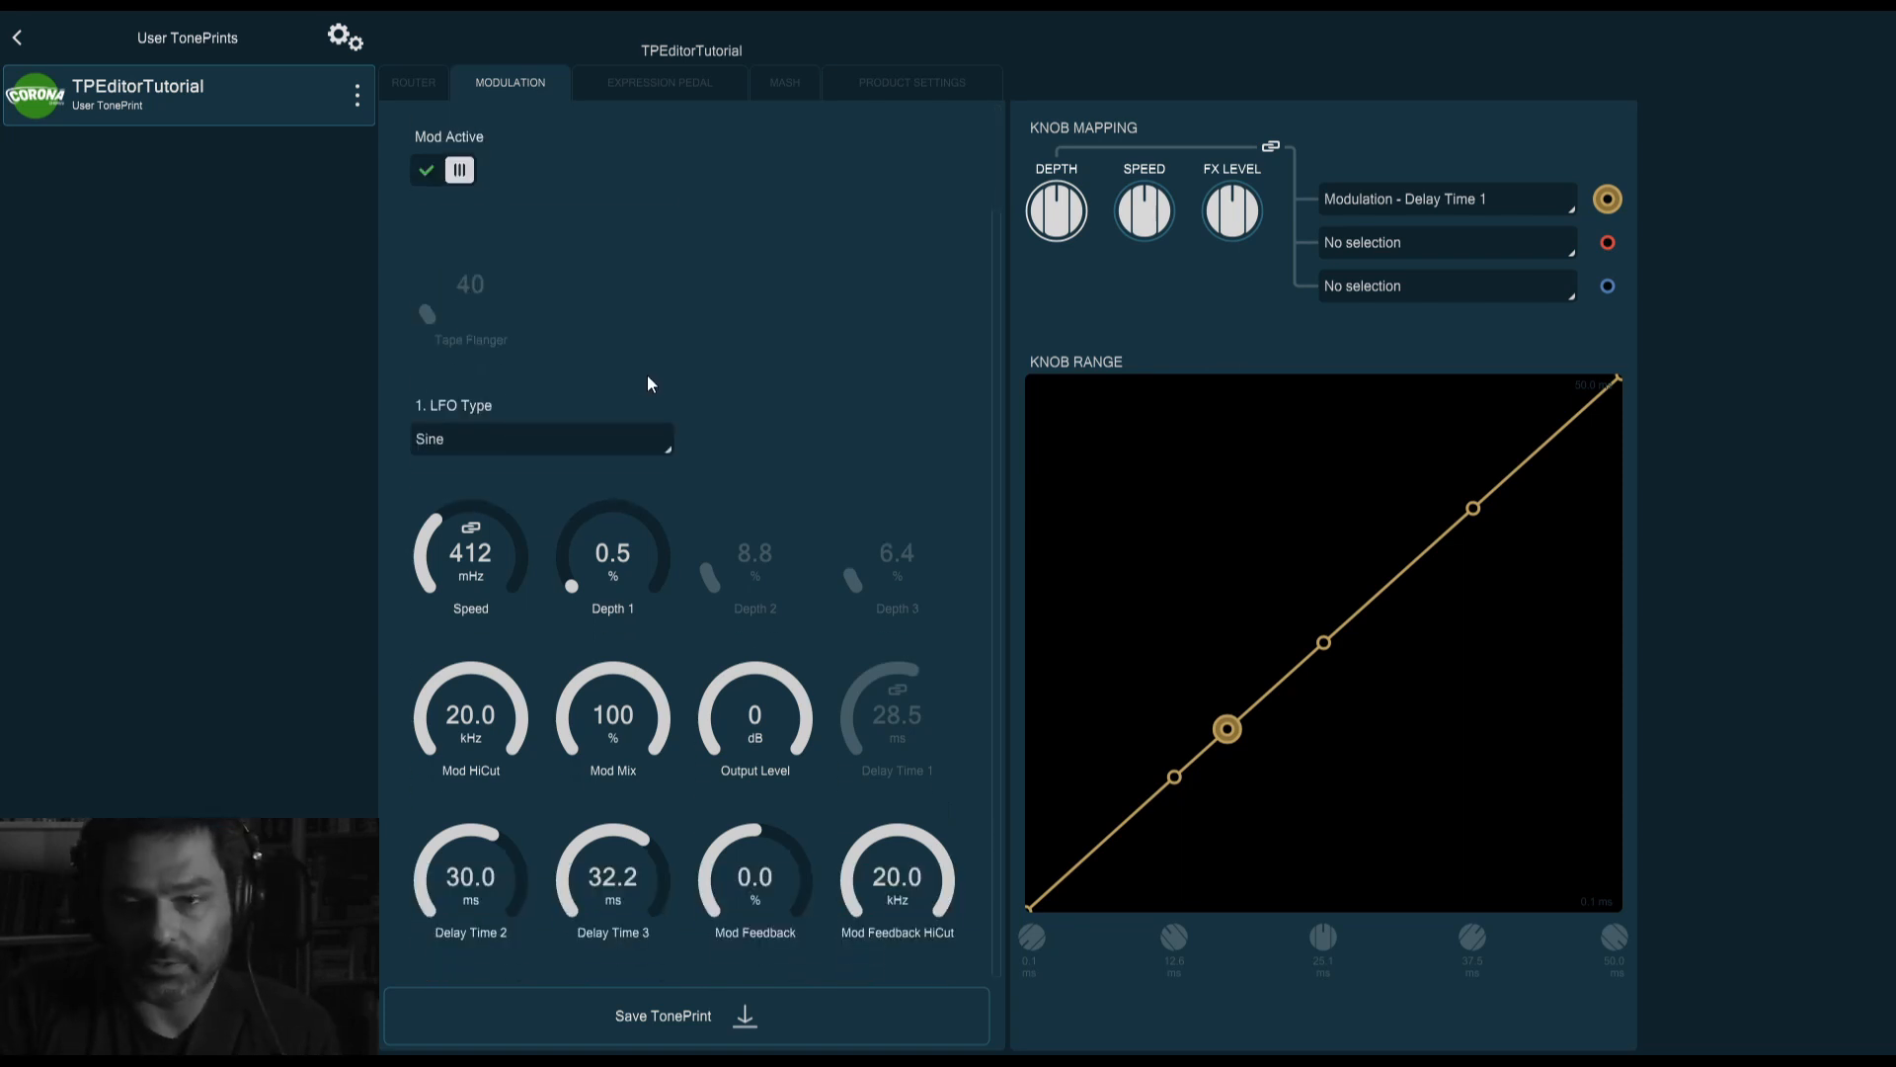
Change the modulation type to TZFlanger
scroll(711, 297, up, 2)
click(559, 176)
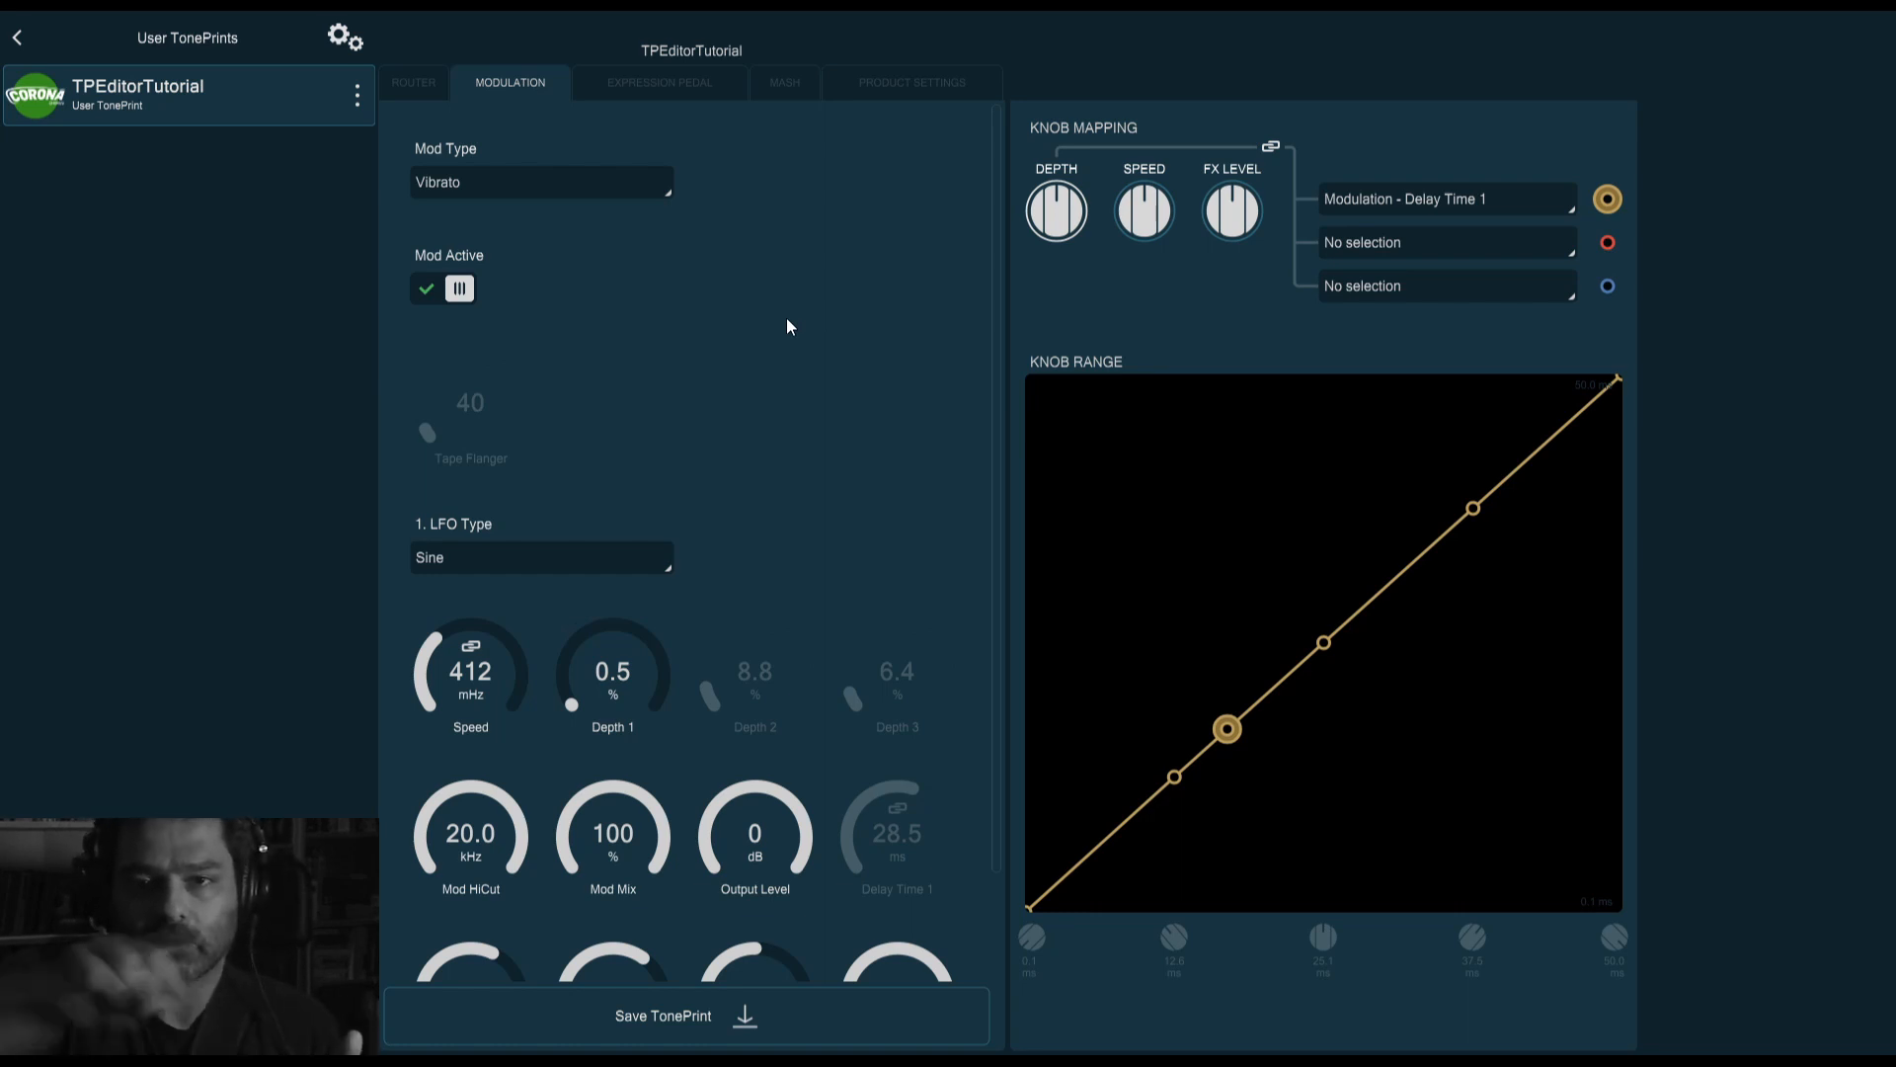
scroll(756, 320, down, 1)
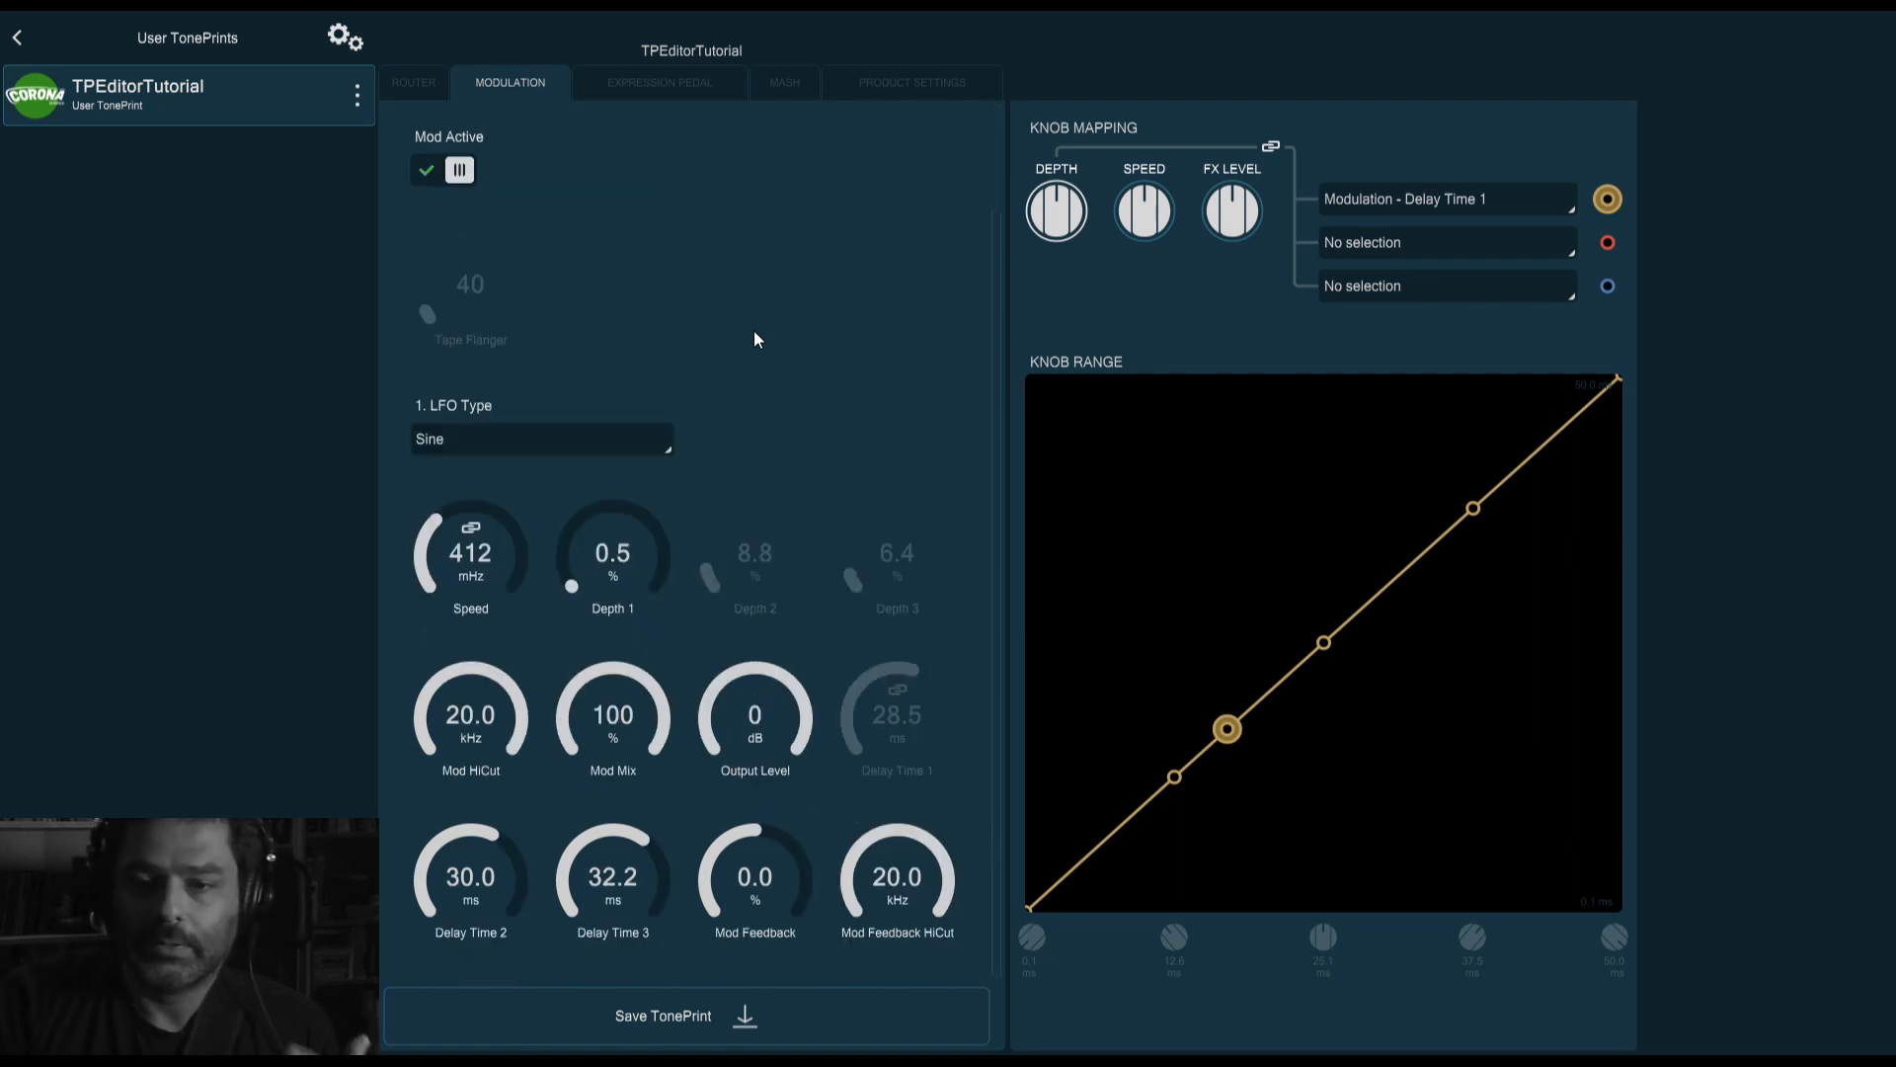
scroll(754, 330, up, 1)
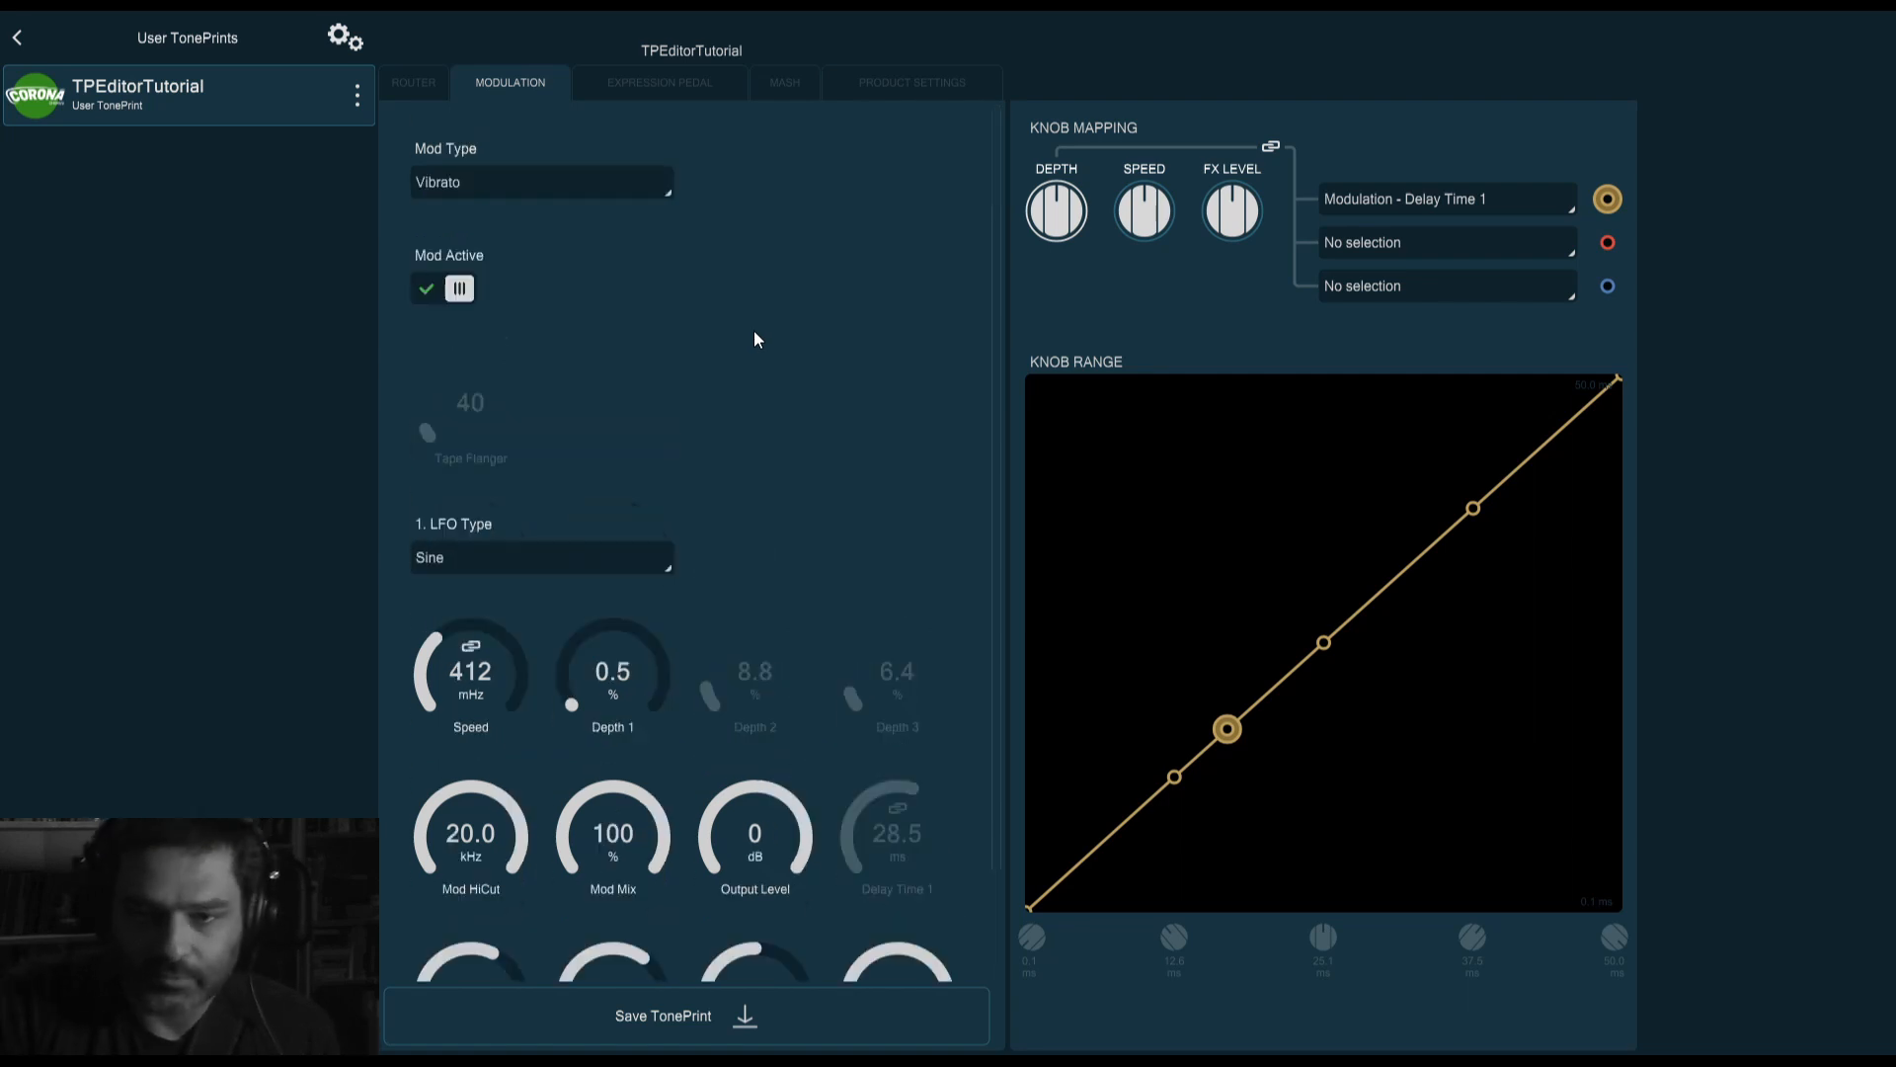
click(647, 188)
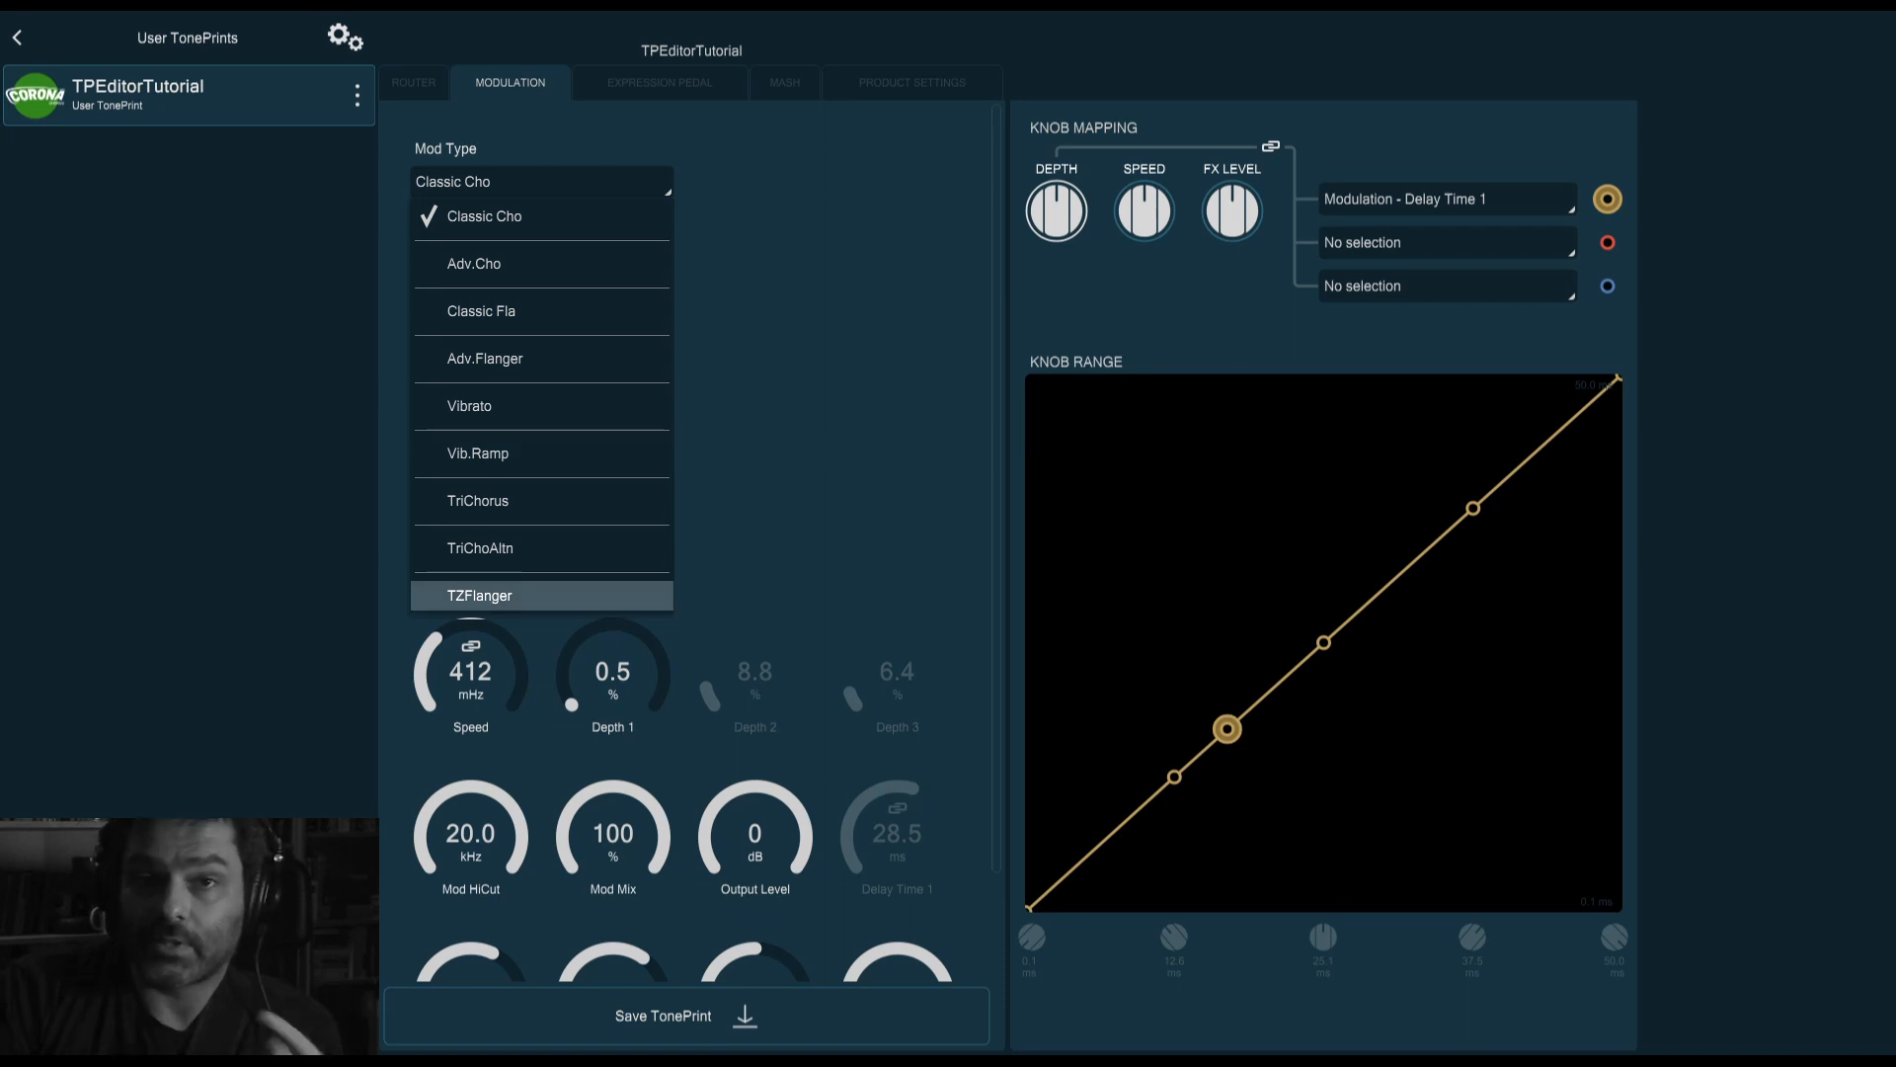
click(494, 595)
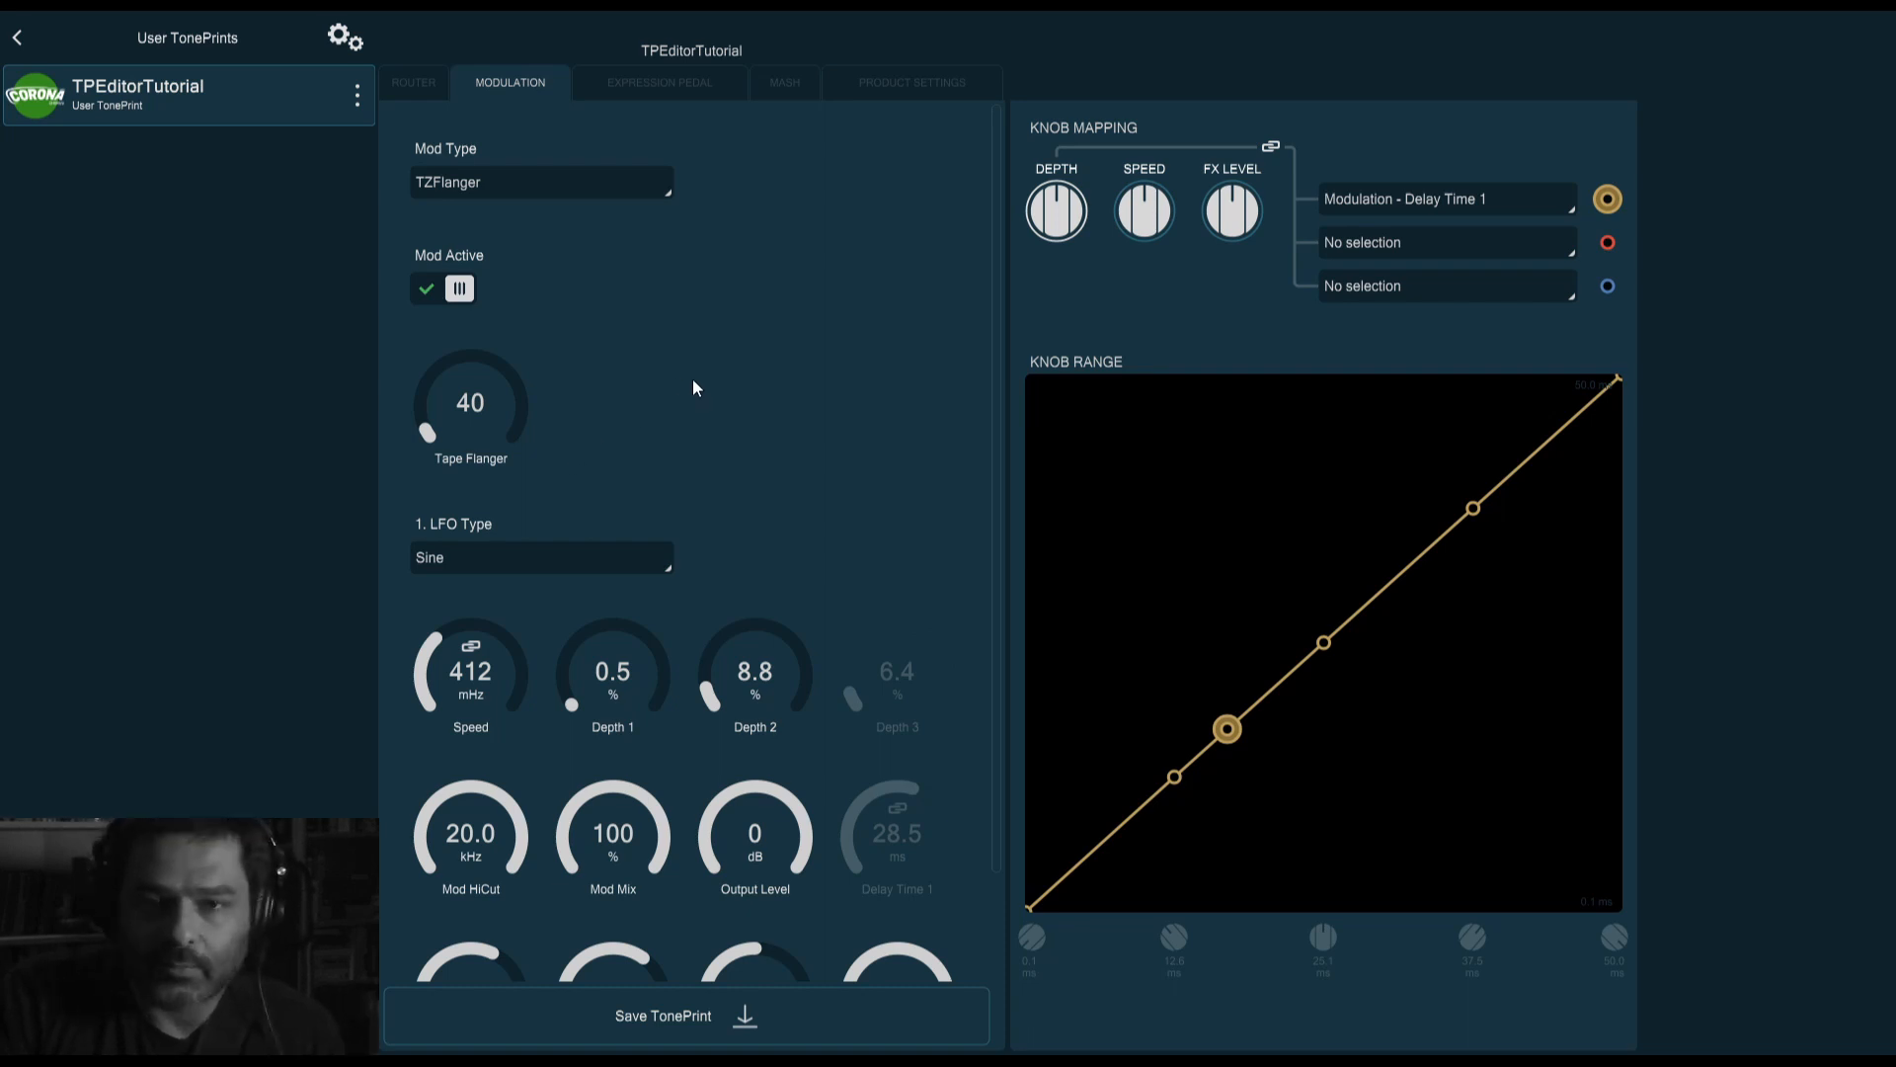
Turn on Kill Dry in the router settings
scroll(780, 362, down, 1)
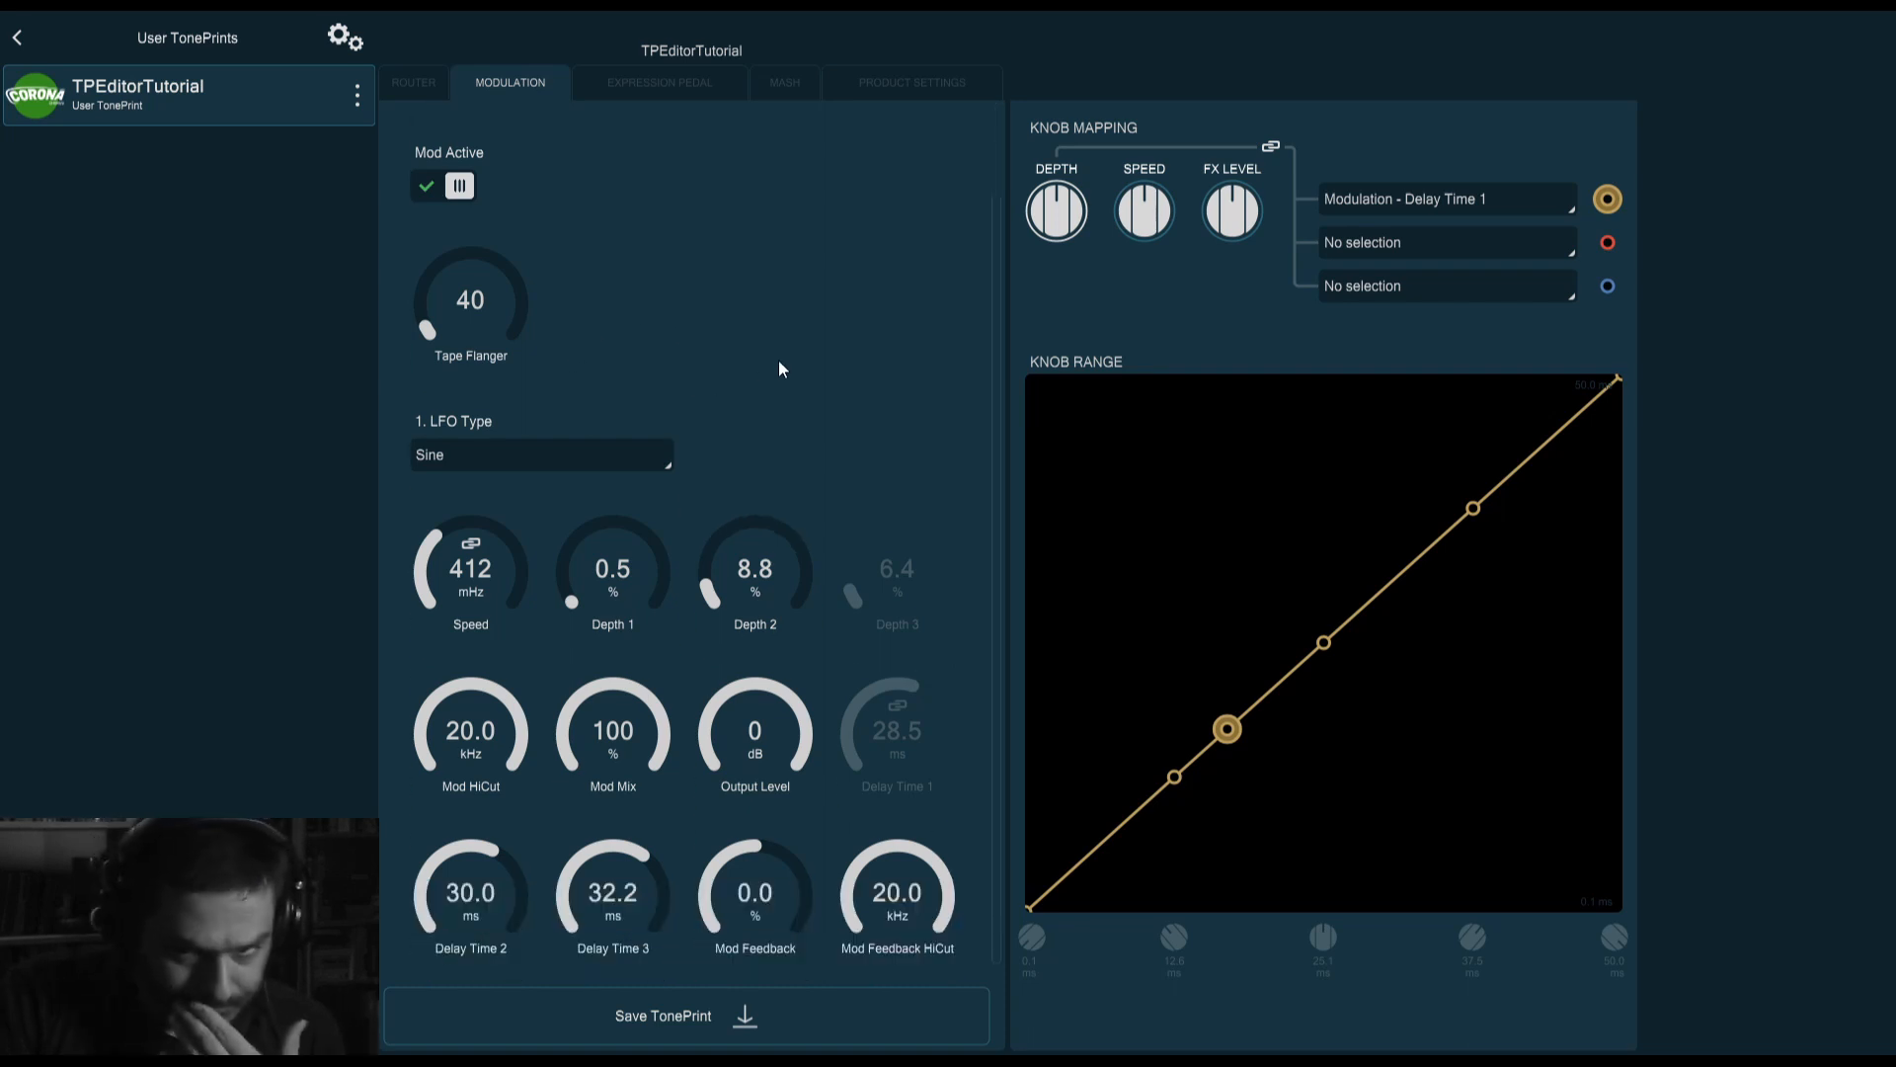
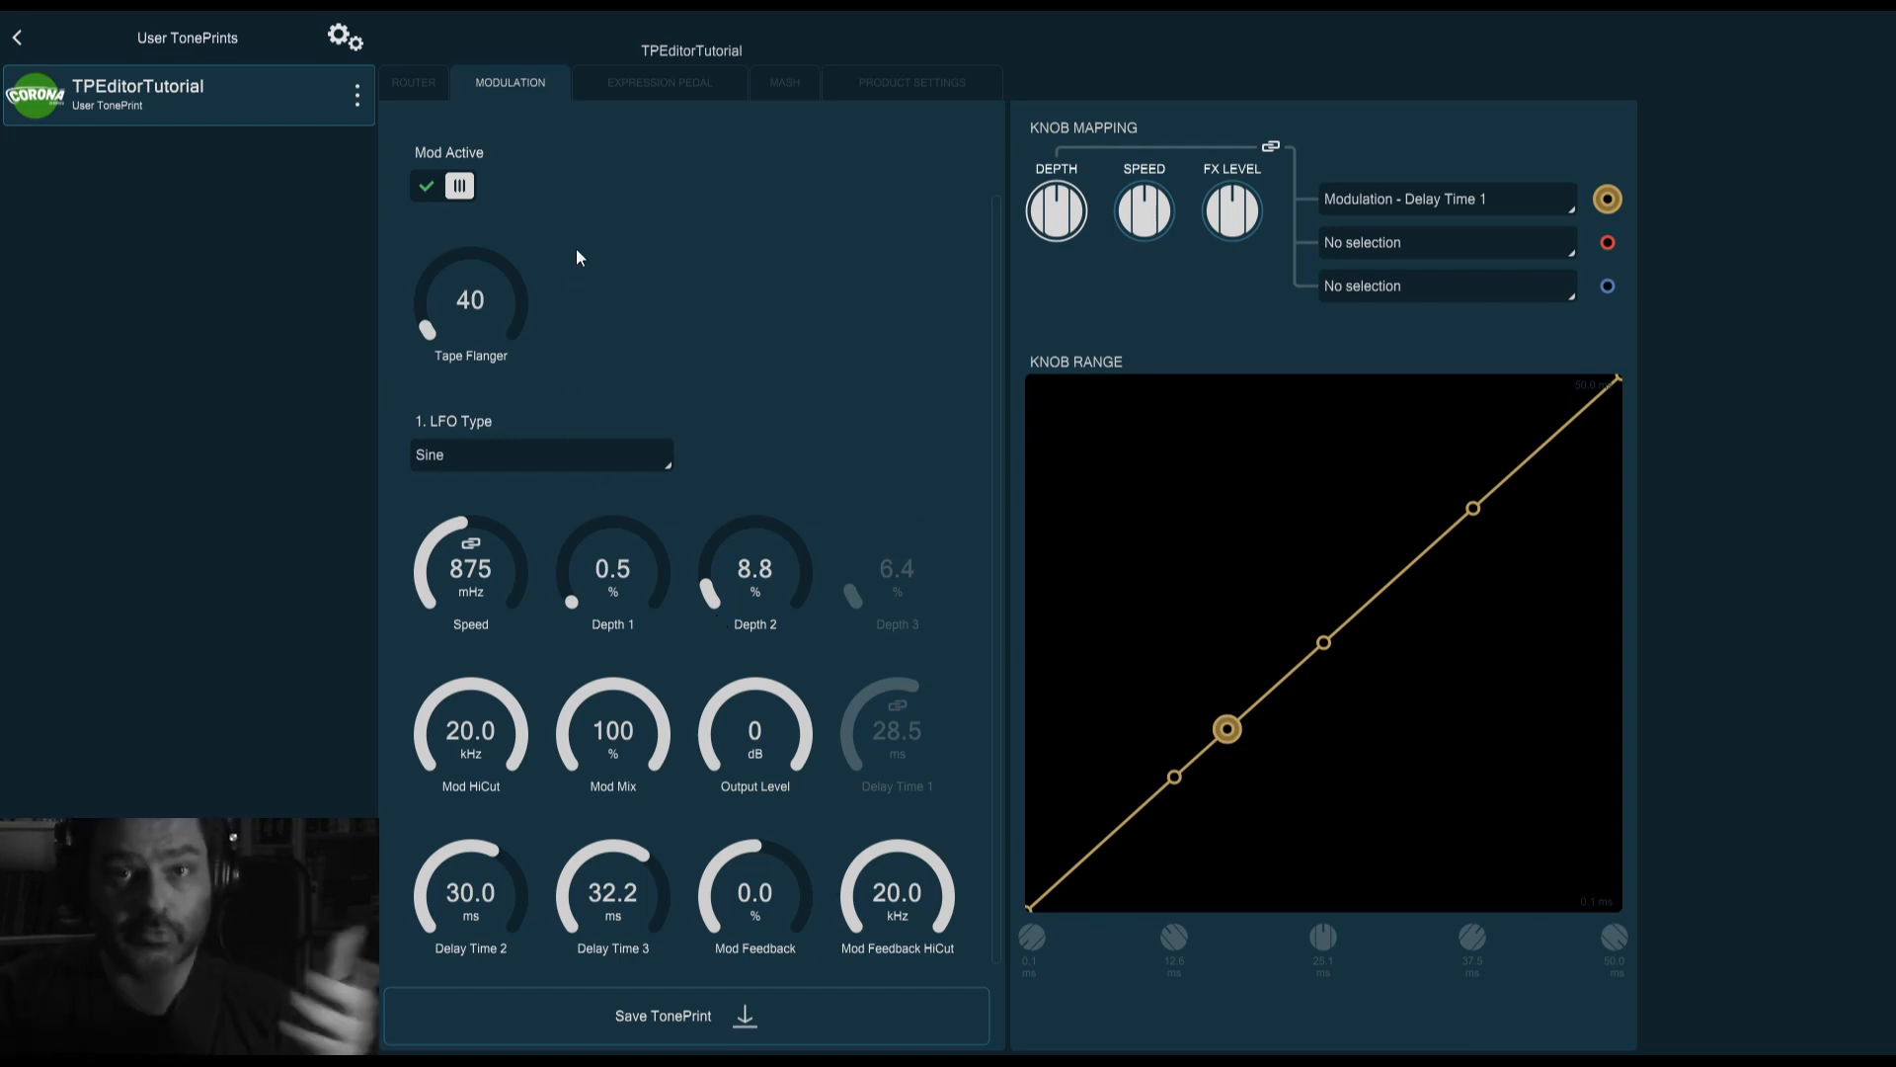
click(412, 91)
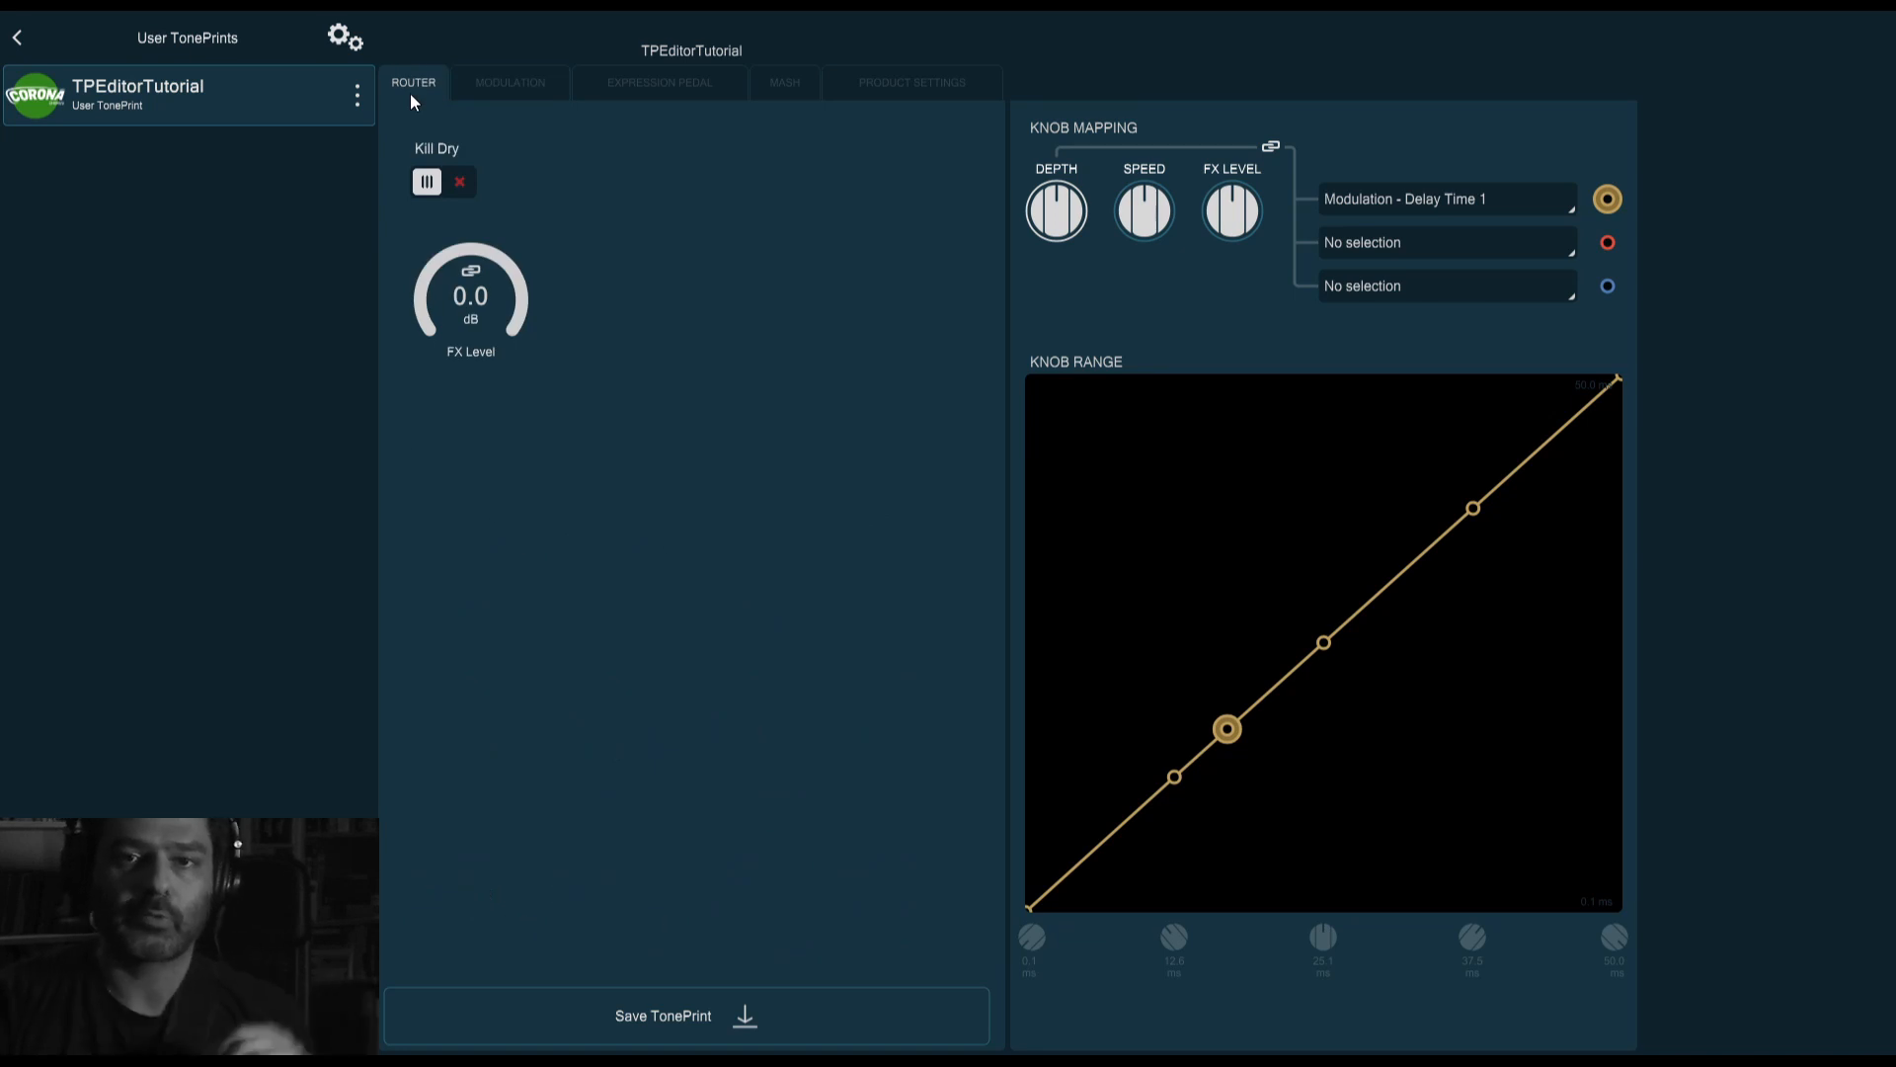
click(435, 180)
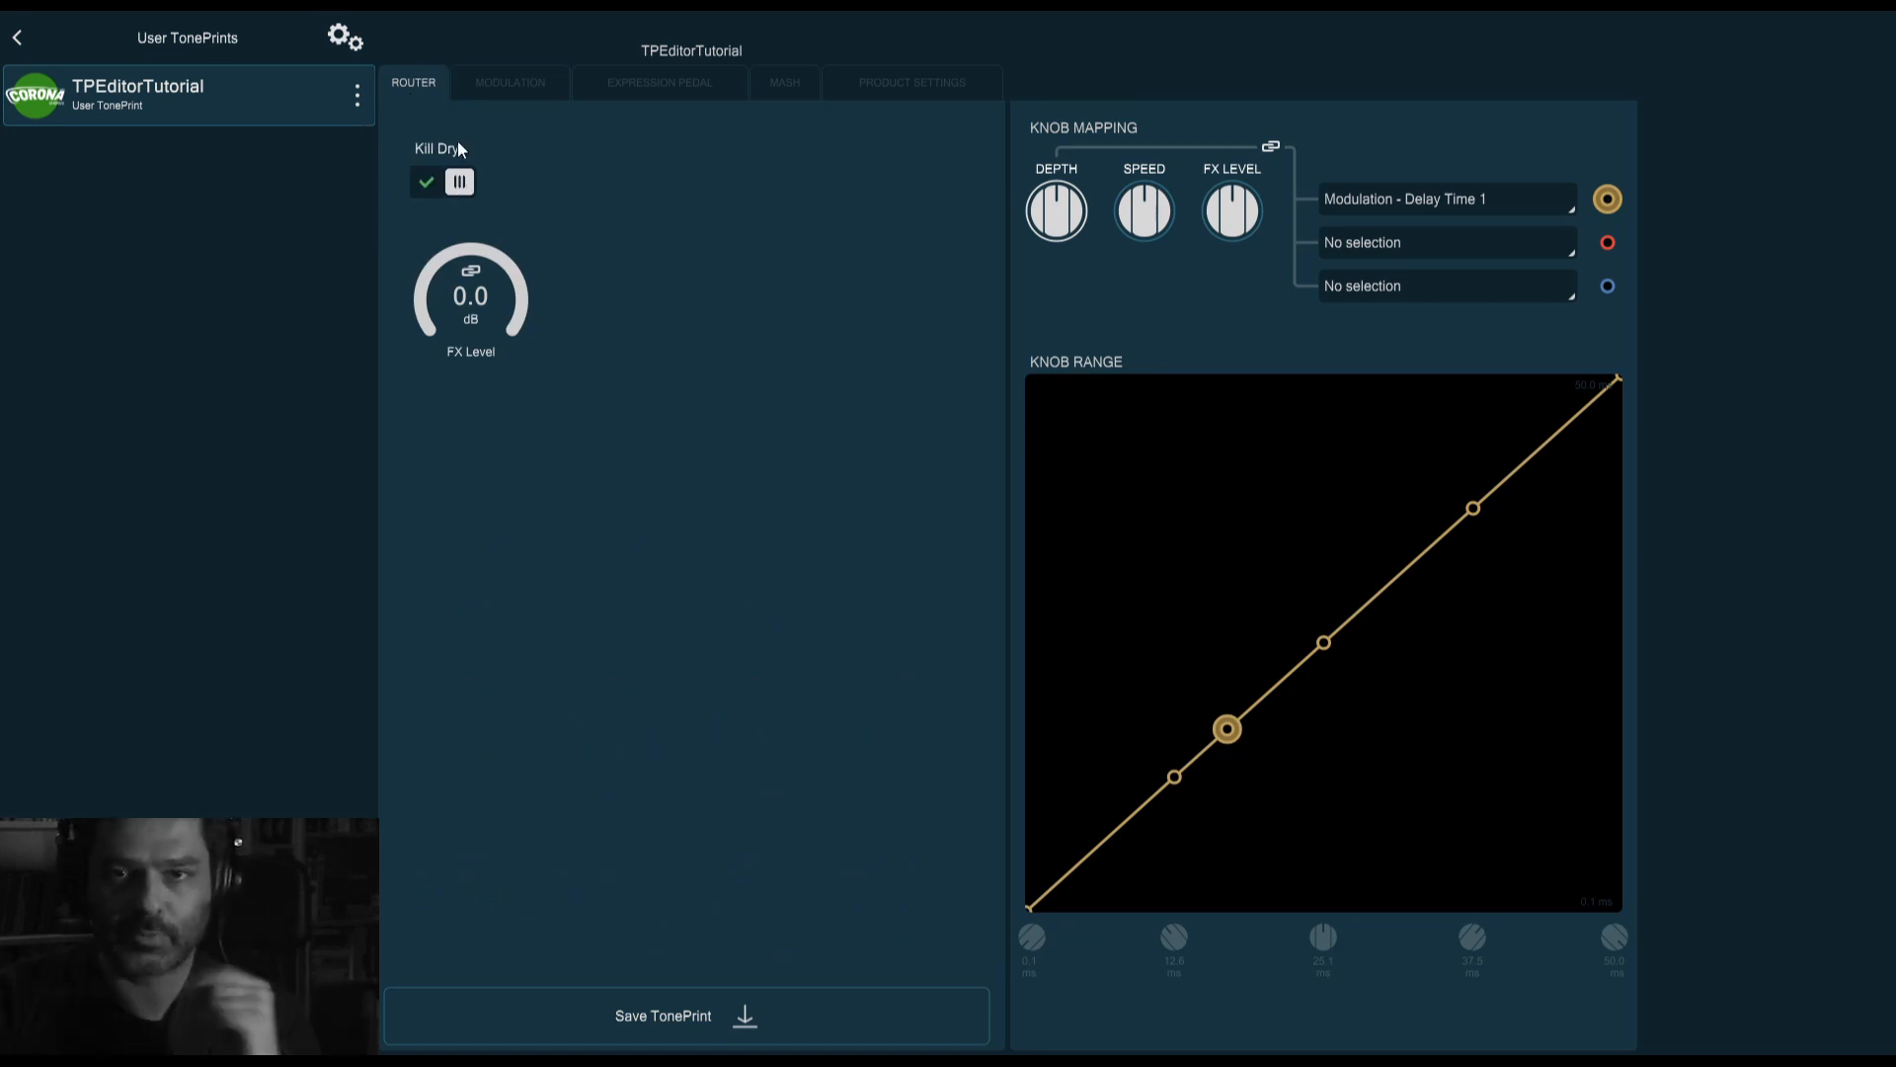
In the modulation settings, set Depth 1 and Depth 2 to 5 % and Speed to 2.00 Hz
click(492, 81)
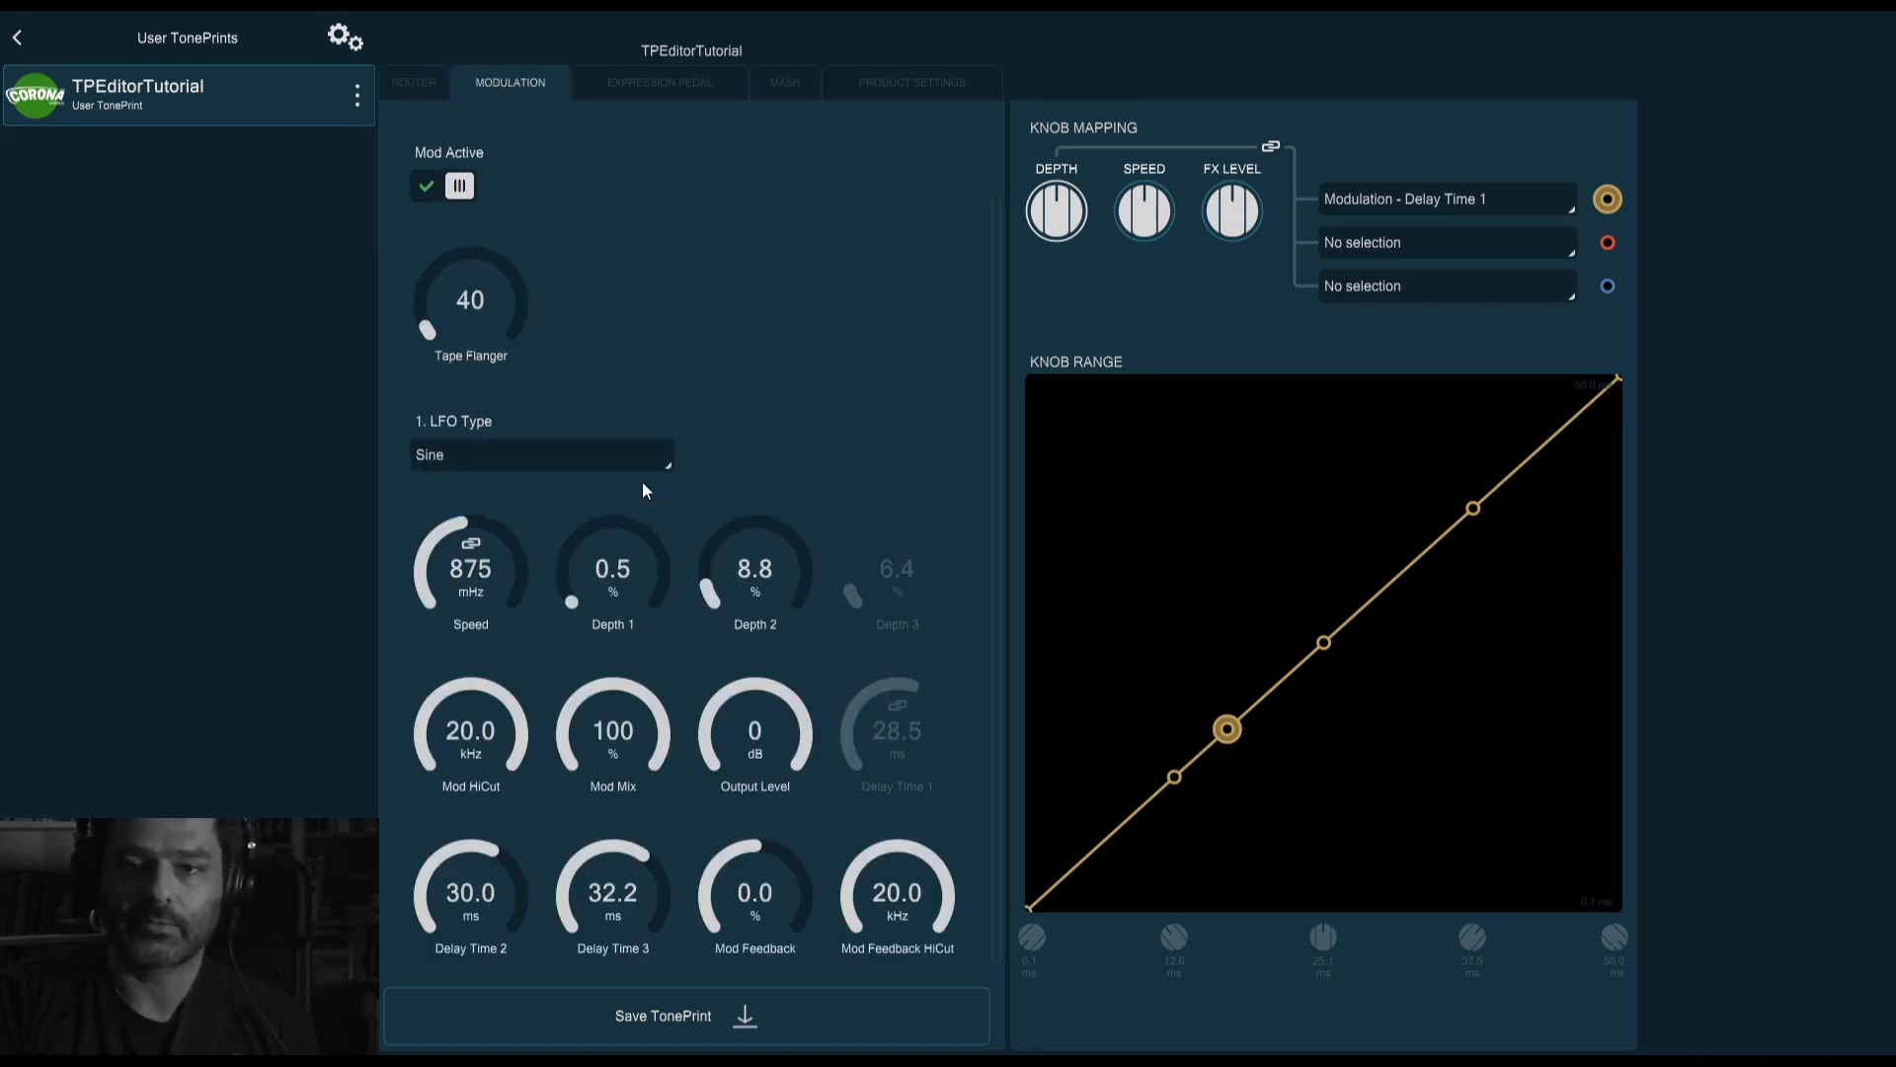
double_click(760, 572)
text(5)
key(Return)
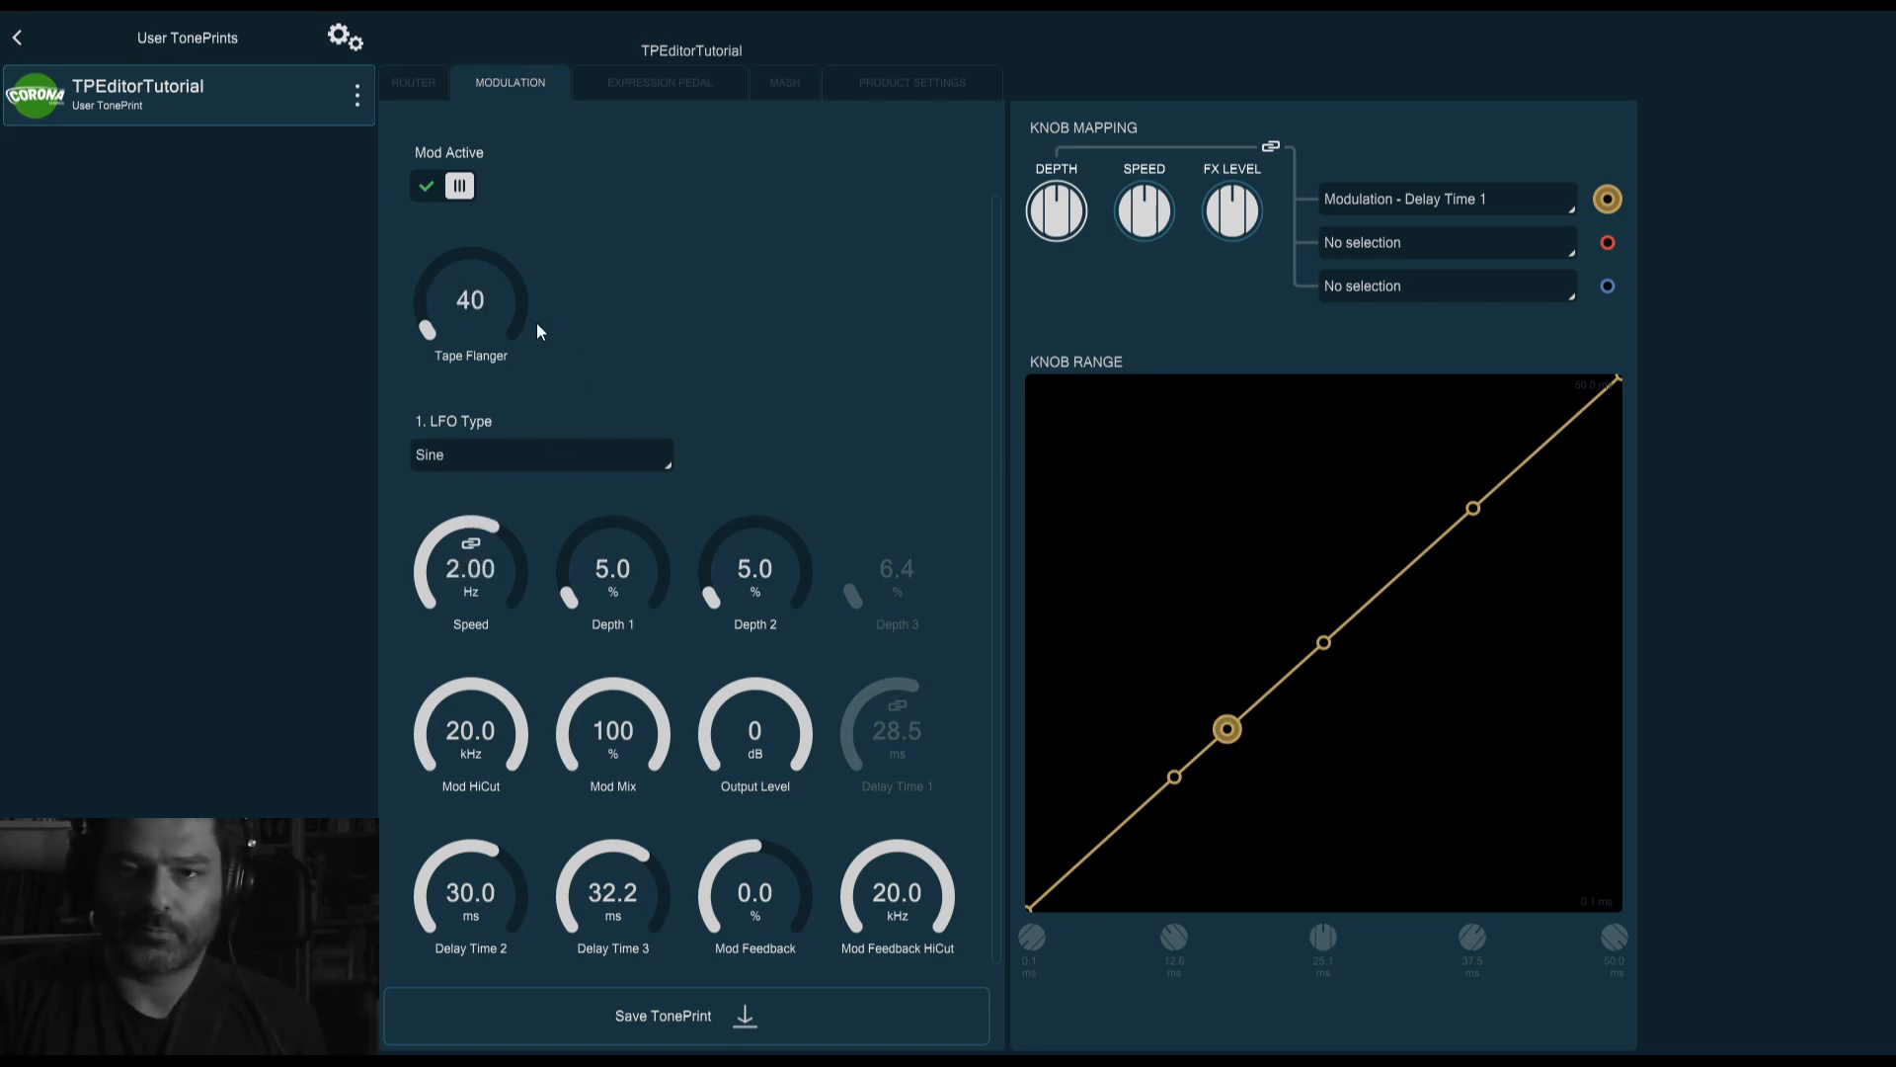
Raise Tape Flanger to 1023 and set Depth 1 to 4.9 %
drag(500, 323, 510, 192)
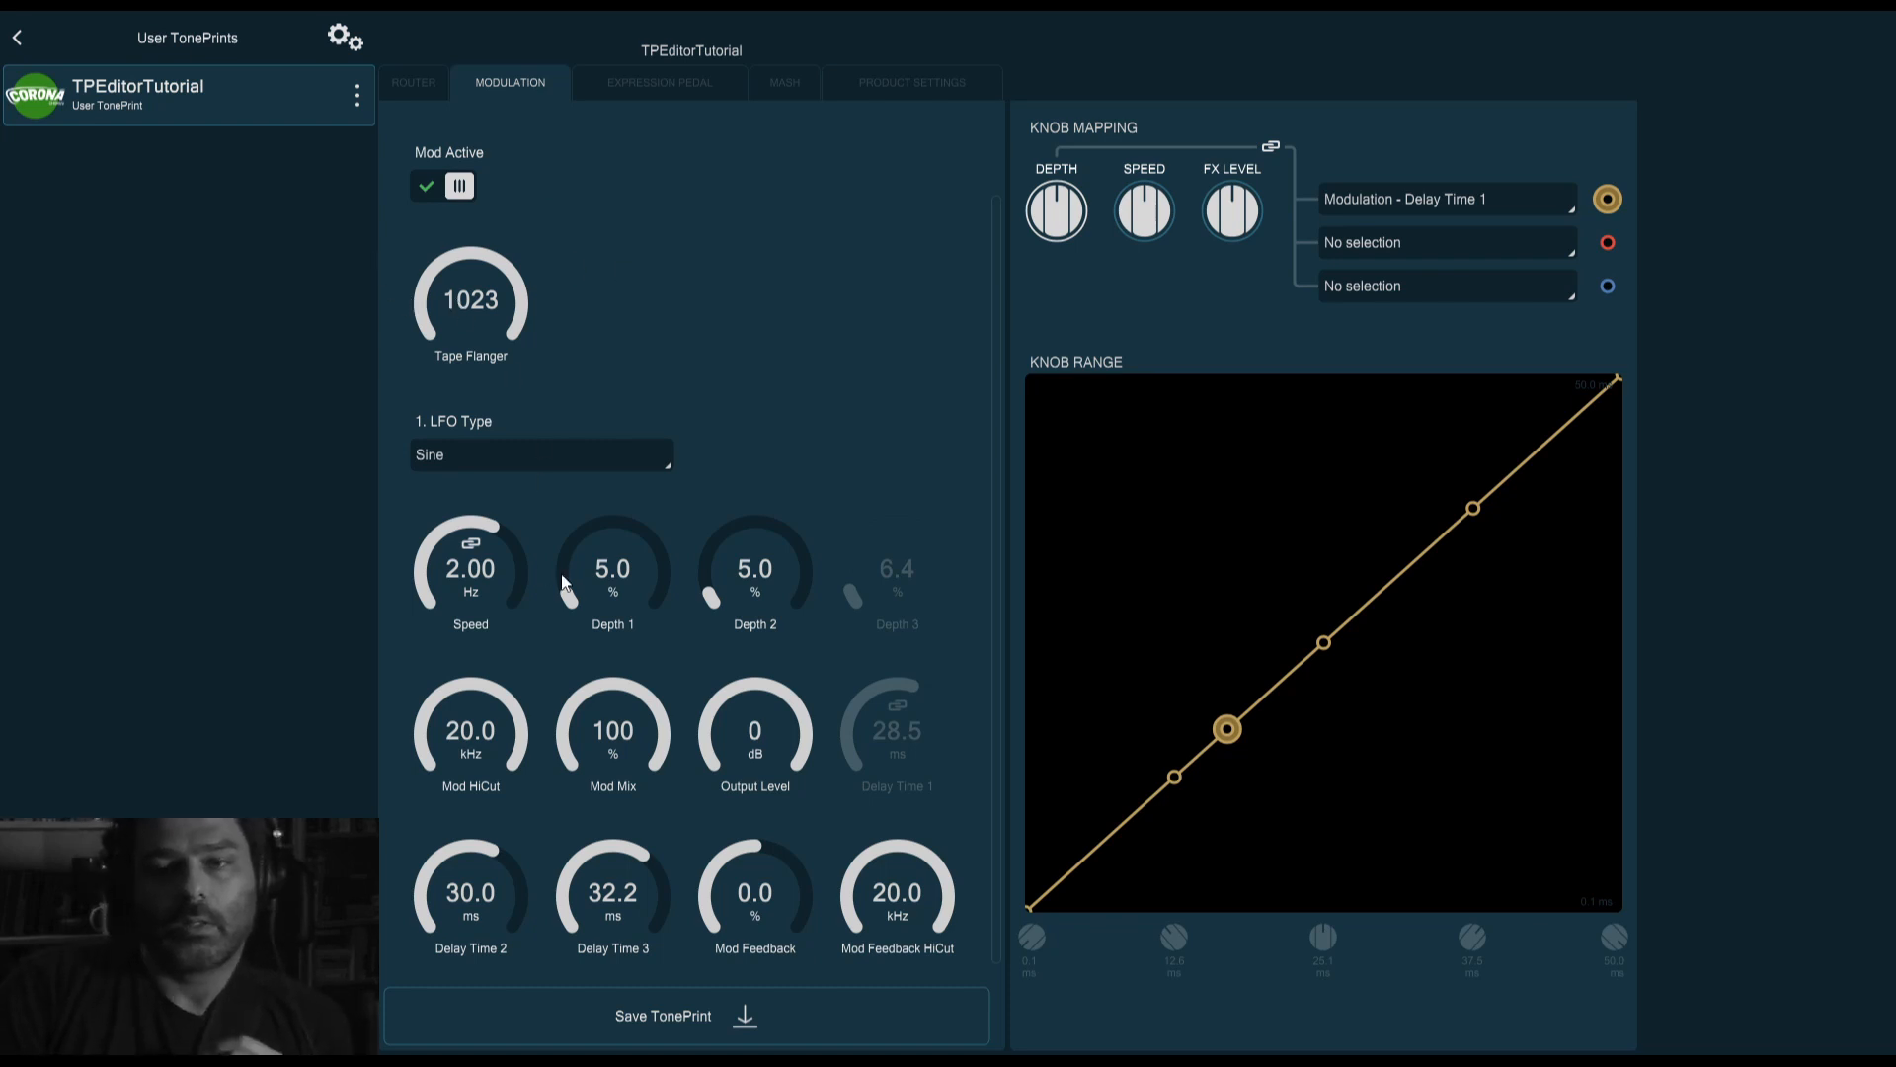
double_click(600, 570)
text(4.9)
key(Return)
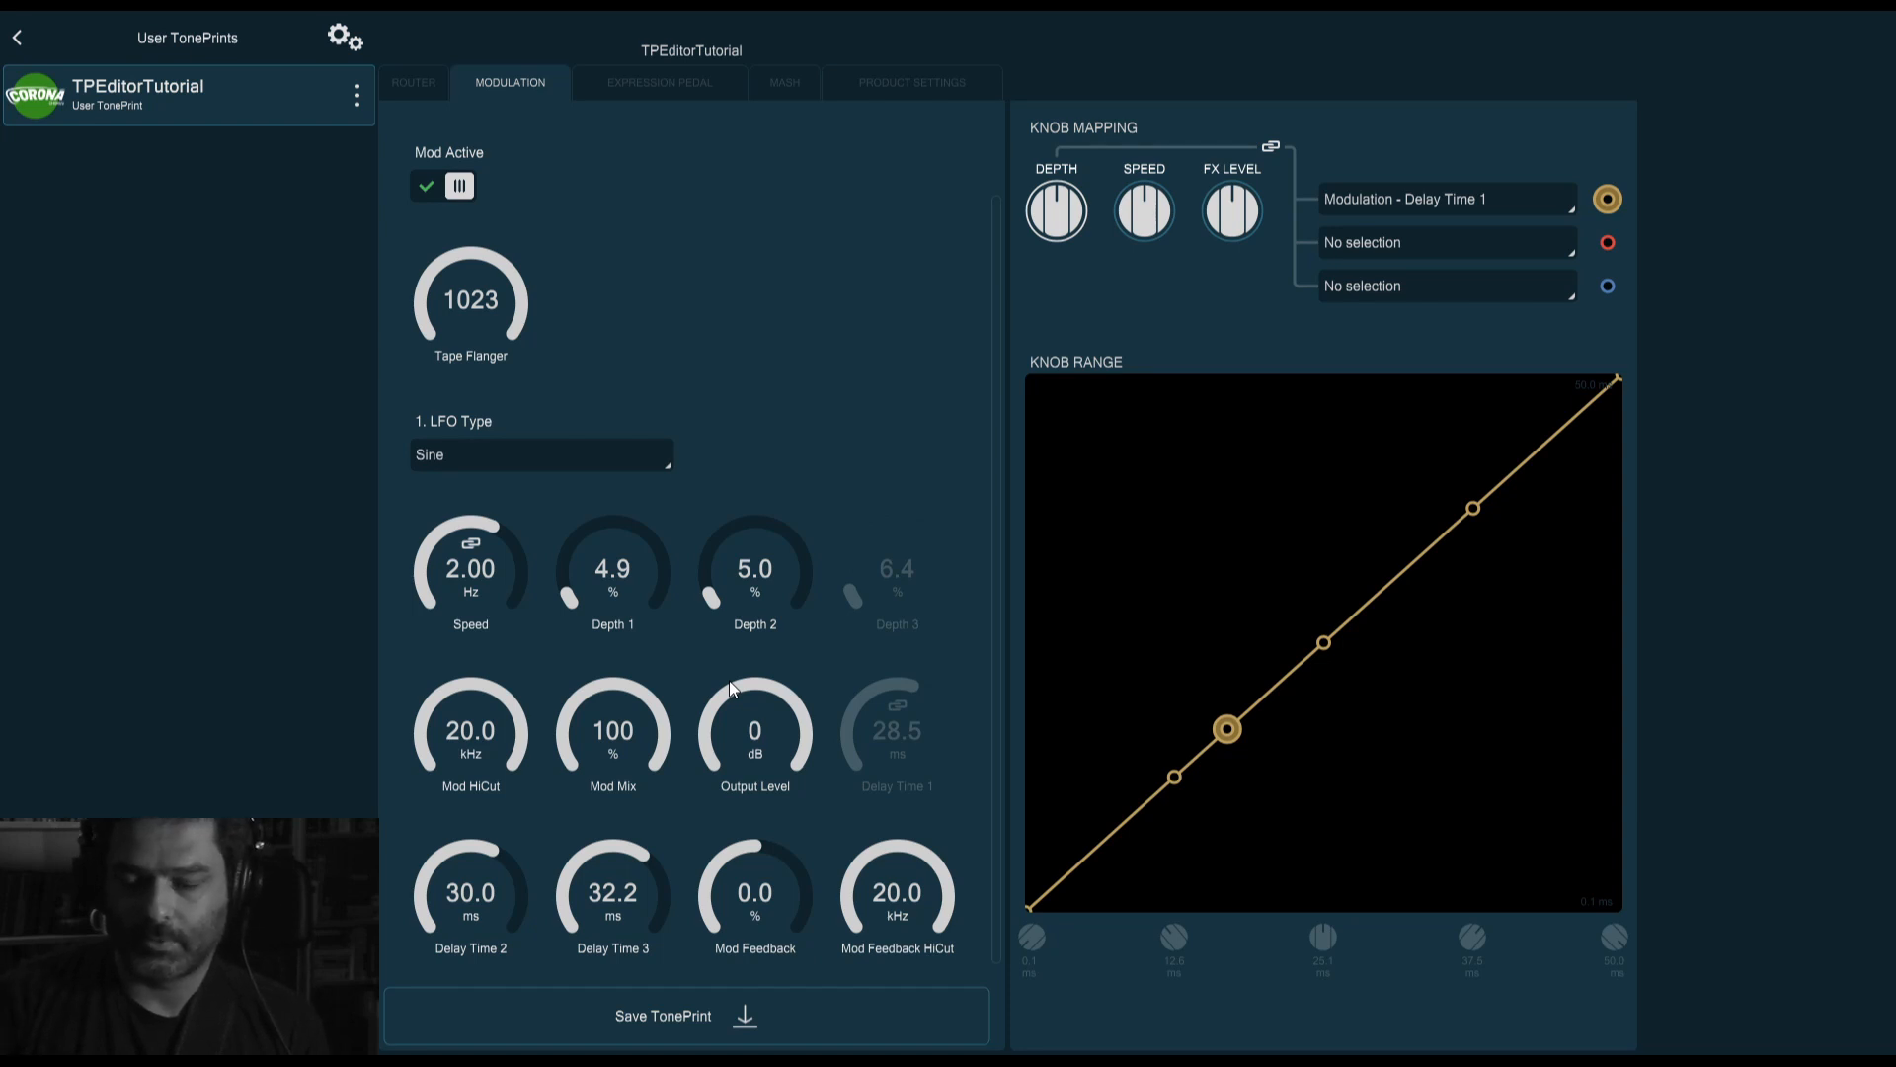
Raise Depth 1 to about 15.3 % and set it back to 5 %
drag(596, 569, 623, 543)
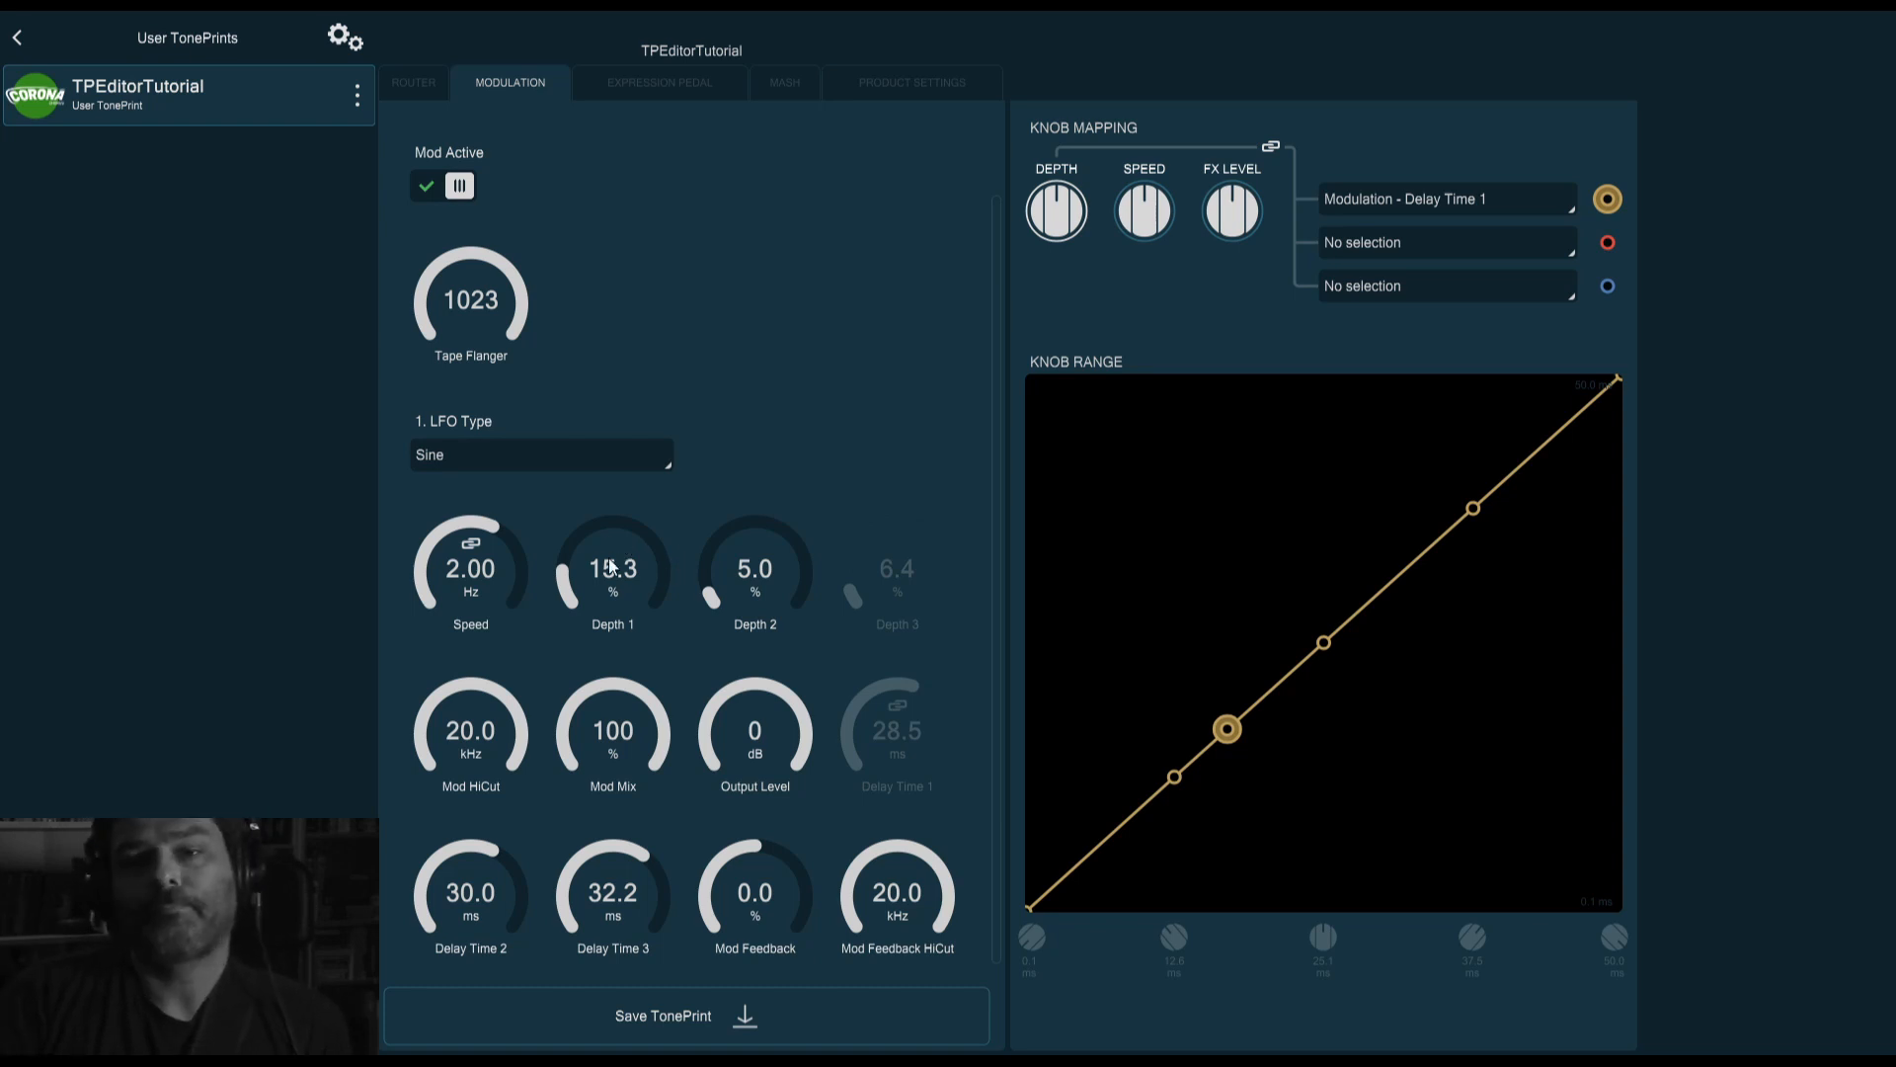
double_click(608, 568)
text(5)
key(Return)
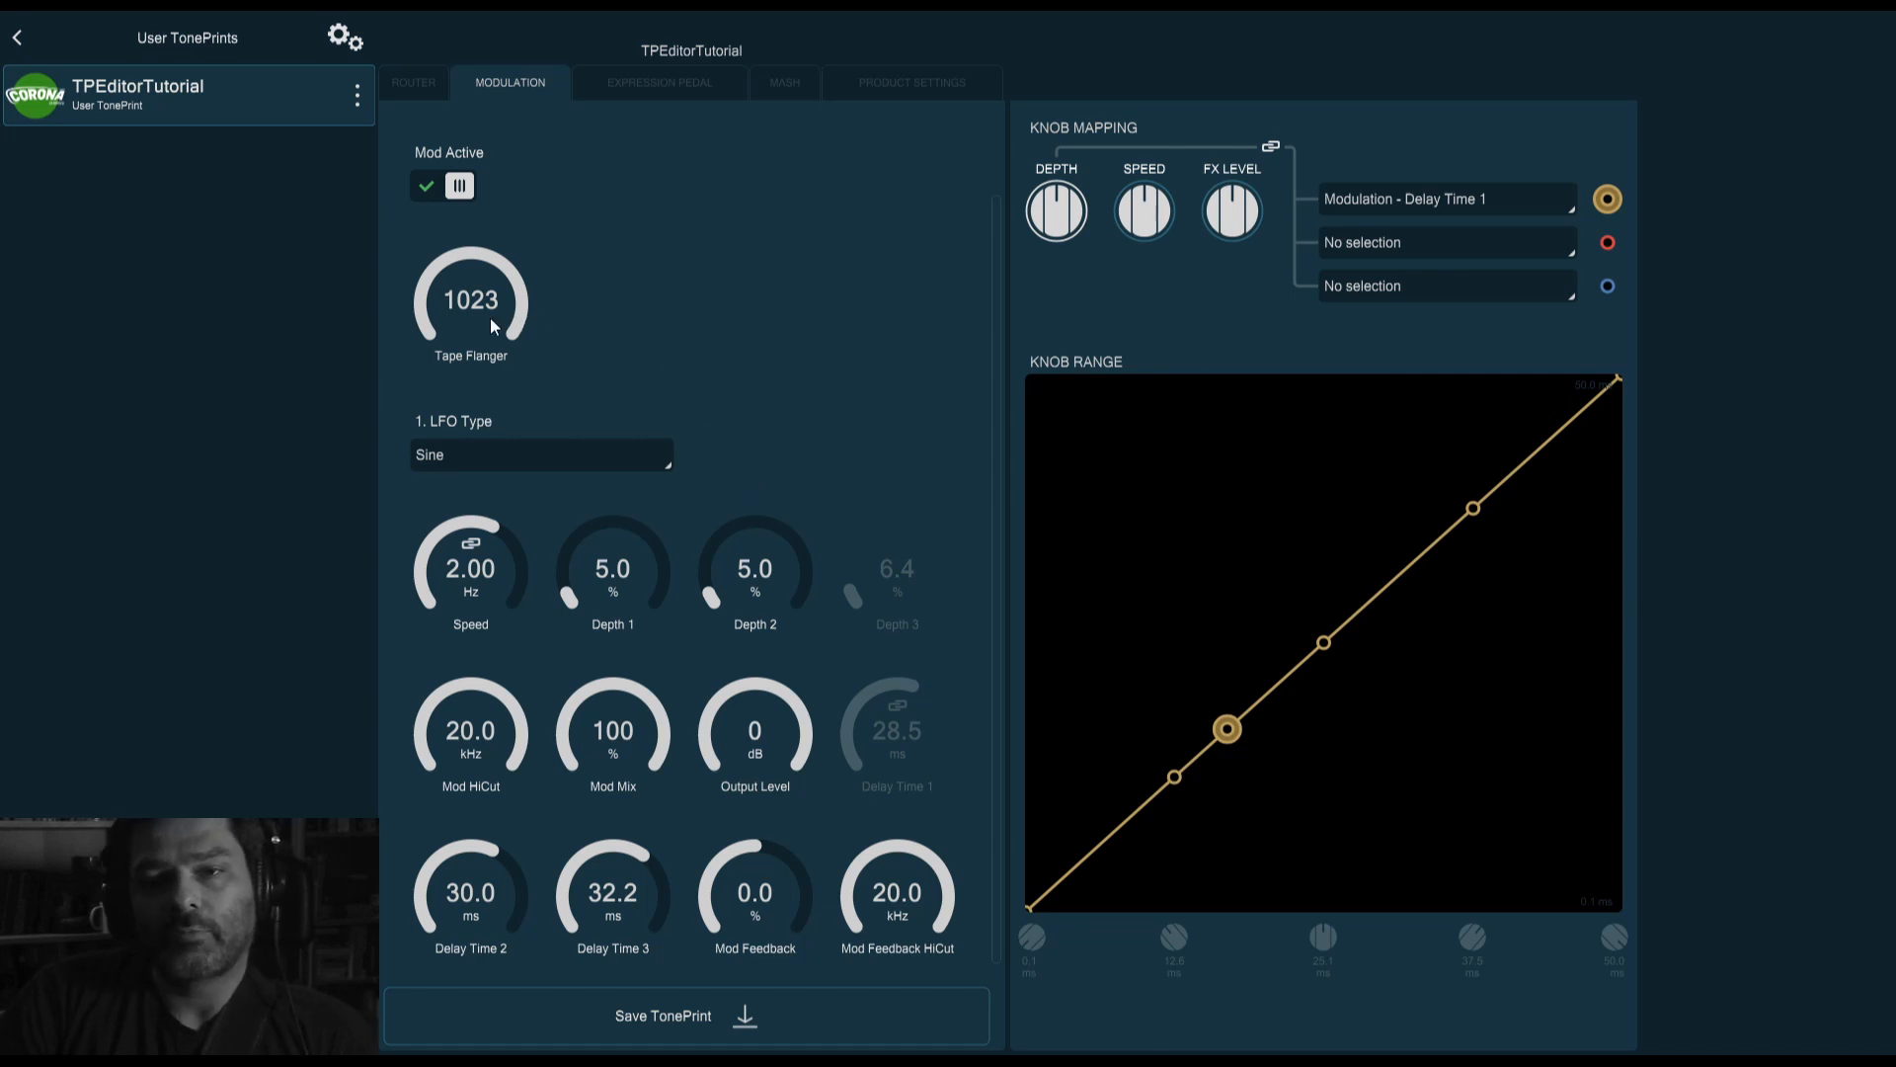
Sweep Tape Flanger down to 0, up to about 958, and back down to 0
drag(483, 304, 485, 600)
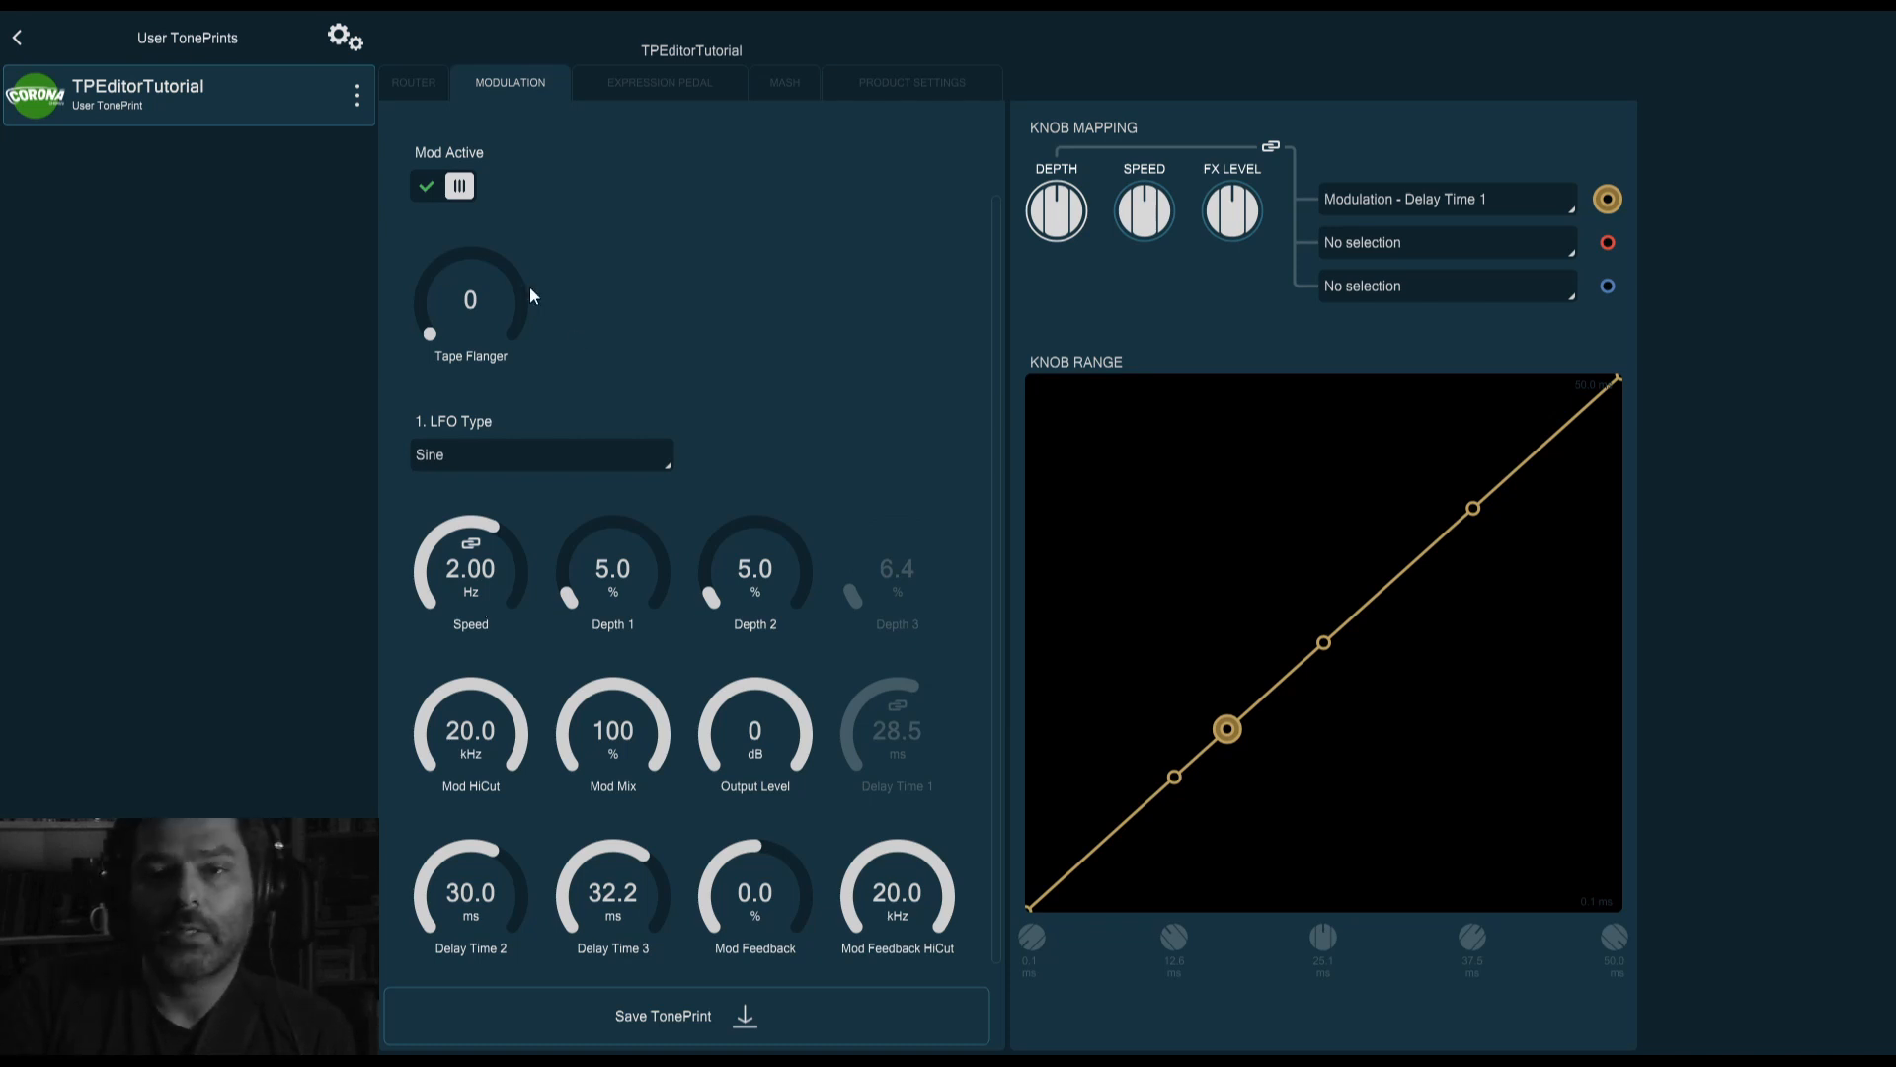
drag(468, 333, 521, 482)
drag(494, 339, 512, 107)
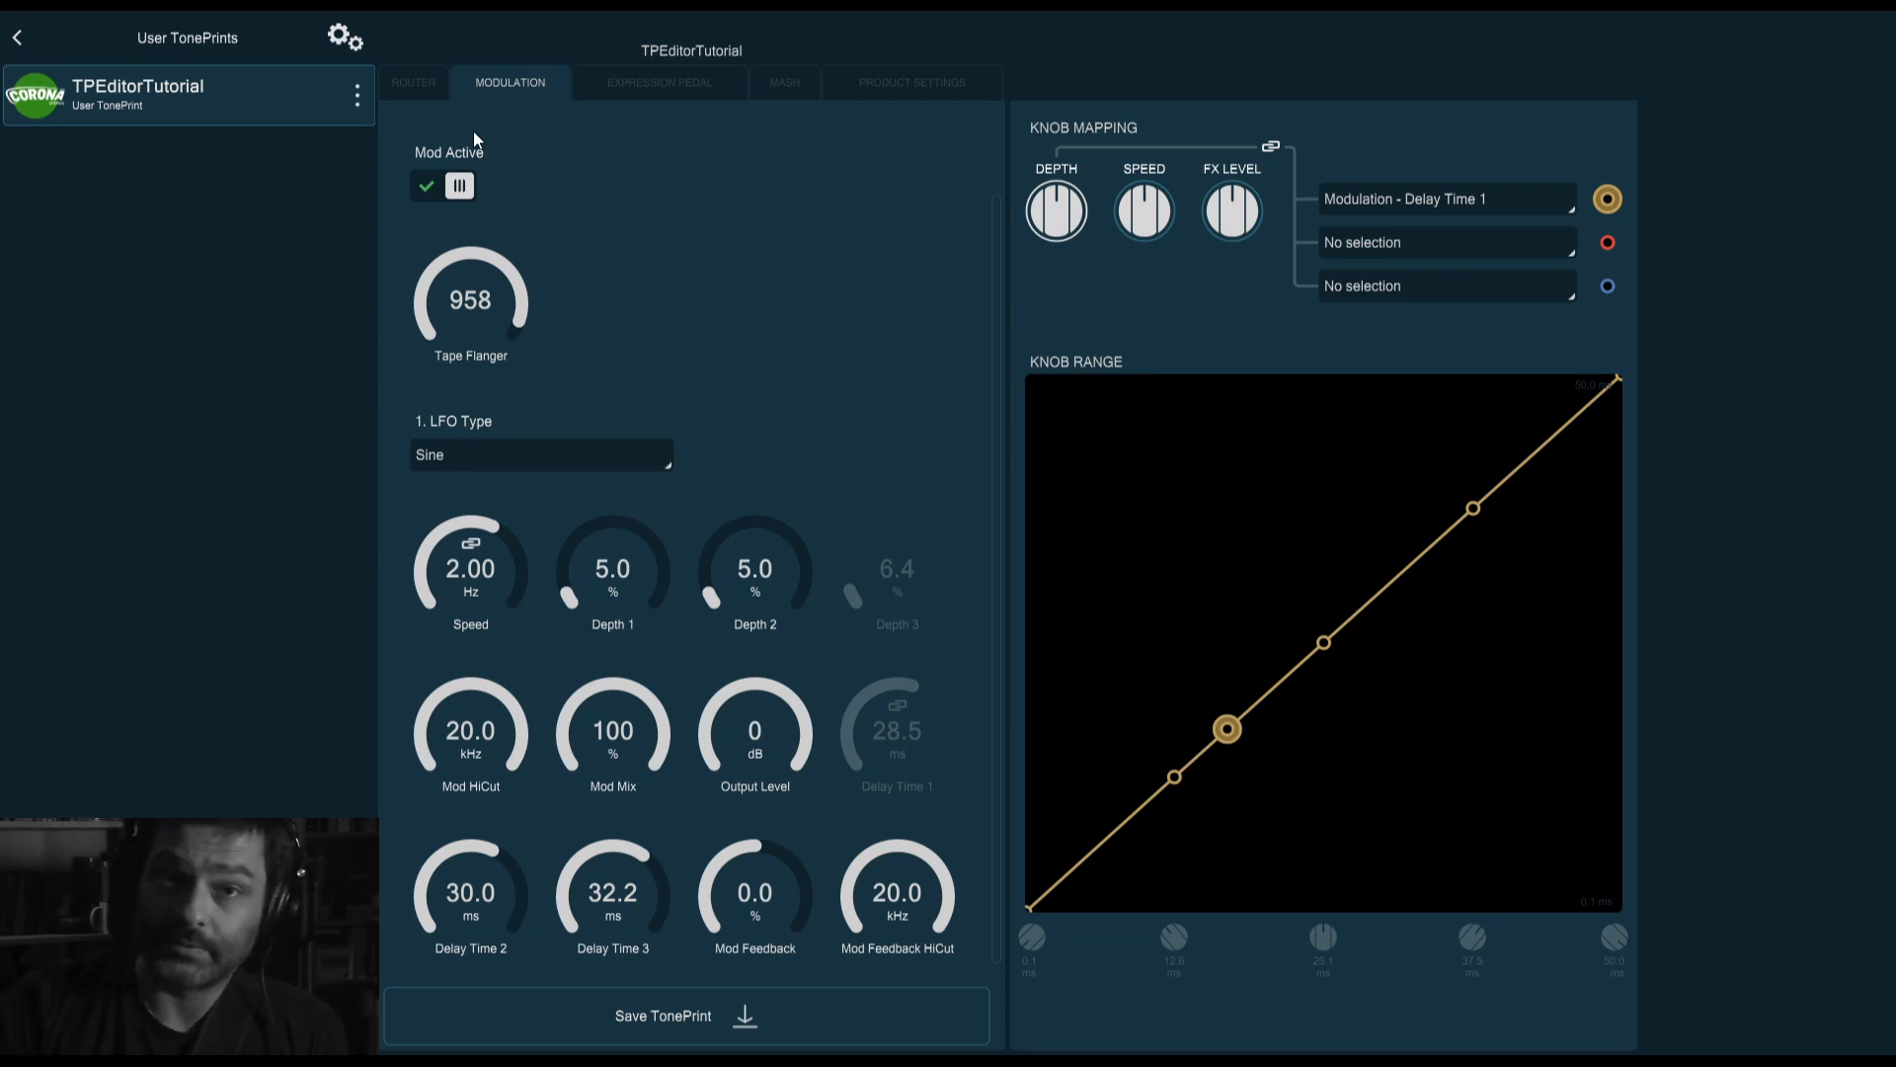
drag(452, 328, 462, 549)
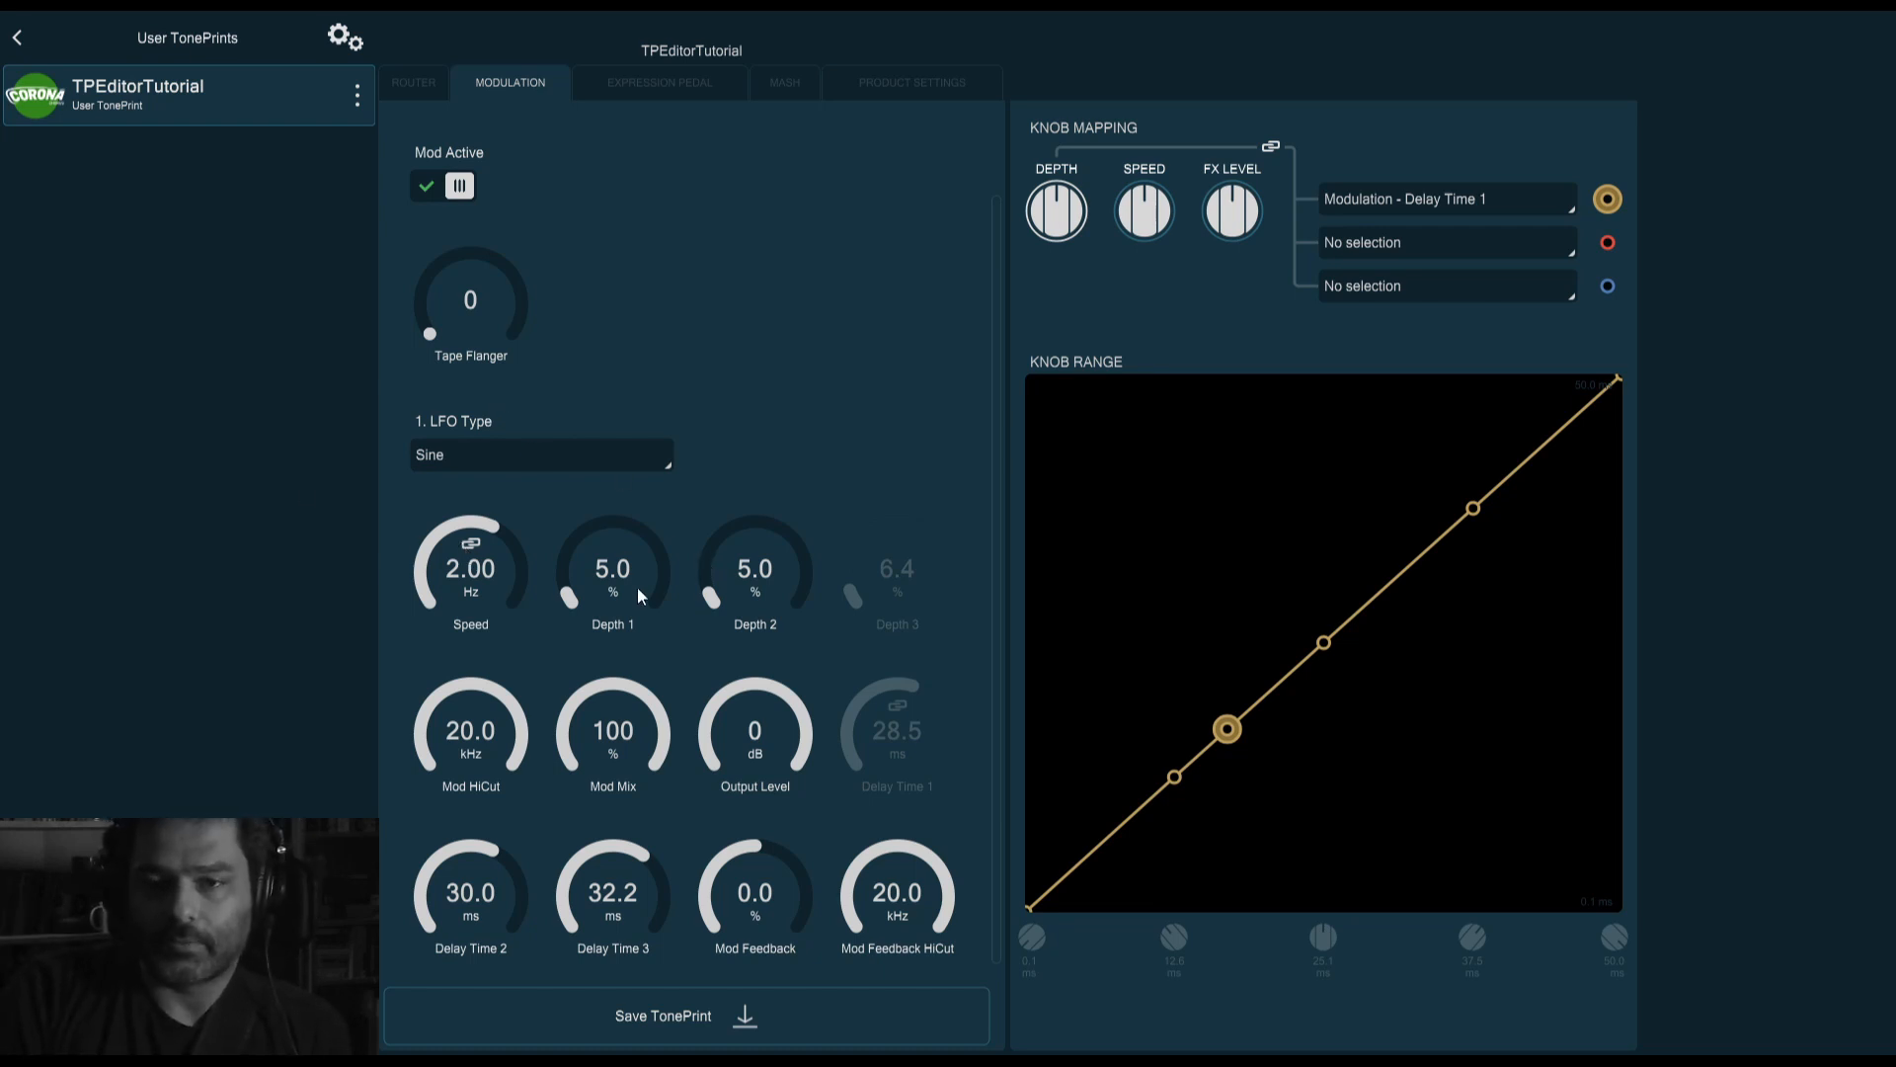
Set Depth 1 to 4.8 % and sweep Tape Flanger up to 1023 and back to 0
double_click(614, 574)
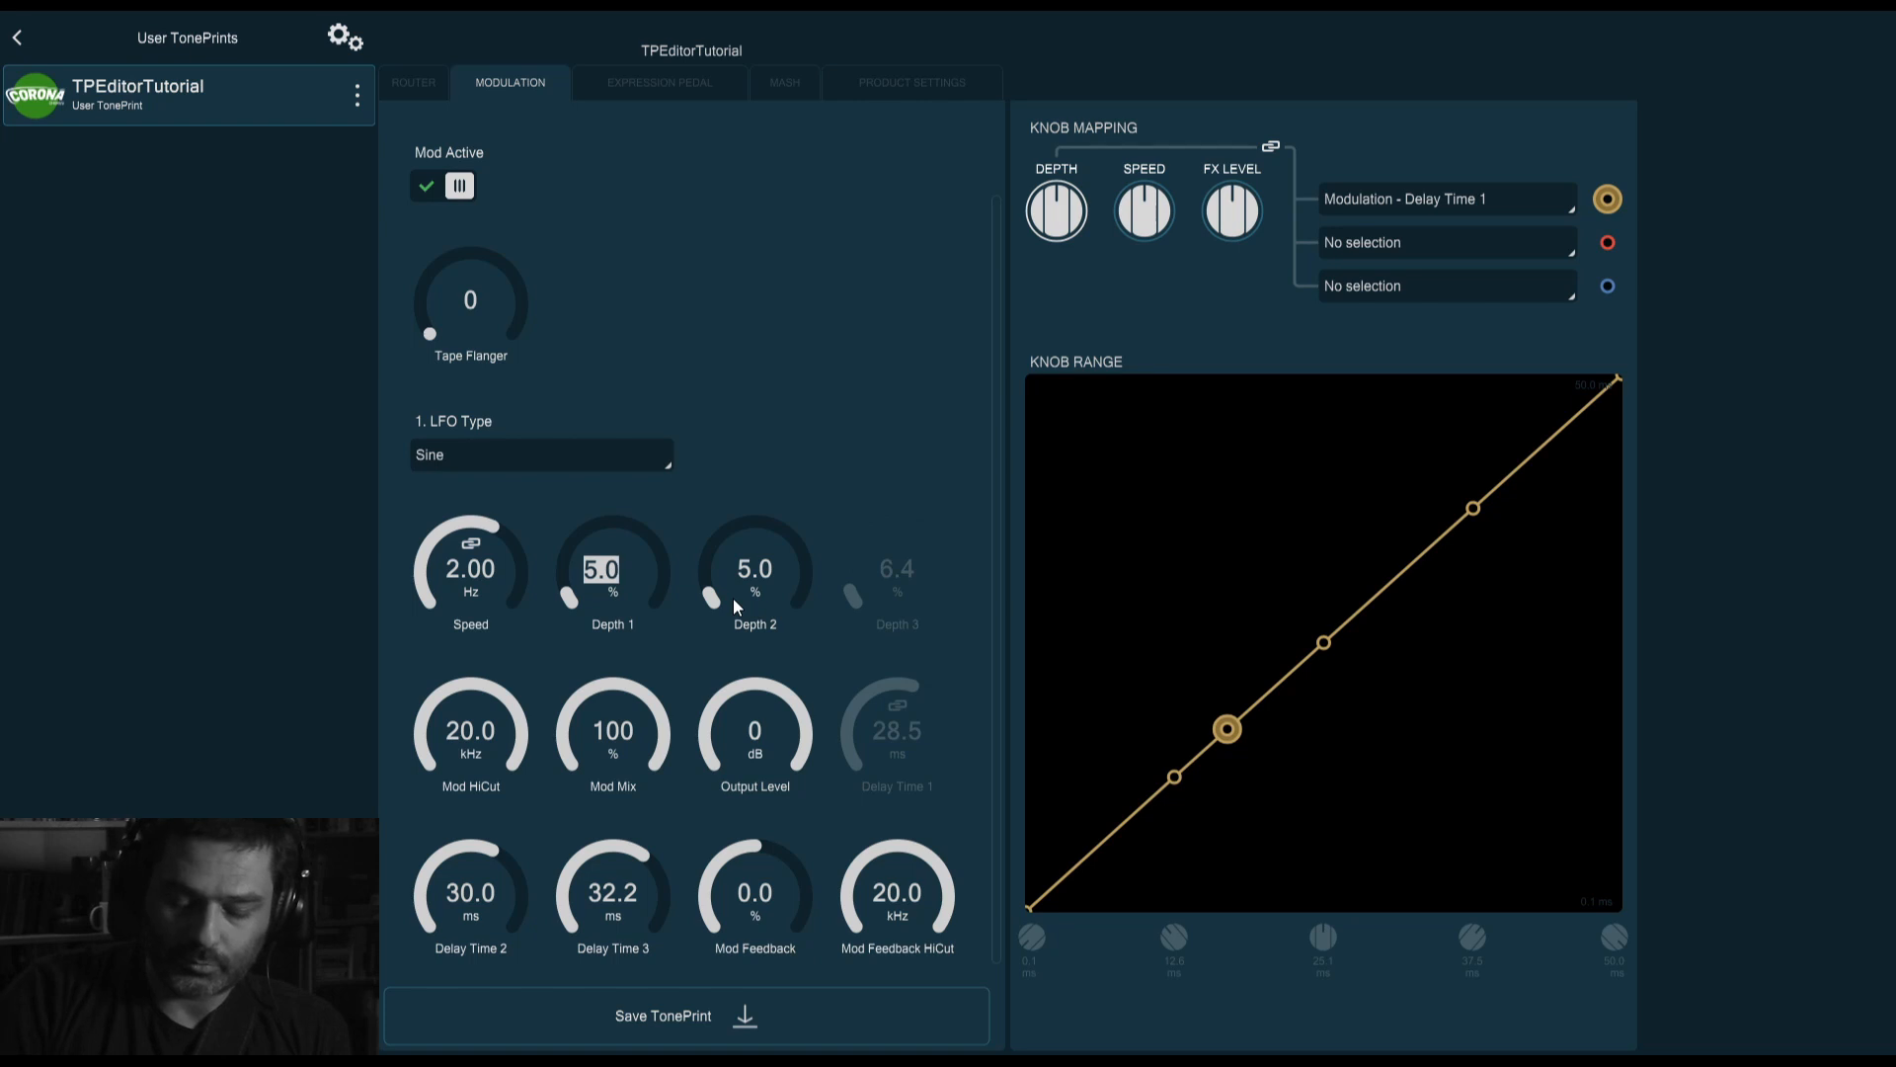
text(4.8)
key(Return)
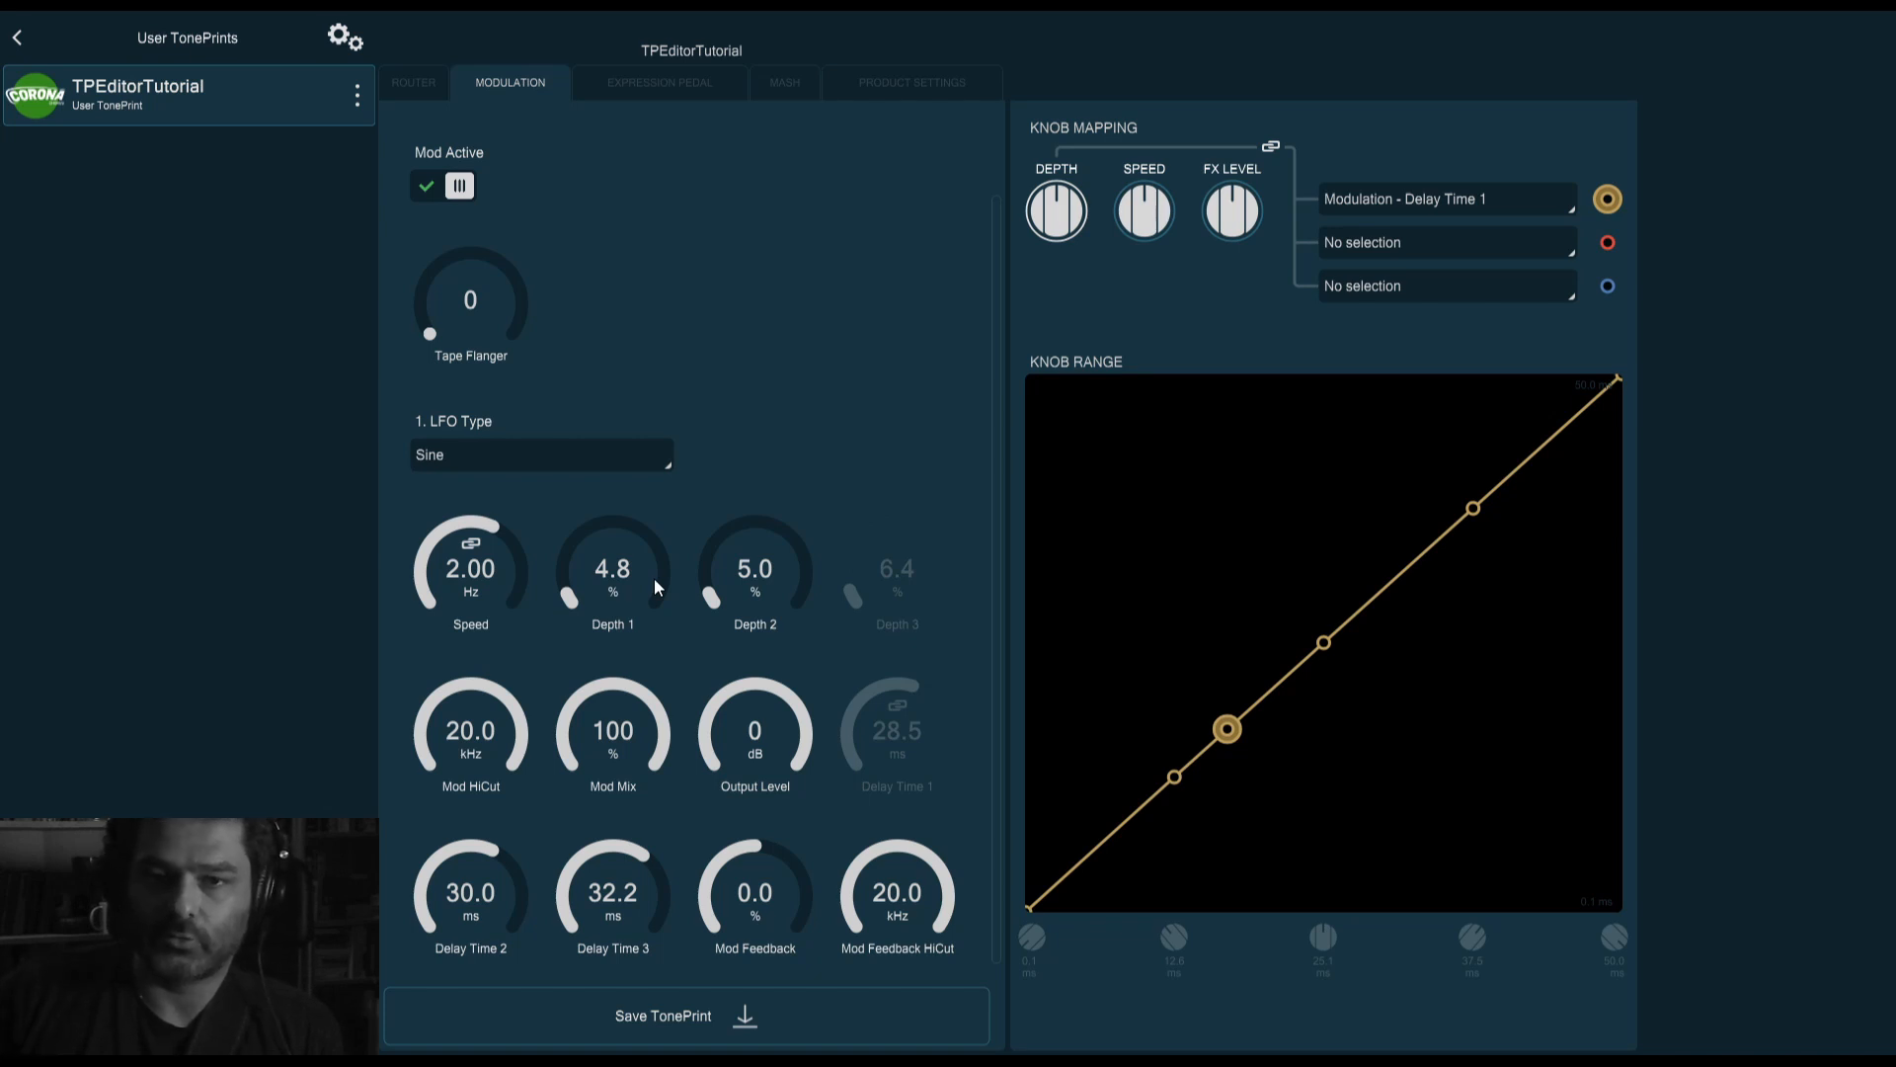
drag(472, 301, 449, 44)
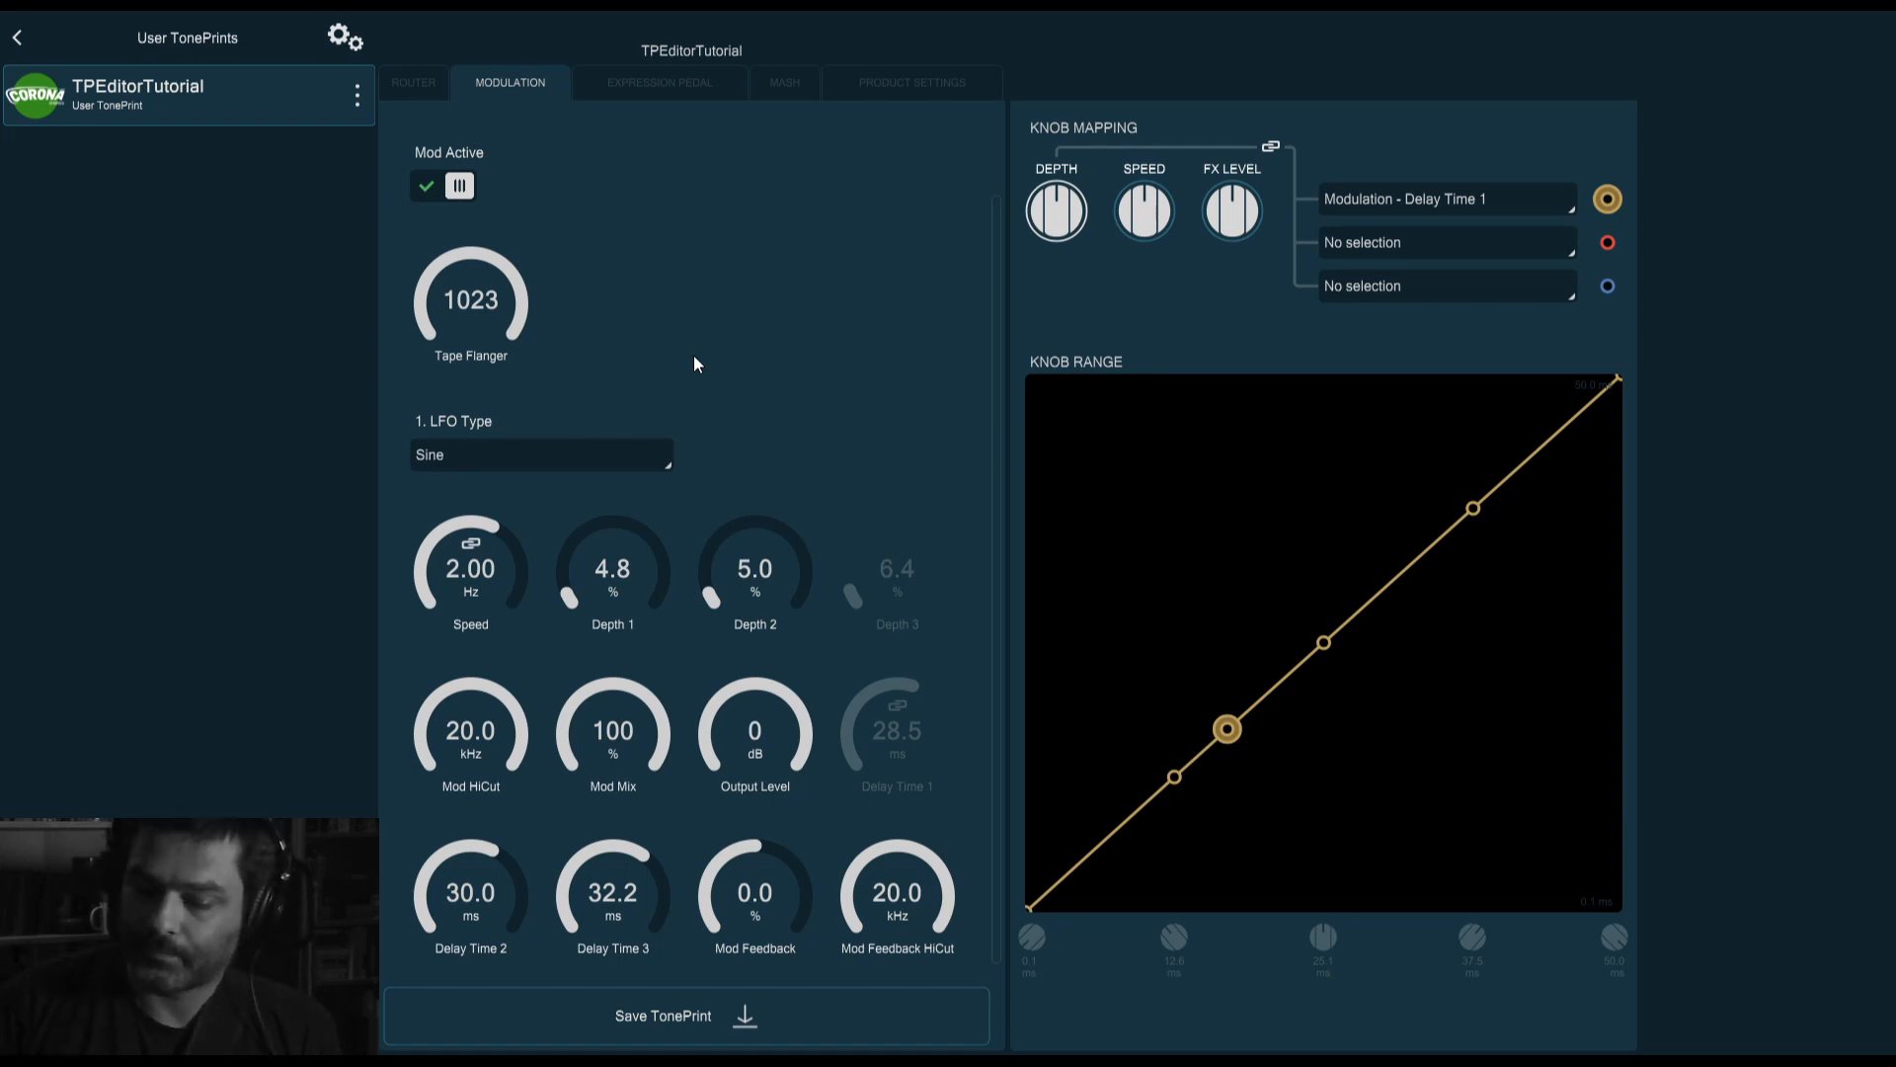
drag(483, 305, 469, 597)
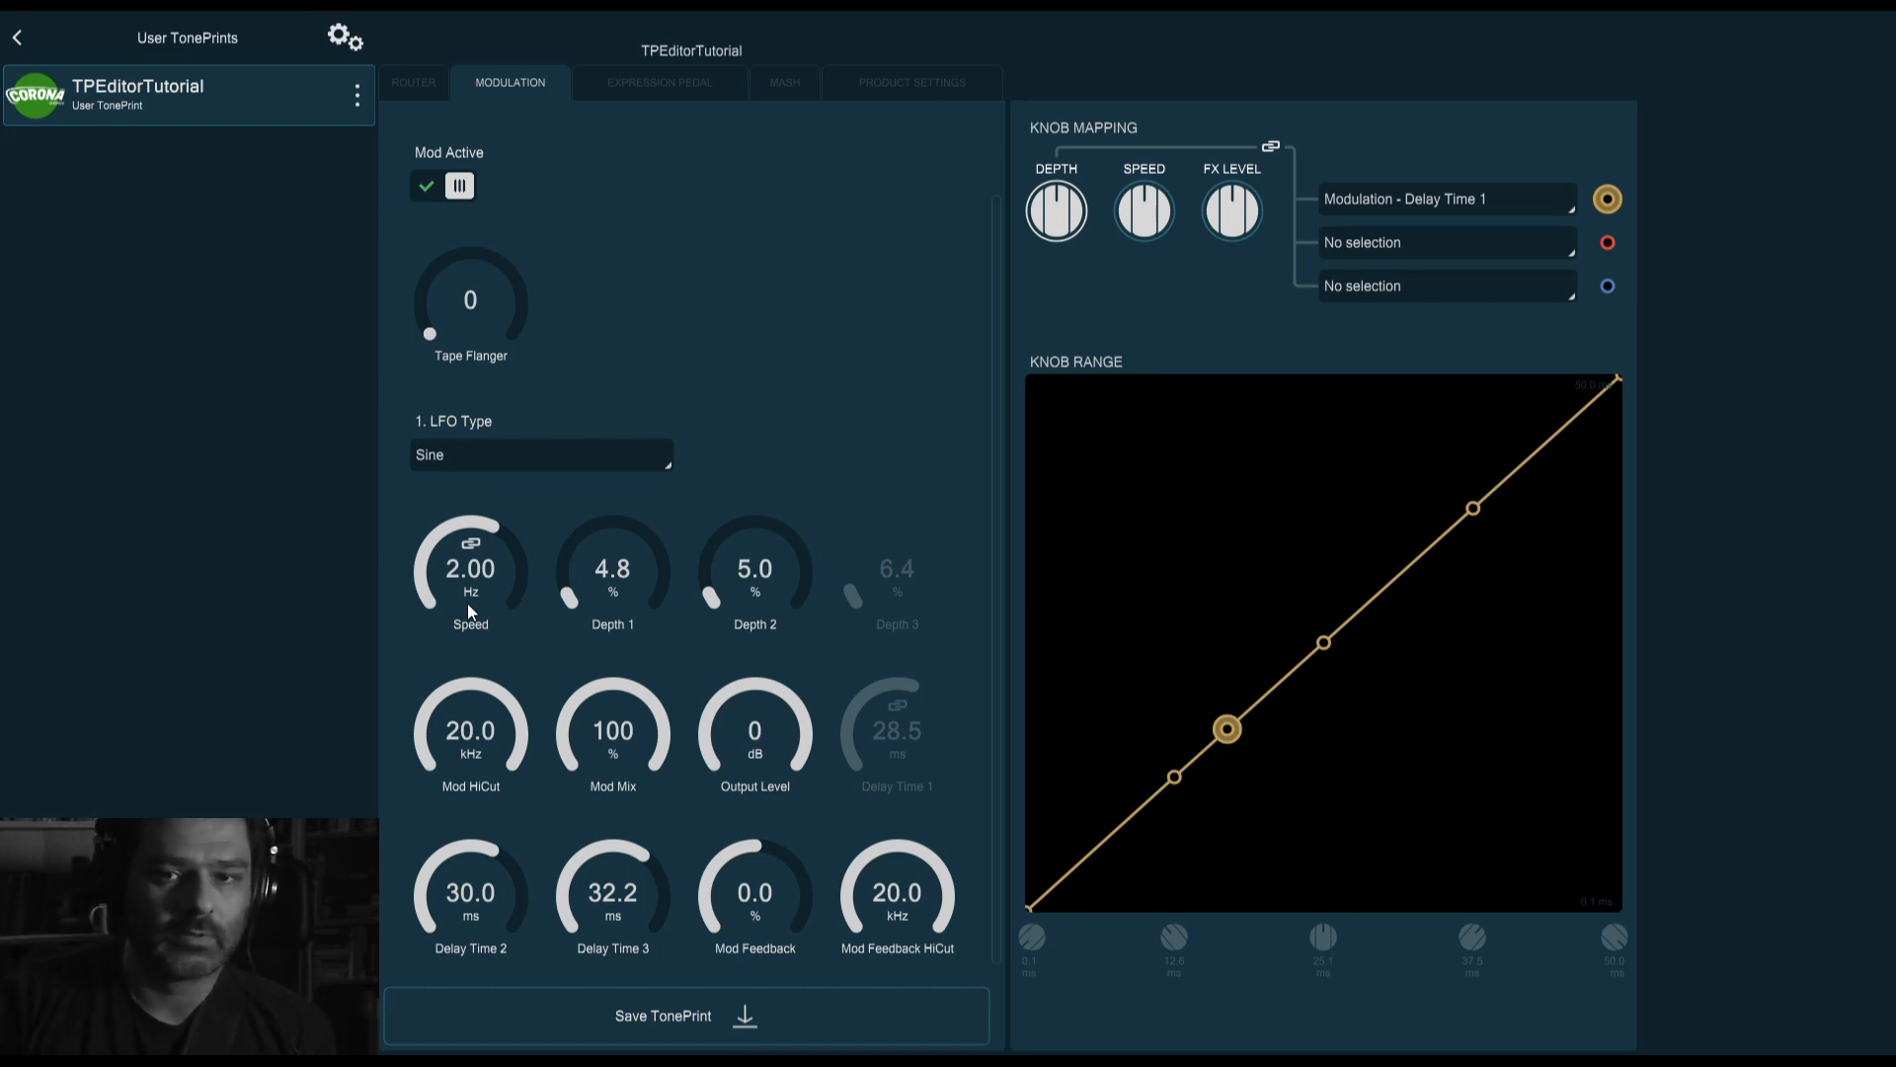
Try Depth 1 at 4.9 %, lower it to 1 %, and set Depth 2 to 10 %
double_click(633, 589)
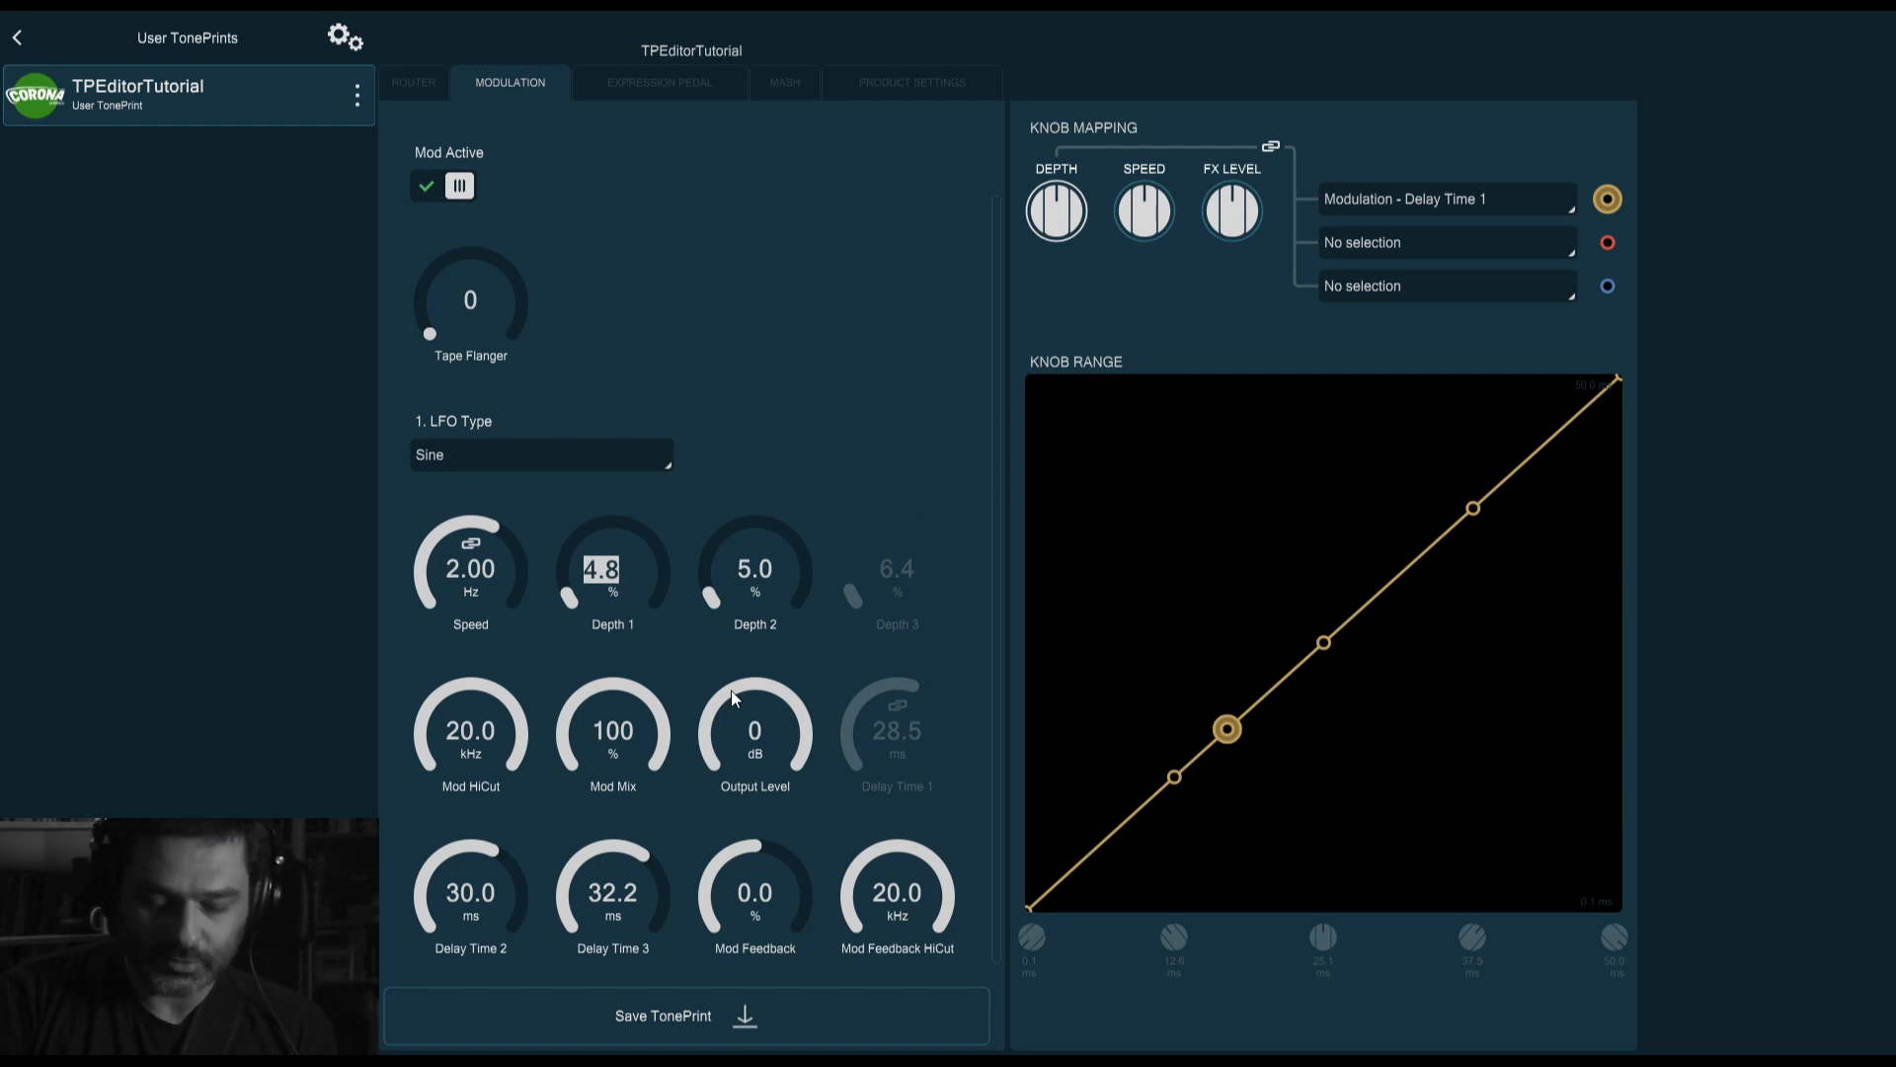
text(4.9)
key(Return)
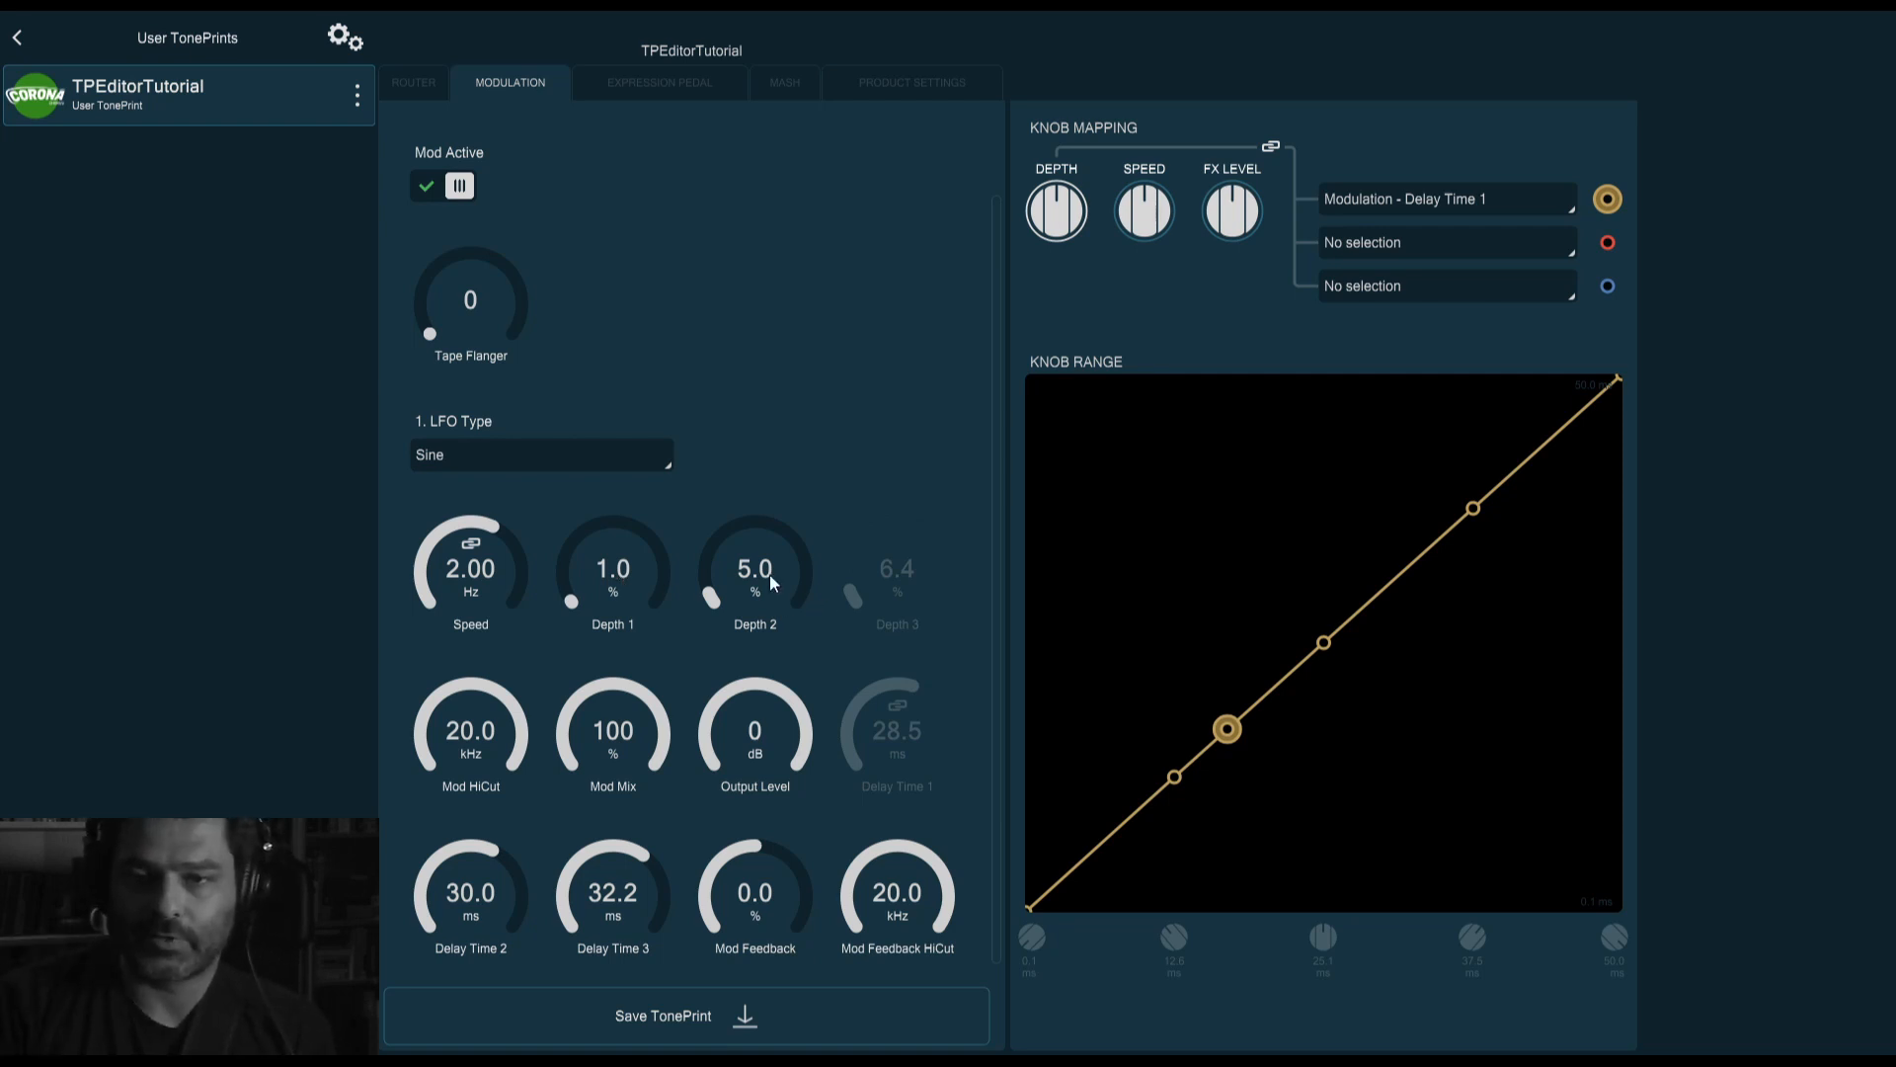
text(10)
key(Return)
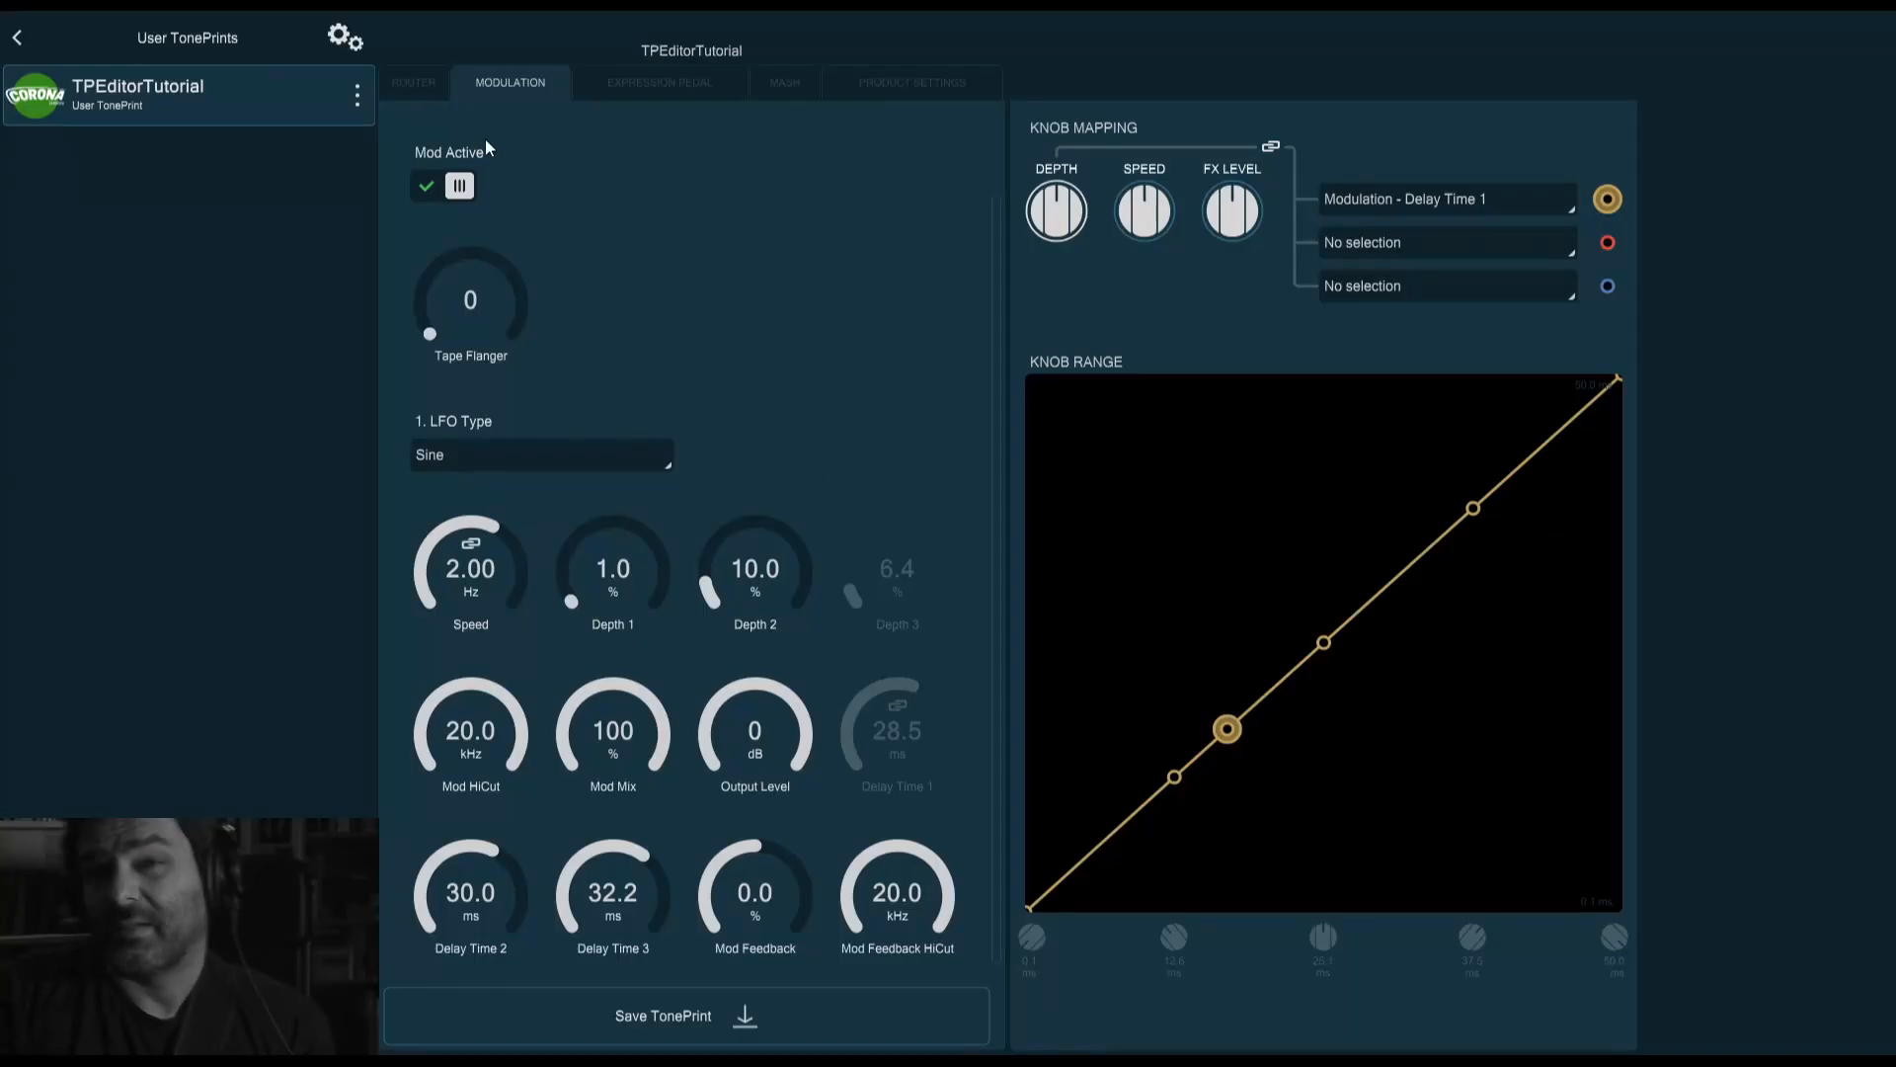
Turn off Kill Dry in the router settings and set the modulation's Depth 2 to 5 %
click(431, 86)
click(455, 177)
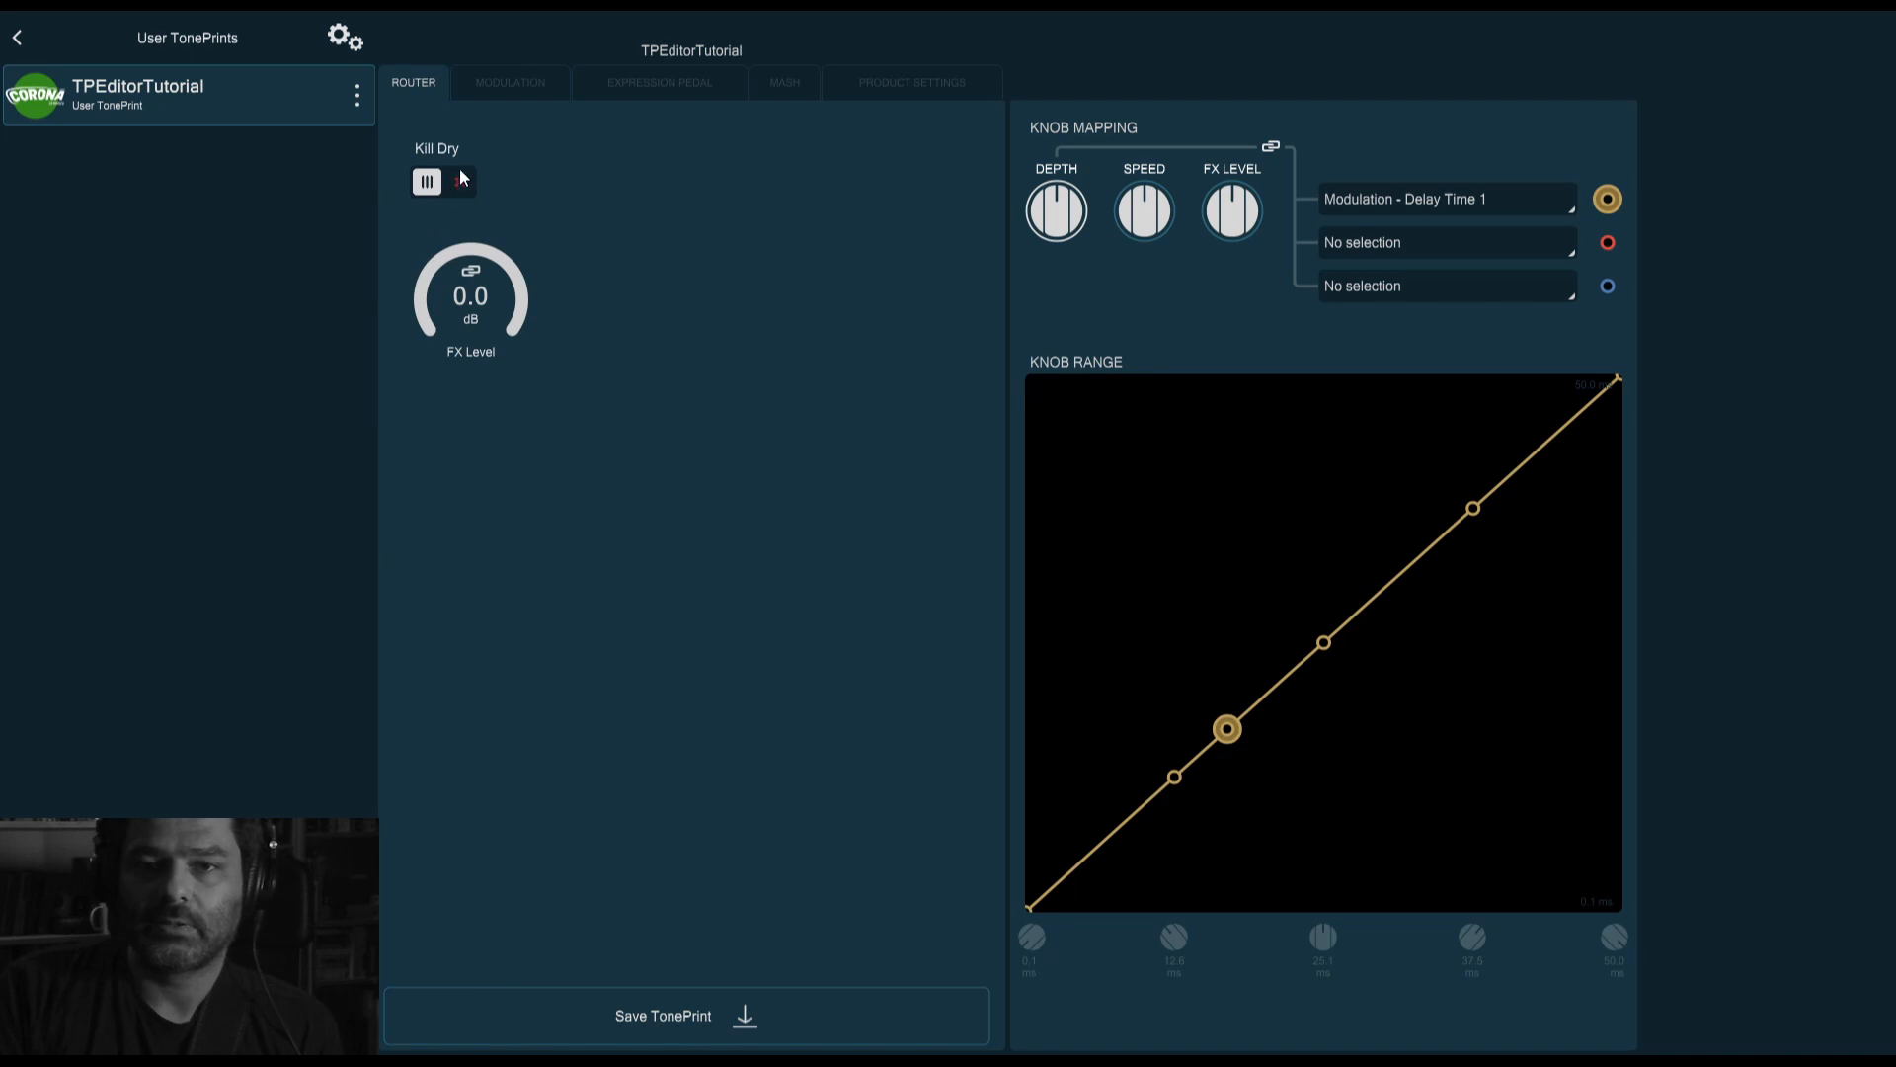
click(484, 87)
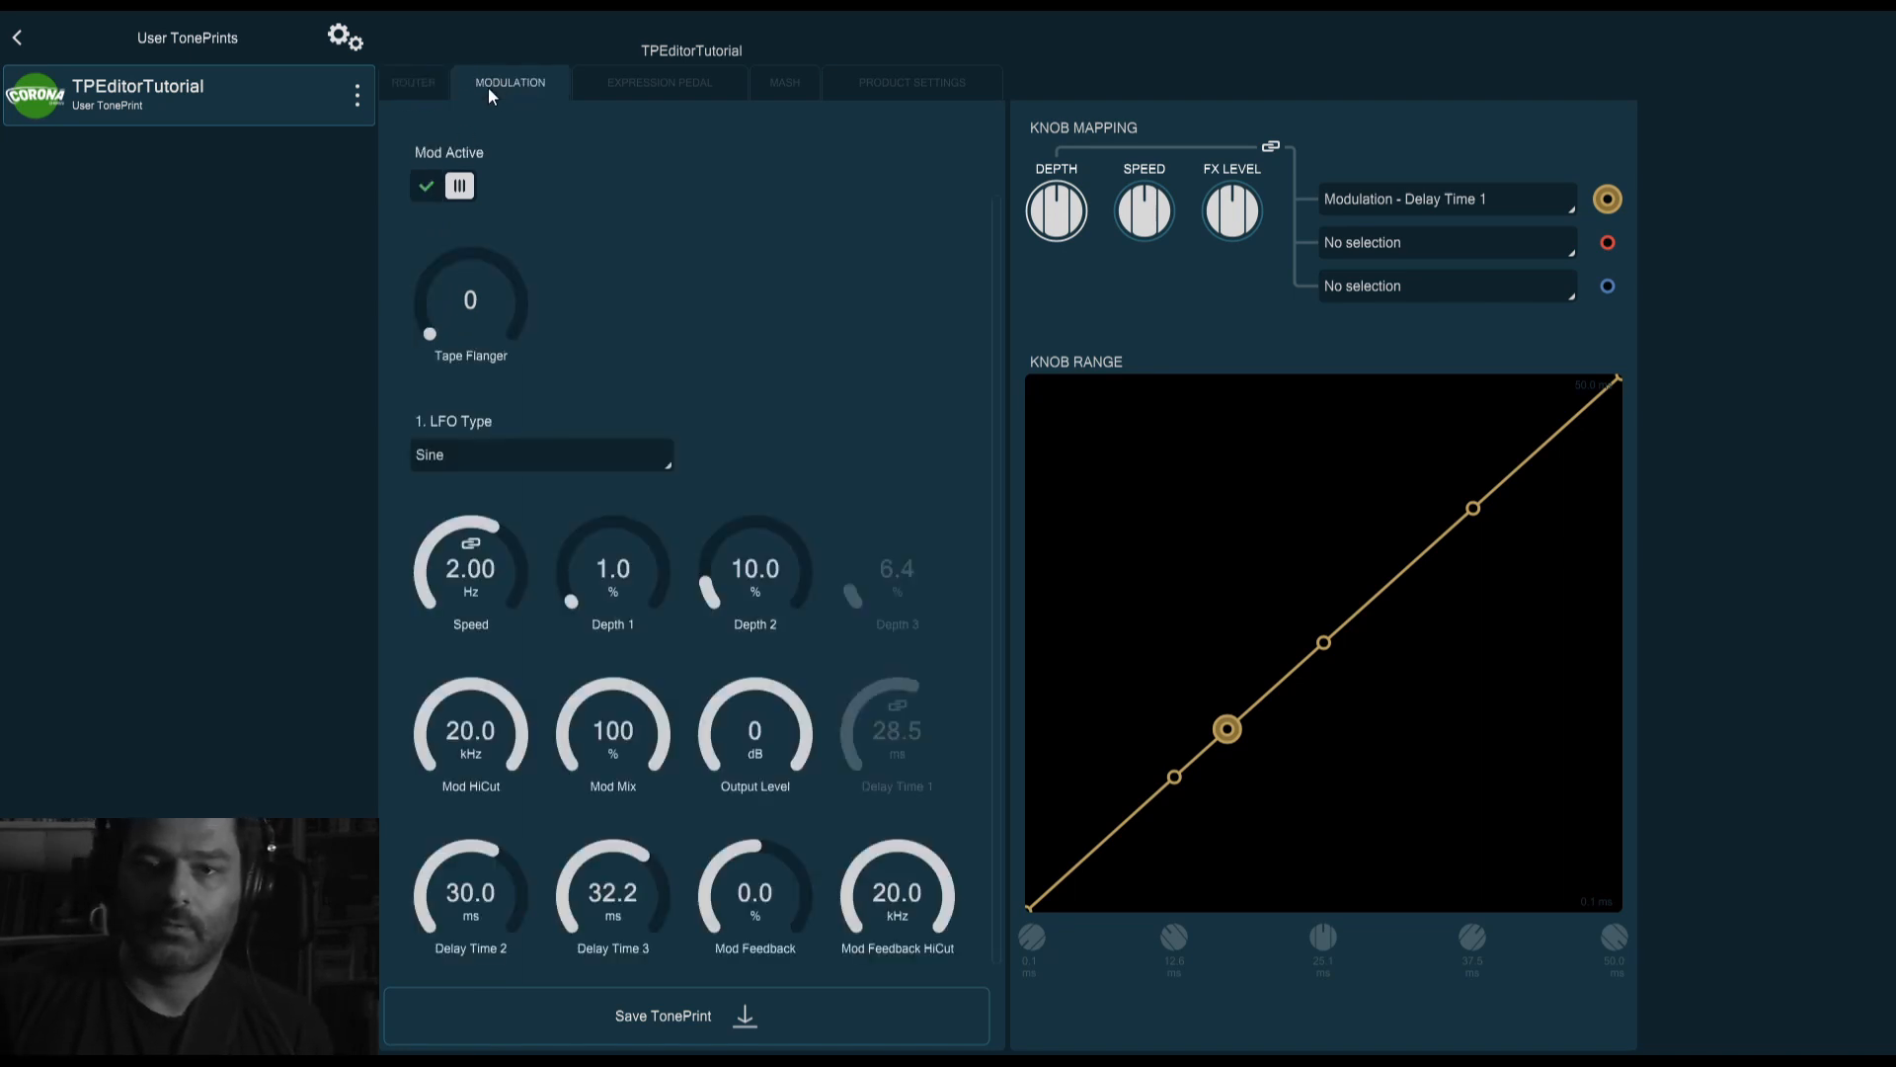
double_click(750, 578)
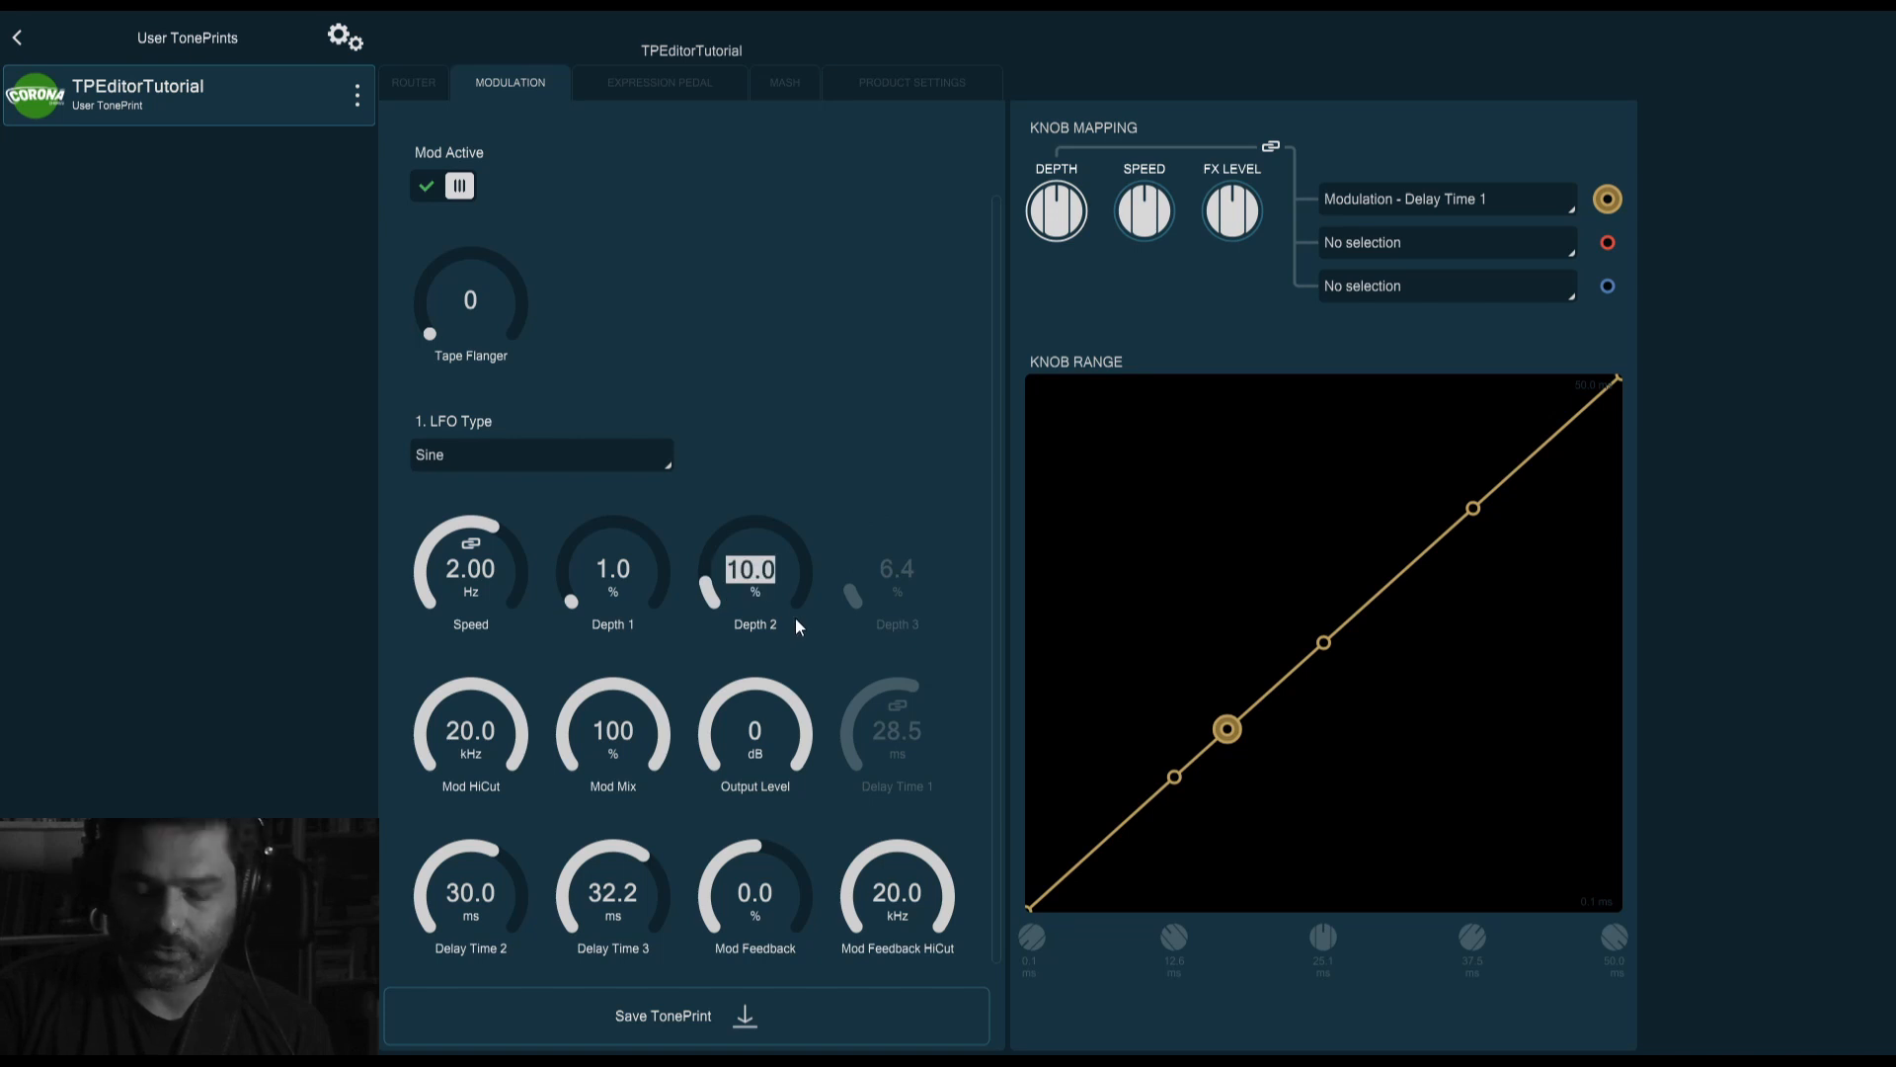
text(5)
key(Return)
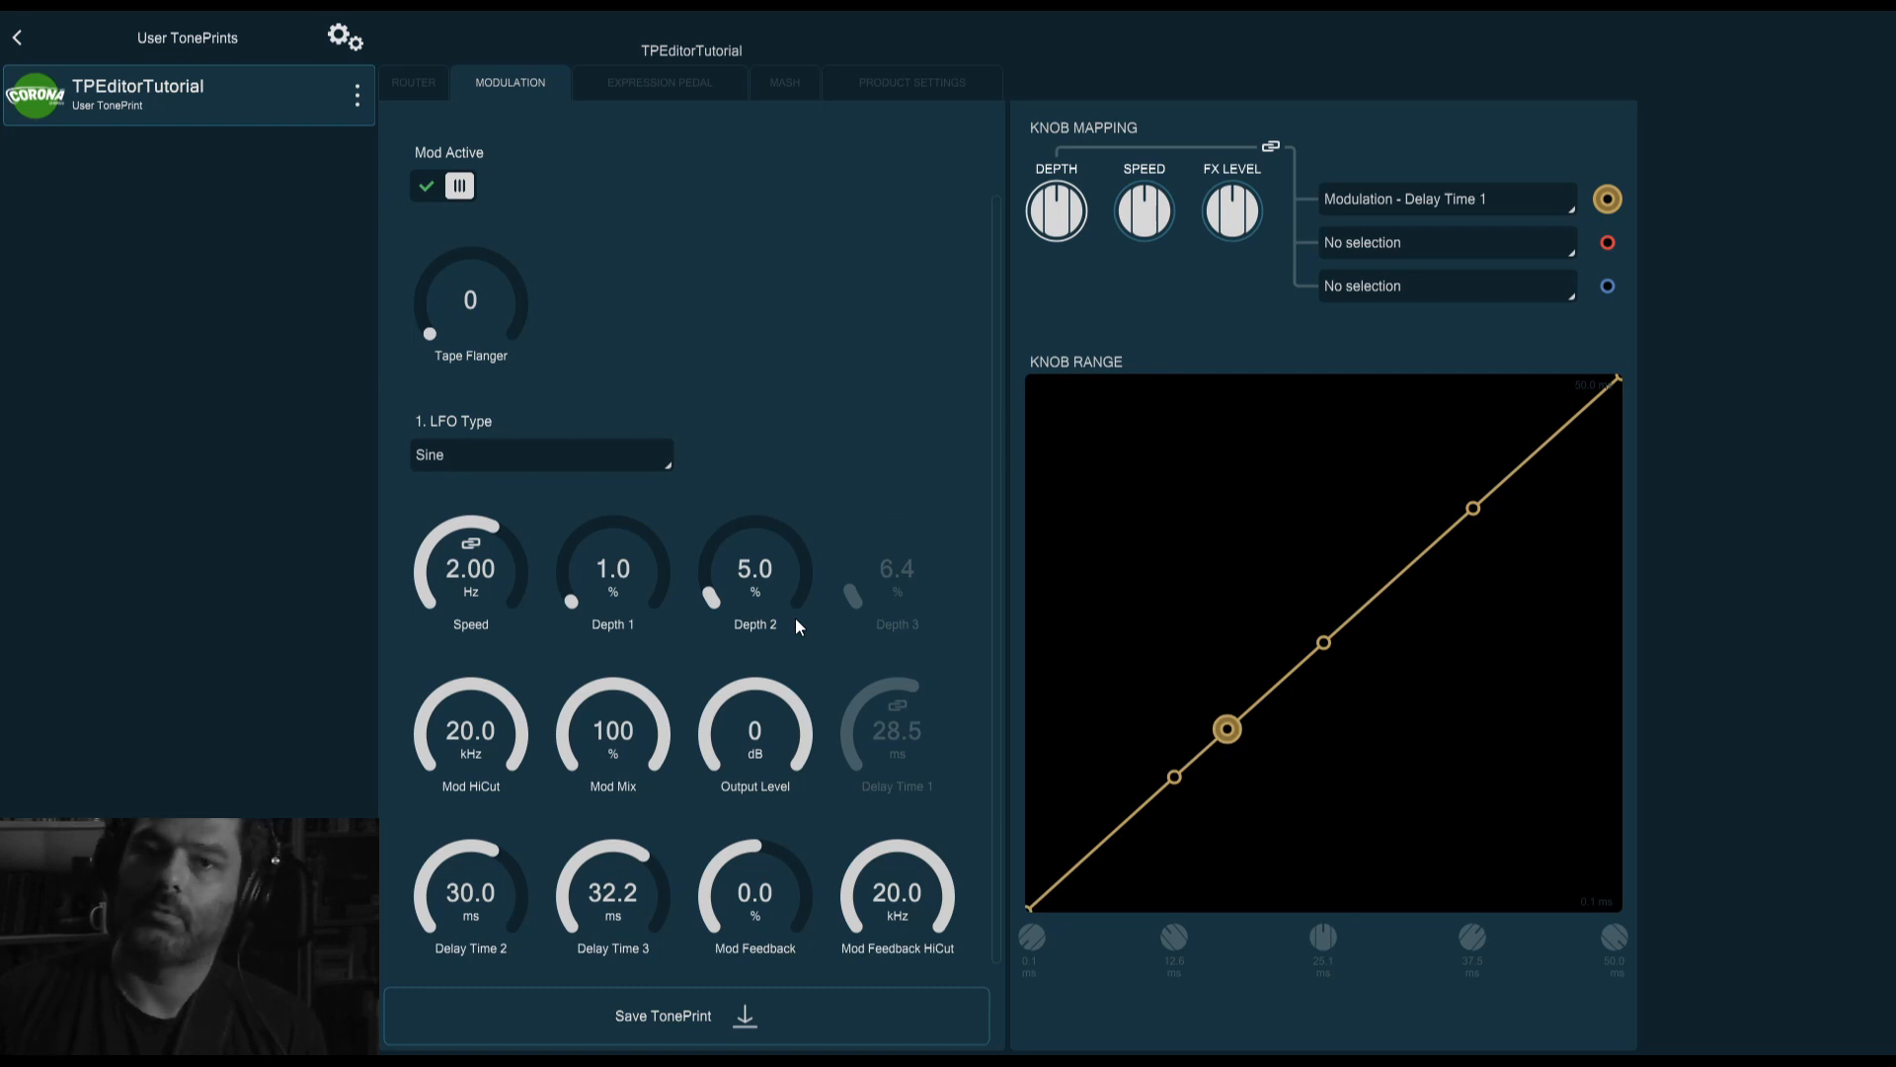
Lower Speed to 800 mHz and set Depth 1 to 3 %
drag(496, 561, 494, 596)
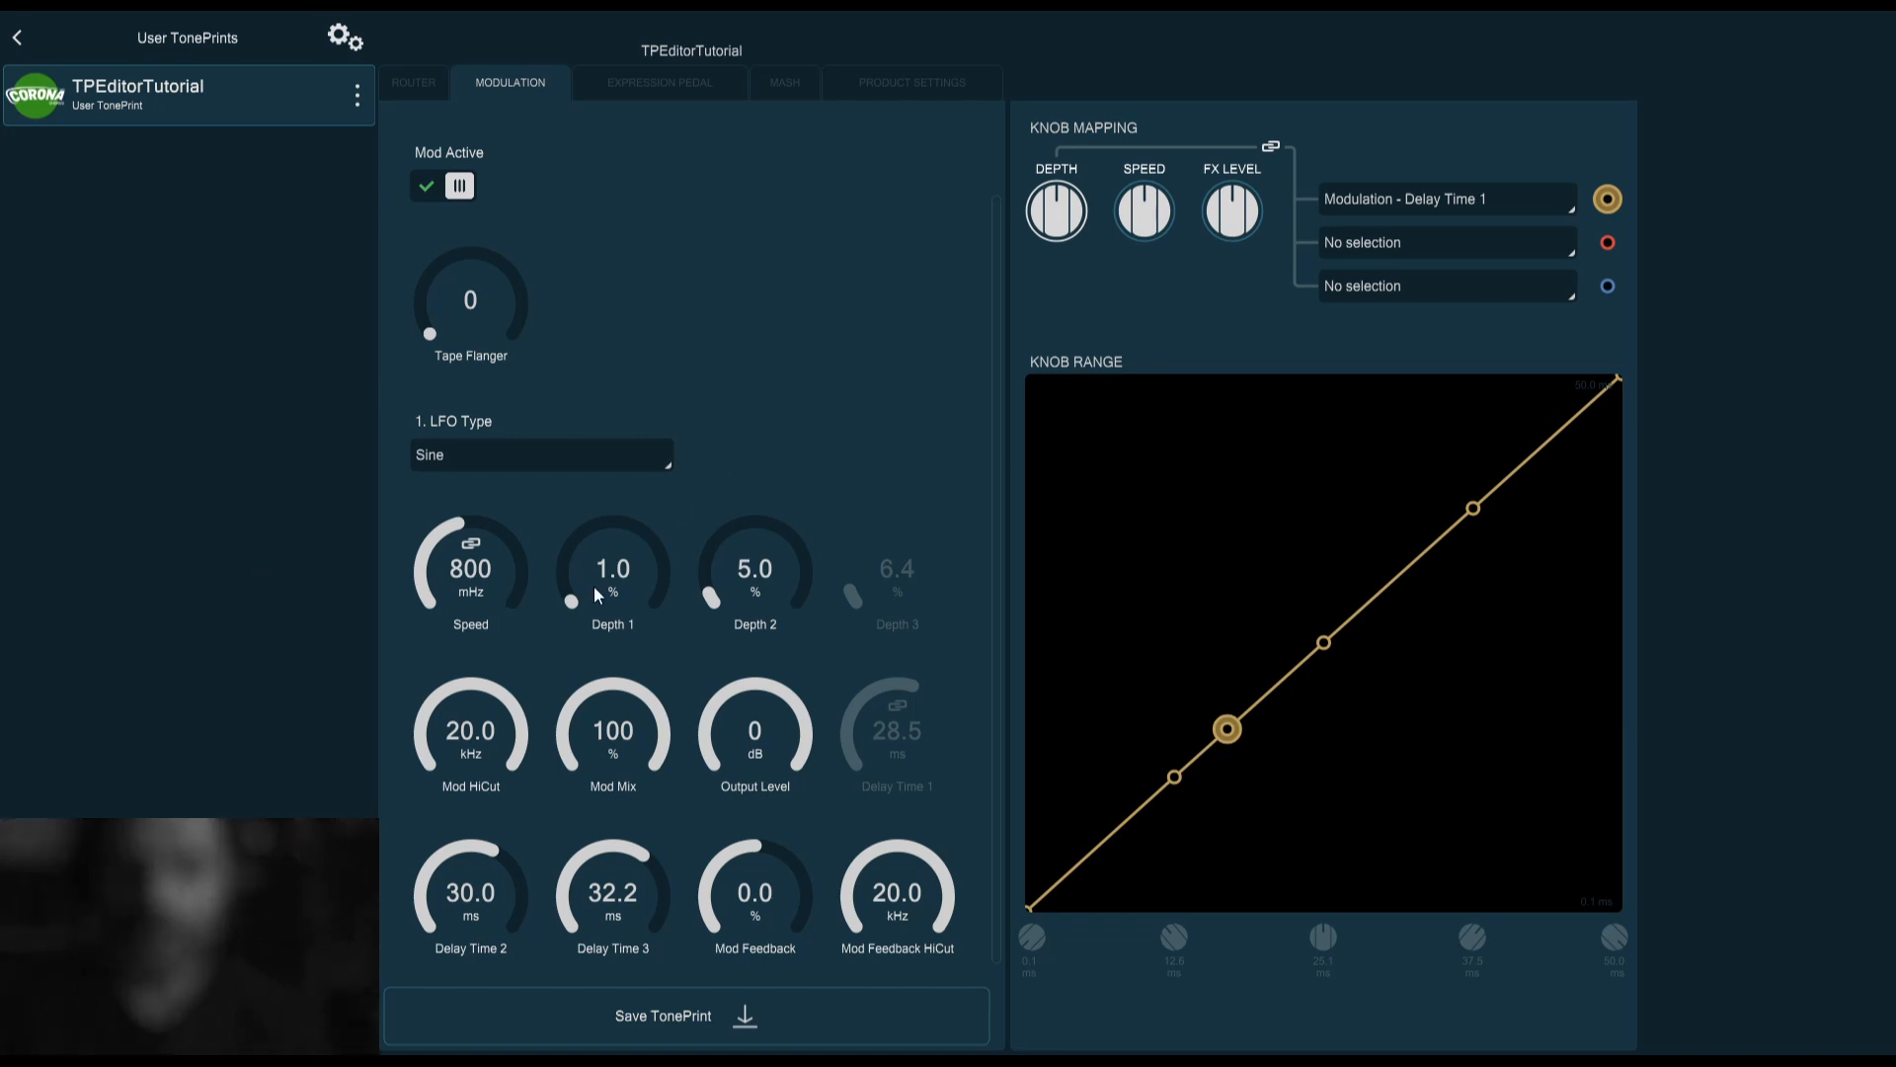
text(3)
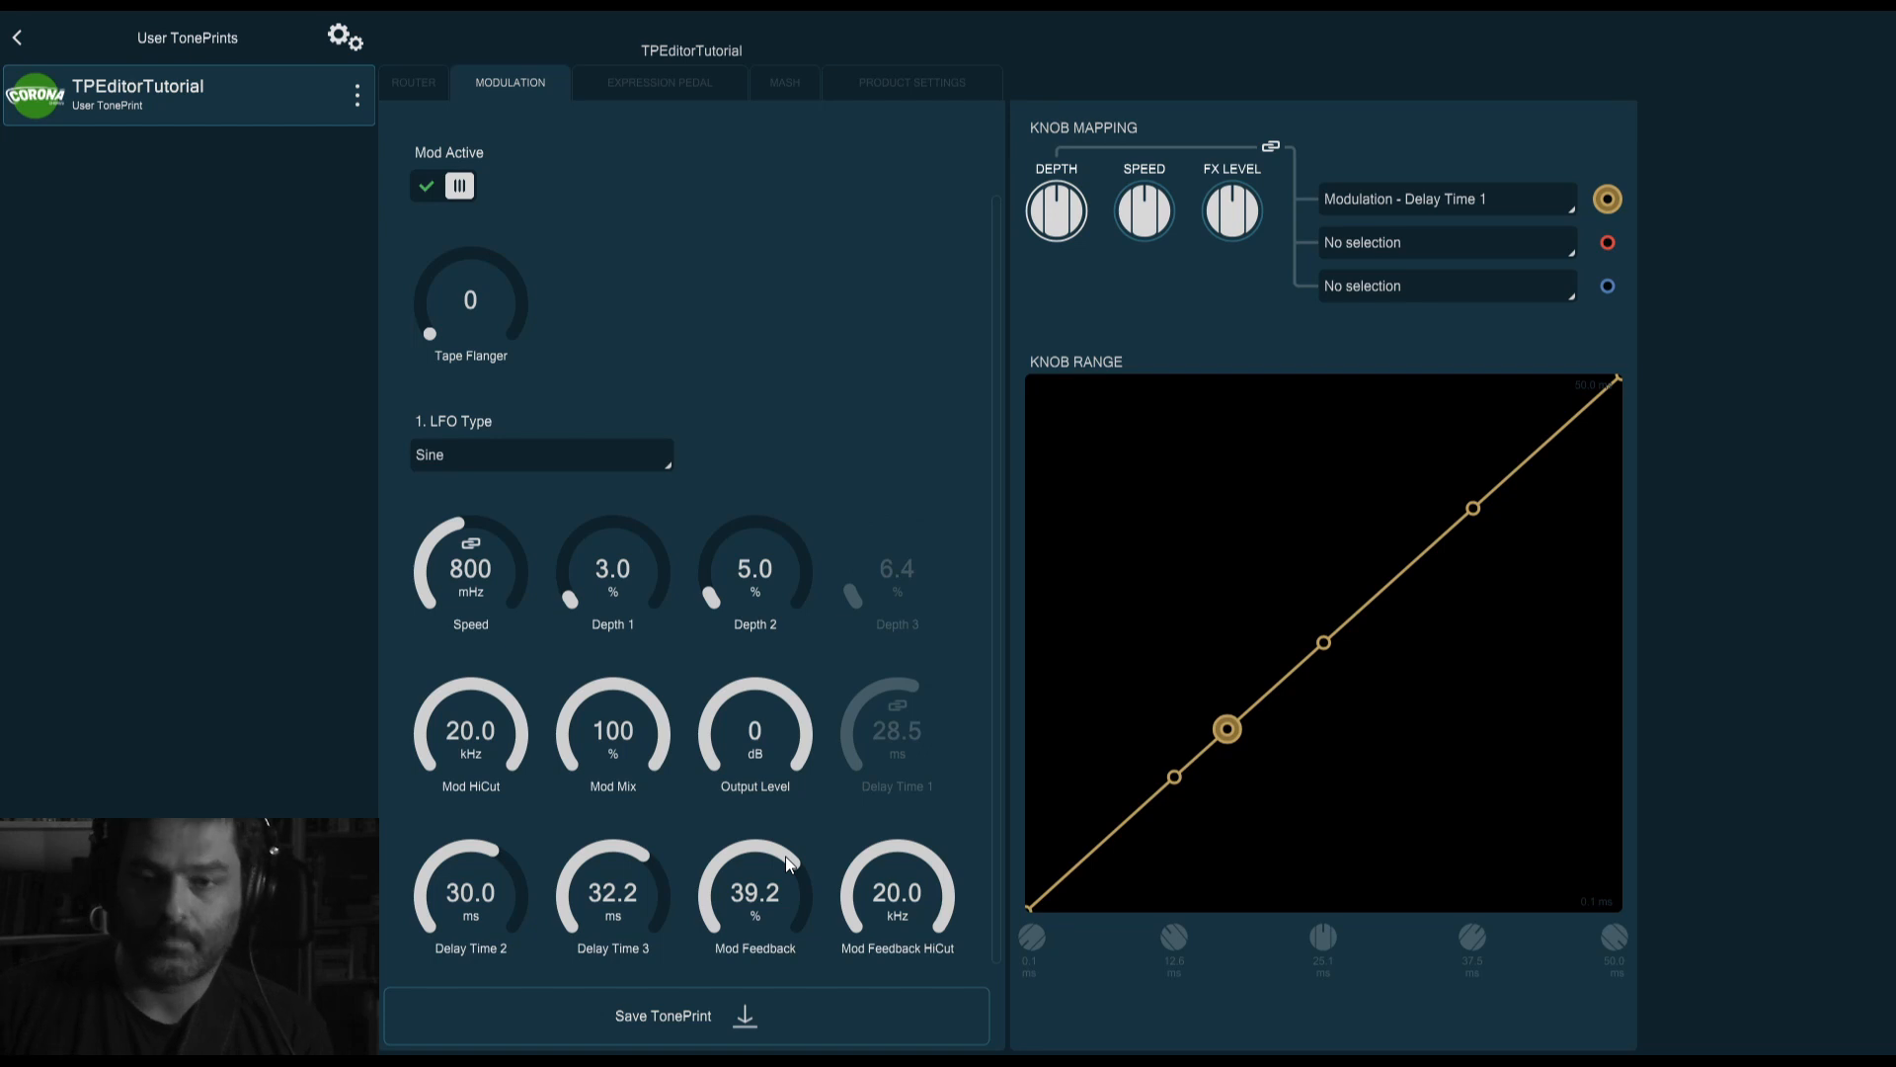
Lower Mod Feedback HiCut to 3.15 kHz and Mod Feedback to -59.2 %
drag(897, 899, 901, 936)
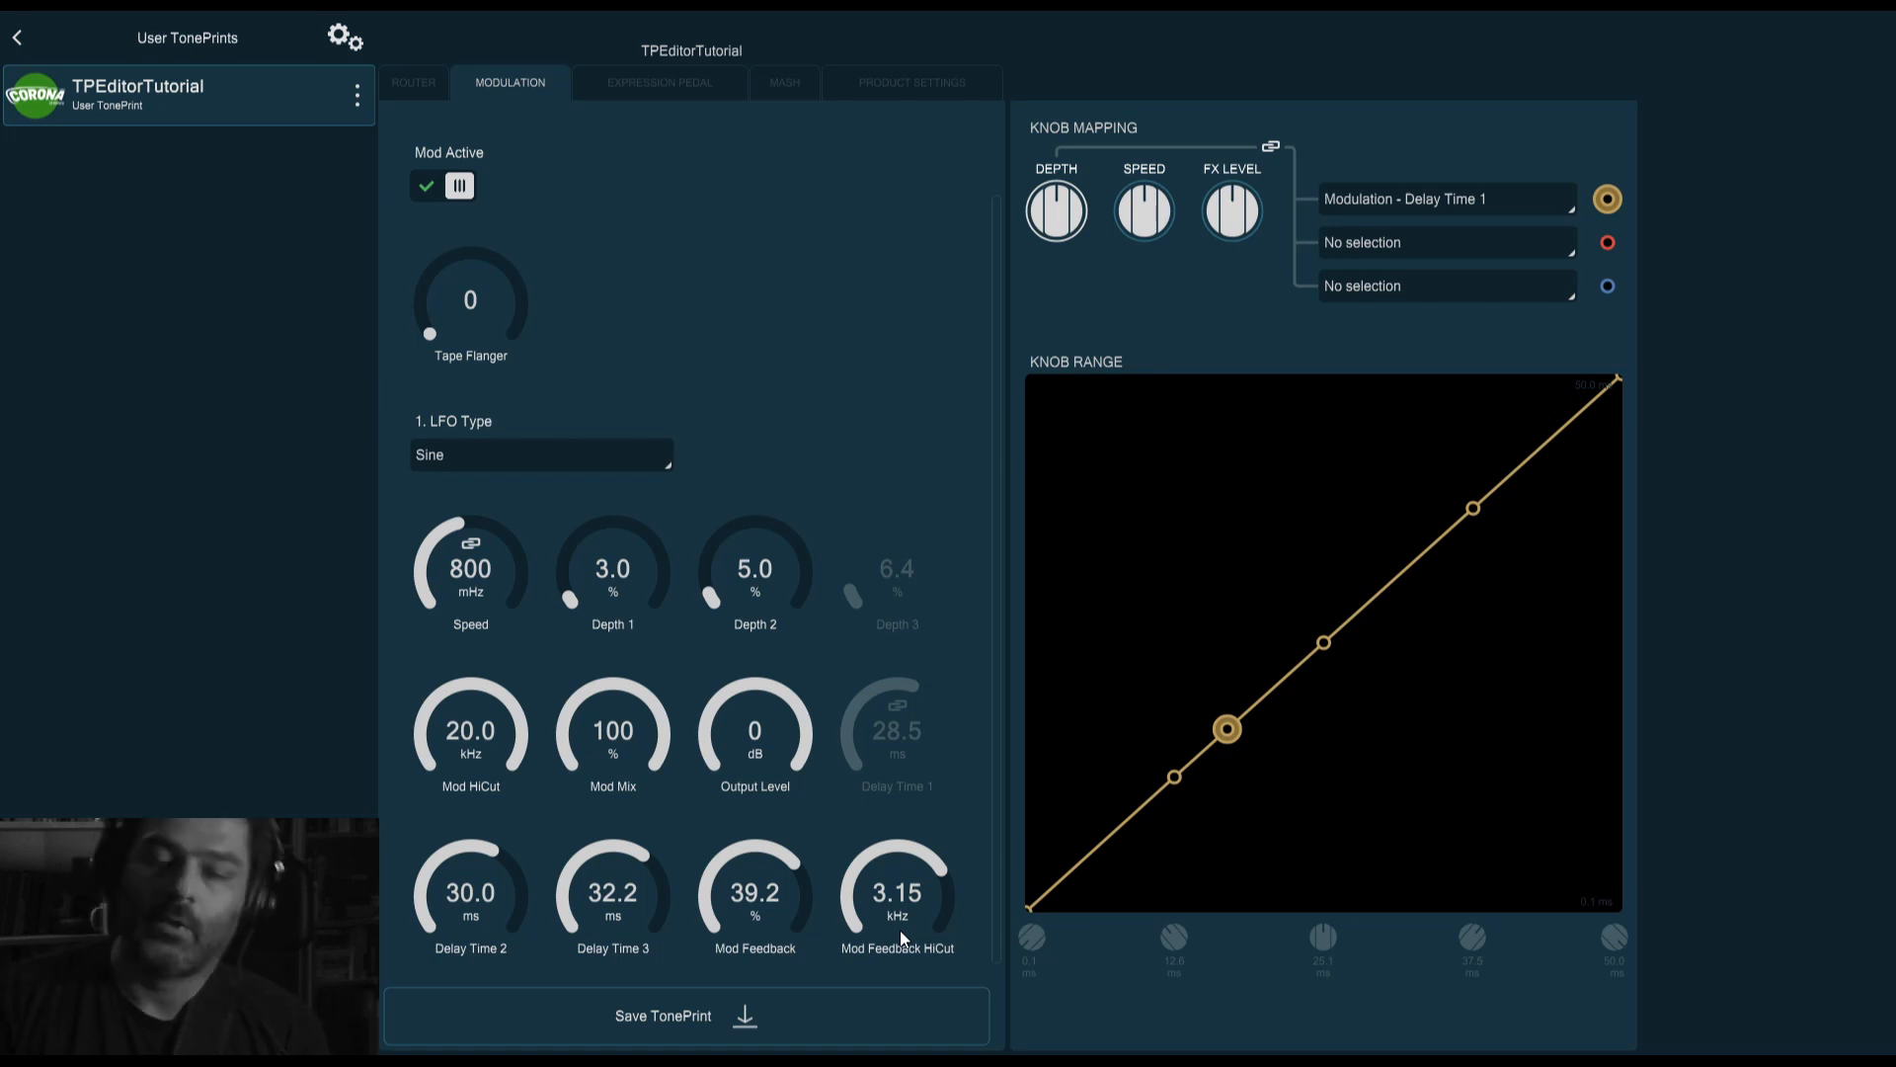
drag(788, 884, 774, 991)
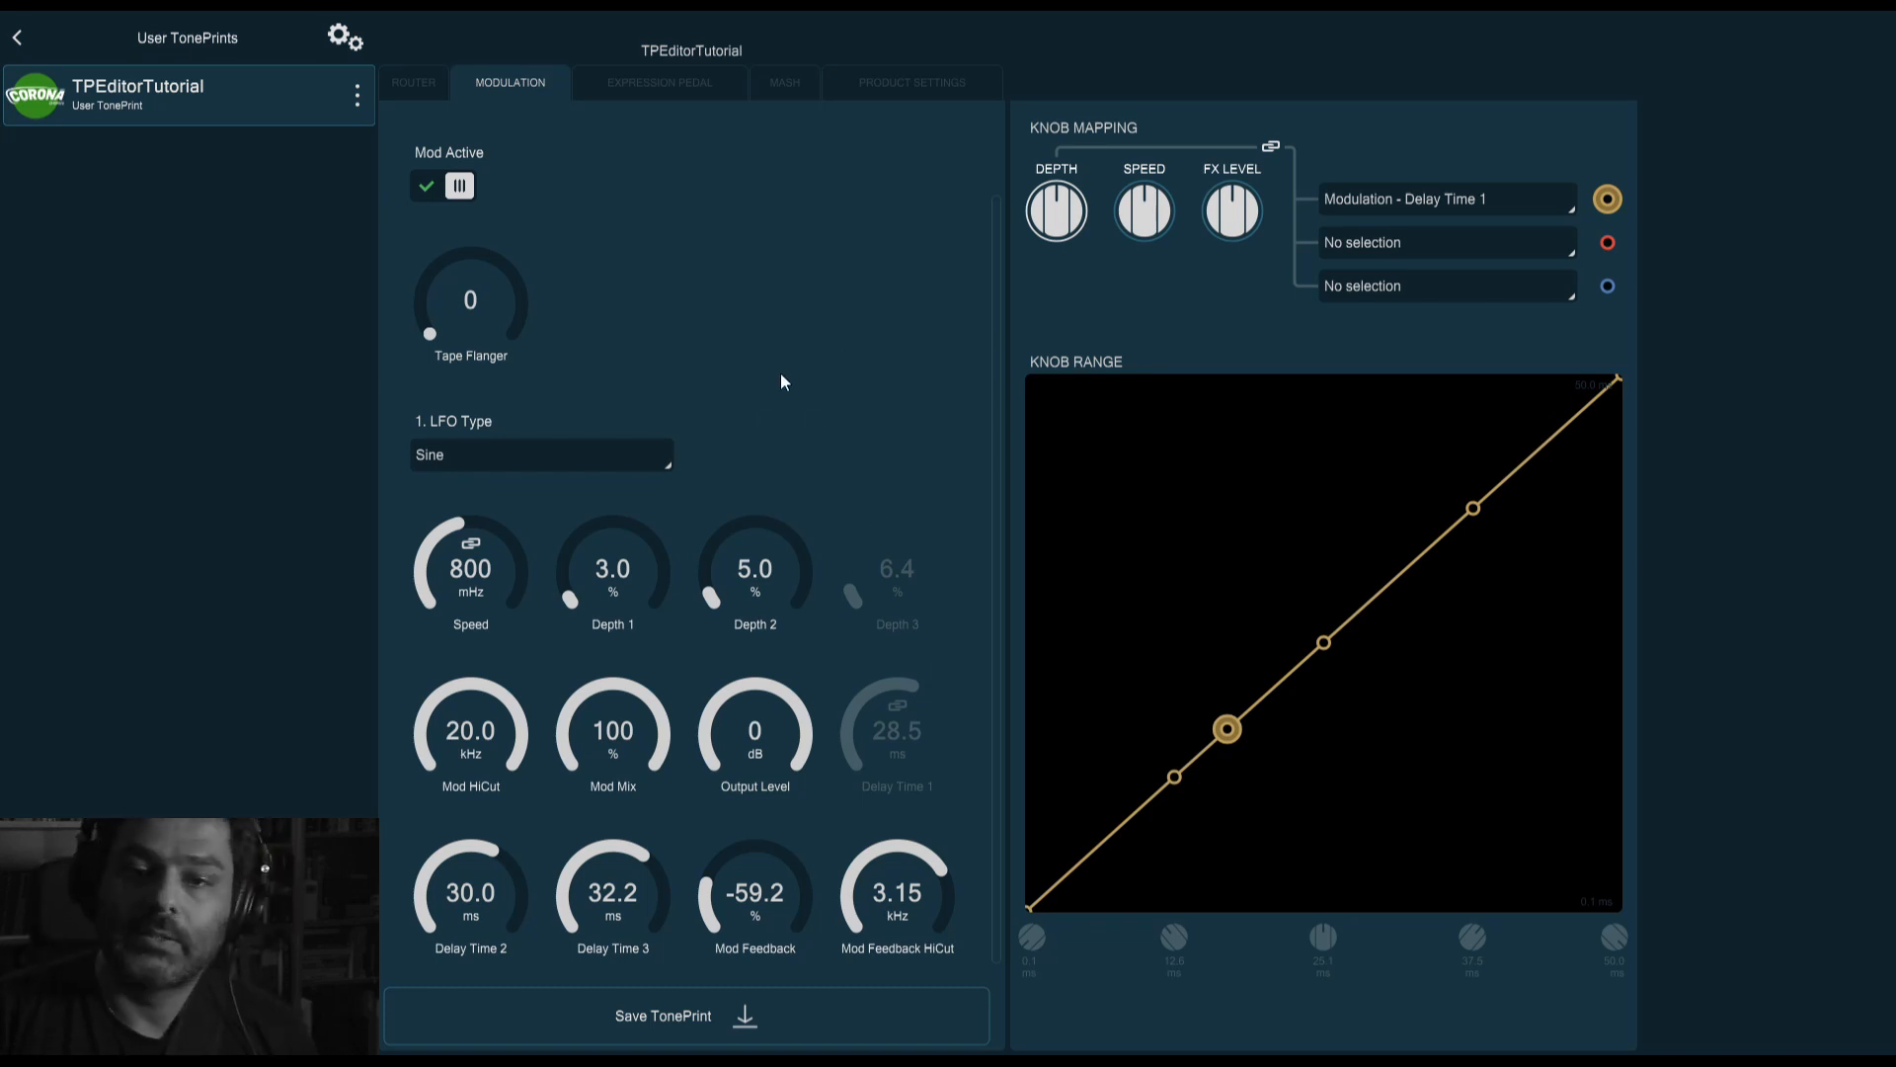
Open the expression pedal mapping and range settings
scroll(612, 211, up, 2)
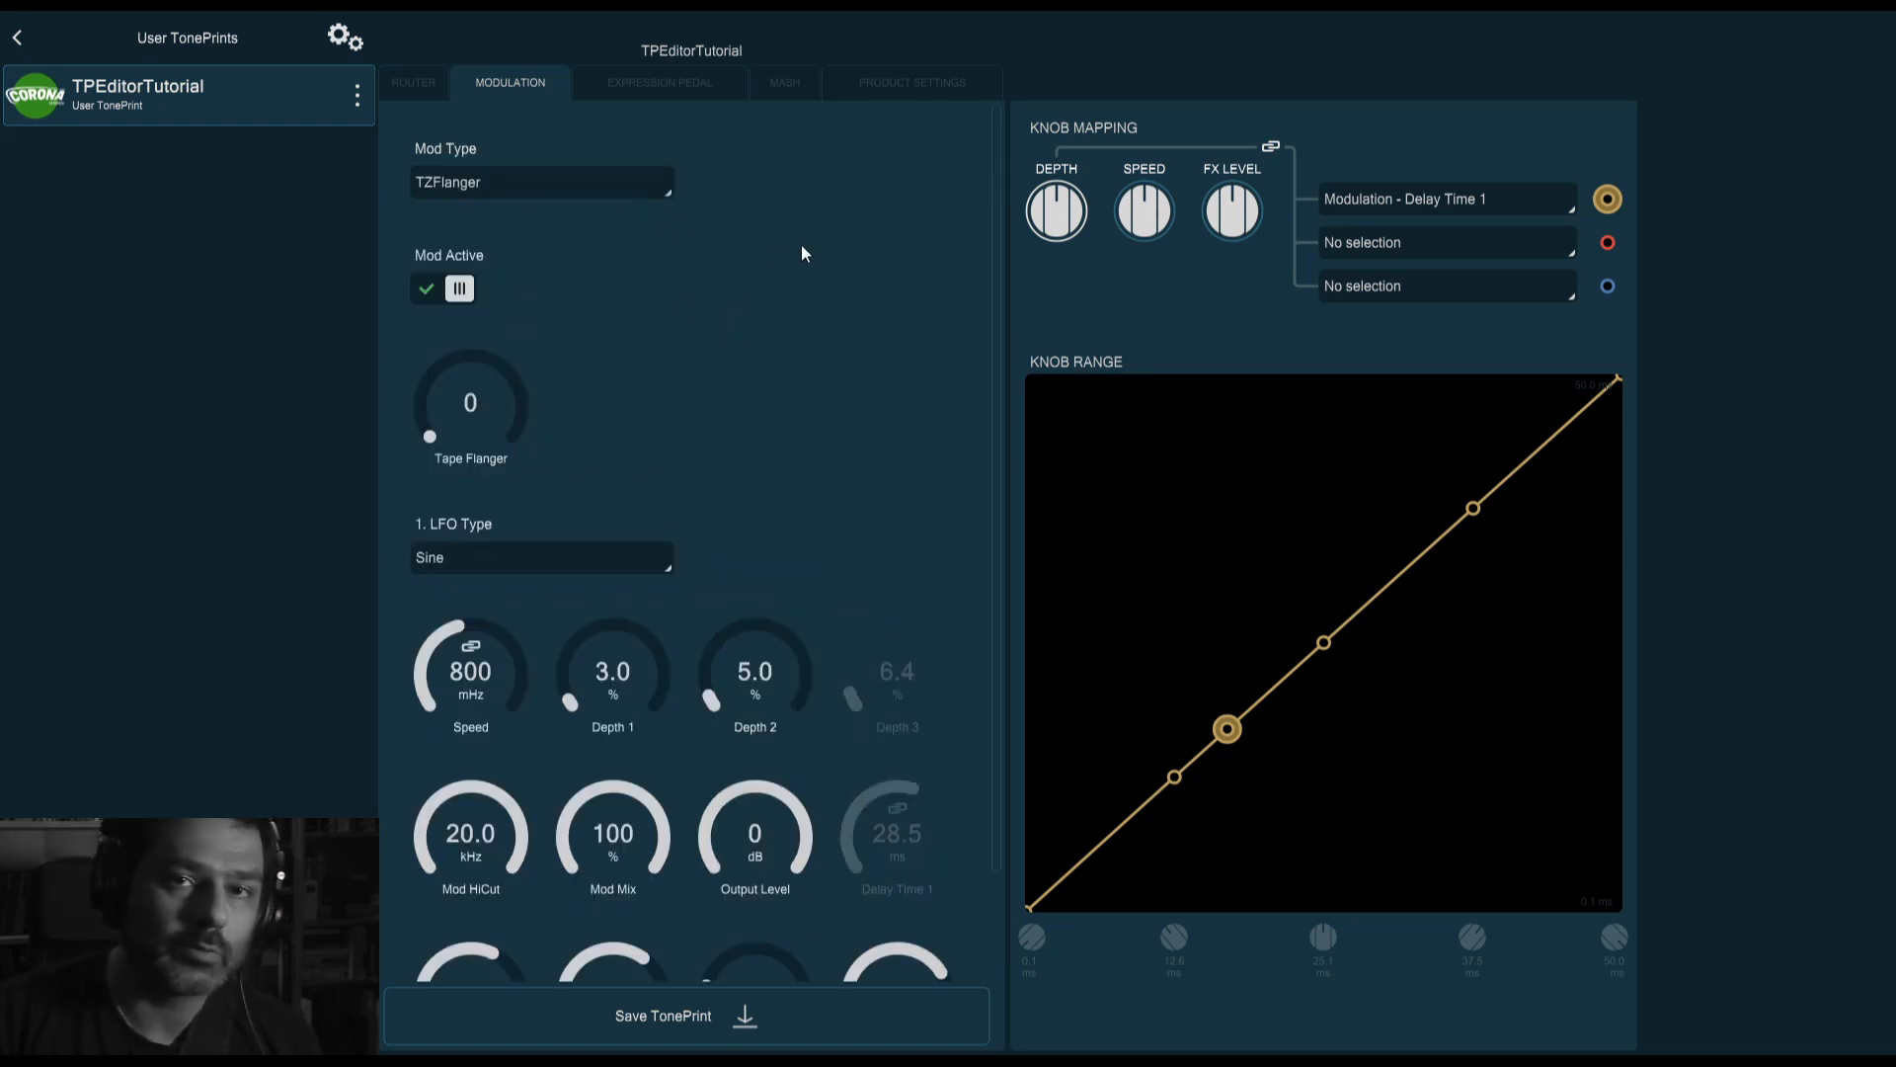
click(656, 81)
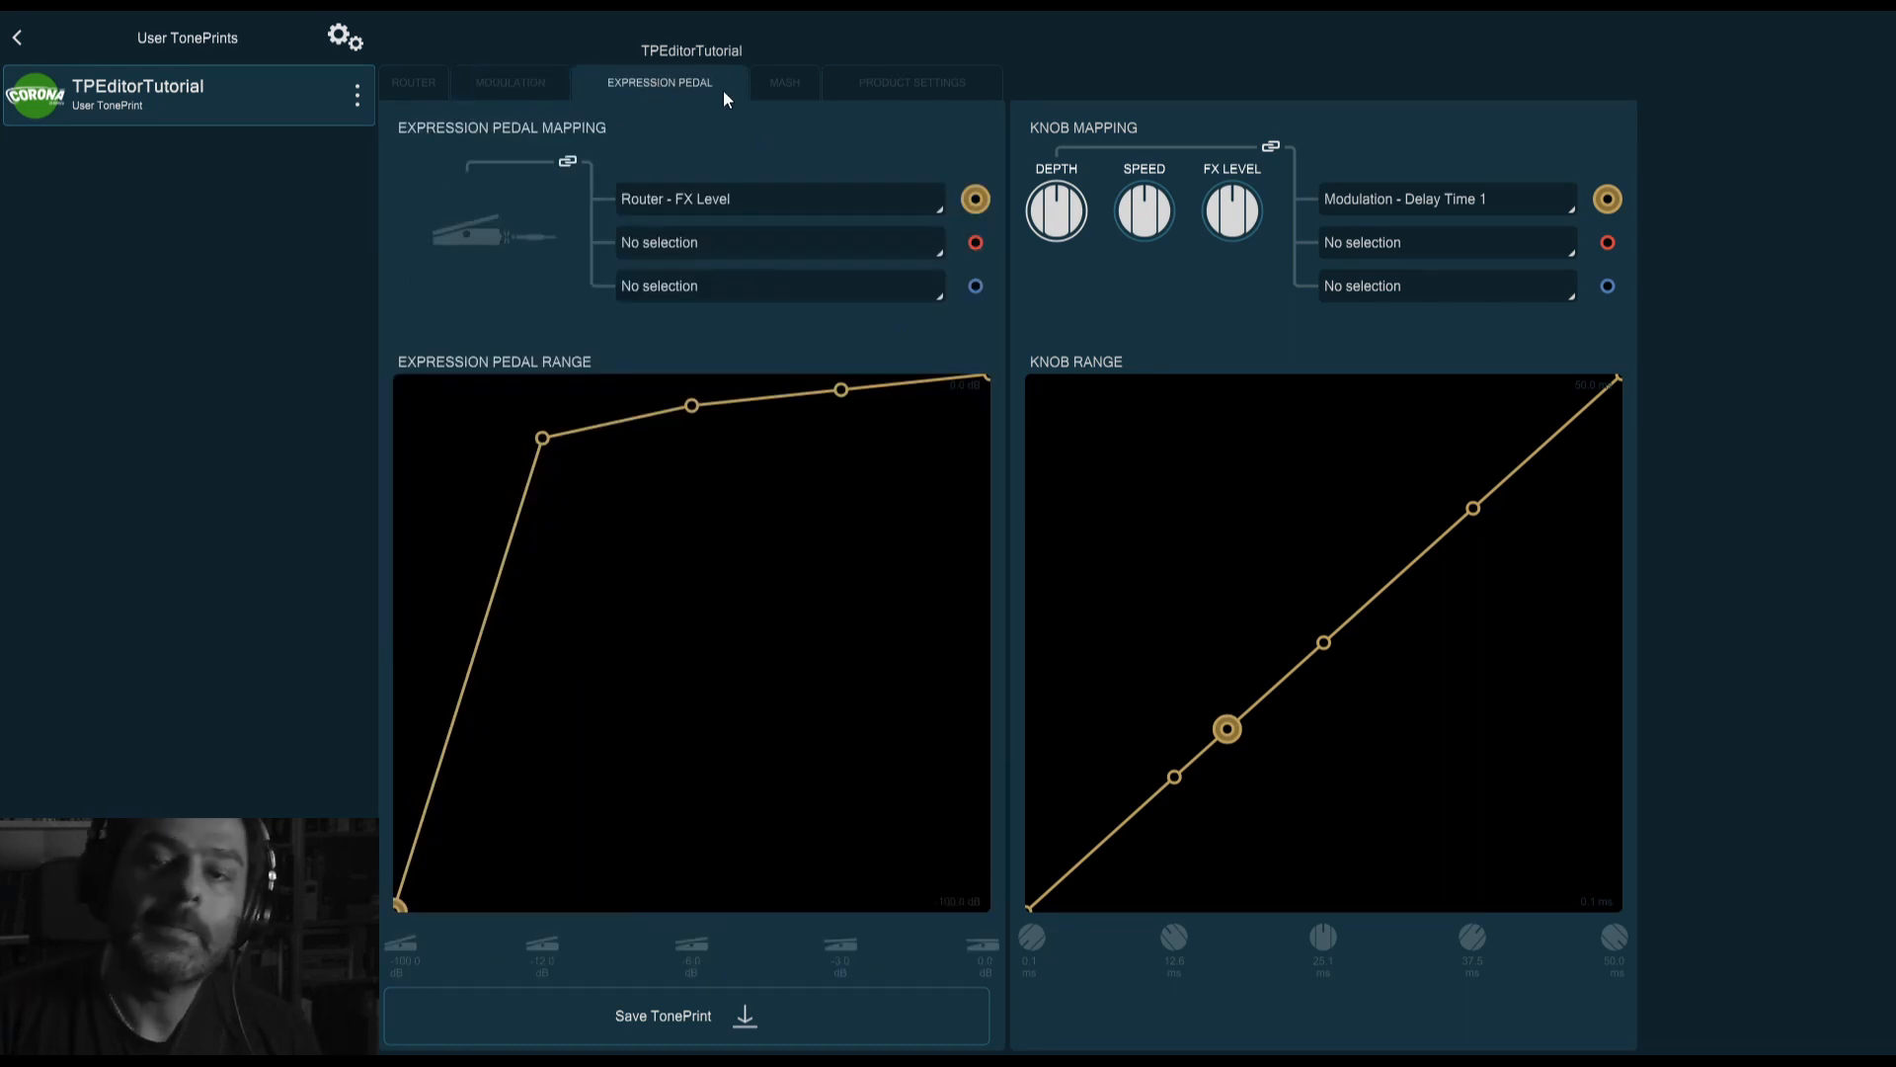
Look through the mash, expression pedal and modulation pages of the TPEditorTutorial chorus TonePrint
click(790, 81)
click(623, 84)
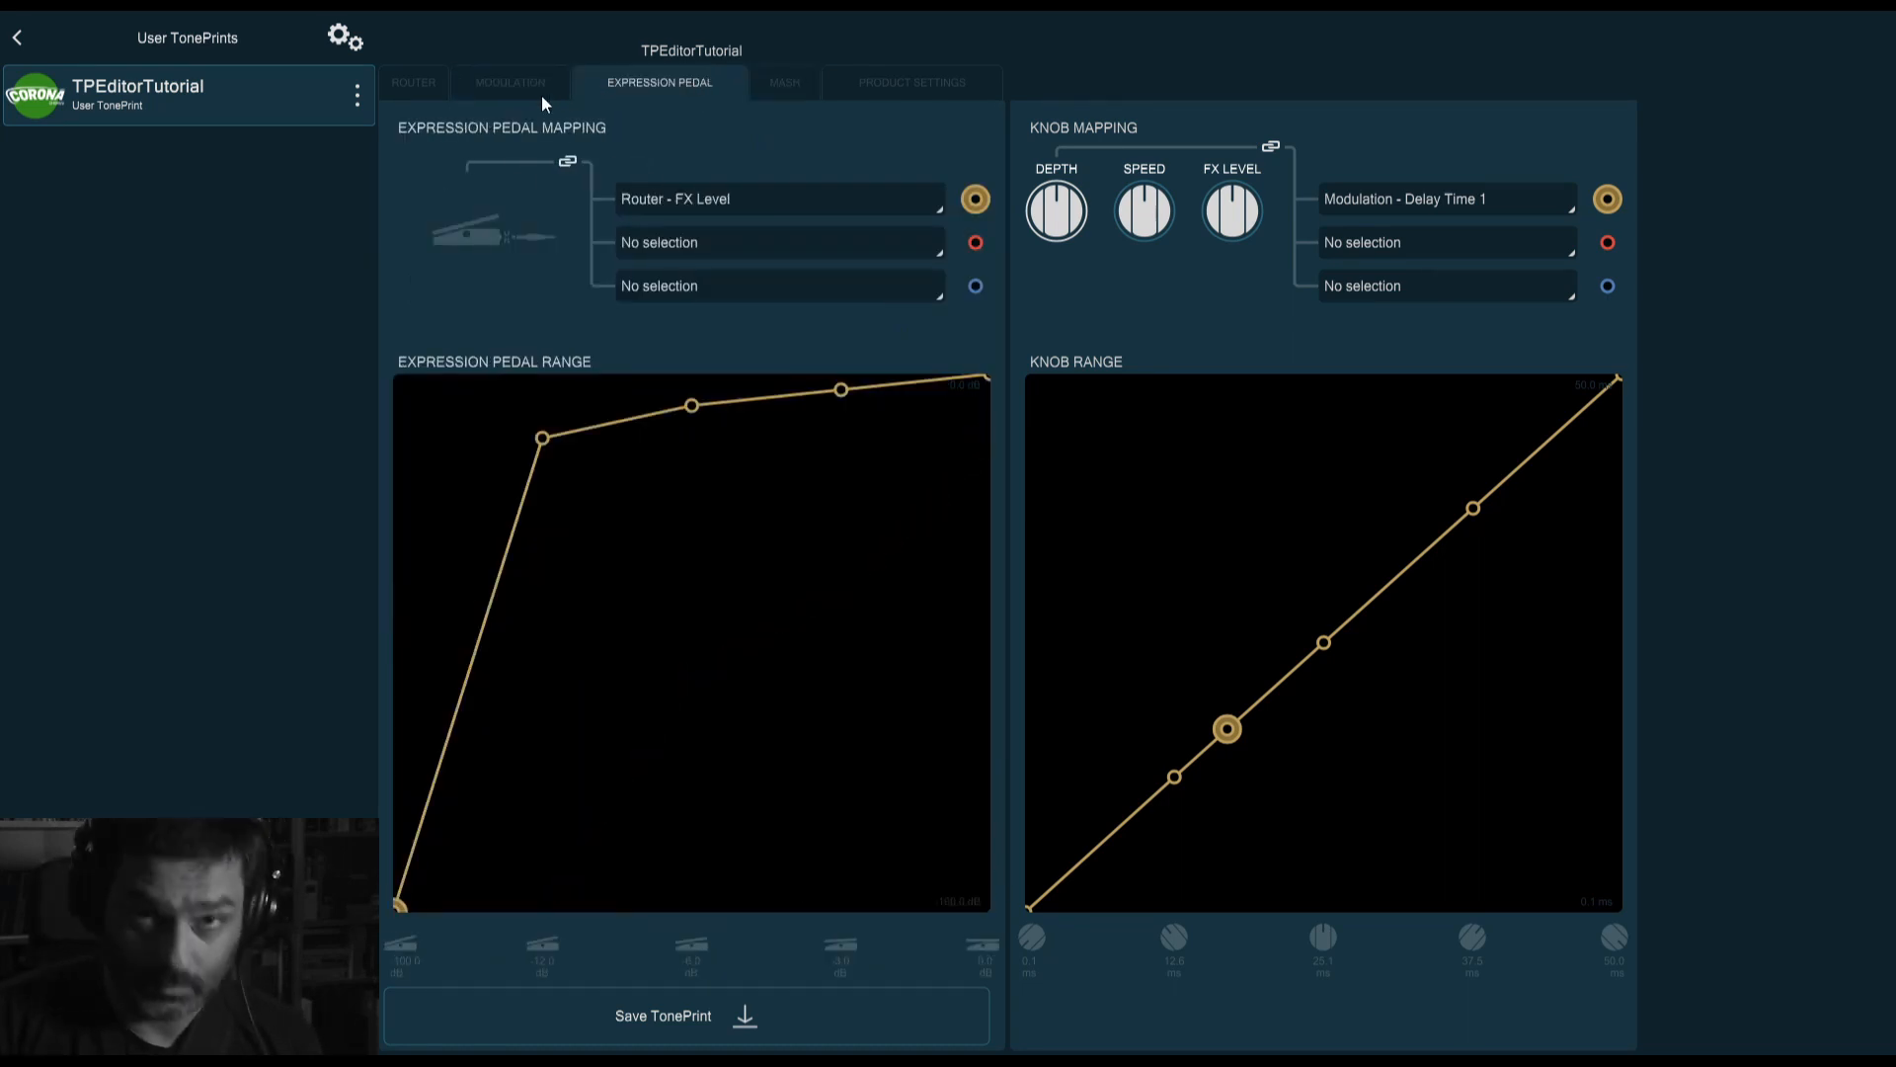
click(788, 81)
click(697, 81)
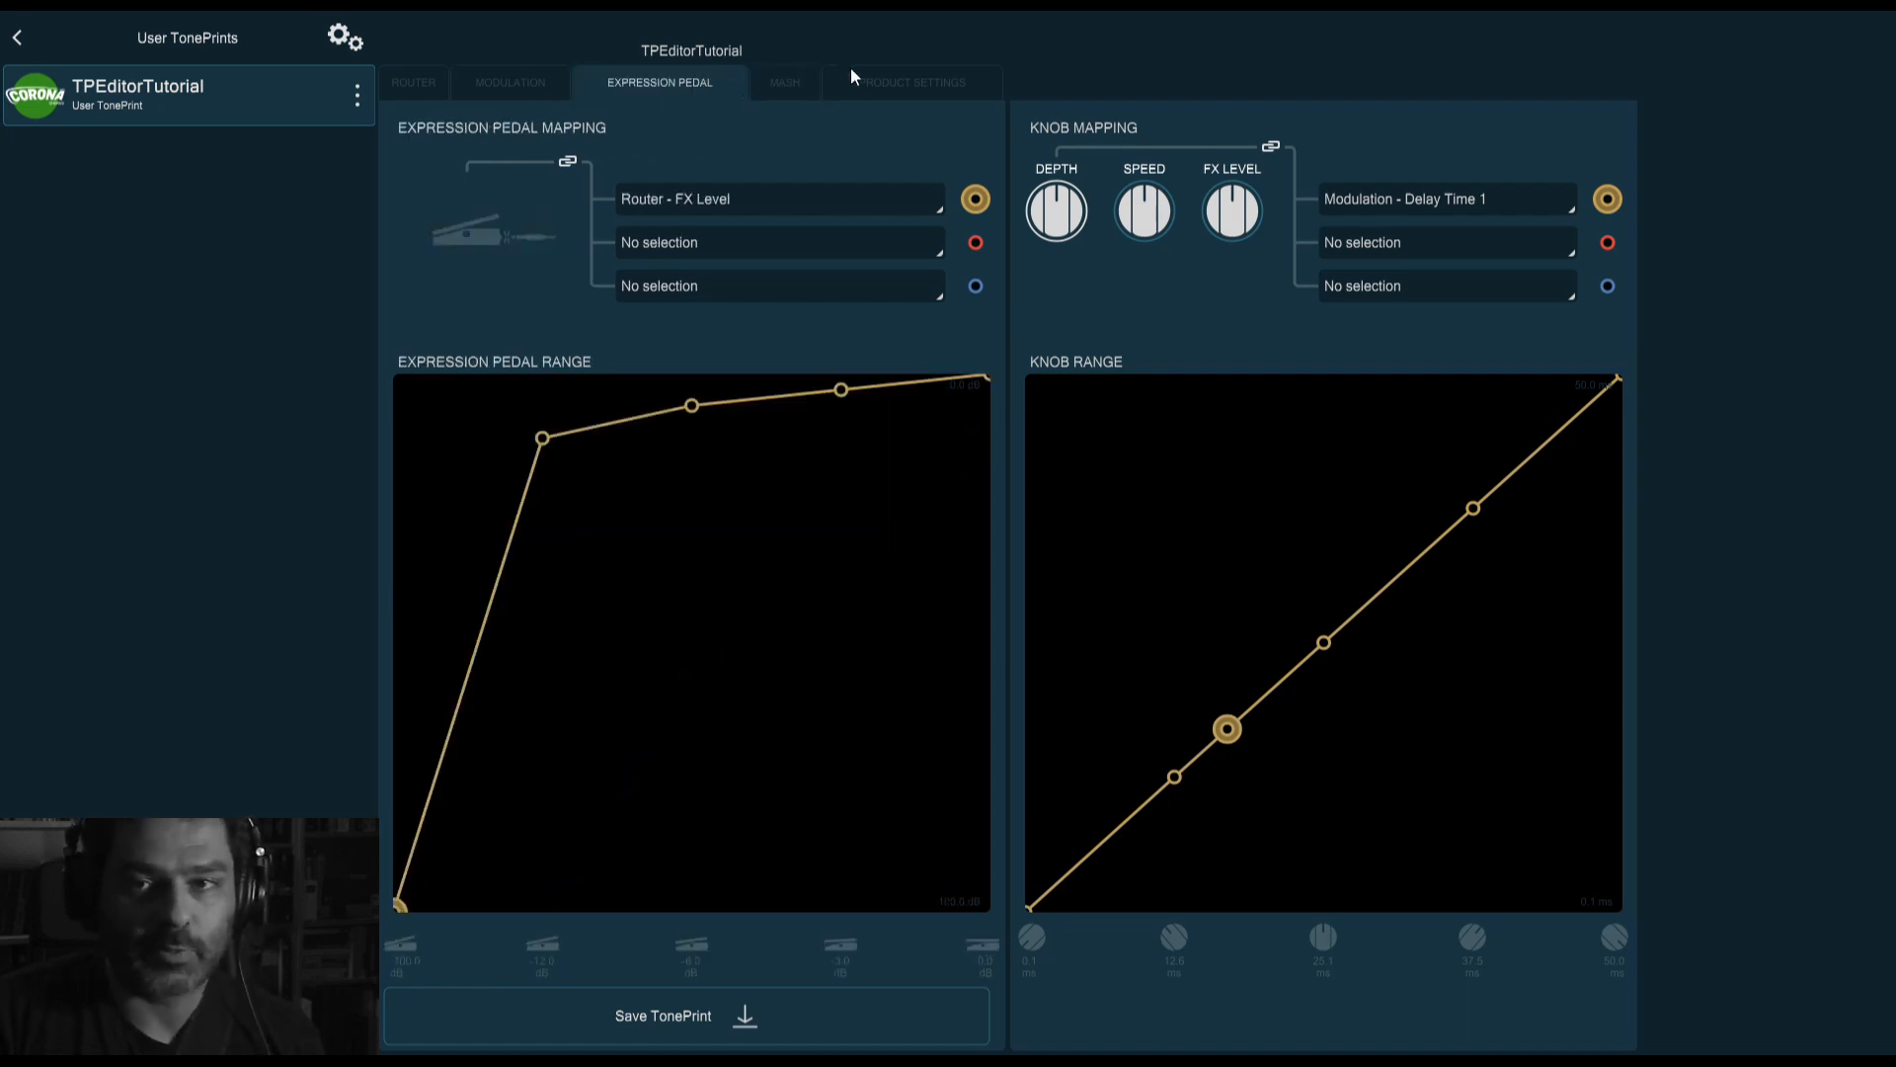
click(786, 85)
click(535, 95)
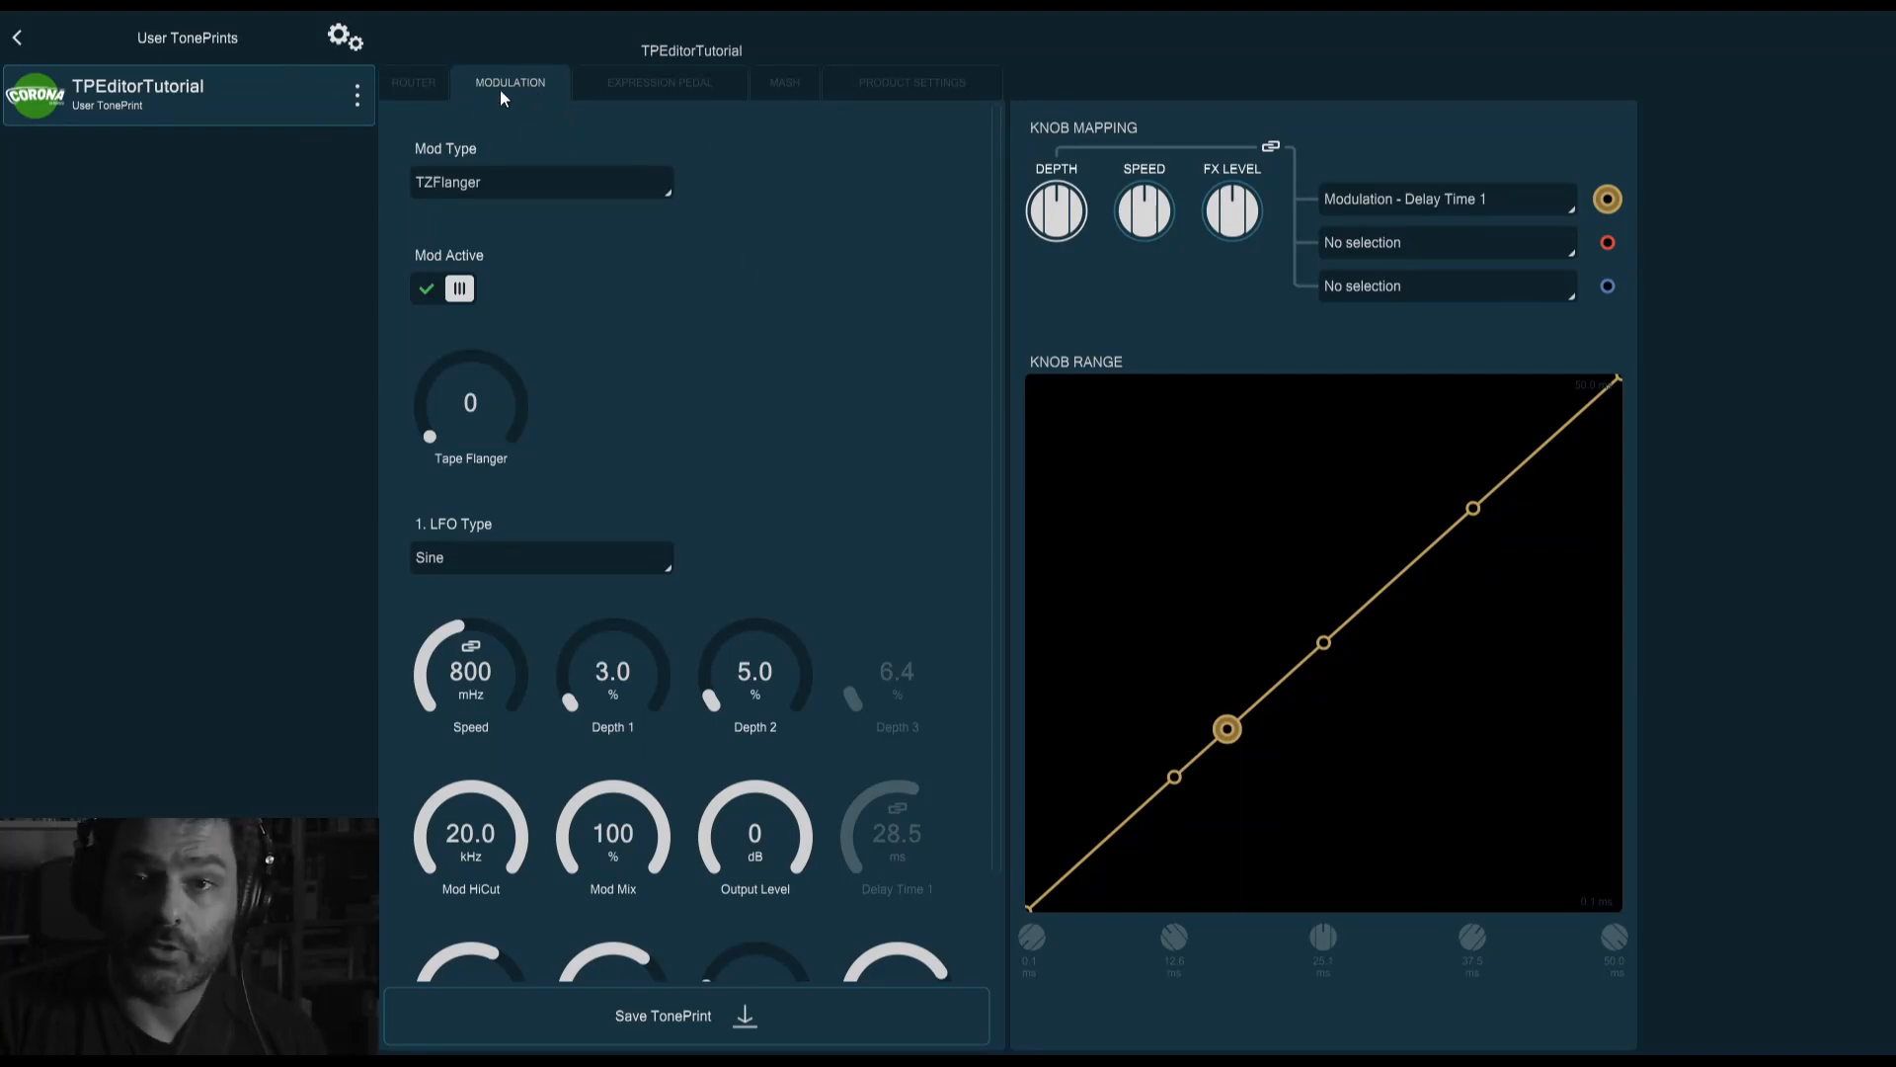
scroll(915, 405, down, 1)
scroll(916, 407, up, 1)
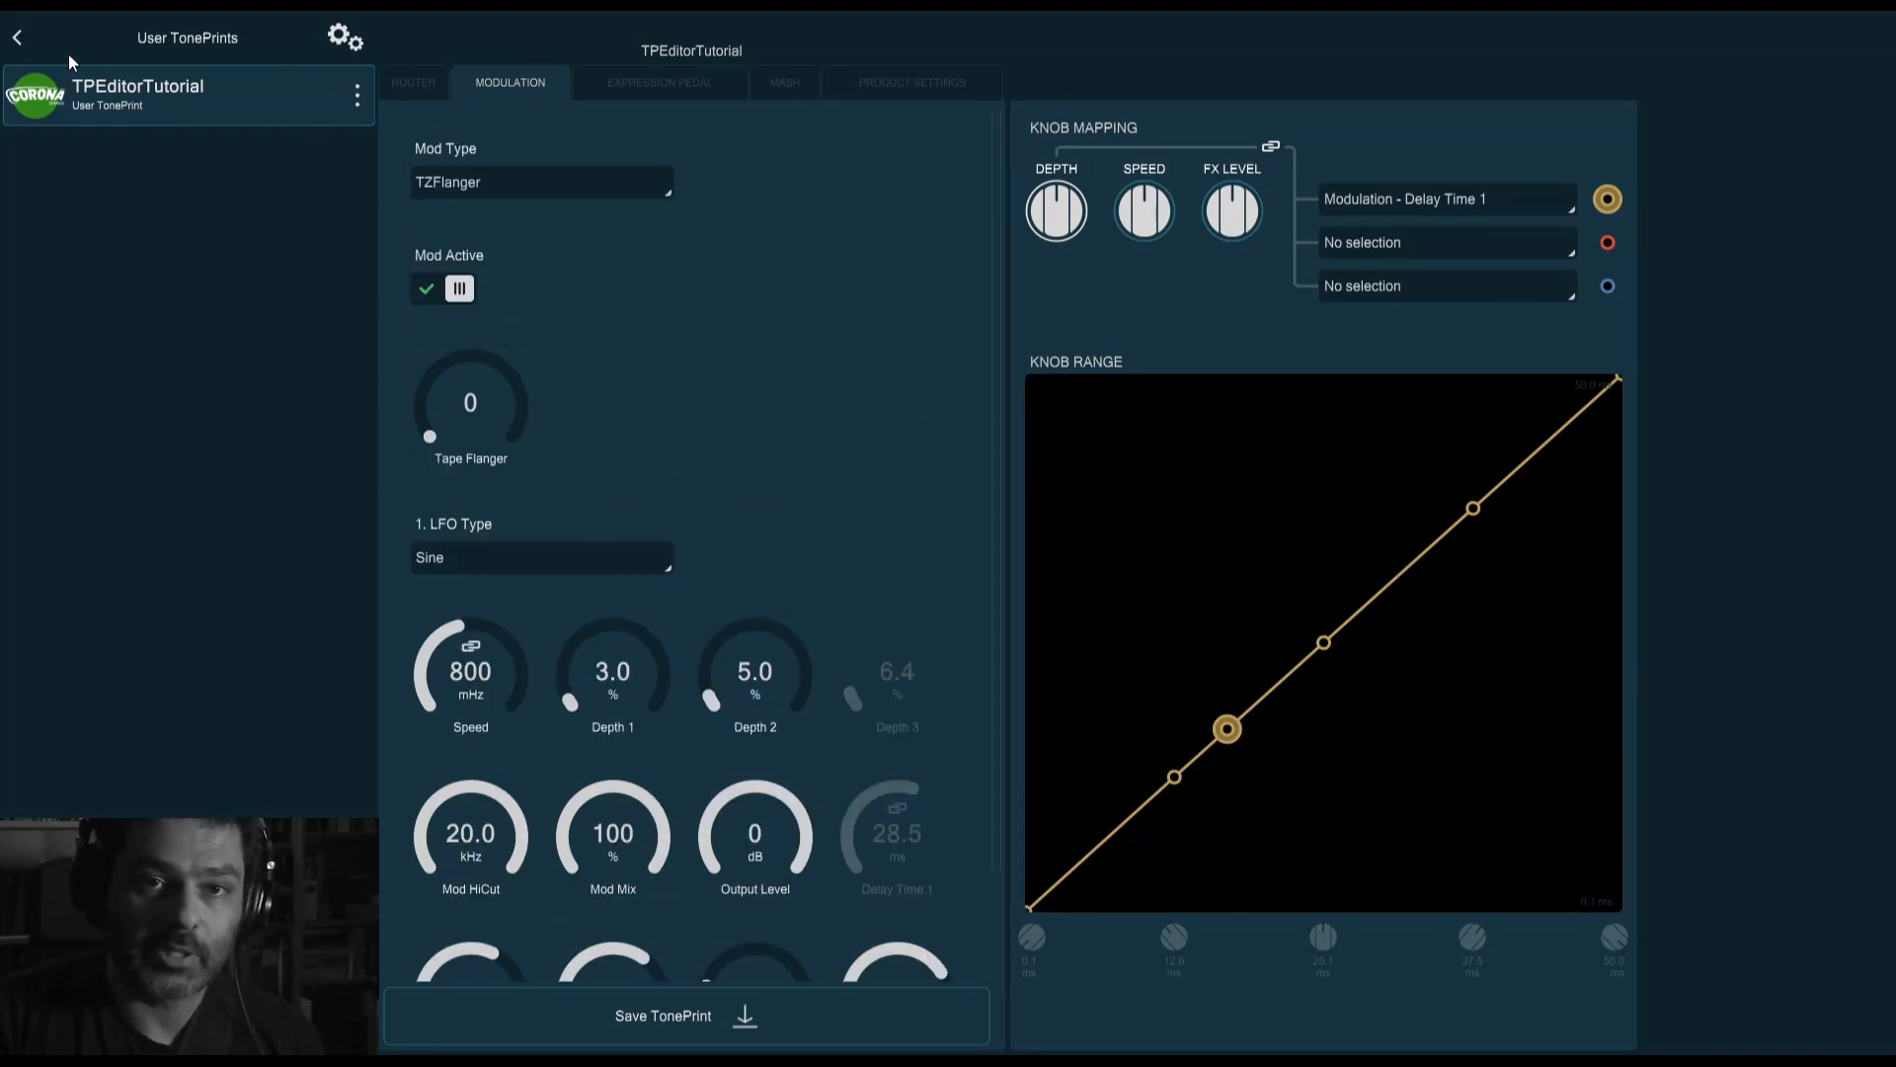
Open the Shaker Vibrato TonePrint TPEditorTutorial Vibrato for editing and examine its router and modulation parameters
click(28, 41)
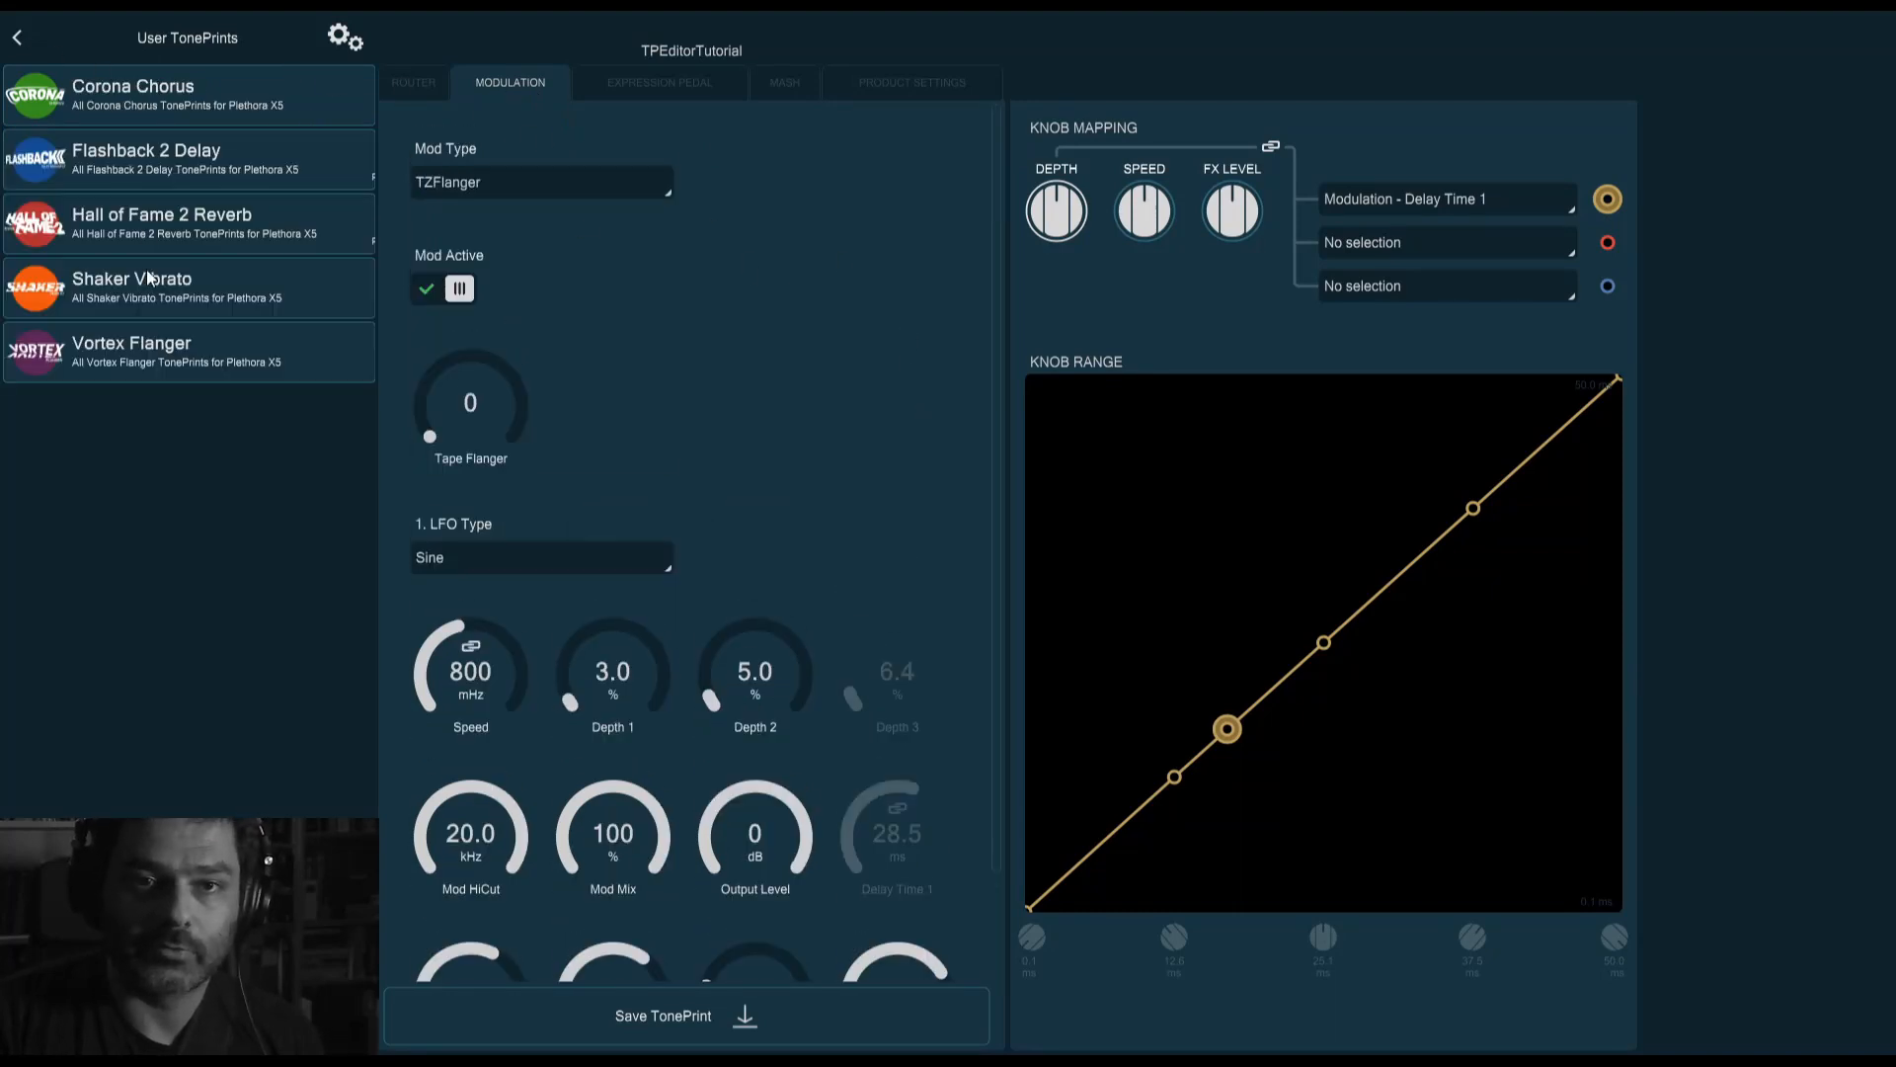
click(40, 305)
click(158, 95)
click(973, 100)
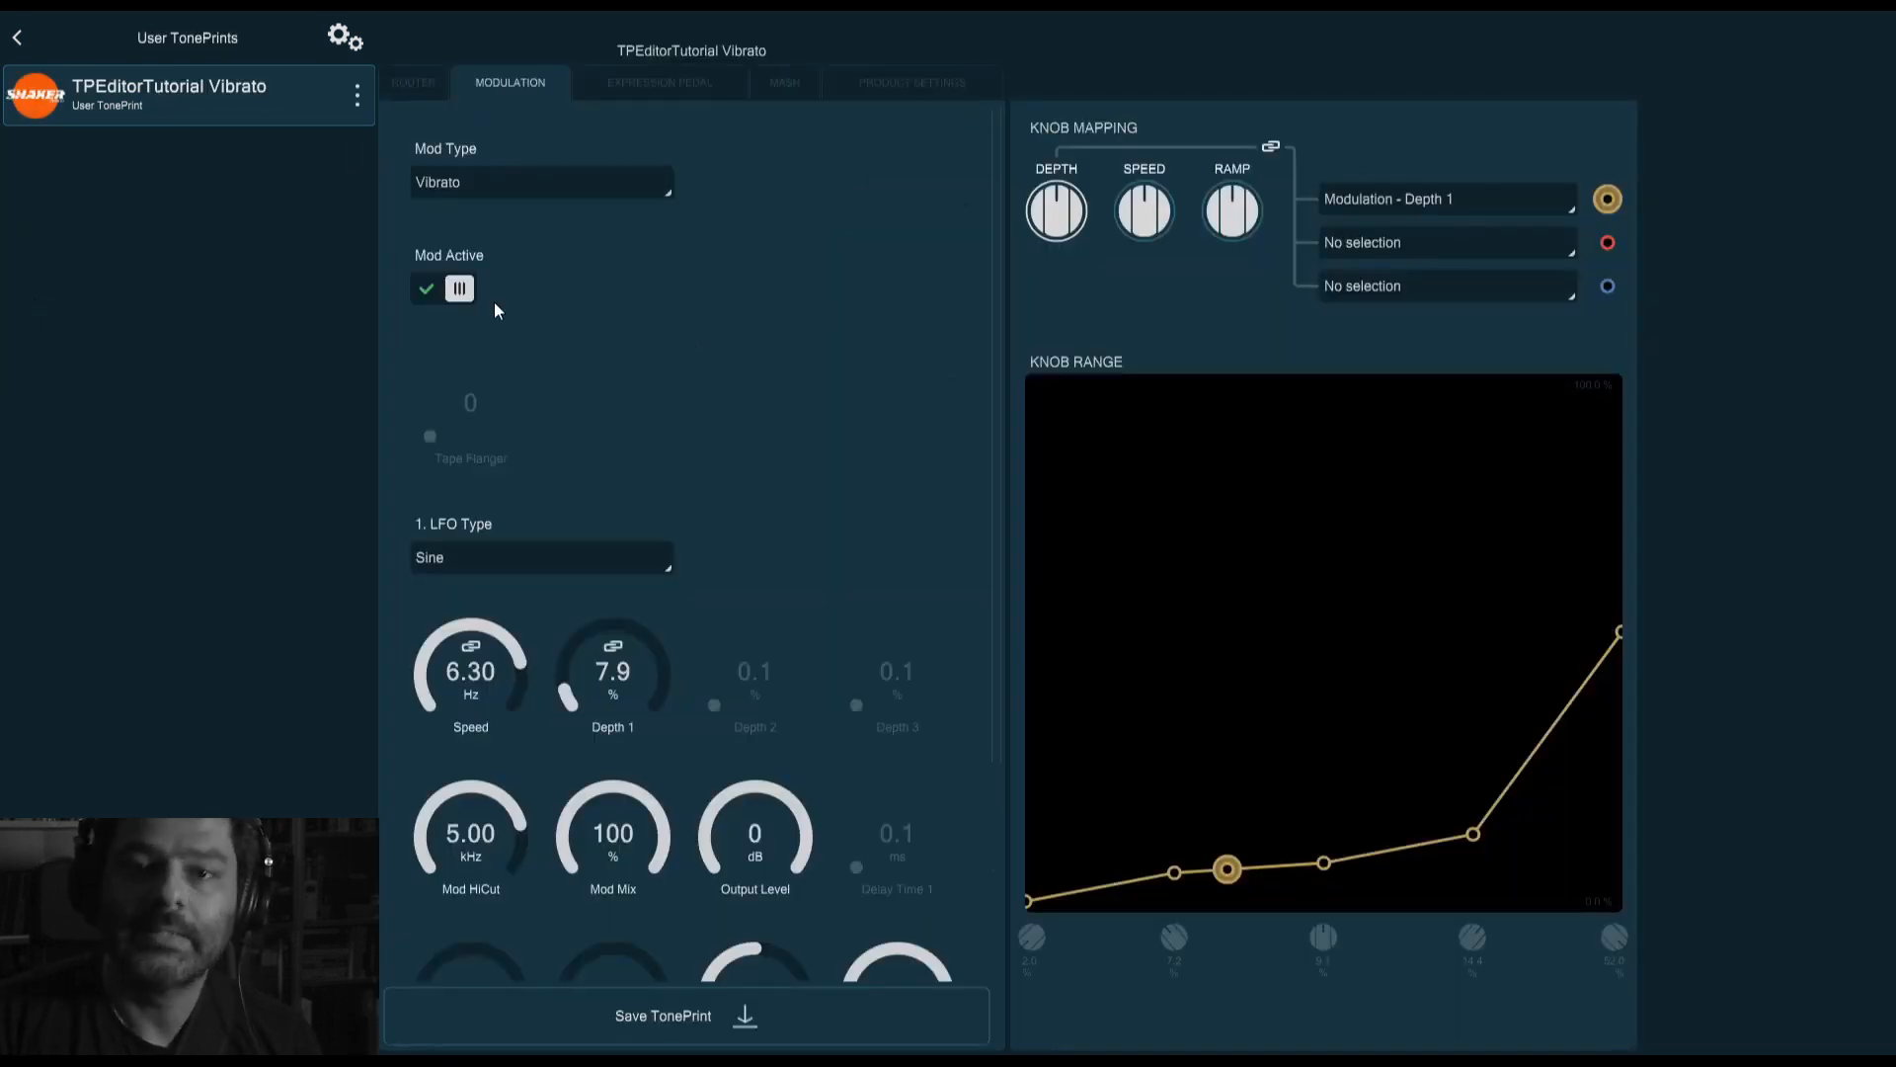
click(419, 89)
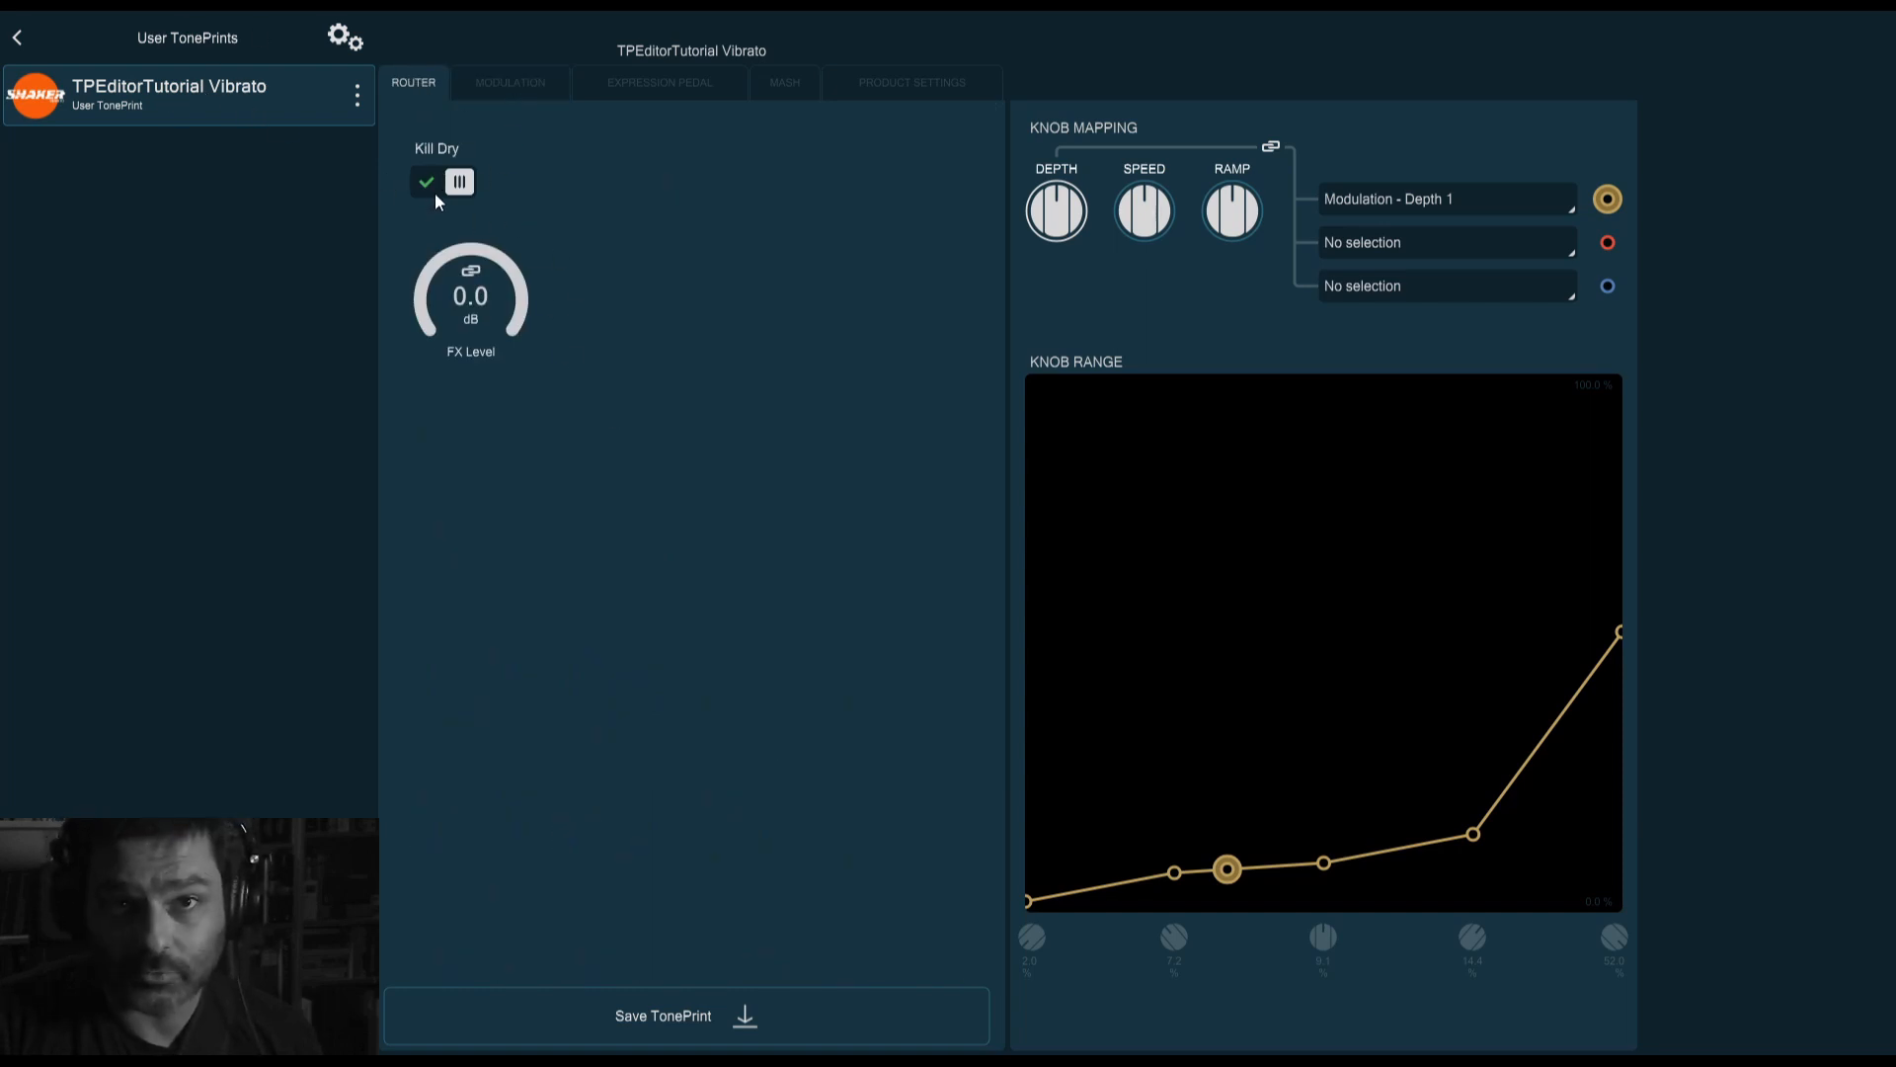
click(474, 85)
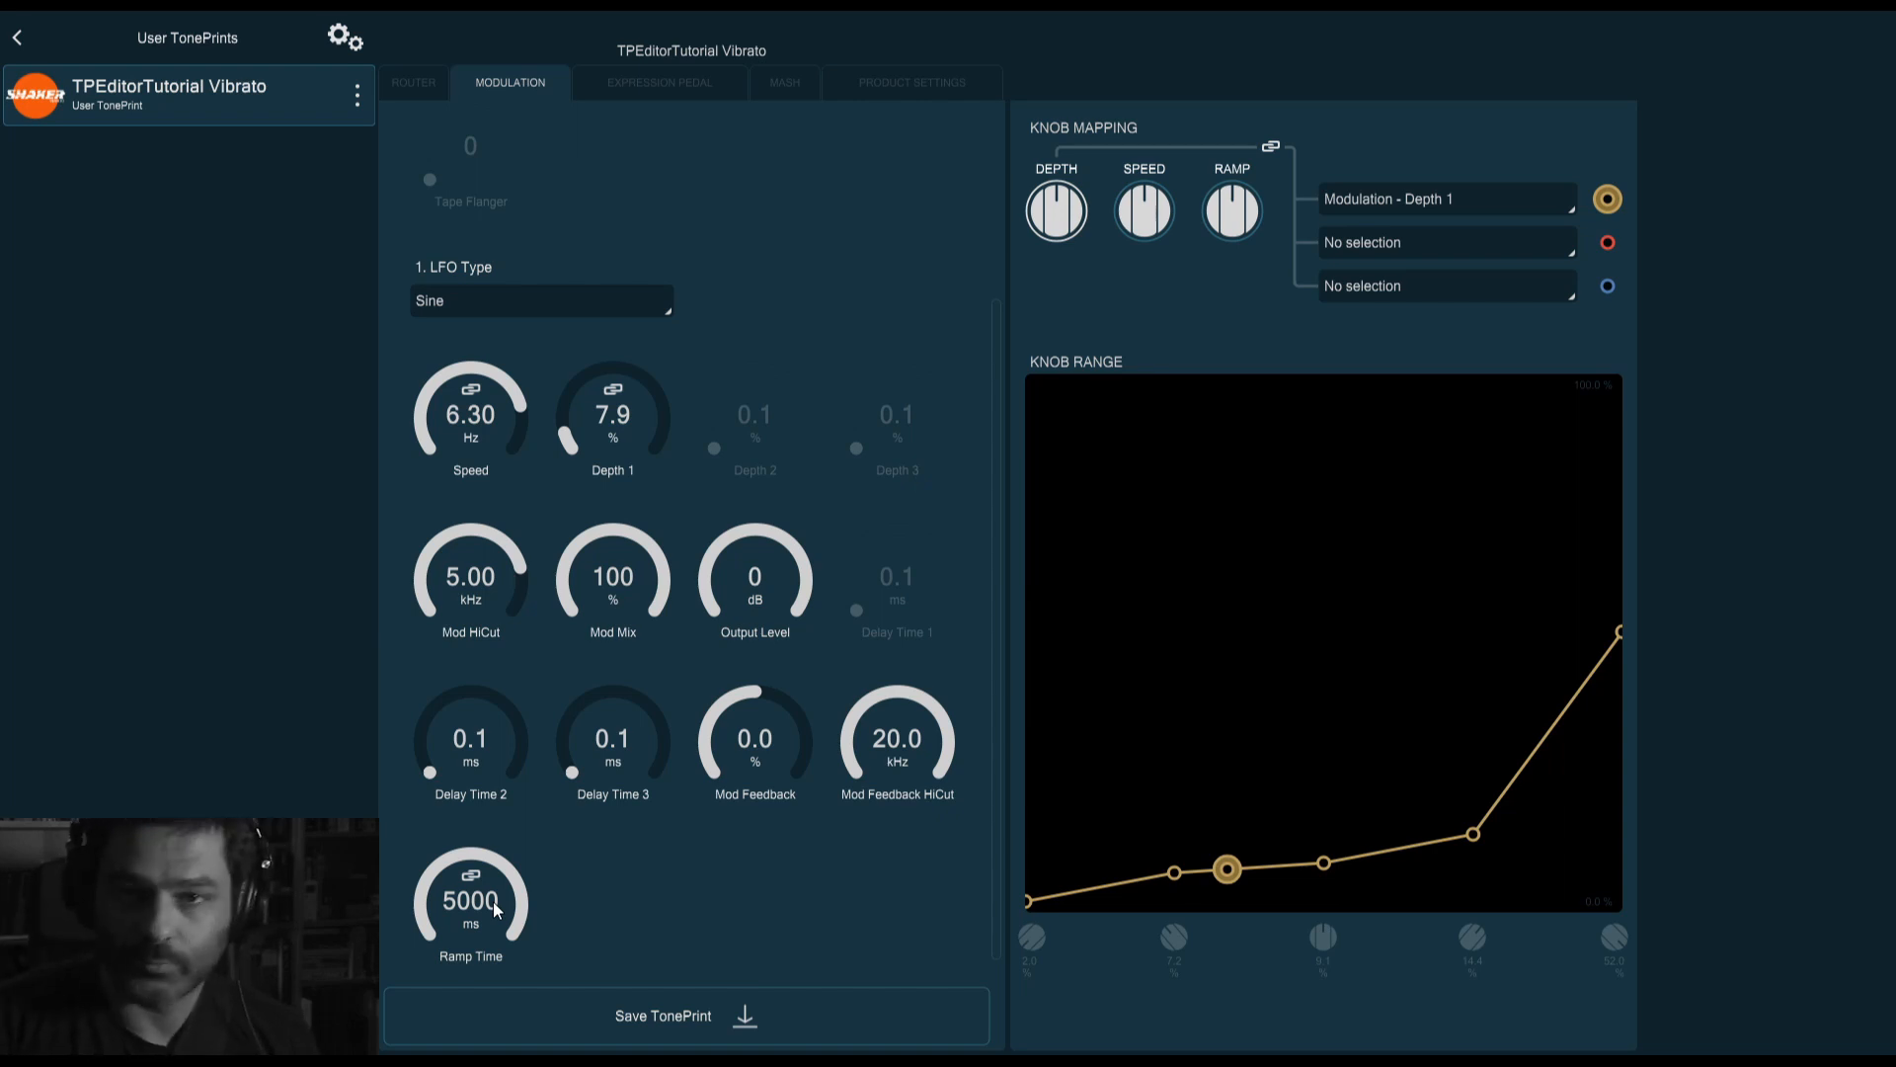
scroll(670, 876, up, 3)
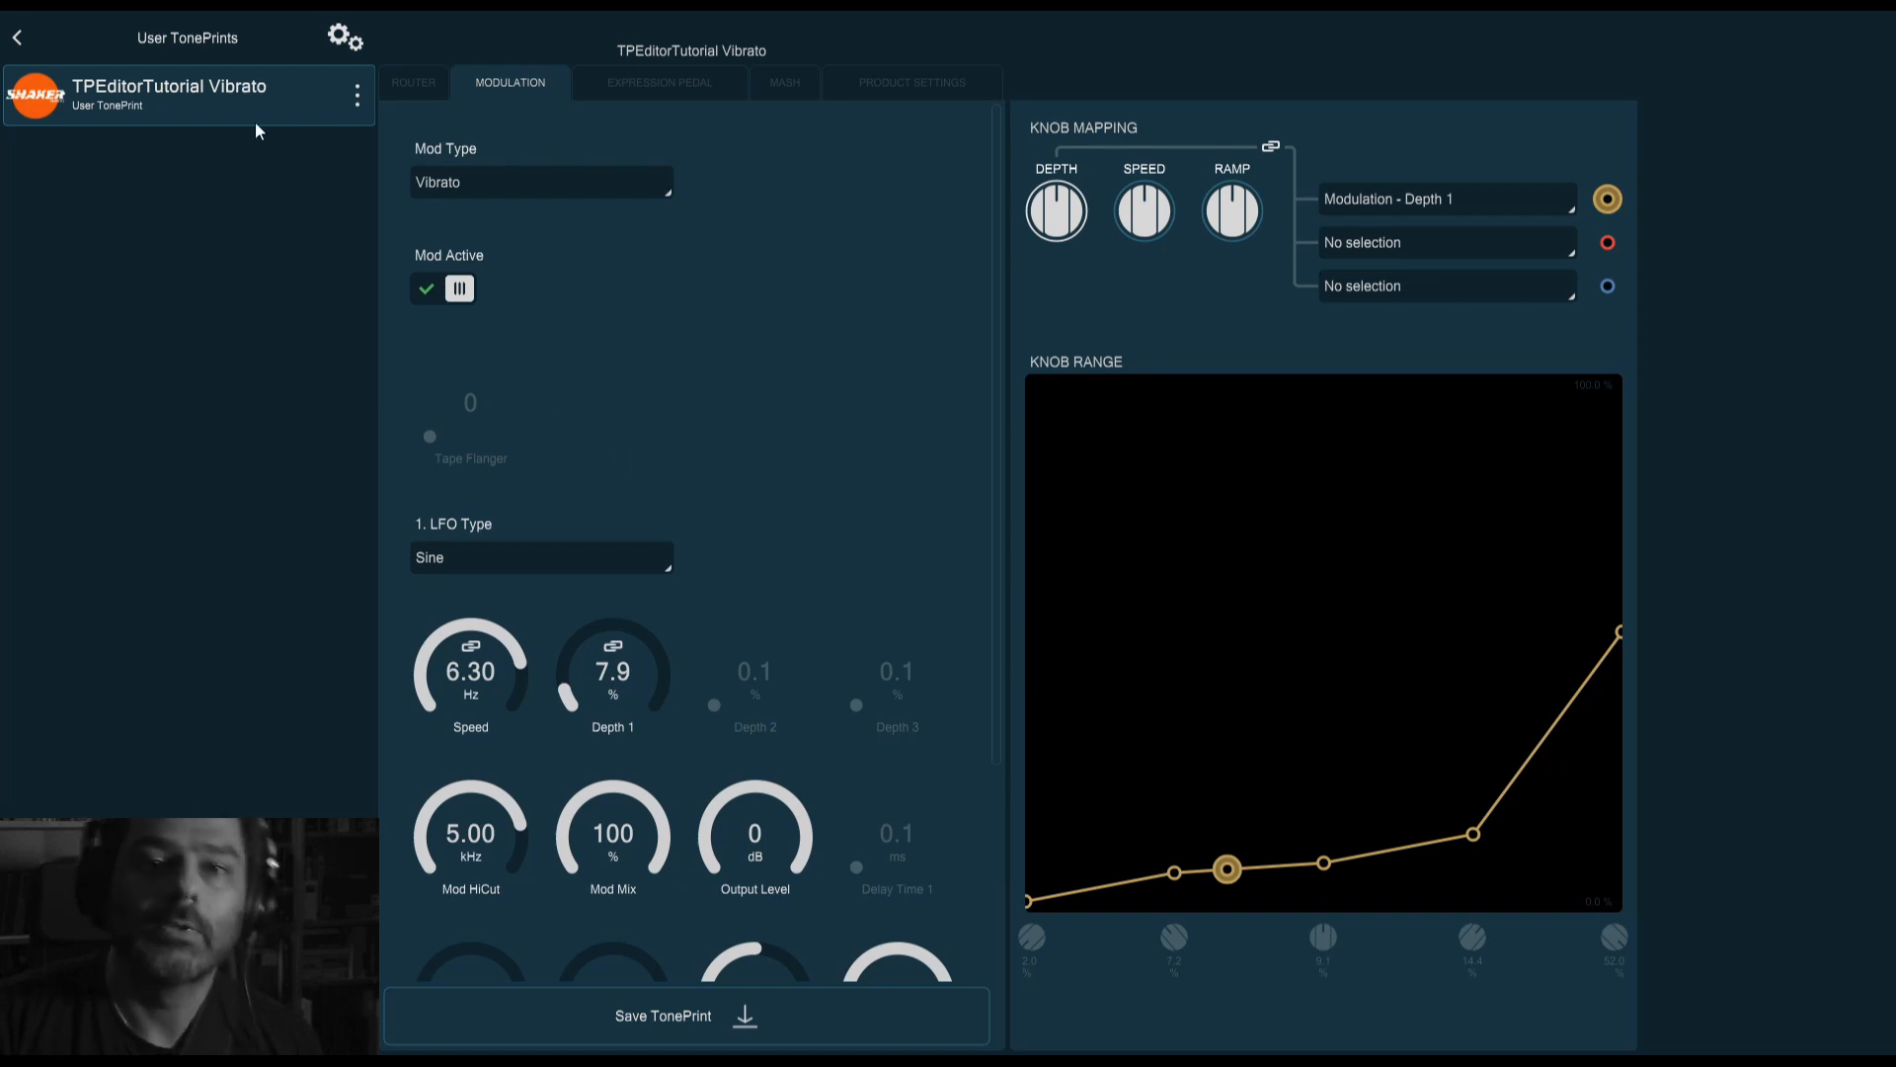
Open the Vortex Flanger TonePrint TPEditor Tutorial for editing and examine its router and modulation parameters
click(18, 37)
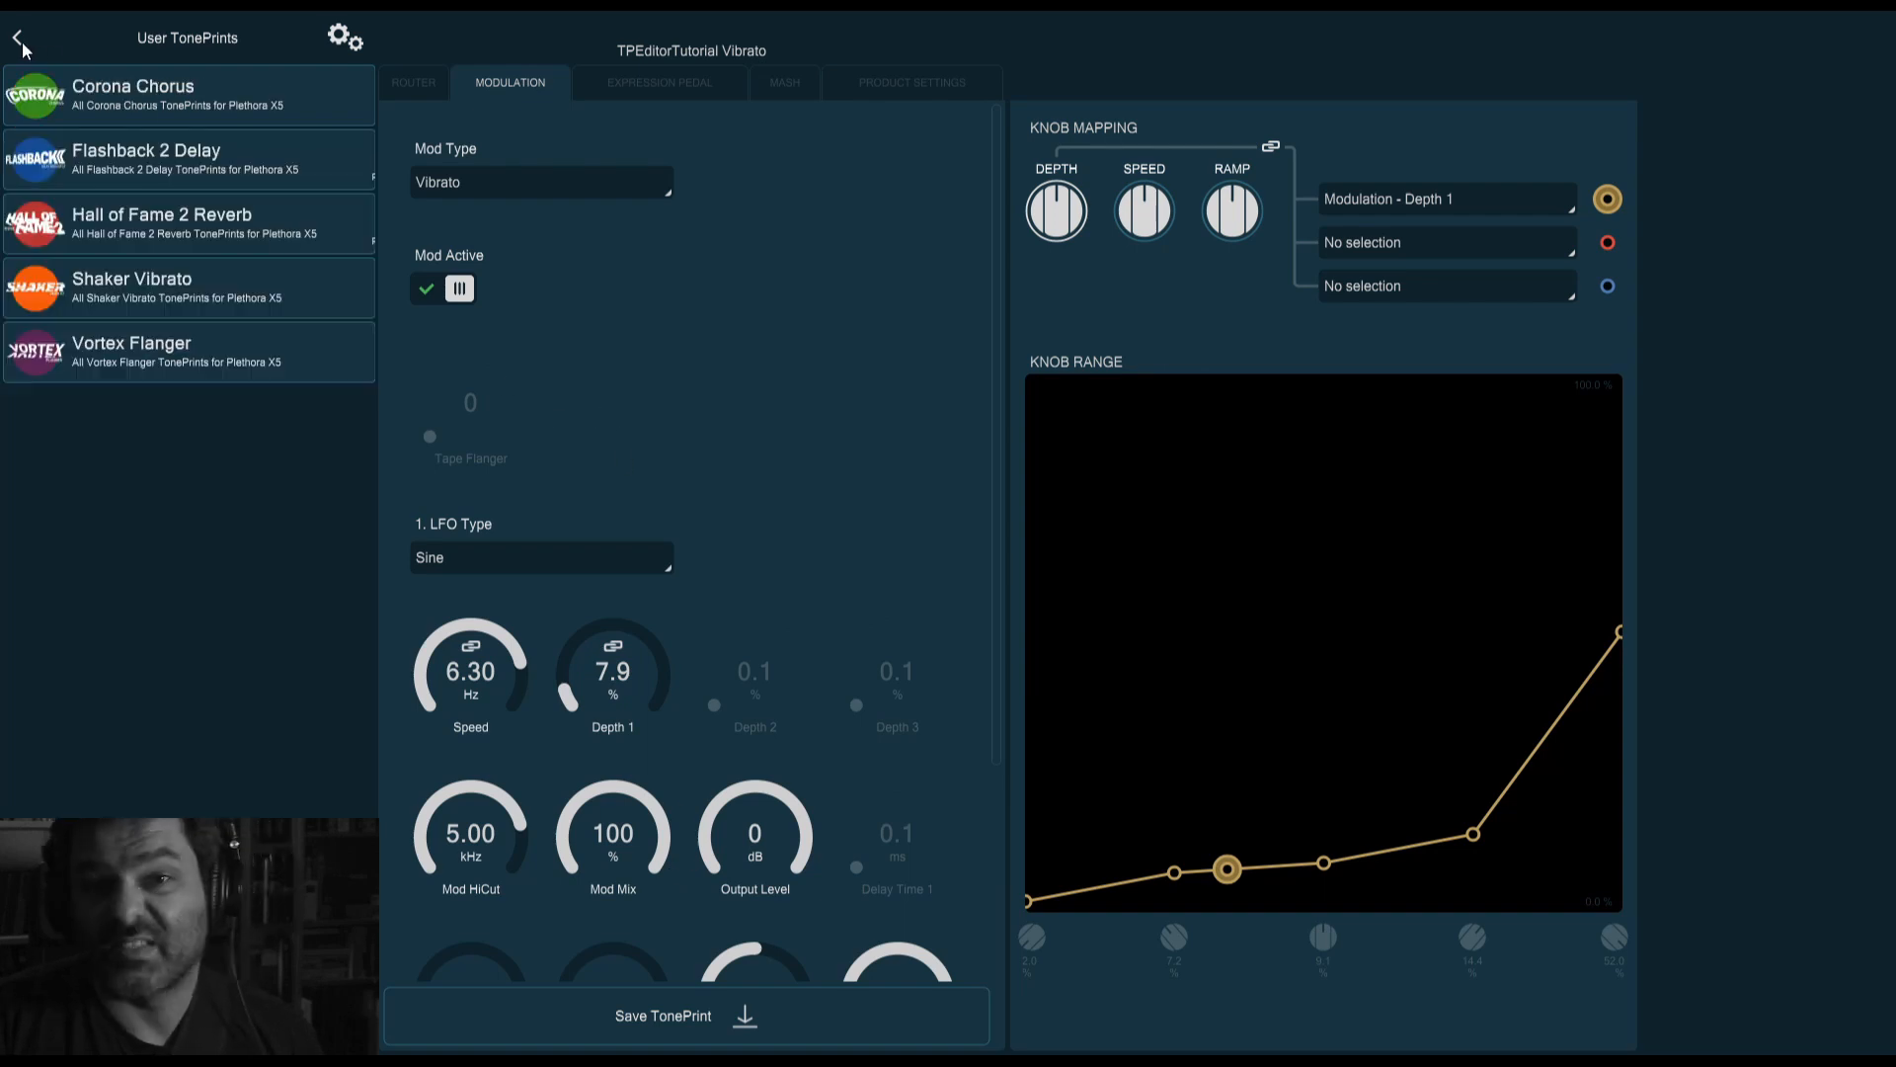
click(115, 352)
click(174, 105)
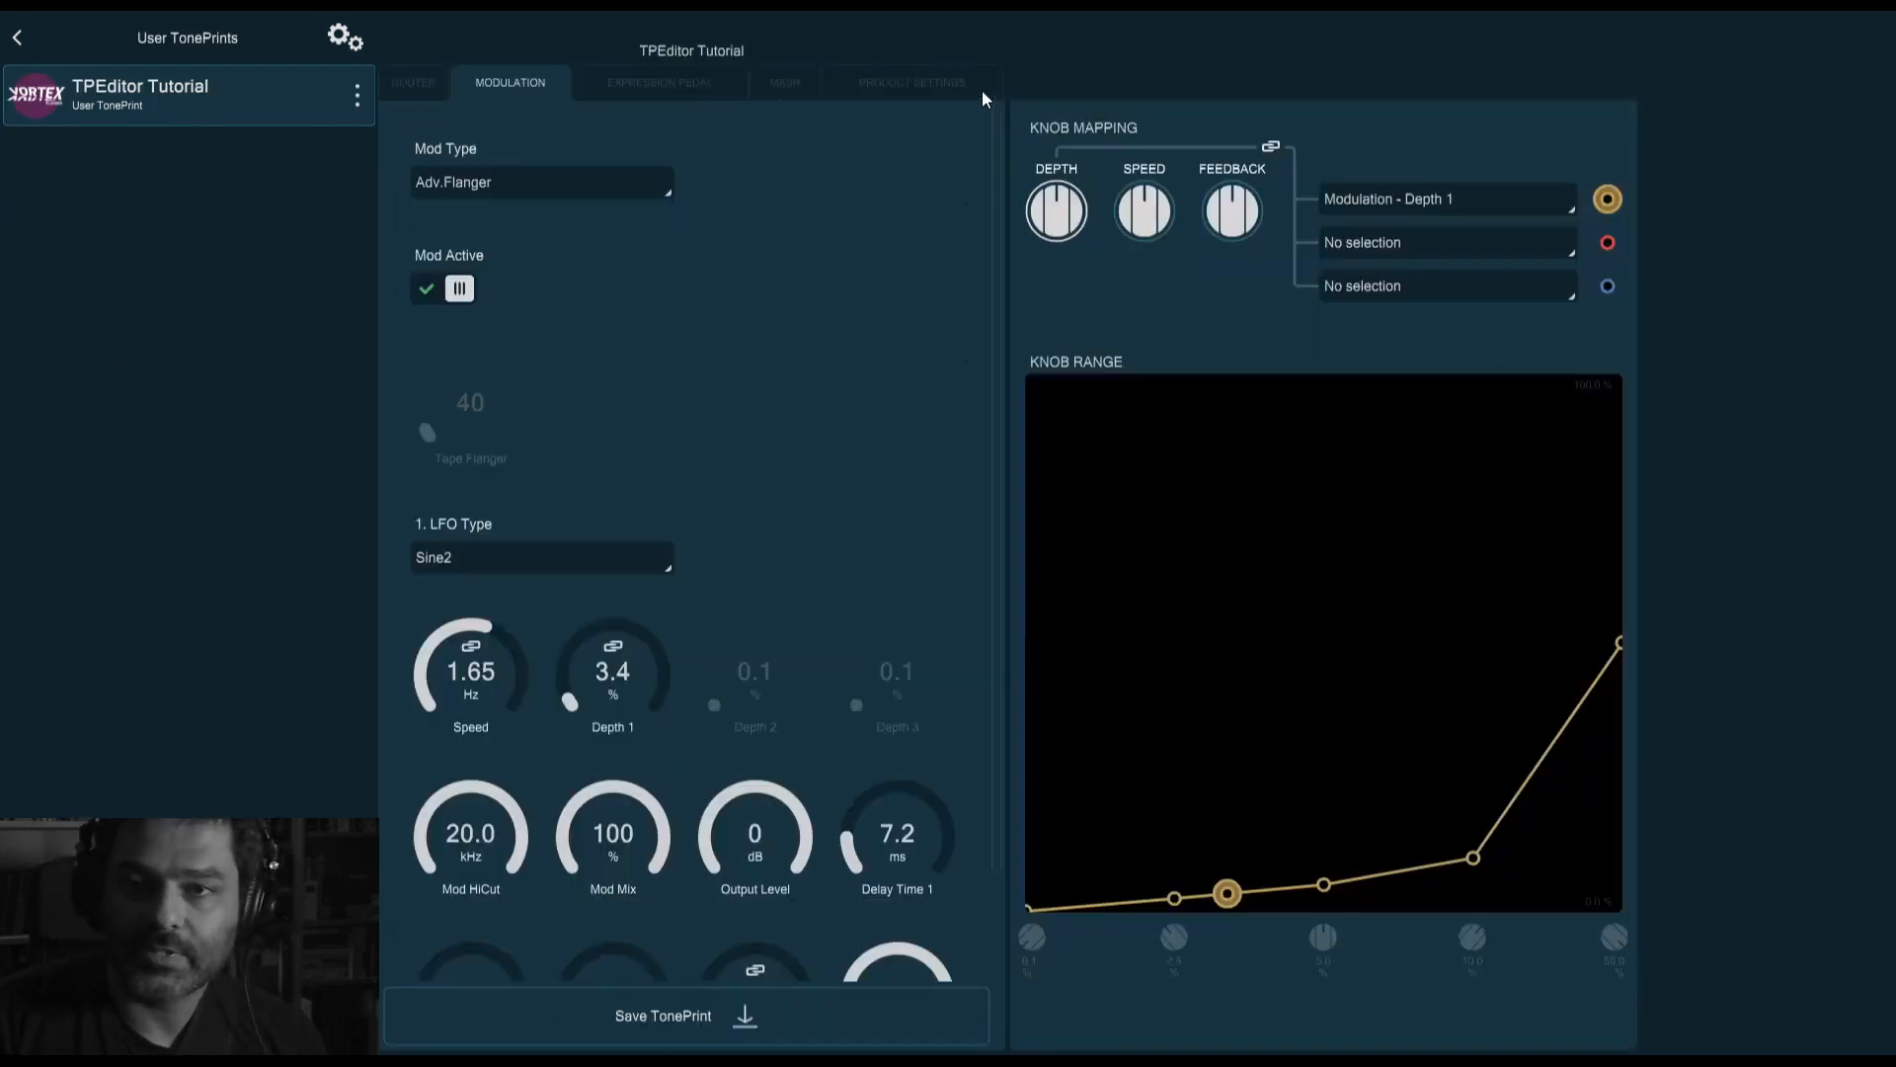
click(415, 83)
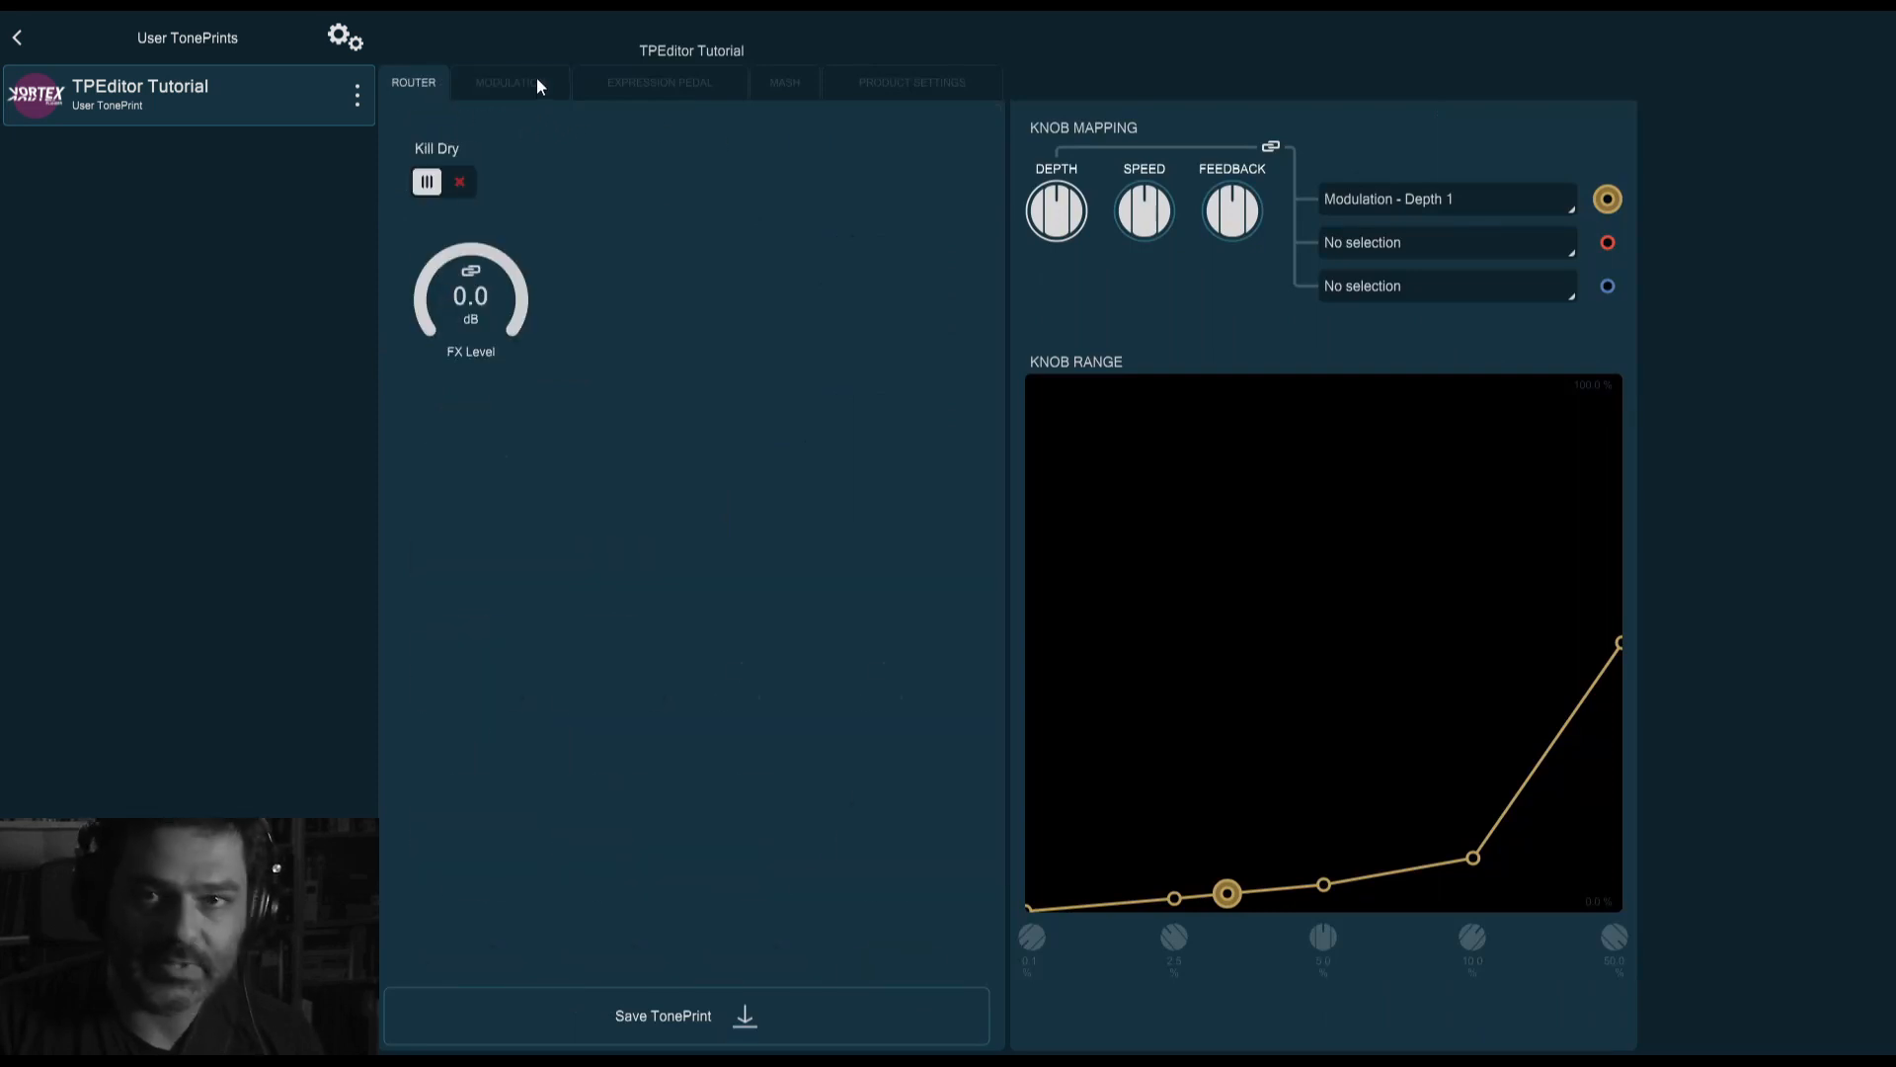
click(508, 83)
scroll(662, 464, down, 1)
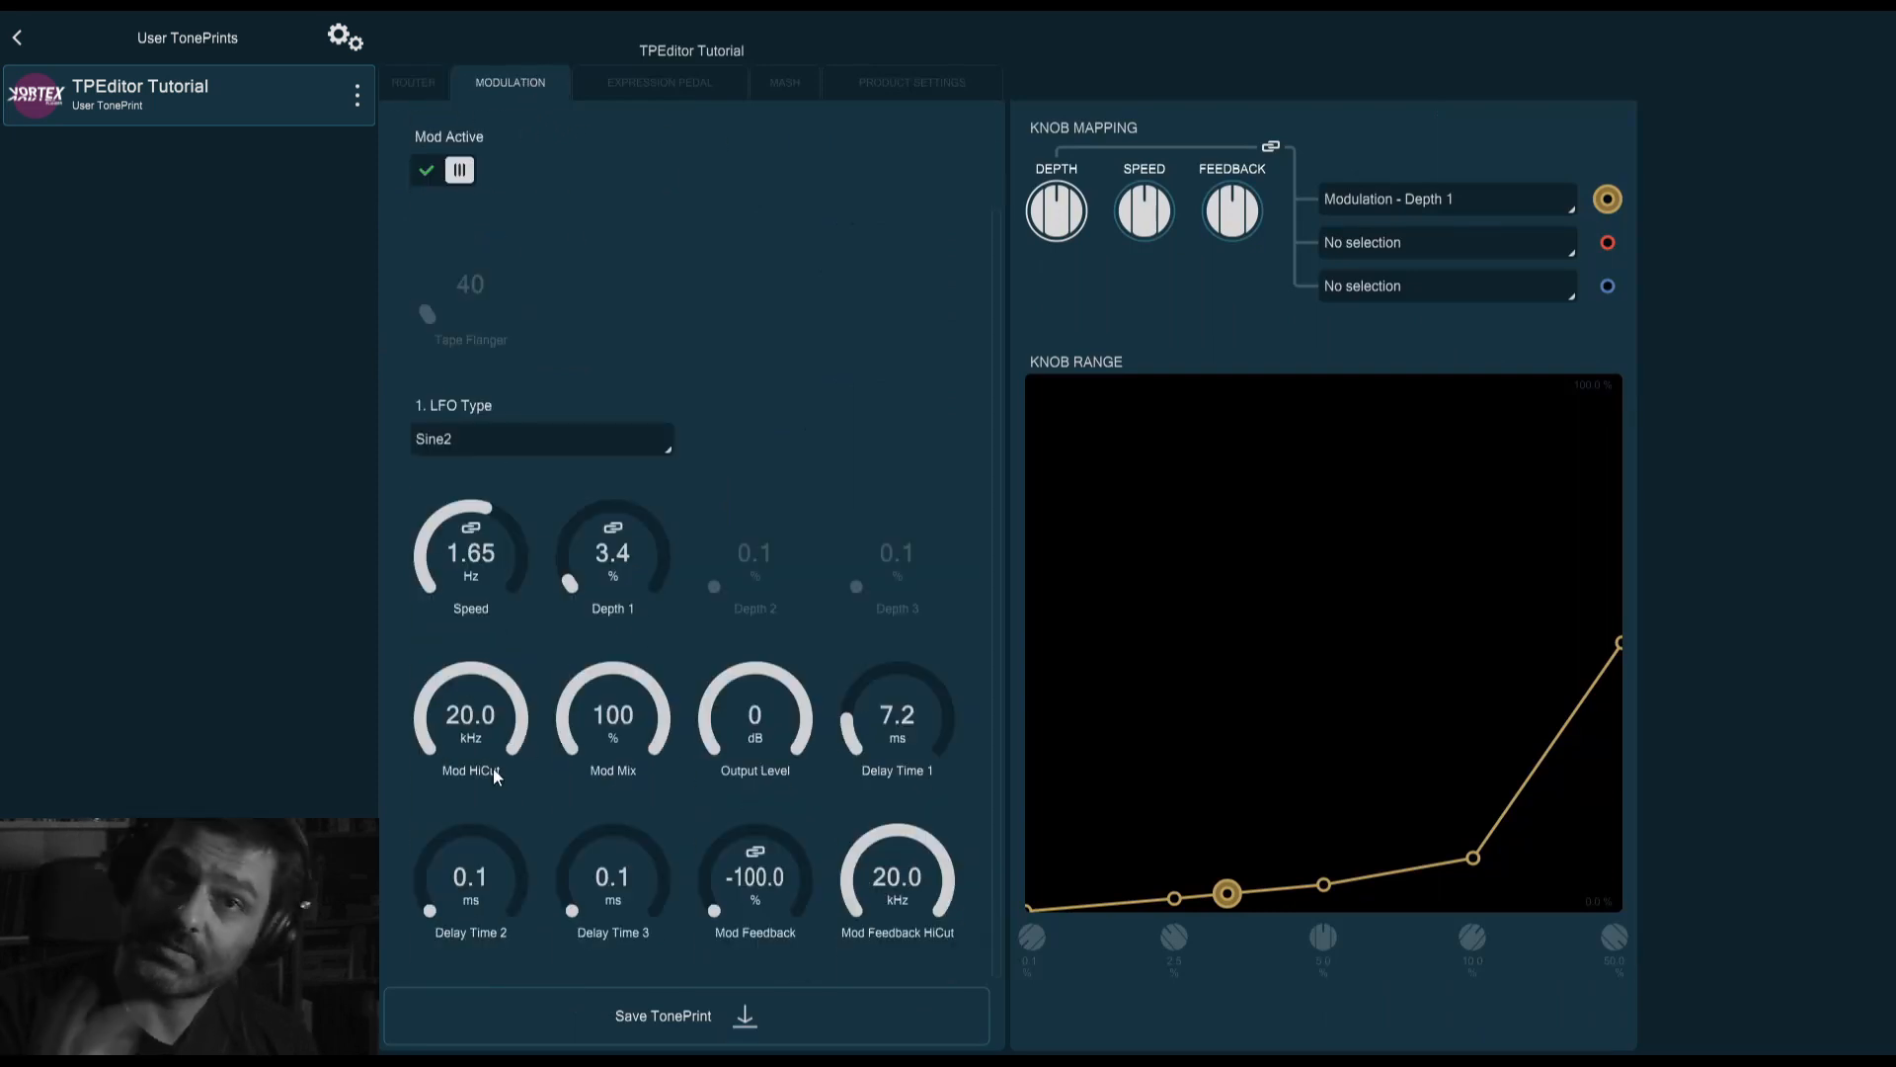
scroll(494, 776, up, 1)
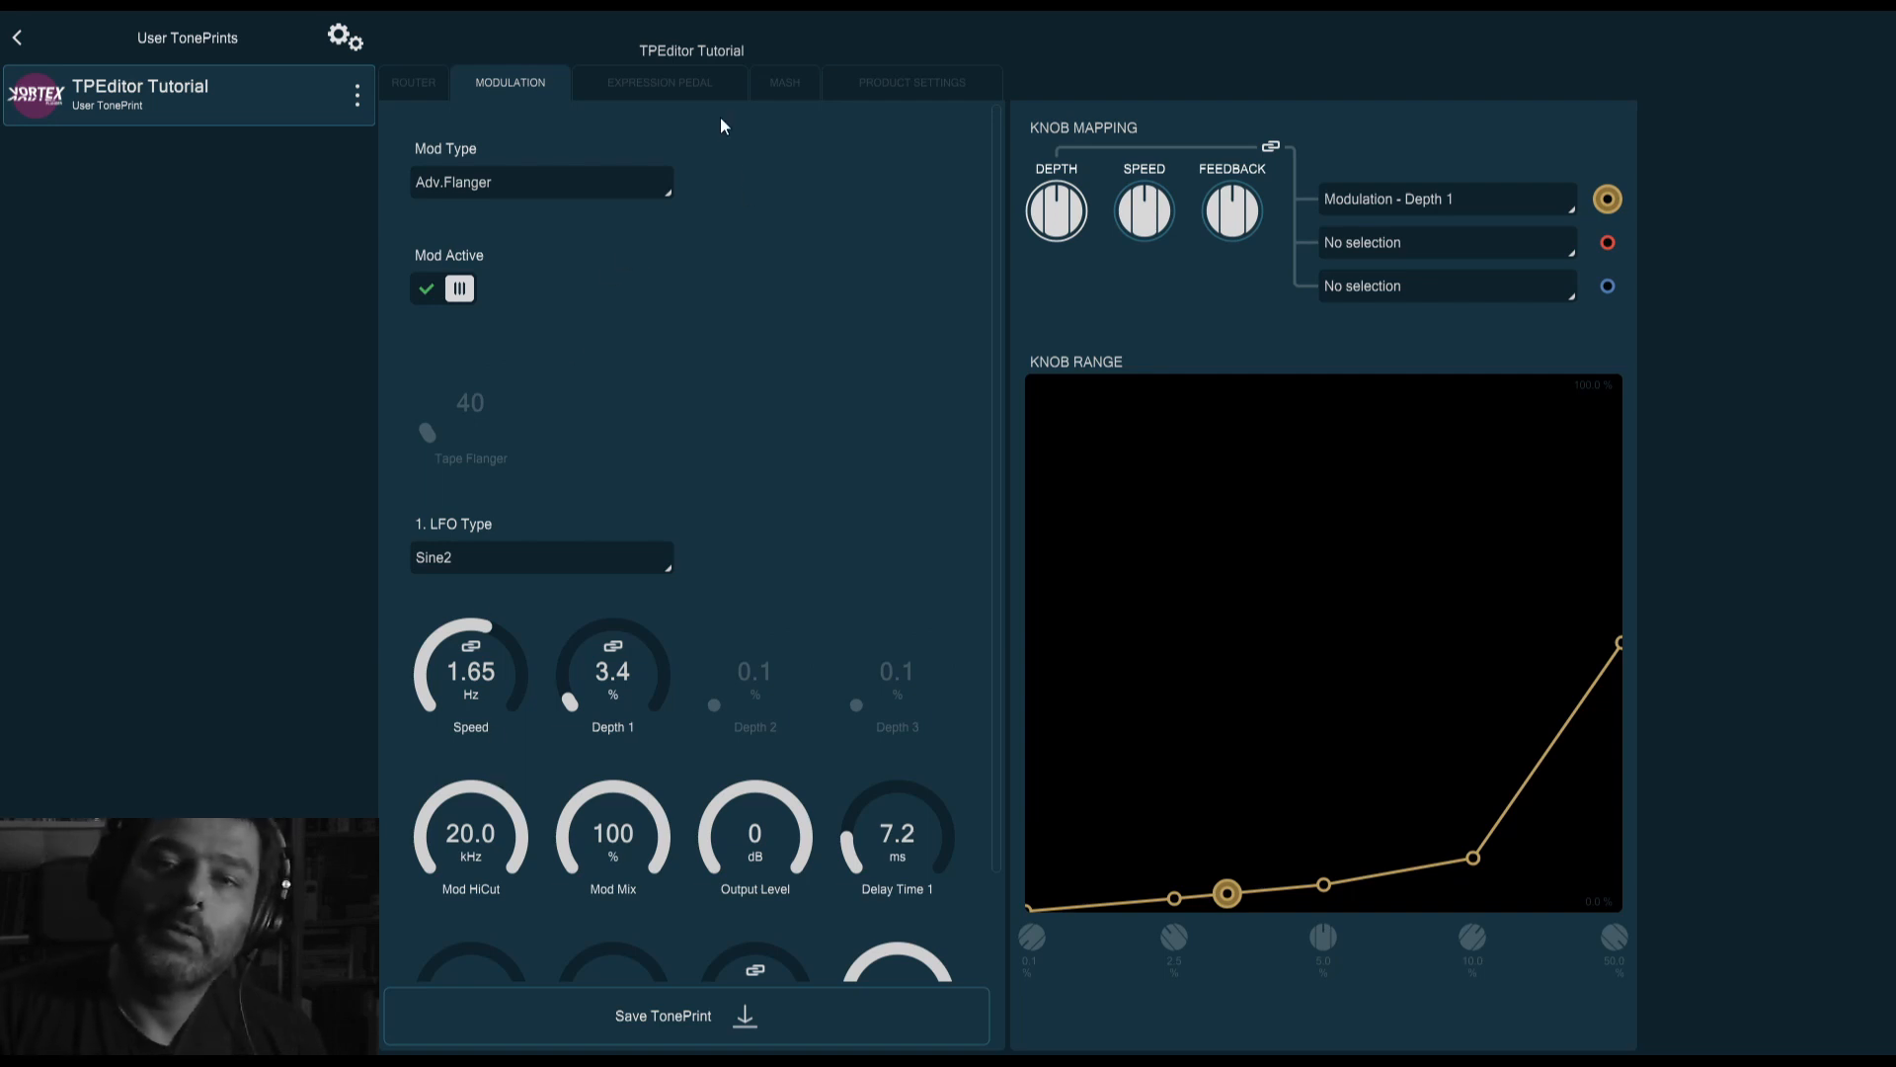
Look through the flanger TonePrint's mash and router pages and return to its modulation parameters
click(737, 87)
click(785, 83)
click(405, 84)
click(511, 83)
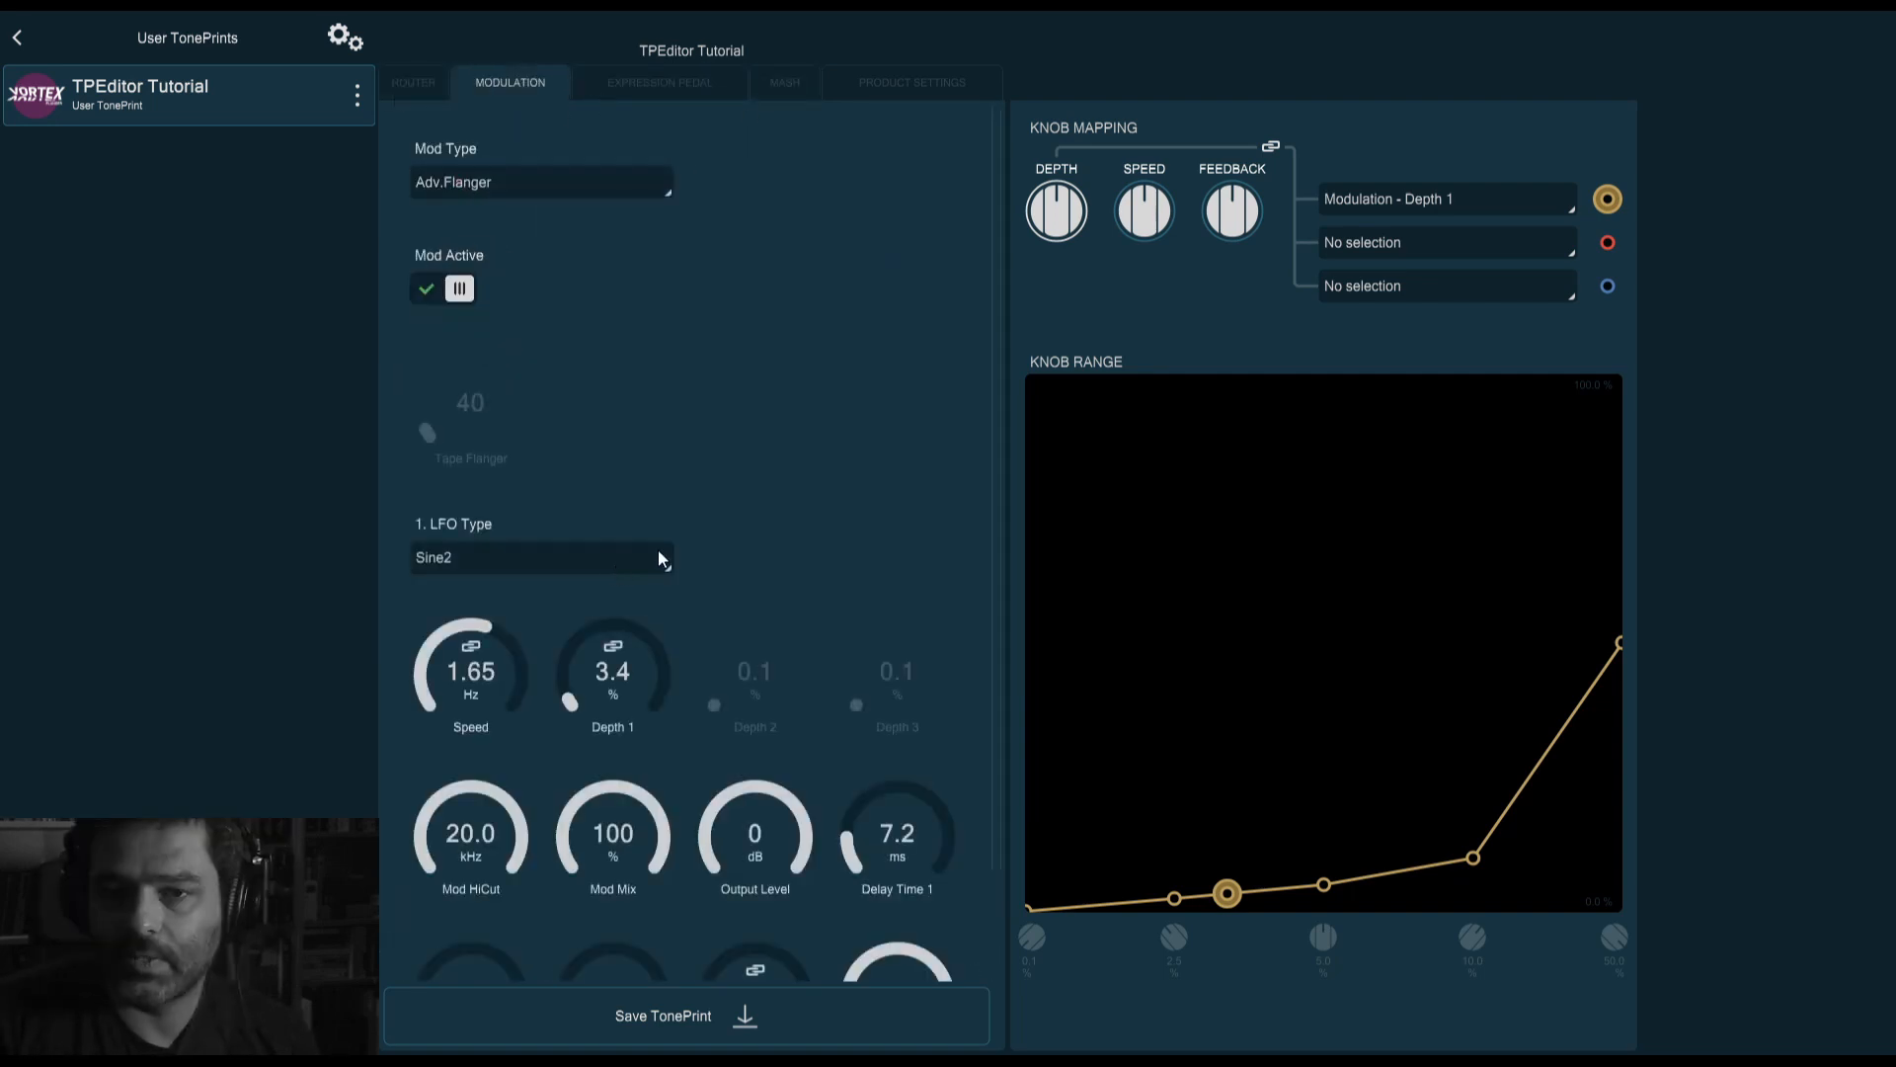
scroll(865, 431, down, 1)
scroll(865, 431, up, 1)
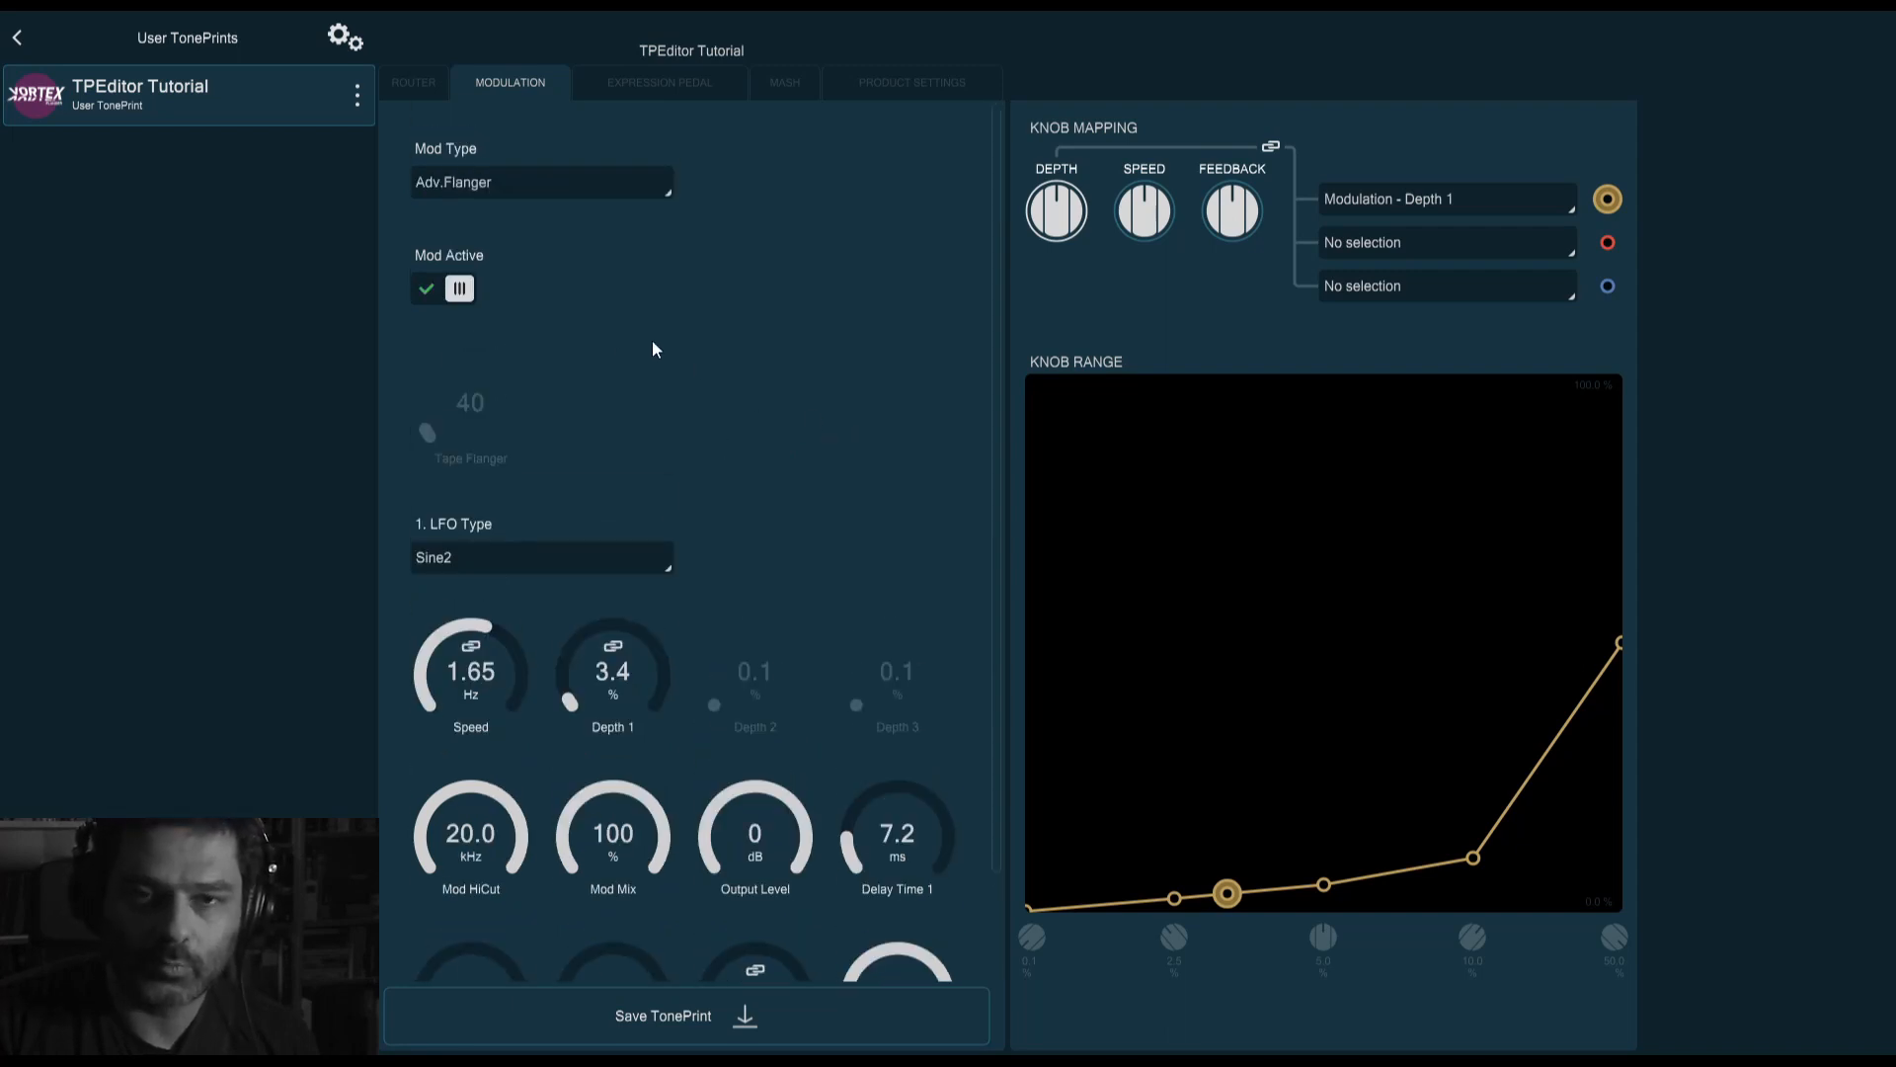
Open the Flashback 2 Delay TonePrint TPEditor Tutorial FBII for editing and examine its modulation parameters
click(17, 45)
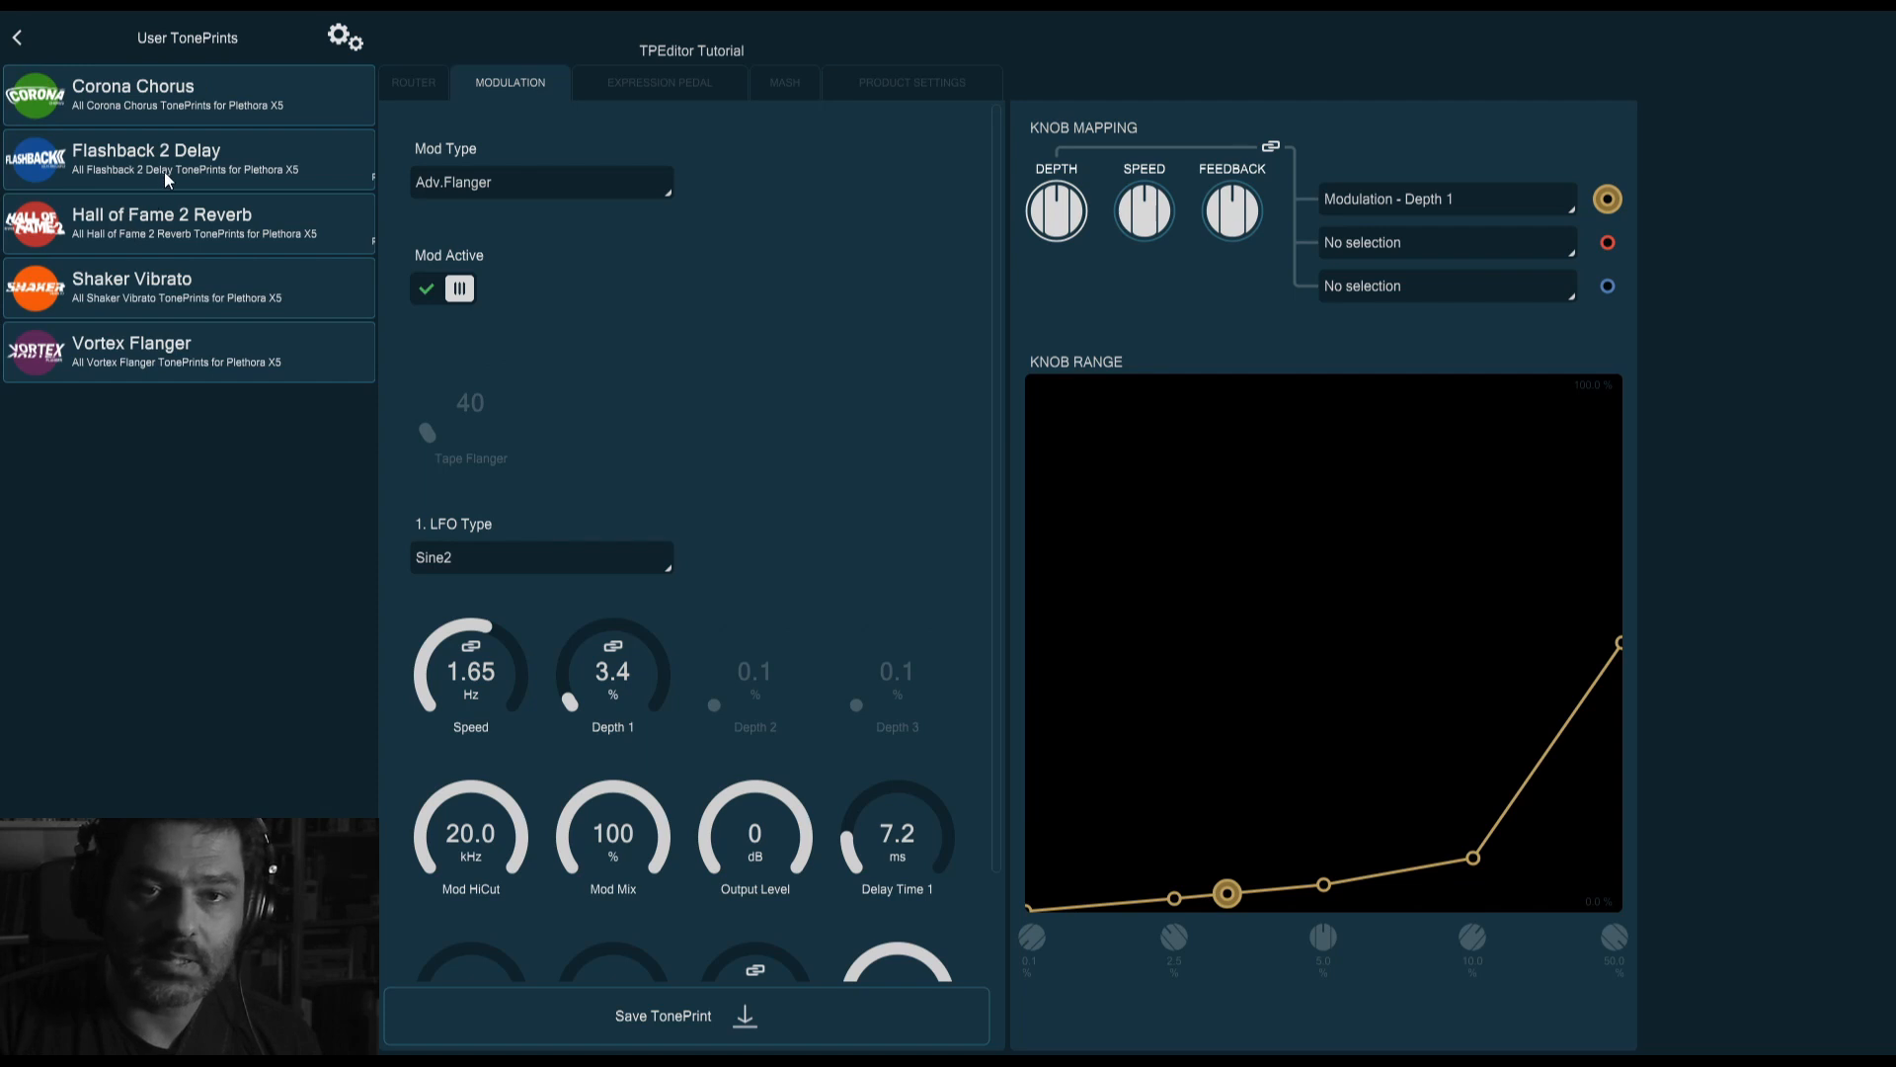
click(169, 180)
click(229, 97)
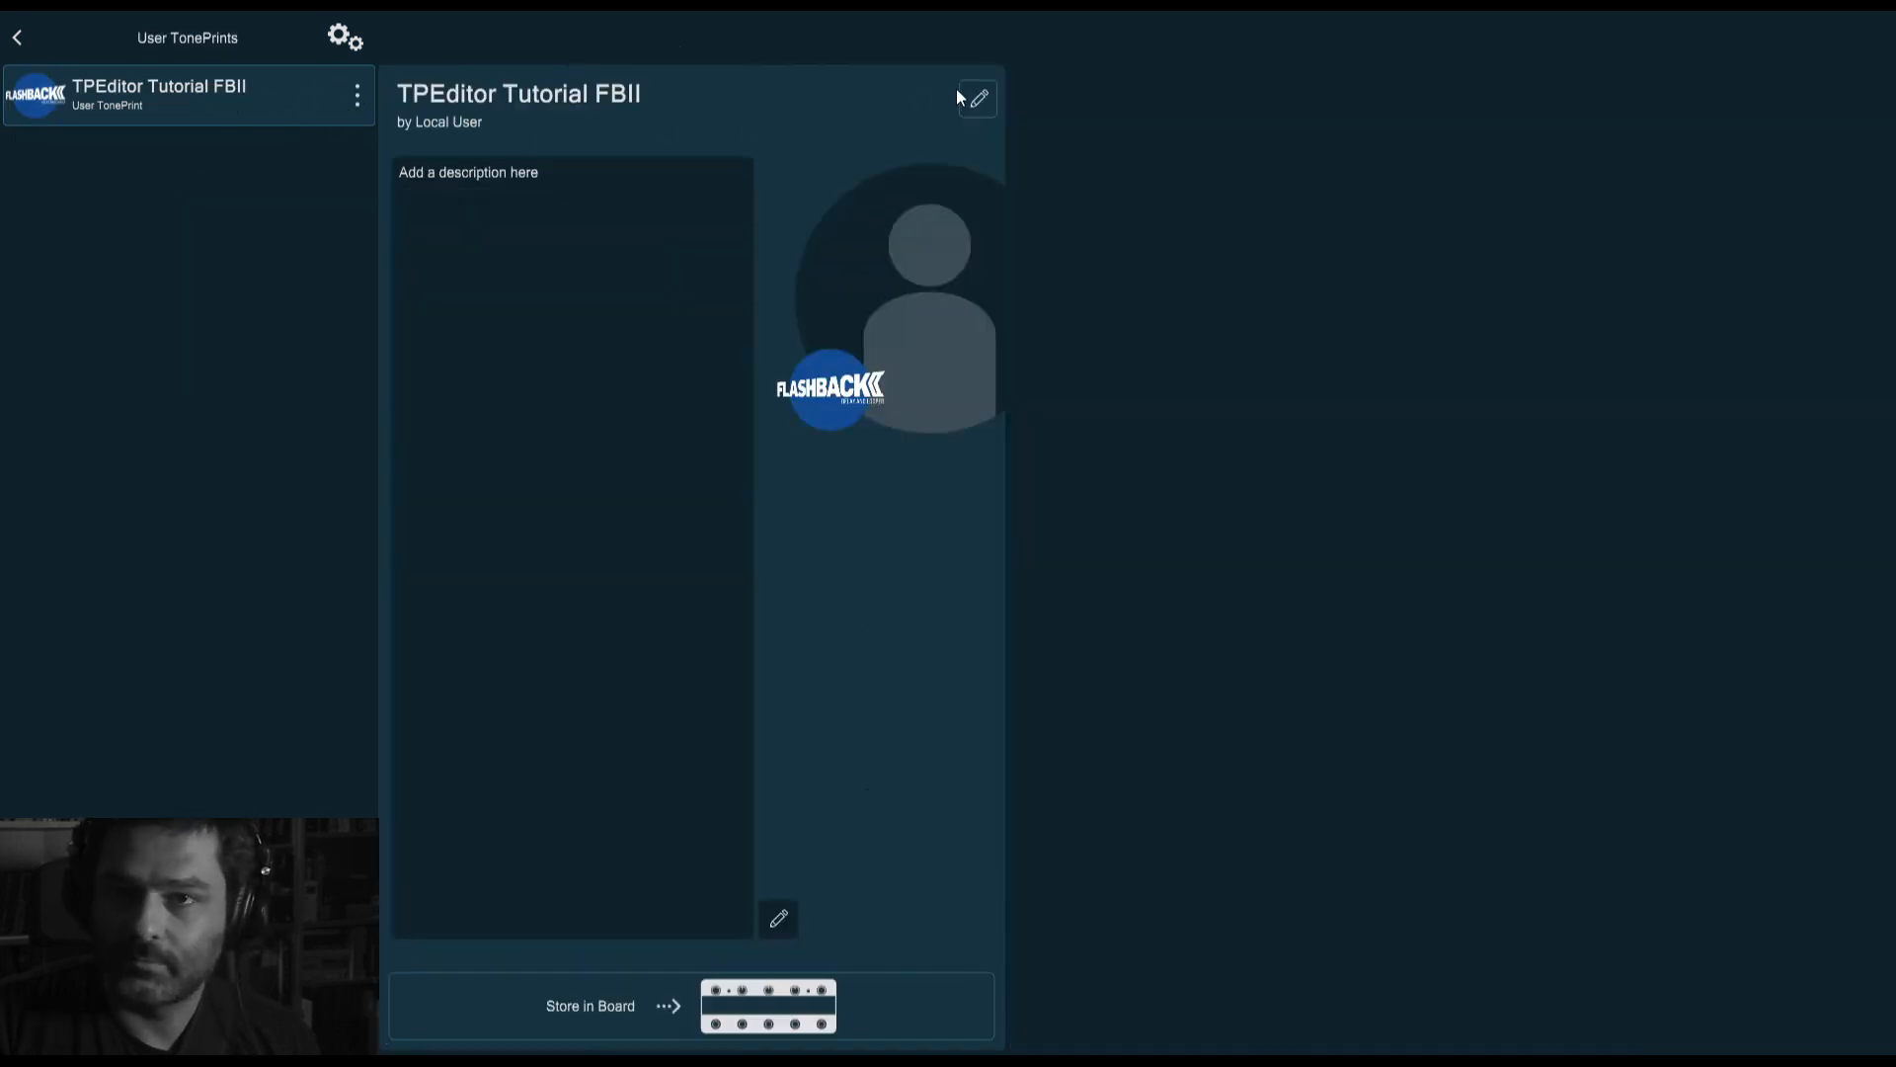
click(976, 96)
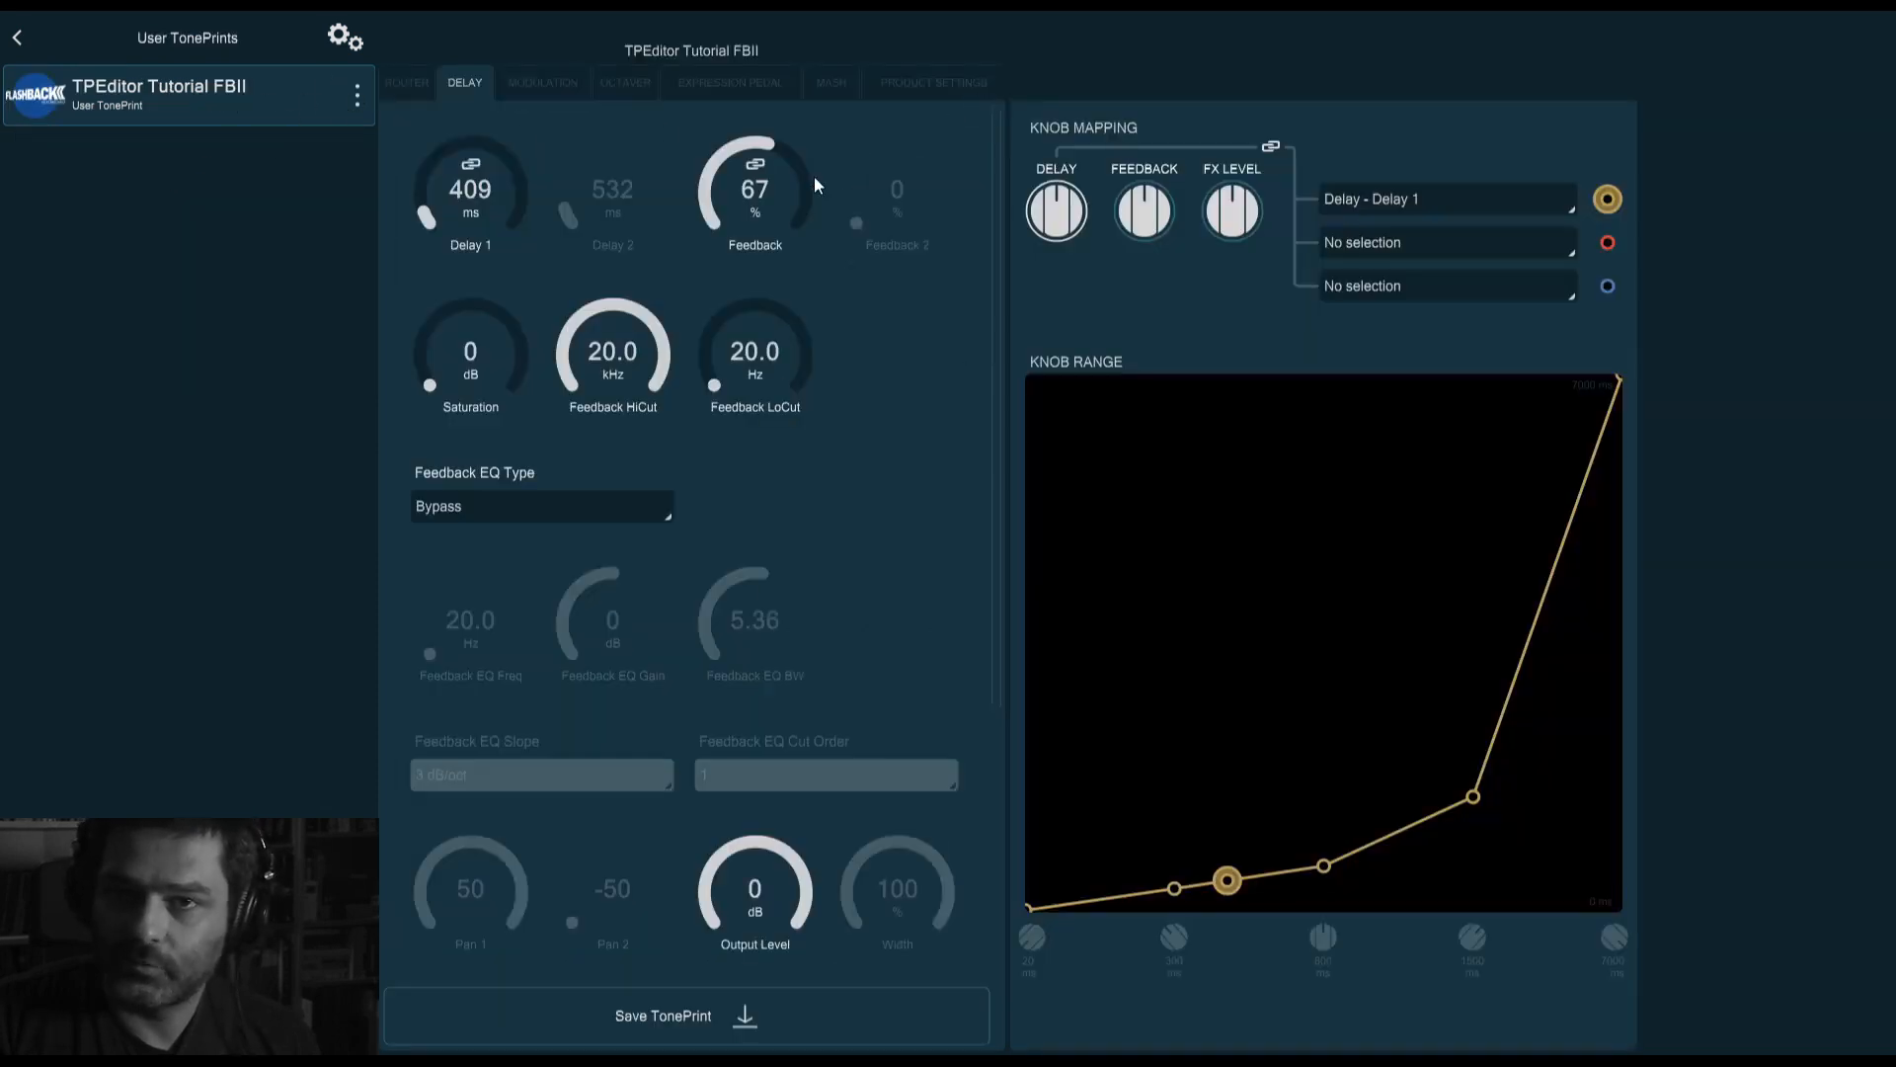
click(527, 86)
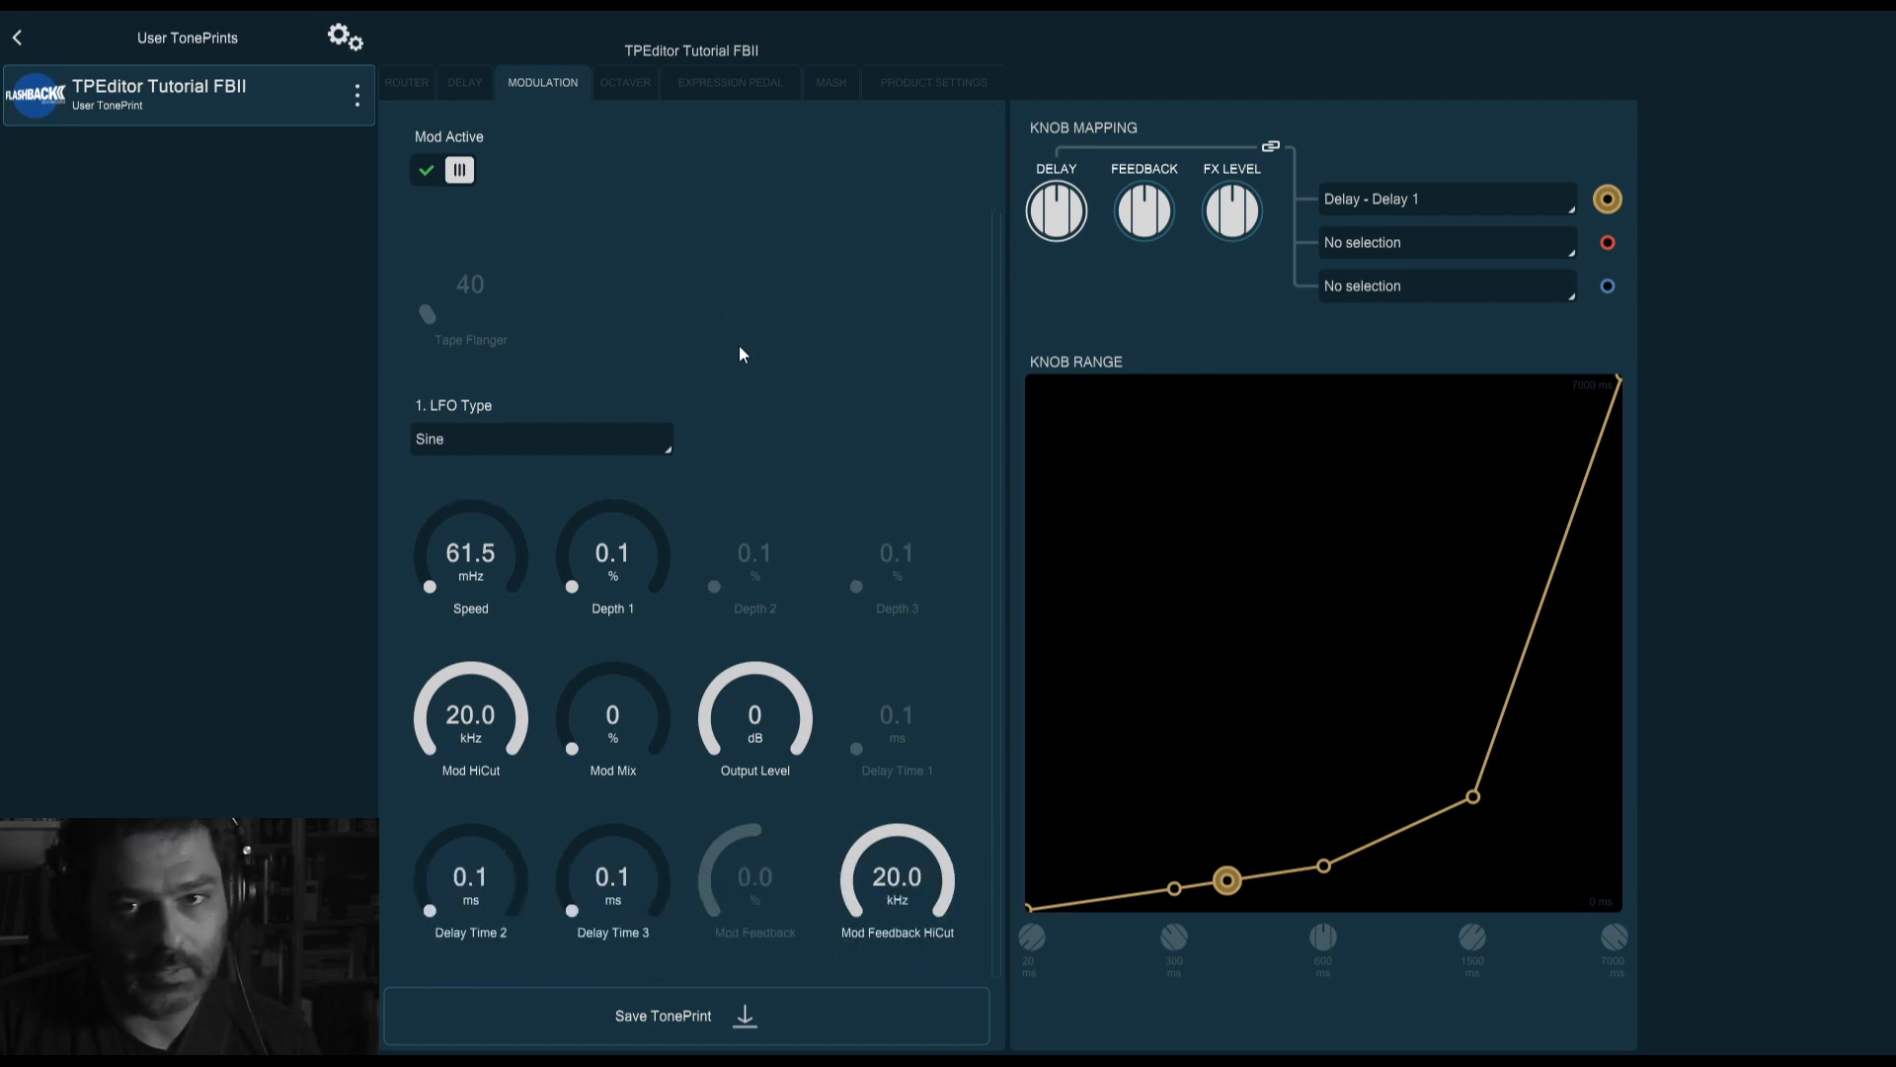
scroll(743, 354, up, 2)
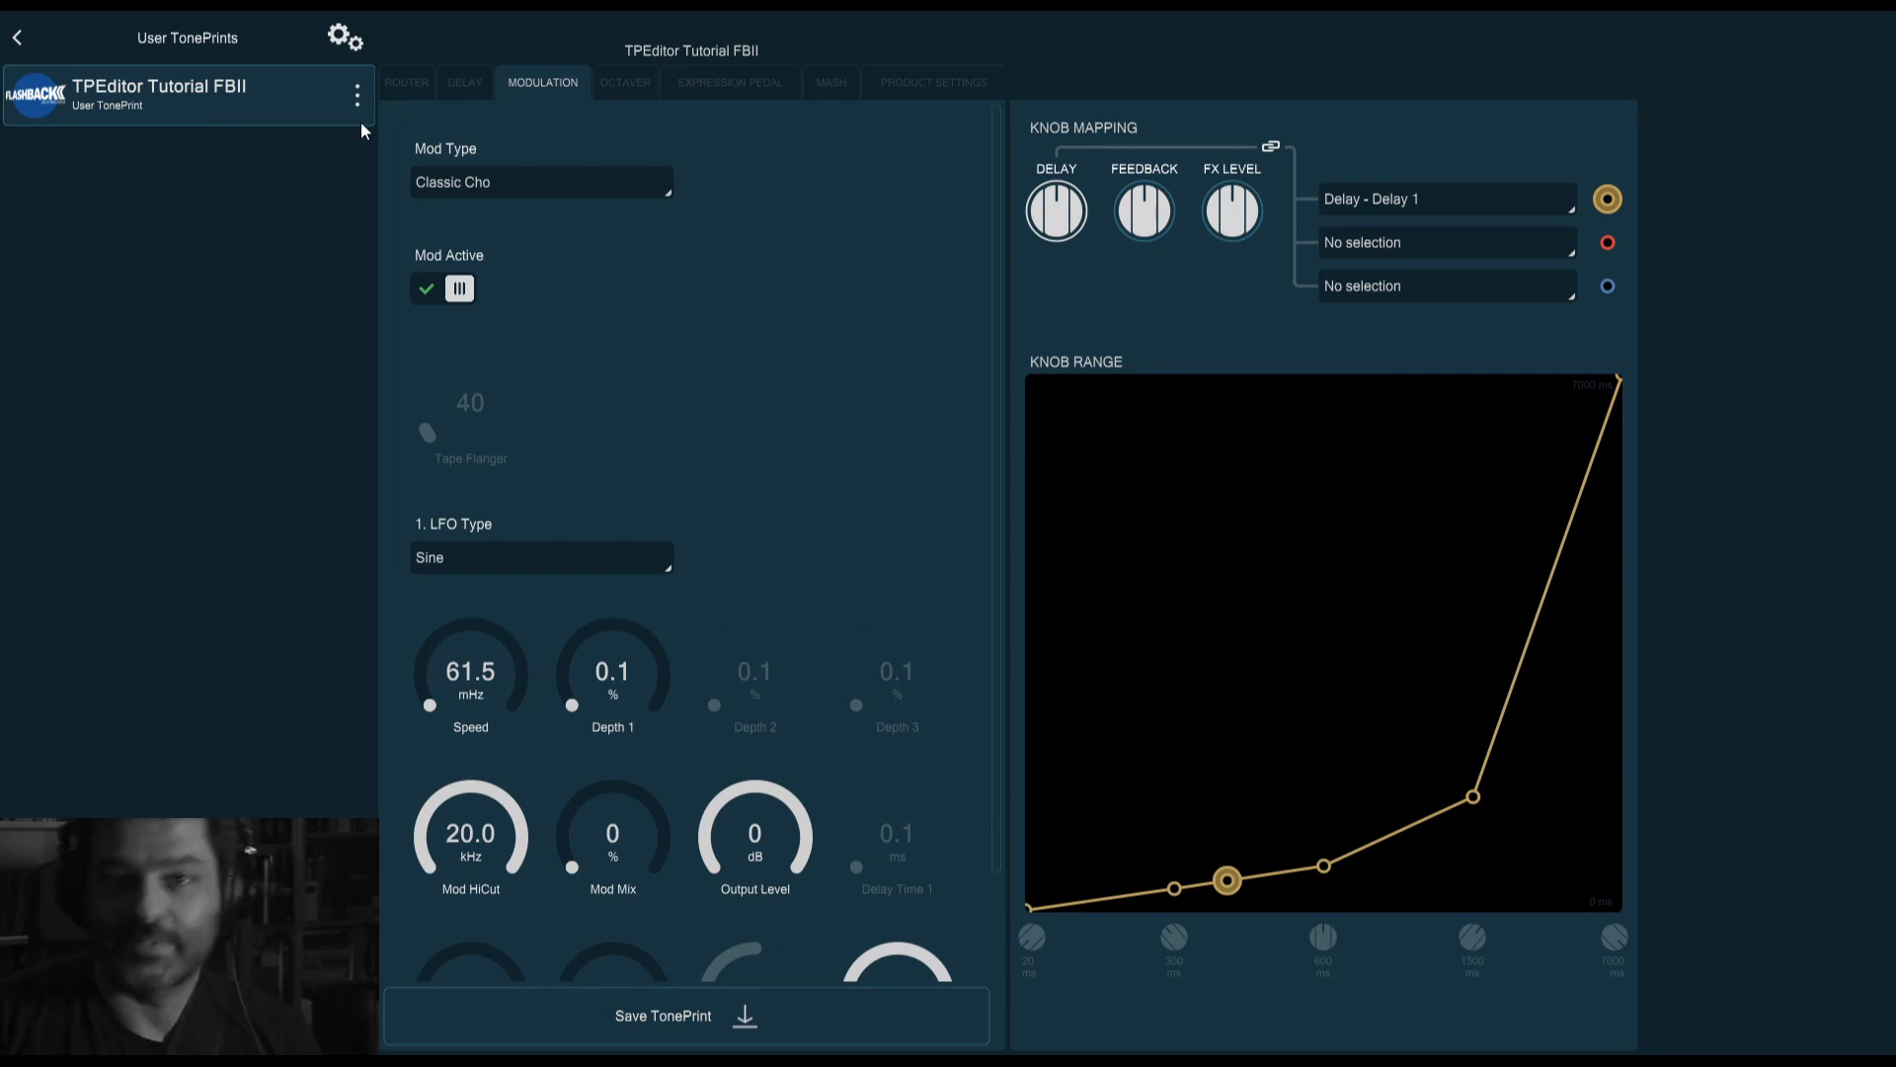
Set the delay's Delay 1 to 0 ms and Feedback to 0 %, and check the router settings
click(454, 81)
drag(467, 173, 625, 301)
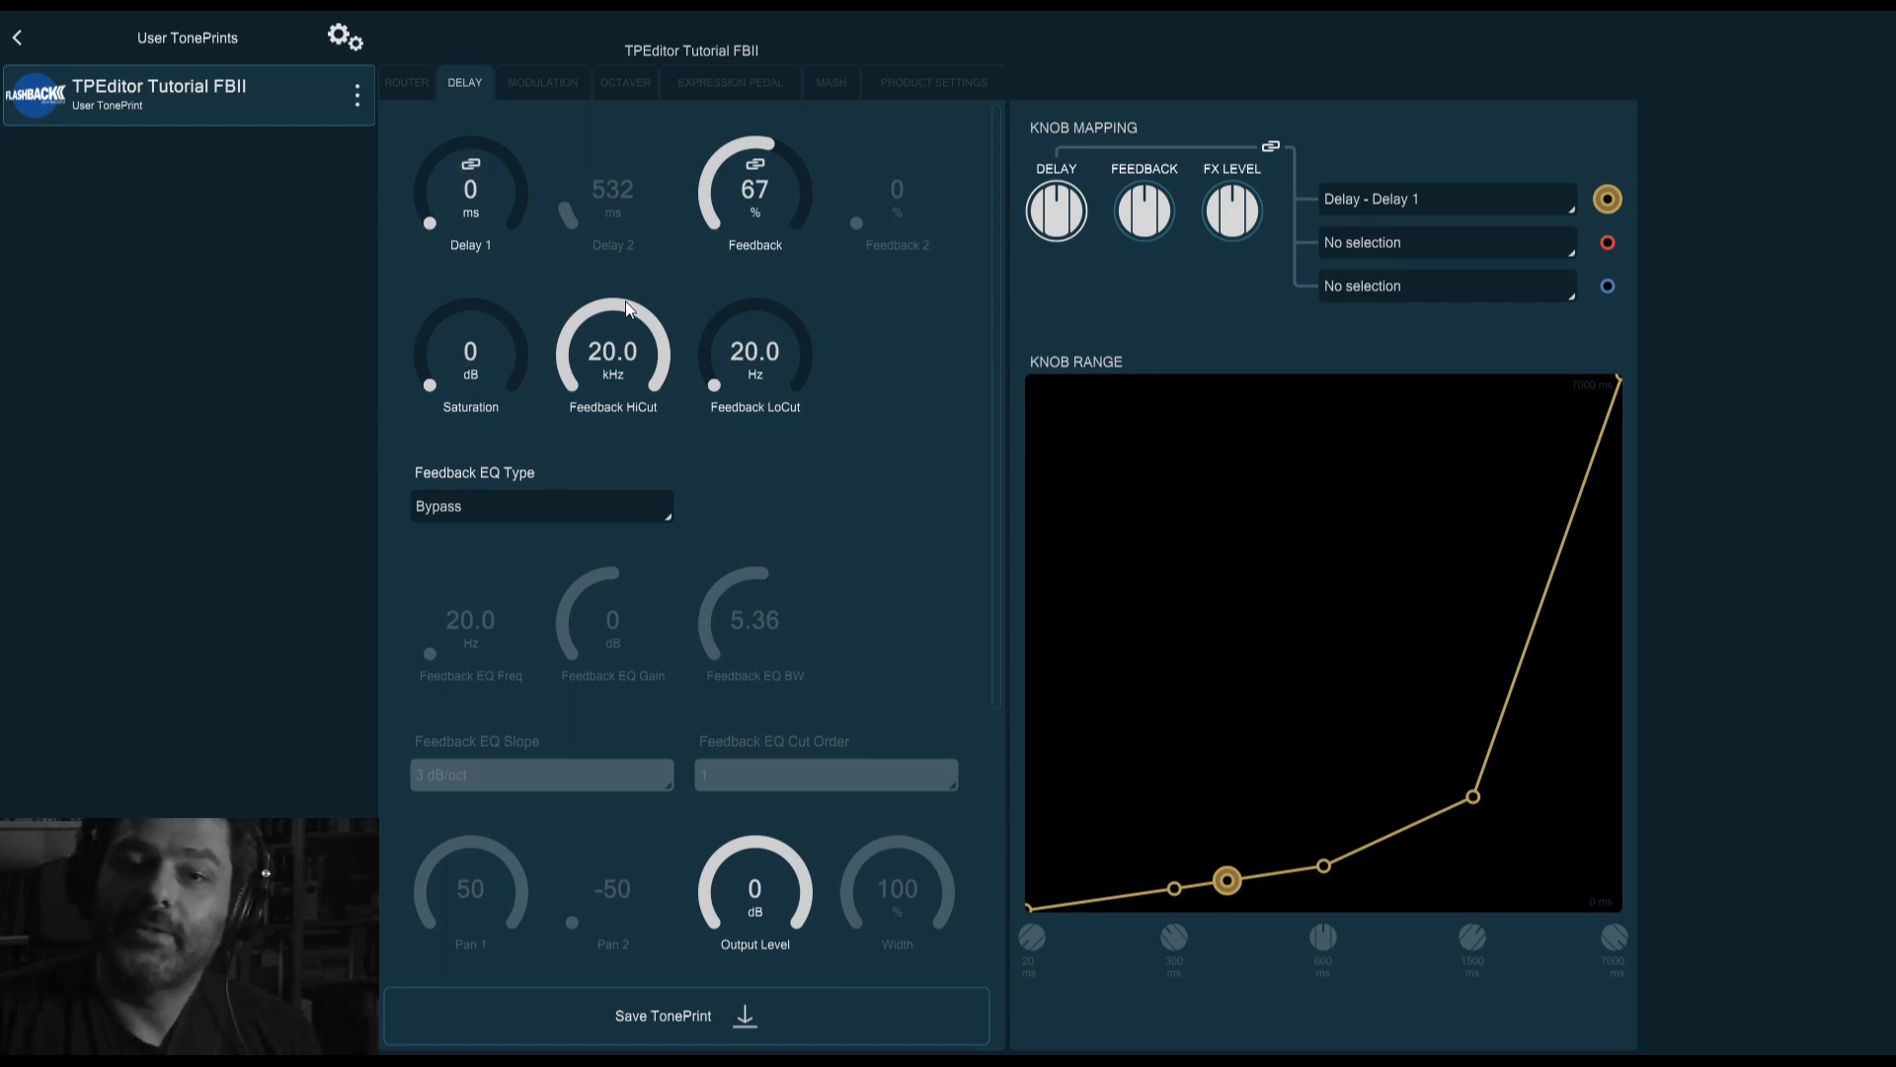
drag(774, 211, 572, 292)
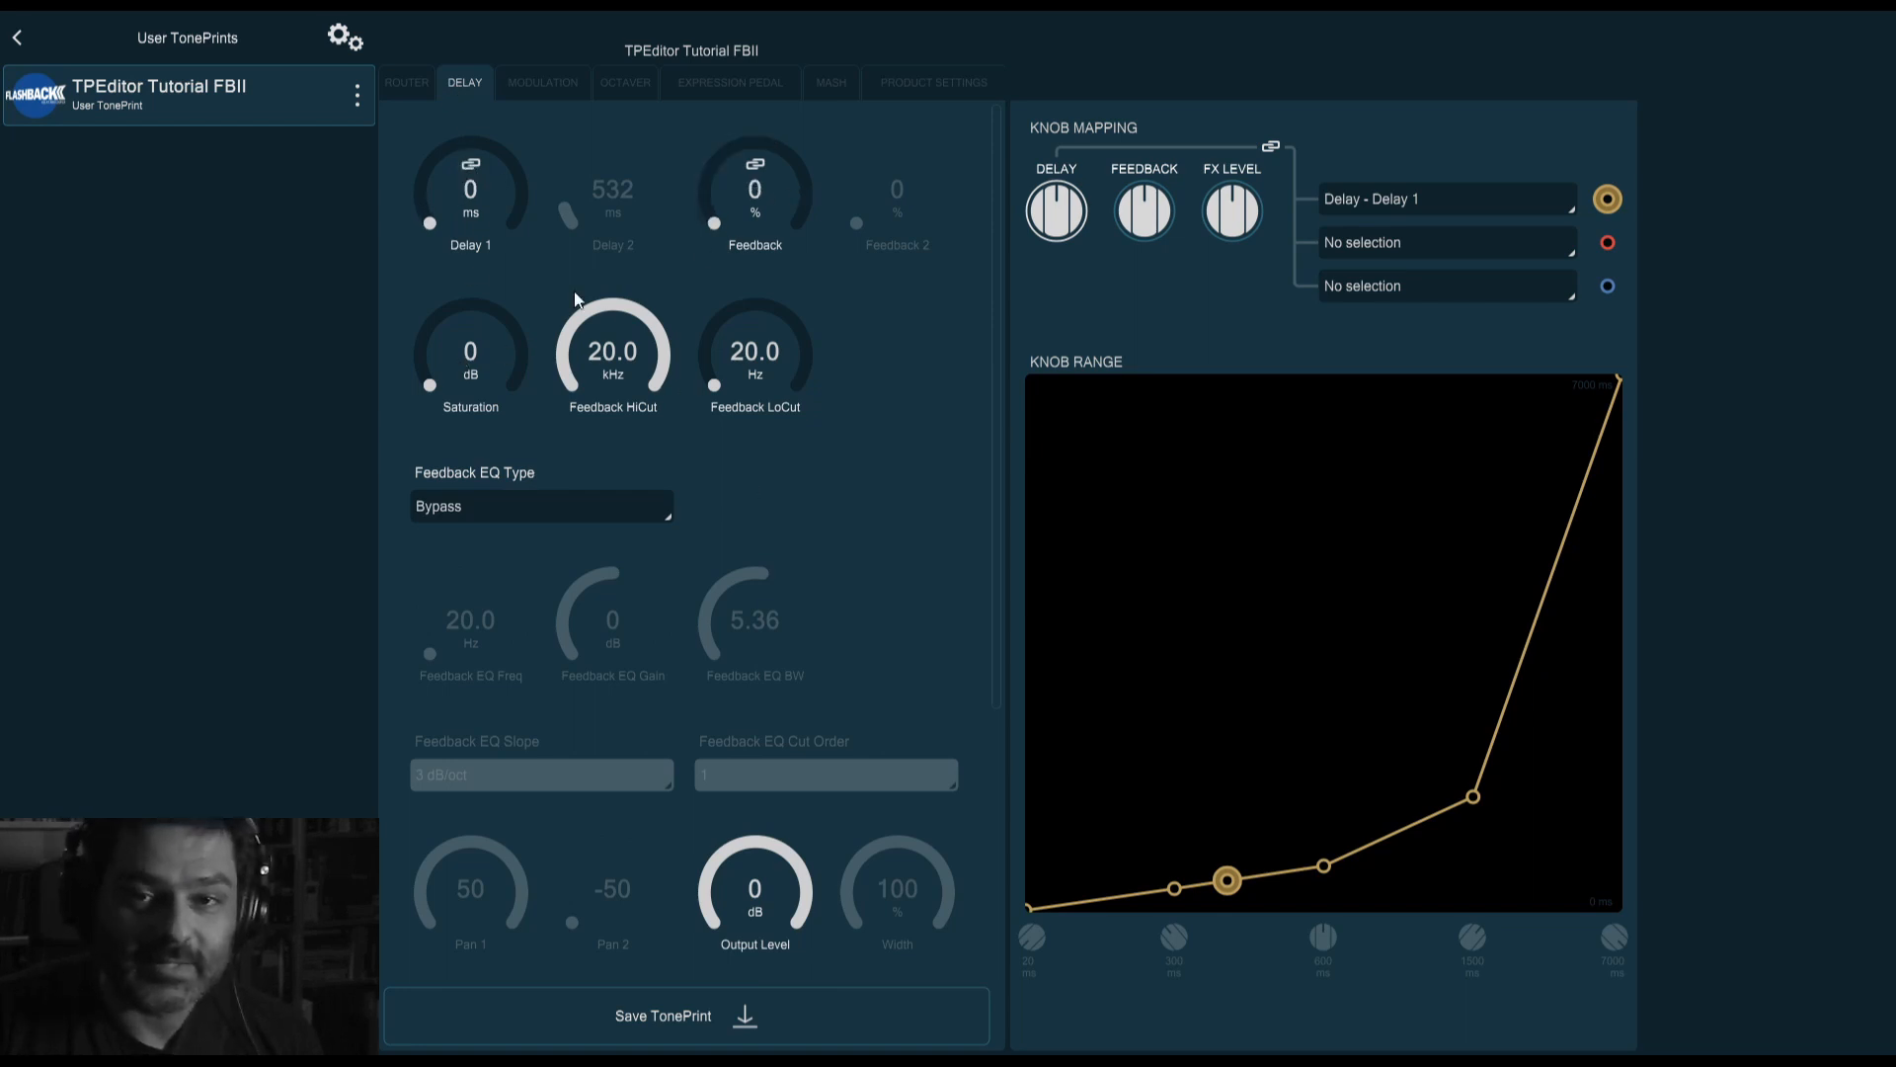
click(403, 85)
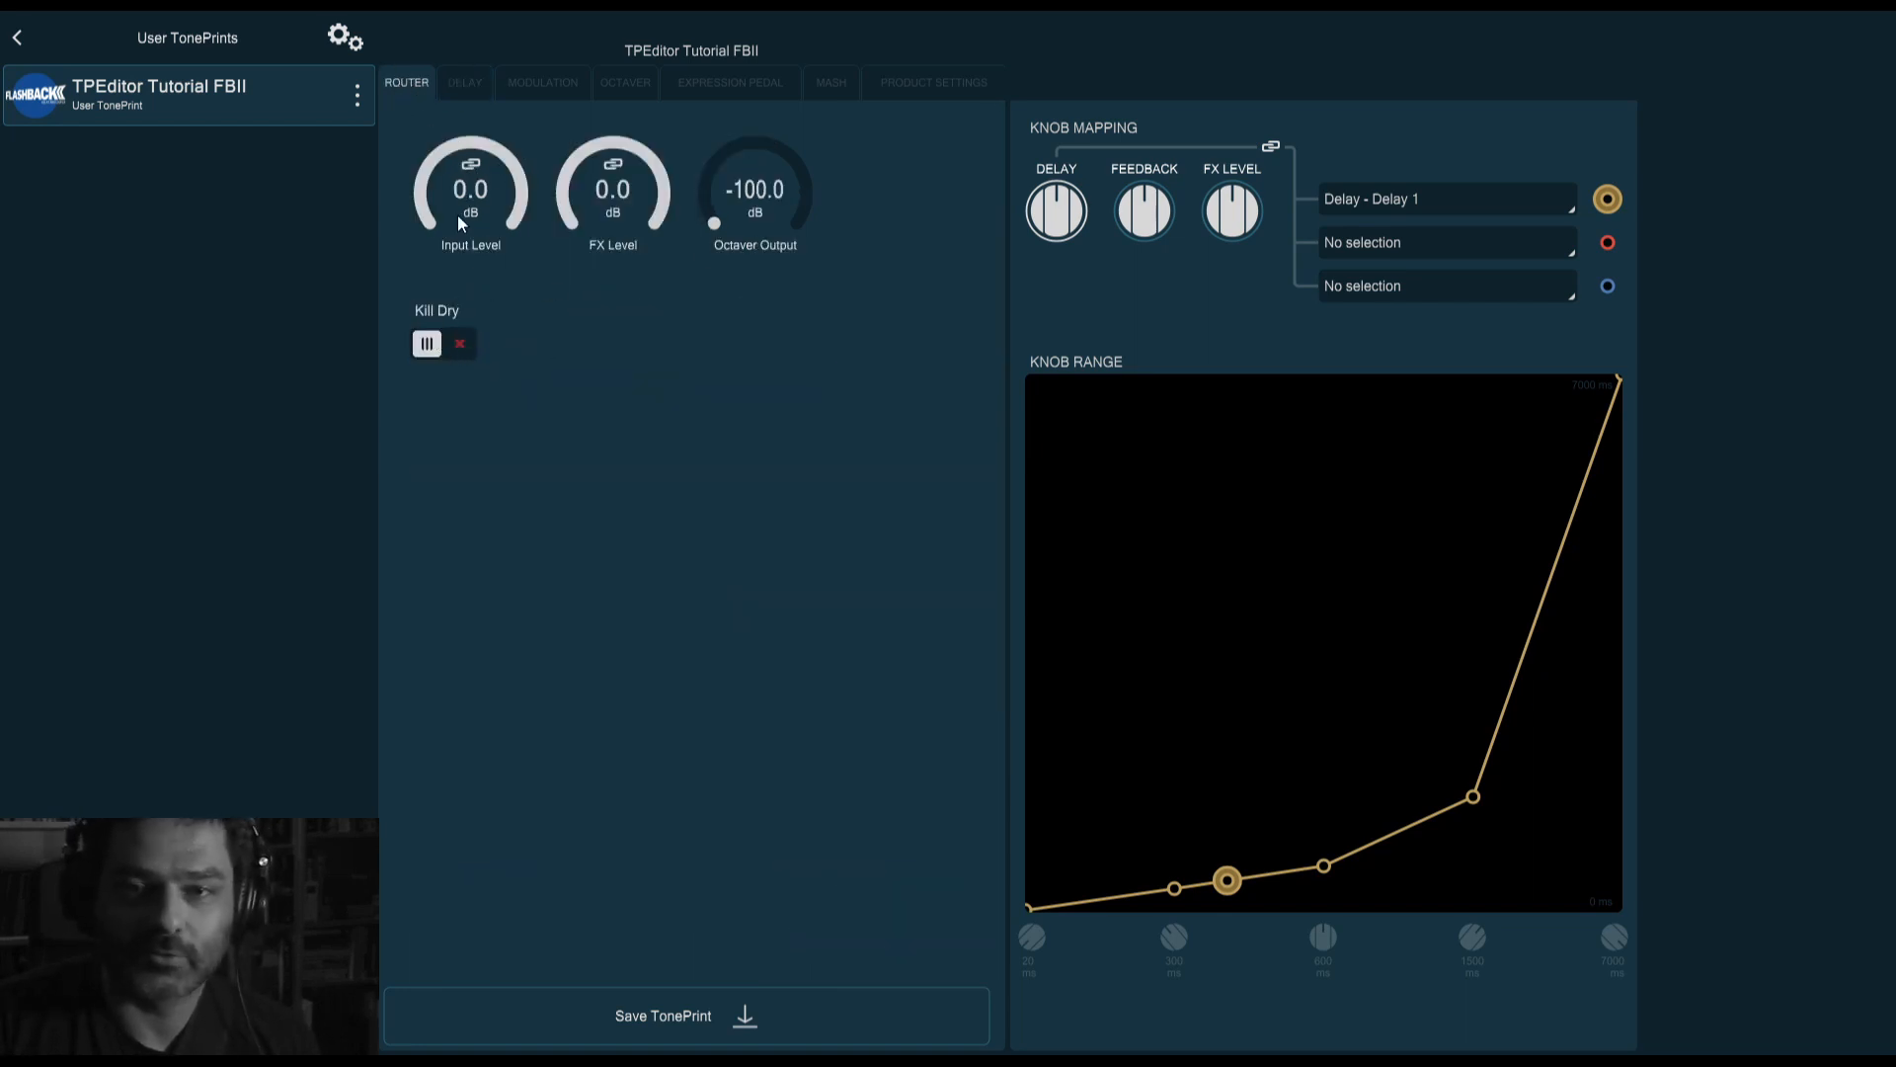
click(462, 83)
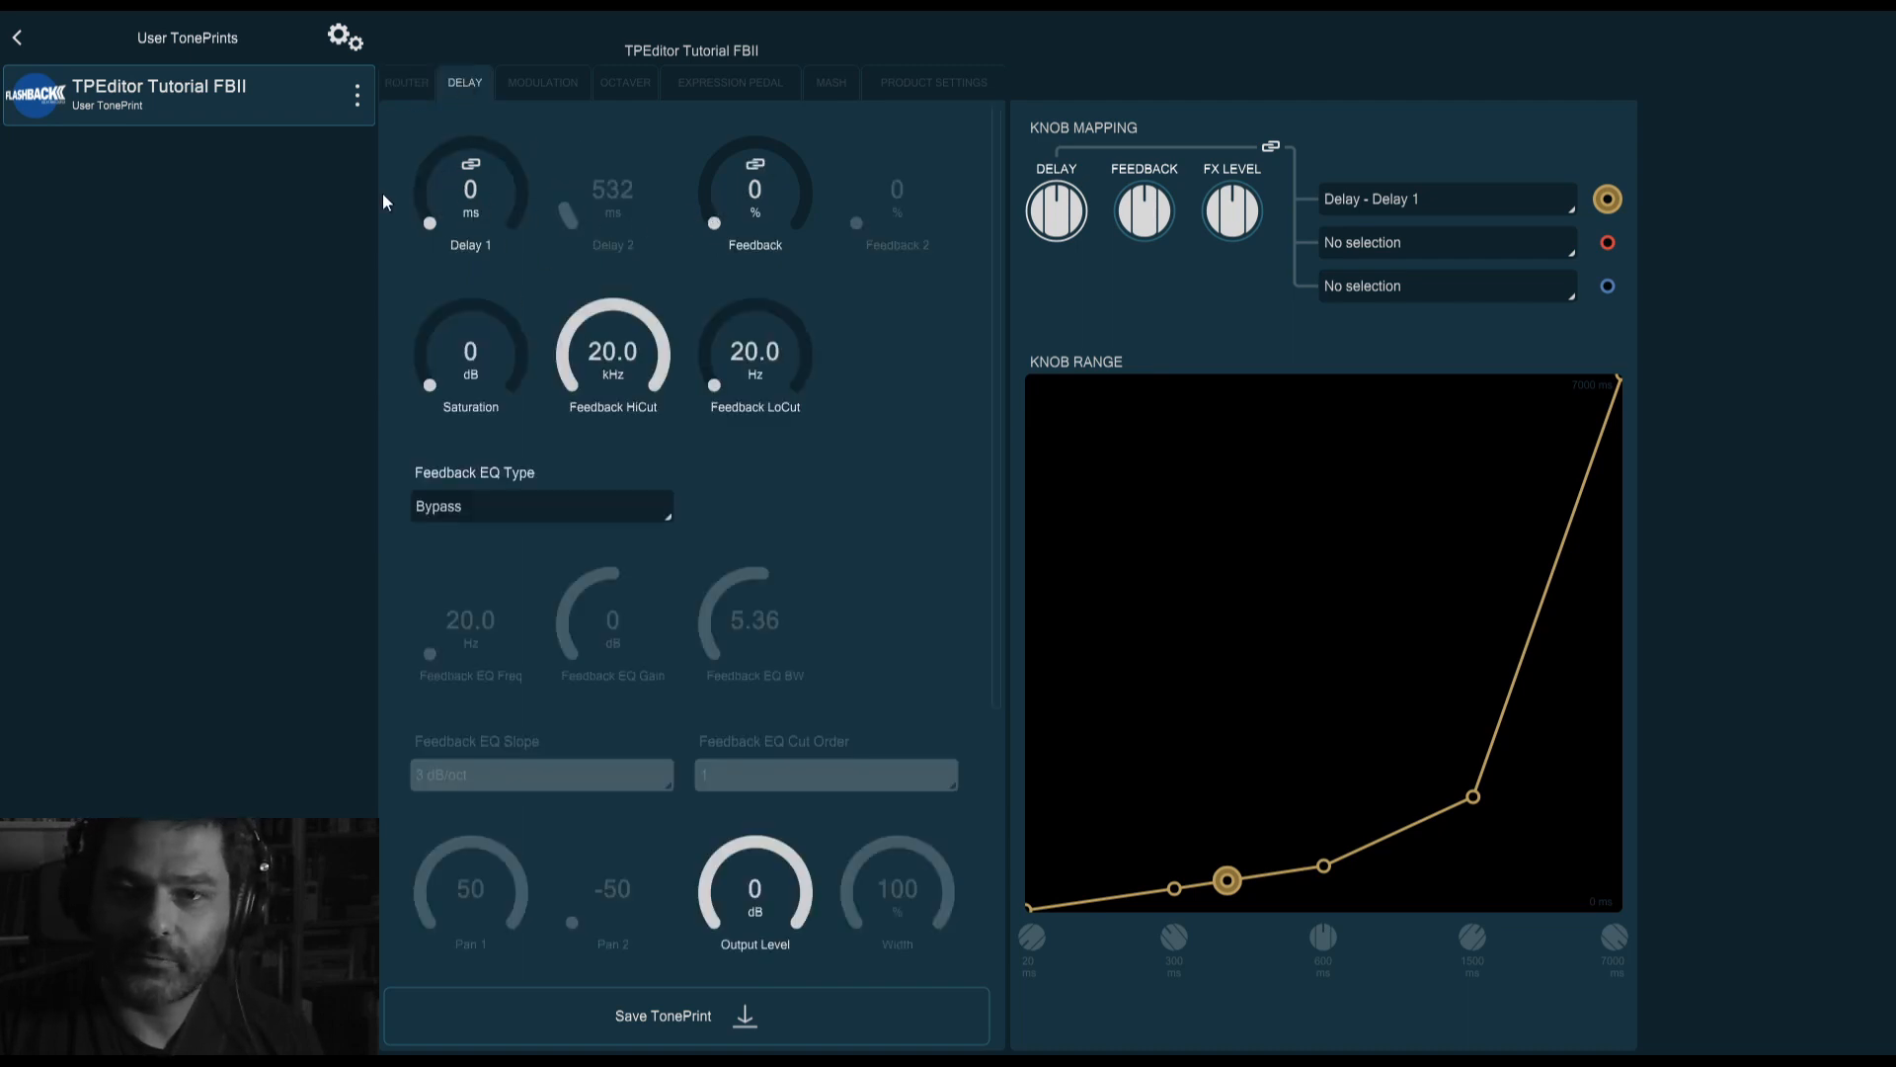
Raise both Mod Mix and Depth 1 to 100 % in the delay TonePrint's modulation settings
click(543, 86)
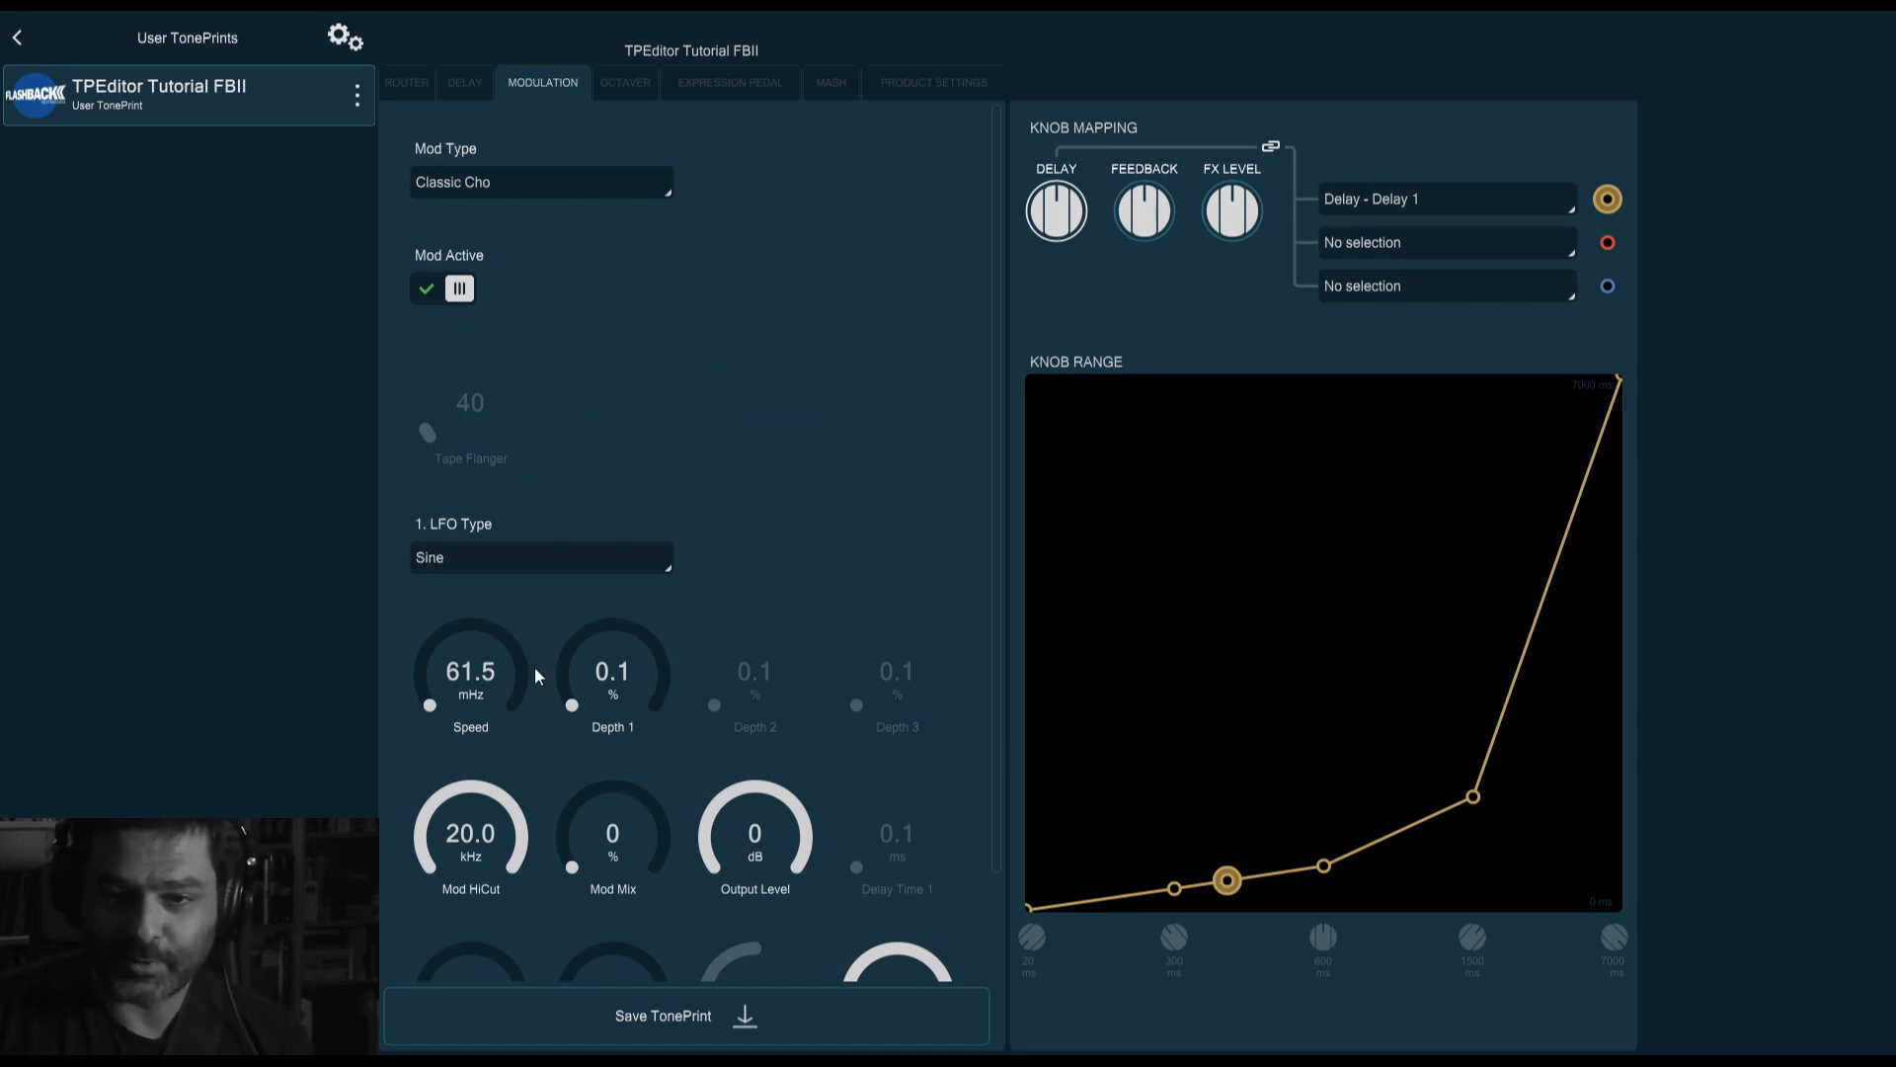
drag(612, 834, 514, 346)
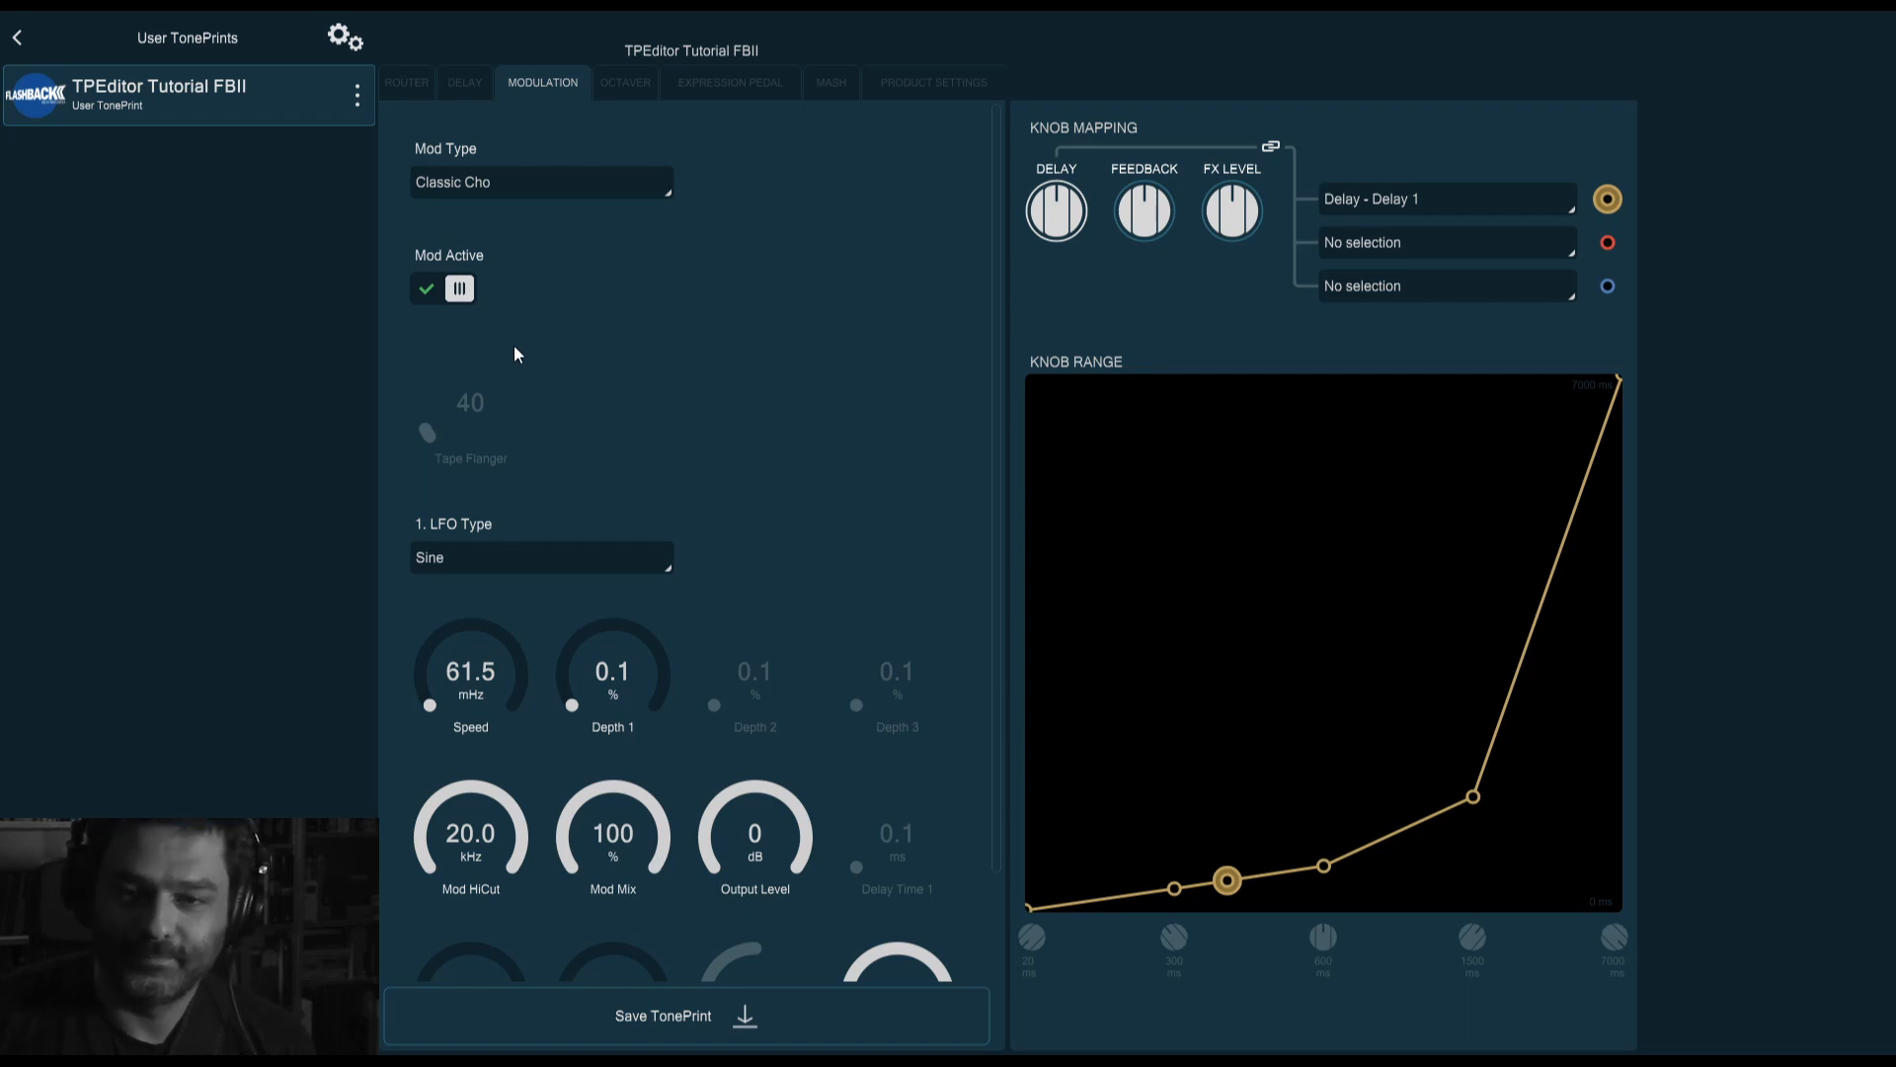
drag(638, 679, 566, 504)
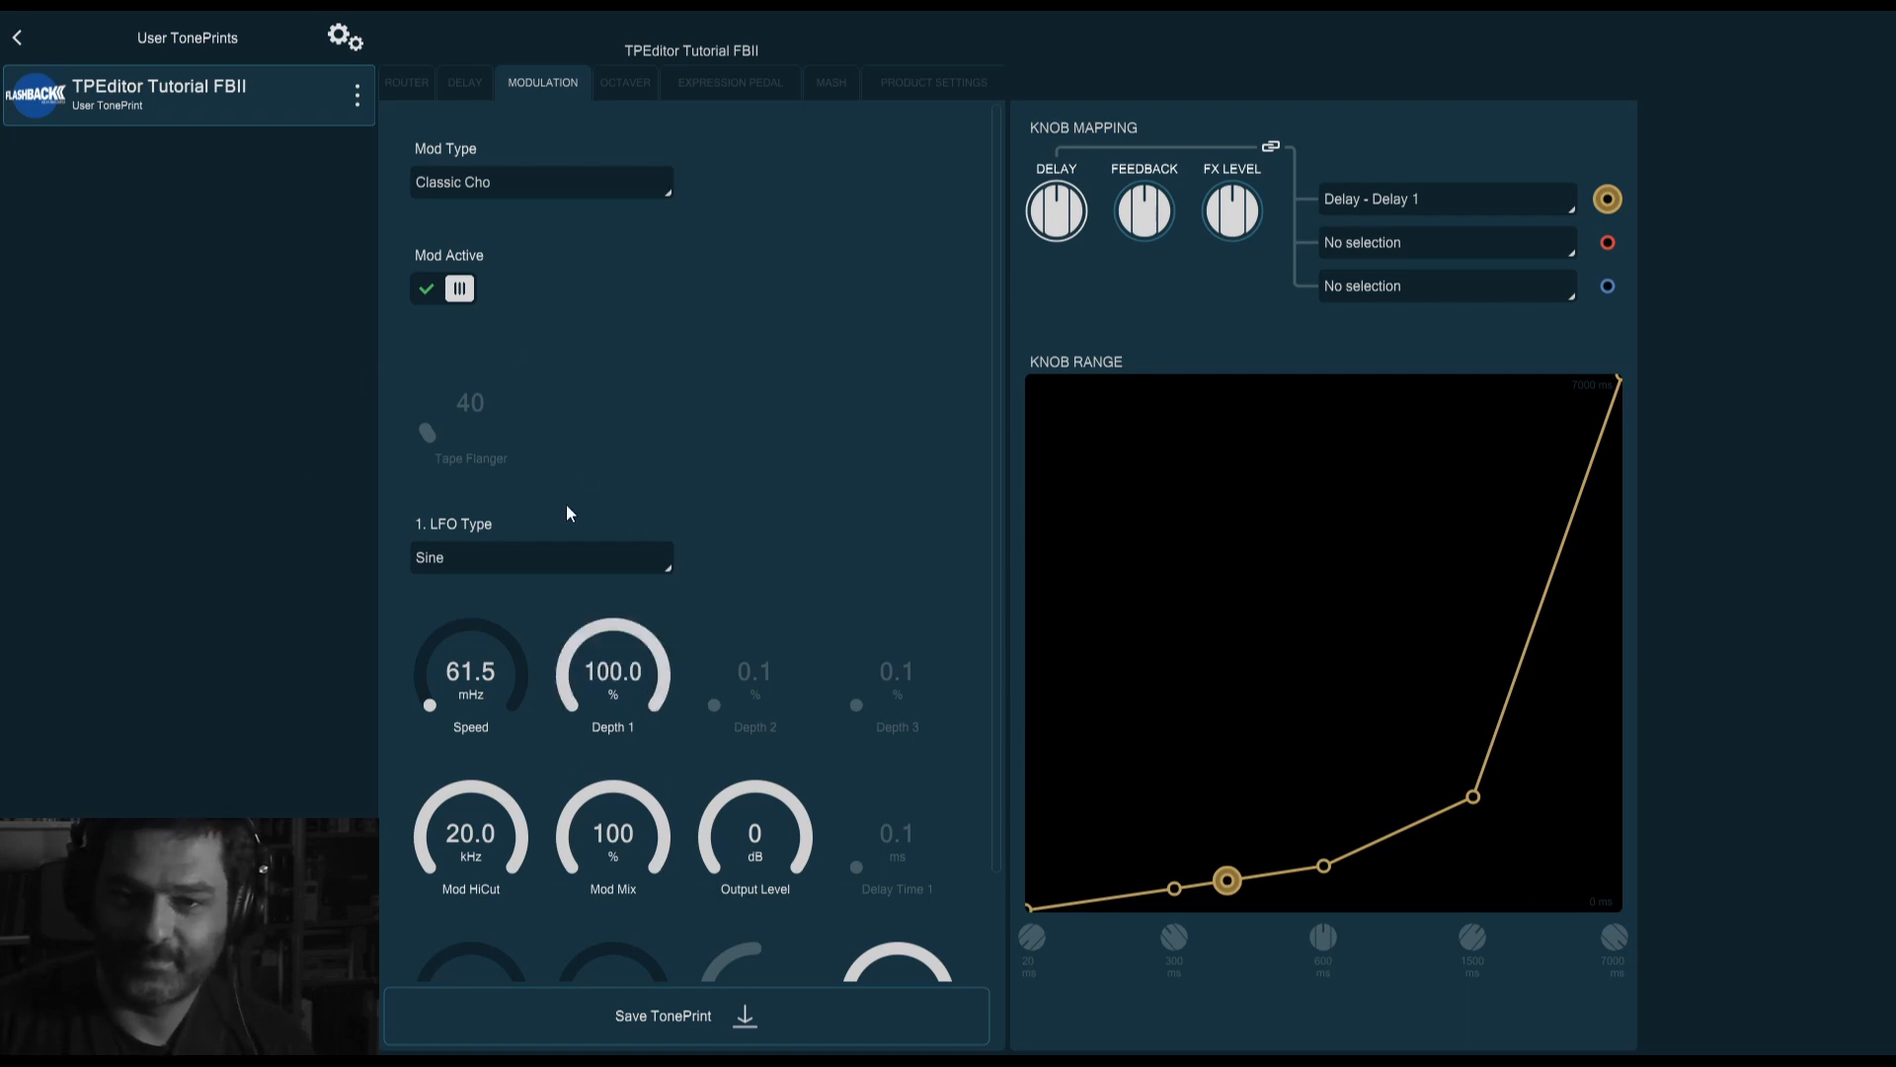
Try different modulation speeds for the delay TonePrint's chorus and set Speed to 140 mHz
drag(478, 674, 484, 644)
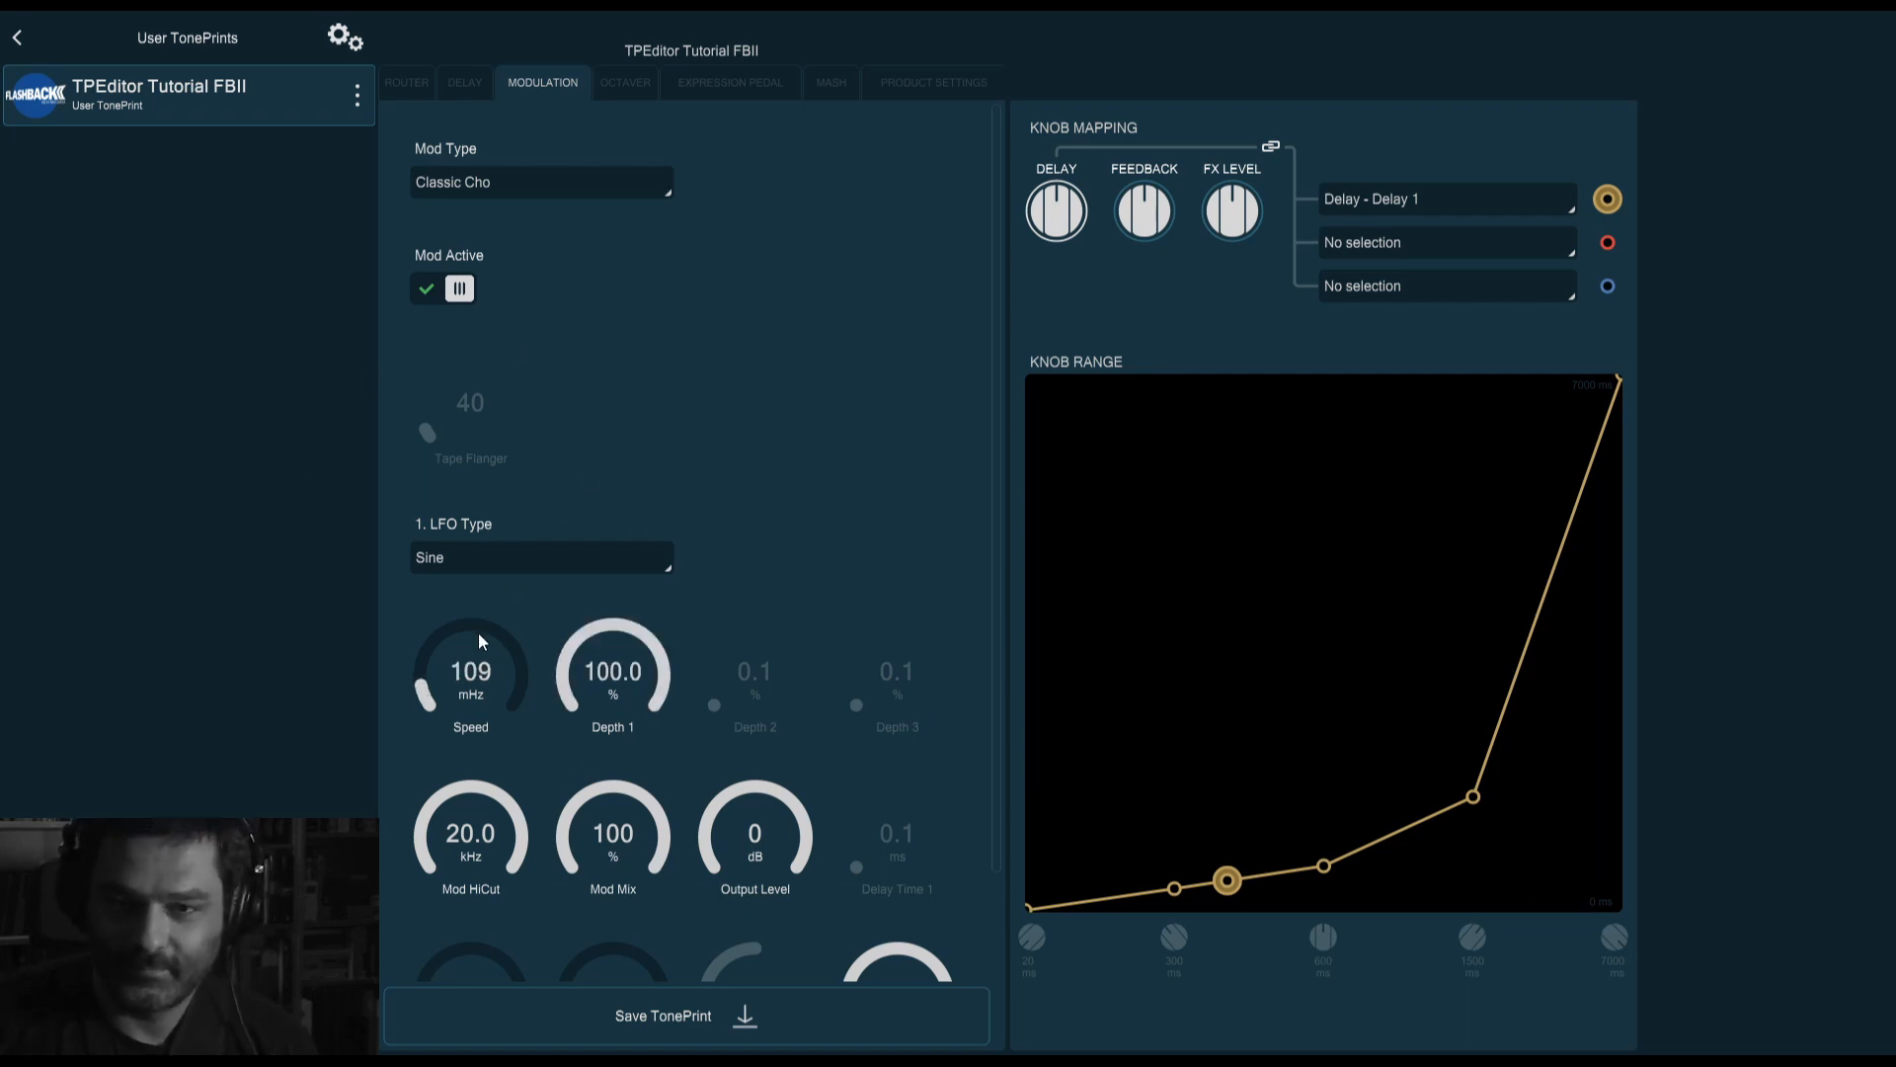
scroll(546, 604, down, 1)
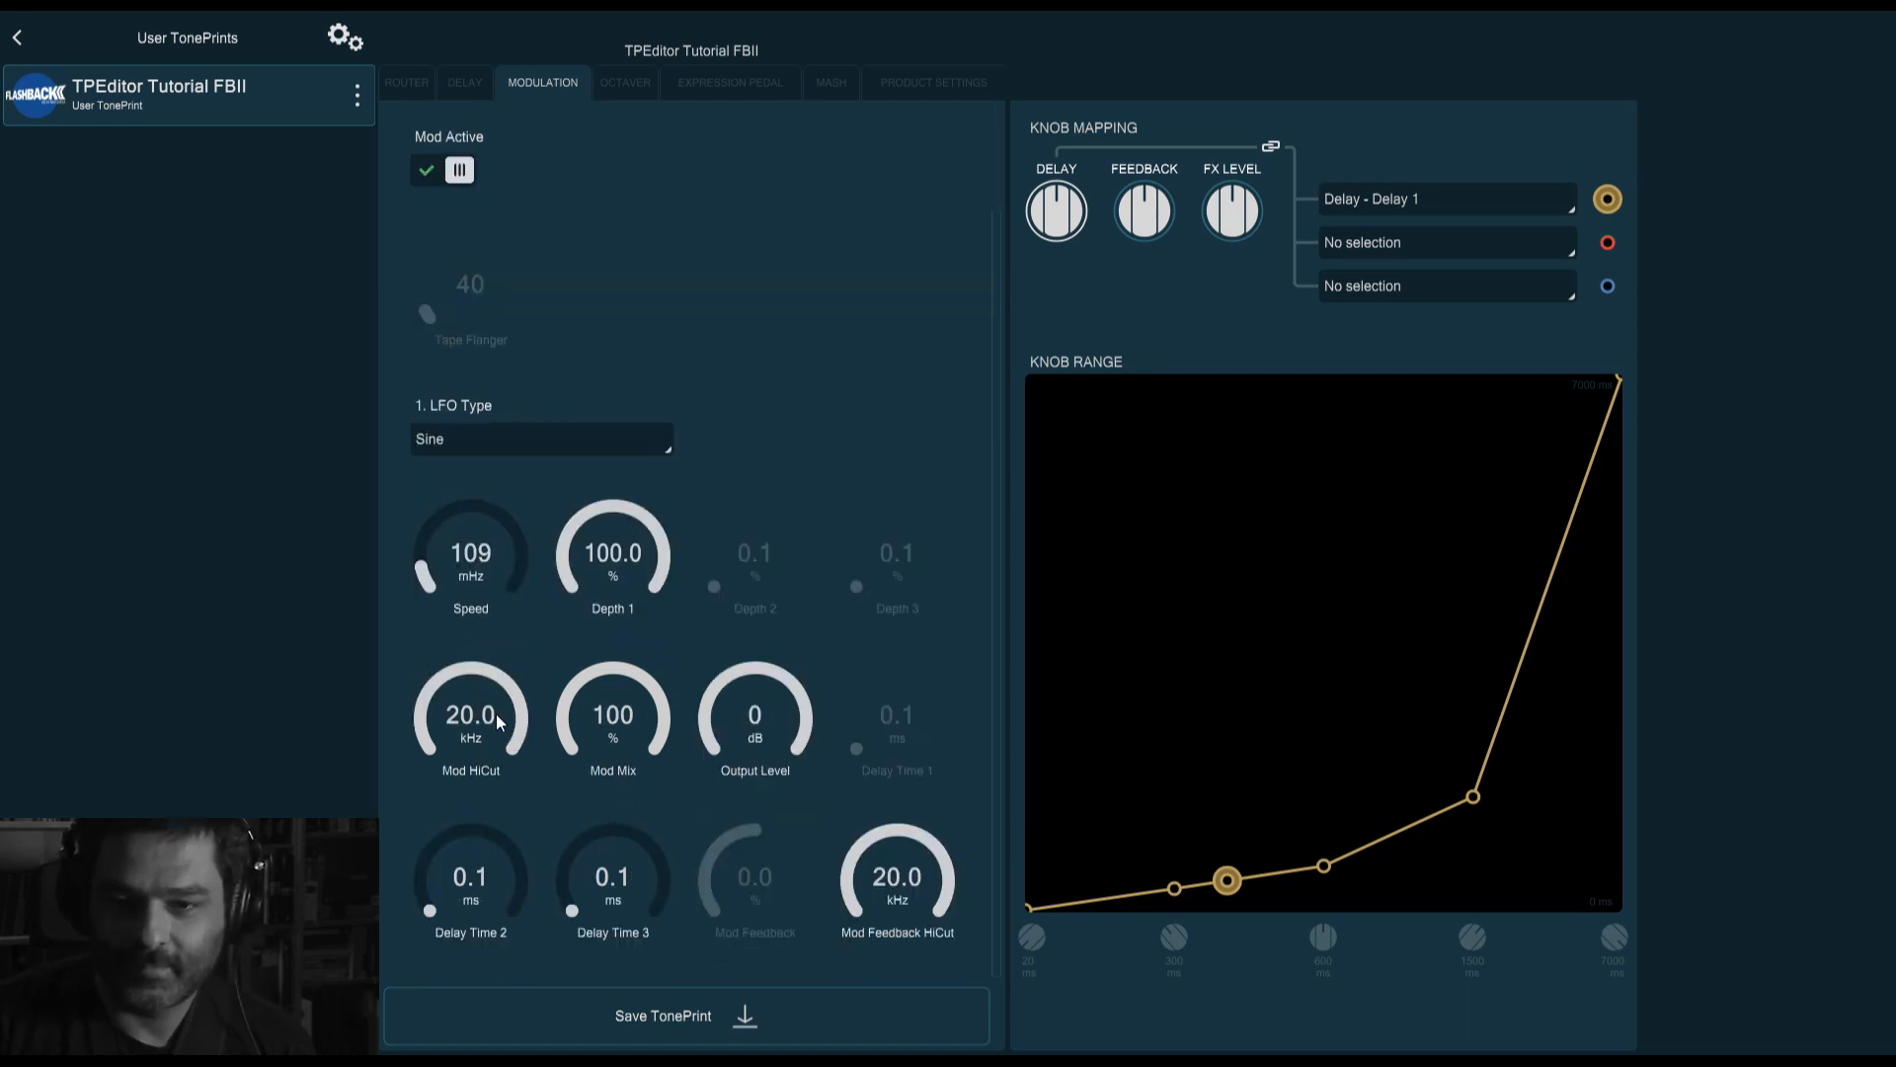
drag(502, 586, 499, 555)
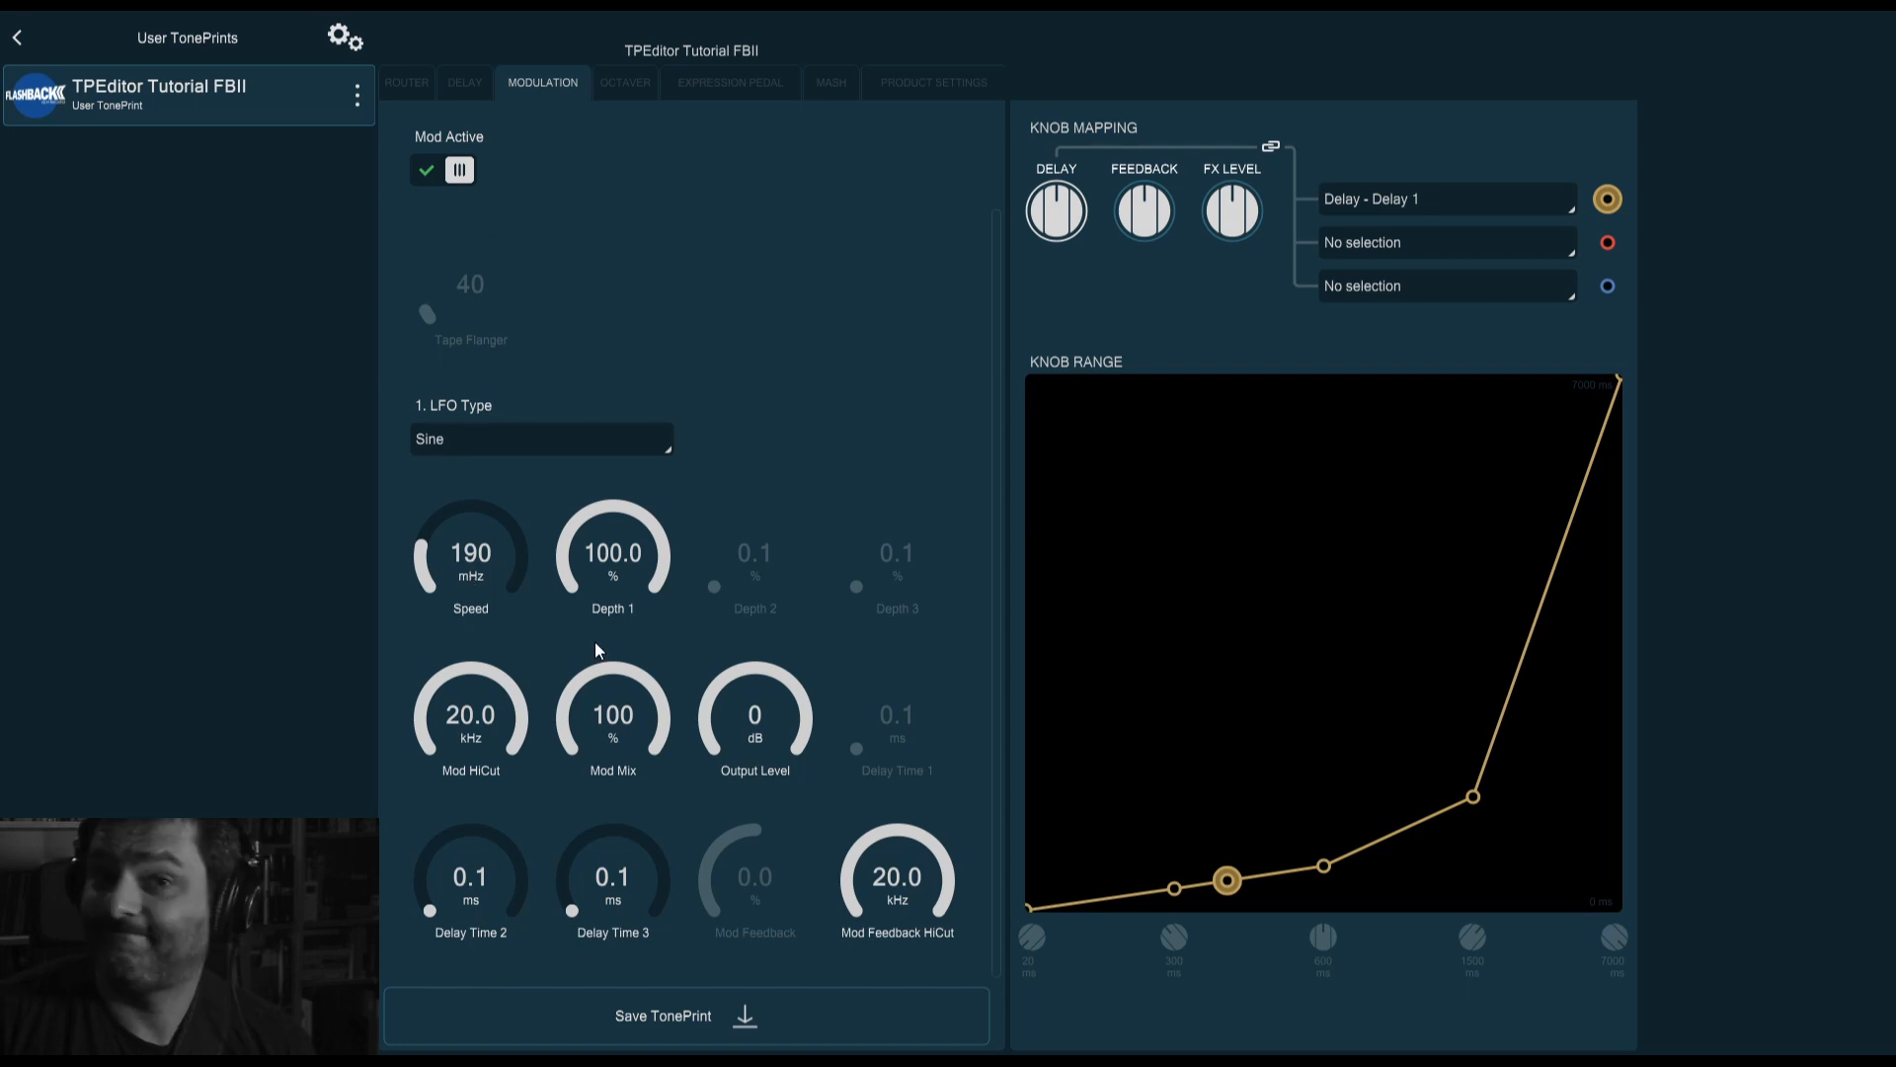
drag(496, 588, 509, 600)
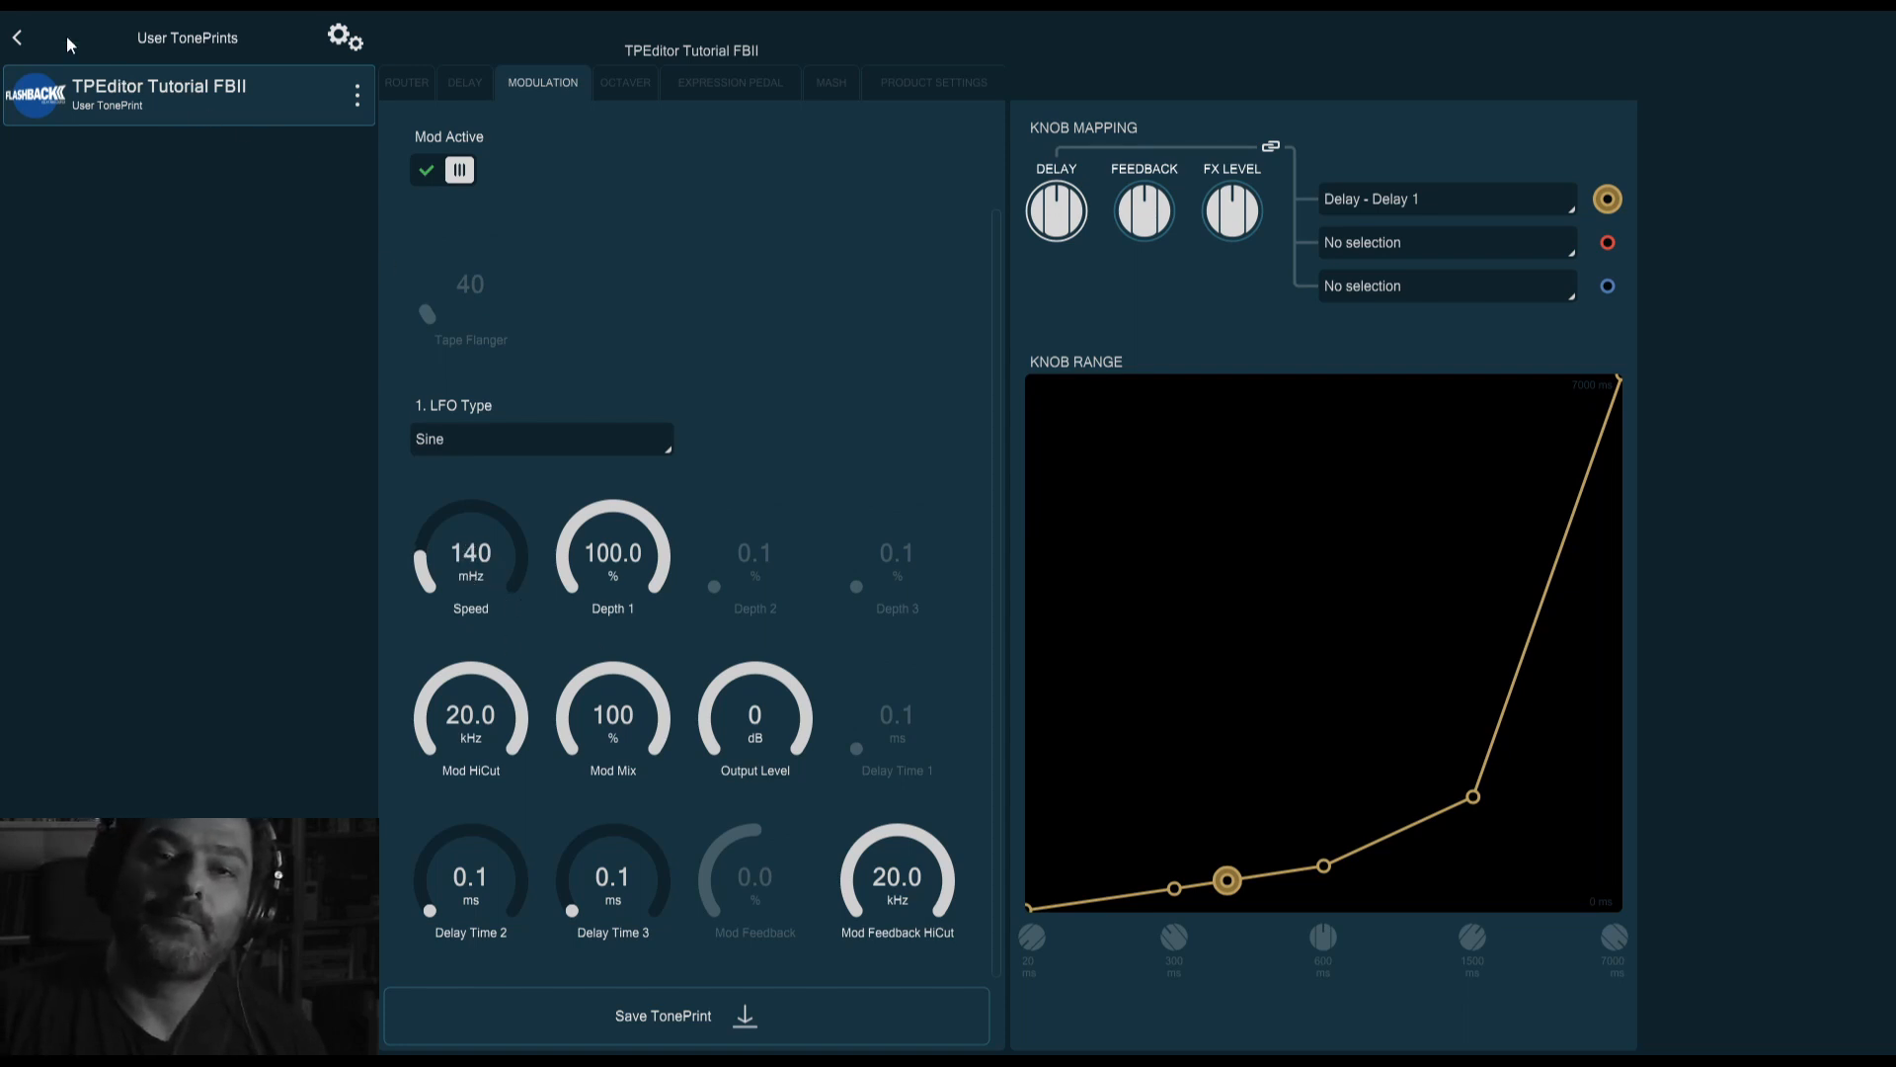
Open the Hall of Fame 2 Reverb TonePrint TPEditor Tutorial HOF2 for editing and show its modulation parameters
click(27, 40)
click(163, 236)
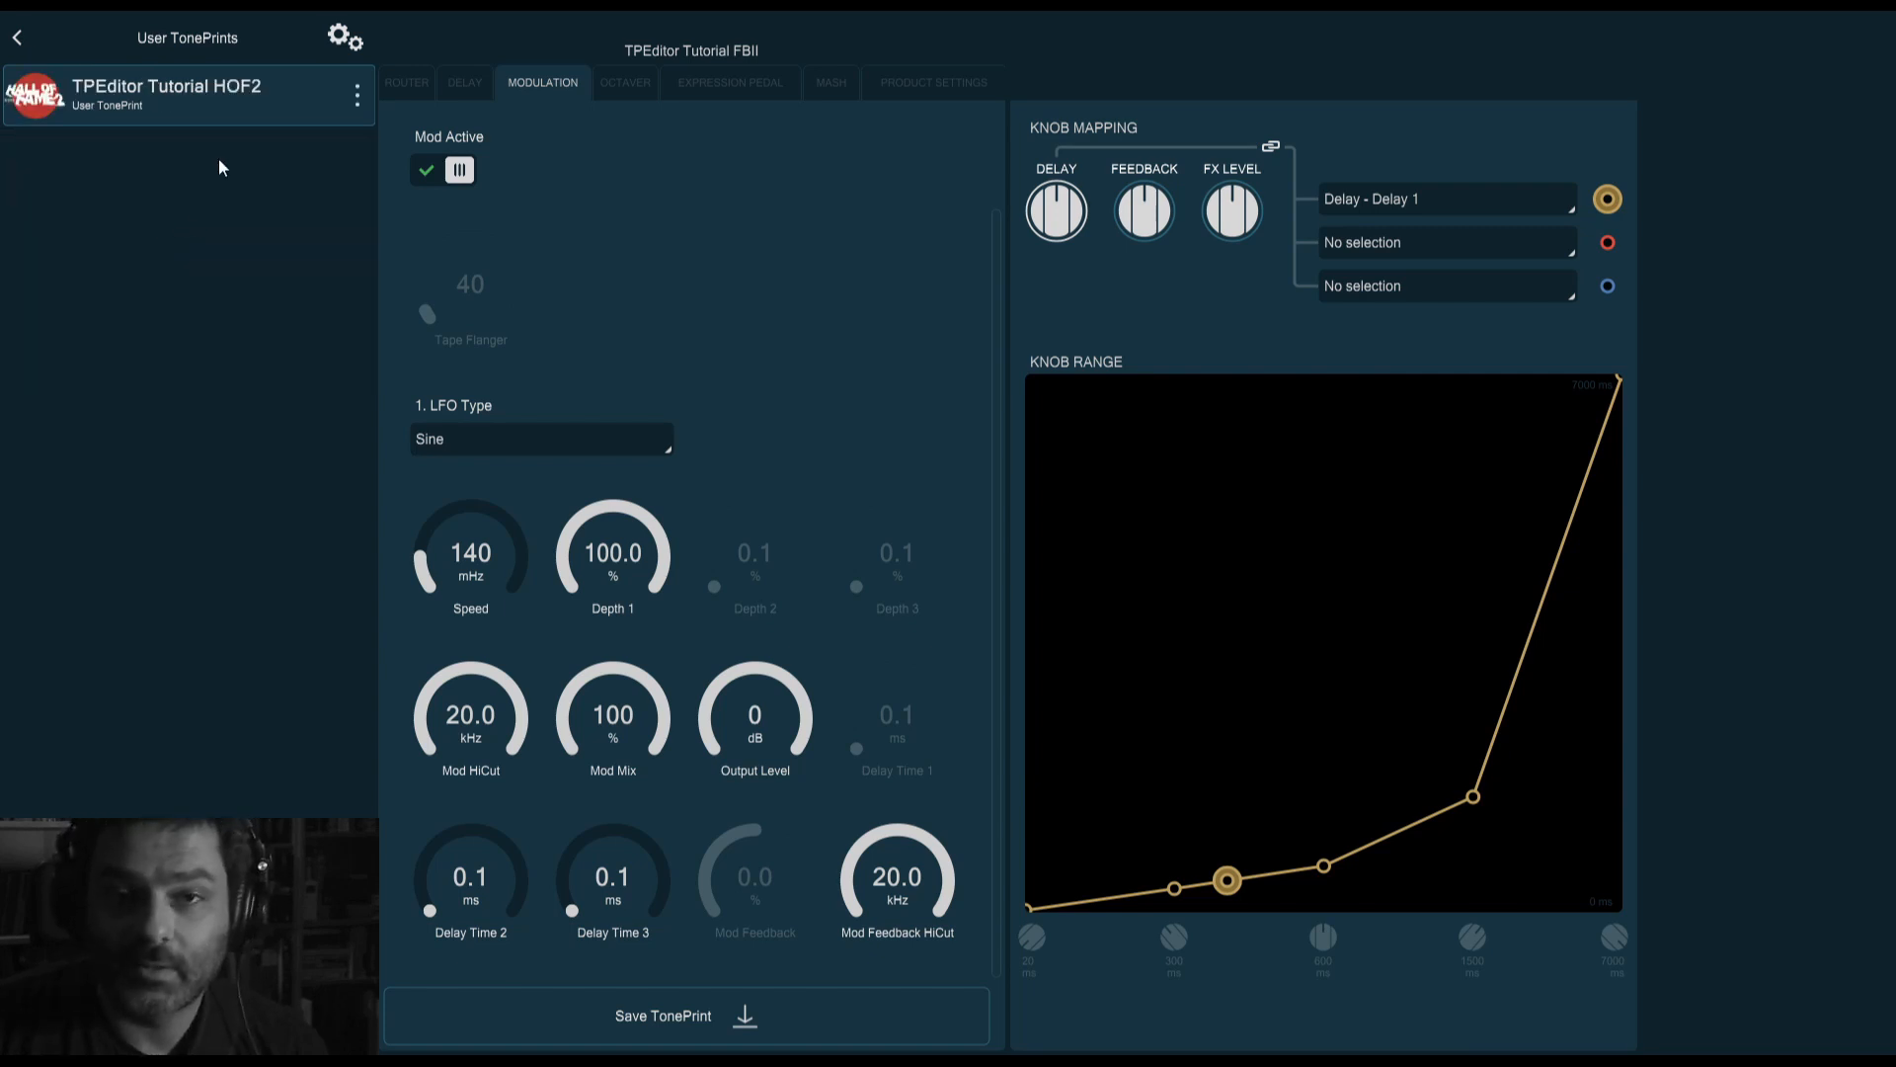
click(978, 97)
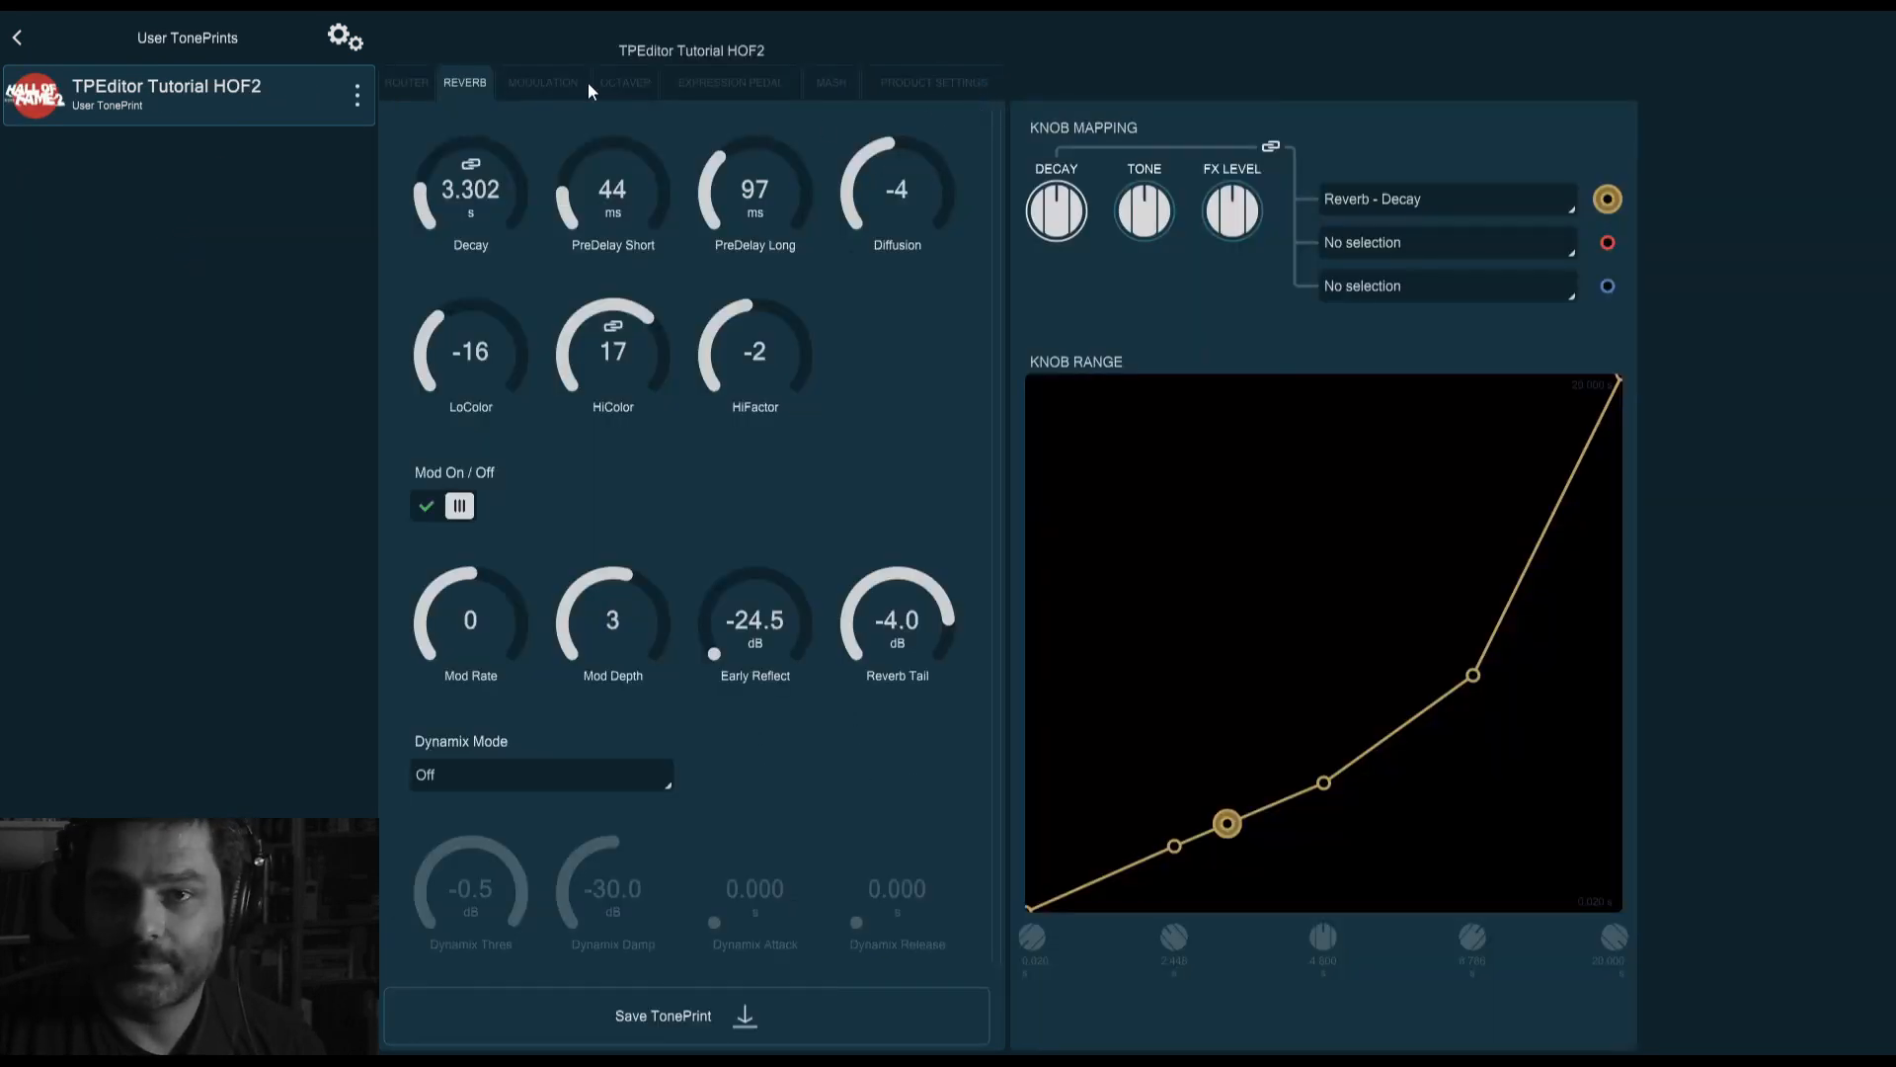
click(521, 84)
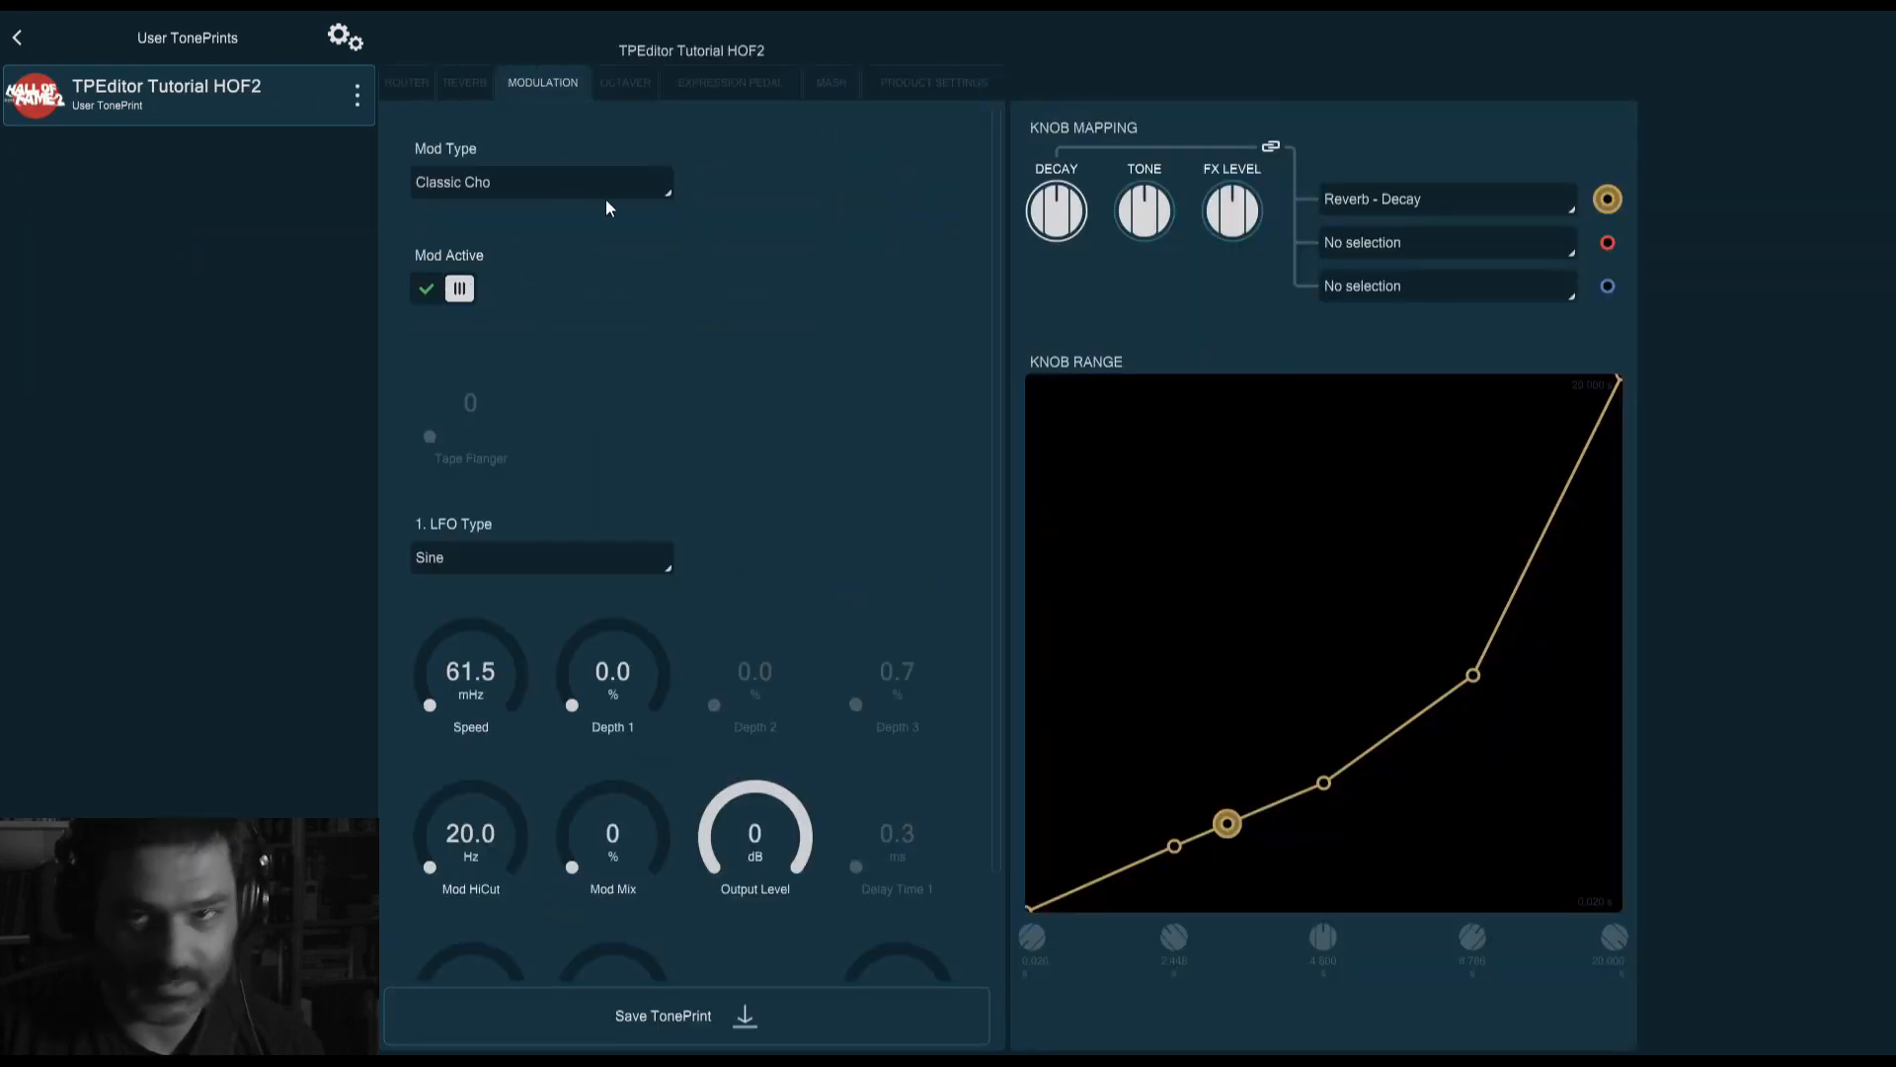
Compare the Hall of Fame 2 TonePrint's modulation parameters under the Adv.Cho and Classic Cho types, ending on Classic Cho
scroll(754, 300, down, 3)
scroll(755, 300, up, 1)
scroll(755, 300, down, 1)
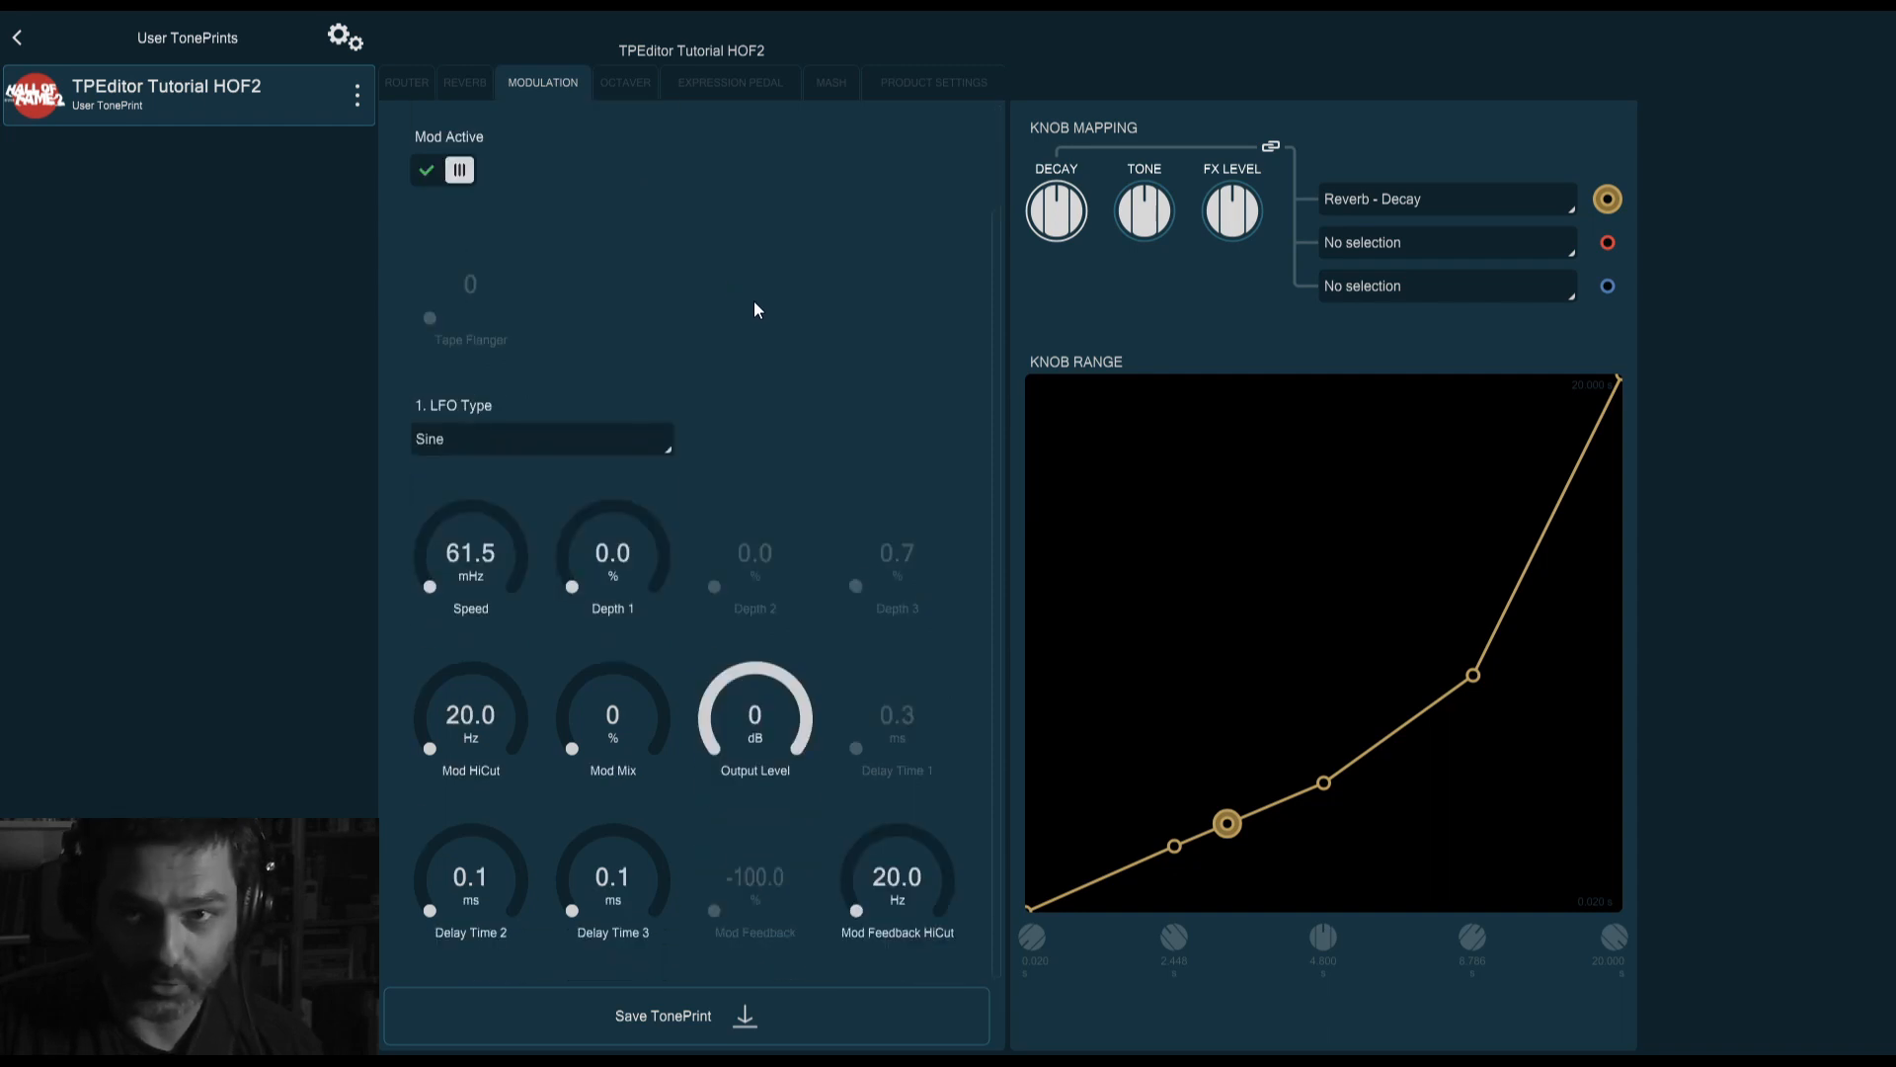
scroll(755, 300, up, 3)
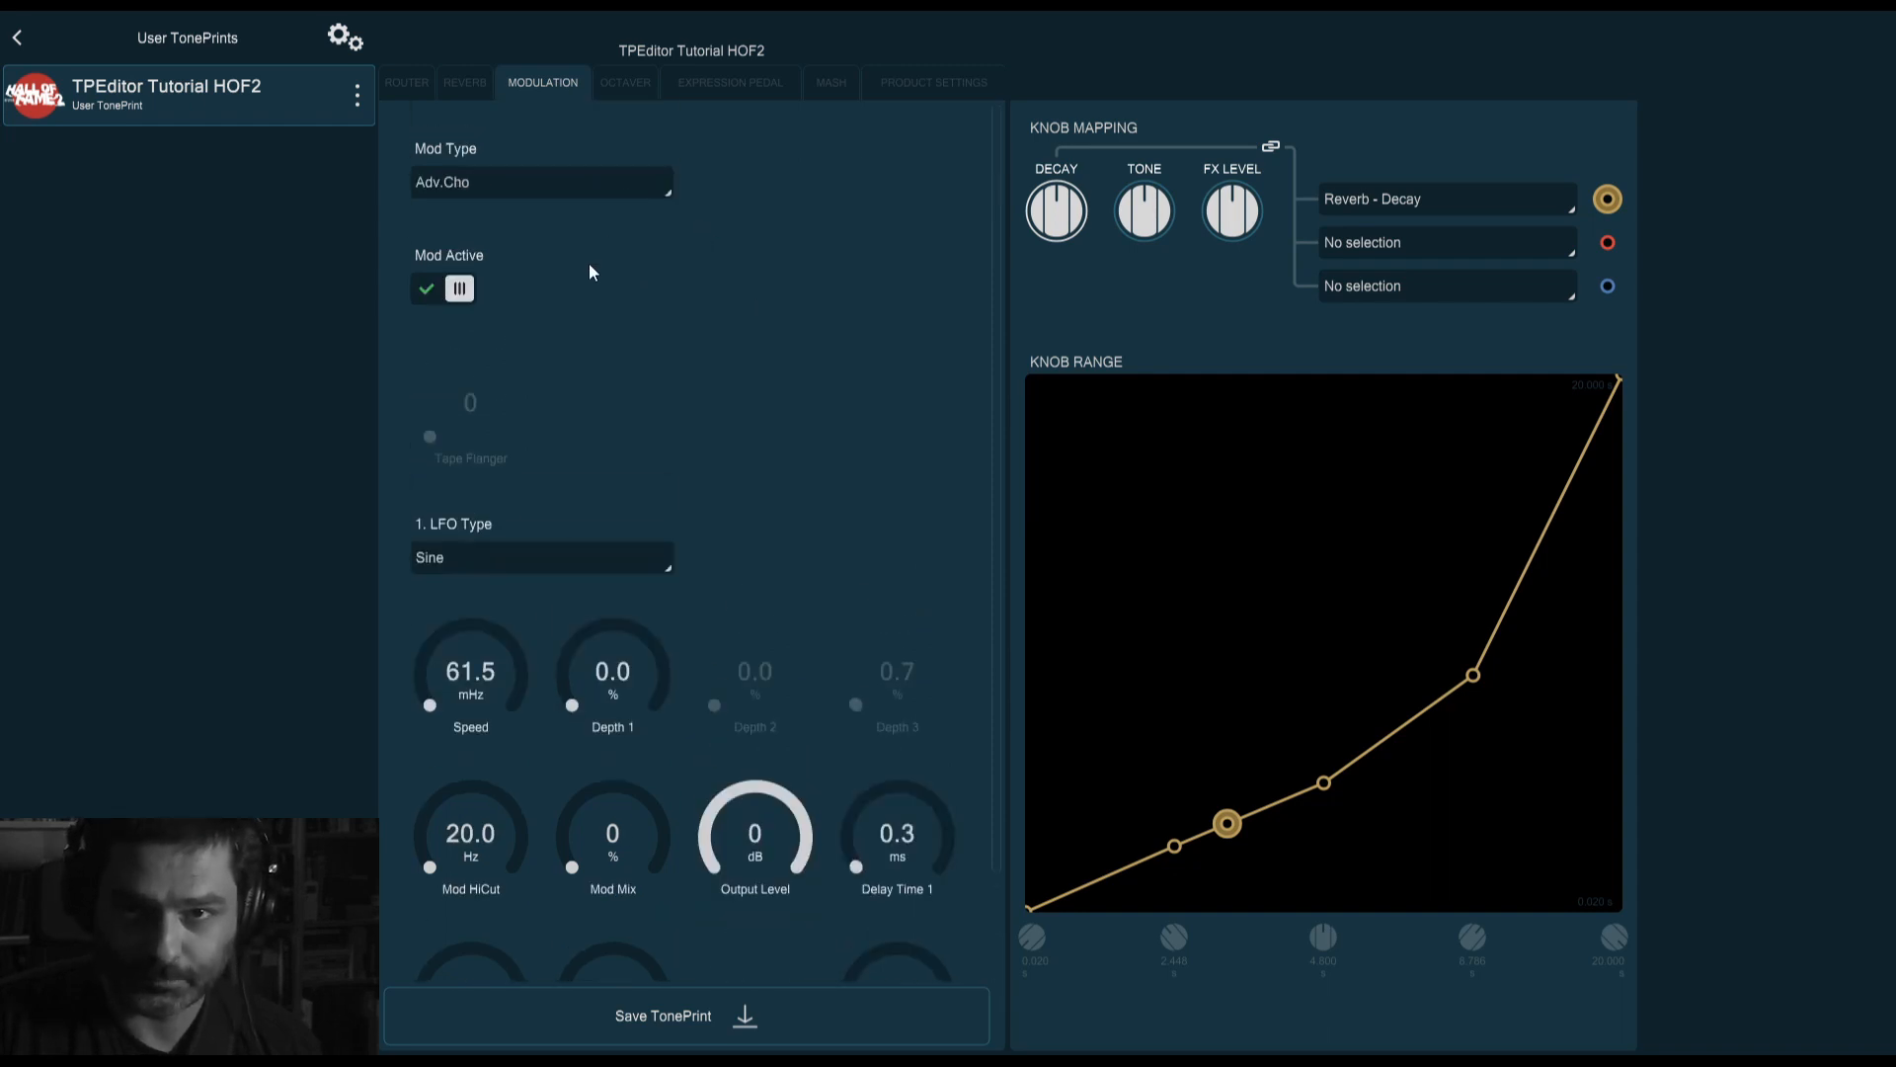
scroll(774, 312, down, 1)
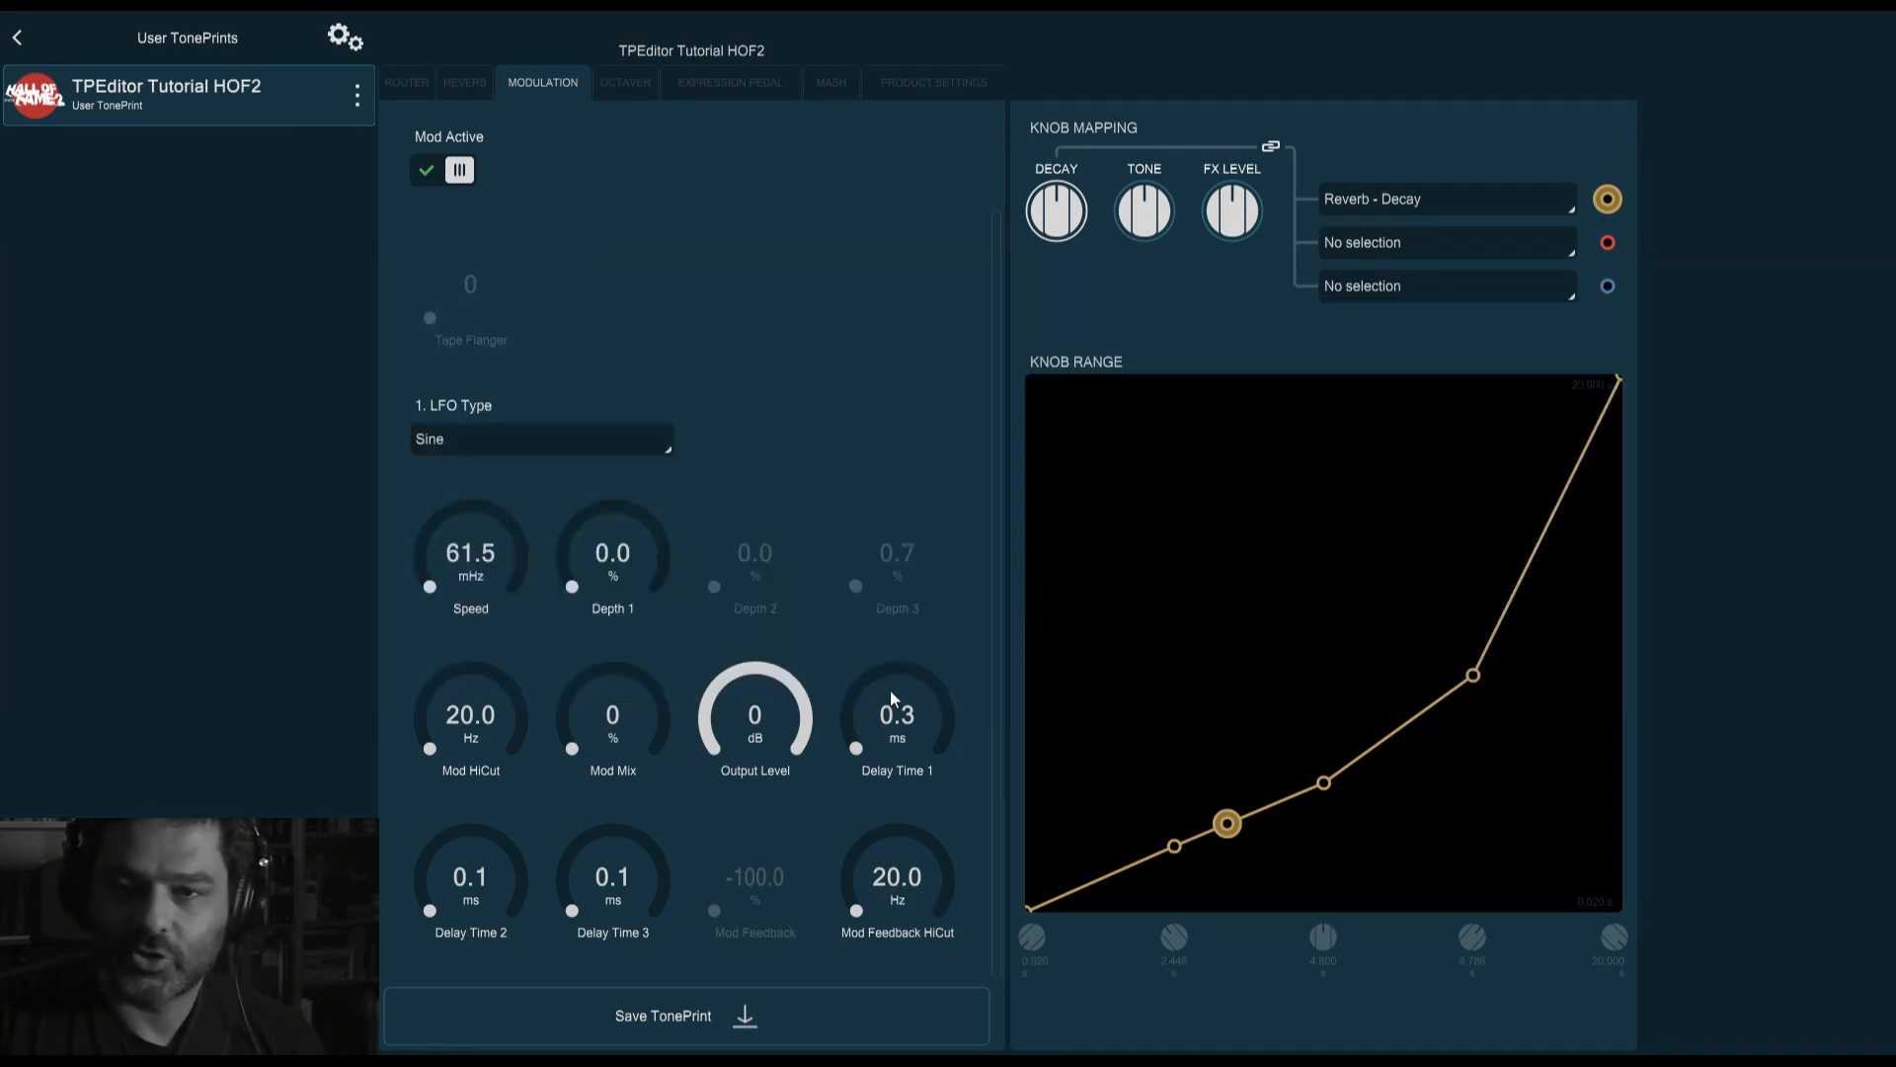
scroll(839, 458, up, 1)
click(541, 263)
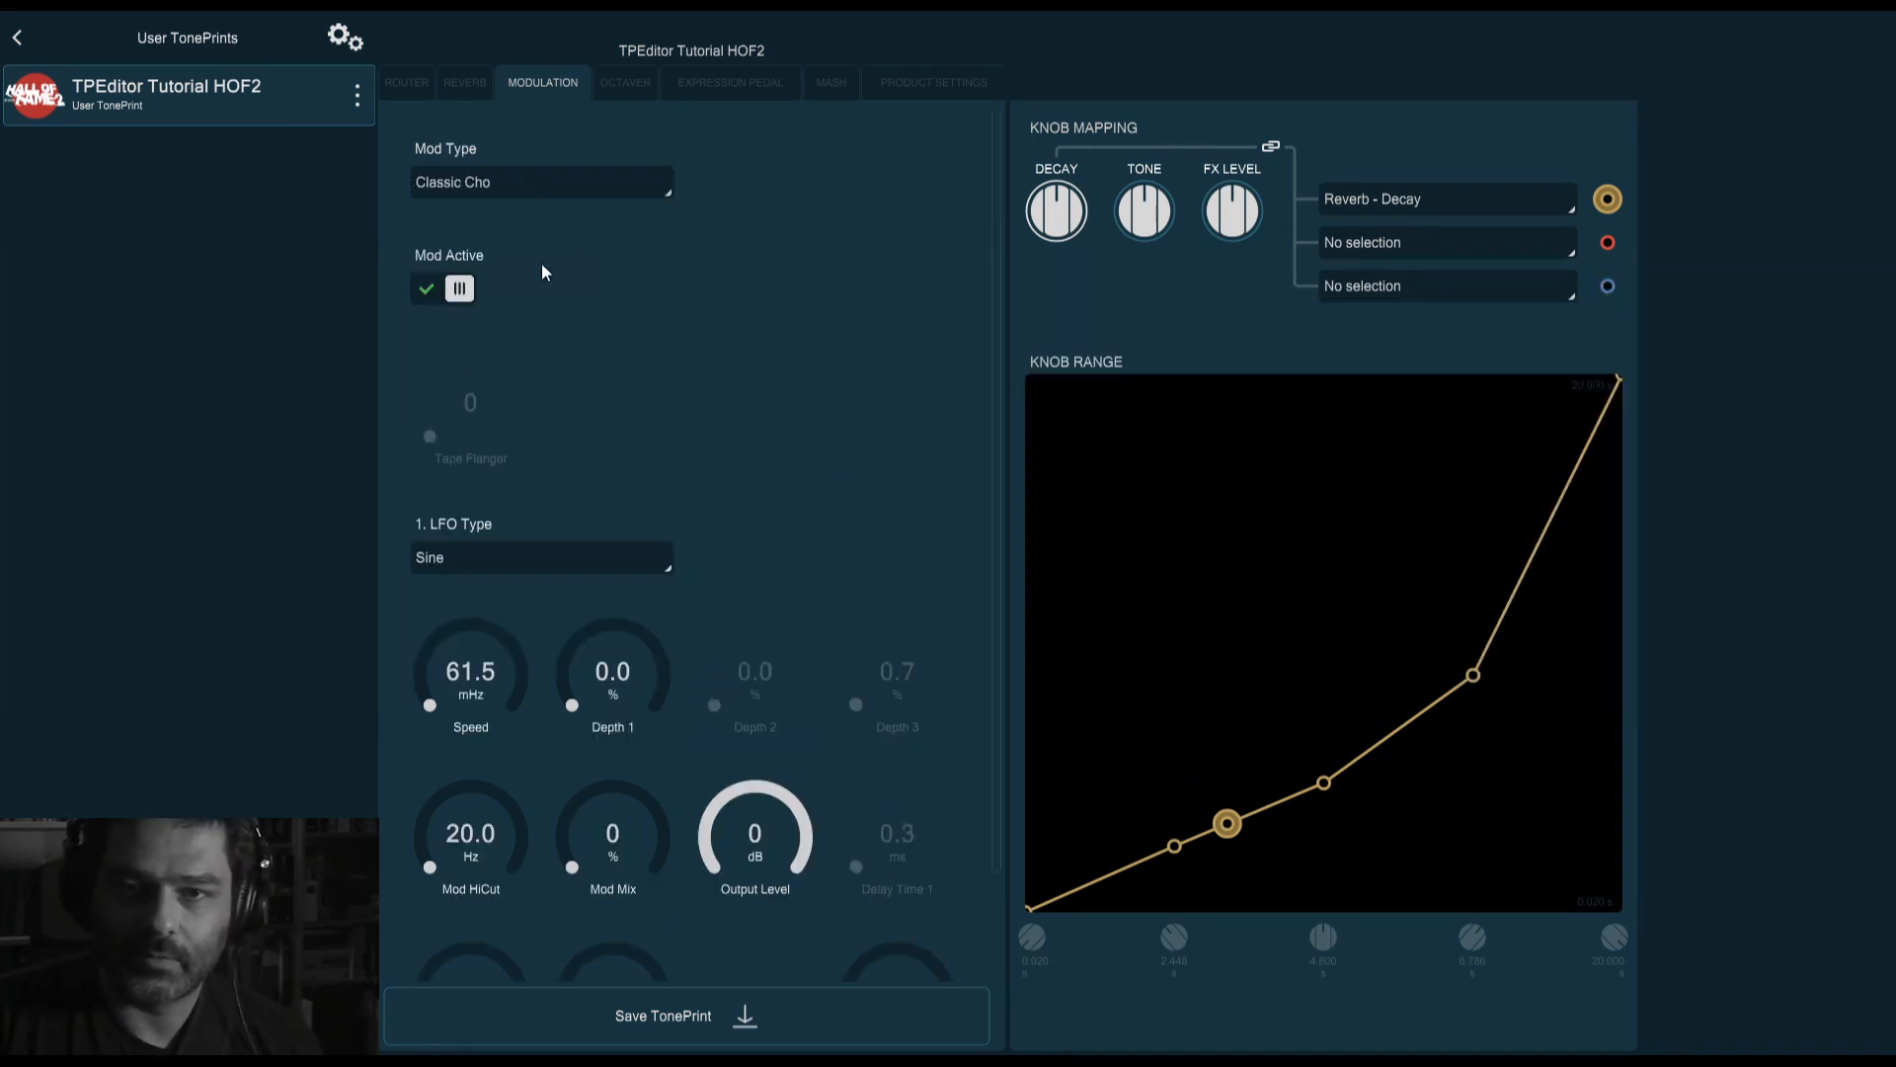
scroll(885, 558, down, 1)
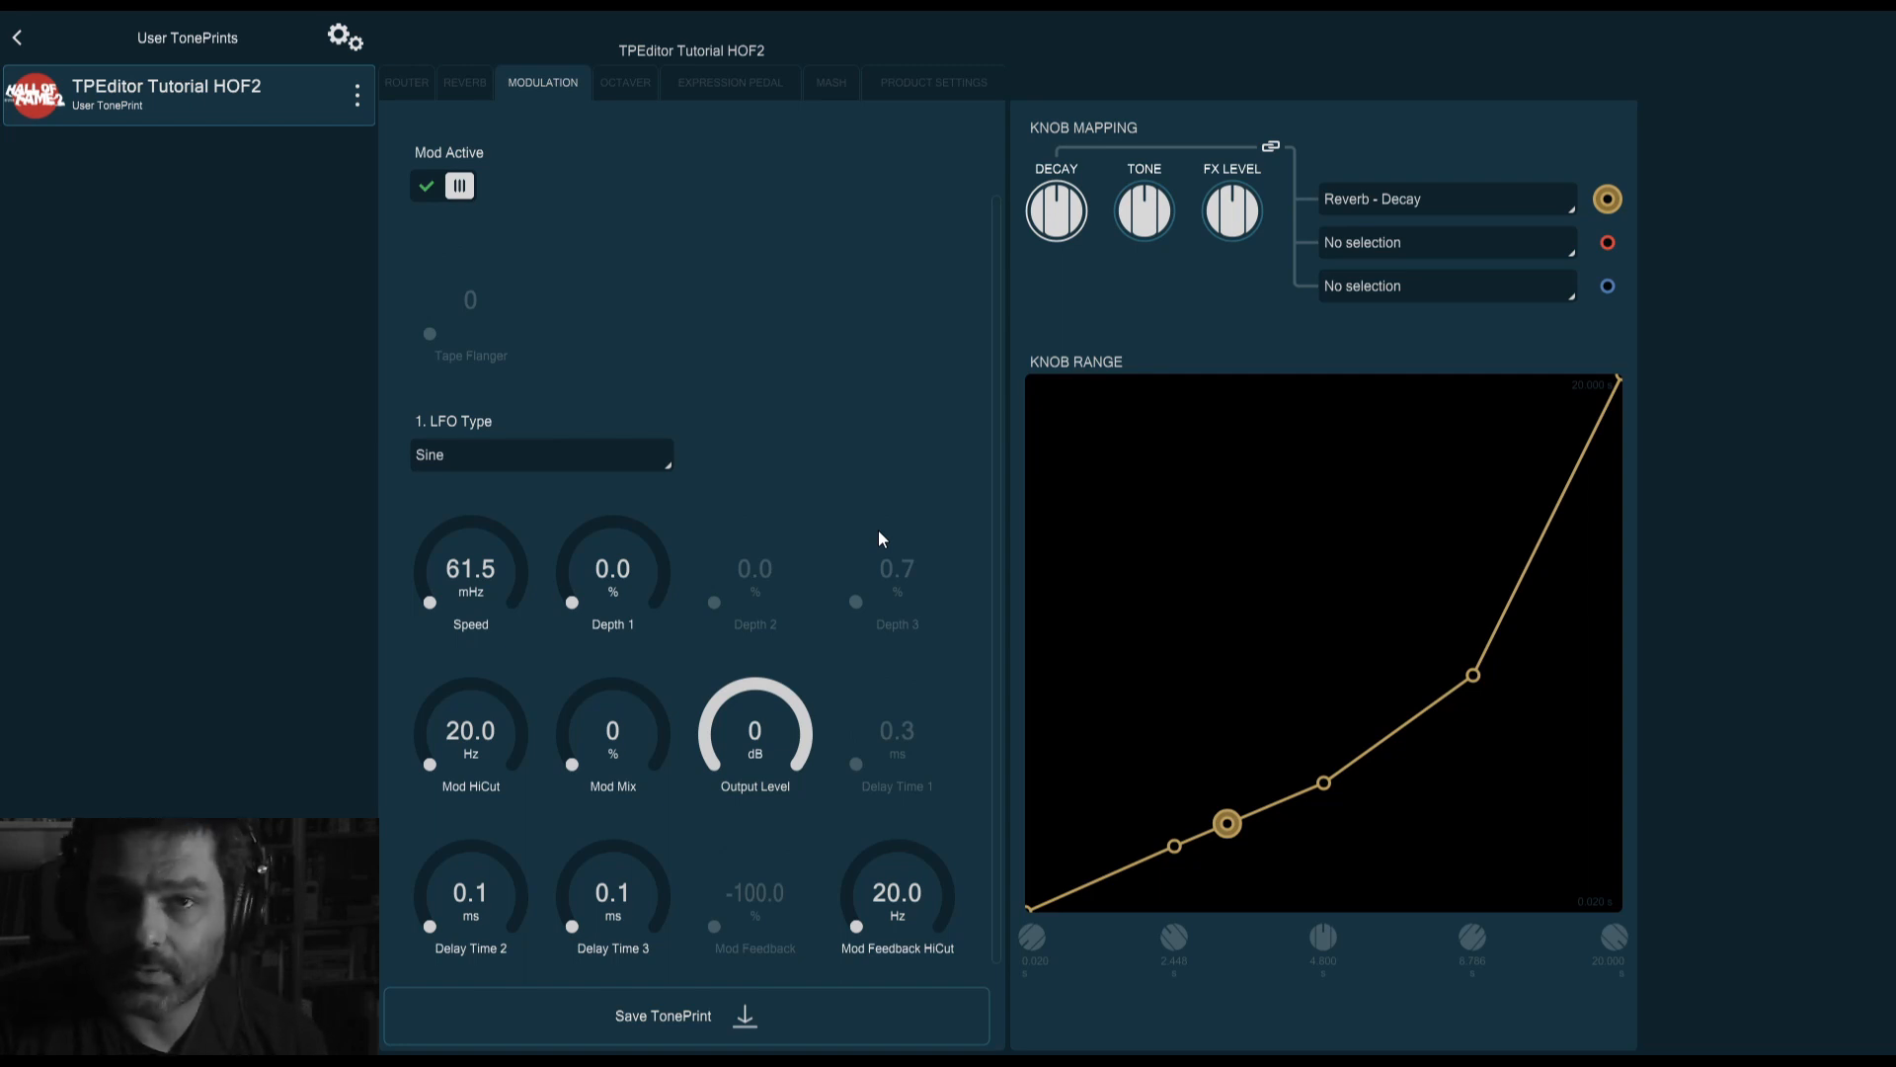
scroll(844, 439, up, 2)
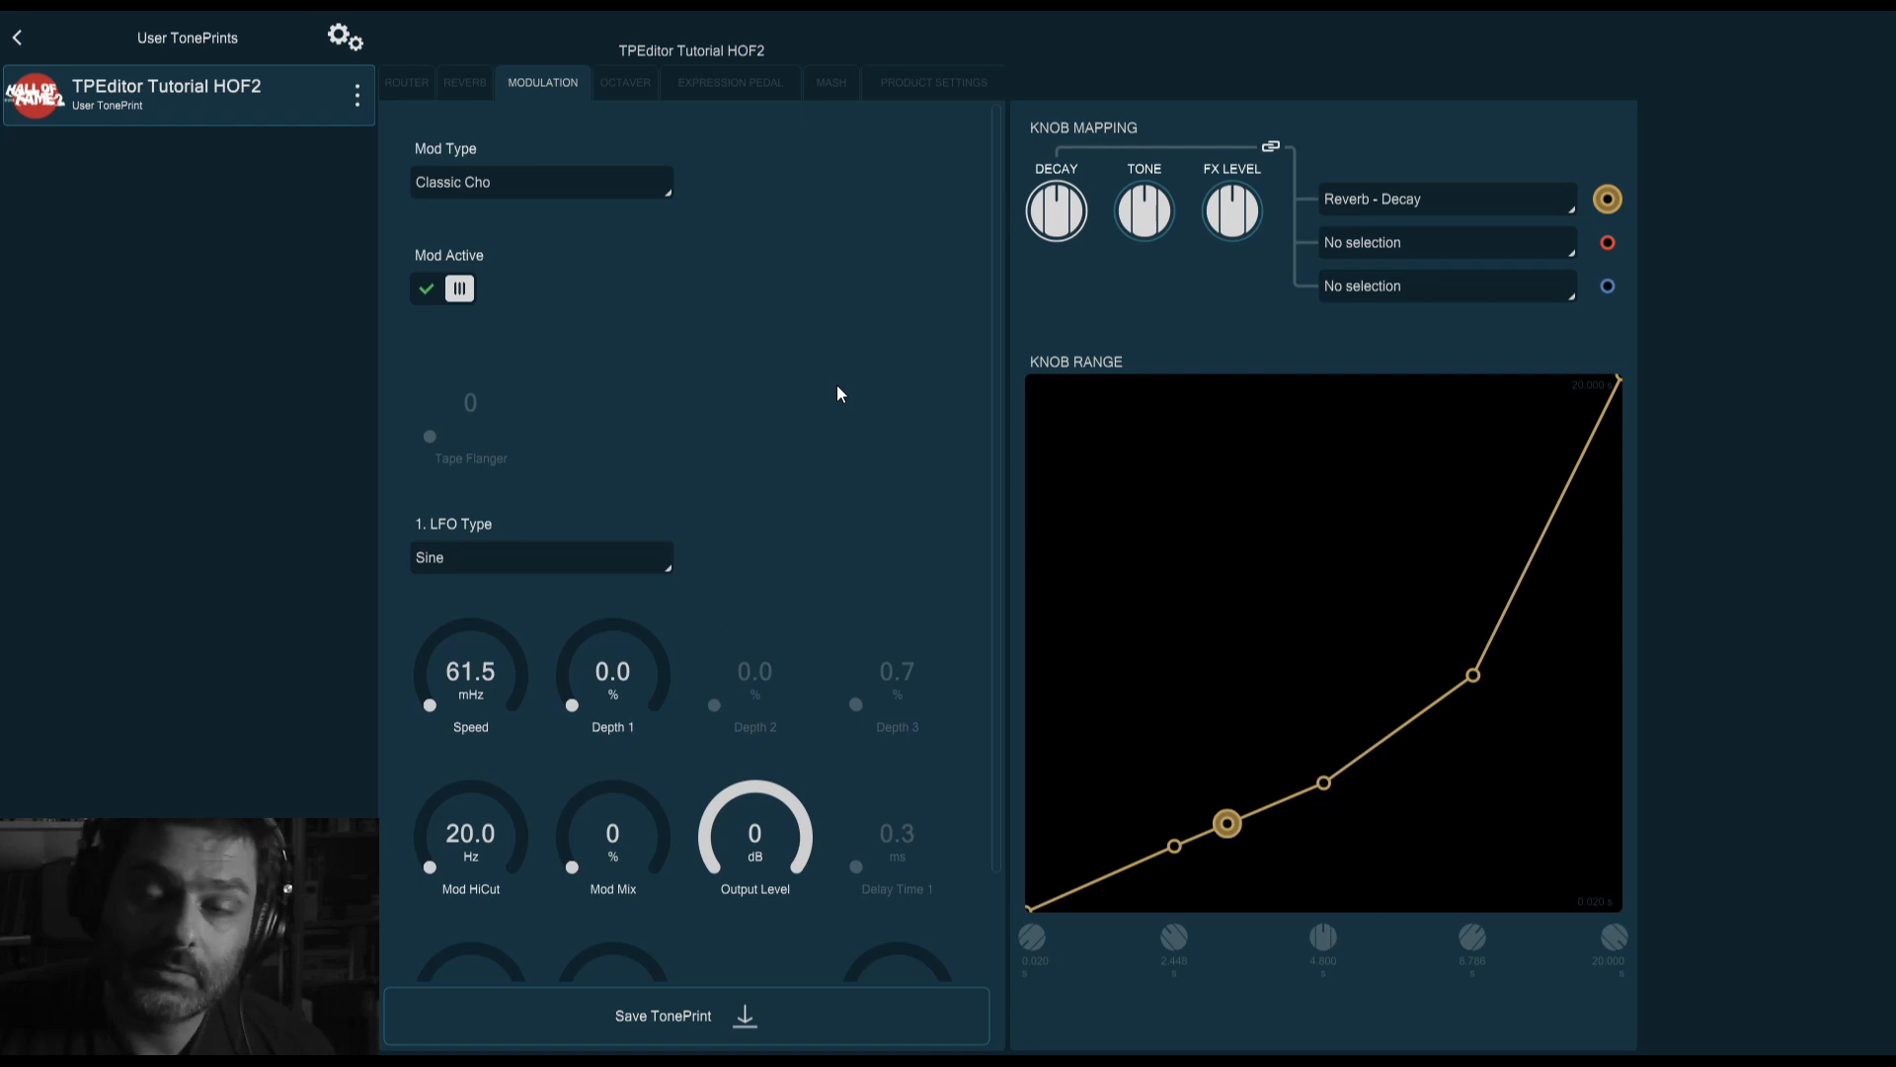
scroll(837, 404, down, 2)
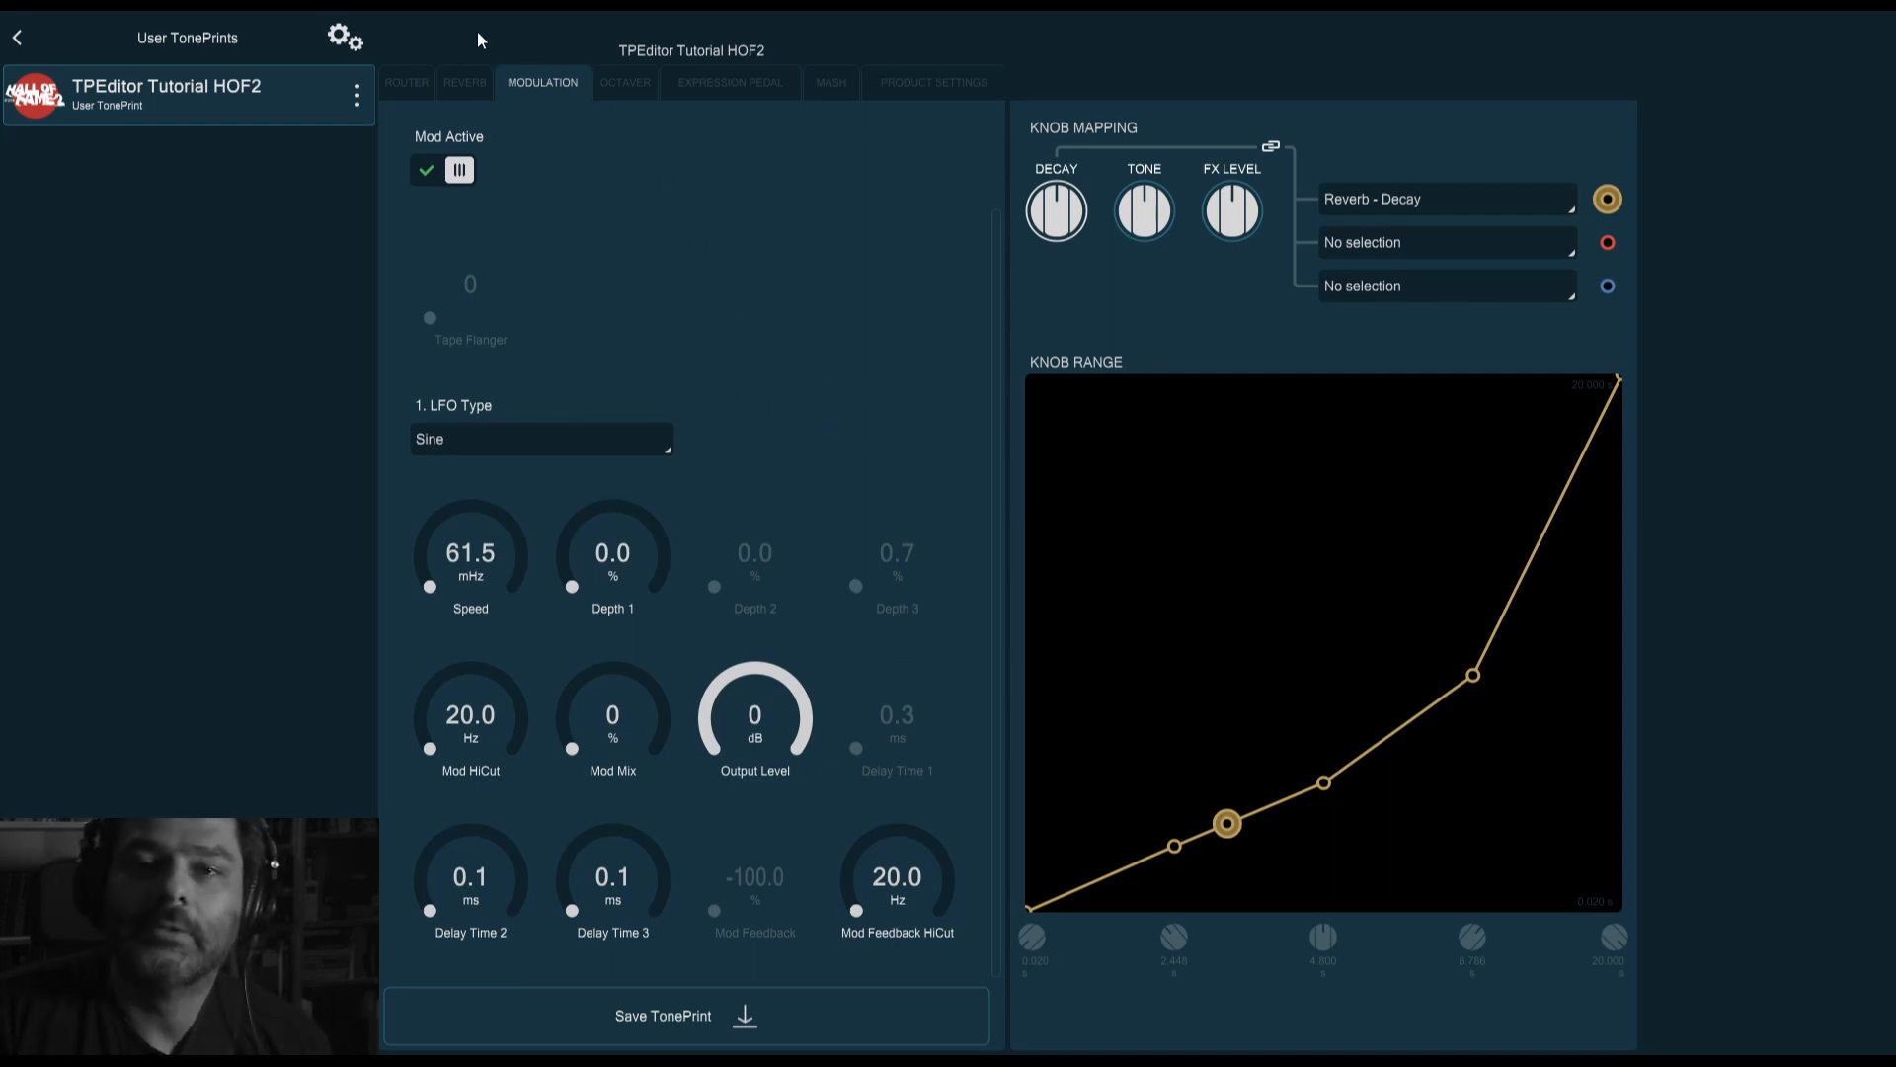
Show the Hall of Fame 2 TonePrint's router settings and open the Corona Chorus TonePrint TPEditorTutorial for editing
click(405, 83)
click(20, 41)
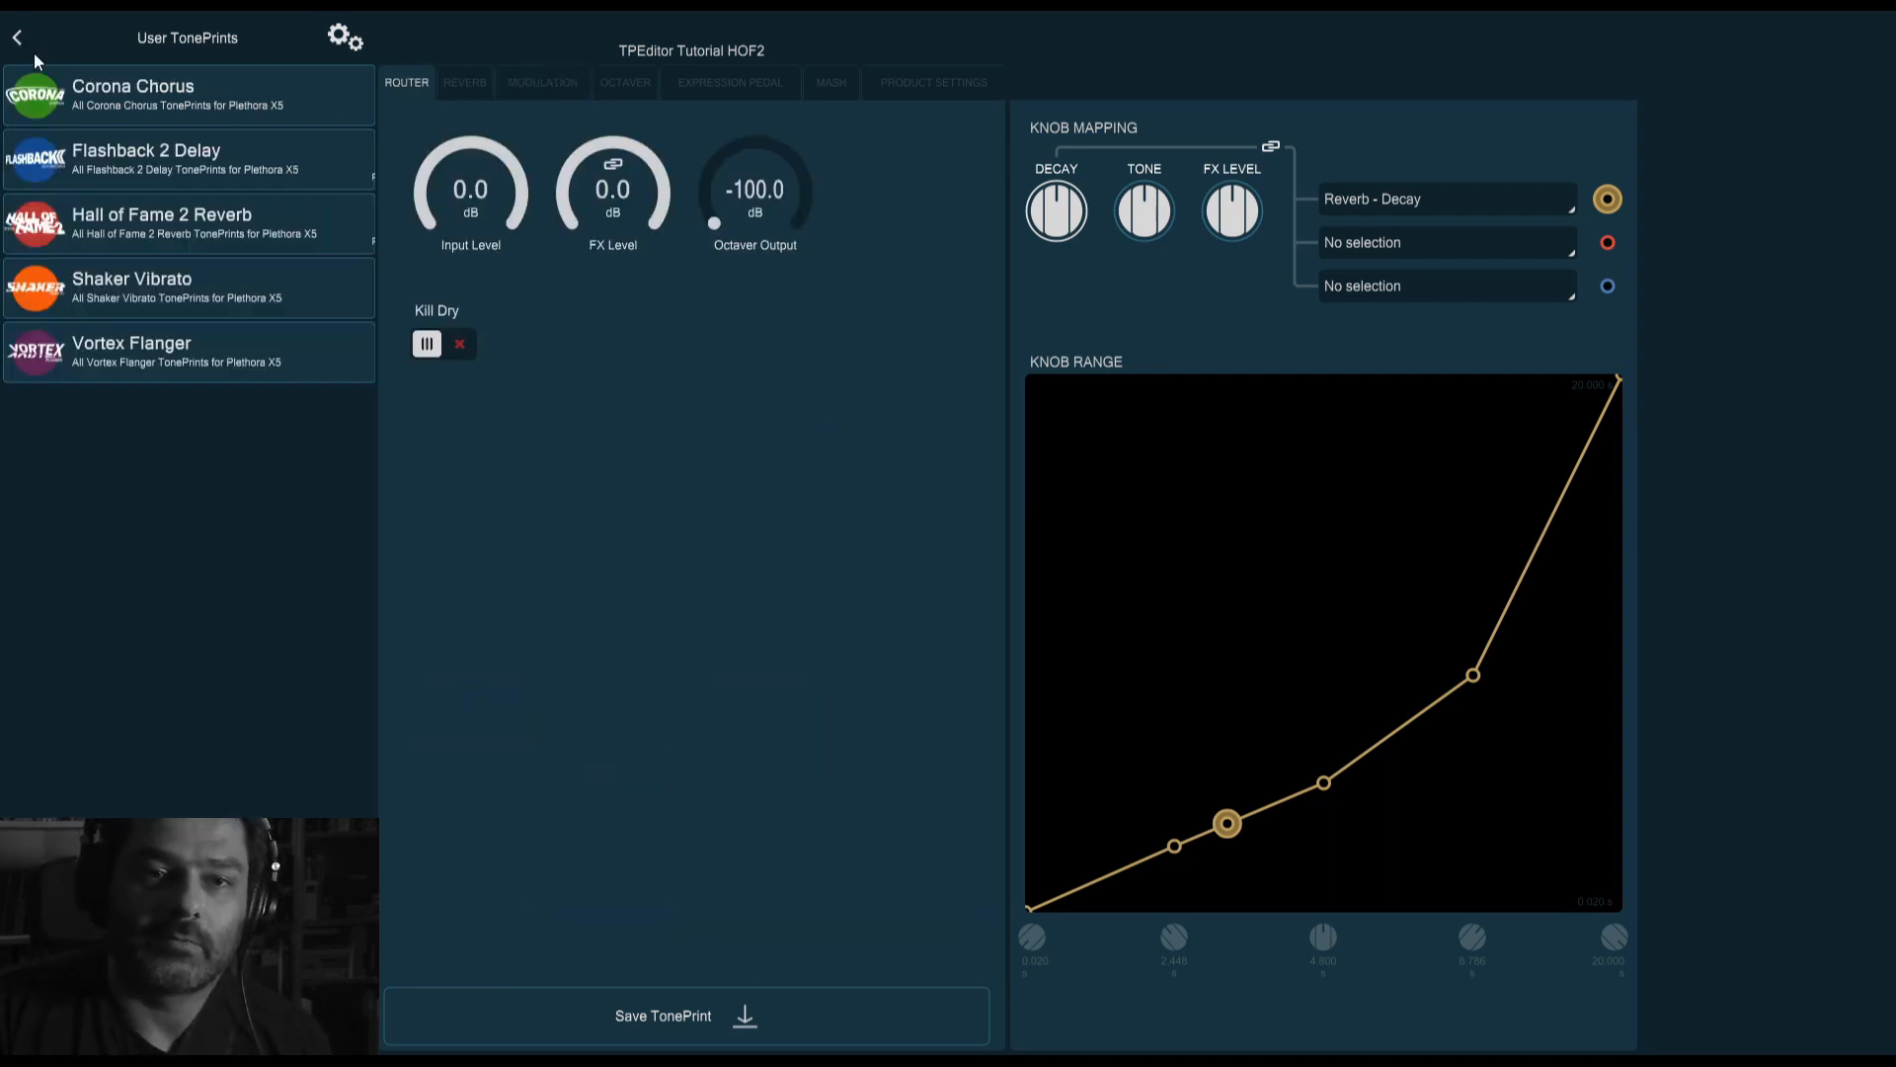
click(95, 93)
click(122, 93)
click(978, 99)
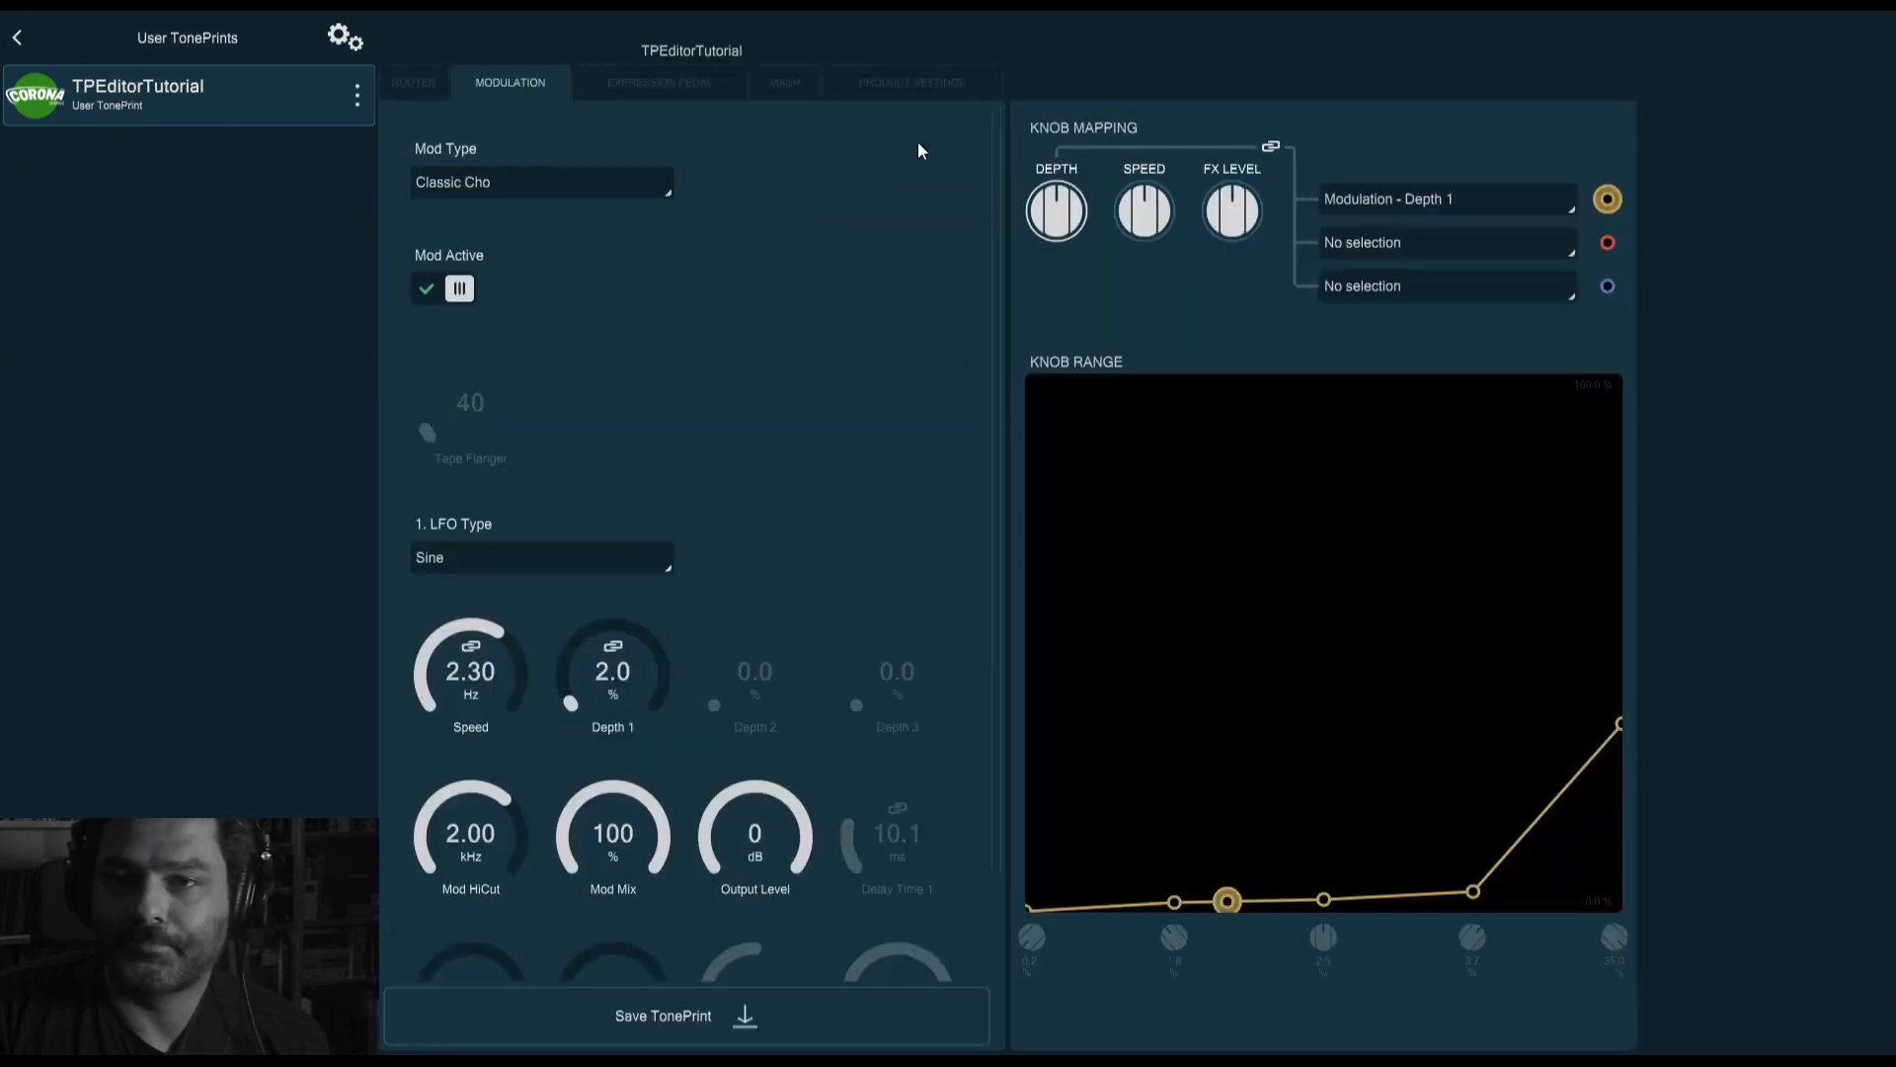
Check the Corona TonePrint's router settings and review its full set of modulation parameters
click(415, 83)
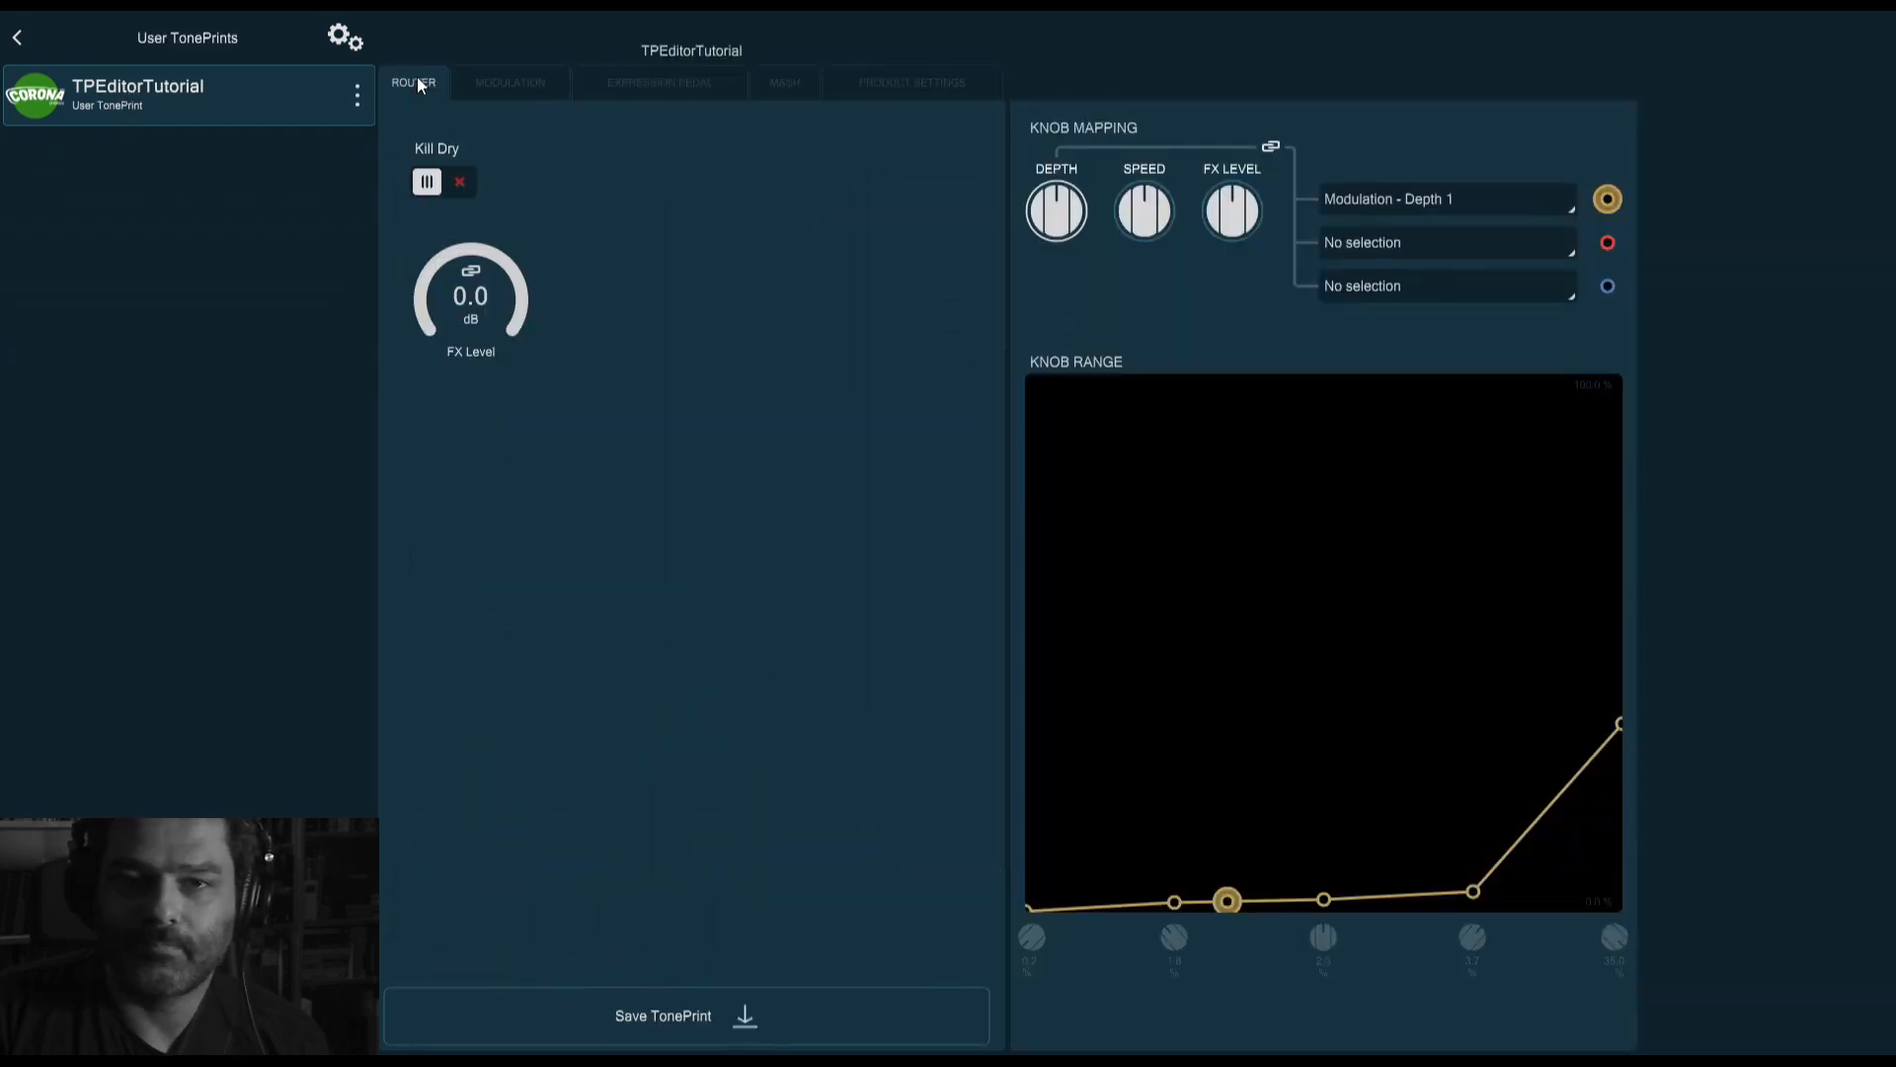
click(483, 81)
scroll(751, 444, down, 2)
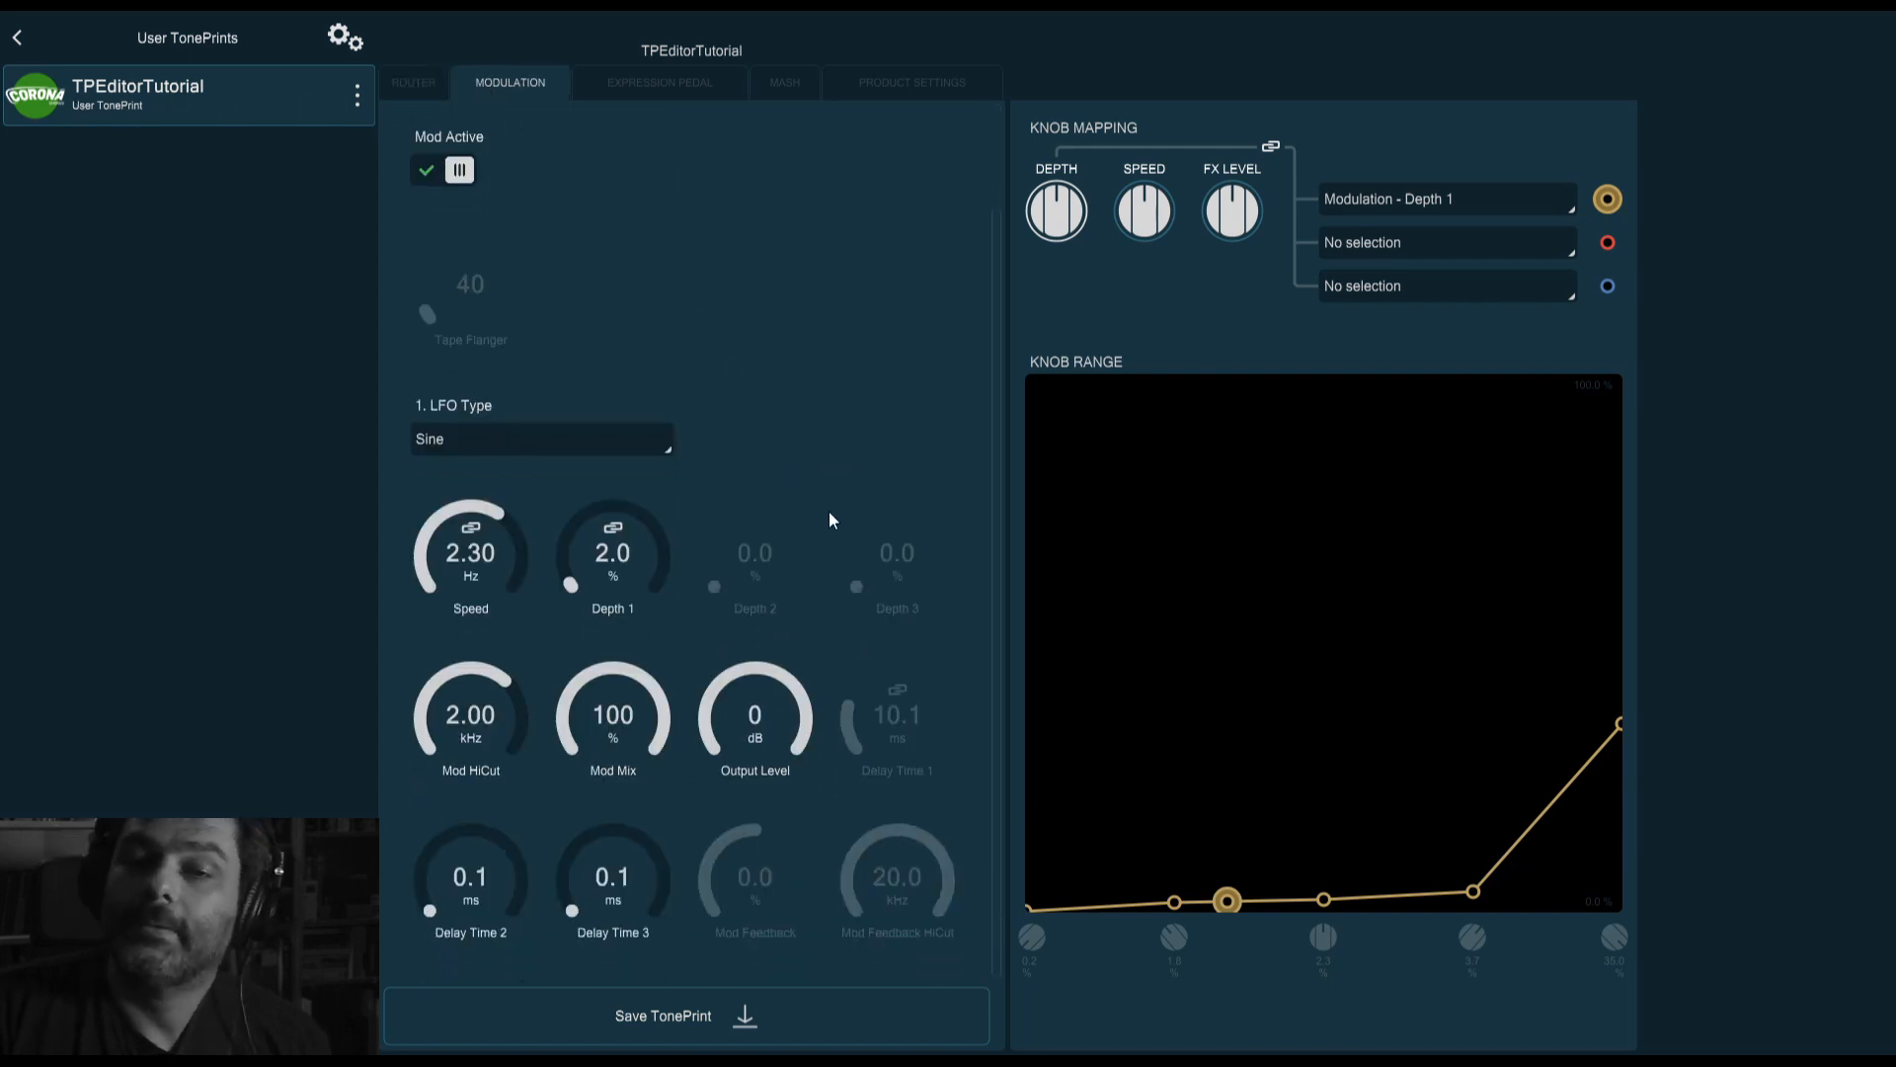
scroll(829, 515, up, 2)
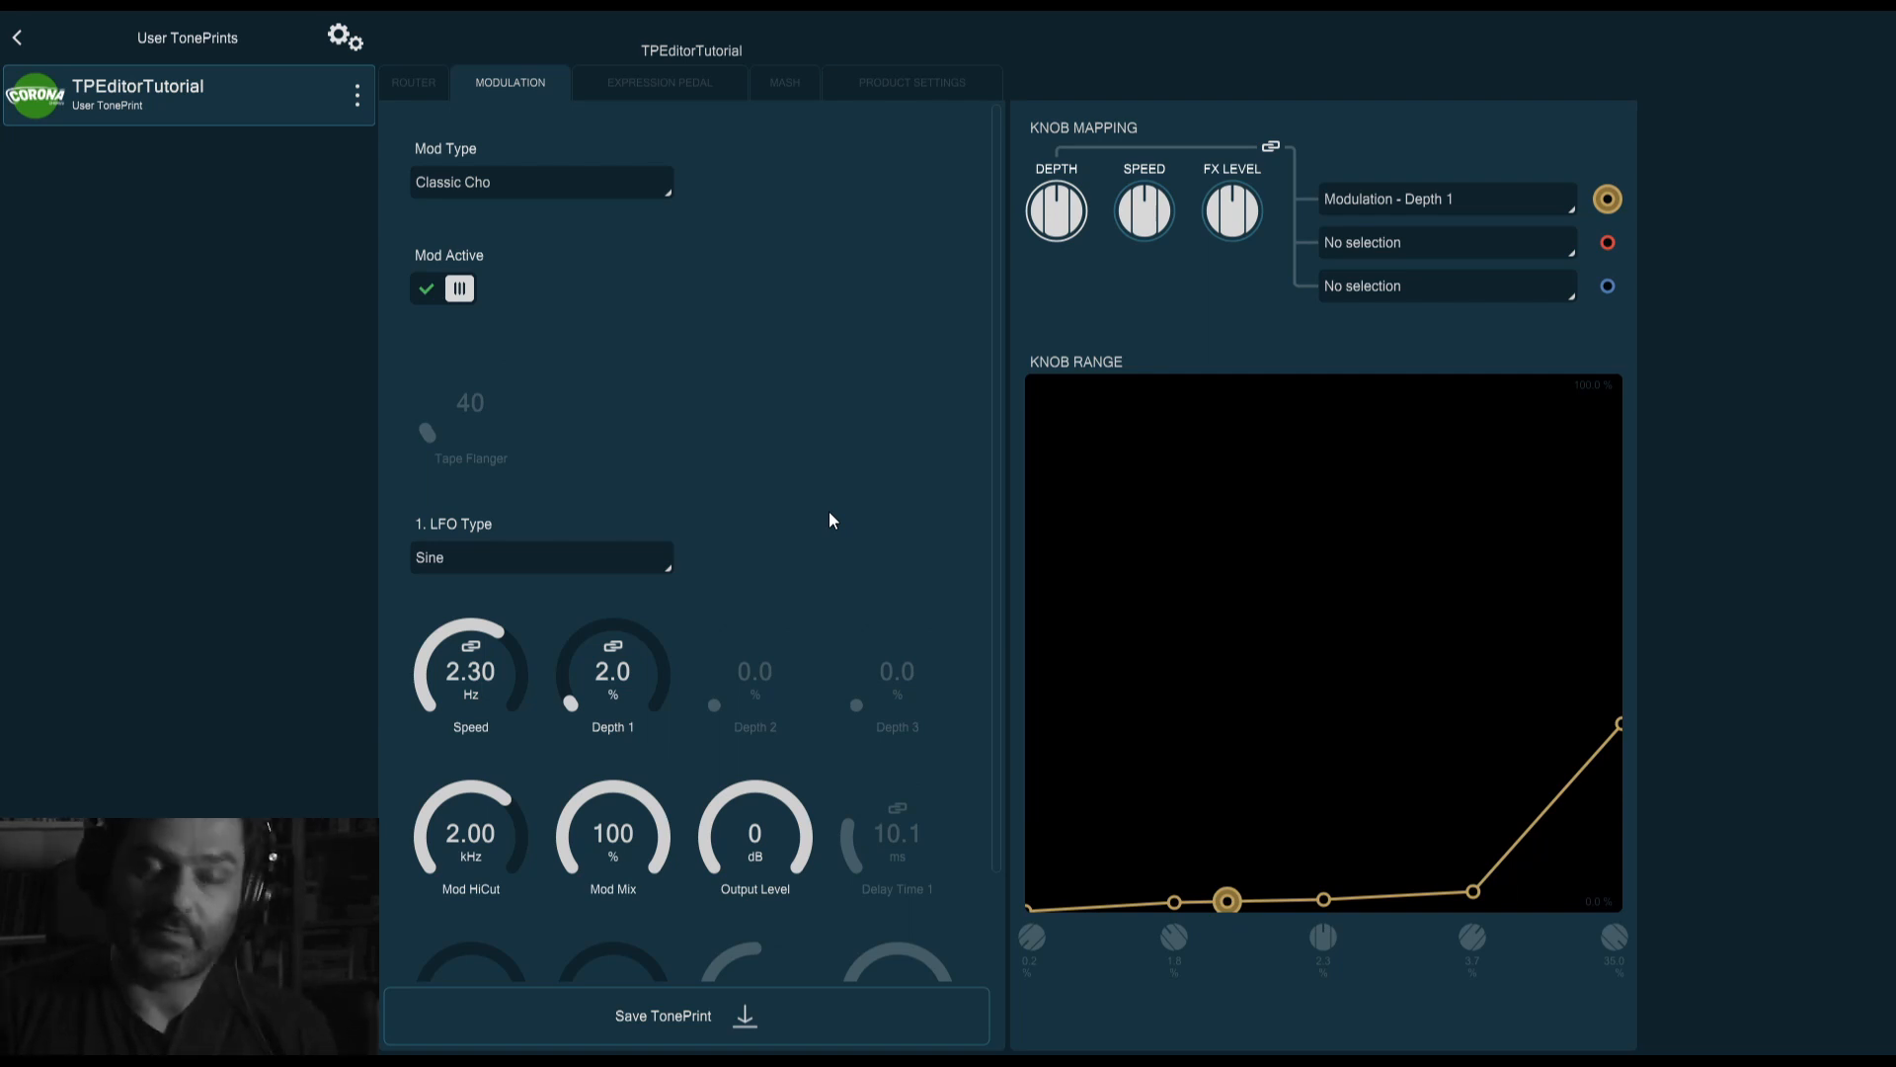
Return to the list of user TonePrint effect types with the Corona modulation parameters still shown
click(17, 36)
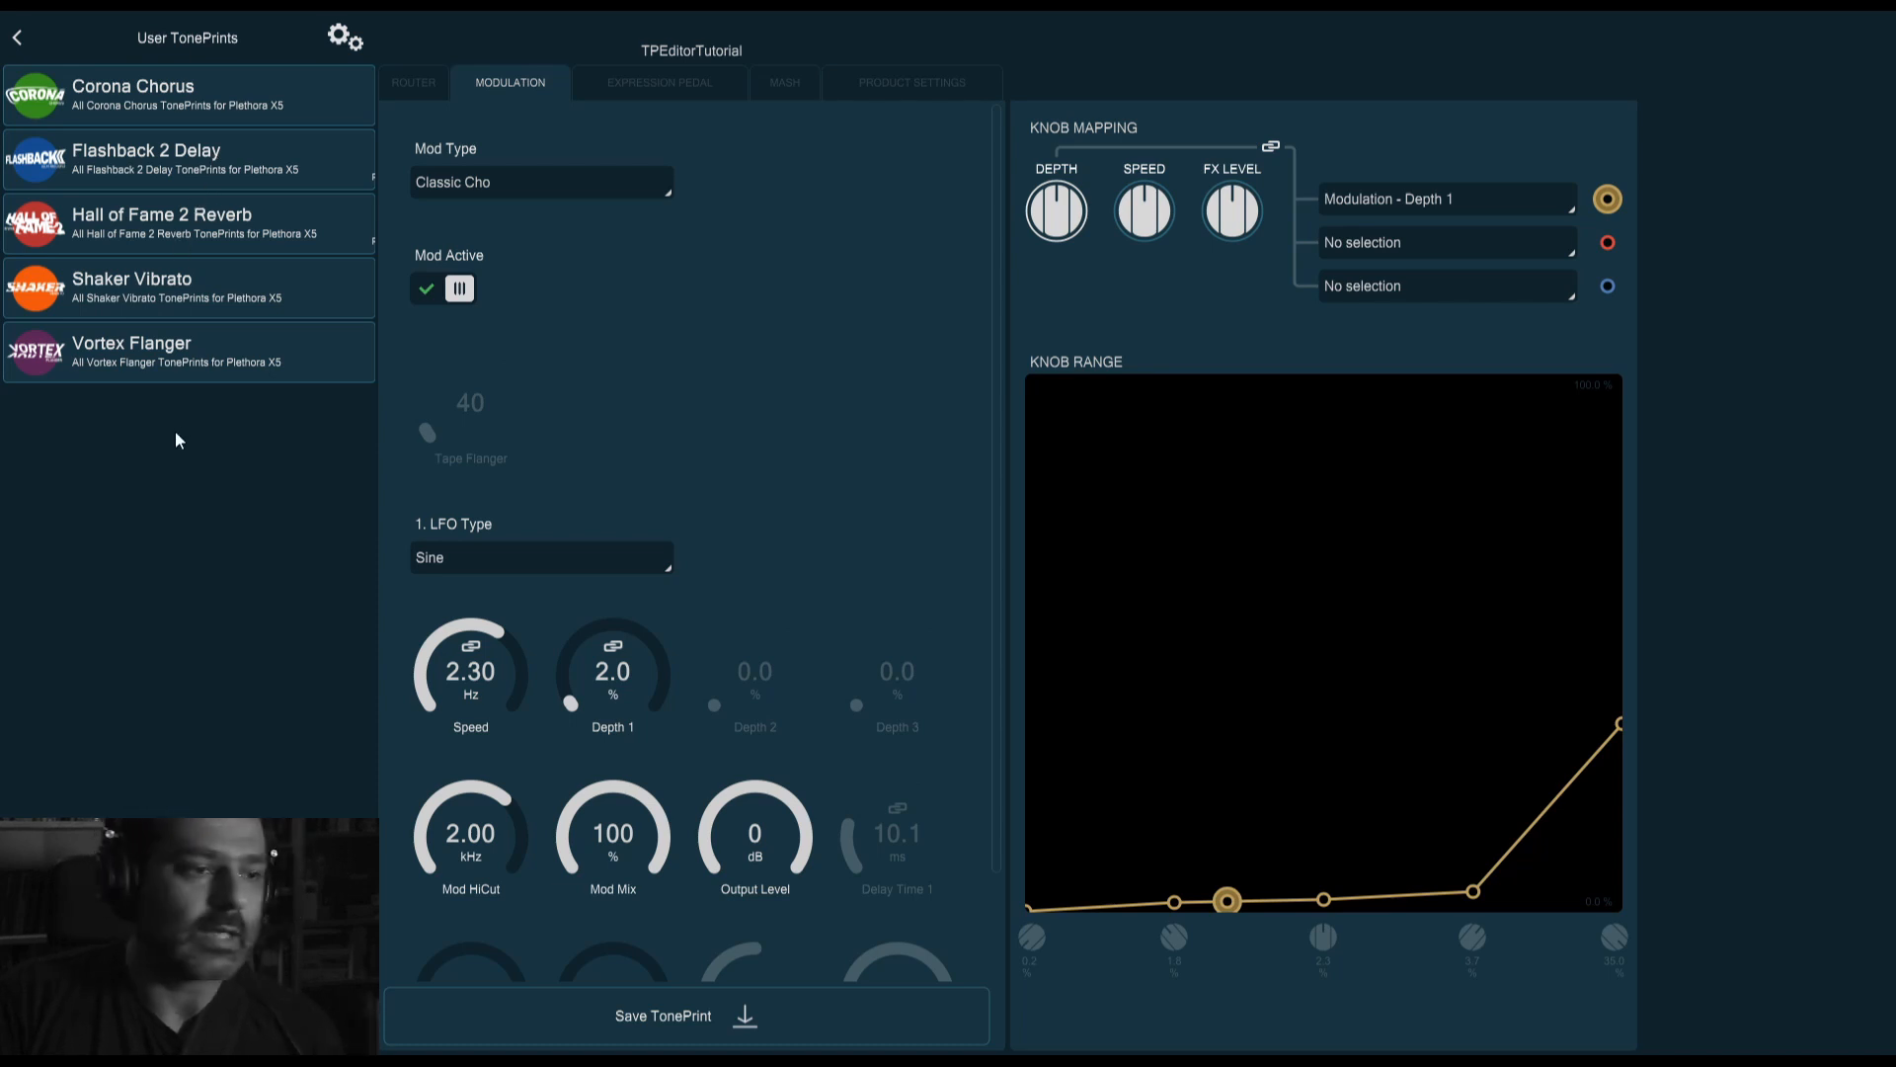
scroll(508, 425, down, 1)
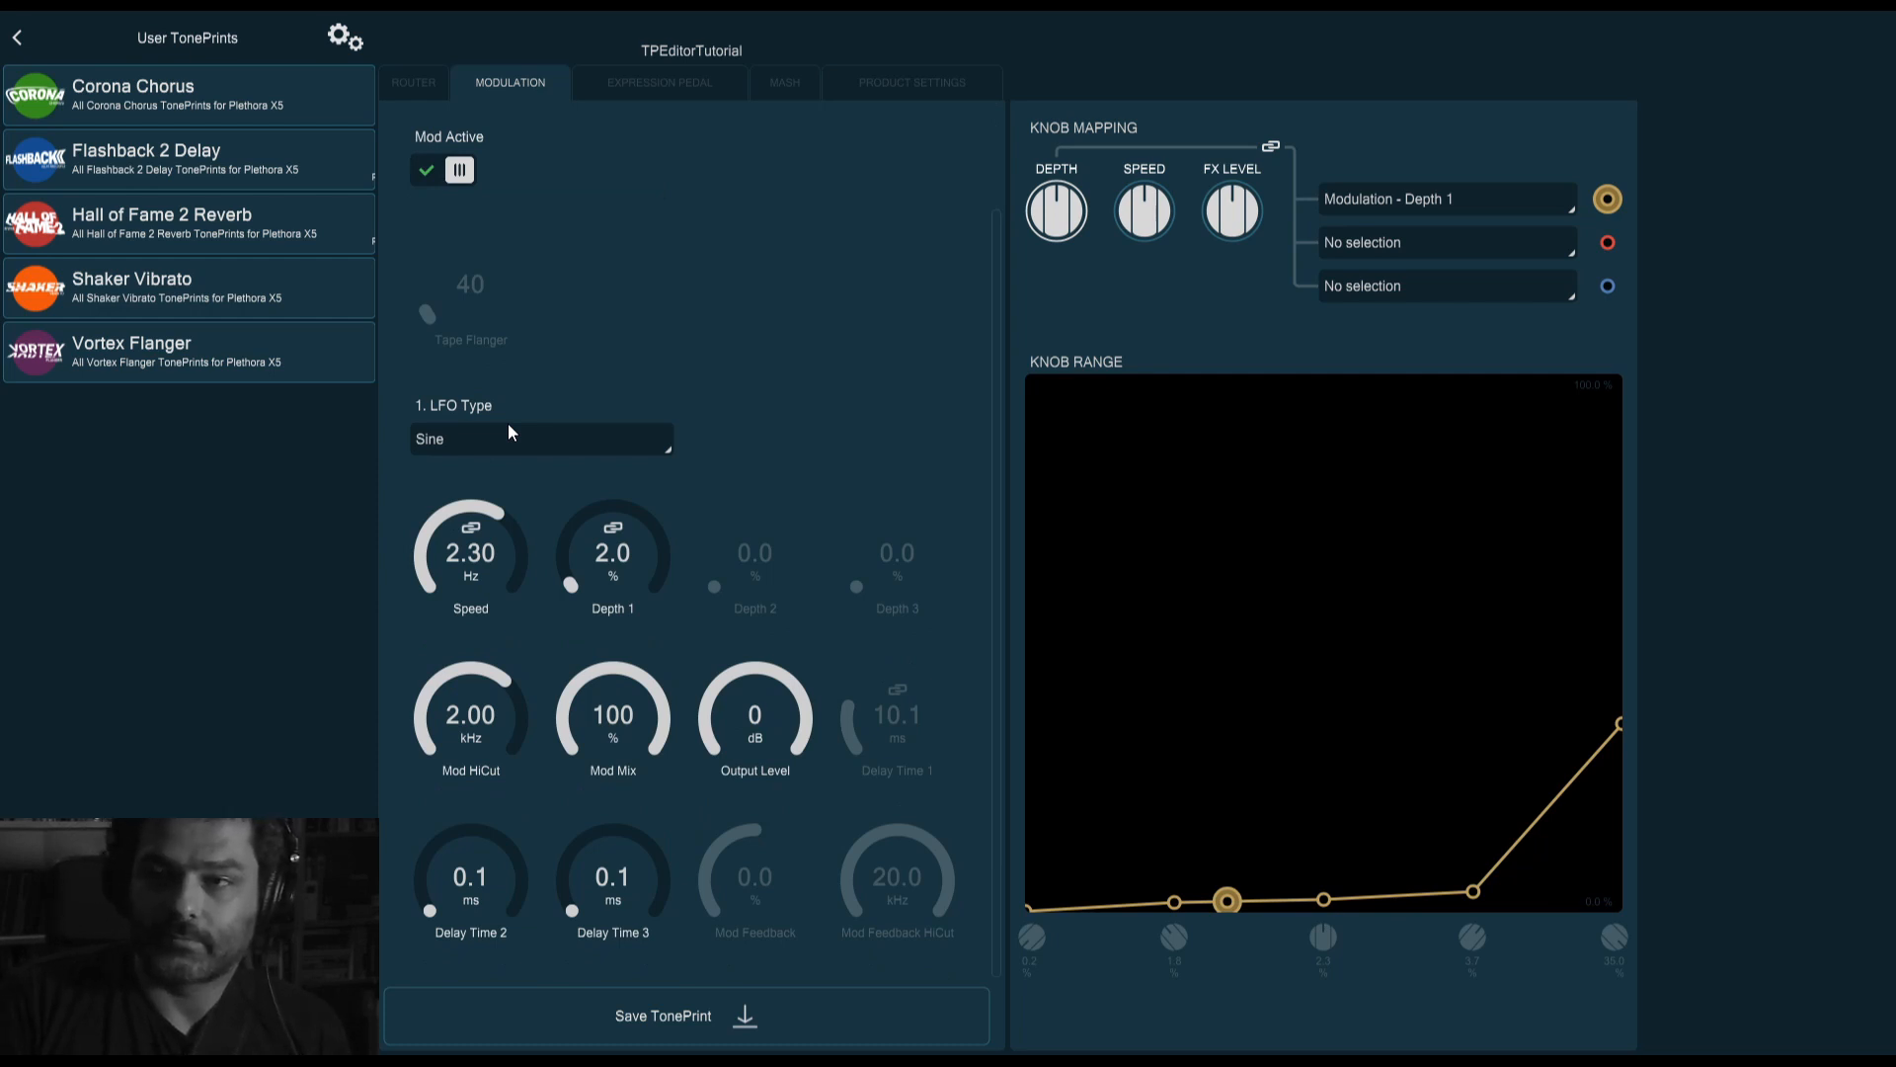
scroll(508, 431, up, 1)
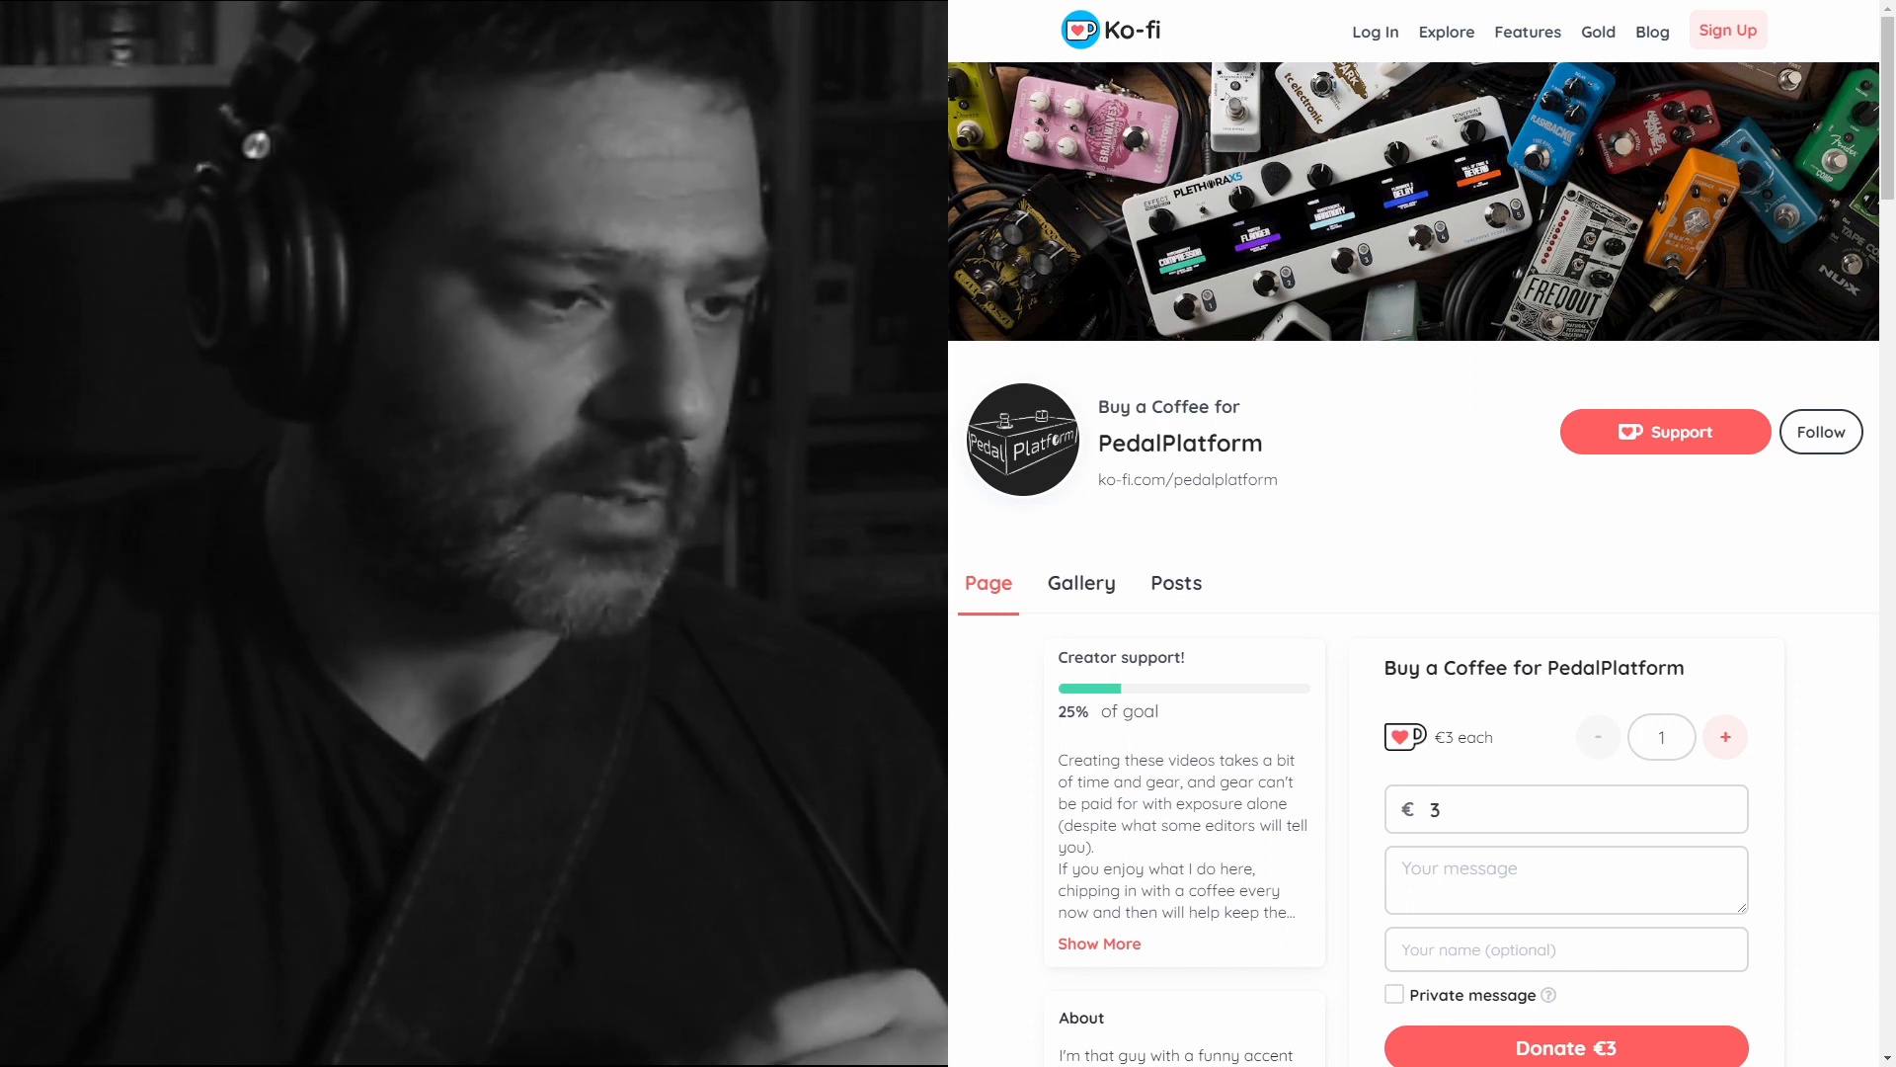
Browse the PedalPlatform page on Ko-fi, examining the feed posts down to the Plethora X5 EQ + Boost one, and return to the start
scroll(1412, 533, down, 8)
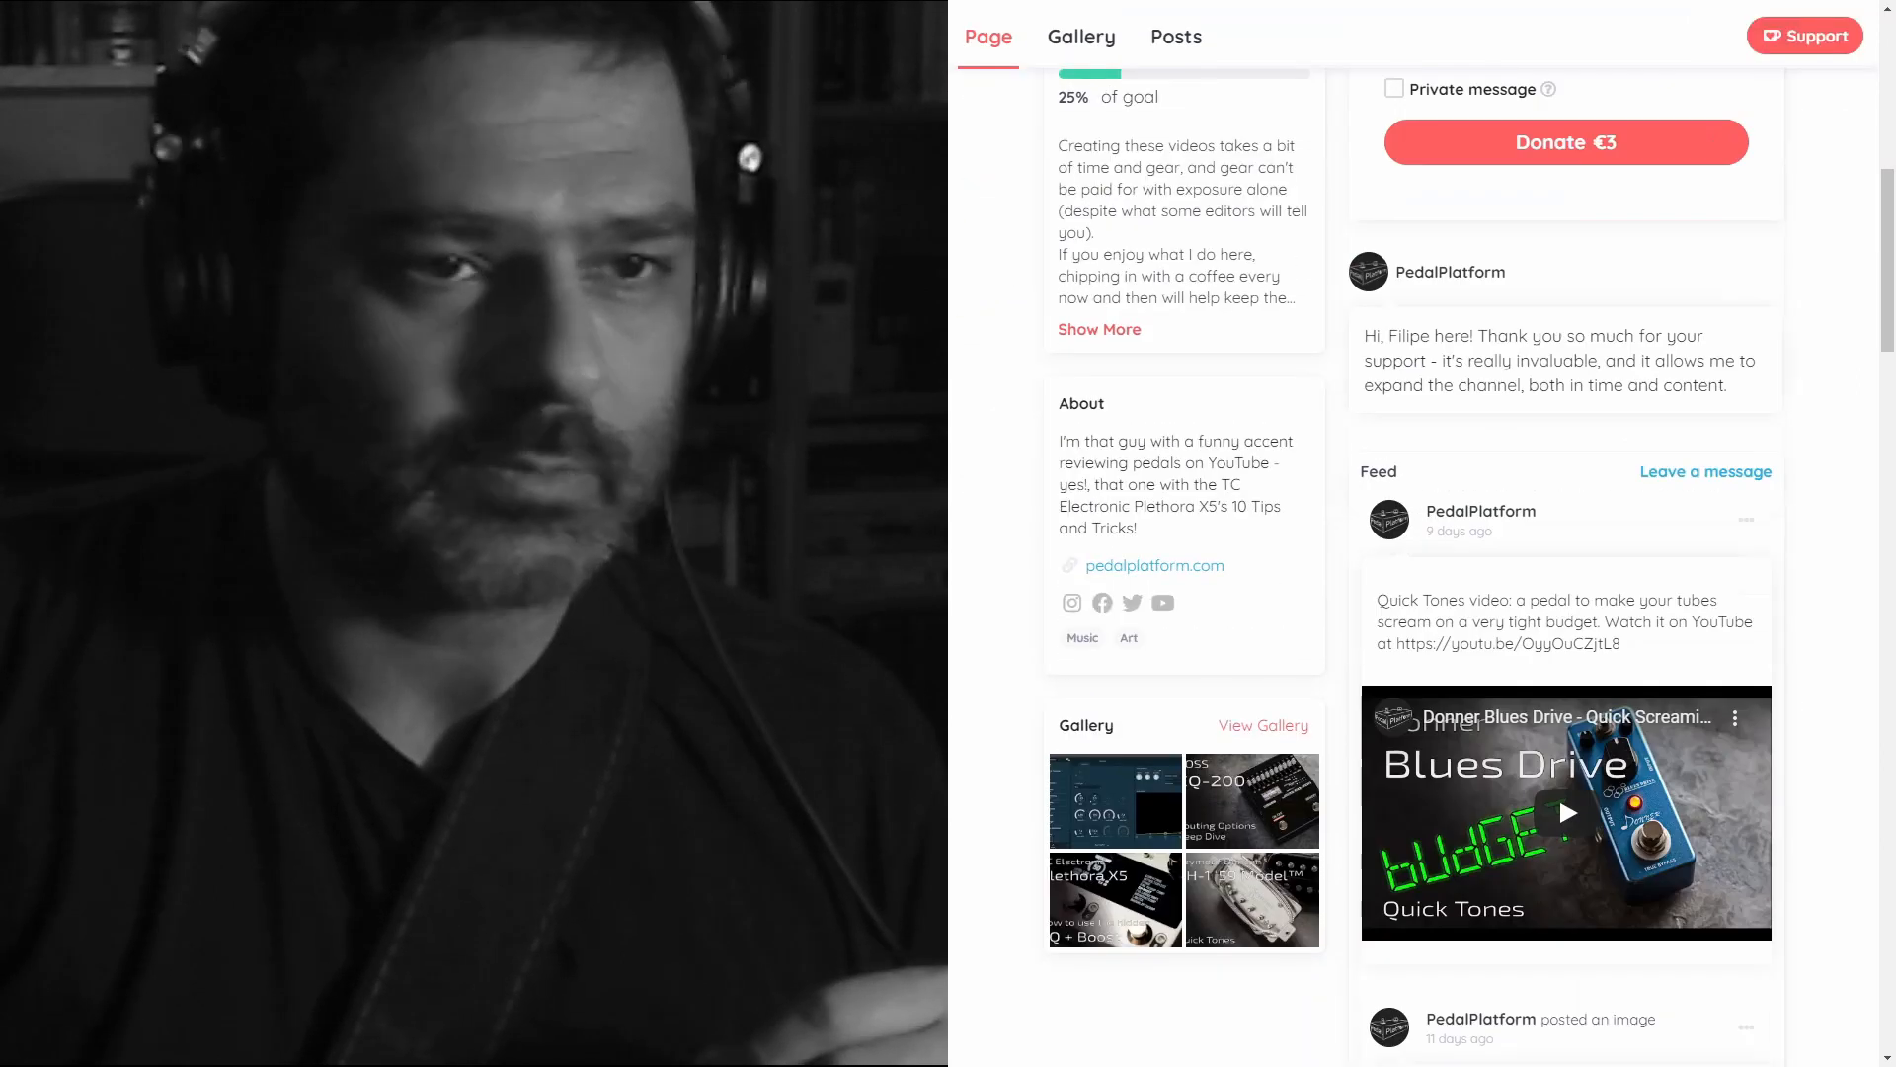
scroll(1566, 533, down, 5)
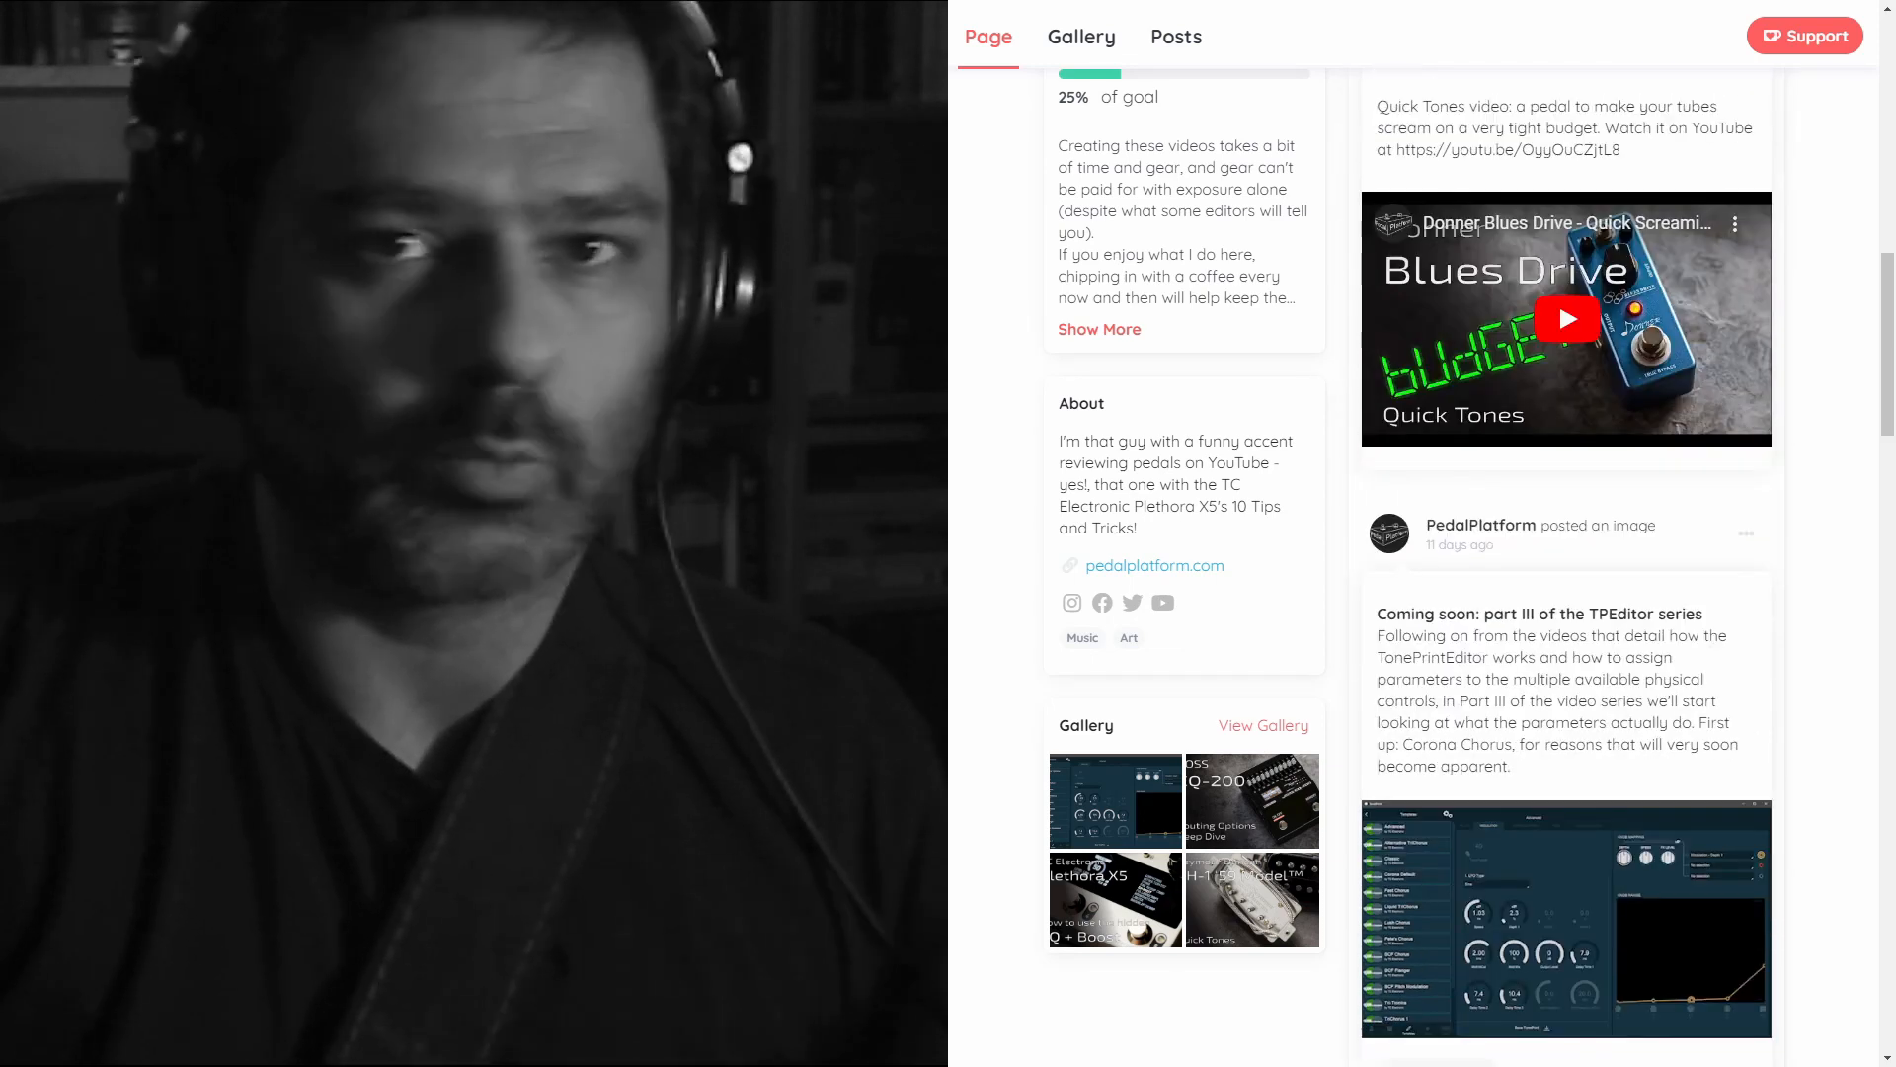
scroll(1566, 534, down, 2)
scroll(1567, 533, down, 1)
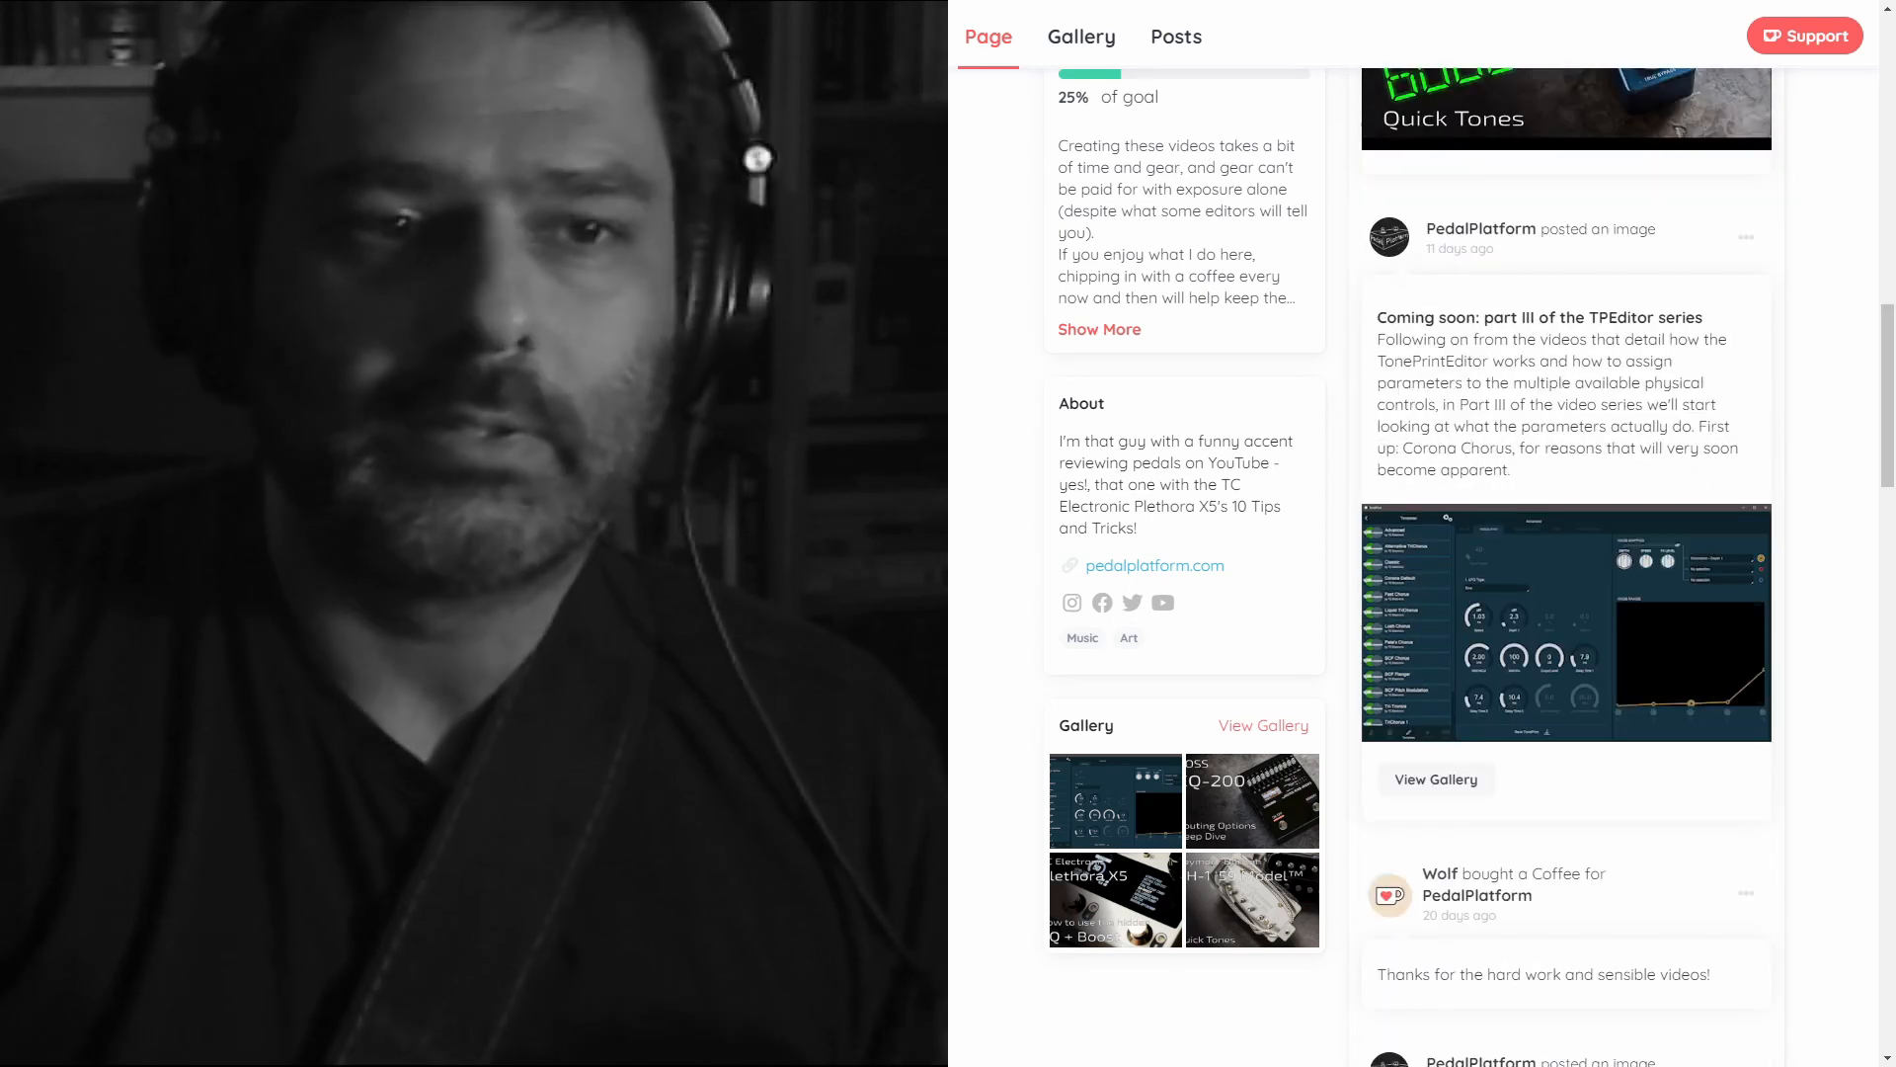
scroll(1567, 533, down, 1)
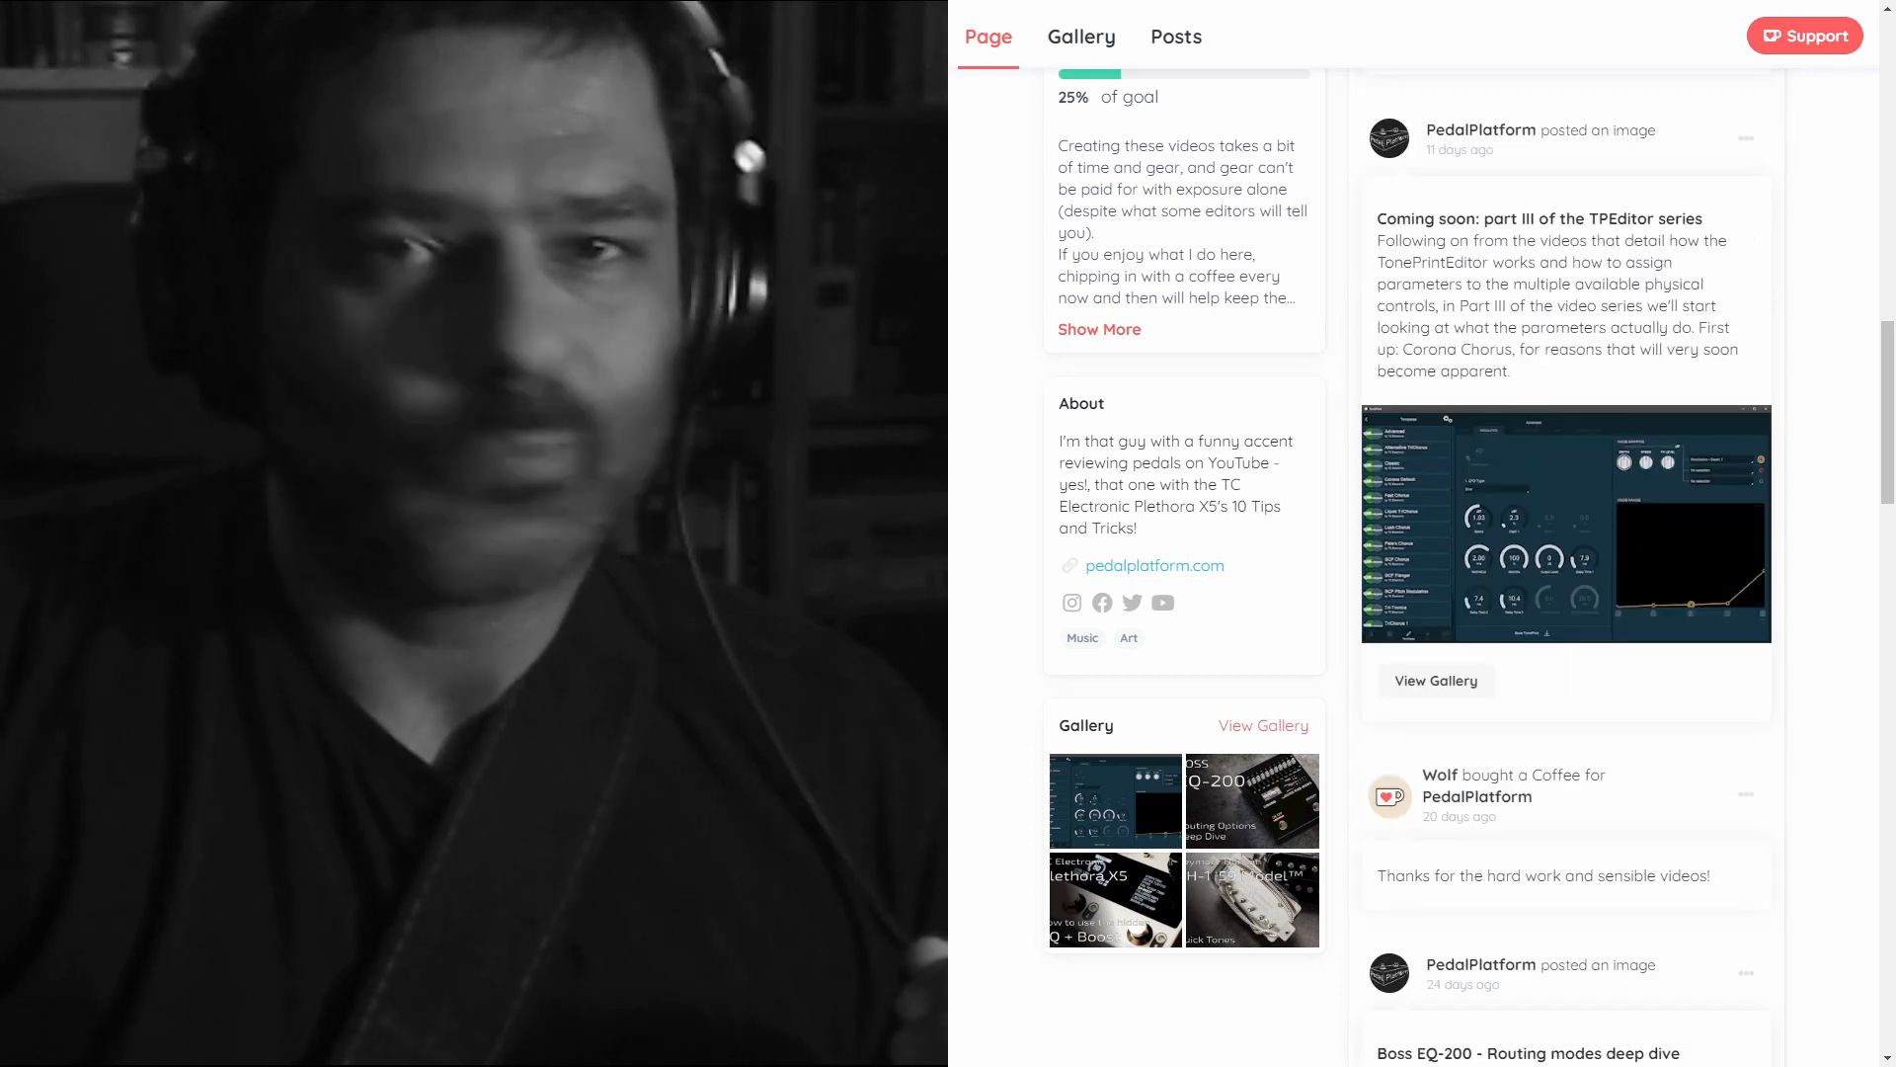
scroll(1567, 533, down, 3)
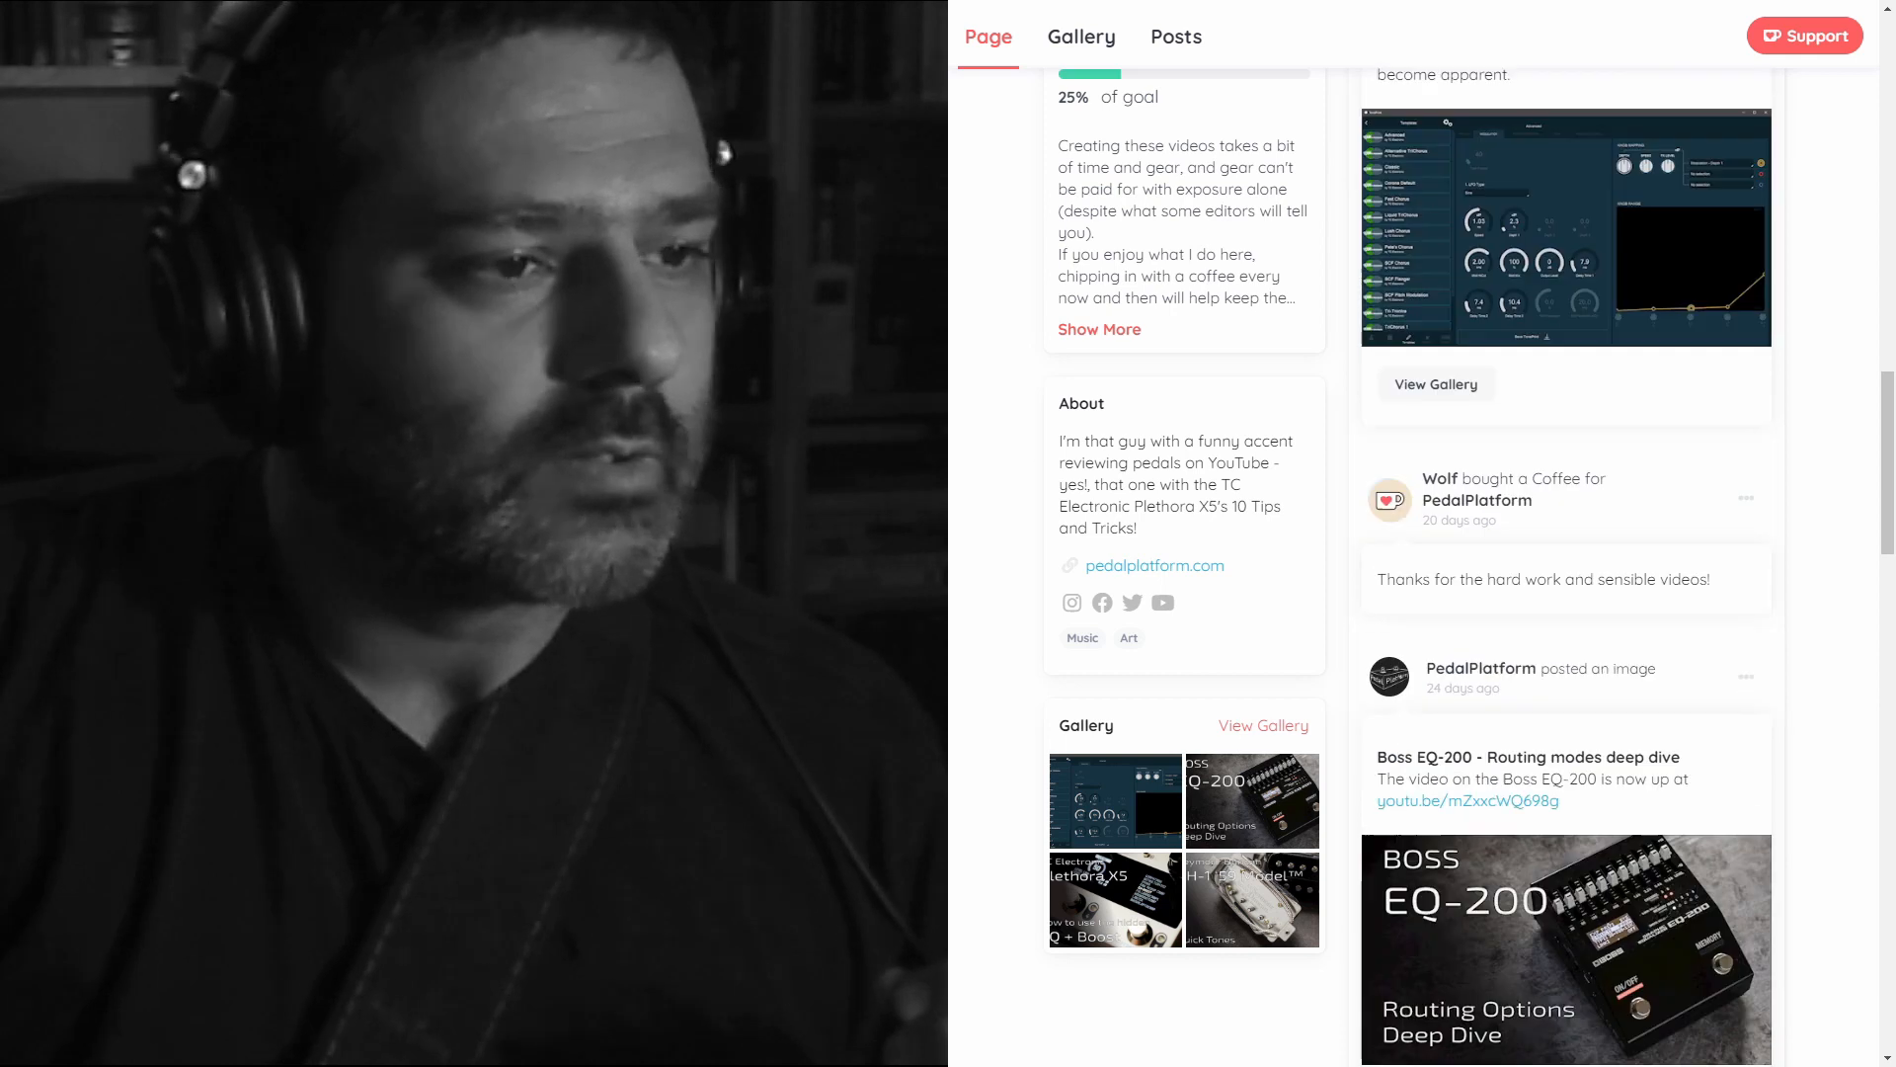
scroll(1567, 534, down, 3)
scroll(1567, 533, down, 2)
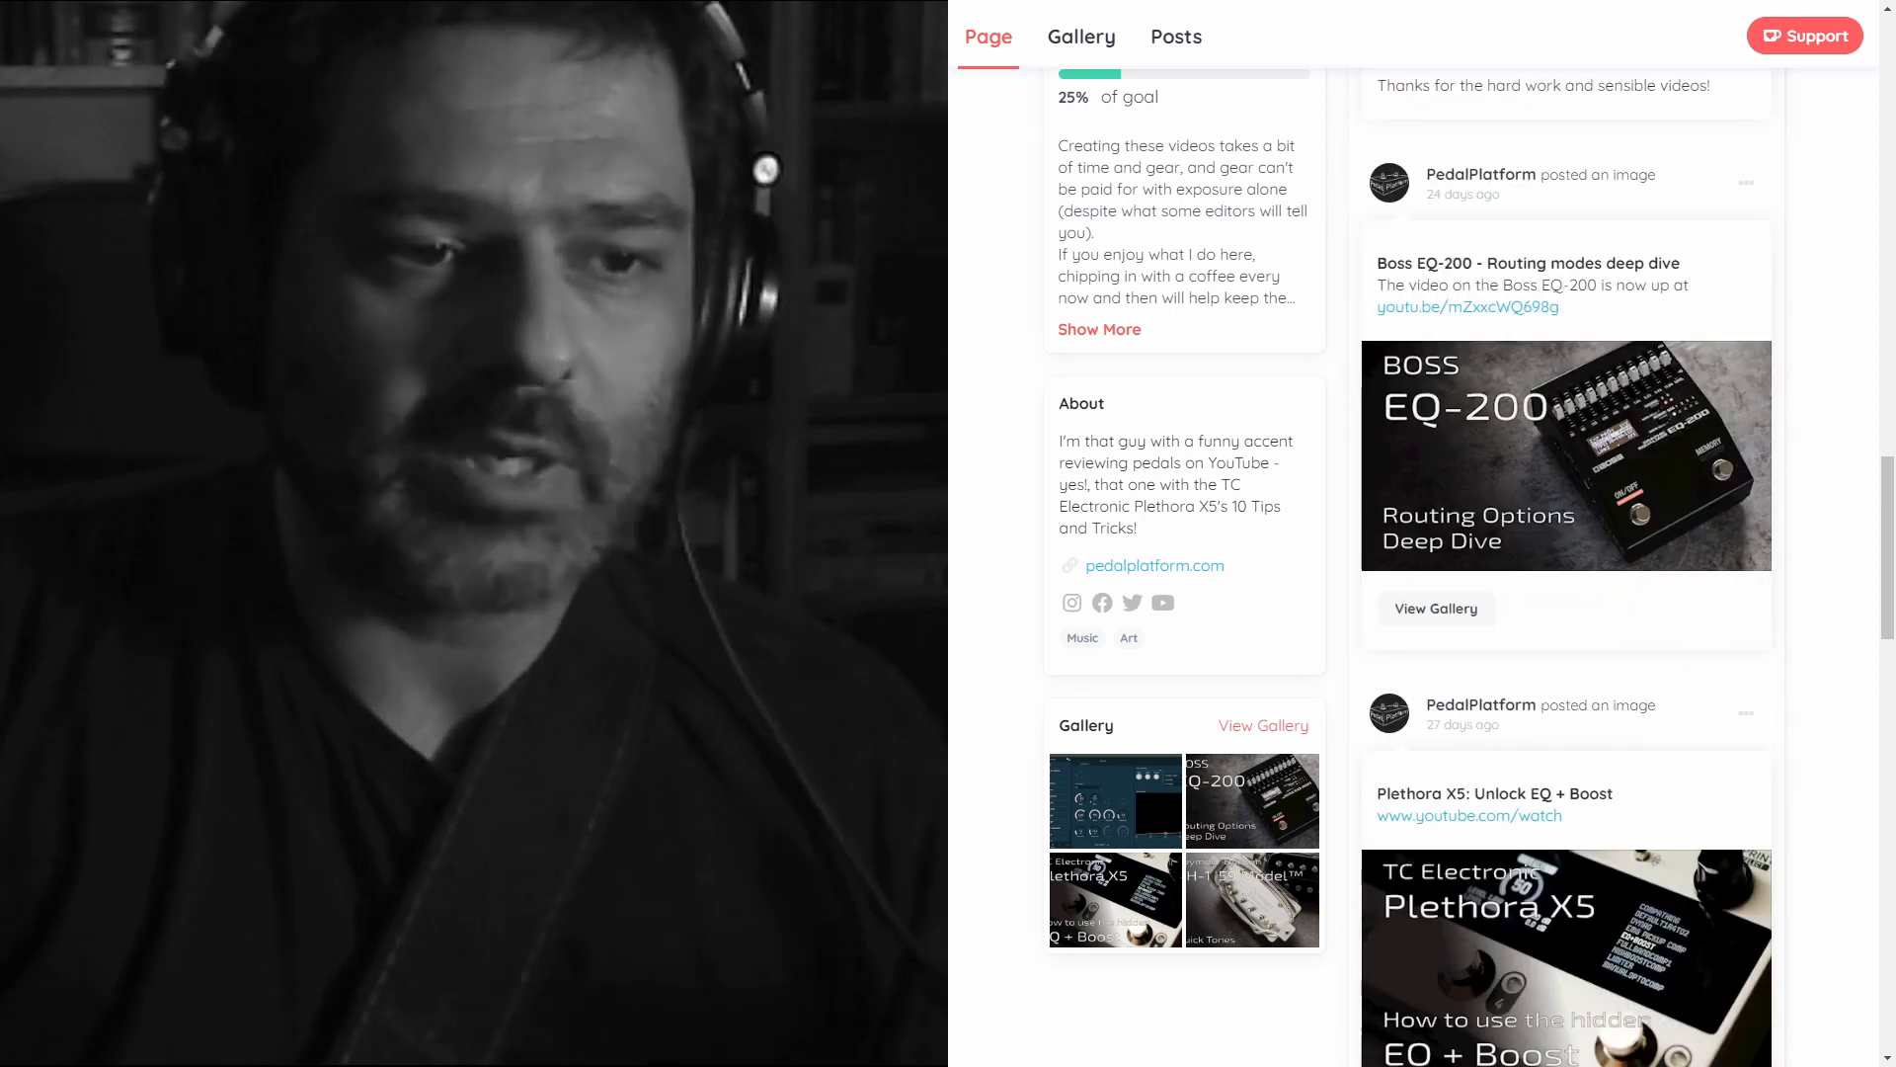
scroll(1566, 534, down, 4)
scroll(1566, 534, up, 13)
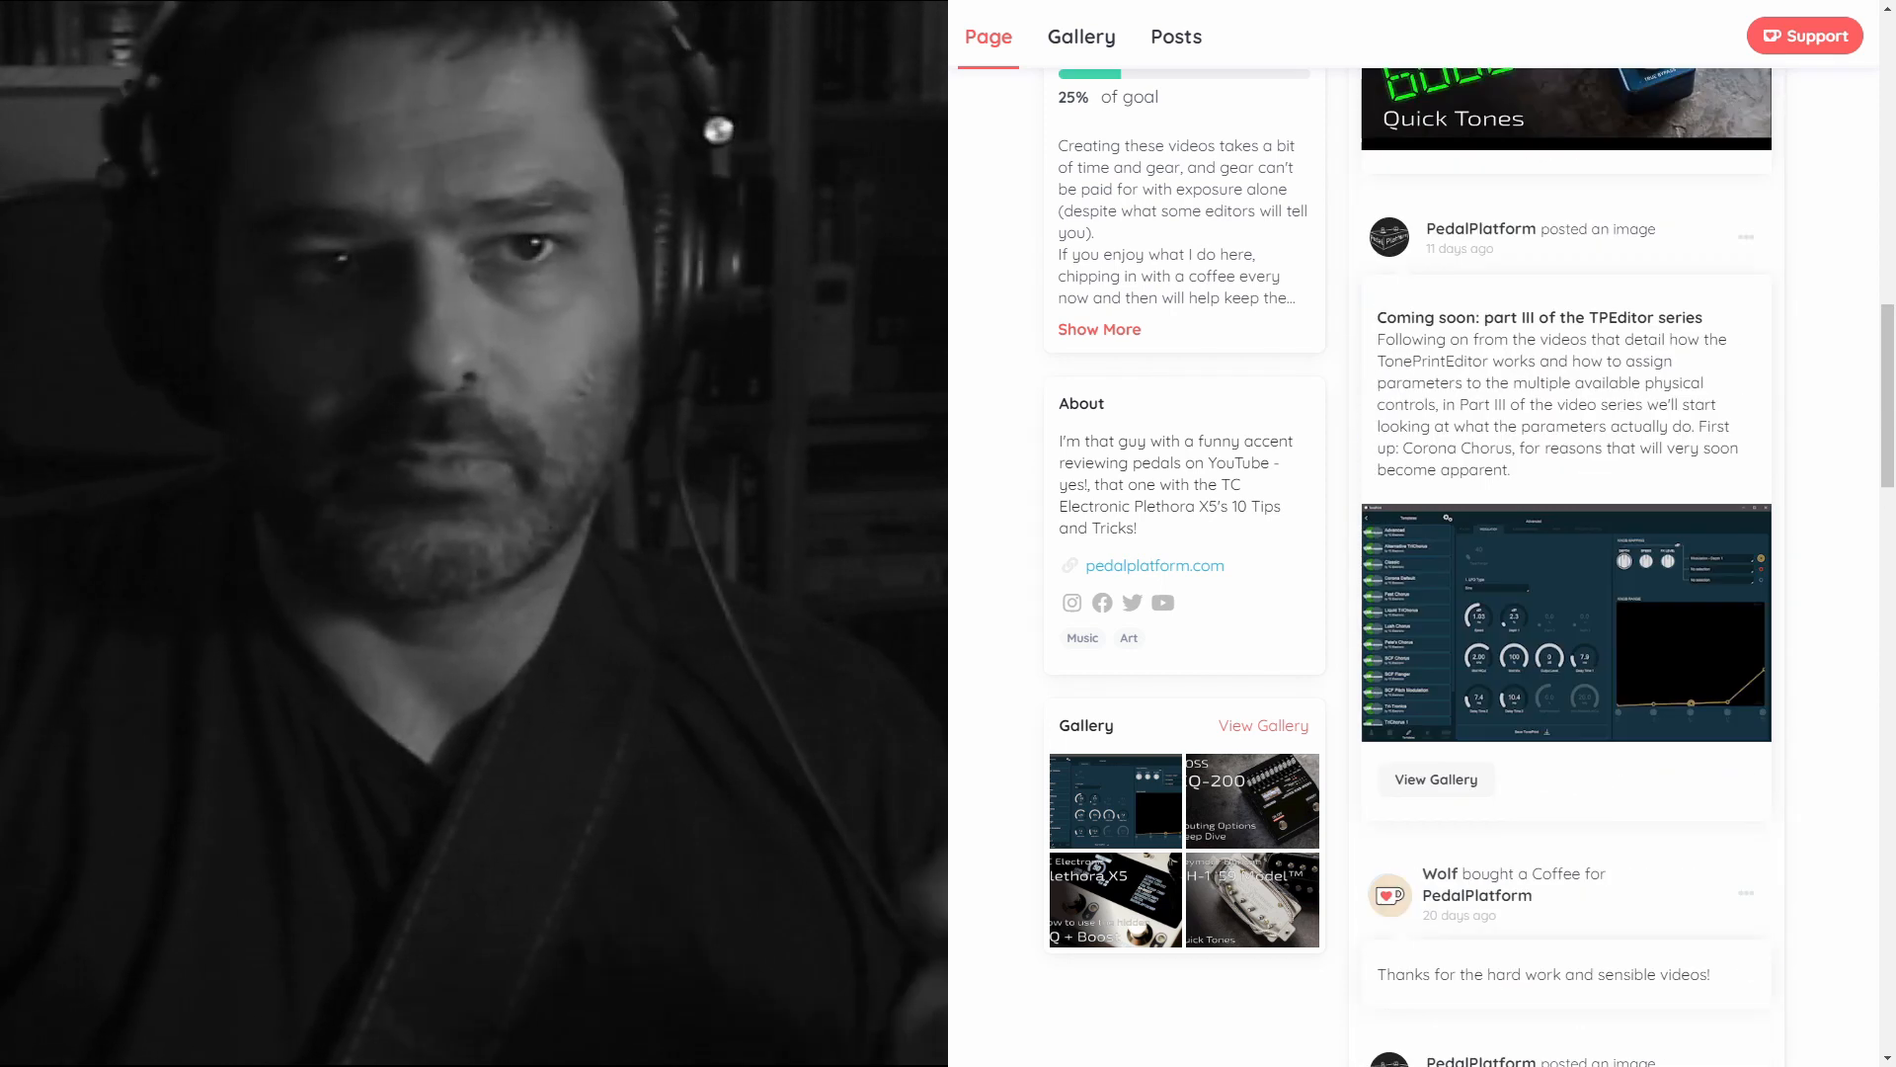
scroll(1566, 534, up, 10)
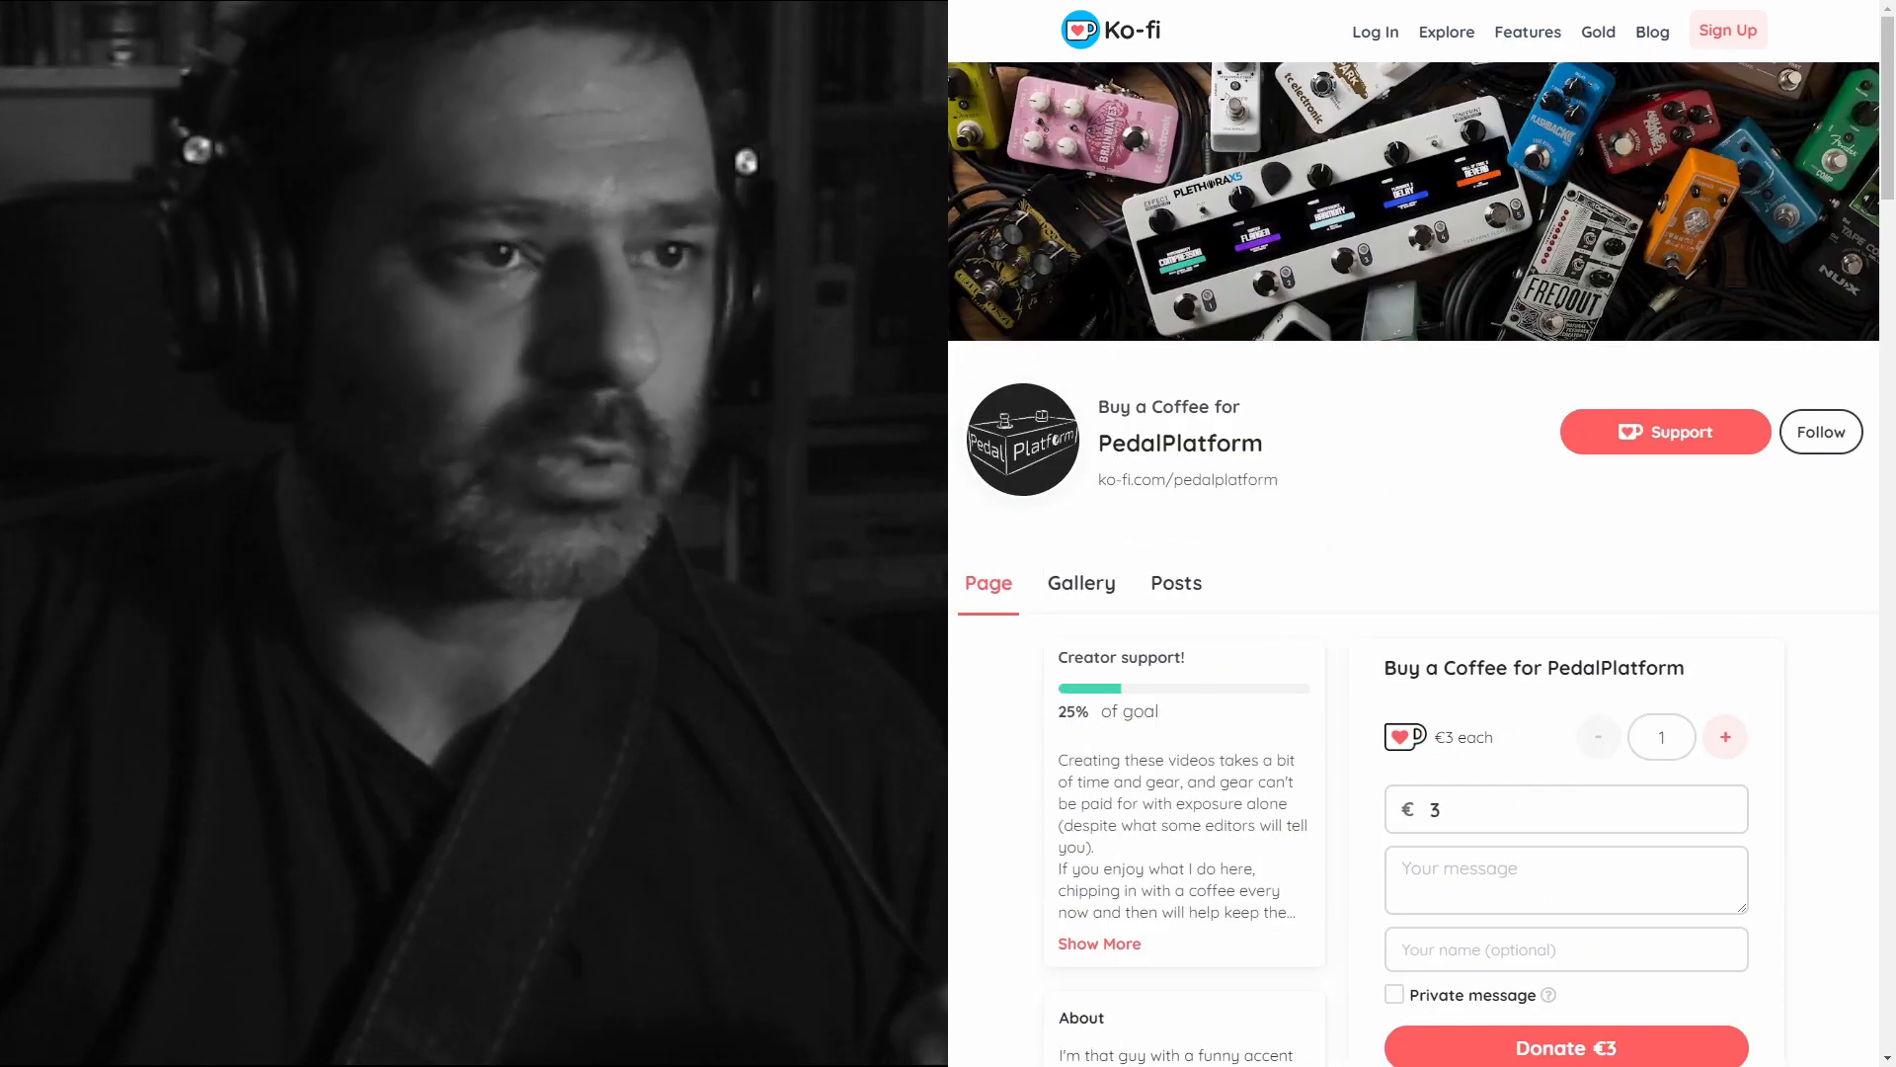